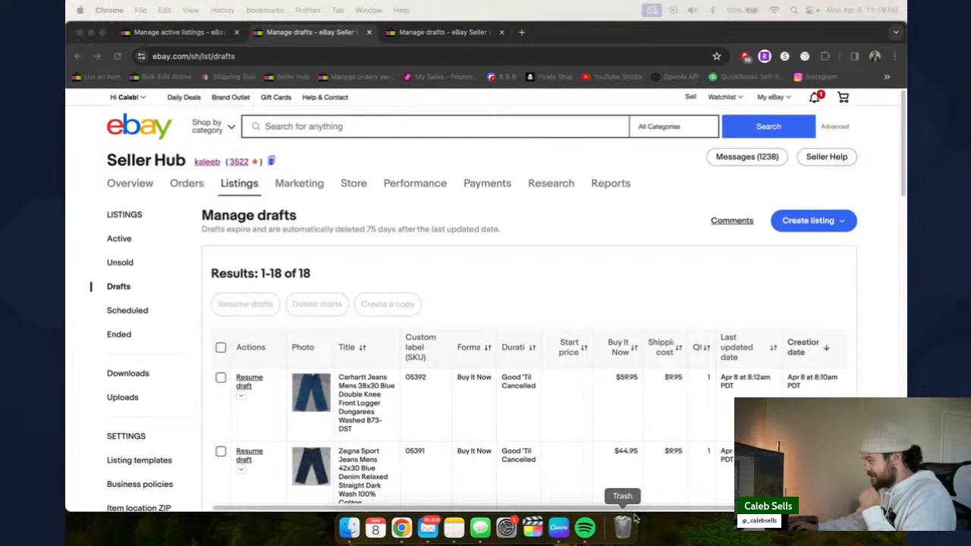
- Open the Trash in Finder, display its files as icons and look through the photos
{"action": "left_click", "coordinate": [625, 527]}
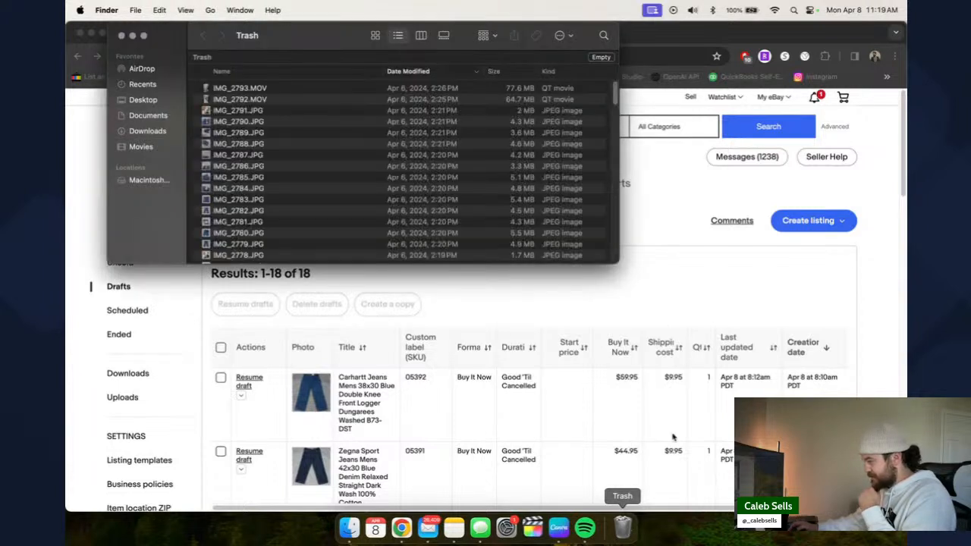
{"action": "scroll", "coordinate": [368, 175], "scroll_direction": "down", "scroll_amount": 5}
{"action": "scroll", "coordinate": [363, 183], "scroll_direction": "down", "scroll_amount": 15}
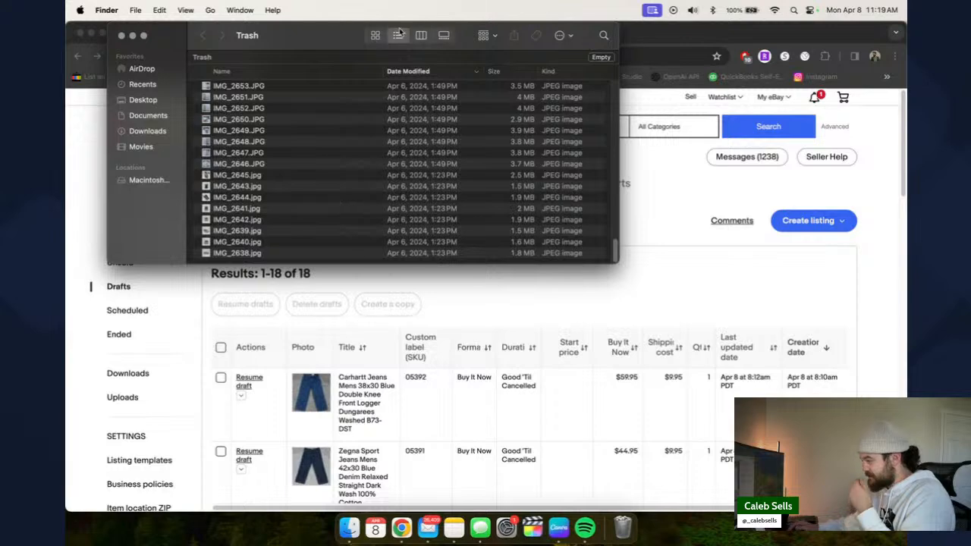
{"action": "left_click", "coordinate": [377, 35]}
{"action": "scroll", "coordinate": [581, 160], "scroll_direction": "down", "scroll_amount": 20}
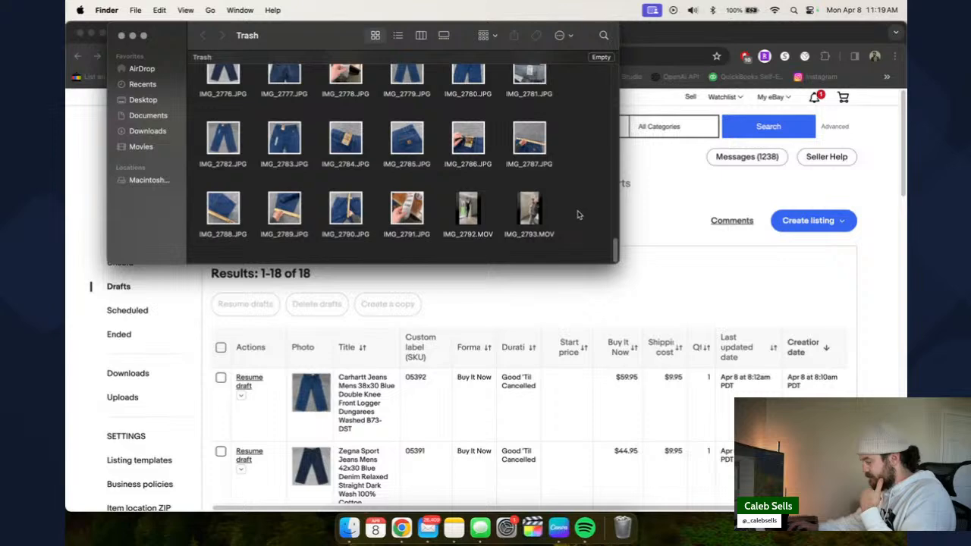
{"action": "scroll", "coordinate": [548, 210], "scroll_direction": "up", "scroll_amount": 20}
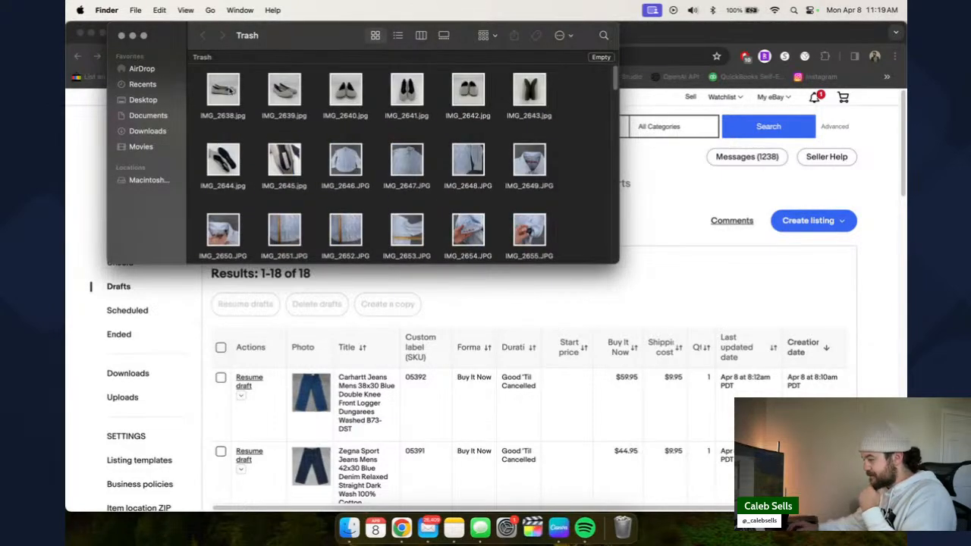
- Select the IMG_2639.jpg shoe photo and enlarge the Trash window to show more rows of photos
{"action": "left_click", "coordinate": [226, 89]}
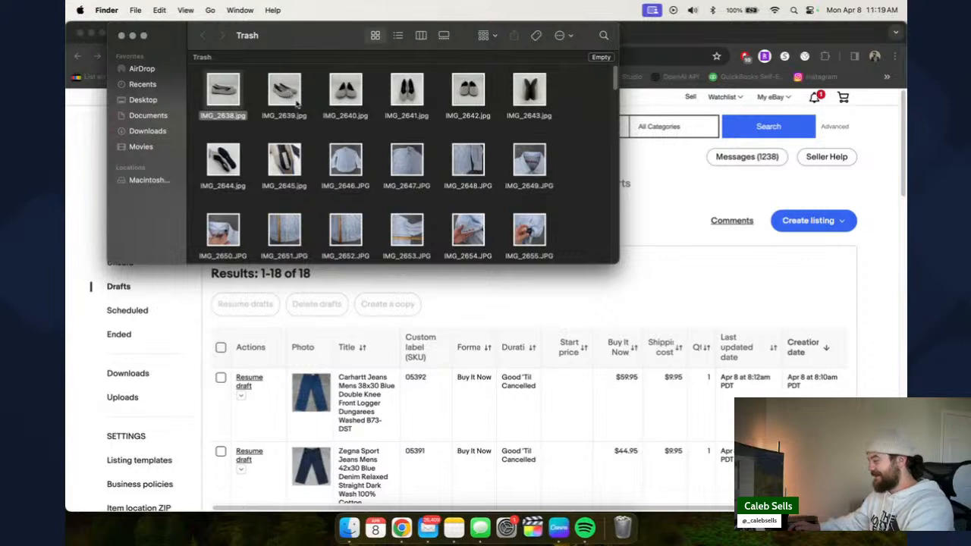
{"action": "left_click", "coordinate": [285, 97]}
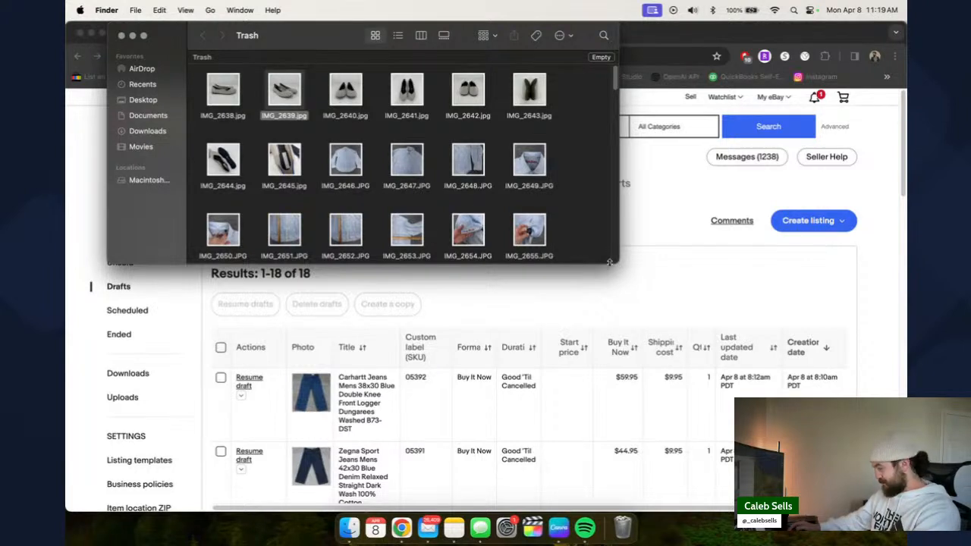
{"action": "left_click_drag", "start_coordinate": [618, 263], "coordinate": [753, 510]}
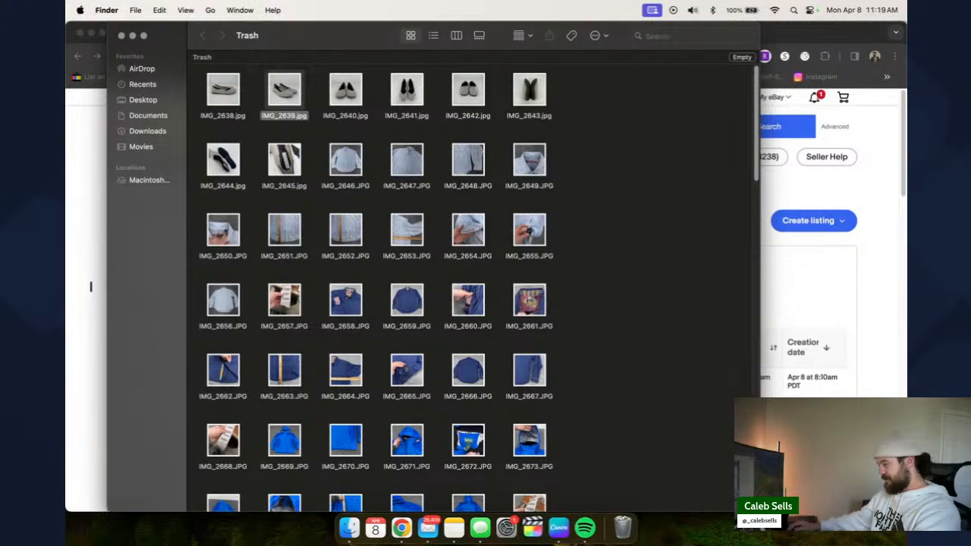
{"action": "left_click", "coordinate": [523, 36]}
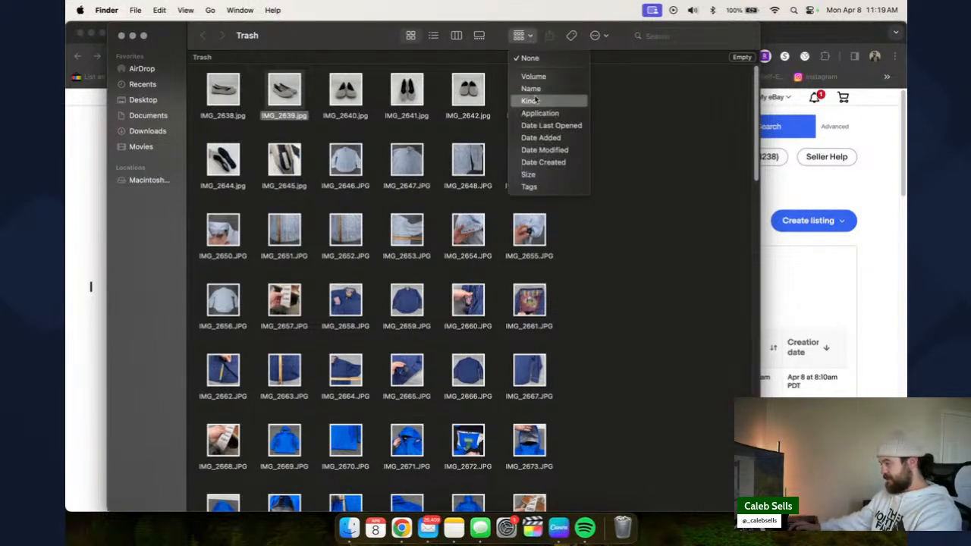
{"action": "left_click", "coordinate": [635, 50]}
{"action": "left_click", "coordinate": [606, 36]}
{"action": "left_click", "coordinate": [607, 36]}
{"action": "left_click", "coordinate": [607, 36]}
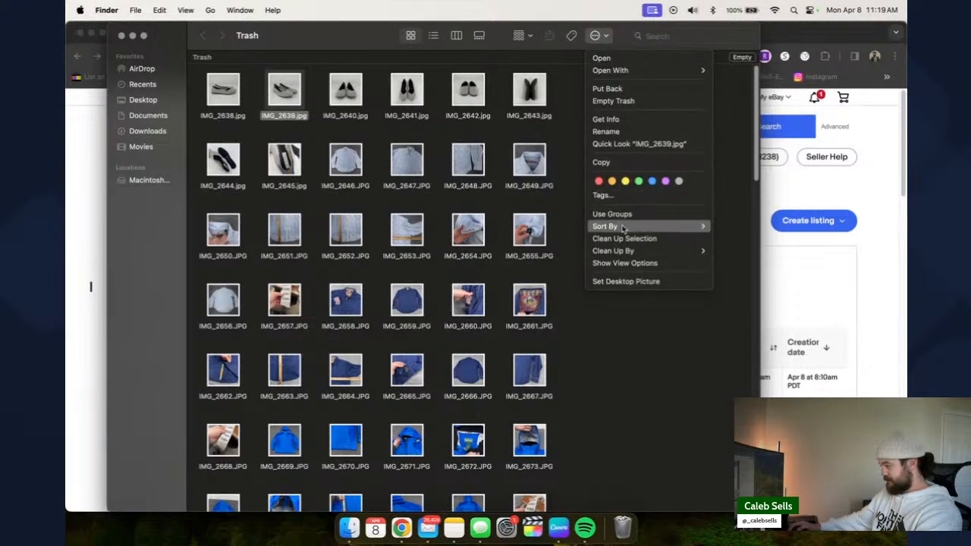
{"action": "left_click", "coordinate": [395, 43]}
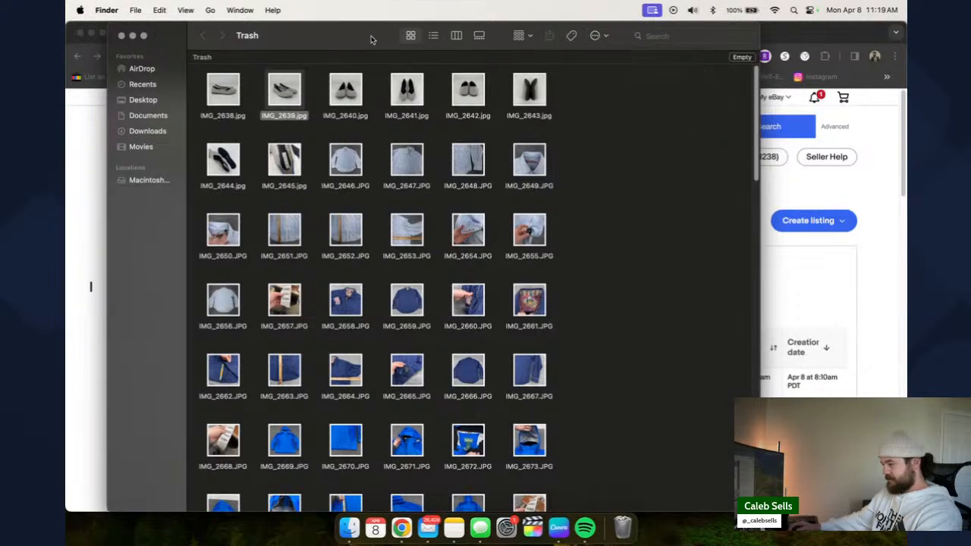
- Set the Trash window's icon size to 220×220 in the view options and close the options
{"action": "right_click", "coordinate": [652, 150]}
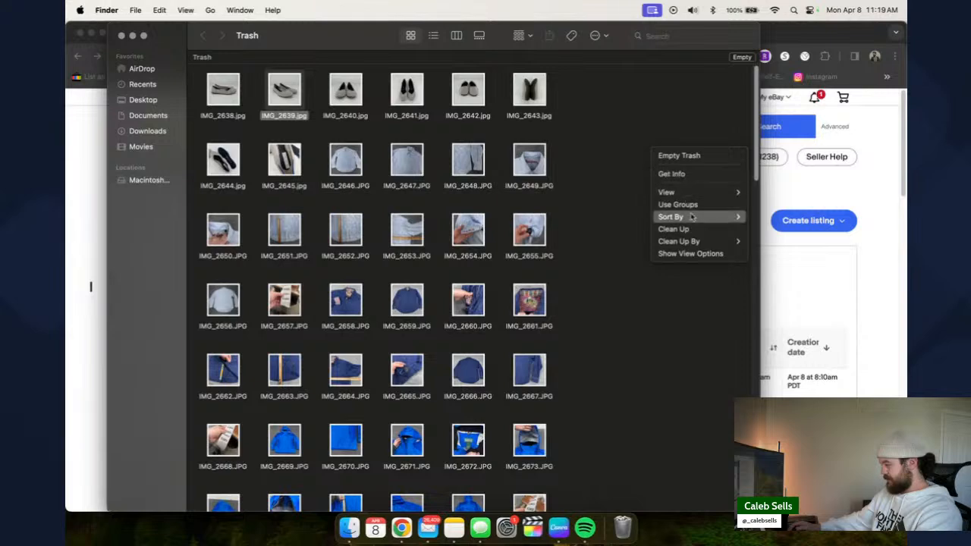
{"action": "left_click", "coordinate": [690, 253]}
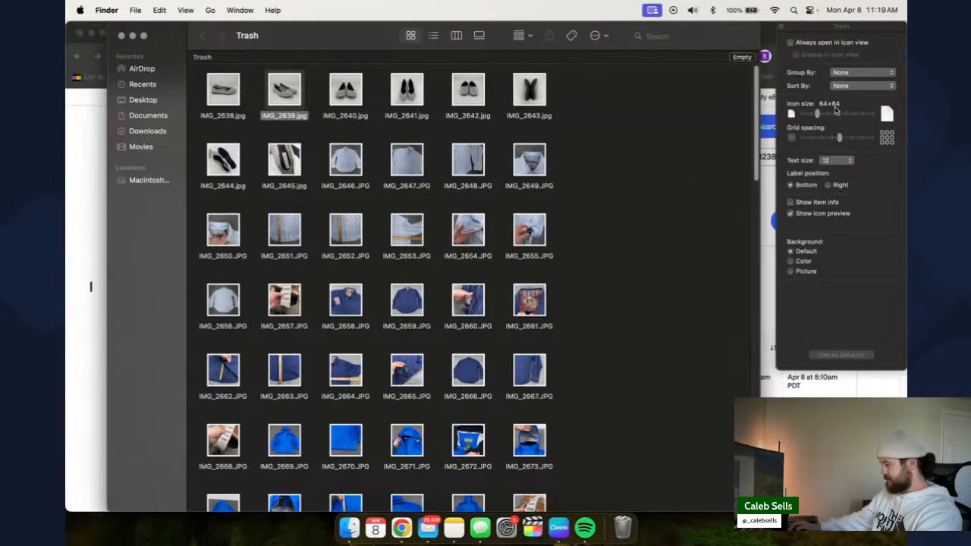
{"action": "left_click_drag", "start_coordinate": [818, 119], "coordinate": [850, 119]}
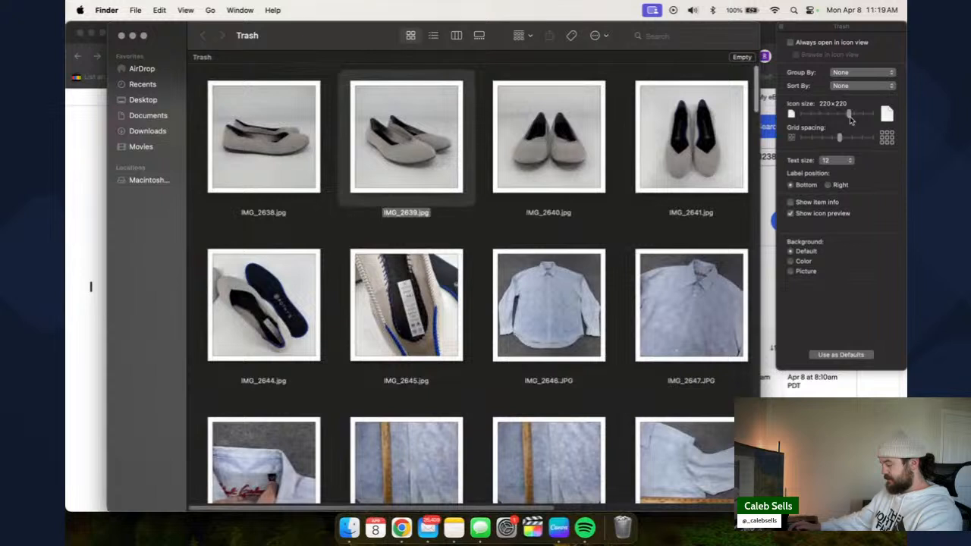
{"action": "left_click", "coordinate": [781, 28]}
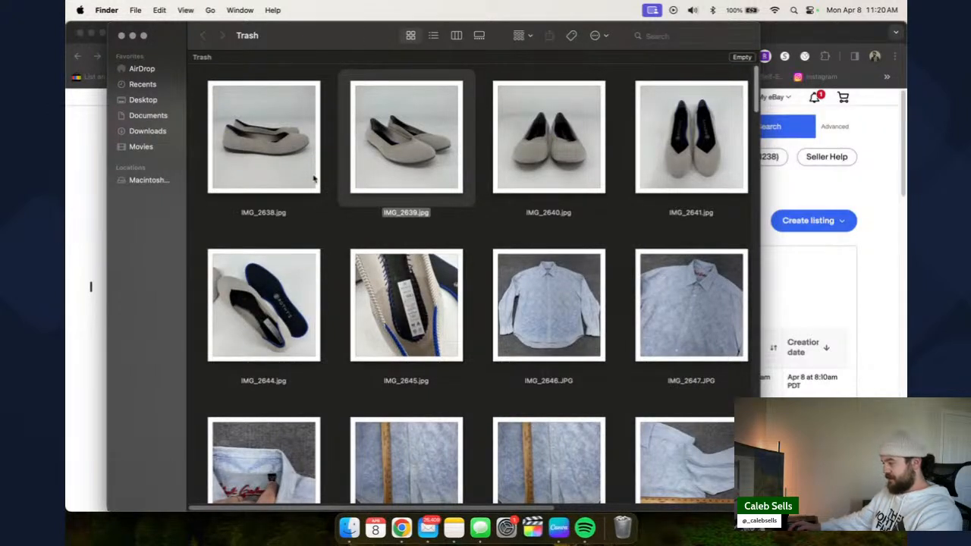
- Preview the shoe photos IMG_2638.jpg and IMG_2645.jpg at full size, zooming in on the inner size and material label
{"action": "left_click", "coordinate": [263, 167]}
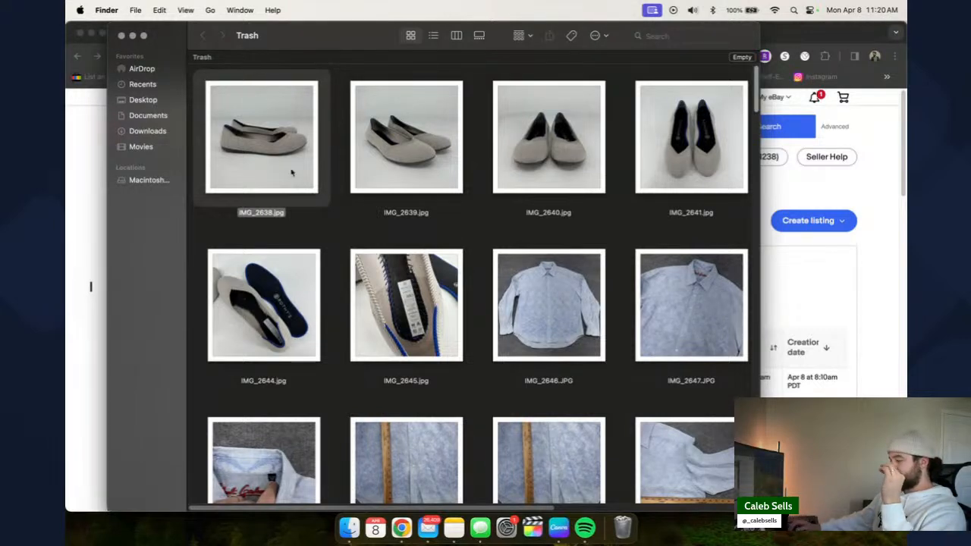
{"action": "key", "text": "space"}
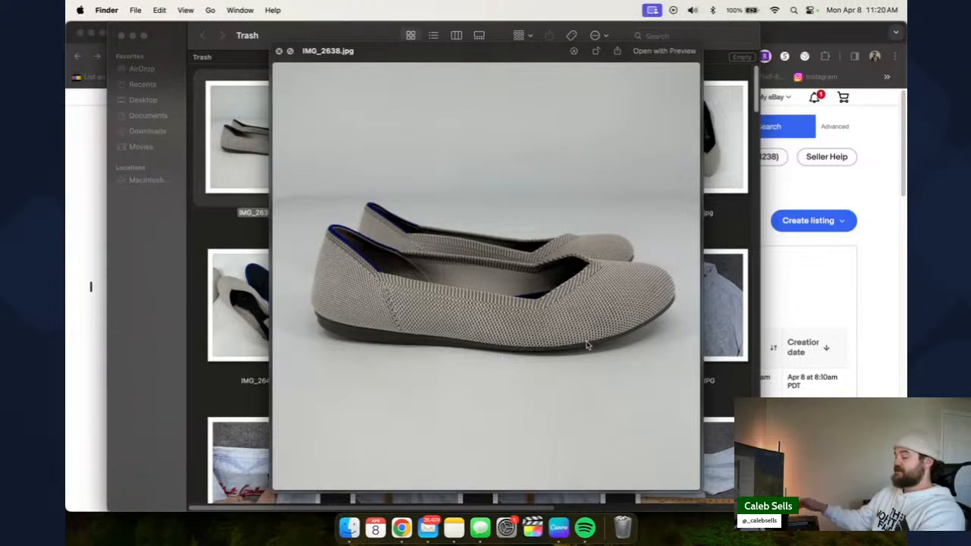
{"action": "key", "text": "space"}
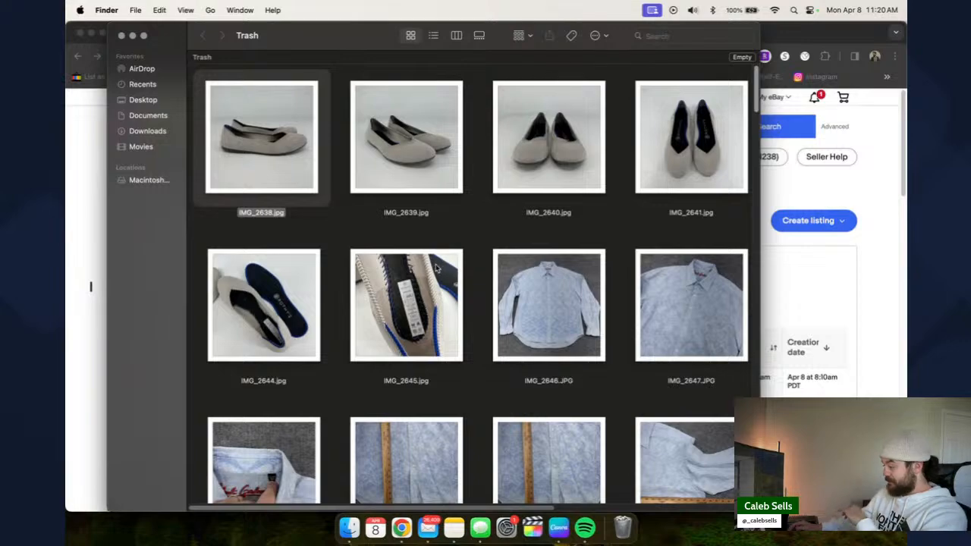
{"action": "left_click", "coordinate": [414, 292]}
{"action": "key", "text": "space"}
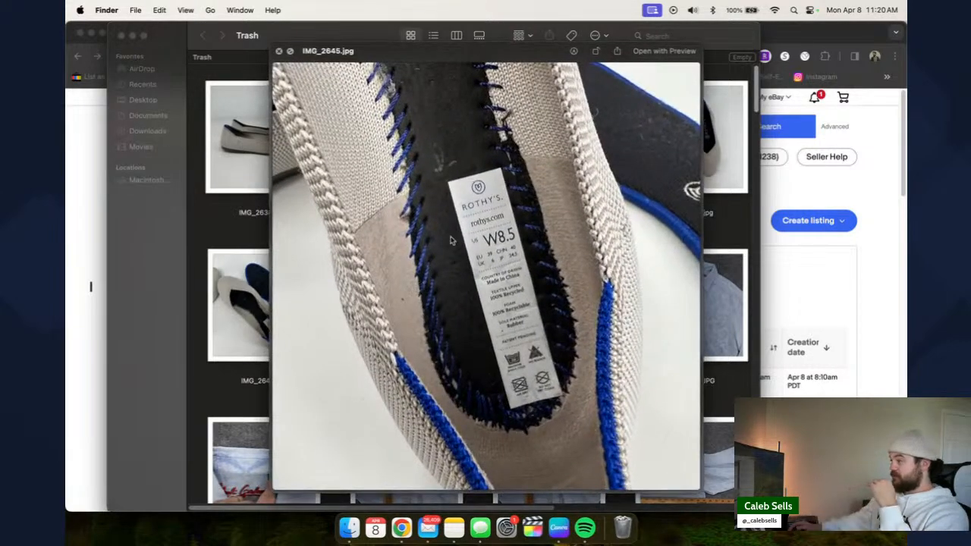
{"action": "scroll", "coordinate": [527, 258], "scroll_direction": "up", "scroll_amount": 5}
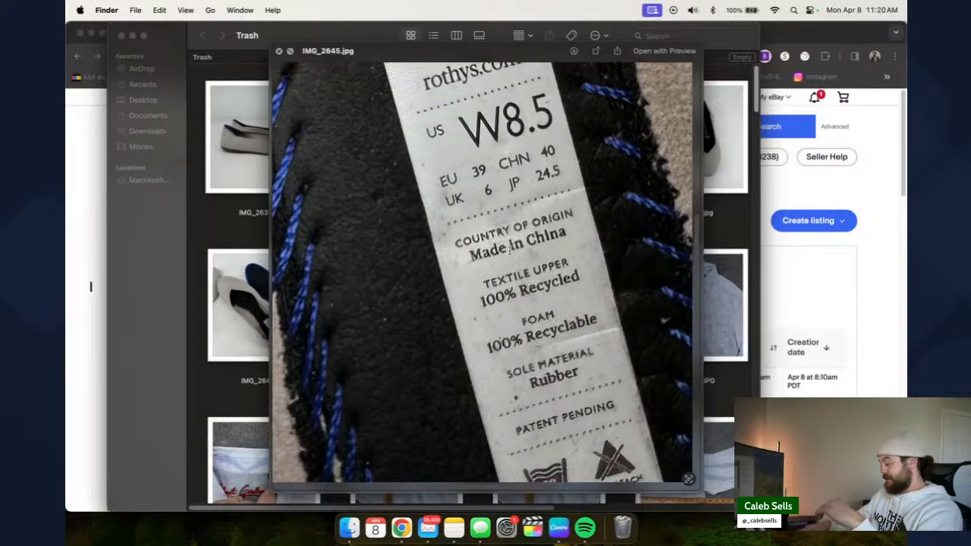
{"action": "key", "text": "space"}
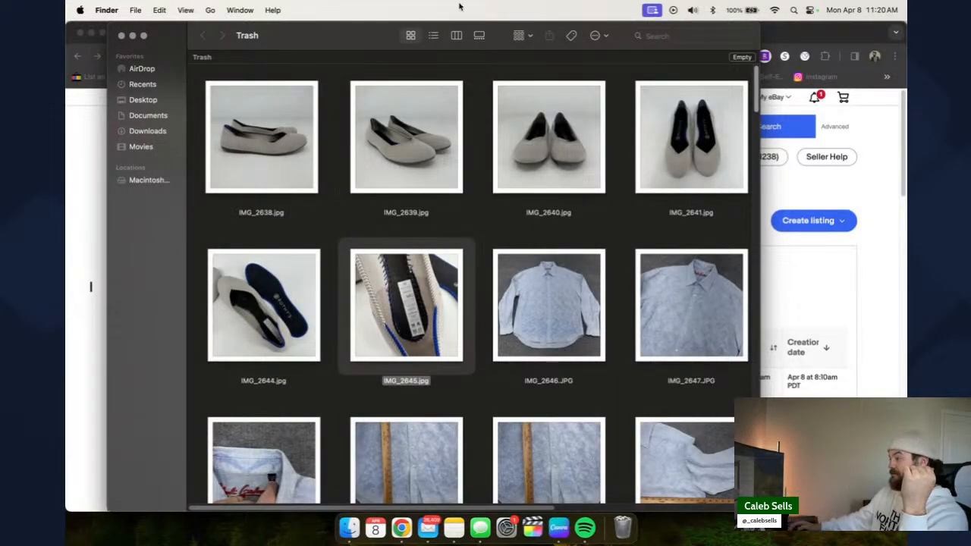
- Switch to the eBay drafts page in Chrome and look up the Rothy's shoes draft in the list
{"action": "left_click", "coordinate": [85, 163]}
{"action": "scroll", "coordinate": [409, 445], "scroll_direction": "down", "scroll_amount": 6}
{"action": "scroll", "coordinate": [410, 445], "scroll_direction": "down", "scroll_amount": 10}
{"action": "scroll", "coordinate": [392, 386], "scroll_direction": "up", "scroll_amount": 3}
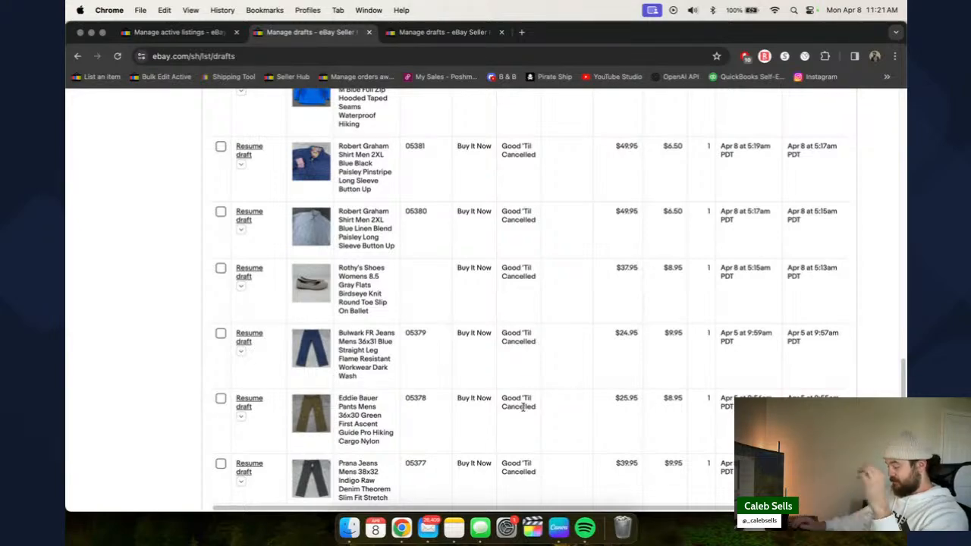
{"action": "key", "text": "ctrl+Right"}
{"action": "key", "text": "ctrl+Left"}
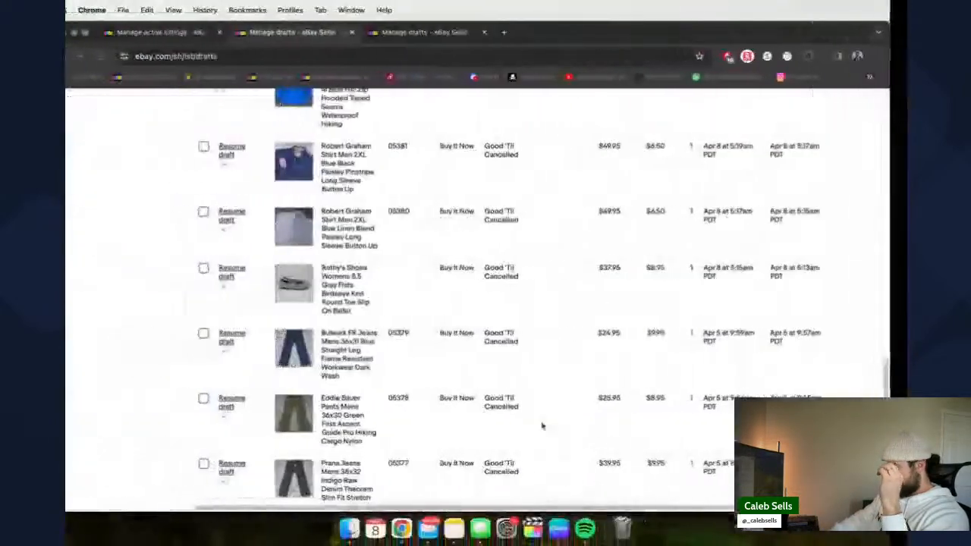
- Switch back to the Trash in Finder, preview IMG_2639.jpg to examine the shoe's knit pattern, and put the window away
{"action": "left_click", "coordinate": [621, 527]}
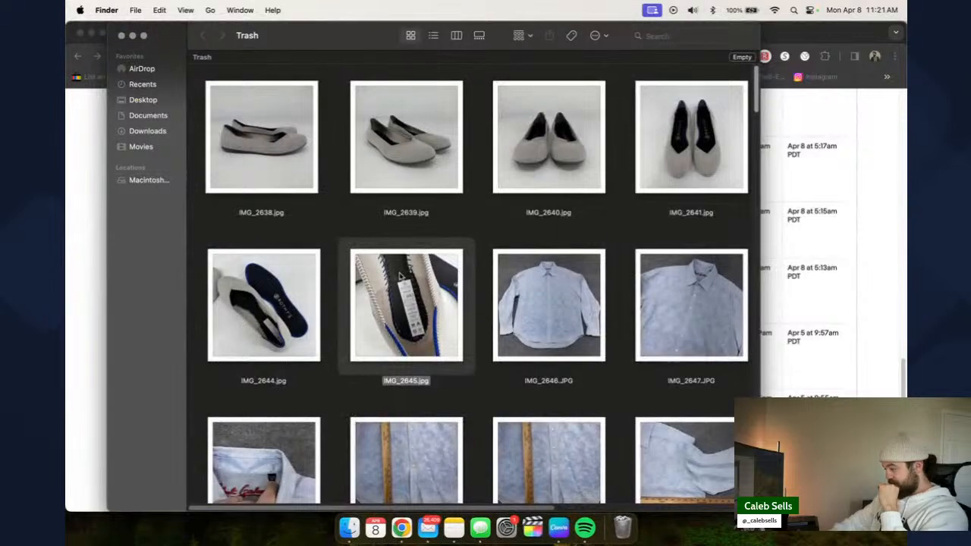
{"action": "left_click", "coordinate": [358, 141]}
{"action": "key", "text": "space"}
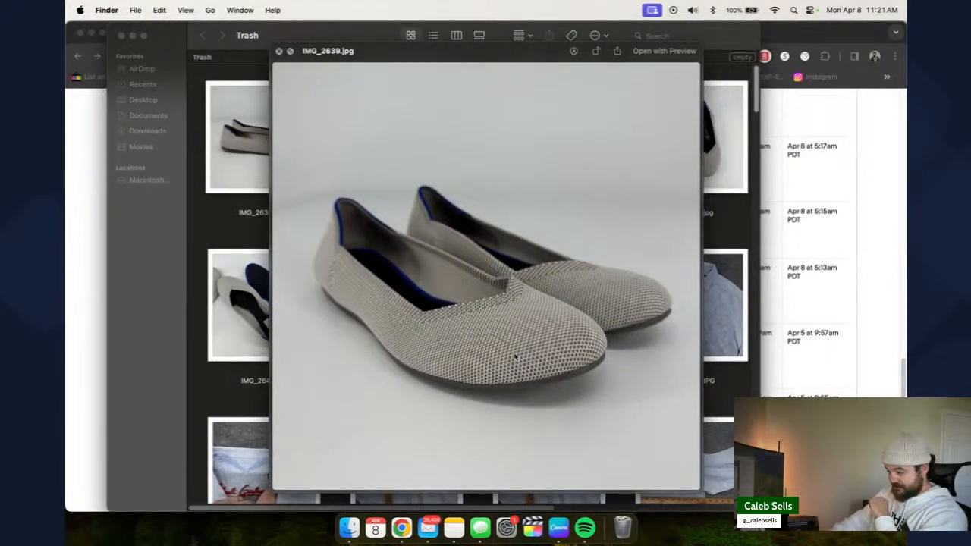
{"action": "key", "text": "space"}
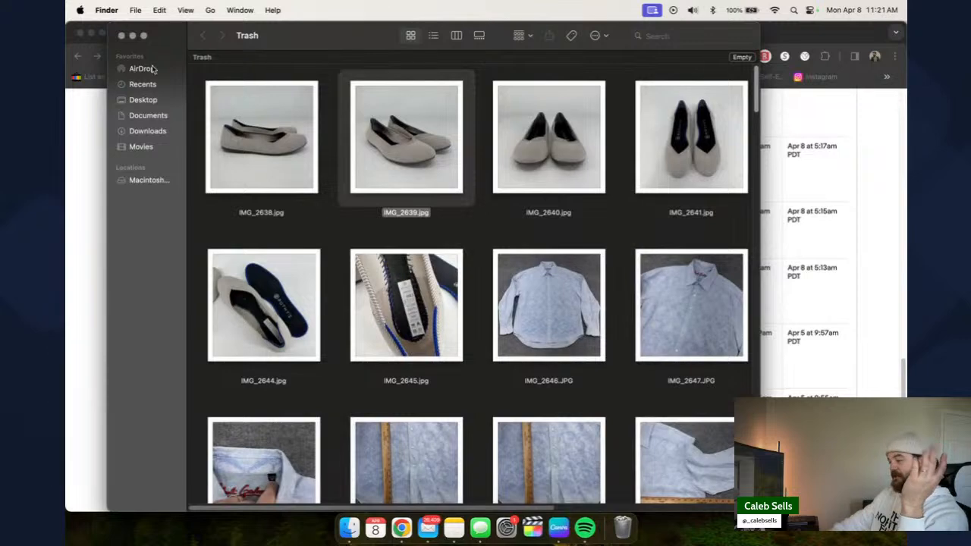
{"action": "left_click", "coordinate": [132, 36]}
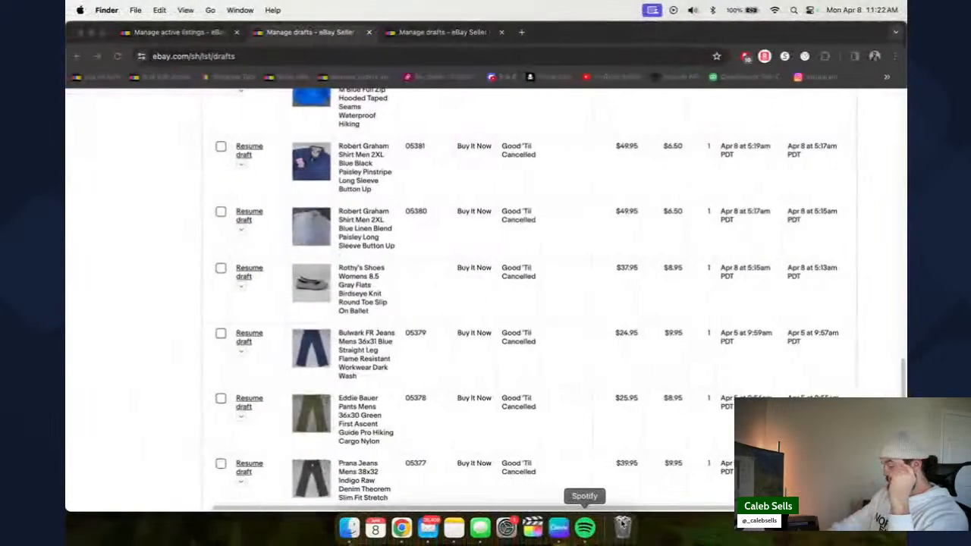
- Bring up the Trash window again and preview IMG_2641.jpg to examine the shoes from above
{"action": "left_click", "coordinate": [622, 527]}
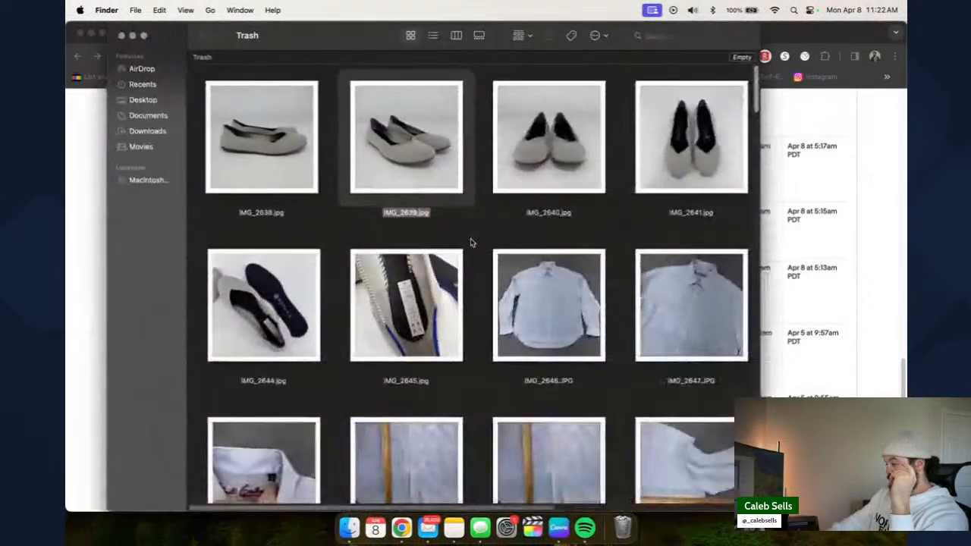
{"action": "left_click", "coordinate": [669, 174]}
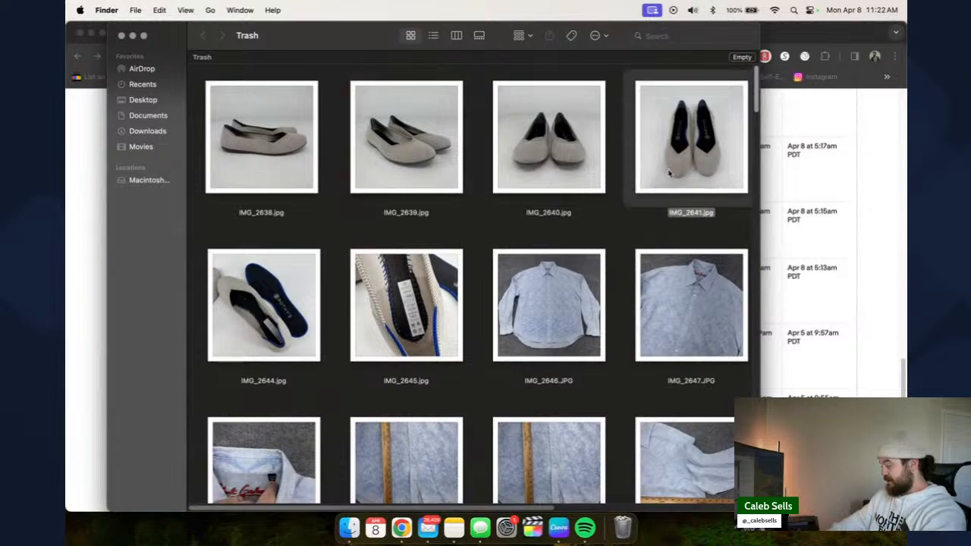
{"action": "key", "text": "space"}
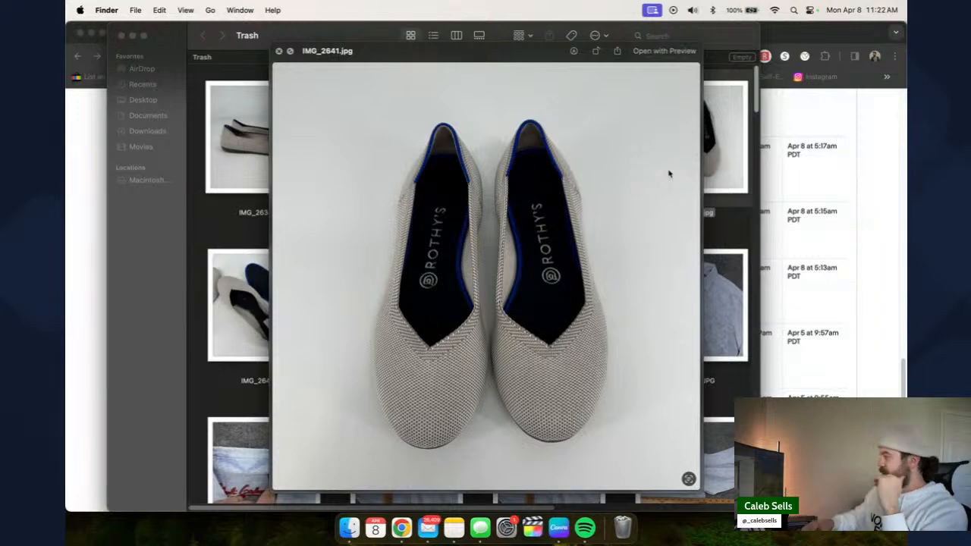
{"action": "left_click", "coordinate": [278, 50]}
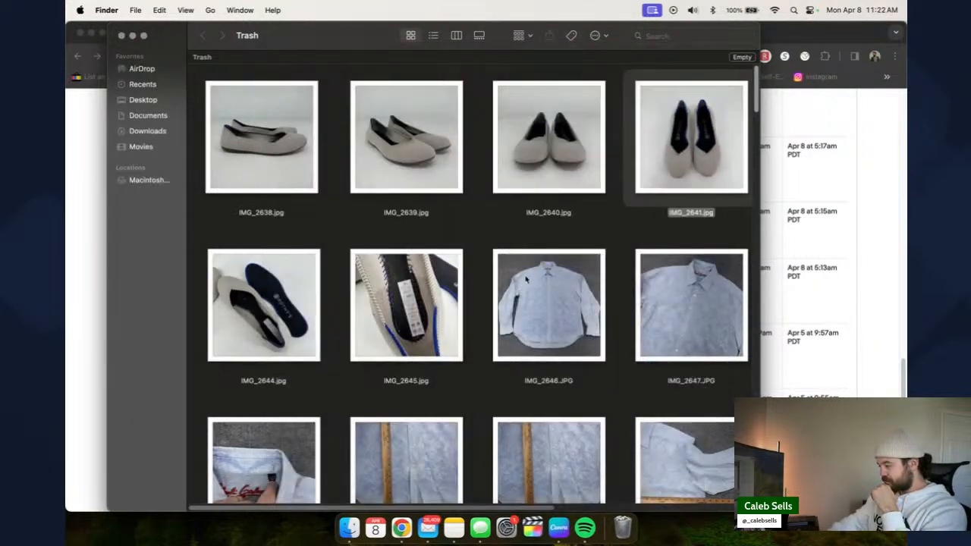
- Preview the blue shirt photo IMG_2646.JPG and zoom in on the pattern of its fabric
{"action": "scroll", "coordinate": [525, 279], "scroll_direction": "down", "scroll_amount": 2}
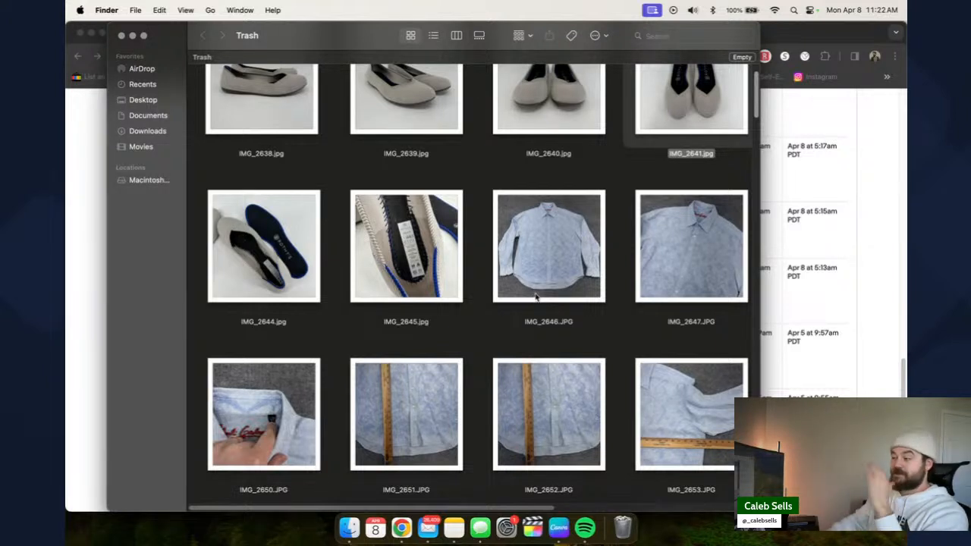
{"action": "left_click", "coordinate": [557, 261]}
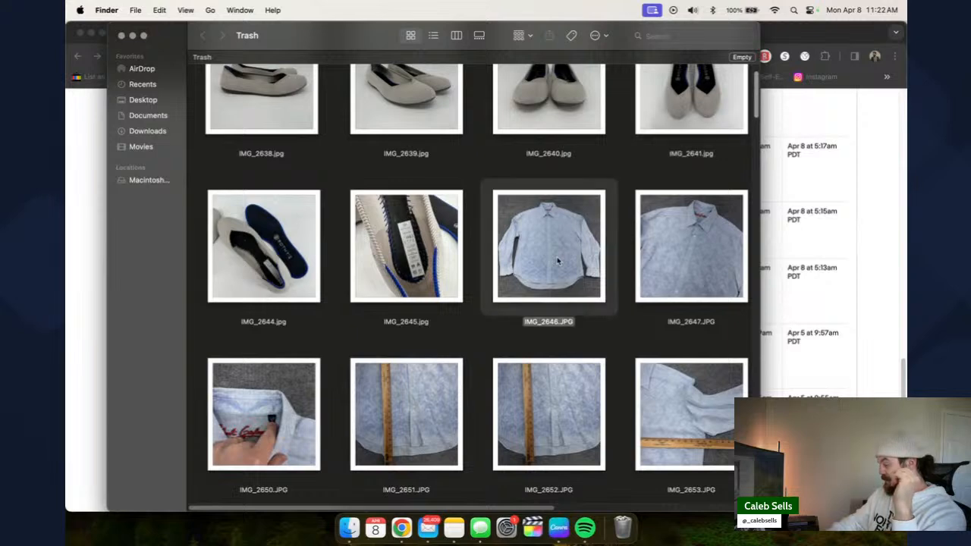
{"action": "key", "text": "space"}
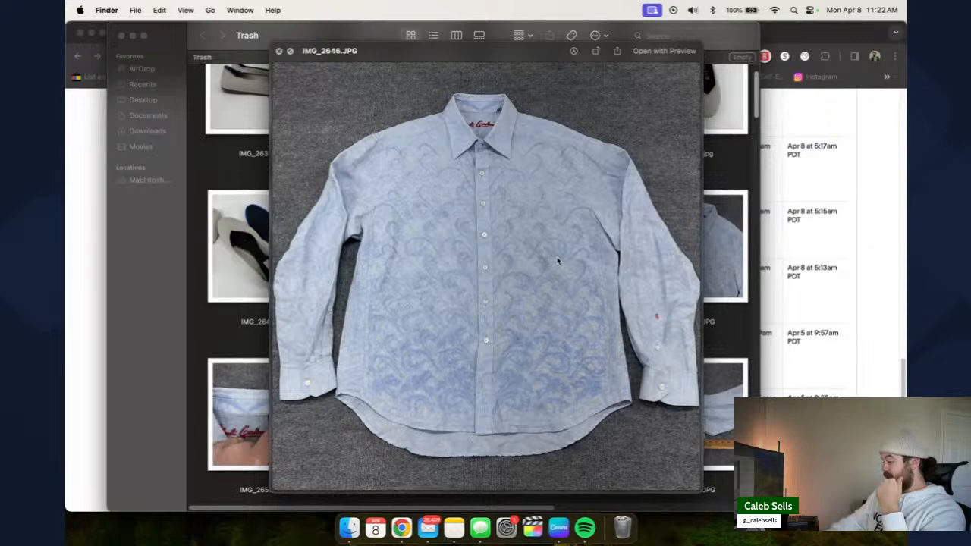
{"action": "scroll", "coordinate": [541, 297], "scroll_direction": "up", "scroll_amount": 5}
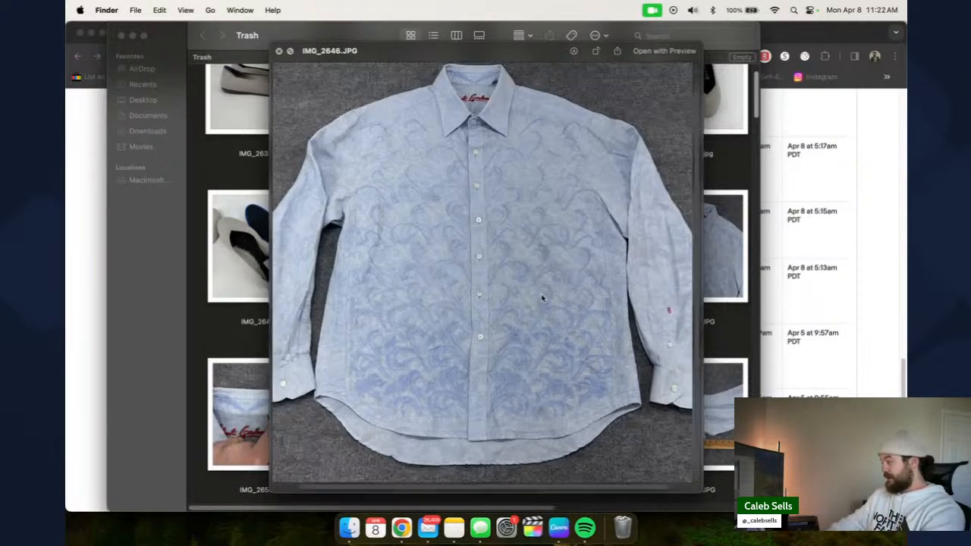
{"action": "scroll", "coordinate": [541, 298], "scroll_direction": "right", "scroll_amount": 5}
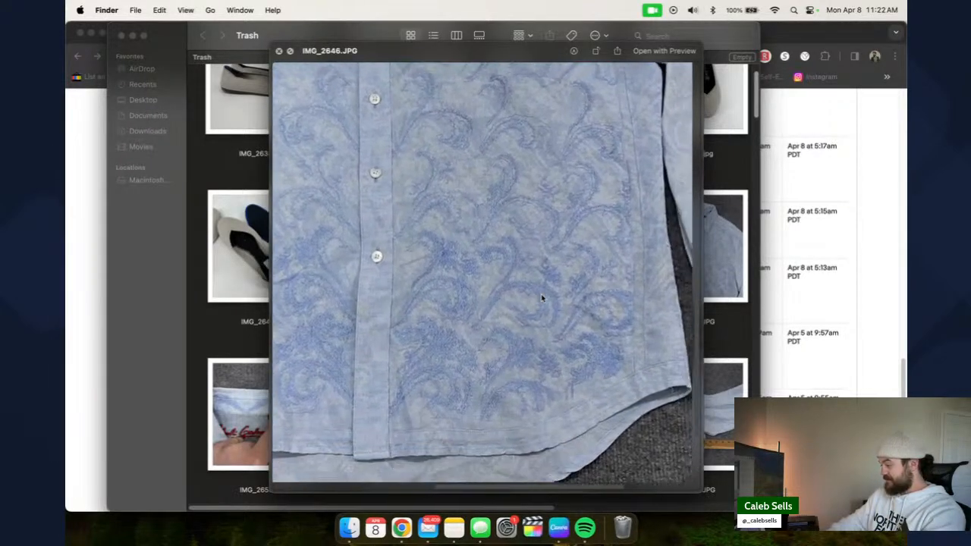
- Examine the embroidered pattern from the lower placket up to the collar in IMG_2646.JPG, and close the preview
{"action": "scroll", "coordinate": [541, 297], "scroll_direction": "left", "scroll_amount": 5}
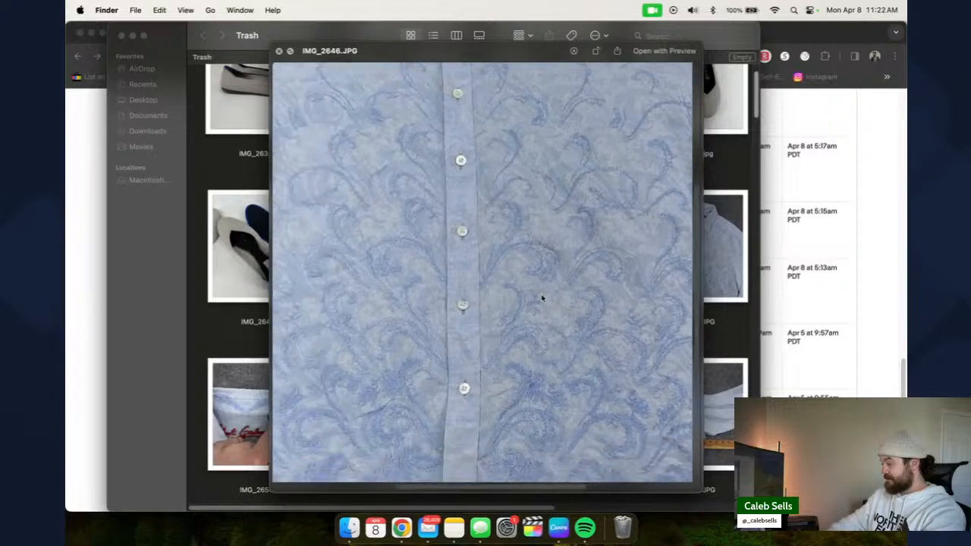
{"action": "scroll", "coordinate": [542, 297], "scroll_direction": "down", "scroll_amount": 5}
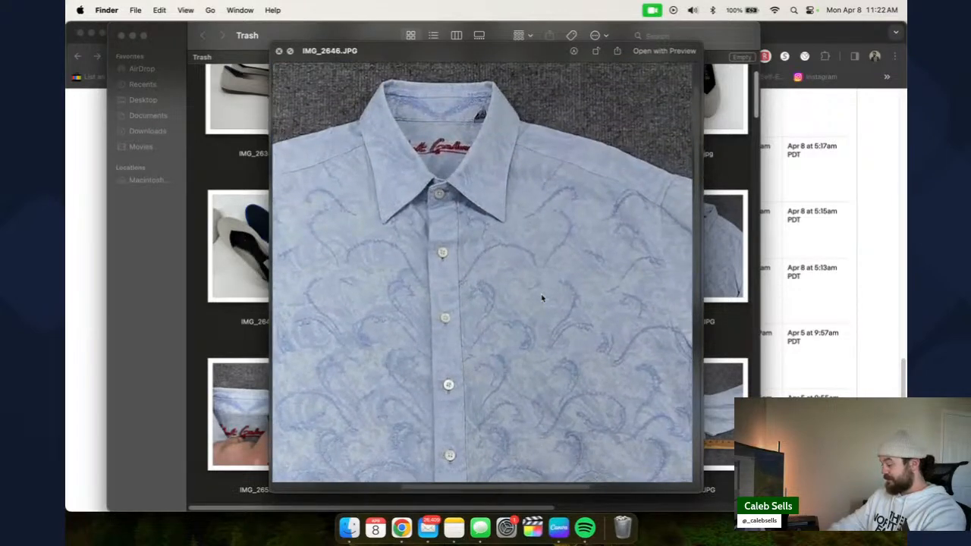
{"action": "key", "text": "space"}
- Preview IMG_2650.JPG to examine the blue shirt's brand and size tag inside the collar, and close the preview
{"action": "scroll", "coordinate": [428, 405], "scroll_direction": "down", "scroll_amount": 3}
{"action": "left_click", "coordinate": [311, 341]}
{"action": "key", "text": "space"}
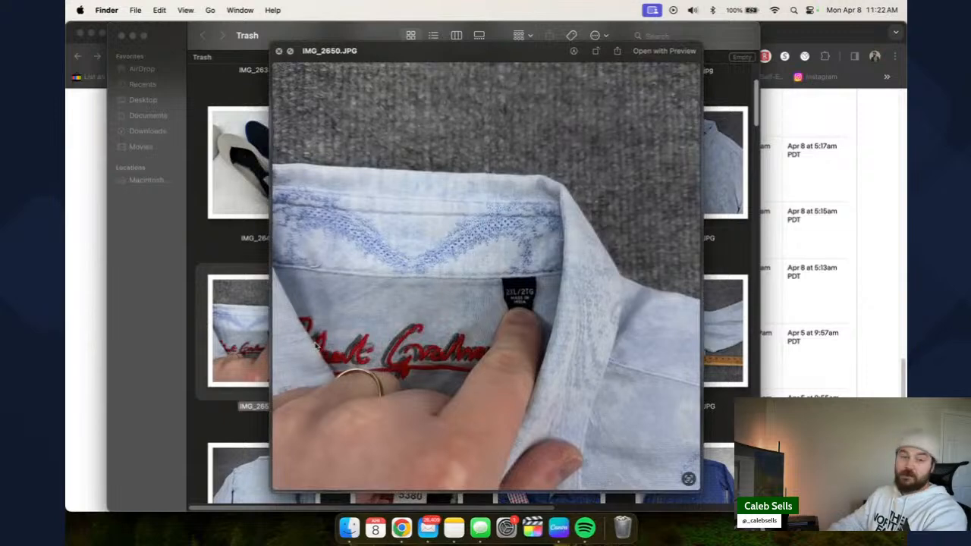
{"action": "key", "text": "space"}
- Preview IMG_2651.JPG to examine the length measurement of the blue shirt against the yardstick, and close the preview
{"action": "scroll", "coordinate": [317, 346], "scroll_direction": "down", "scroll_amount": 3}
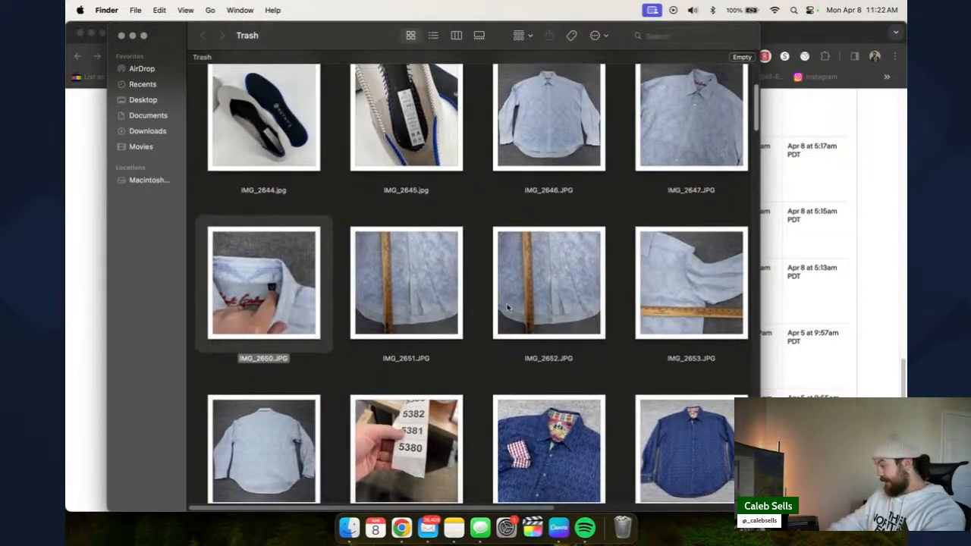
{"action": "scroll", "coordinate": [507, 307], "scroll_direction": "up", "scroll_amount": 3}
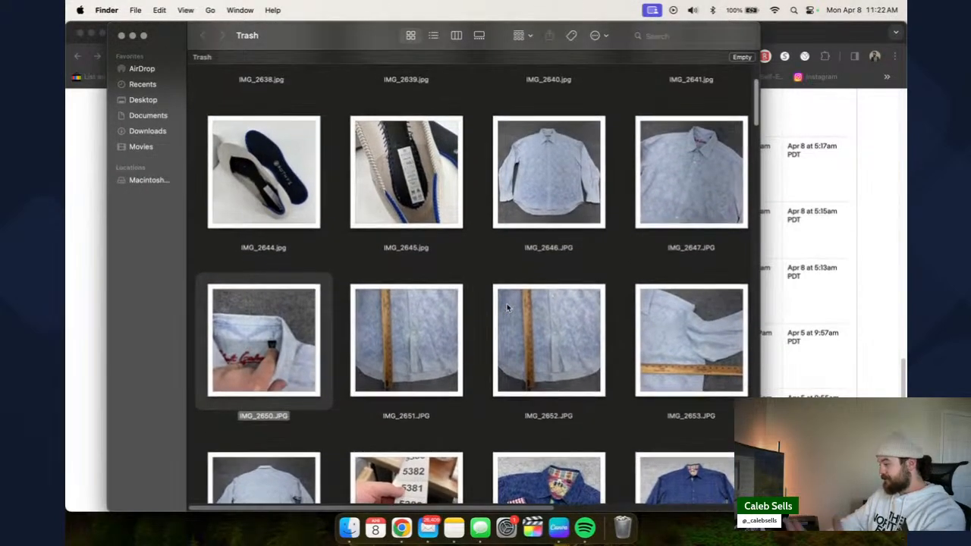
{"action": "left_click", "coordinate": [441, 334]}
{"action": "key", "text": "space"}
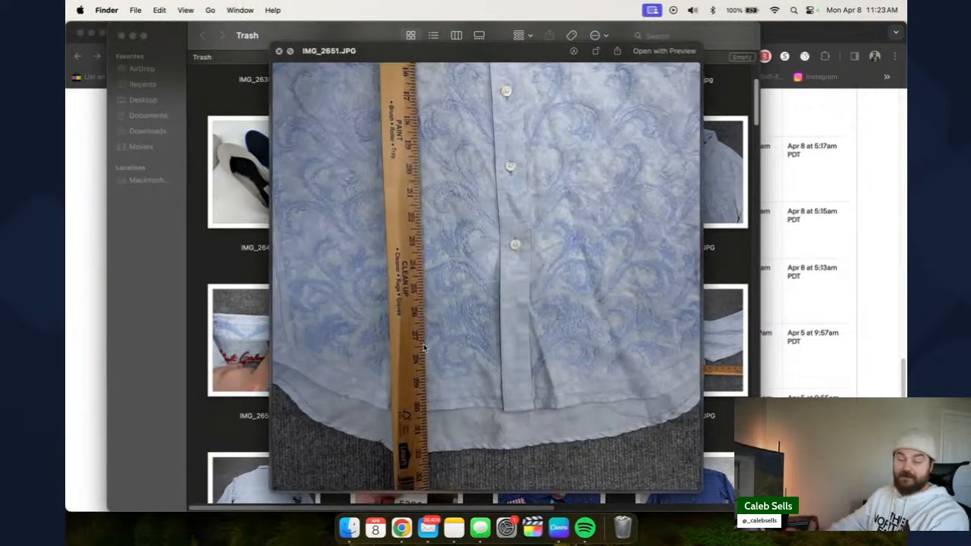
{"action": "key", "text": "space"}
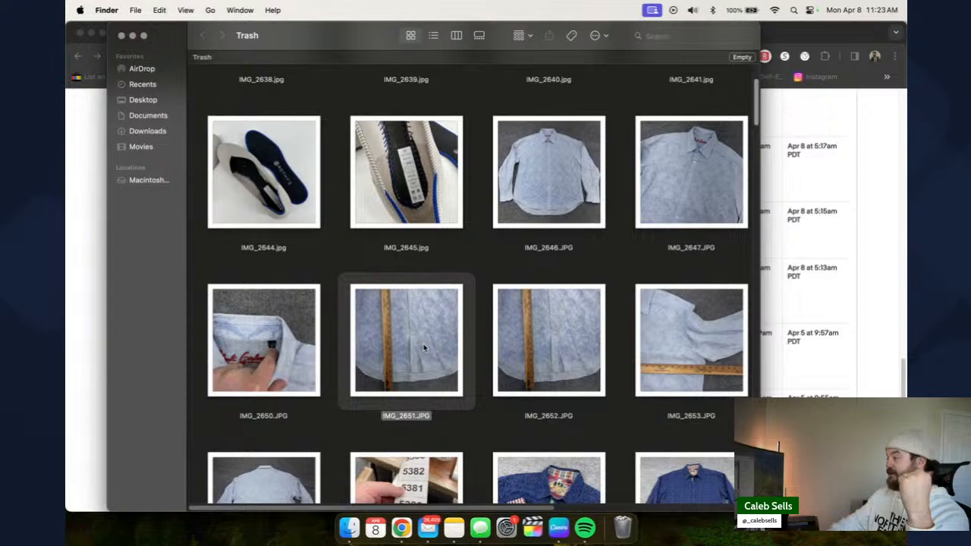
- Preview IMG_2647.JPG to examine the upper front of the blue shirt, and close the preview
{"action": "scroll", "coordinate": [494, 318], "scroll_direction": "up", "scroll_amount": 1}
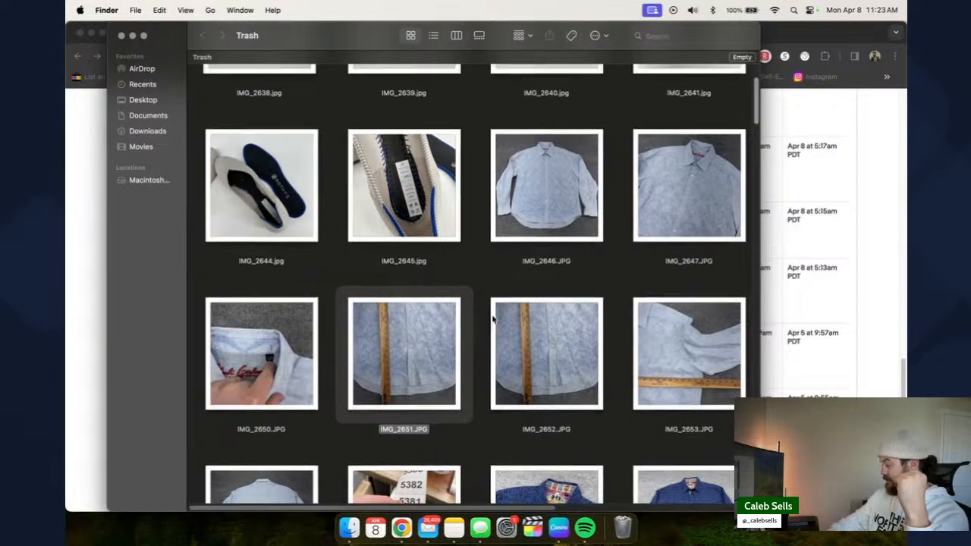
{"action": "left_click", "coordinate": [658, 234]}
{"action": "key", "text": "space"}
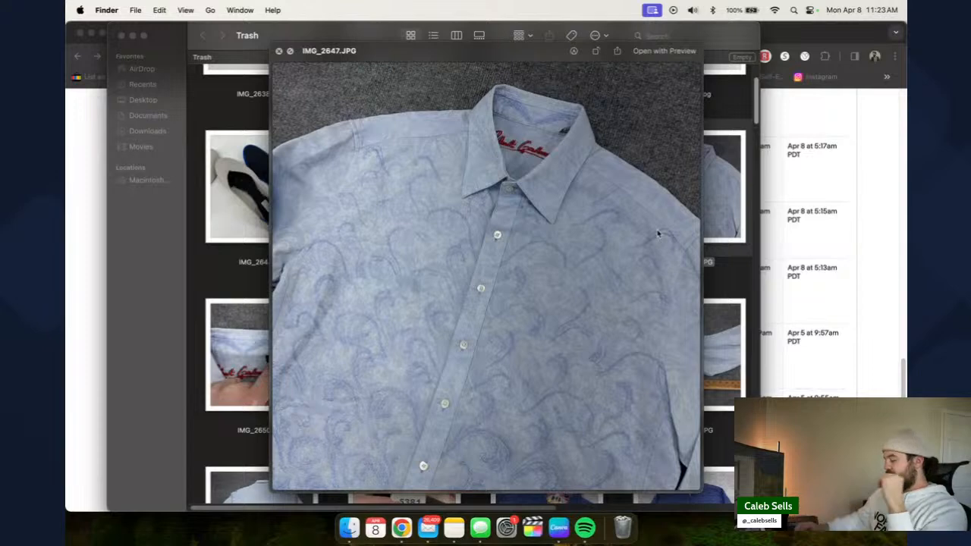
{"action": "left_click", "coordinate": [280, 51]}
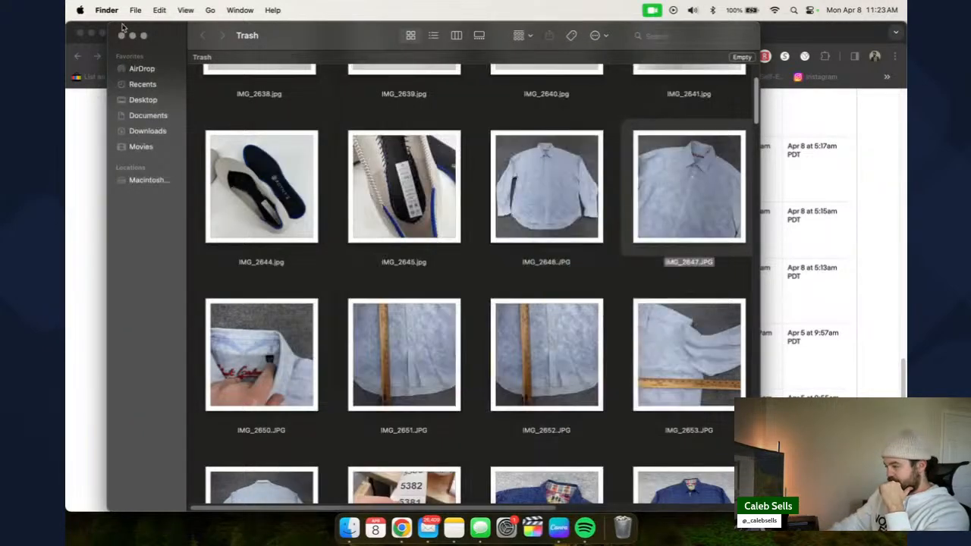
- Put the Trash window away and review the Robert Graham shirt drafts in the eBay drafts list in Chrome
{"action": "left_click", "coordinate": [132, 35]}
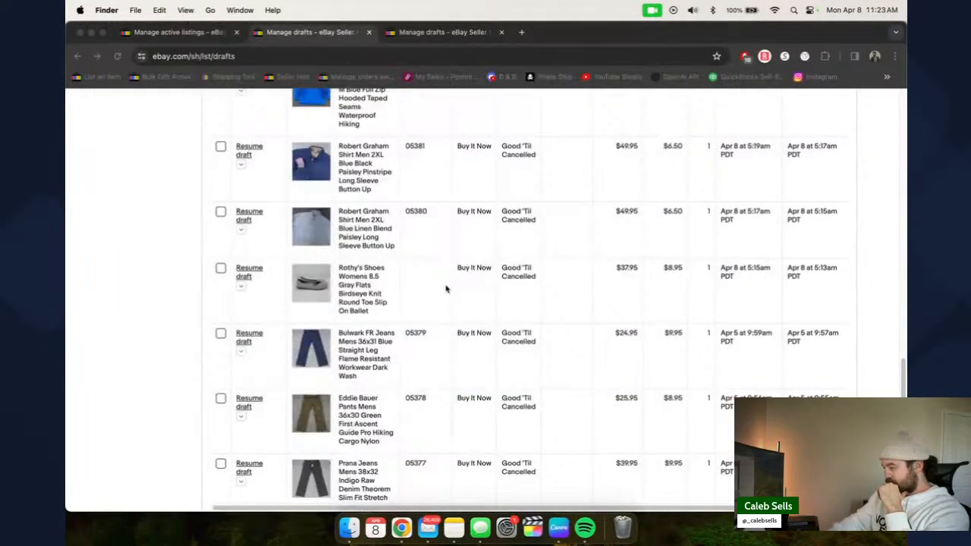
{"action": "scroll", "coordinate": [448, 266], "scroll_direction": "up", "scroll_amount": 1}
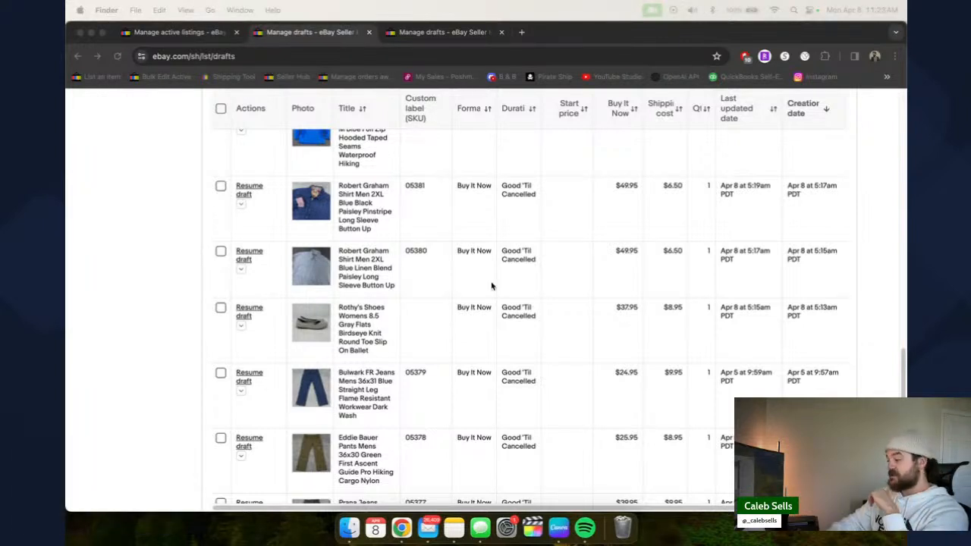
{"action": "scroll", "coordinate": [493, 257], "scroll_direction": "up", "scroll_amount": 3}
- Switch back to the Trash in Finder and preview the dark blue patterned shirt photo IMG_2658.JPG
{"action": "left_click", "coordinate": [621, 525]}
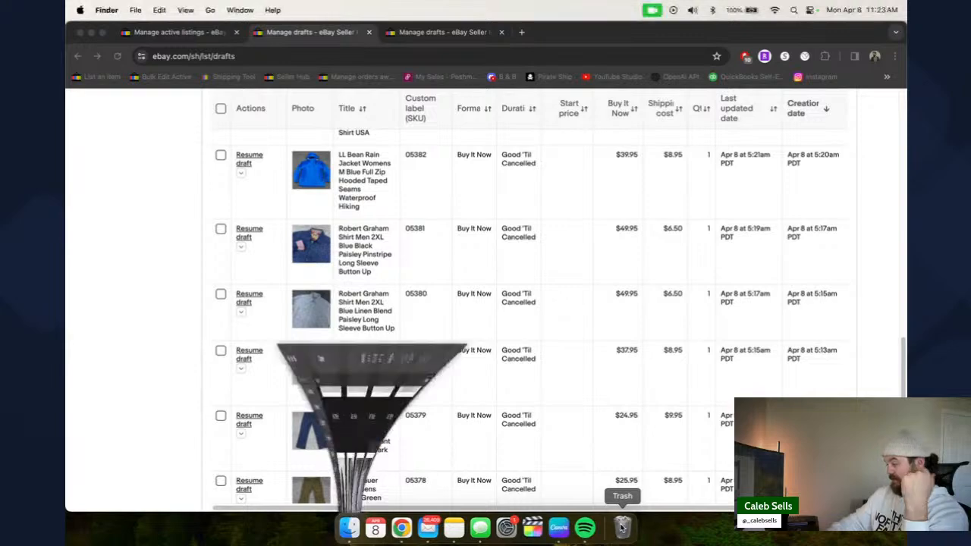
{"action": "scroll", "coordinate": [503, 326], "scroll_direction": "down", "scroll_amount": 5}
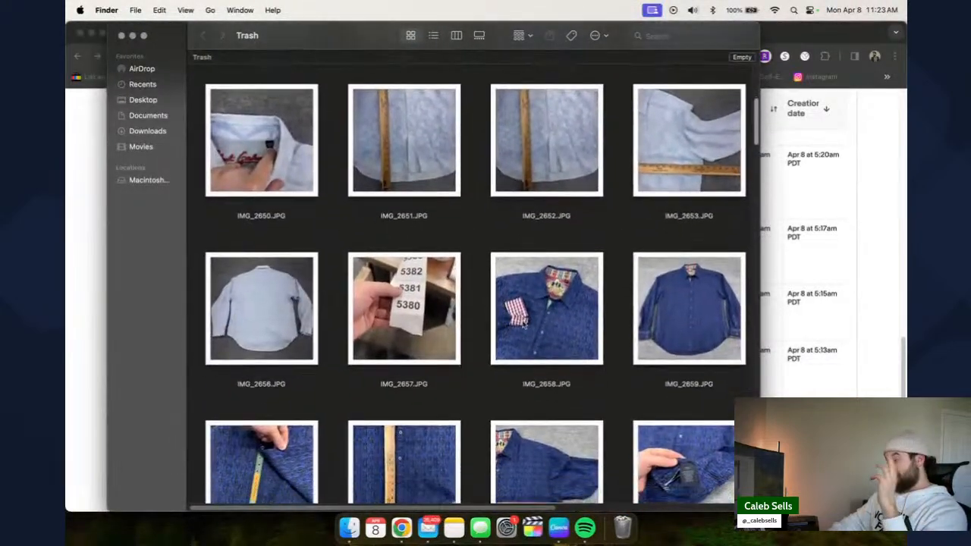
{"action": "left_click", "coordinate": [504, 327]}
{"action": "key", "text": "space"}
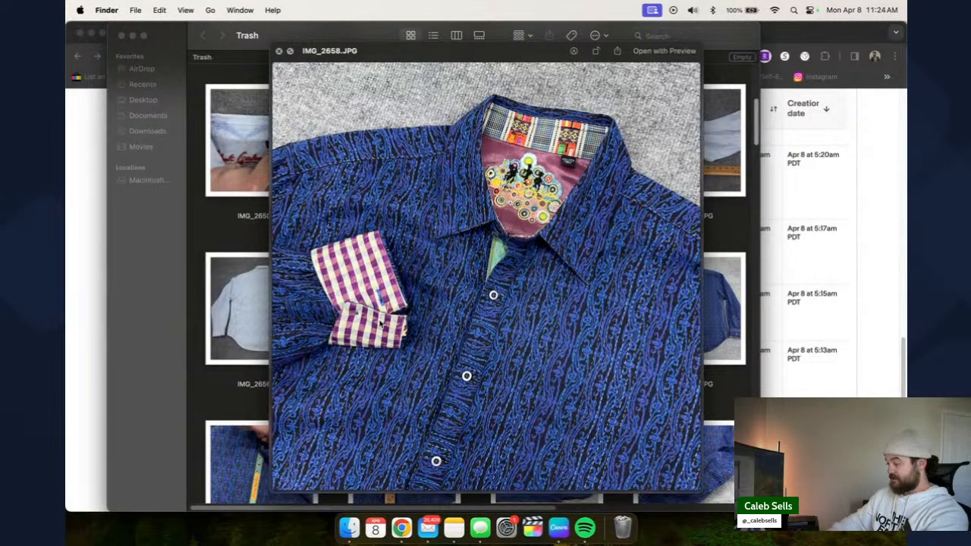
- Zoom in on the checked cuff and the inner collar label in IMG_2658.JPG, and close the preview
{"action": "scroll", "coordinate": [379, 322], "scroll_direction": "up", "scroll_amount": 10}
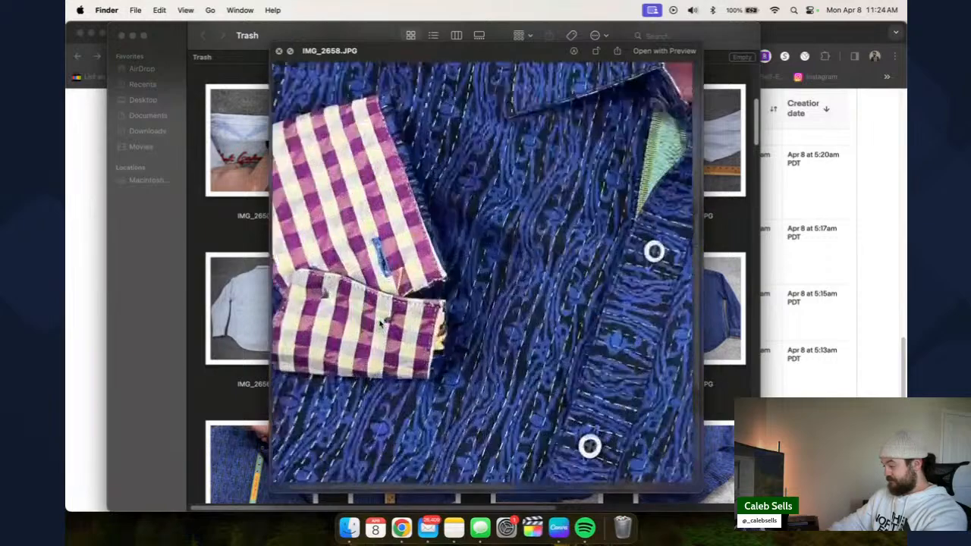
{"action": "scroll", "coordinate": [379, 323], "scroll_direction": "left", "scroll_amount": 4}
{"action": "scroll", "coordinate": [408, 377], "scroll_direction": "right", "scroll_amount": 8}
{"action": "scroll", "coordinate": [408, 377], "scroll_direction": "up", "scroll_amount": 4}
{"action": "scroll", "coordinate": [440, 341], "scroll_direction": "up", "scroll_amount": 5}
{"action": "scroll", "coordinate": [440, 341], "scroll_direction": "right", "scroll_amount": 6}
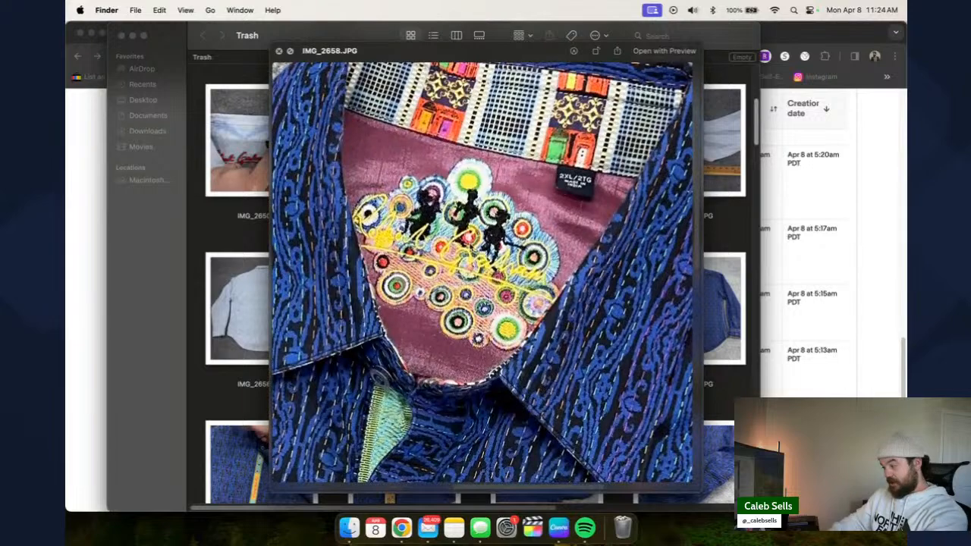
{"action": "key", "text": "space"}
- Preview IMG_2665.JPG to examine the dark blue shirt's fabric content tag, and close the preview
{"action": "scroll", "coordinate": [531, 341], "scroll_direction": "down", "scroll_amount": 3}
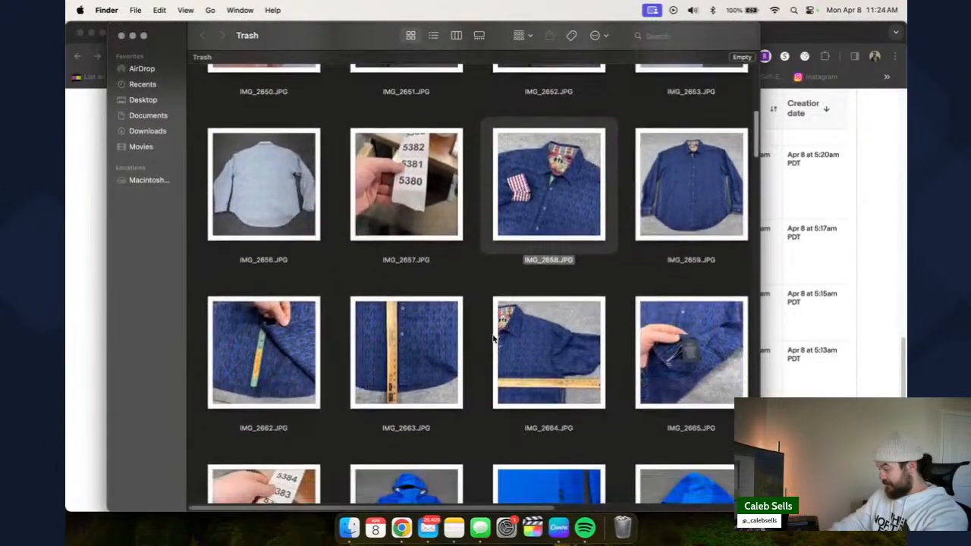
{"action": "left_click", "coordinate": [664, 353]}
{"action": "key", "text": "space"}
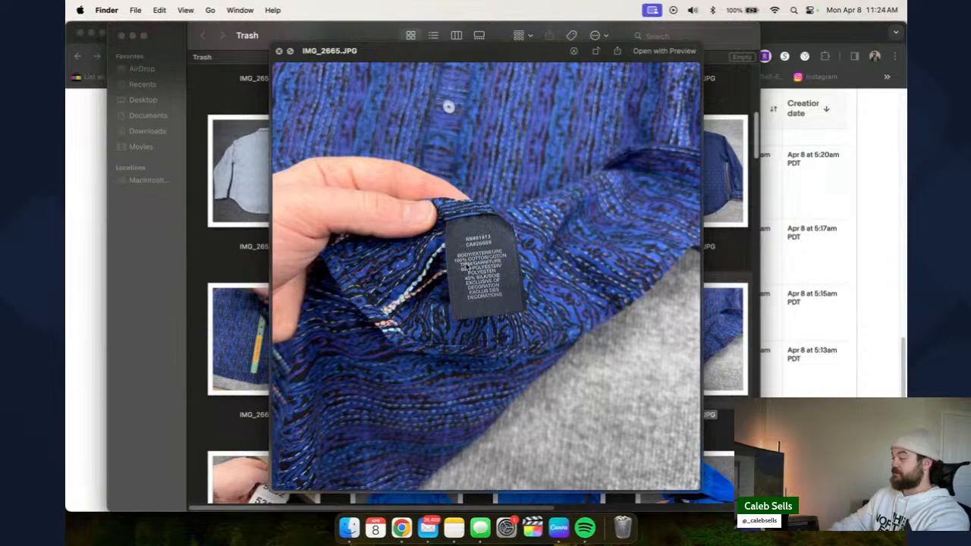
{"action": "key", "text": "space"}
- Preview IMG_2659.JPG to examine the full front of the dark blue shirt, and close the preview
{"action": "scroll", "coordinate": [472, 286], "scroll_direction": "up", "scroll_amount": 2}
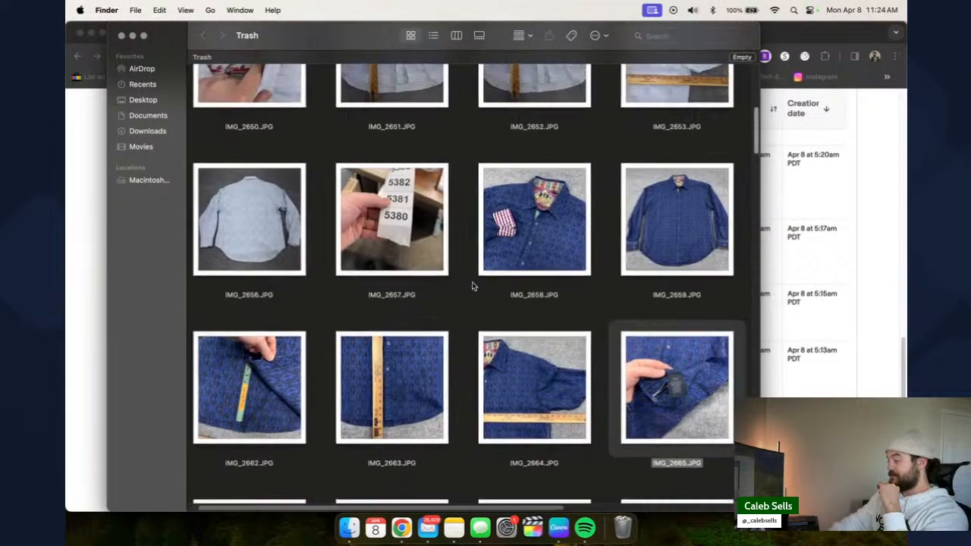
{"action": "left_click", "coordinate": [659, 269]}
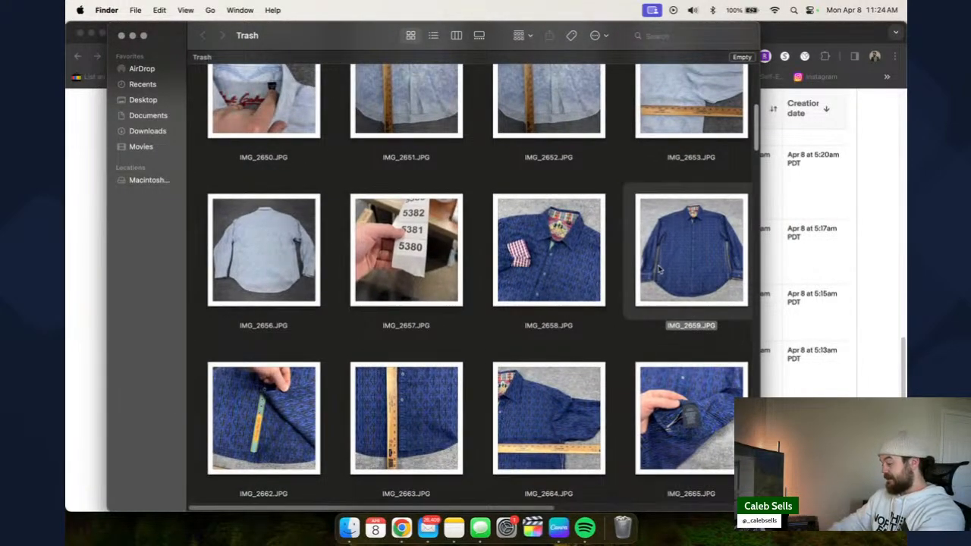
{"action": "key", "text": "space"}
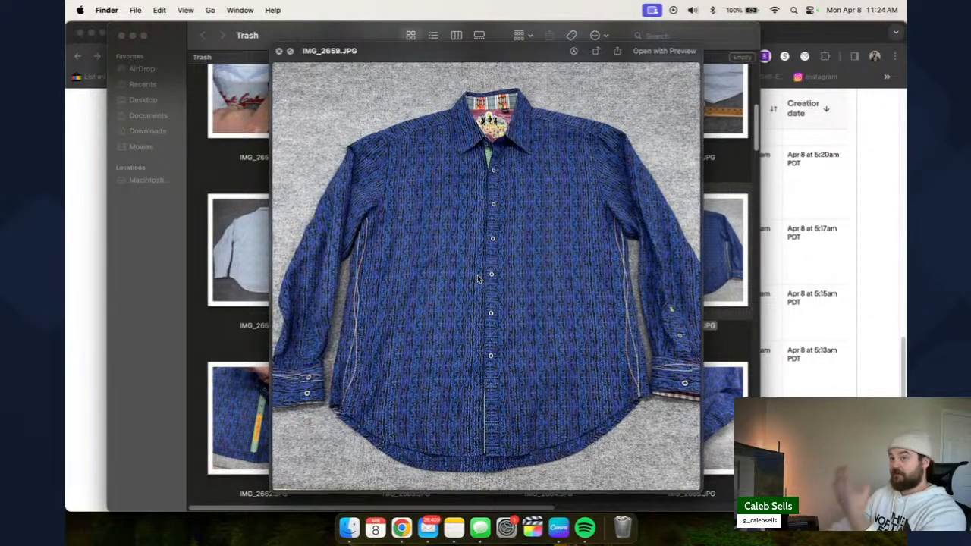
{"action": "key", "text": "space"}
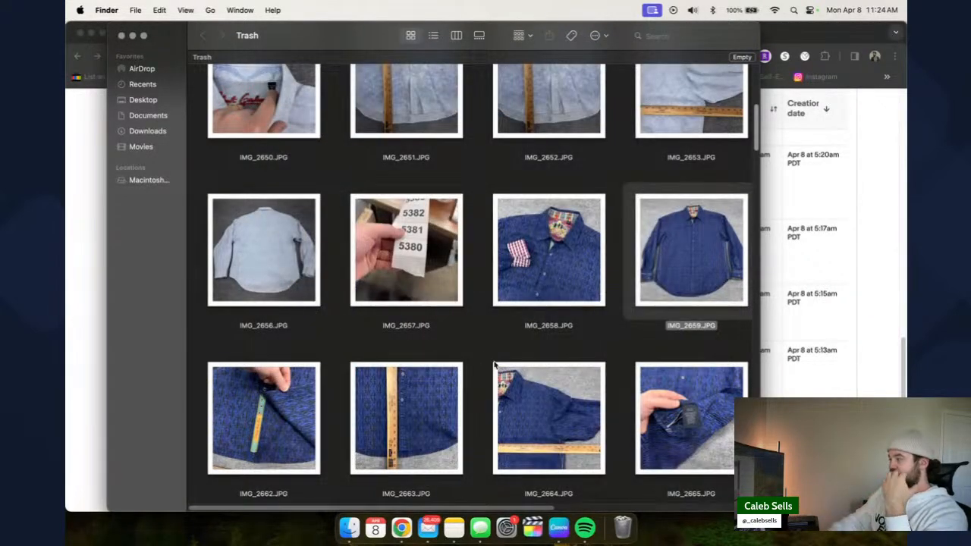
- Preview the blue L.L.Bean rain jacket photo IMG_2669.JPG to examine its front and hood, and close the preview
{"action": "scroll", "coordinate": [509, 321], "scroll_direction": "down", "scroll_amount": 3}
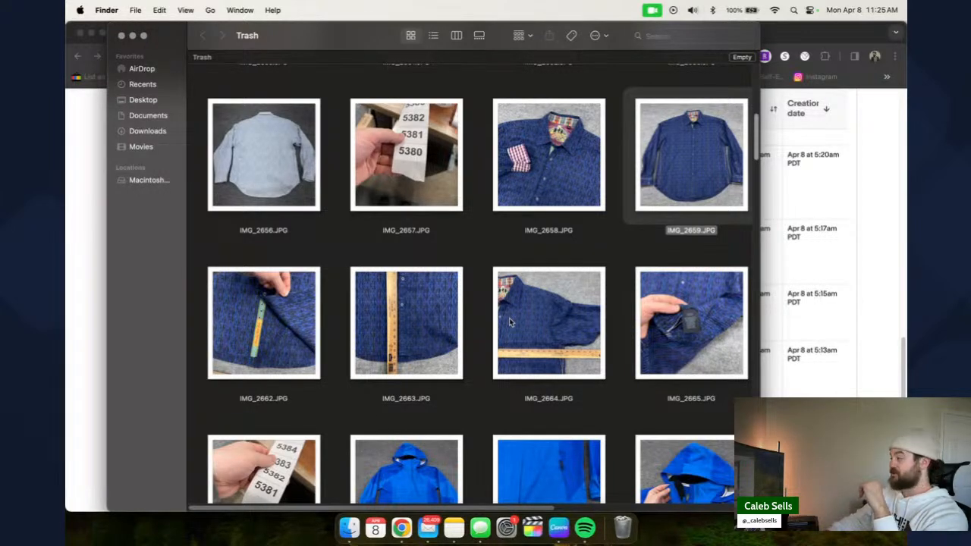
{"action": "scroll", "coordinate": [516, 386], "scroll_direction": "down", "scroll_amount": 3}
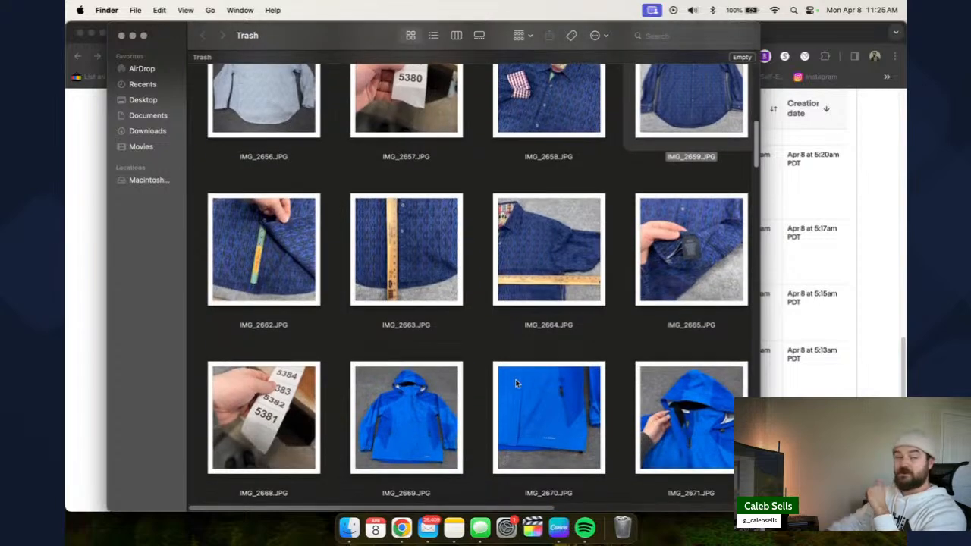
{"action": "scroll", "coordinate": [516, 384], "scroll_direction": "down", "scroll_amount": 3}
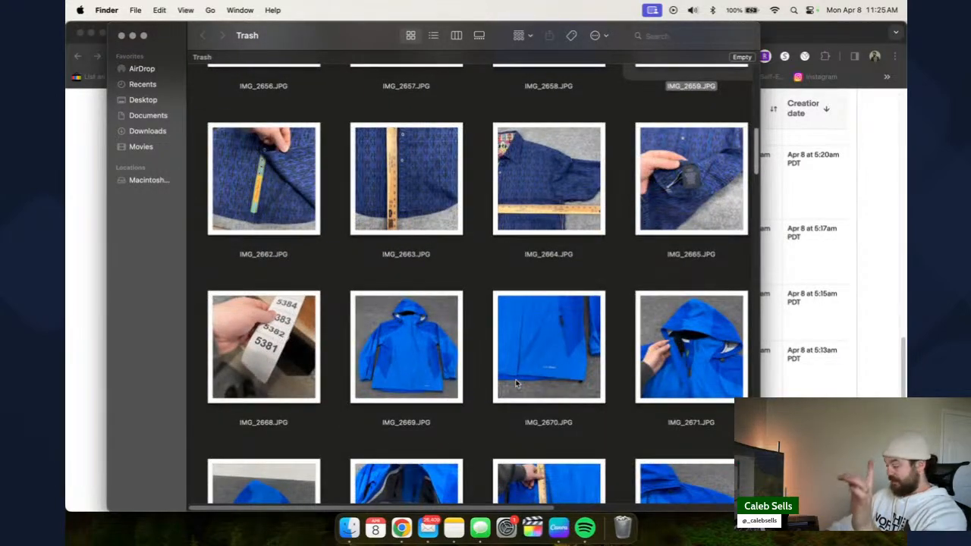
{"action": "scroll", "coordinate": [515, 384], "scroll_direction": "down", "scroll_amount": 5}
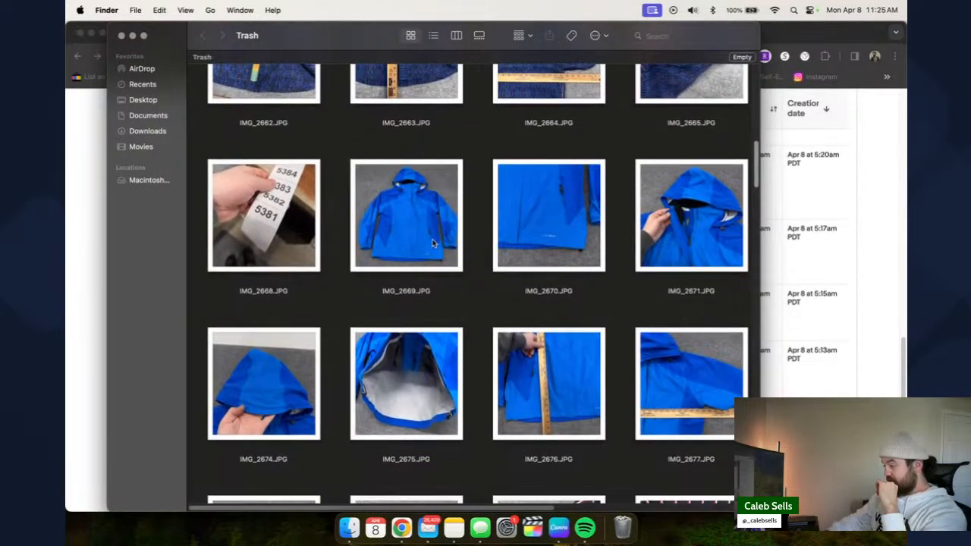
{"action": "left_click", "coordinate": [432, 242]}
{"action": "key", "text": "space"}
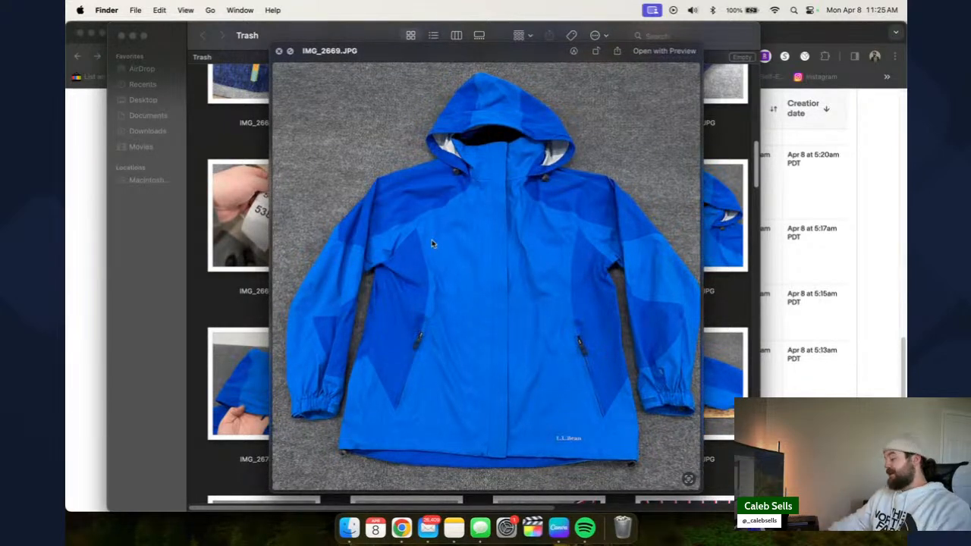
{"action": "key", "text": "space"}
- Look through the remaining rain jacket thumbnails, including the hood photo IMG_2671.JPG, the brand tag, the lining and the measurement photos
{"action": "scroll", "coordinate": [494, 318], "scroll_direction": "down", "scroll_amount": 3}
{"action": "scroll", "coordinate": [495, 319], "scroll_direction": "up", "scroll_amount": 3}
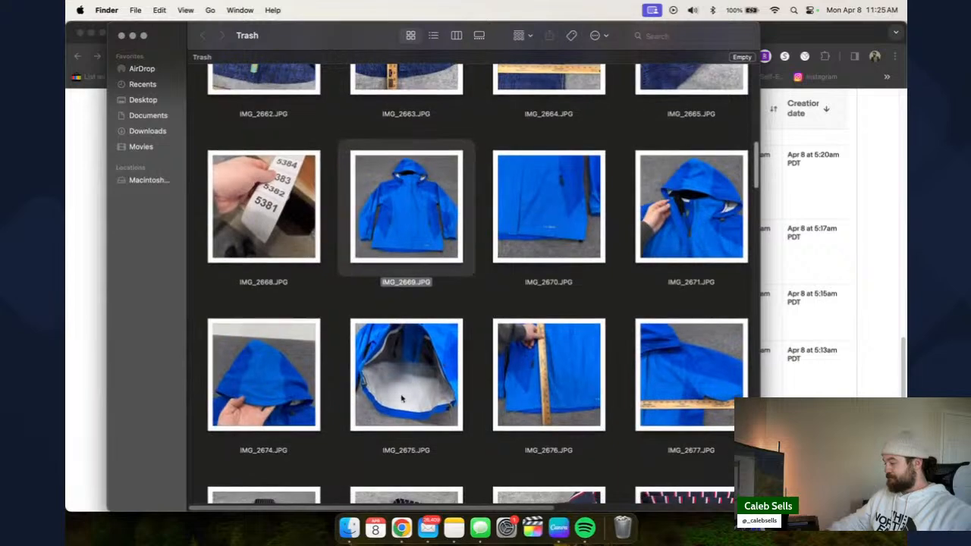
{"action": "scroll", "coordinate": [455, 328], "scroll_direction": "down", "scroll_amount": 1}
{"action": "scroll", "coordinate": [485, 326], "scroll_direction": "up", "scroll_amount": 2}
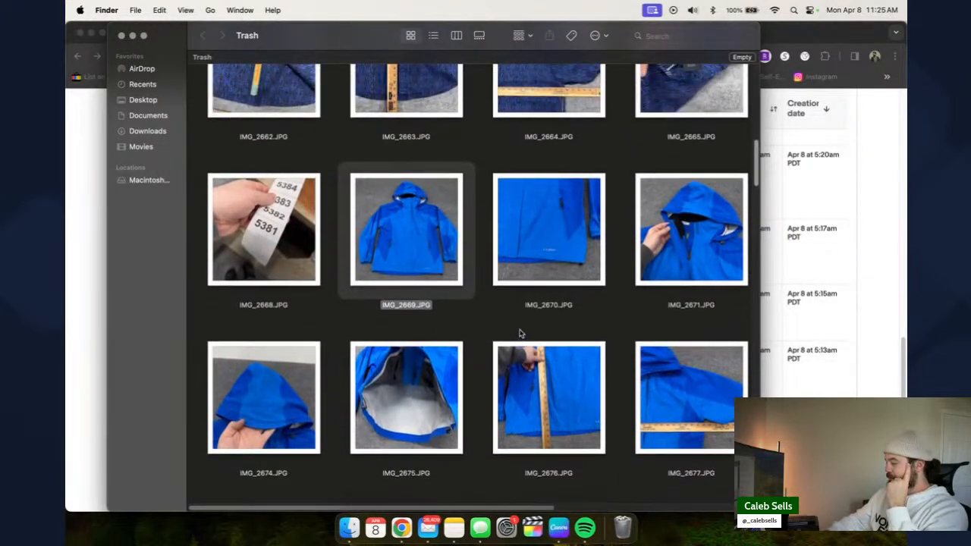
{"action": "left_click", "coordinate": [670, 258]}
{"action": "scroll", "coordinate": [671, 258], "scroll_direction": "up", "scroll_amount": 1}
{"action": "scroll", "coordinate": [669, 261], "scroll_direction": "down", "scroll_amount": 2}
{"action": "scroll", "coordinate": [669, 261], "scroll_direction": "down", "scroll_amount": 5}
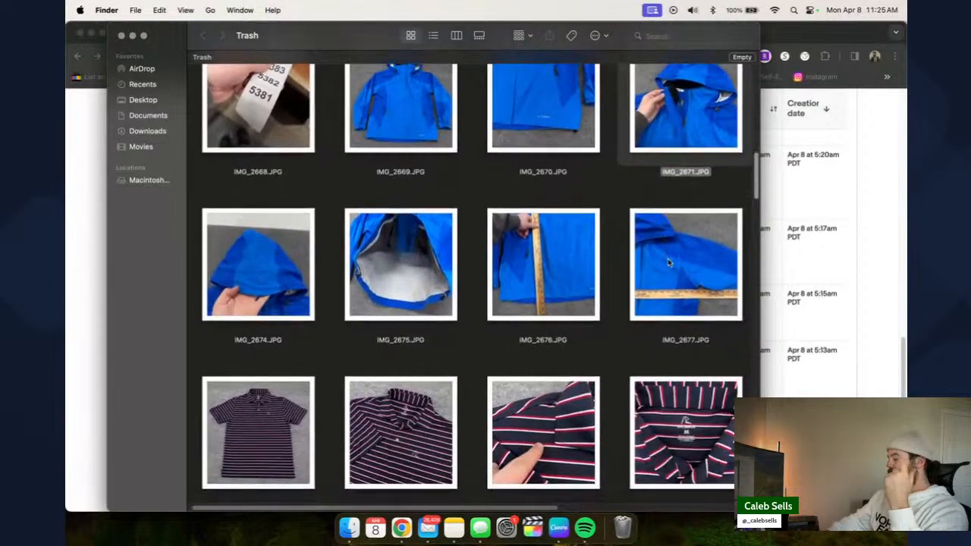
{"action": "scroll", "coordinate": [668, 261], "scroll_direction": "up", "scroll_amount": 5}
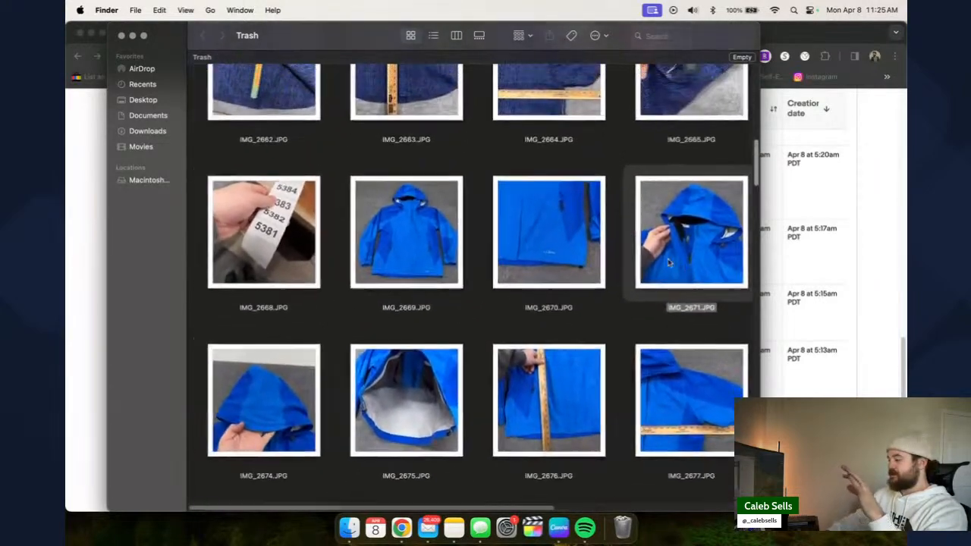
{"action": "scroll", "coordinate": [668, 262], "scroll_direction": "down", "scroll_amount": 3}
{"action": "scroll", "coordinate": [669, 261], "scroll_direction": "up", "scroll_amount": 1}
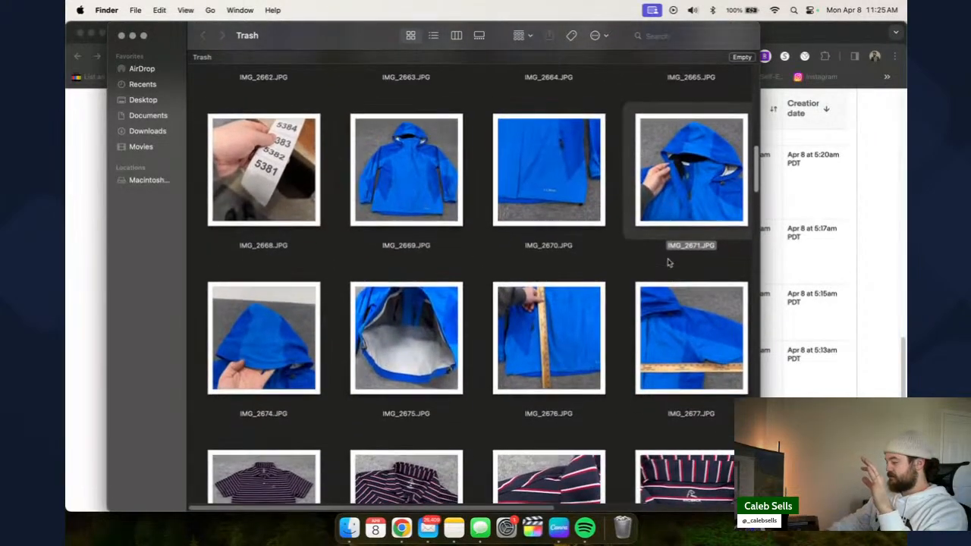
{"action": "scroll", "coordinate": [743, 352], "scroll_direction": "down", "scroll_amount": 2}
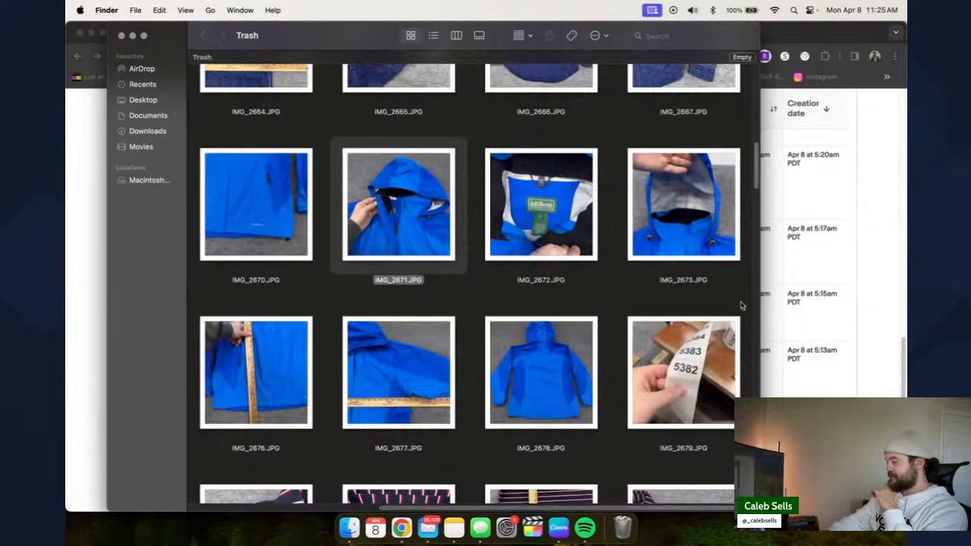
{"action": "scroll", "coordinate": [660, 336], "scroll_direction": "left", "scroll_amount": 4}
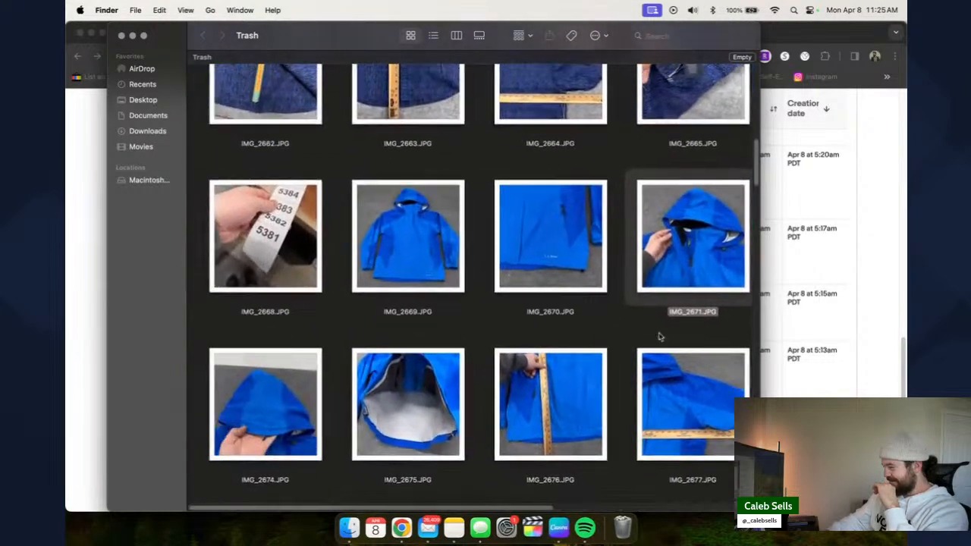
- Preview the light blue shirt photo IMG_2655.JPG to examine its fabric content tag, and close the preview
{"action": "scroll", "coordinate": [660, 336], "scroll_direction": "up", "scroll_amount": 2}
{"action": "scroll", "coordinate": [660, 336], "scroll_direction": "down", "scroll_amount": 2}
{"action": "scroll", "coordinate": [659, 336], "scroll_direction": "right", "scroll_amount": 4}
{"action": "scroll", "coordinate": [660, 336], "scroll_direction": "up", "scroll_amount": 5}
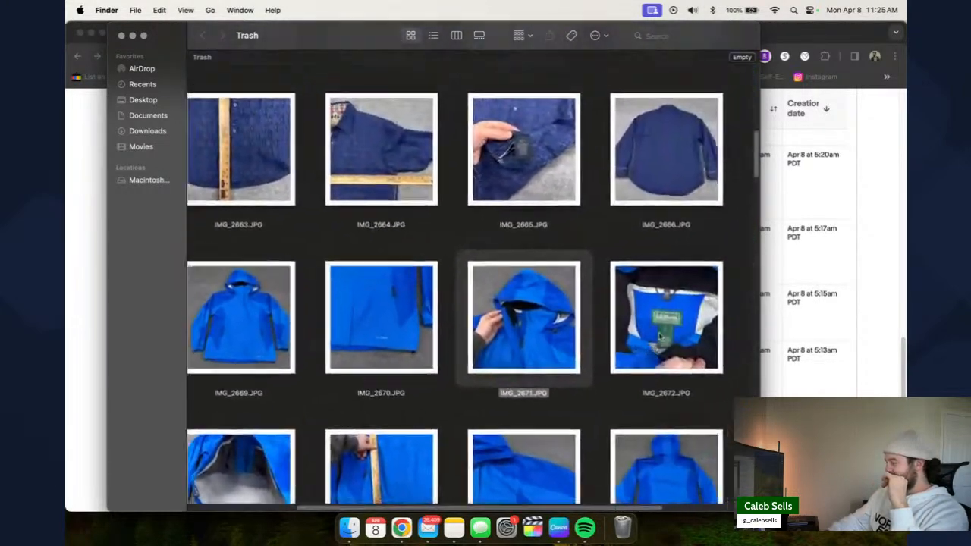
{"action": "scroll", "coordinate": [659, 337], "scroll_direction": "up", "scroll_amount": 5}
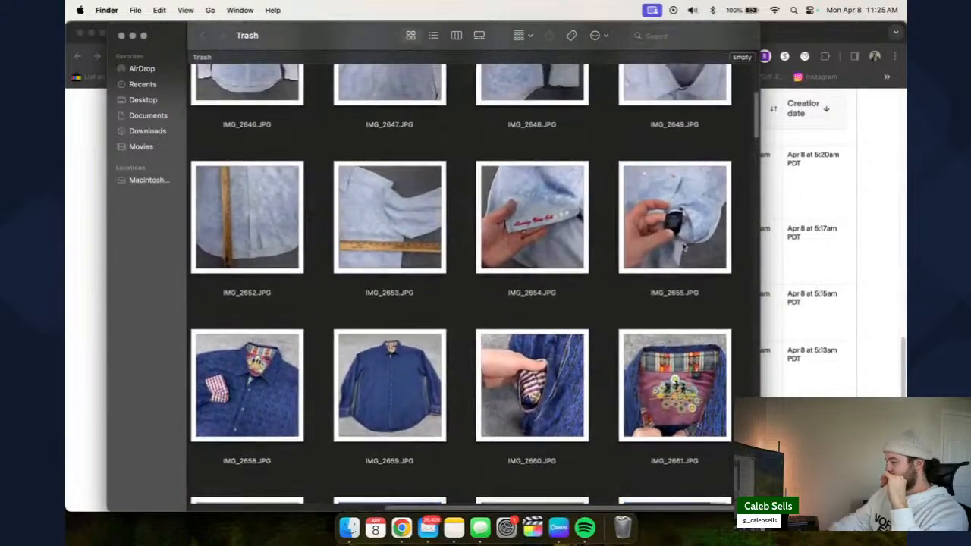
{"action": "left_click", "coordinate": [684, 231]}
{"action": "key", "text": "space"}
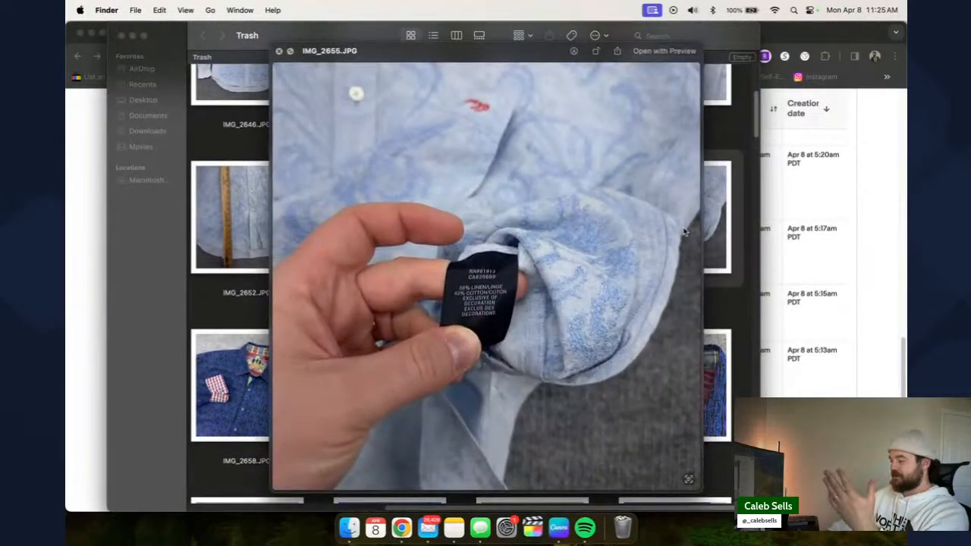
{"action": "key", "text": "space"}
- Preview the rain jacket photo IMG_2672.JPG to examine the L.L.Bean brand, size and material tag, and close the preview
{"action": "scroll", "coordinate": [684, 324], "scroll_direction": "down", "scroll_amount": 8}
{"action": "scroll", "coordinate": [684, 324], "scroll_direction": "left", "scroll_amount": 1}
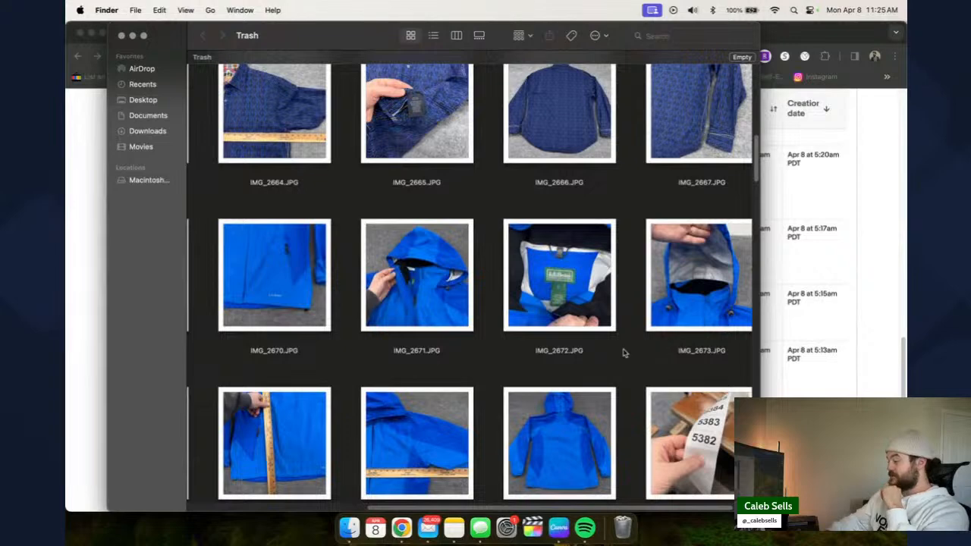
{"action": "left_click", "coordinate": [575, 317]}
{"action": "key", "text": "space"}
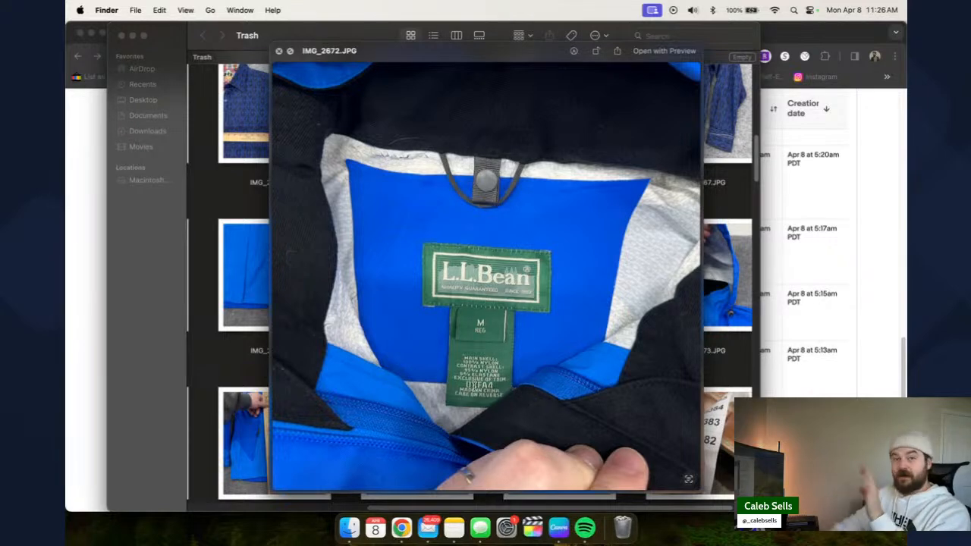
{"action": "left_click", "coordinate": [279, 52]}
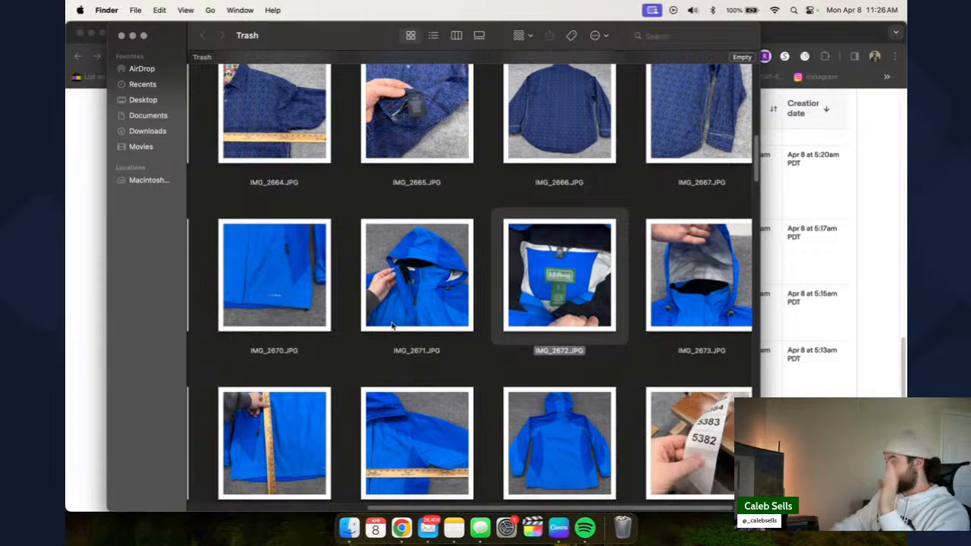
- Look over the rain jacket thumbnails, preview IMG_2673.JPG to examine the inside of the hood, and close the preview
{"action": "scroll", "coordinate": [434, 367], "scroll_direction": "down", "scroll_amount": 2}
{"action": "scroll", "coordinate": [434, 367], "scroll_direction": "left", "scroll_amount": 4}
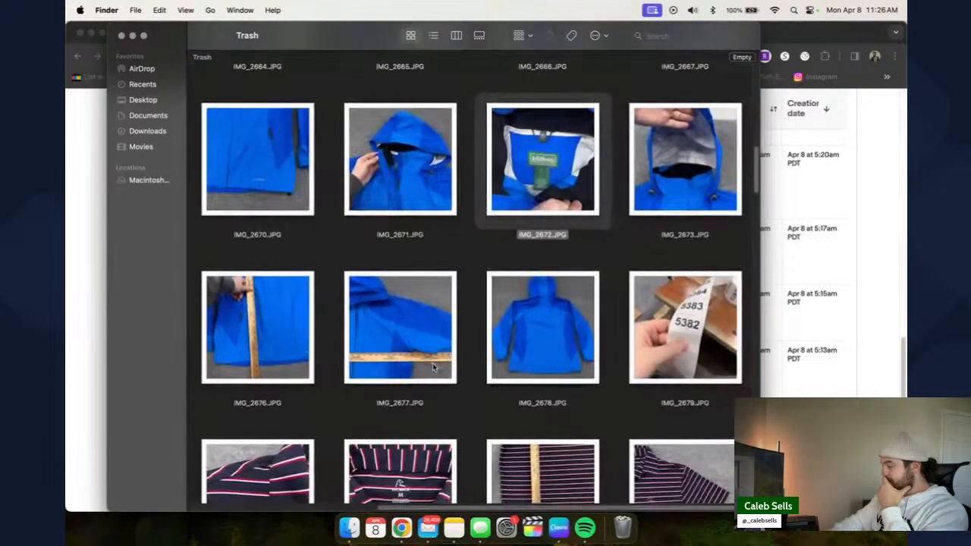
{"action": "scroll", "coordinate": [434, 367], "scroll_direction": "left", "scroll_amount": 2}
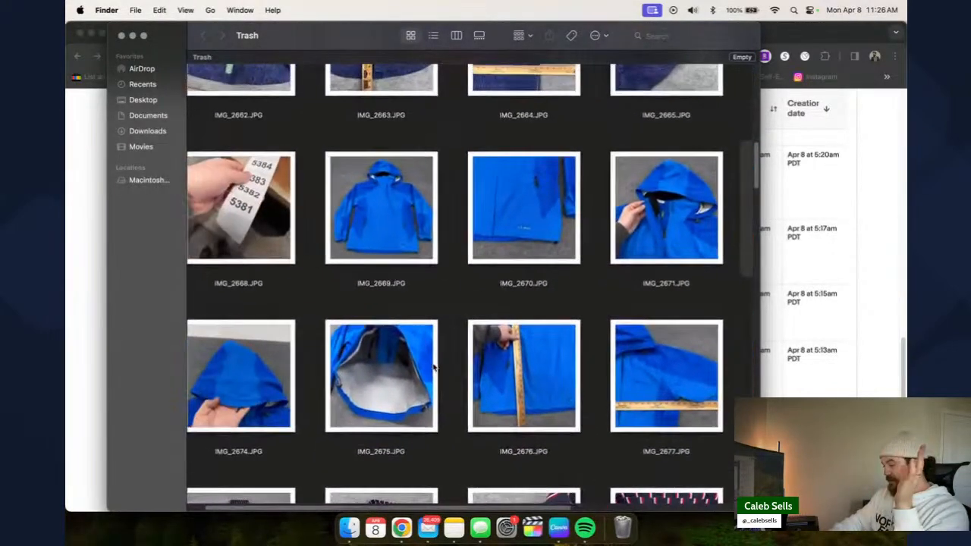
{"action": "scroll", "coordinate": [434, 368], "scroll_direction": "up", "scroll_amount": 3}
{"action": "scroll", "coordinate": [434, 367], "scroll_direction": "right", "scroll_amount": 6}
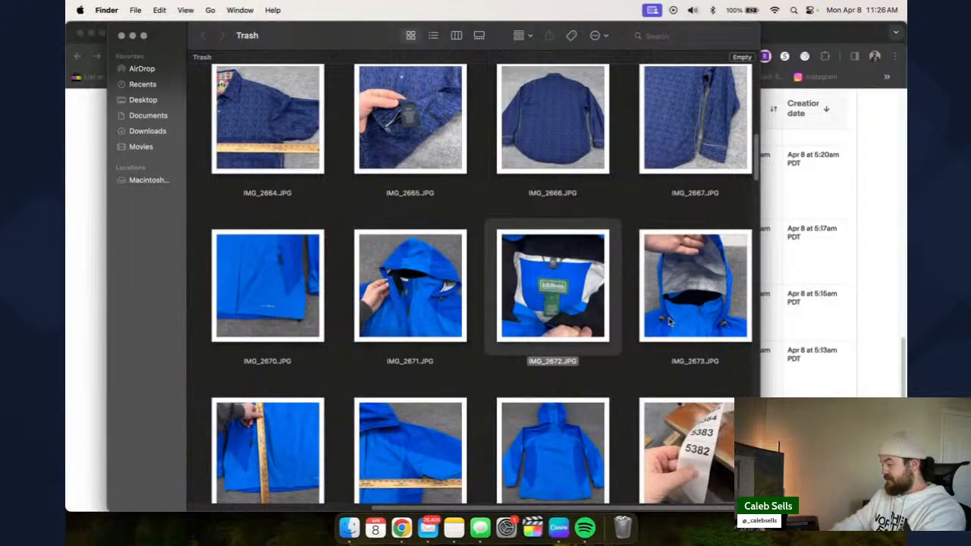
{"action": "scroll", "coordinate": [444, 324], "scroll_direction": "left", "scroll_amount": 3}
{"action": "scroll", "coordinate": [443, 324], "scroll_direction": "up", "scroll_amount": 1}
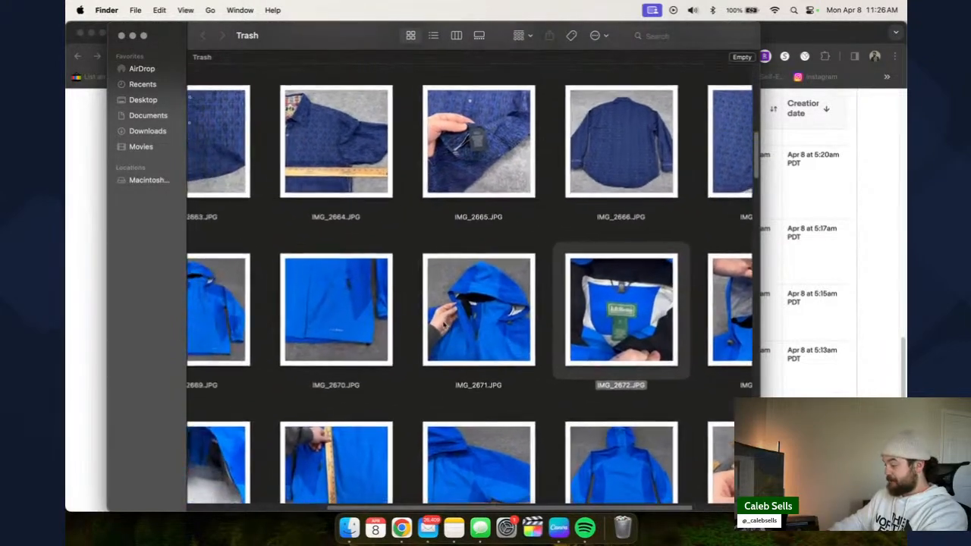
{"action": "scroll", "coordinate": [465, 322], "scroll_direction": "right", "scroll_amount": 3}
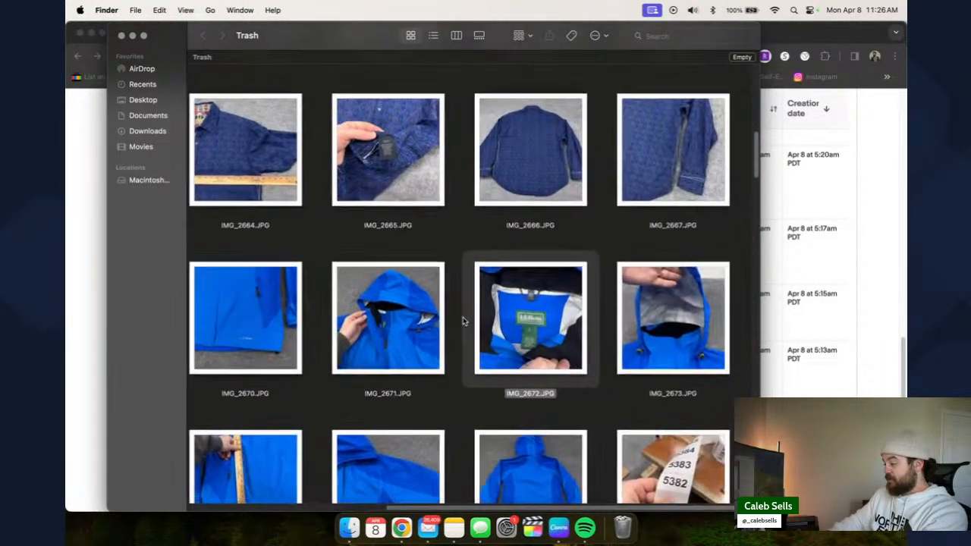
{"action": "key", "text": "Right"}
{"action": "key", "text": "space"}
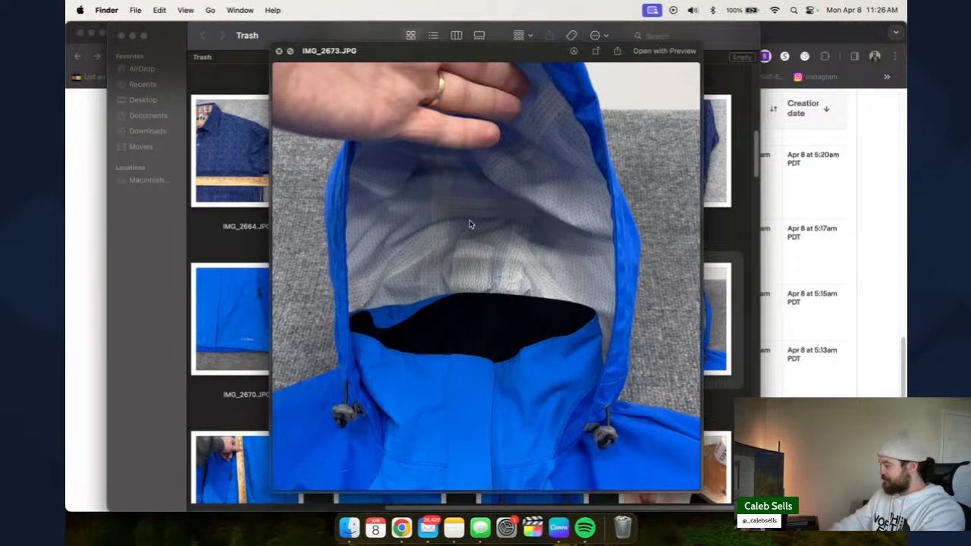
{"action": "key", "text": "space"}
- Preview IMG_2674.JPG to examine the outside of the rain jacket's hood, and close the preview
{"action": "scroll", "coordinate": [539, 311], "scroll_direction": "down", "scroll_amount": 2}
{"action": "scroll", "coordinate": [539, 312], "scroll_direction": "left", "scroll_amount": 5}
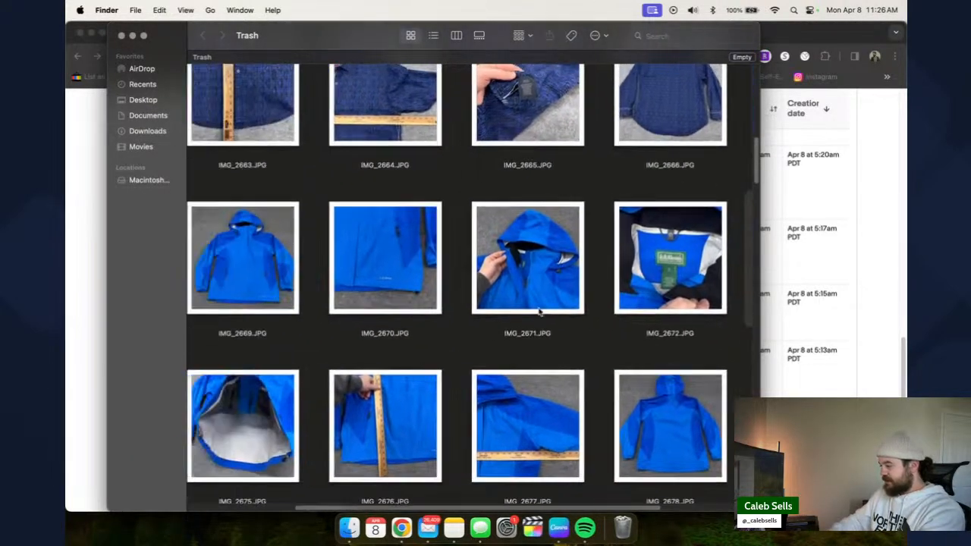
{"action": "scroll", "coordinate": [539, 312], "scroll_direction": "down", "scroll_amount": 1}
{"action": "left_click", "coordinate": [313, 394]}
{"action": "key", "text": "space"}
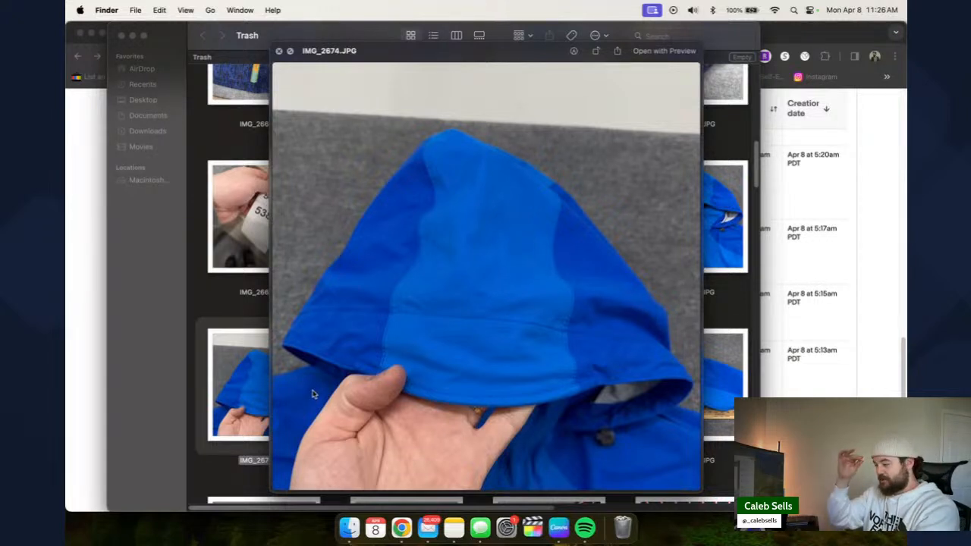
{"action": "key", "text": "space"}
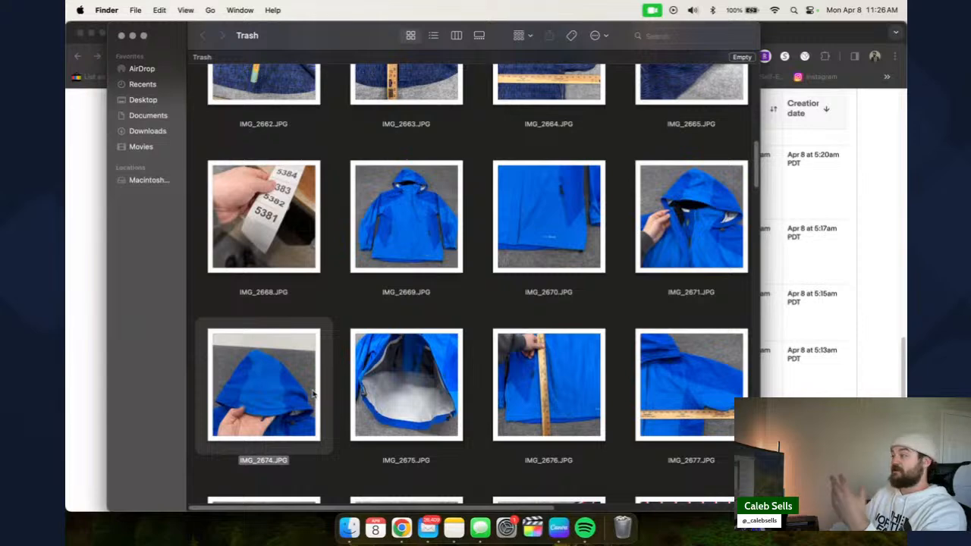
- Switch to the eBay drafts in Chrome and review the LL Bean rain jacket draft's title, price and shipping cost
{"action": "scroll", "coordinate": [447, 387], "scroll_direction": "right", "scroll_amount": 3}
{"action": "scroll", "coordinate": [447, 387], "scroll_direction": "down", "scroll_amount": 2}
{"action": "scroll", "coordinate": [447, 386], "scroll_direction": "up", "scroll_amount": 1}
{"action": "scroll", "coordinate": [447, 387], "scroll_direction": "right", "scroll_amount": 1}
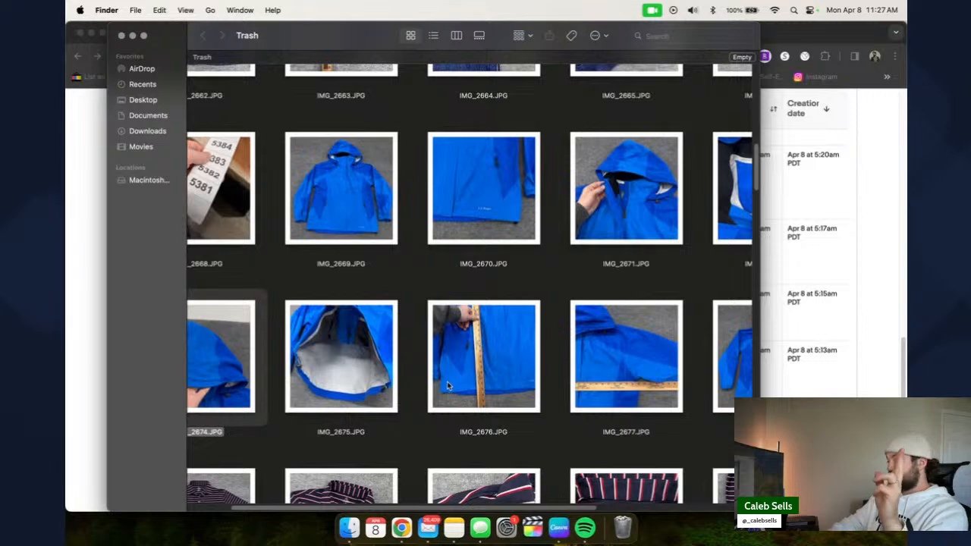
{"action": "scroll", "coordinate": [412, 351], "scroll_direction": "up", "scroll_amount": 2}
{"action": "scroll", "coordinate": [412, 351], "scroll_direction": "left", "scroll_amount": 1}
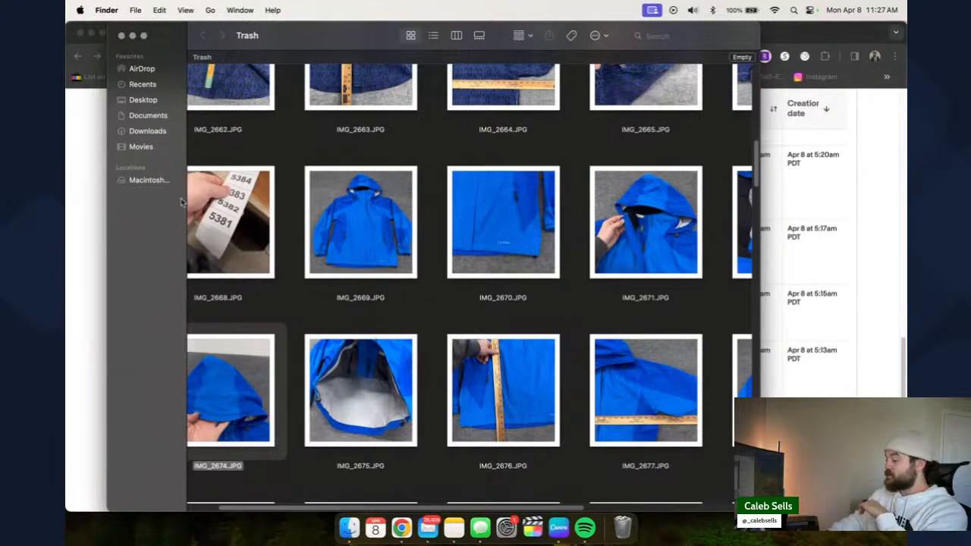
{"action": "left_click", "coordinate": [91, 281]}
{"action": "scroll", "coordinate": [442, 220], "scroll_direction": "up", "scroll_amount": 3}
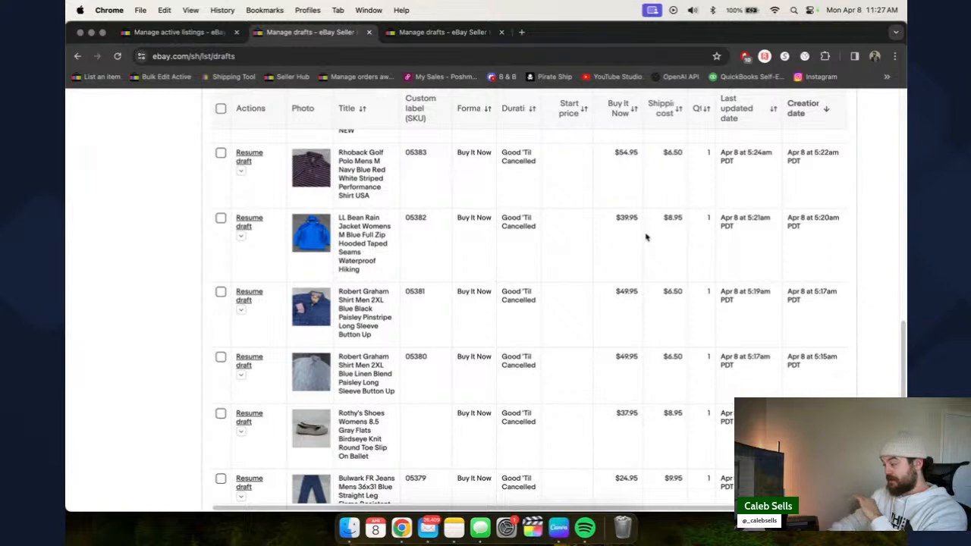
{"action": "scroll", "coordinate": [368, 235], "scroll_direction": "down", "scroll_amount": 5}
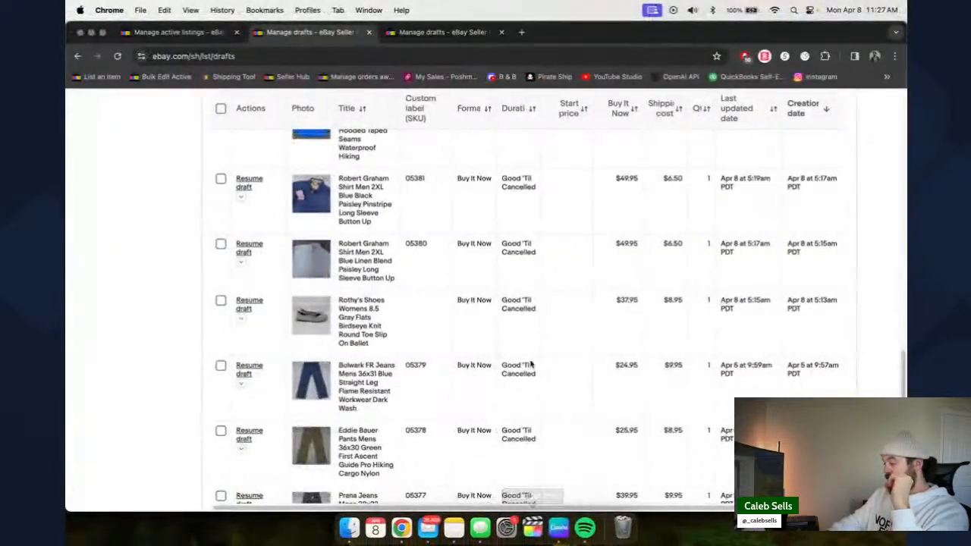
- Return to the Trash in Finder, preview IMG_2669.JPG to examine the full front of the rain jacket, and close the preview
{"action": "left_click", "coordinate": [622, 529]}
{"action": "left_click", "coordinate": [392, 235]}
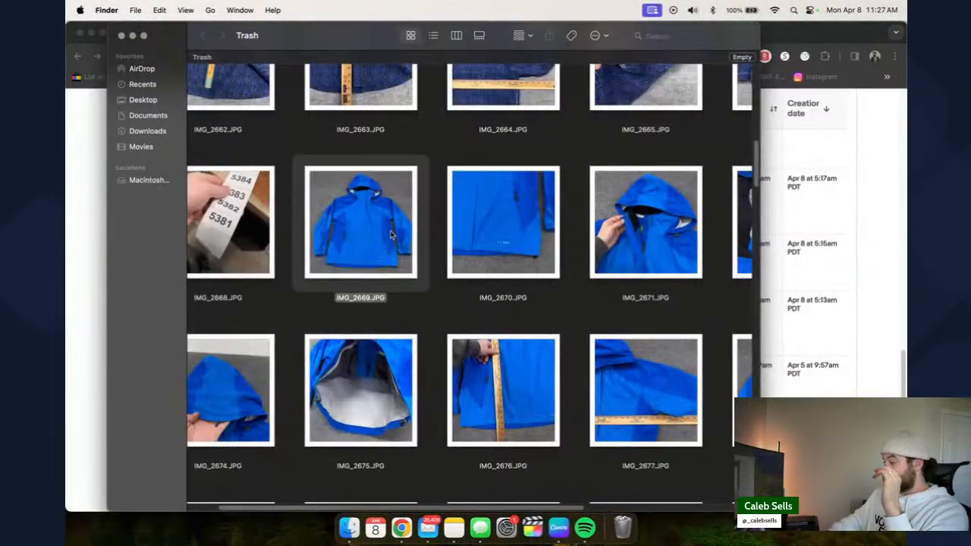
{"action": "key", "text": "space"}
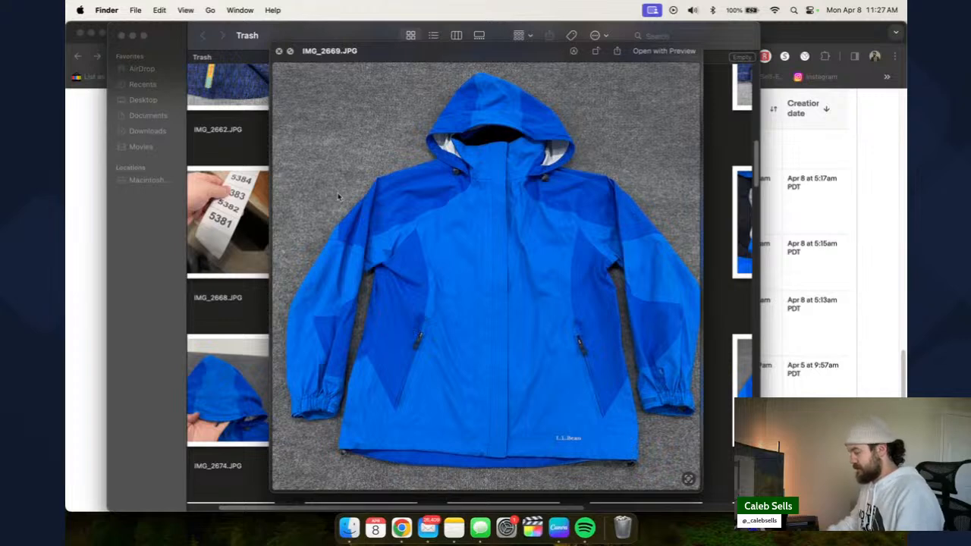
{"action": "key", "text": "space"}
- Preview the striped Rhoback polo photo IMG_2681.JPG, examine the collar label up close, and close the preview
{"action": "scroll", "coordinate": [447, 265], "scroll_direction": "right", "scroll_amount": 3}
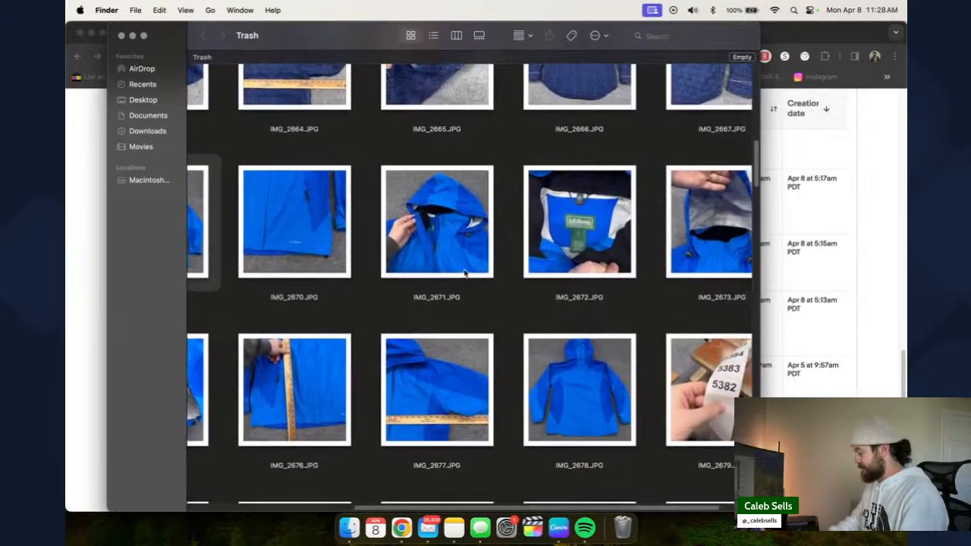
{"action": "scroll", "coordinate": [464, 273], "scroll_direction": "left", "scroll_amount": 5}
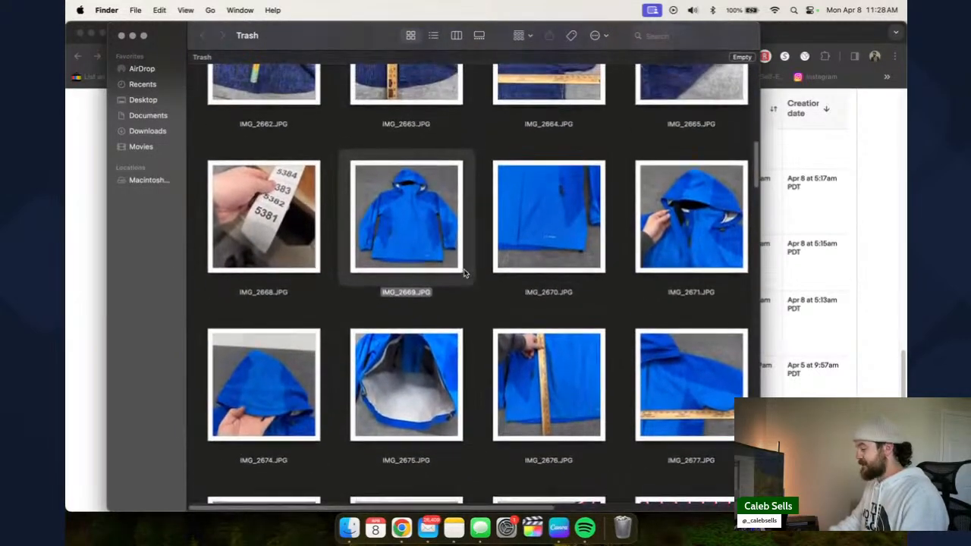
{"action": "scroll", "coordinate": [464, 273], "scroll_direction": "up", "scroll_amount": 2}
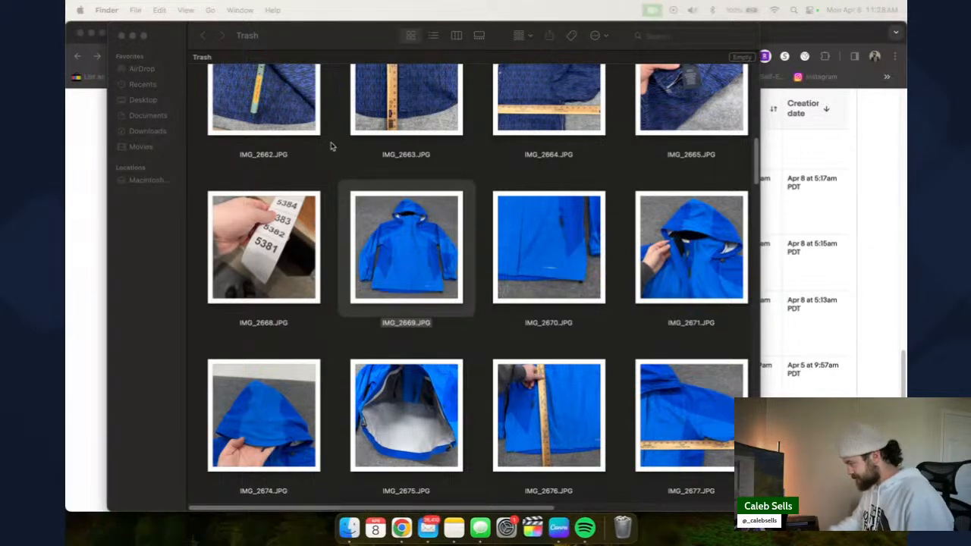
{"action": "scroll", "coordinate": [443, 216], "scroll_direction": "down", "scroll_amount": 5}
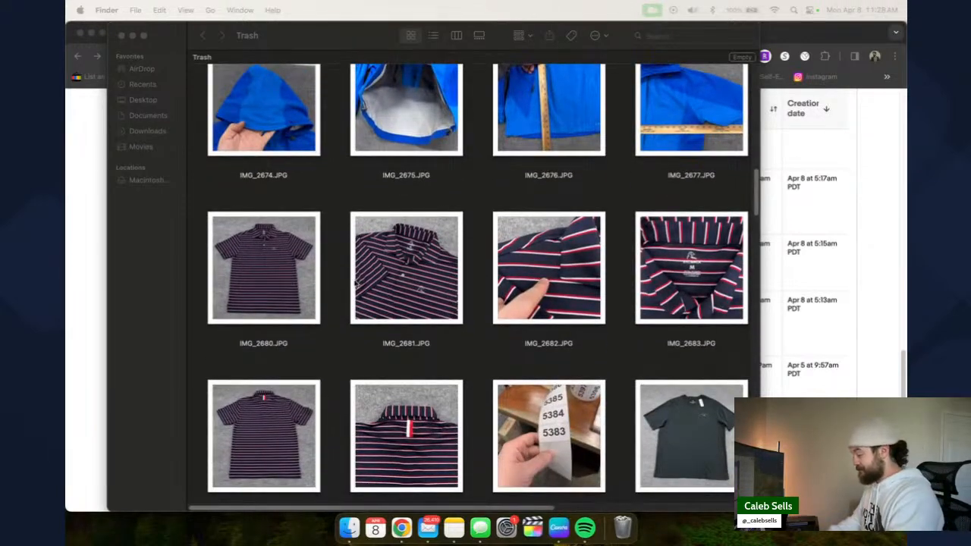
{"action": "left_click", "coordinate": [454, 299]}
{"action": "key", "text": "space"}
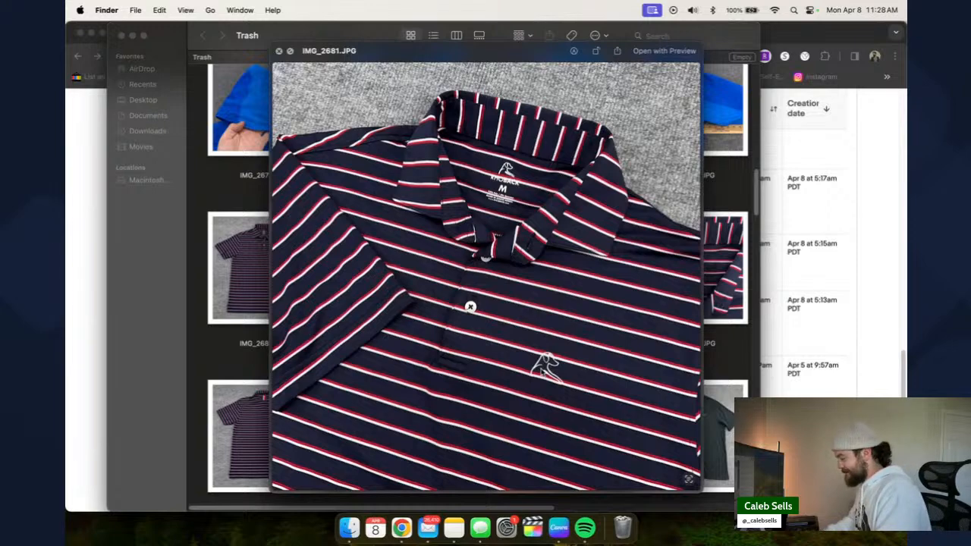
{"action": "scroll", "coordinate": [508, 202], "scroll_direction": "up", "scroll_amount": 3}
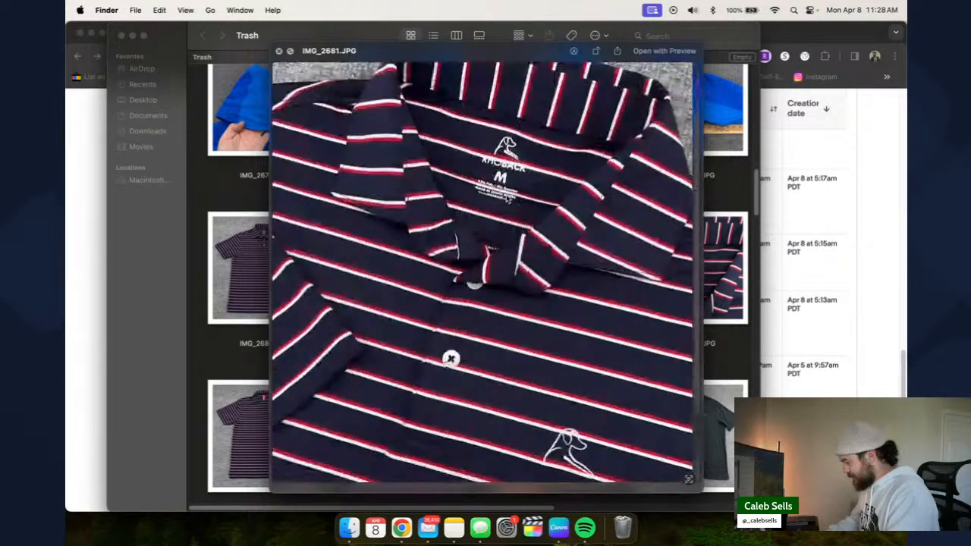
{"action": "scroll", "coordinate": [507, 199], "scroll_direction": "up", "scroll_amount": 3}
{"action": "scroll", "coordinate": [507, 198], "scroll_direction": "up", "scroll_amount": 2}
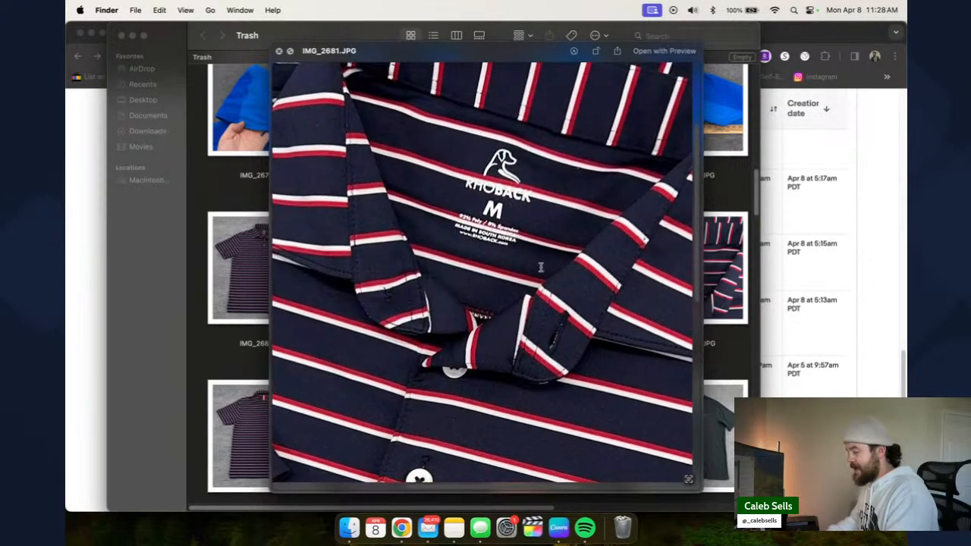
{"action": "key", "text": "space"}
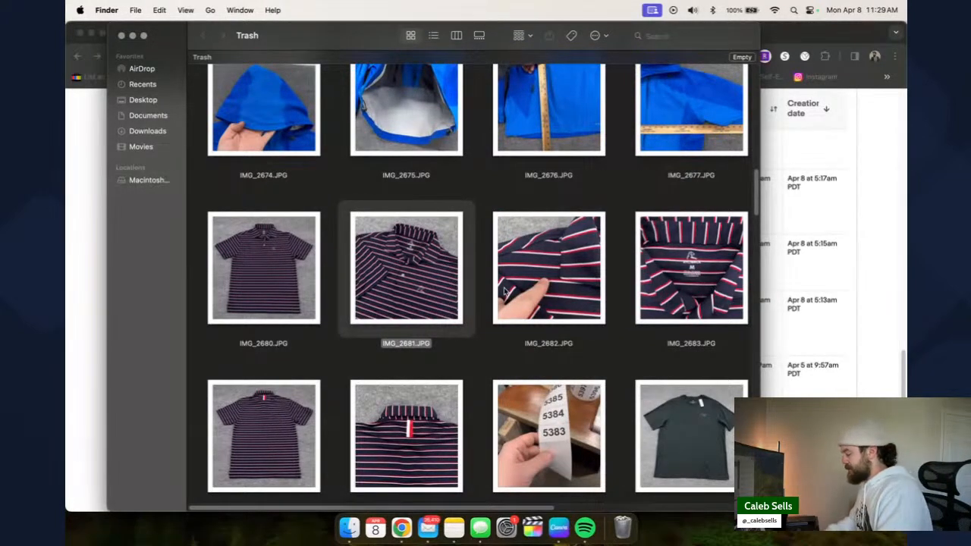
- Preview IMG_2682.JPG, examine the spot beside the fingertip on the striped polo up close, and close the preview
{"action": "left_click", "coordinate": [558, 288]}
{"action": "key", "text": "space"}
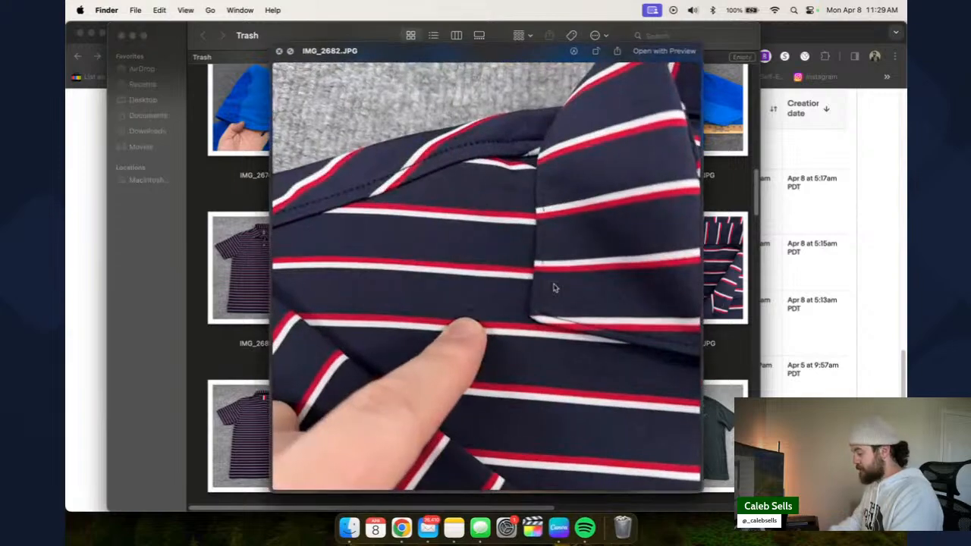
{"action": "scroll", "coordinate": [475, 310], "scroll_direction": "up", "scroll_amount": 5}
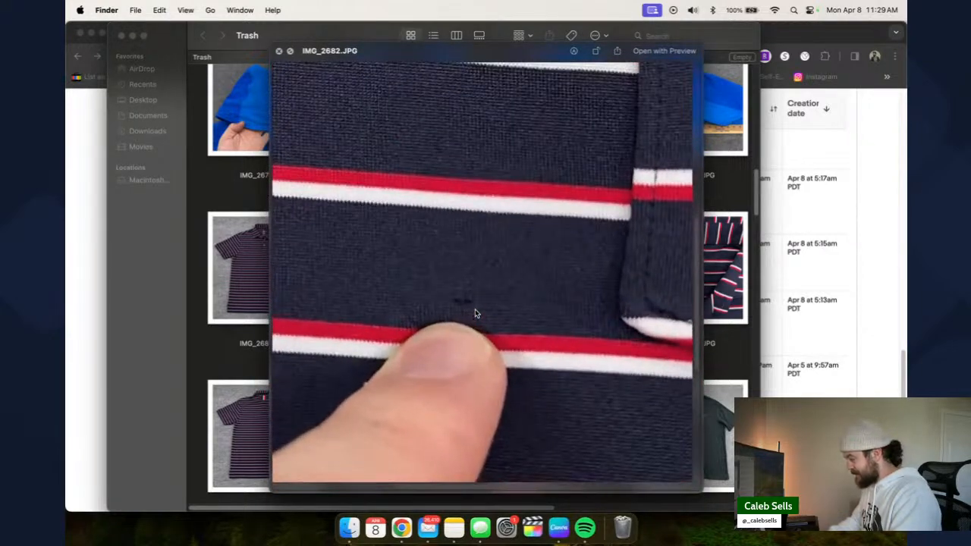
{"action": "key", "text": "space"}
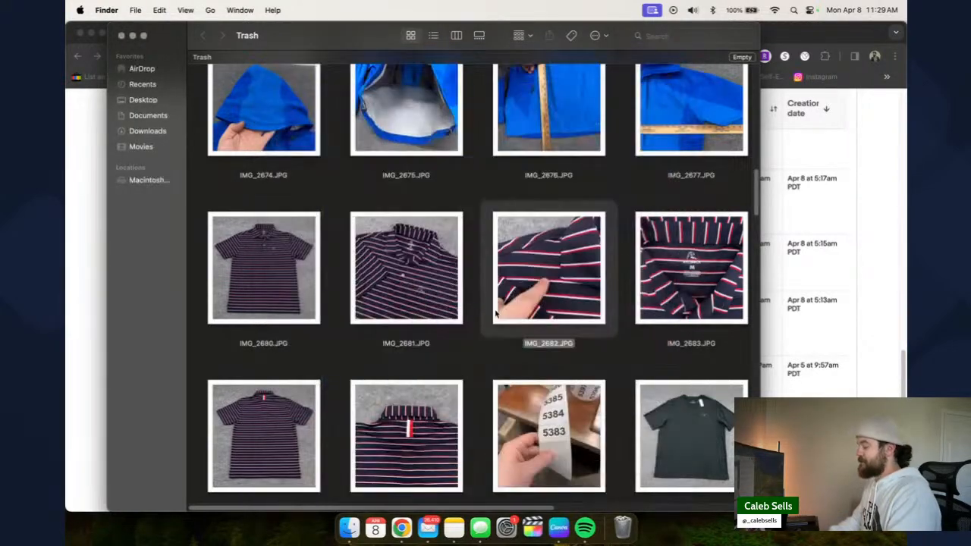
- Look through the remaining striped polo thumbnails, preview IMG_2687.JPG to examine the back of the collar, and close the preview
{"action": "scroll", "coordinate": [504, 311], "scroll_direction": "right", "scroll_amount": 10}
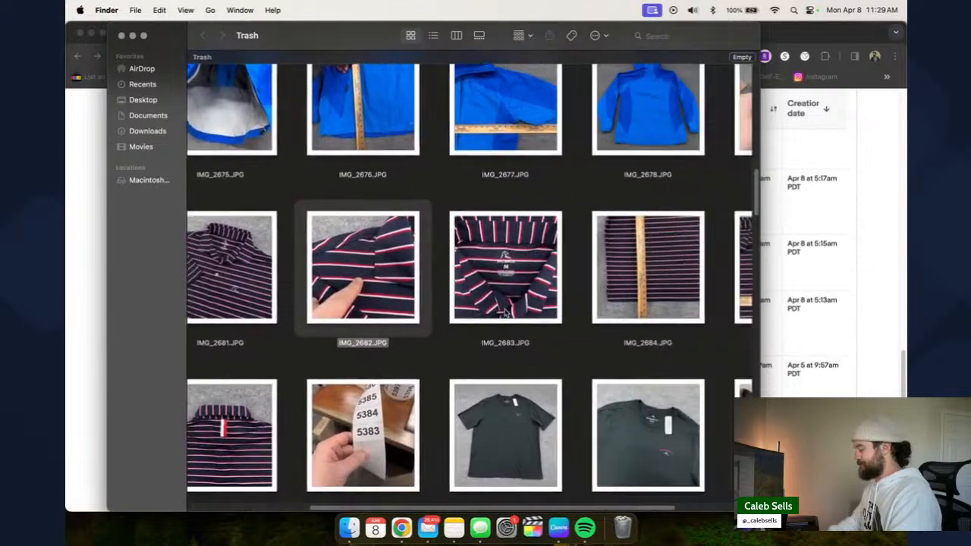
{"action": "scroll", "coordinate": [508, 302], "scroll_direction": "left", "scroll_amount": 10}
{"action": "scroll", "coordinate": [508, 302], "scroll_direction": "down", "scroll_amount": 3}
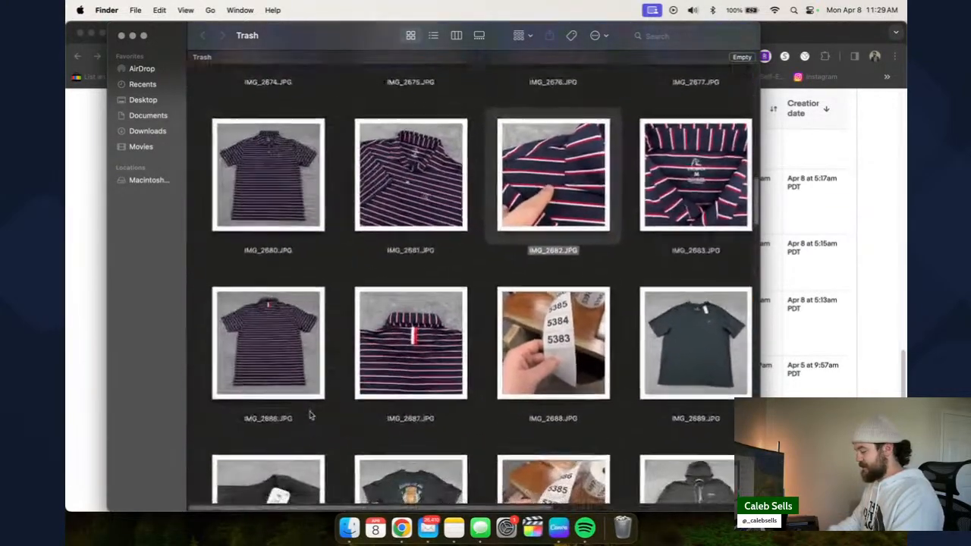
{"action": "left_click", "coordinate": [409, 345]}
{"action": "key", "text": "space"}
{"action": "key", "text": "space"}
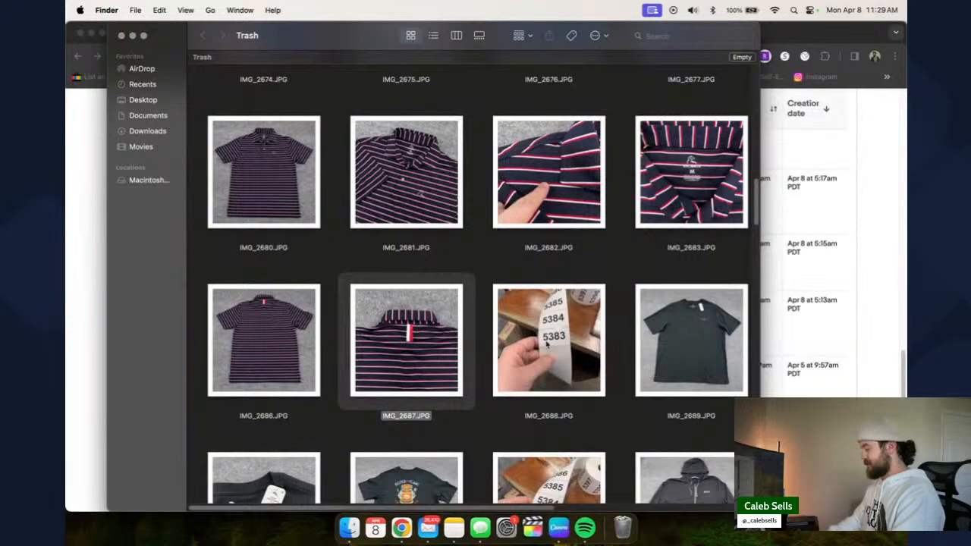
- Preview the SKU sticker photo IMG_2688.JPG to read the number for the striped polo, and close the preview
{"action": "left_click", "coordinate": [580, 349]}
{"action": "key", "text": "space"}
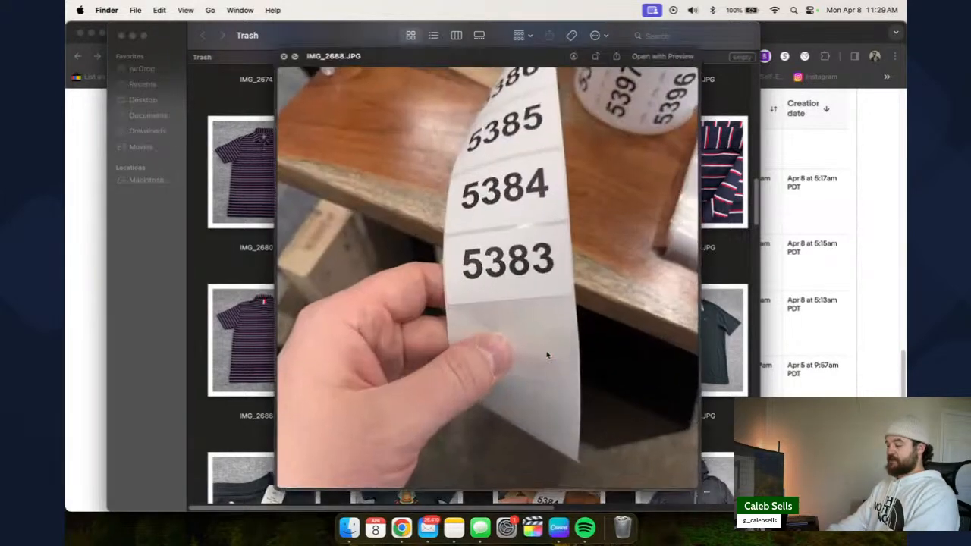
{"action": "key", "text": "space"}
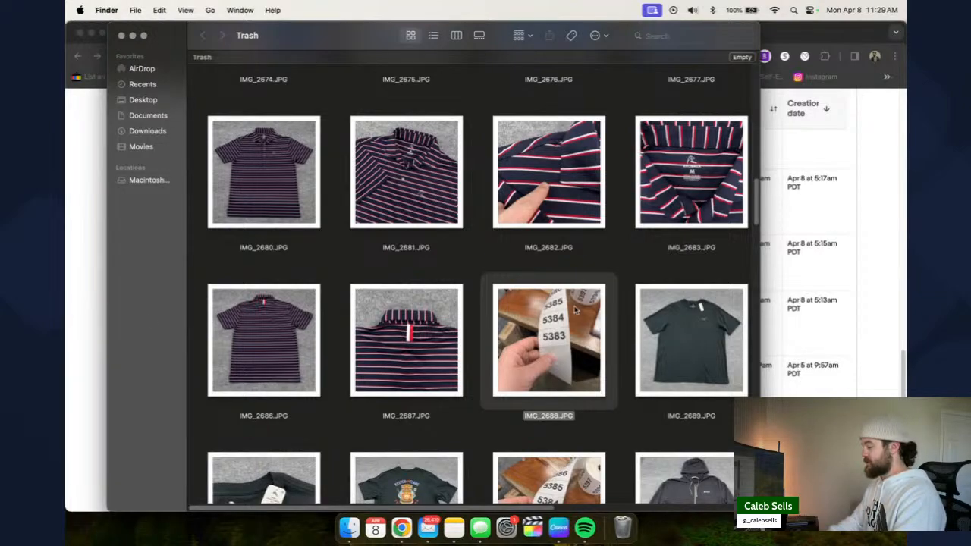
- Look over the jeans photo thumbnails in the Downloads window and return to the Trash window
{"action": "key", "text": "ctrl+Right"}
{"action": "scroll", "coordinate": [573, 338], "scroll_direction": "down", "scroll_amount": 5}
{"action": "scroll", "coordinate": [573, 337], "scroll_direction": "up", "scroll_amount": 3}
{"action": "scroll", "coordinate": [572, 337], "scroll_direction": "up", "scroll_amount": 2}
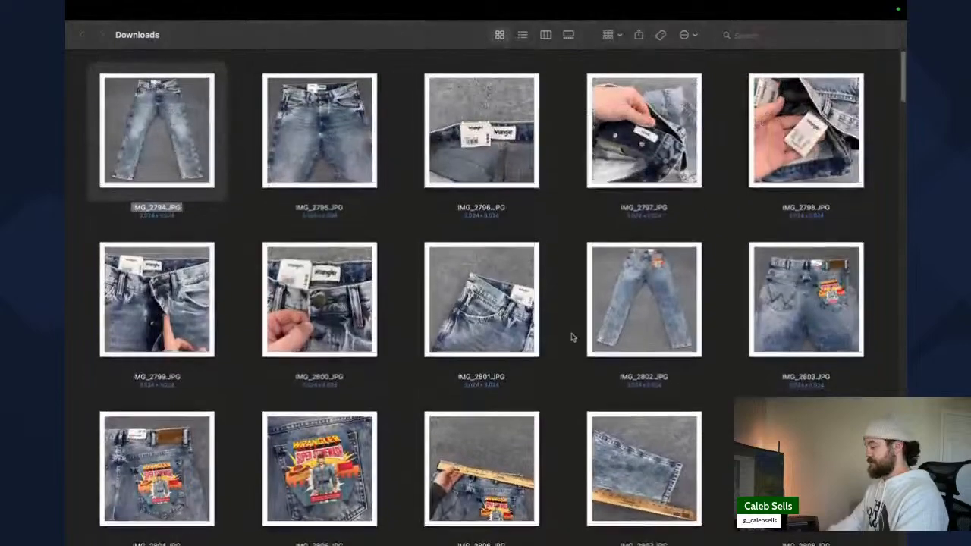
{"action": "key", "text": "ctrl+Left"}
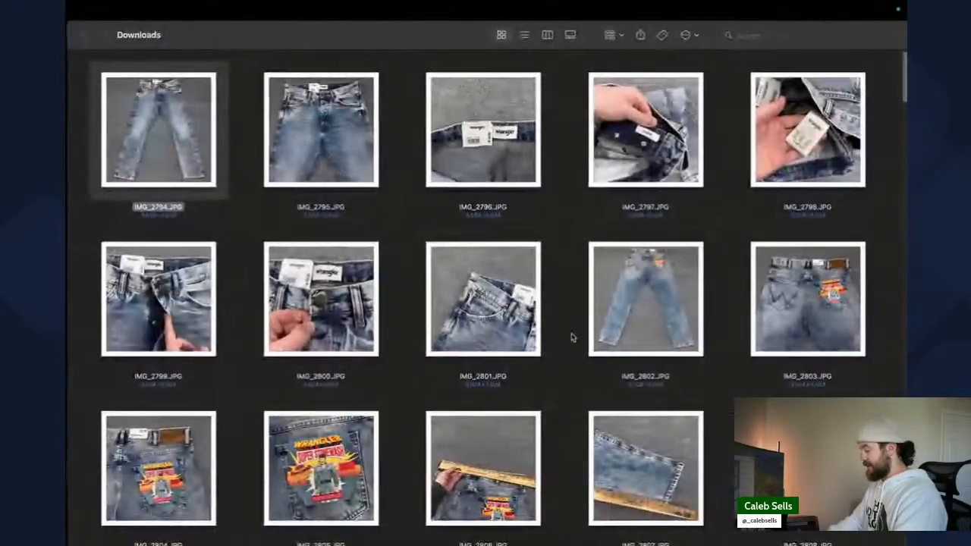
{"action": "scroll", "coordinate": [573, 337], "scroll_direction": "down", "scroll_amount": 5}
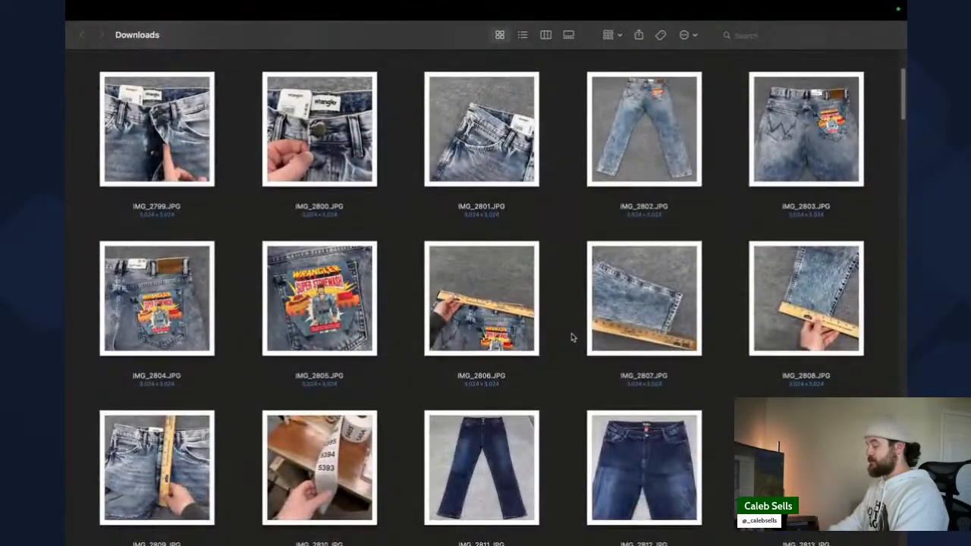
{"action": "scroll", "coordinate": [572, 337], "scroll_direction": "up", "scroll_amount": 5}
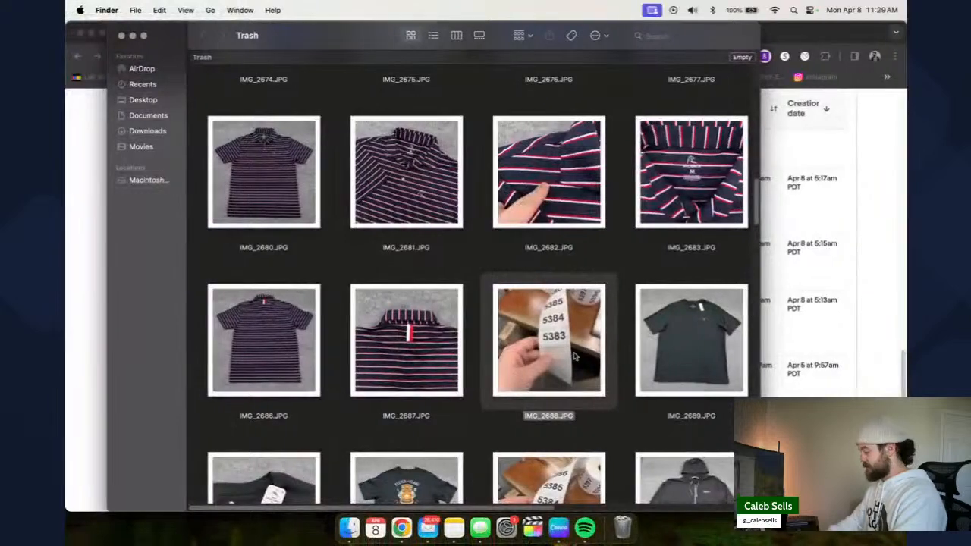
- Put the Trash window away and examine the Rhoback Golf Polo row in the eBay drafts list
{"action": "left_click", "coordinate": [132, 35]}
{"action": "scroll", "coordinate": [404, 337], "scroll_direction": "up", "scroll_amount": 5}
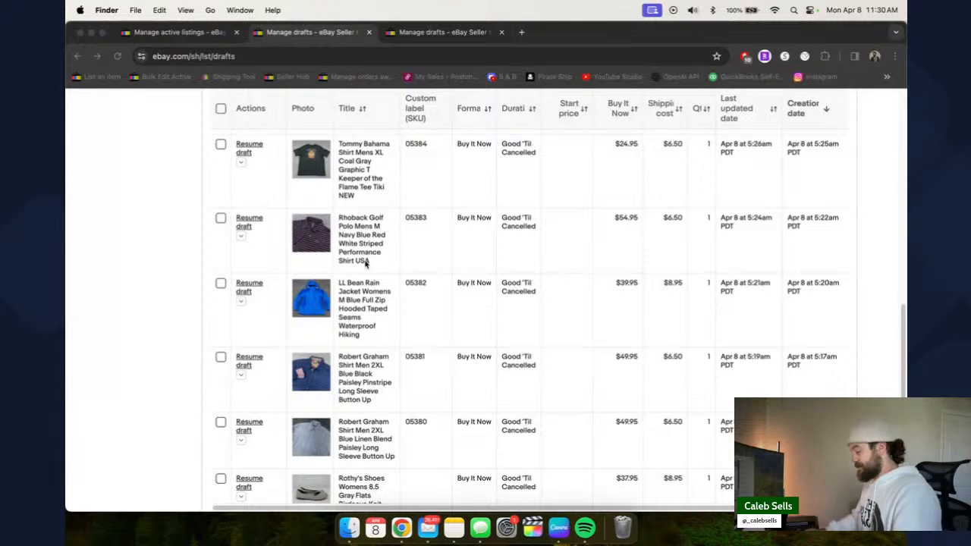
{"action": "scroll", "coordinate": [424, 326], "scroll_direction": "down", "scroll_amount": 2}
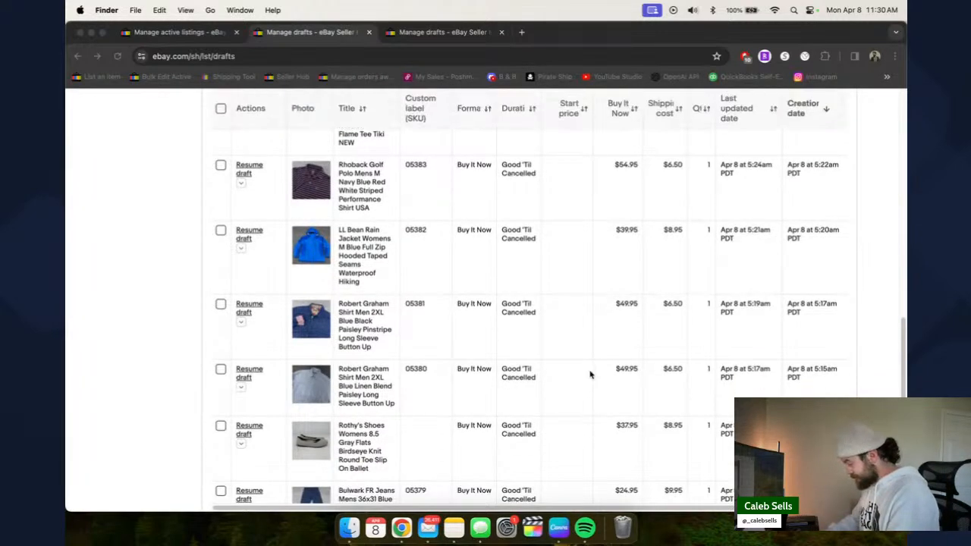
- Return to the Trash in Finder and preview the Tommy Bahama tag photo IMG_2692.JPG and the shirt front photo IMG_2689.JPG
{"action": "left_click", "coordinate": [628, 527]}
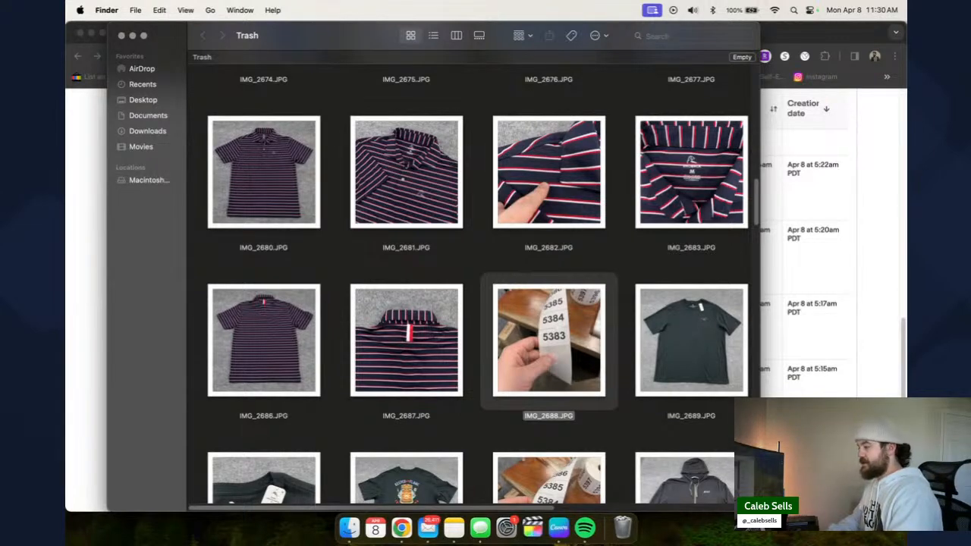
{"action": "scroll", "coordinate": [441, 189], "scroll_direction": "down", "scroll_amount": 5}
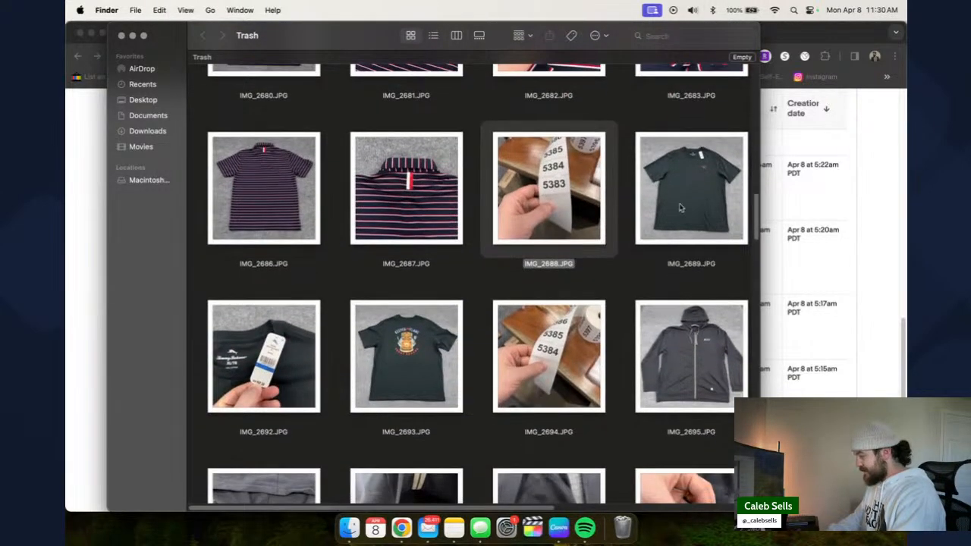
{"action": "left_click", "coordinate": [245, 350]}
{"action": "key", "text": "space"}
{"action": "key", "text": "space"}
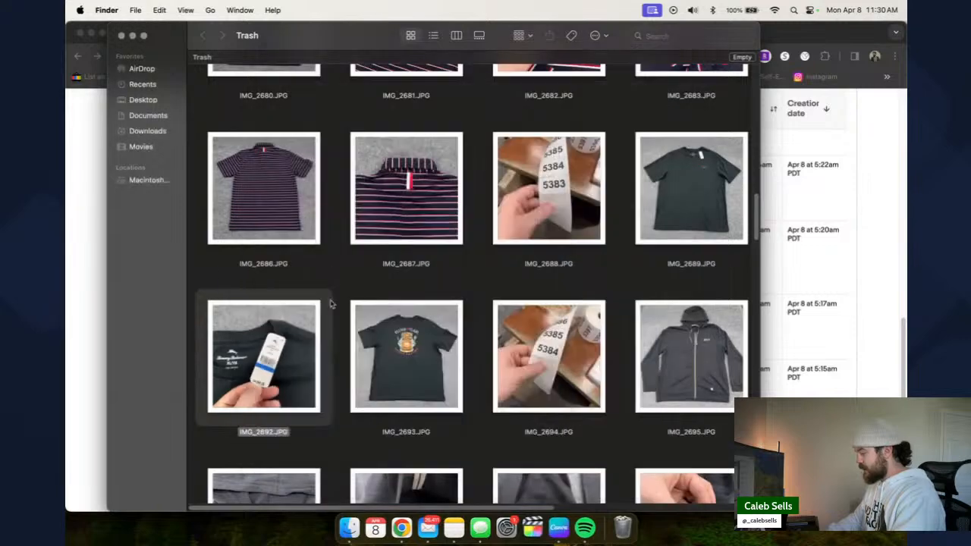
{"action": "left_click", "coordinate": [671, 211]}
{"action": "key", "text": "space"}
{"action": "key", "text": "space"}
- Preview the shirt's back graphic in IMG_2693.JPG, examine the hang tag in IMG_2692.JPG, and close the preview
{"action": "left_click", "coordinate": [424, 354]}
{"action": "key", "text": "space"}
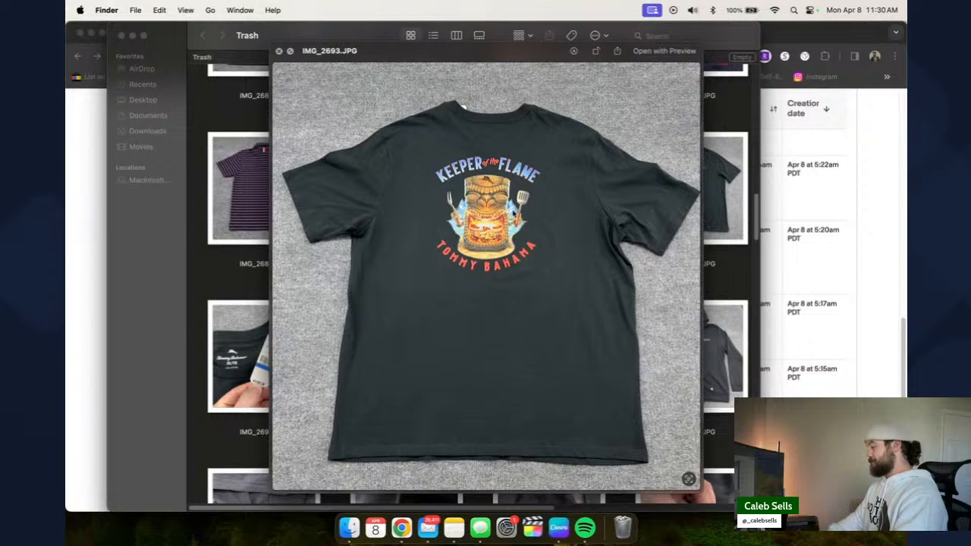
{"action": "key", "text": "space"}
{"action": "left_click", "coordinate": [281, 364]}
{"action": "key", "text": "space"}
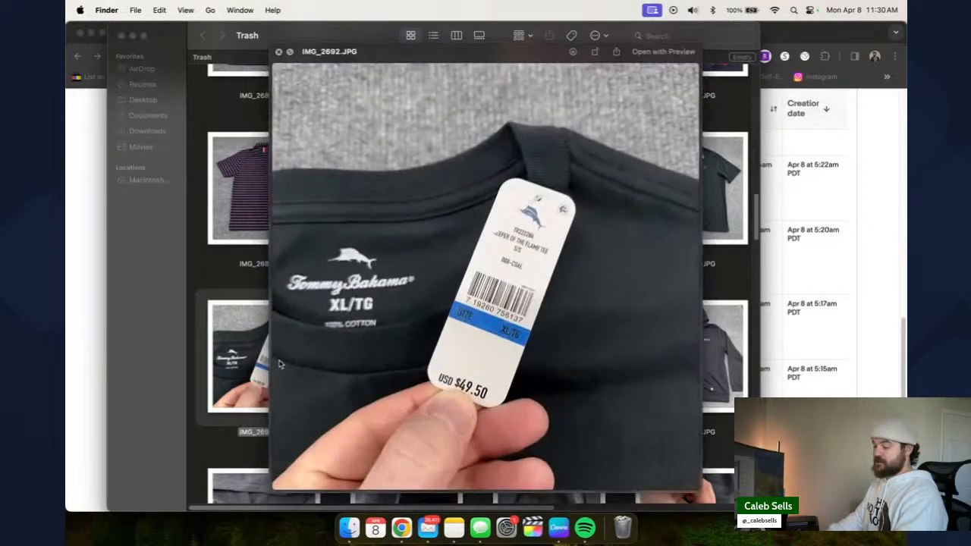
{"action": "key", "text": "space"}
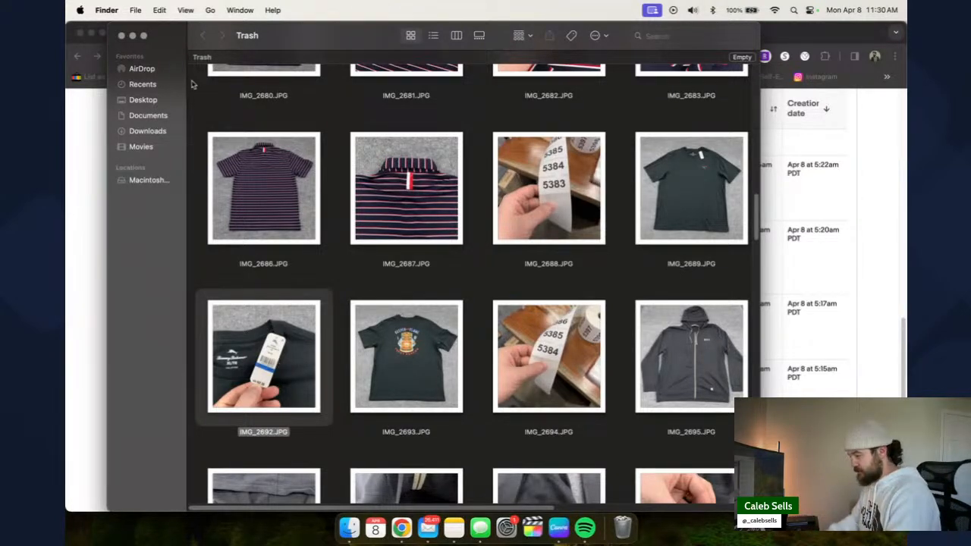
- Put the Trash window away and examine the Tommy Bahama shirt row in the eBay drafts list
{"action": "left_click", "coordinate": [134, 36]}
{"action": "scroll", "coordinate": [465, 305], "scroll_direction": "up", "scroll_amount": 2}
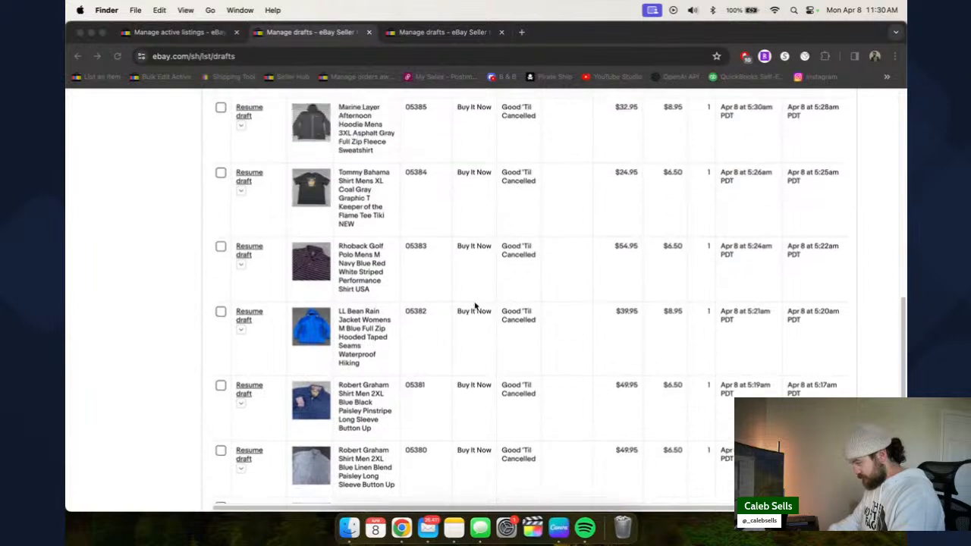
{"action": "scroll", "coordinate": [475, 306], "scroll_direction": "down", "scroll_amount": 2}
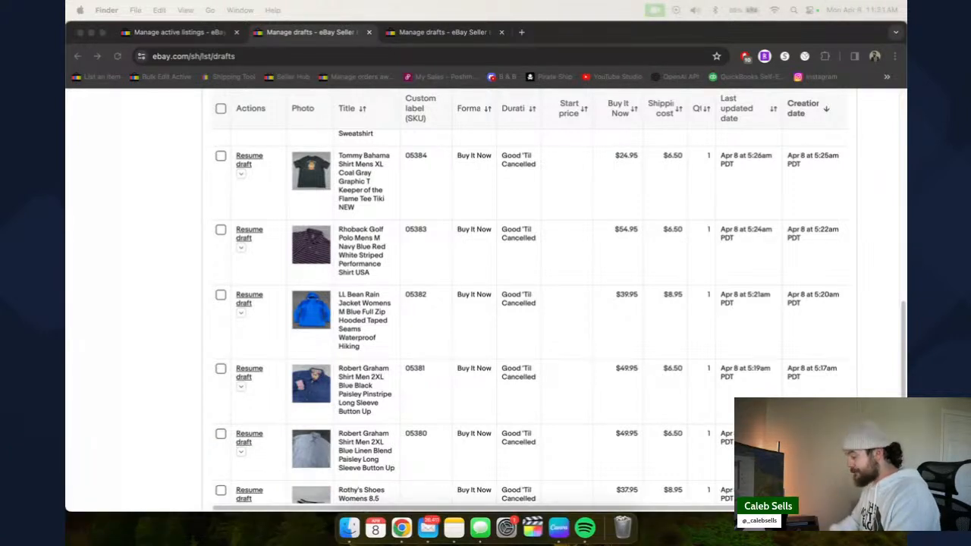
{"action": "scroll", "coordinate": [369, 225], "scroll_direction": "down", "scroll_amount": 1}
{"action": "scroll", "coordinate": [371, 250], "scroll_direction": "up", "scroll_amount": 2}
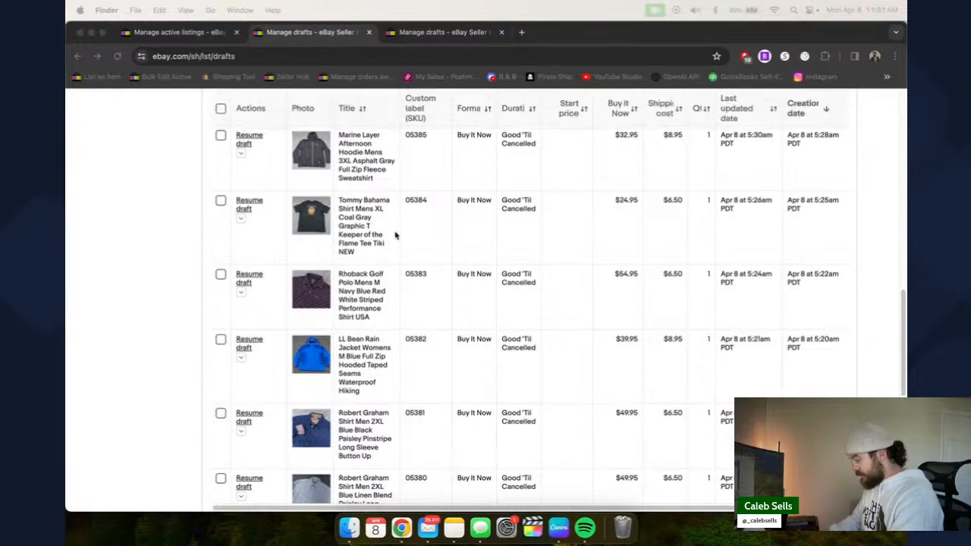
- Return to the Trash in Finder, bring the gray hoodie photos into view, and widen the window across the full screen
{"action": "key", "text": "ctrl+Right"}
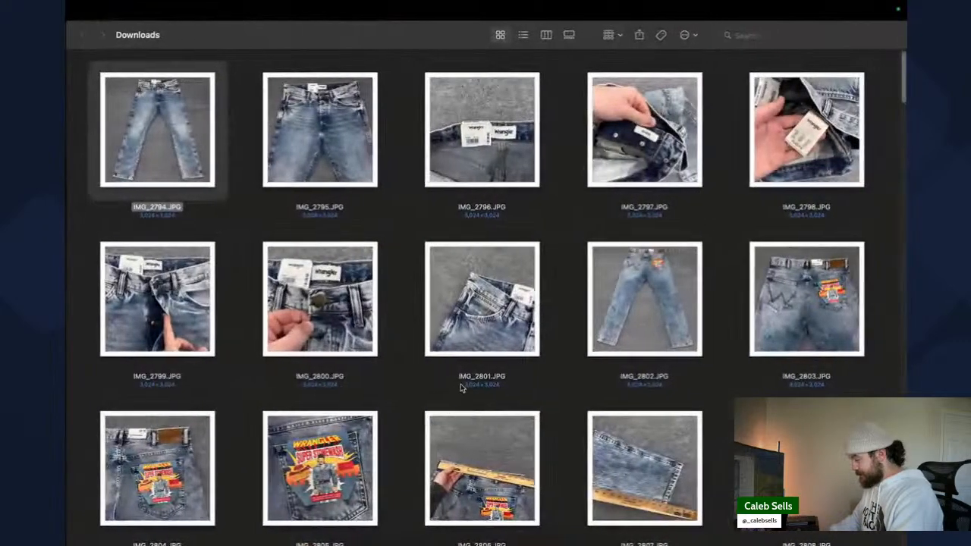
{"action": "key", "text": "ctrl+Left"}
{"action": "left_click", "coordinate": [621, 528]}
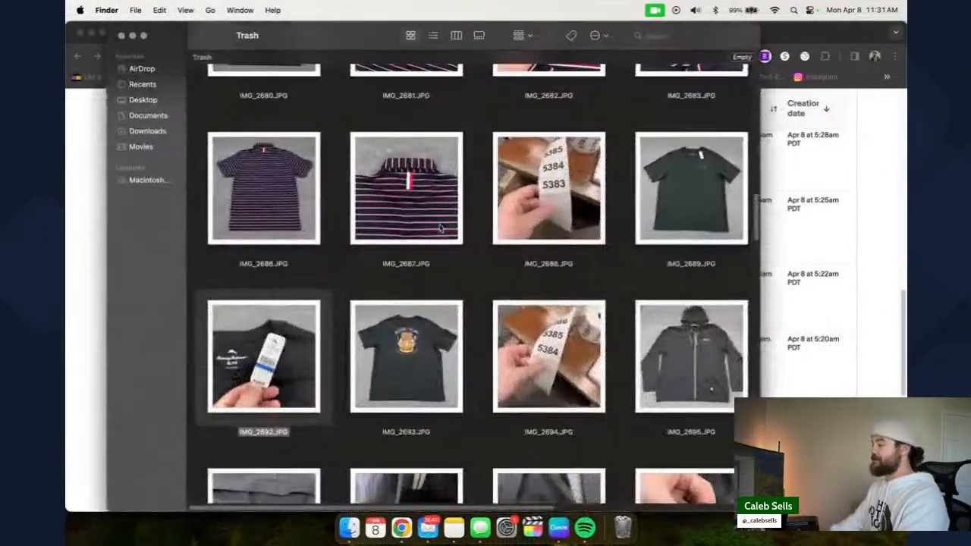
{"action": "scroll", "coordinate": [459, 290], "scroll_direction": "down", "scroll_amount": 5}
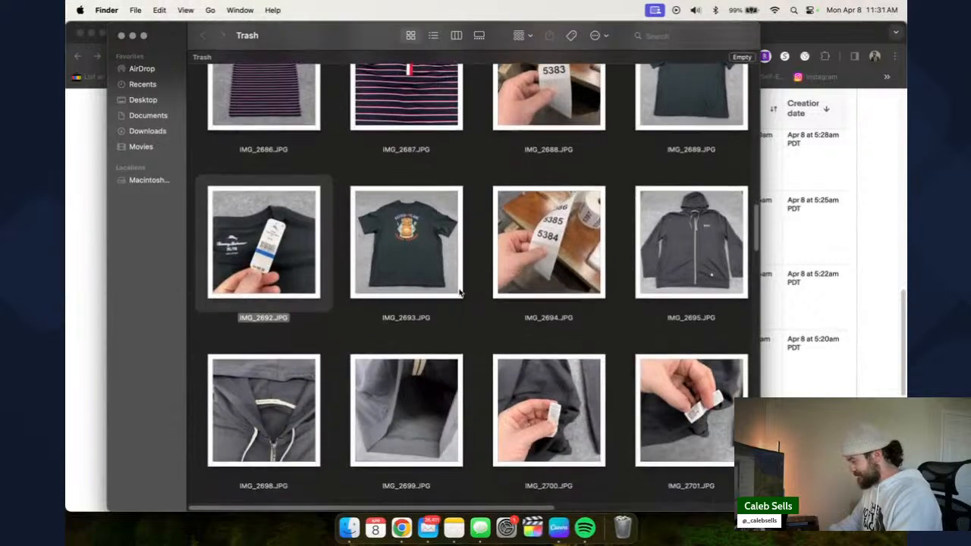
{"action": "scroll", "coordinate": [459, 289], "scroll_direction": "down", "scroll_amount": 1}
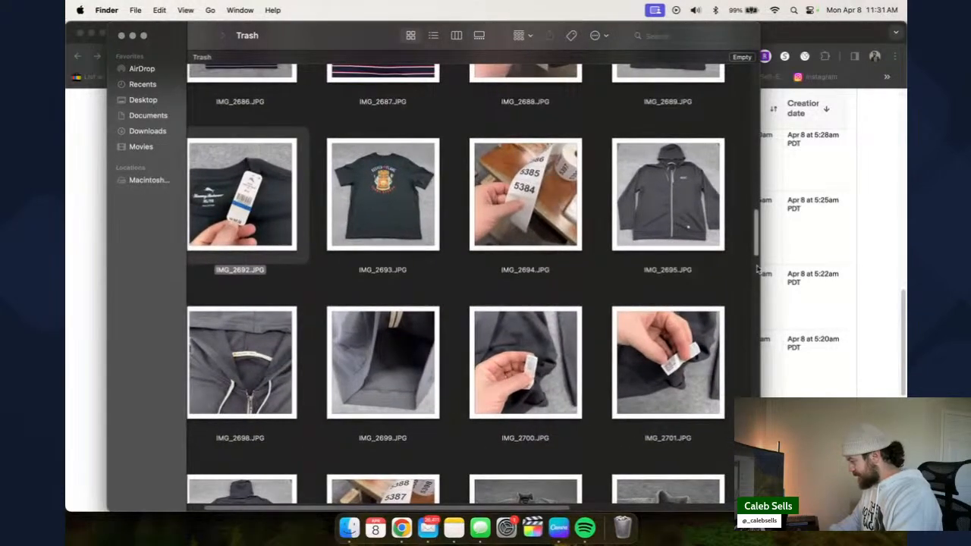
{"action": "double_click", "coordinate": [758, 267]}
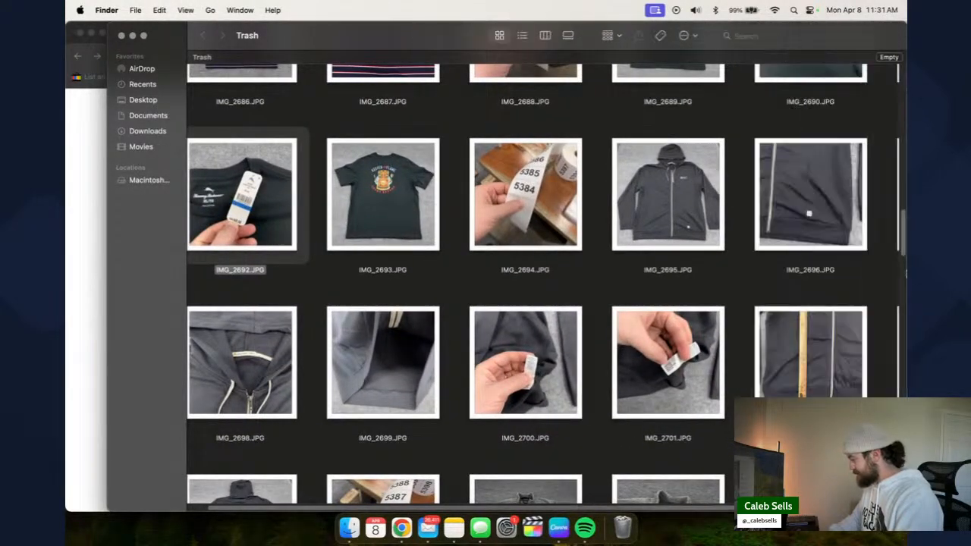
{"action": "left_click_drag", "start_coordinate": [107, 250], "coordinate": [67, 245]}
{"action": "left_click_drag", "start_coordinate": [145, 250], "coordinate": [91, 251]}
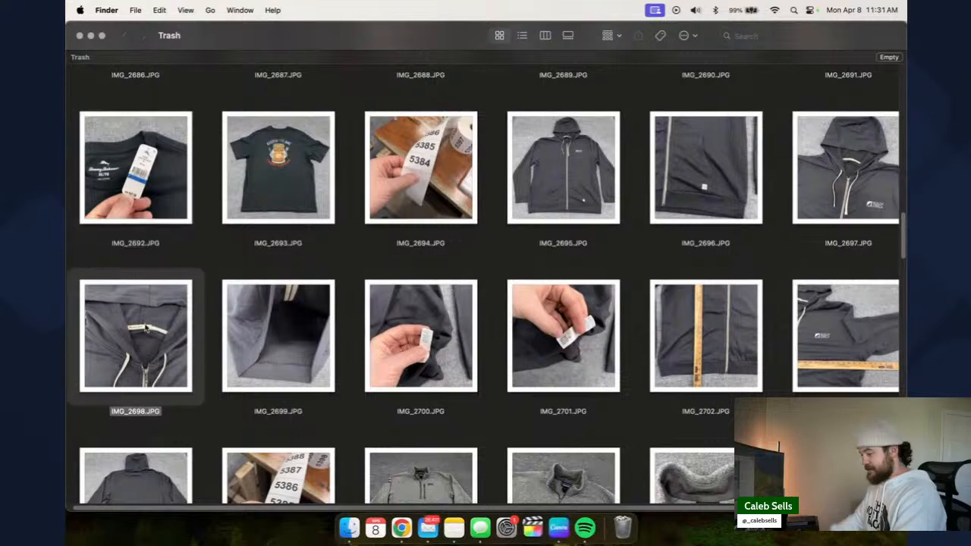
- Preview the gray hoodie's neck label in IMG_2698.JPG and its chest logo in IMG_2697.JPG, closing each preview
{"action": "left_click", "coordinate": [145, 328]}
{"action": "key", "text": "space"}
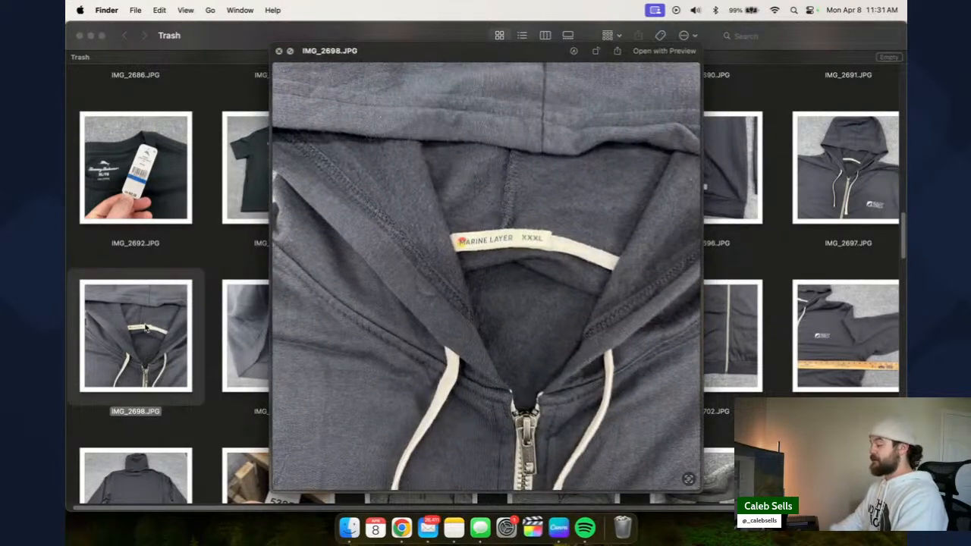
{"action": "key", "text": "space"}
{"action": "left_click", "coordinate": [843, 192]}
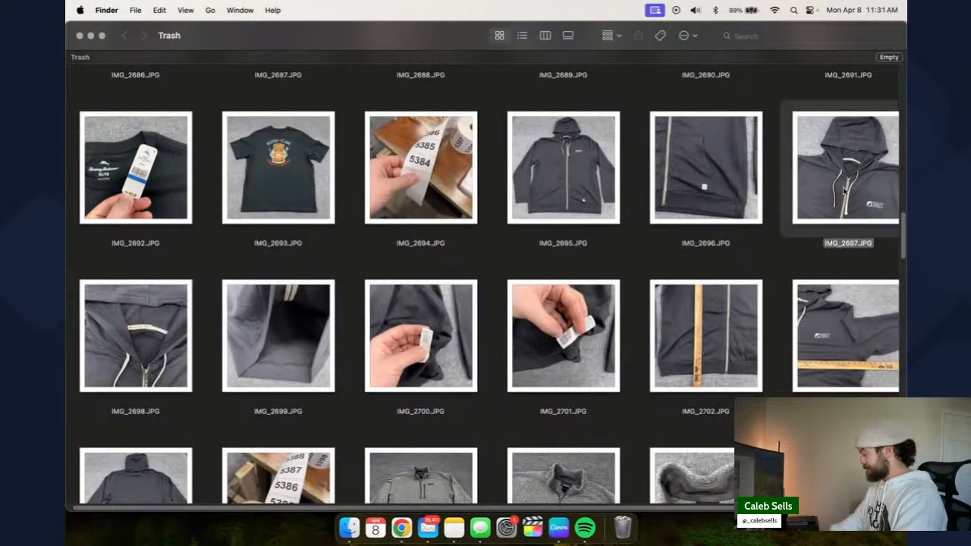
{"action": "key", "text": "space"}
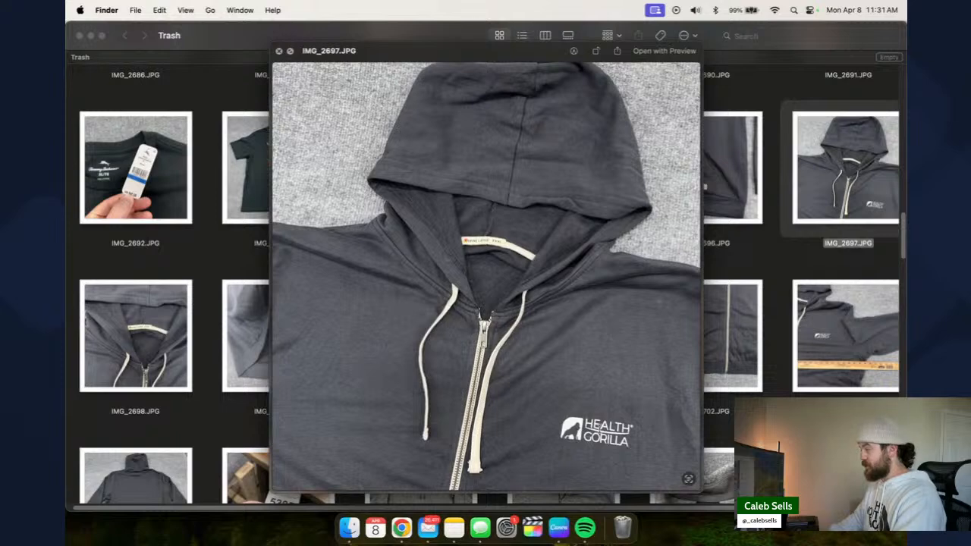
{"action": "key", "text": "space"}
- Preview the full front of the hoodie in IMG_2695.JPG, recheck the neck label in IMG_2698.JPG, and close the preview
{"action": "left_click", "coordinate": [597, 196]}
{"action": "key", "text": "space"}
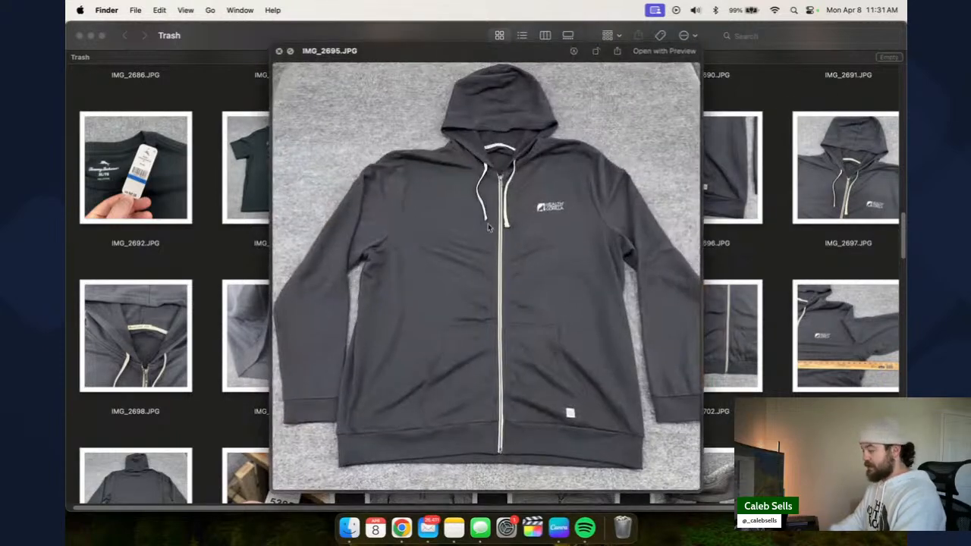
{"action": "key", "text": "space"}
{"action": "left_click", "coordinate": [160, 361]}
{"action": "key", "text": "space"}
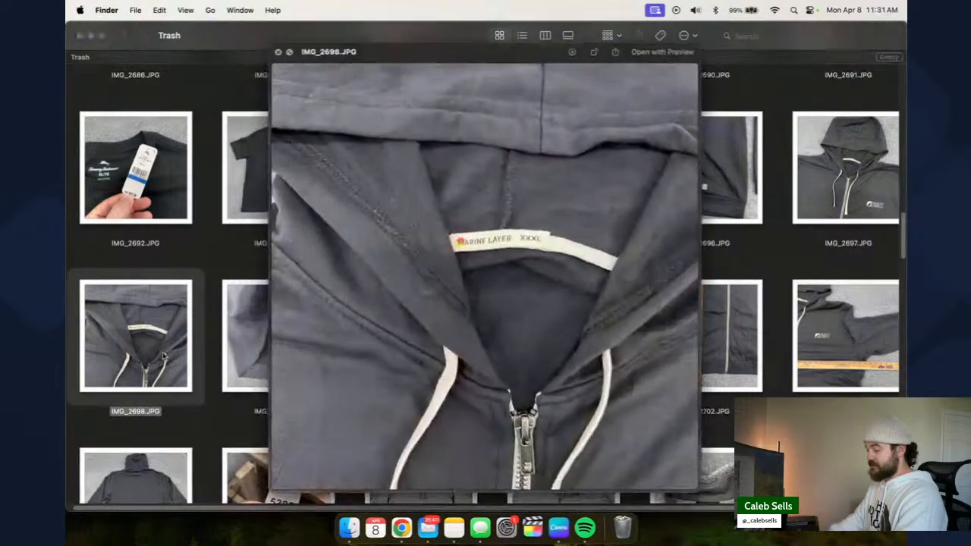
{"action": "key", "text": "space"}
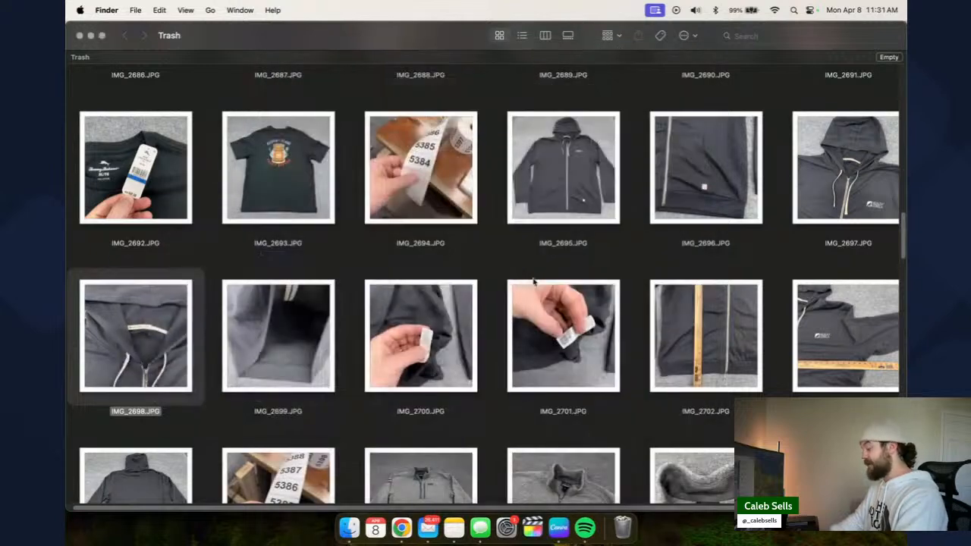
- Preview IMG_2701.JPG to read the hoodie's inner tag, and return to the Marine Layer row in the eBay drafts
{"action": "left_click", "coordinate": [562, 350]}
{"action": "key", "text": "space"}
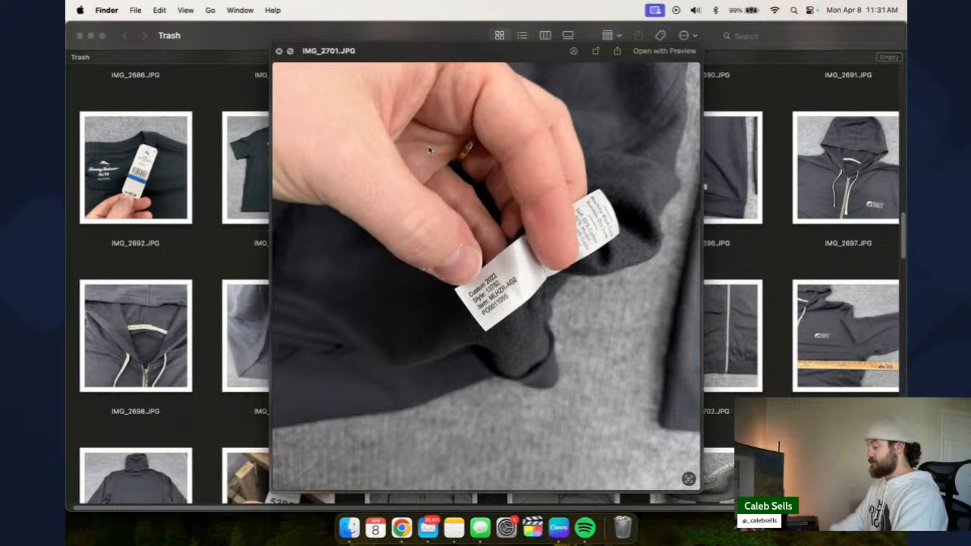
{"action": "key", "text": "space"}
{"action": "left_click", "coordinate": [90, 36]}
{"action": "scroll", "coordinate": [353, 175], "scroll_direction": "up", "scroll_amount": 1}
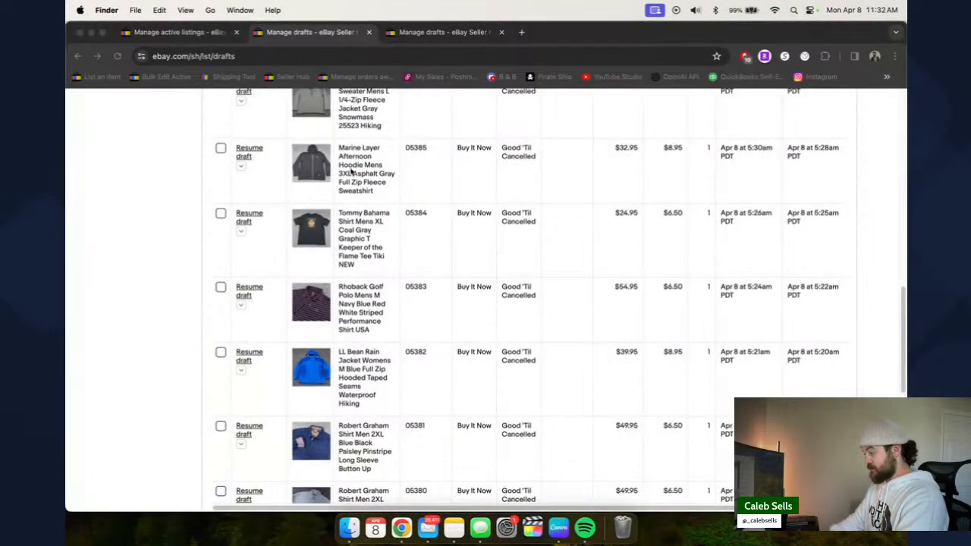
- Search Google in a new tab for "marine layer 13762" and look through the results for the hoodie
{"action": "left_click", "coordinate": [521, 35]}
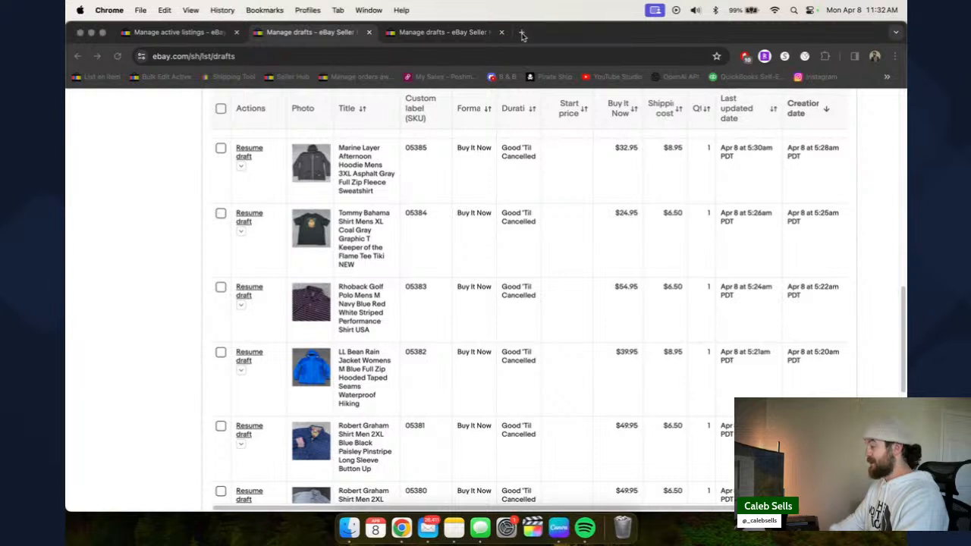
{"action": "left_click", "coordinate": [521, 35]}
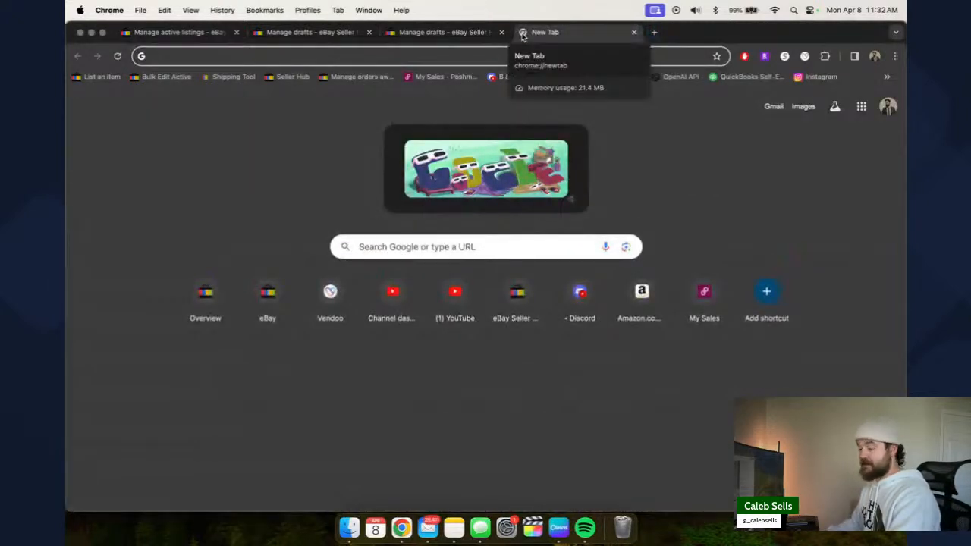
{"action": "type", "text": "marine layer"}
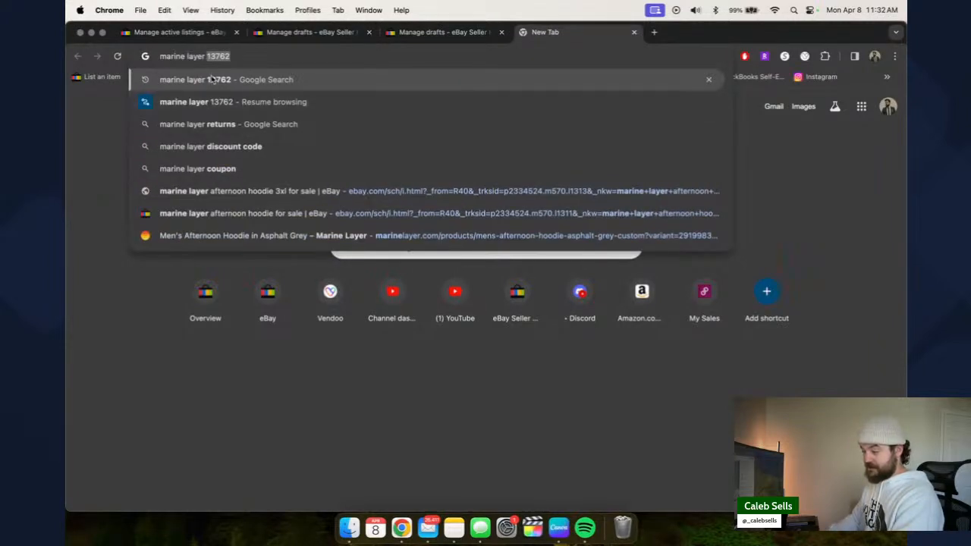
{"action": "left_click", "coordinate": [279, 81]}
{"action": "scroll", "coordinate": [282, 303], "scroll_direction": "down", "scroll_amount": 5}
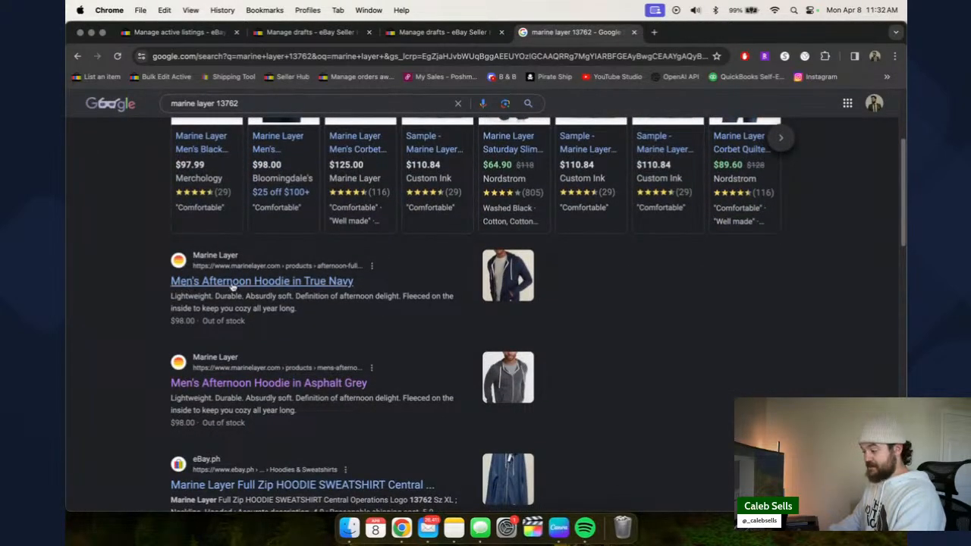
- Close the Google search for the Marine Layer hoodie and find the Patagonia Better Sweater row in the eBay drafts
{"action": "left_click", "coordinate": [633, 32]}
{"action": "scroll", "coordinate": [374, 211], "scroll_direction": "up", "scroll_amount": 1}
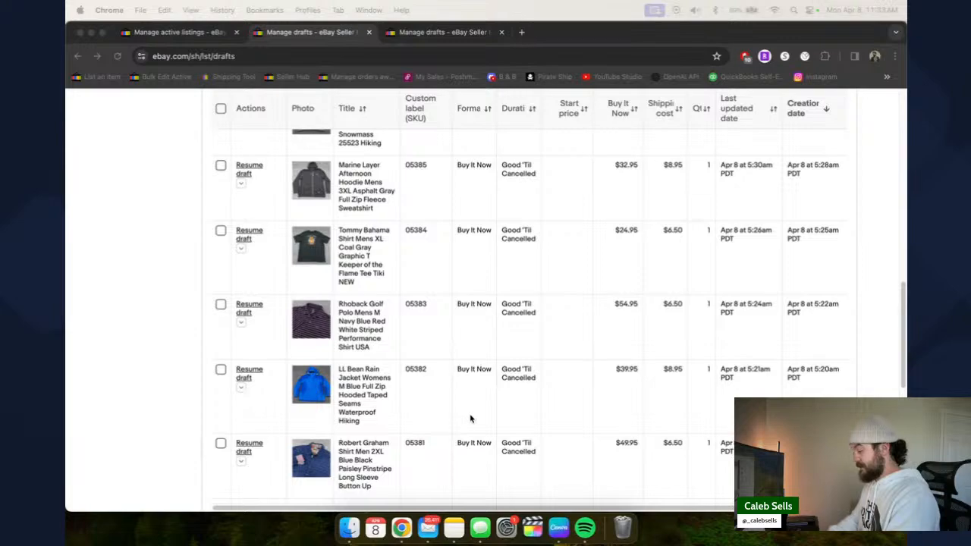
{"action": "scroll", "coordinate": [536, 395], "scroll_direction": "up", "scroll_amount": 2}
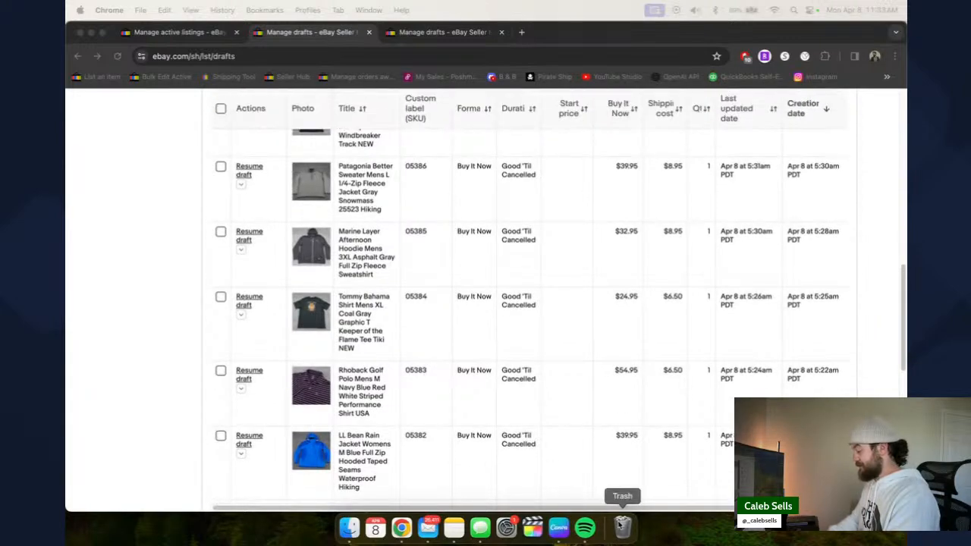
- Open the Trash and preview the gray Patagonia fleece's front in IMG_2706.JPG and its neck label in IMG_2708.JPG, closing each preview
{"action": "left_click", "coordinate": [622, 527]}
{"action": "scroll", "coordinate": [514, 308], "scroll_direction": "down", "scroll_amount": 6}
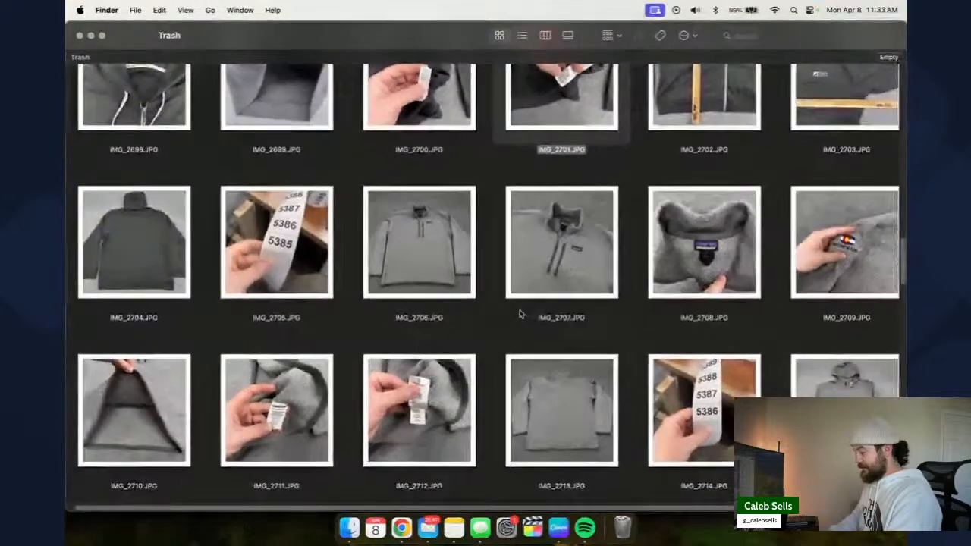
{"action": "left_click", "coordinate": [452, 259]}
{"action": "key", "text": "space"}
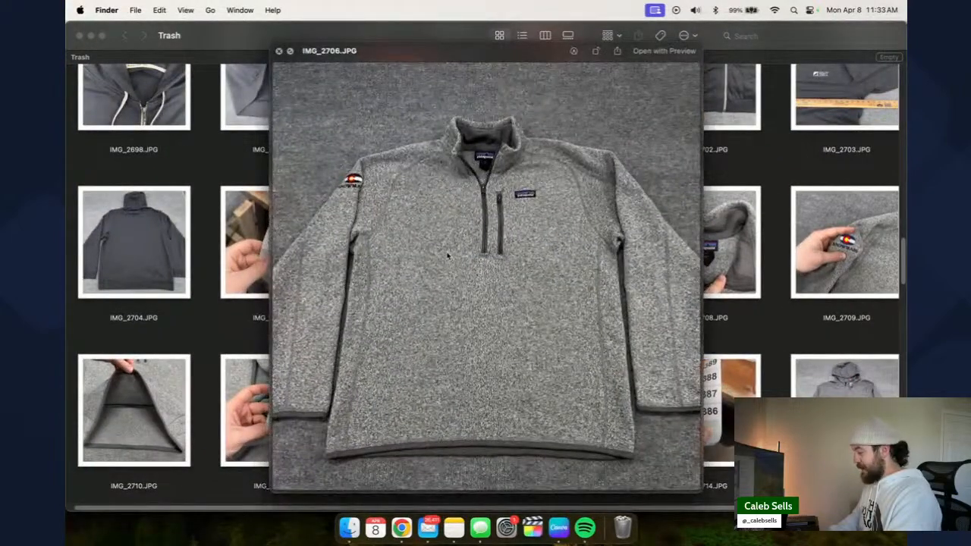
{"action": "key", "text": "space"}
{"action": "left_click", "coordinate": [682, 251]}
{"action": "key", "text": "space"}
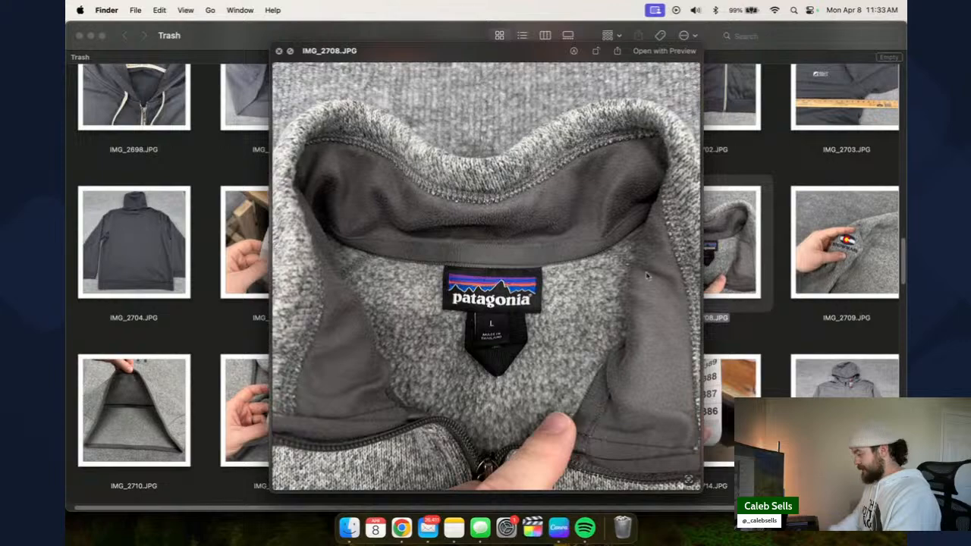
{"action": "key", "text": "space"}
- Preview the fleece's chest logo in IMG_2707.JPG and its Snowmass embroidery in IMG_2709.JPG, and return to the Patagonia draft
{"action": "left_click", "coordinate": [602, 278]}
{"action": "key", "text": "space"}
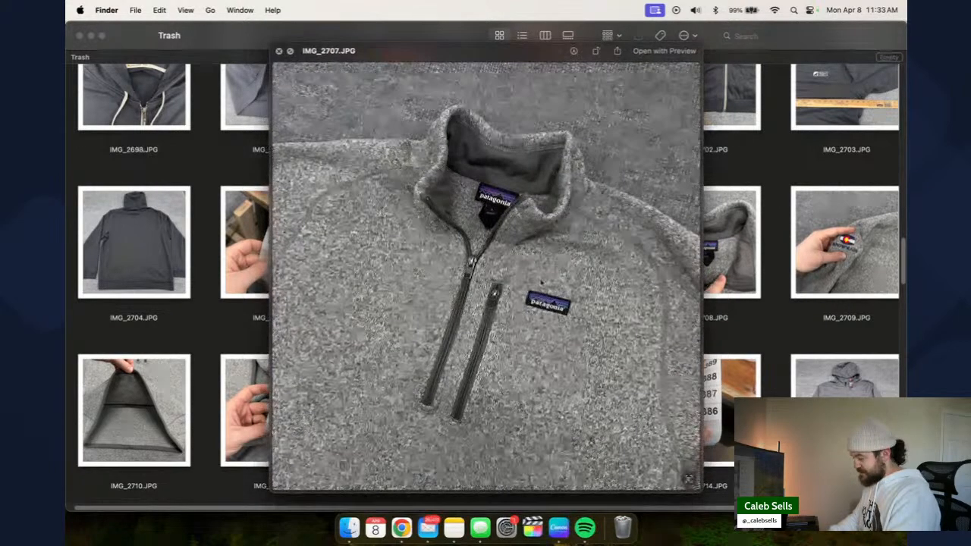
{"action": "key", "text": "space"}
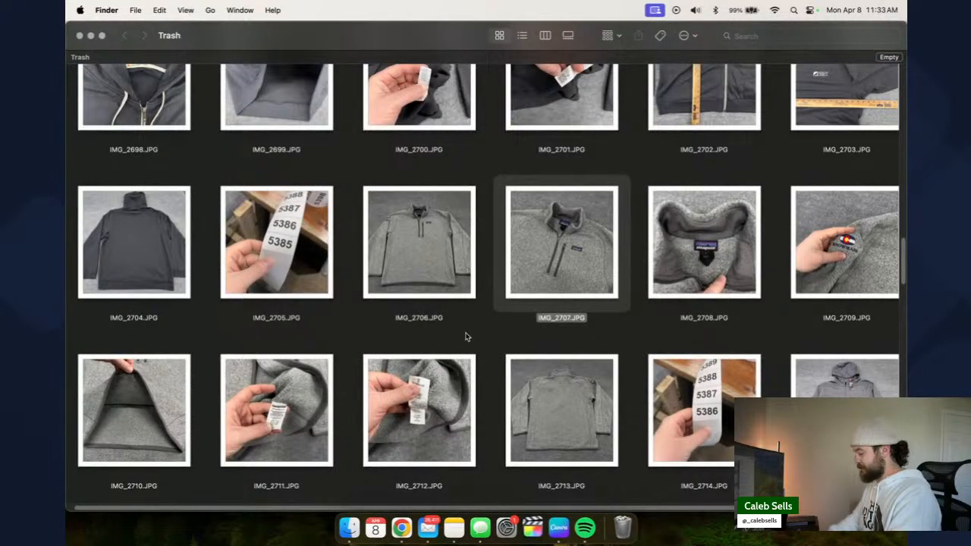
{"action": "scroll", "coordinate": [463, 327], "scroll_direction": "down", "scroll_amount": 2}
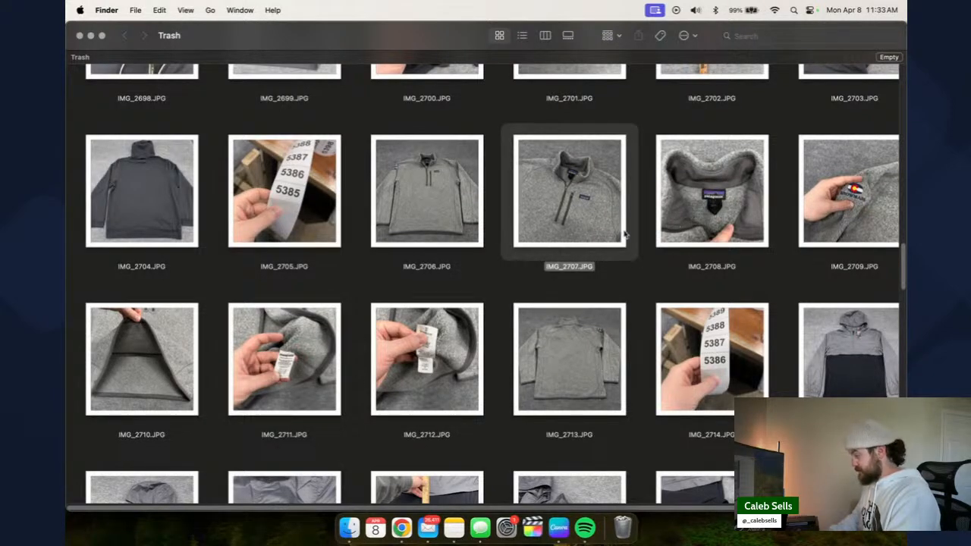
{"action": "left_click", "coordinate": [846, 217]}
{"action": "key", "text": "space"}
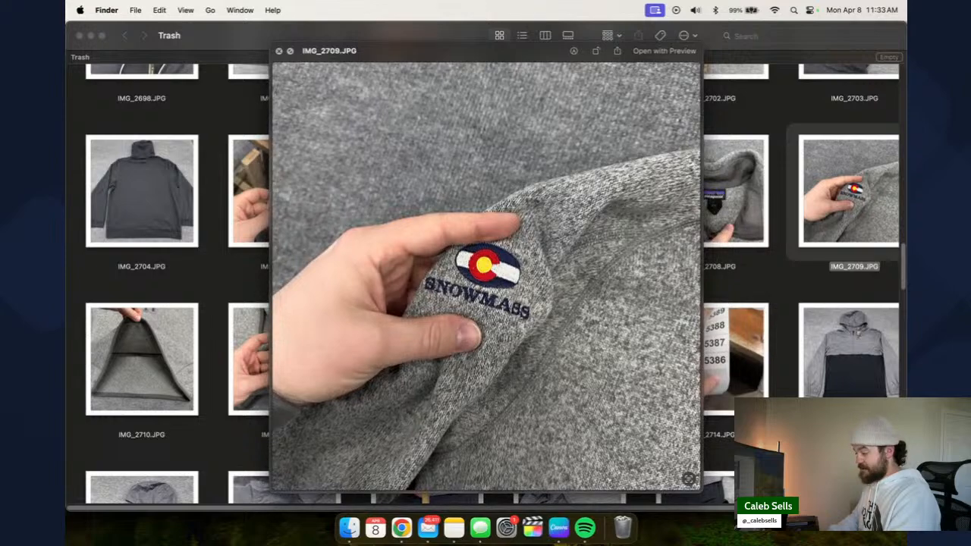
{"action": "key", "text": "space"}
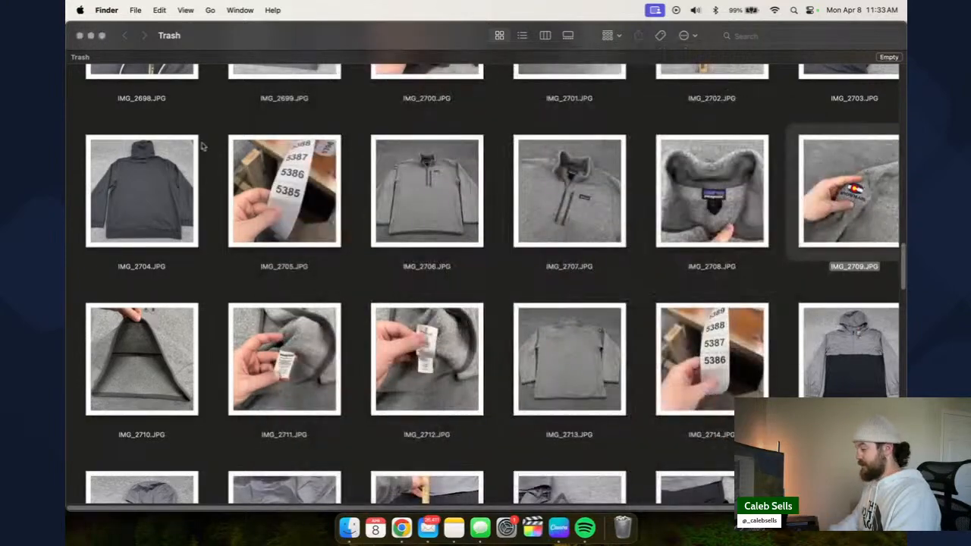
{"action": "left_click", "coordinate": [80, 36]}
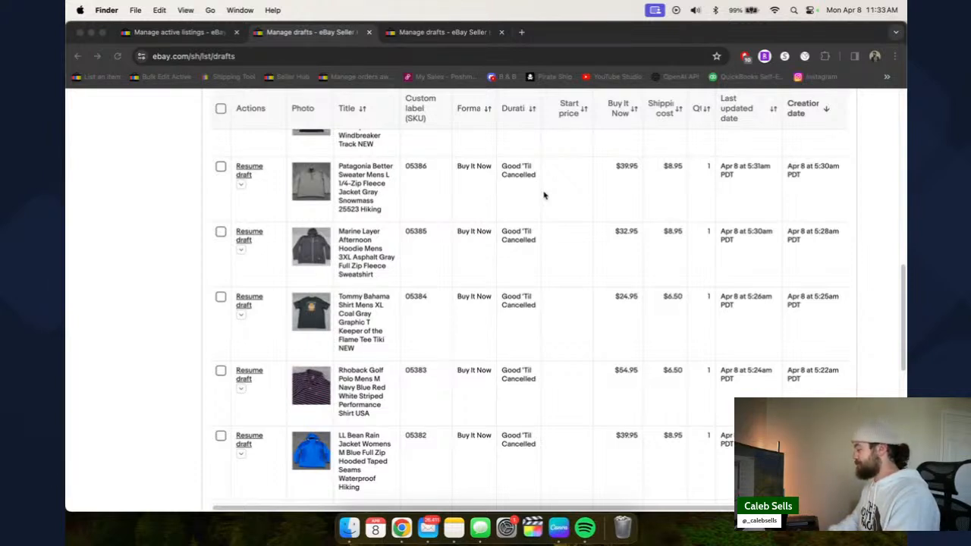
- Reopen the Trash and preview the full front of the gray and black hooded windbreaker in IMG_2715.JPG, closing the preview
{"action": "left_click", "coordinate": [622, 527]}
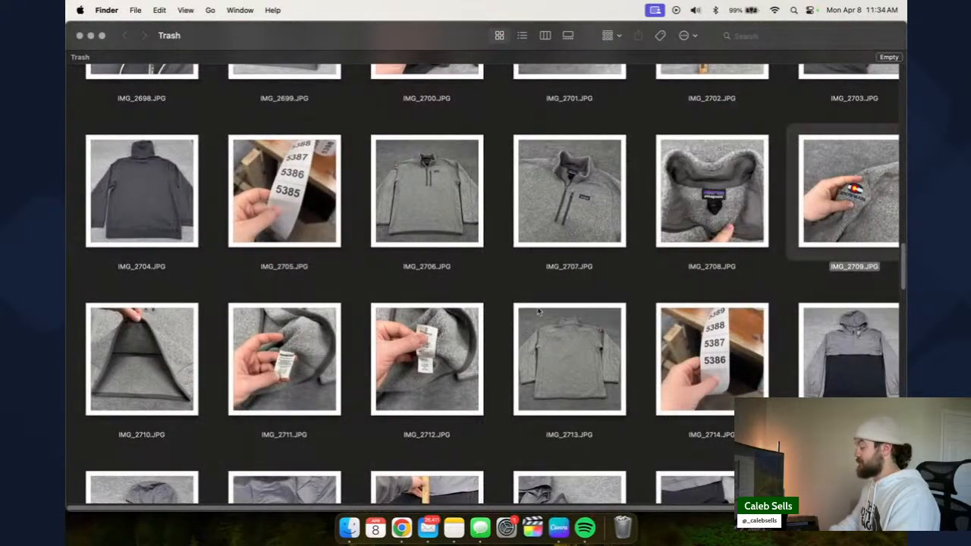
{"action": "scroll", "coordinate": [537, 311], "scroll_direction": "down", "scroll_amount": 2}
{"action": "scroll", "coordinate": [538, 311], "scroll_direction": "down", "scroll_amount": 5}
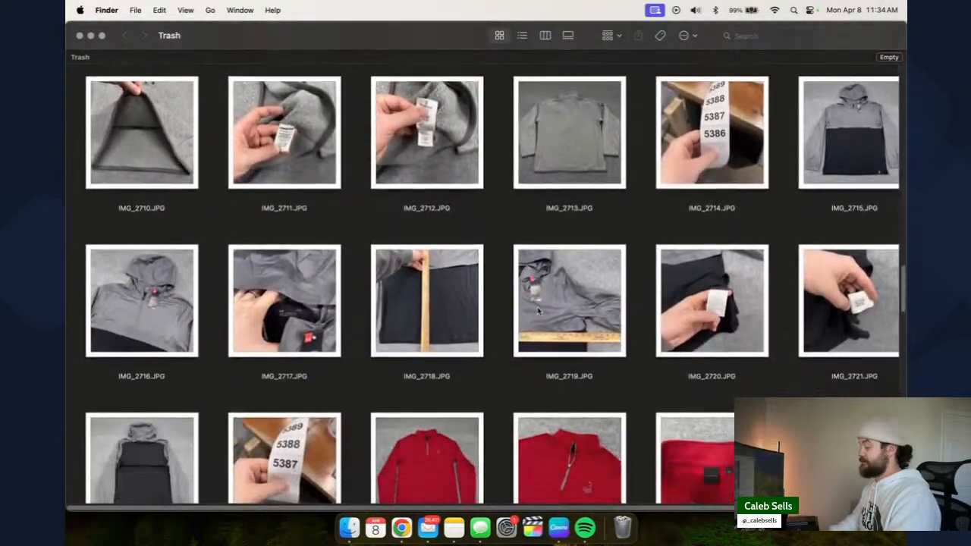
{"action": "scroll", "coordinate": [537, 310], "scroll_direction": "up", "scroll_amount": 1}
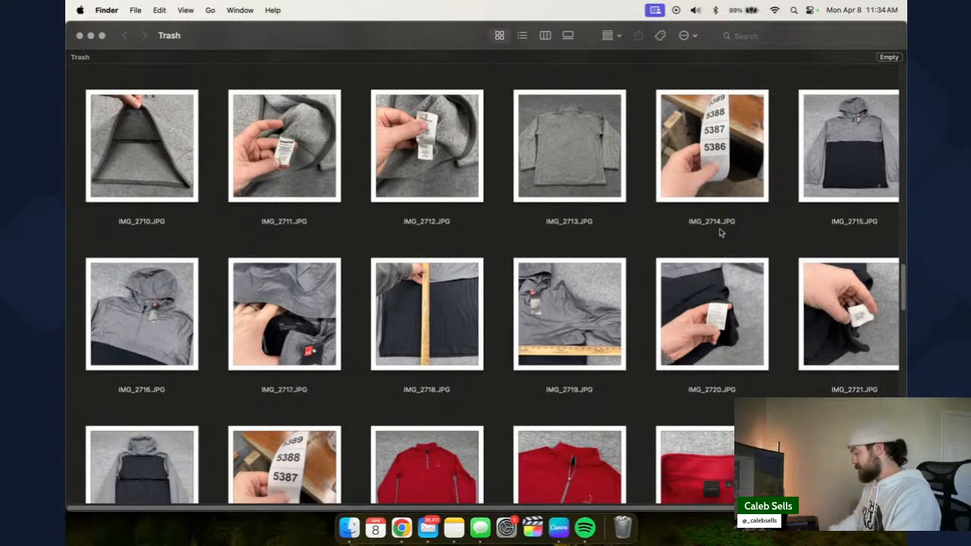
{"action": "left_click", "coordinate": [827, 170]}
{"action": "key", "text": "space"}
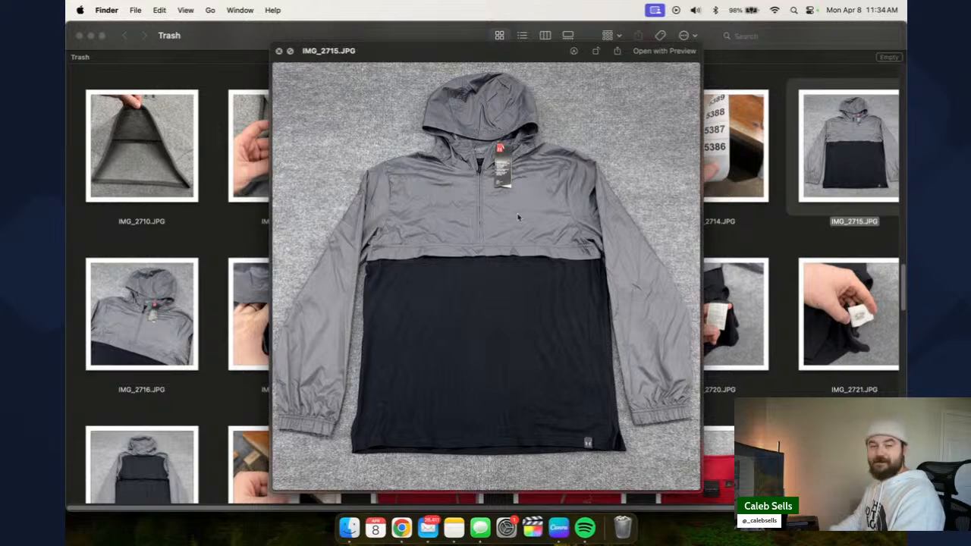
{"action": "key", "text": "space"}
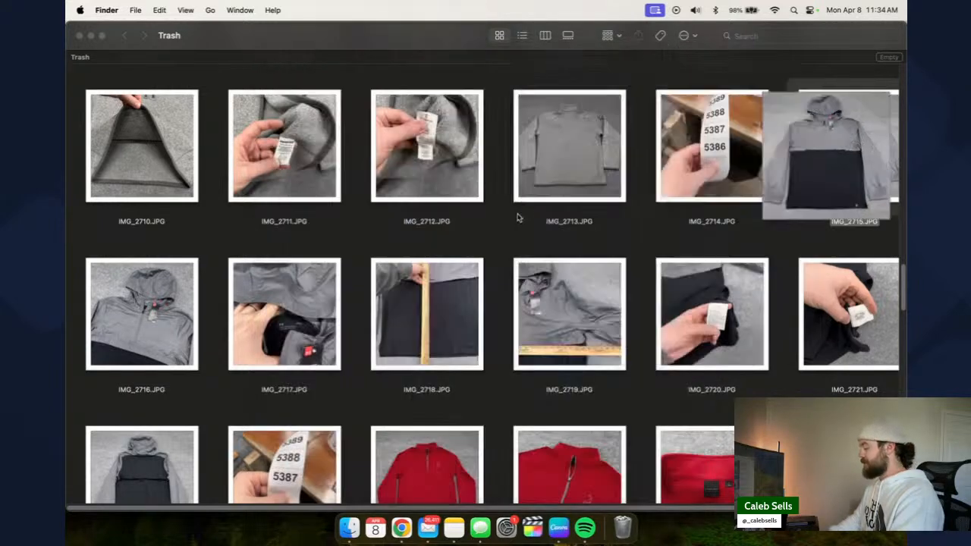
- Preview the windbreaker's hang tag in IMG_2716.JPG and inner collar in IMG_2717.JPG, and return to the Under Armour row in the drafts
{"action": "left_click", "coordinate": [203, 324]}
{"action": "key", "text": "space"}
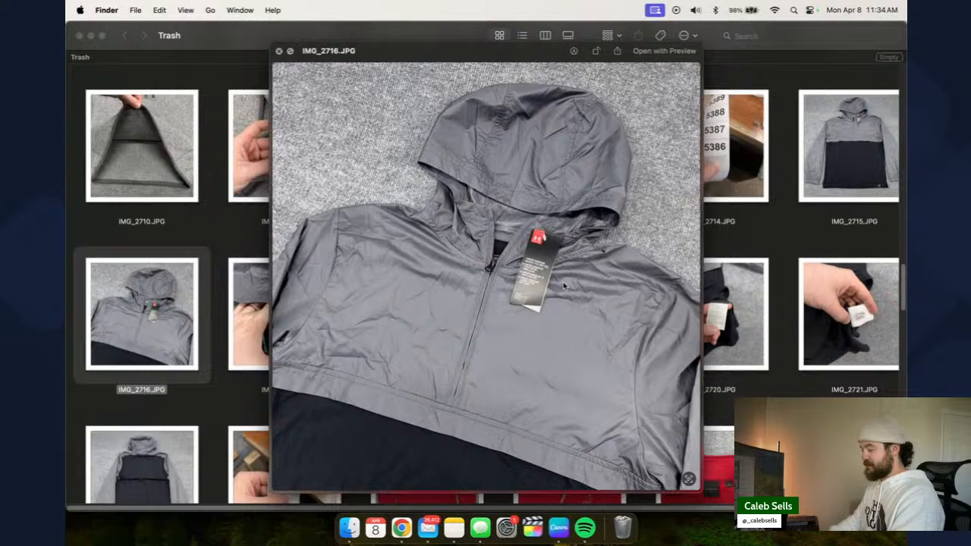
{"action": "key", "text": "space"}
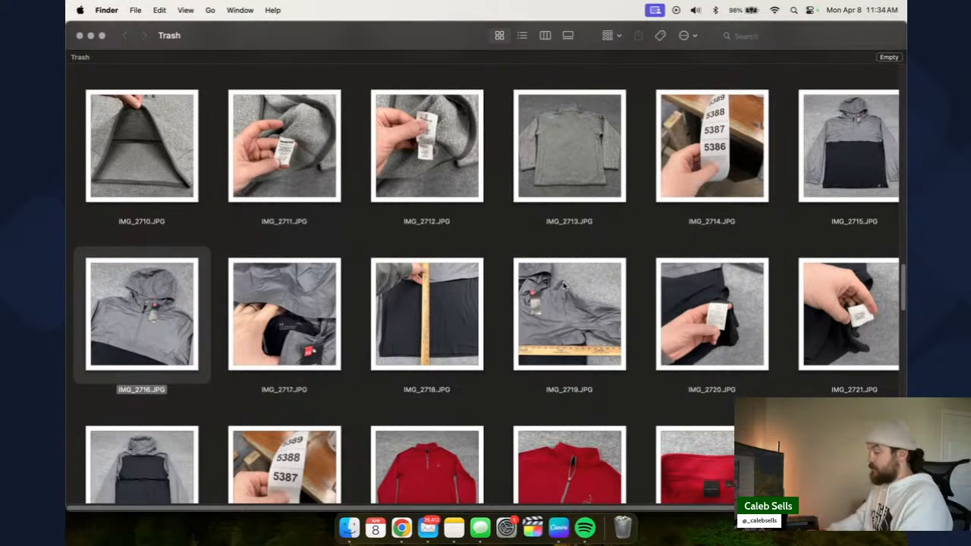
{"action": "left_click", "coordinate": [251, 325]}
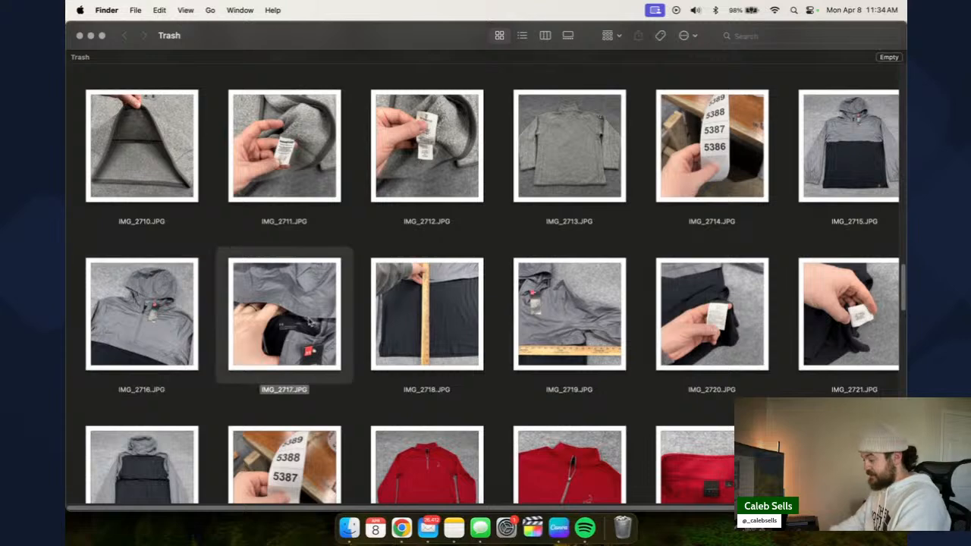
{"action": "key", "text": "space"}
{"action": "key", "text": "space"}
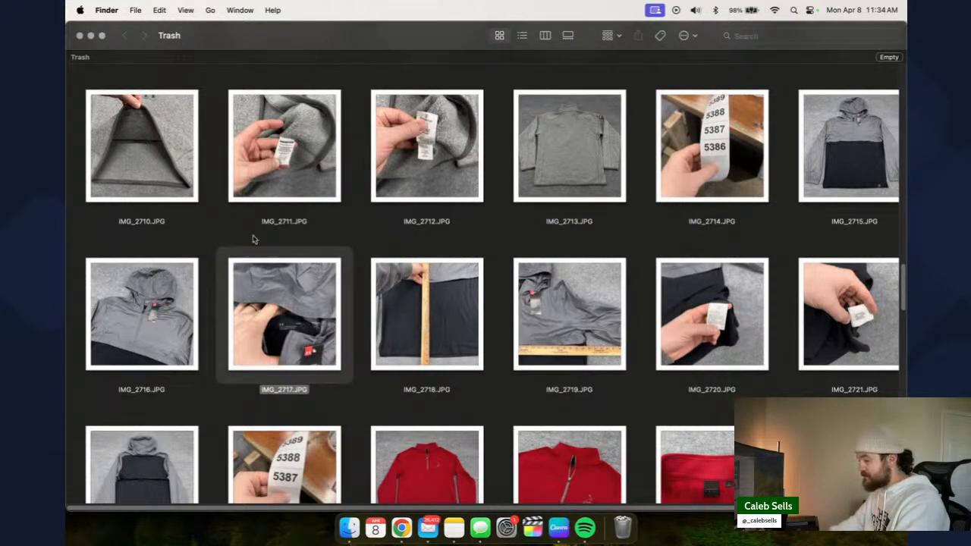
{"action": "left_click", "coordinate": [91, 35]}
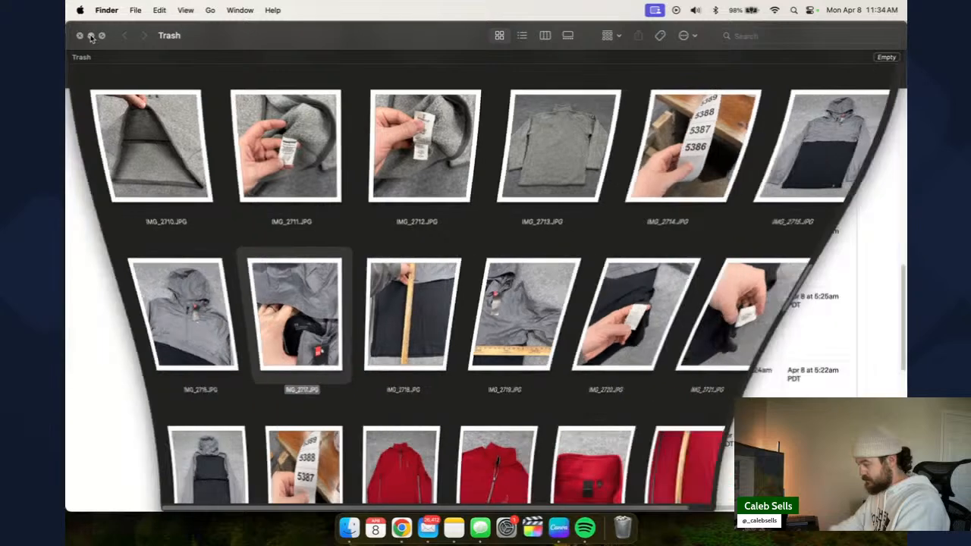
{"action": "scroll", "coordinate": [450, 278], "scroll_direction": "up", "scroll_amount": 2}
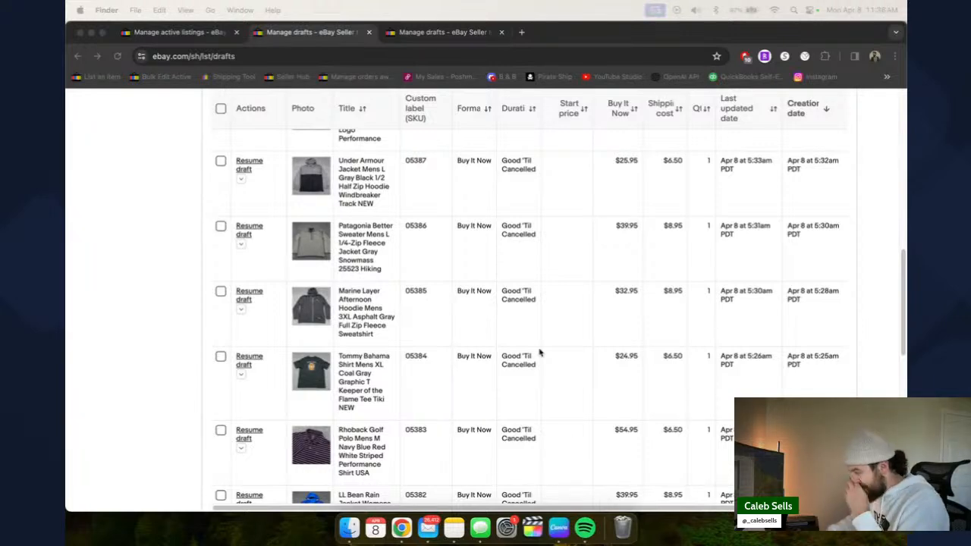
- Reopen the Trash and preview the red quarter-zip pullover's neck label in IMG_2726.JPG, closing the preview
{"action": "left_click", "coordinate": [622, 527]}
{"action": "scroll", "coordinate": [580, 424], "scroll_direction": "down", "scroll_amount": 6}
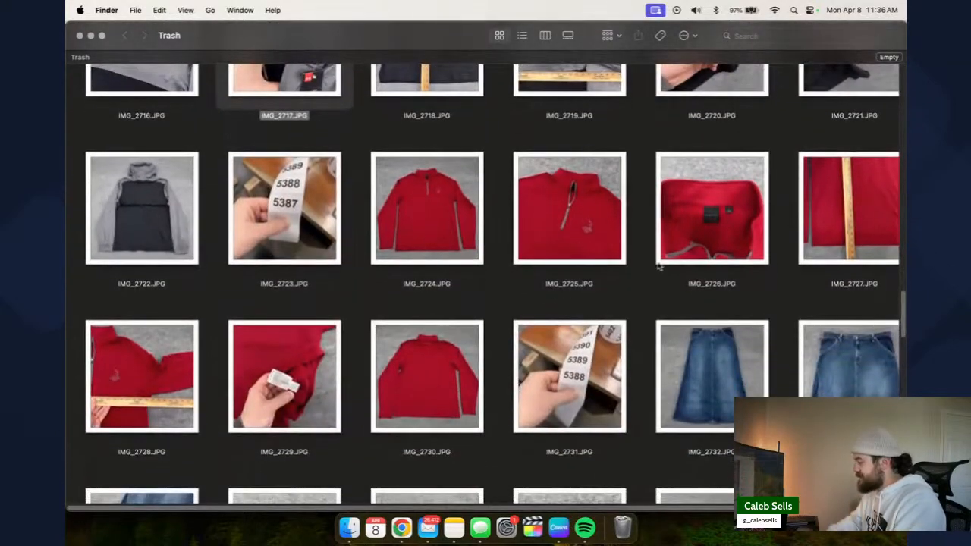
{"action": "left_click", "coordinate": [728, 242]}
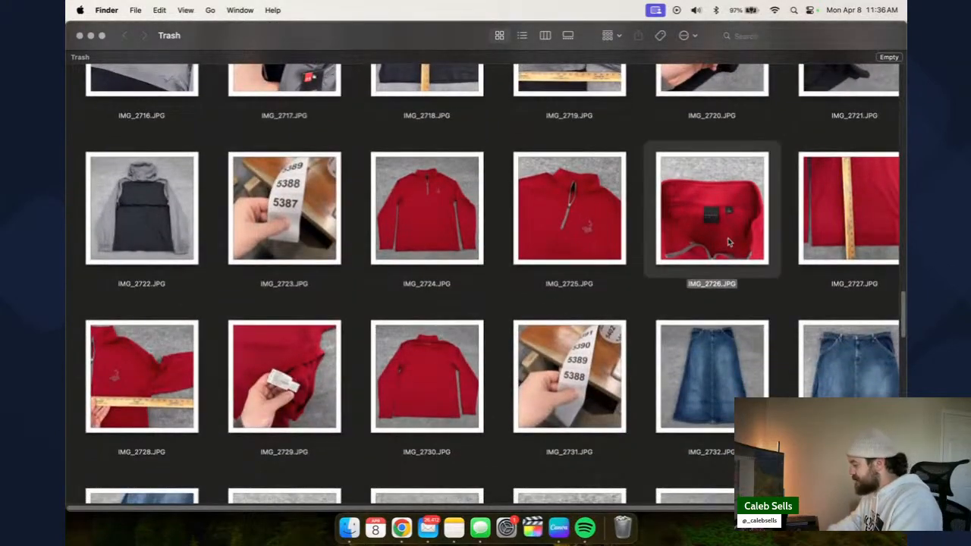
{"action": "key", "text": "space"}
{"action": "key", "text": "space"}
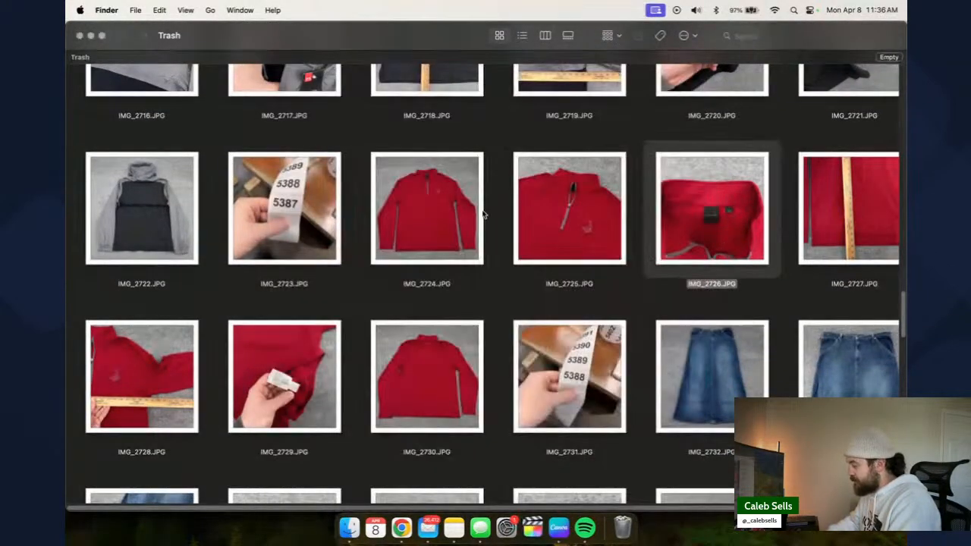
- Preview the red pullover's front in IMG_2724.JPG and magnify its Pinehurst logo in IMG_2725.JPG, closing each preview
{"action": "left_click", "coordinate": [453, 218]}
{"action": "key", "text": "space"}
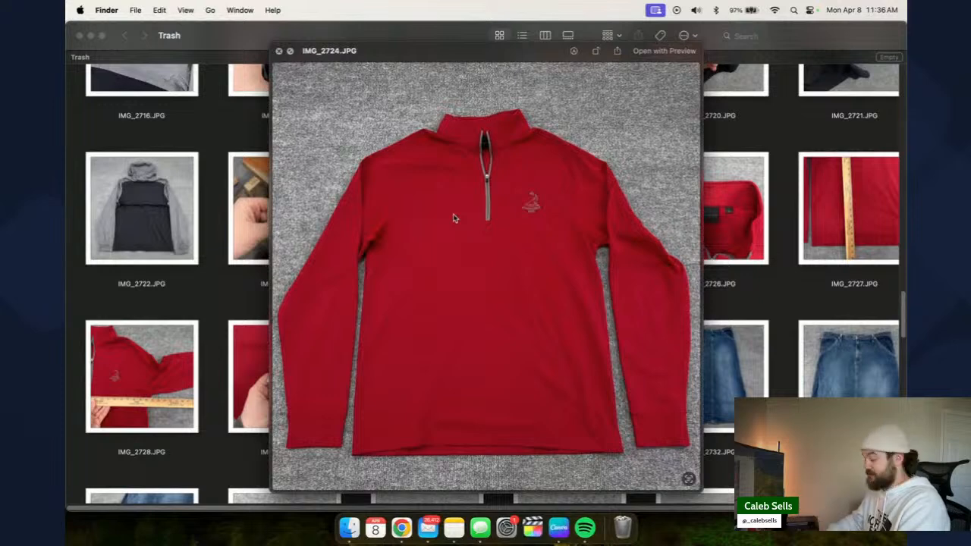
{"action": "key", "text": "space"}
{"action": "left_click", "coordinate": [580, 222]}
{"action": "key", "text": "space"}
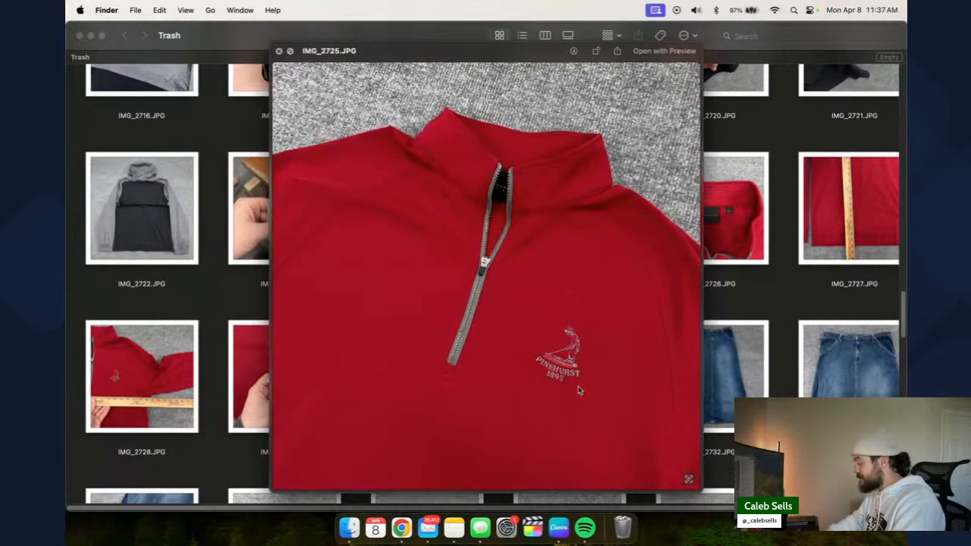
{"action": "scroll", "coordinate": [580, 390], "scroll_direction": "up", "scroll_amount": 3}
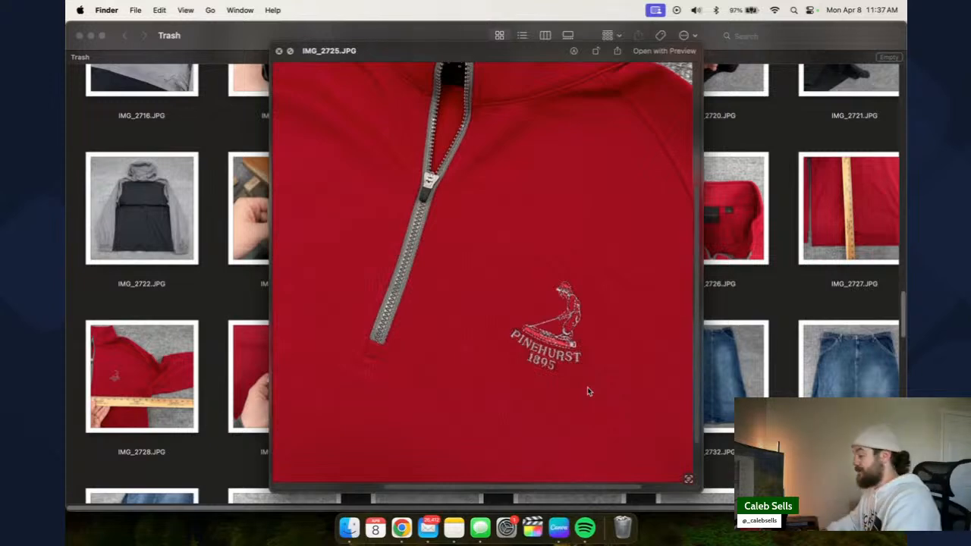
{"action": "key", "text": "space"}
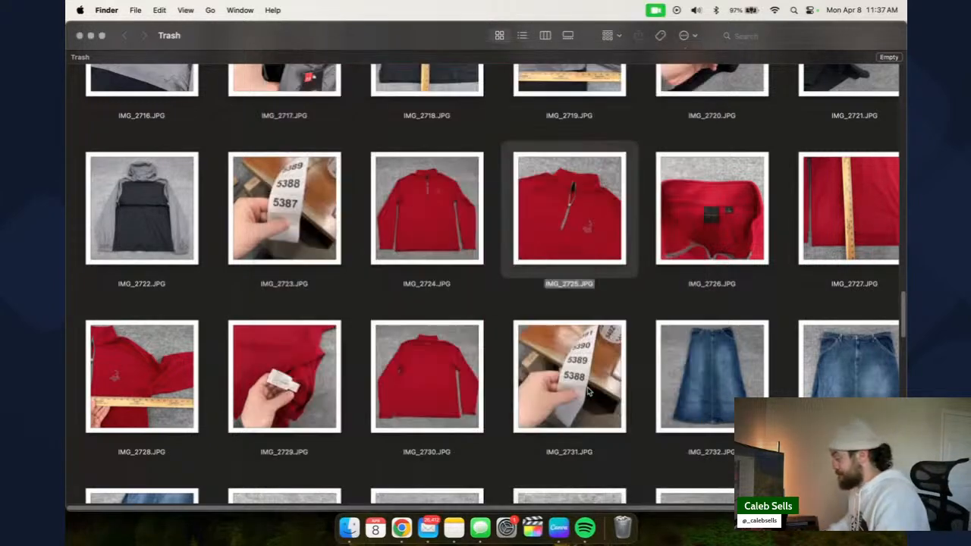
- Find the long denim skirt photos in the Trash and preview IMG_2732.JPG, closing the preview
{"action": "scroll", "coordinate": [582, 300], "scroll_direction": "down", "scroll_amount": 2}
{"action": "scroll", "coordinate": [585, 301], "scroll_direction": "down", "scroll_amount": 2}
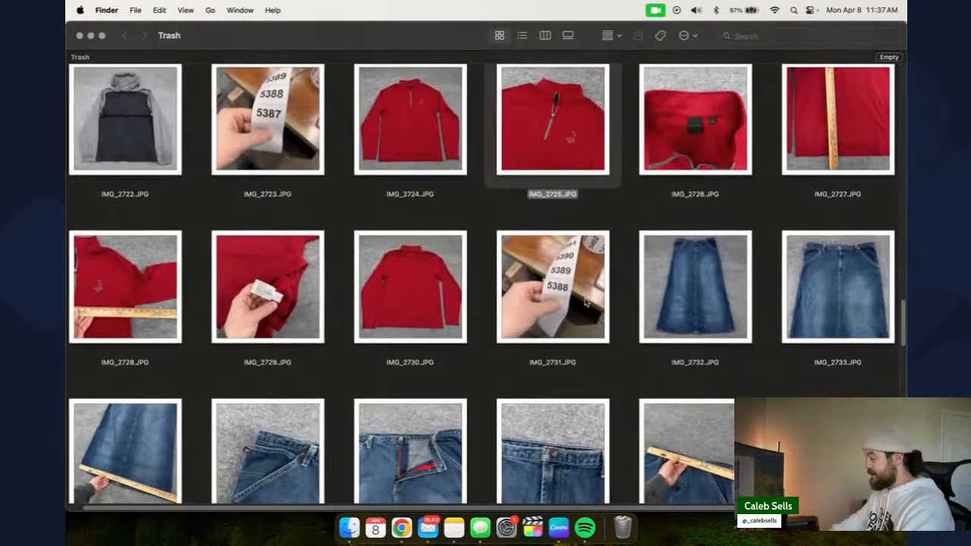
{"action": "left_click", "coordinate": [644, 285]}
{"action": "key", "text": "space"}
{"action": "key", "text": "space"}
{"action": "key", "text": "space"}
{"action": "key", "text": "space"}
{"action": "key", "text": "space"}
{"action": "key", "text": "space"}
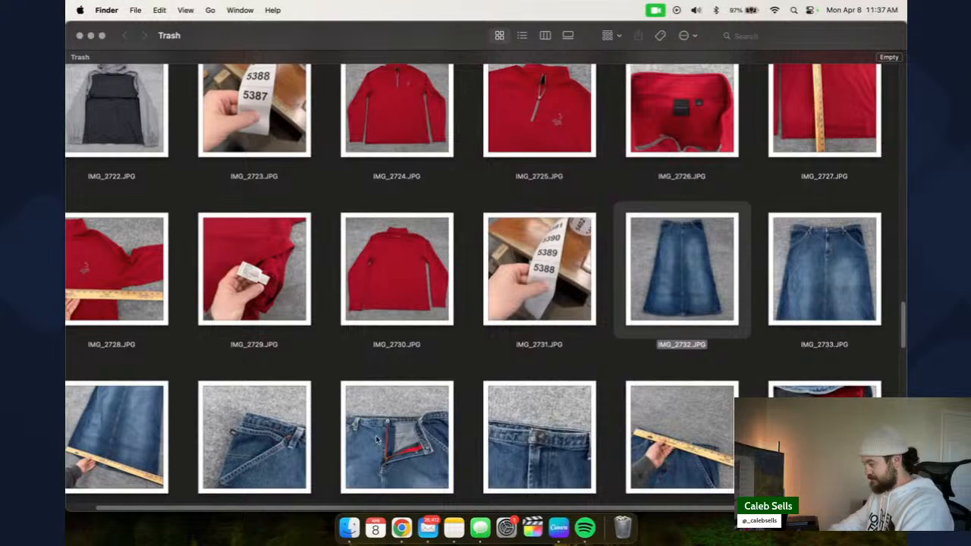
- Check the Dunning Golf Pullover and Polo Ralph Lauren Jean Skirt rows in the eBay drafts, and reopen the Trash
{"action": "left_click", "coordinate": [91, 35]}
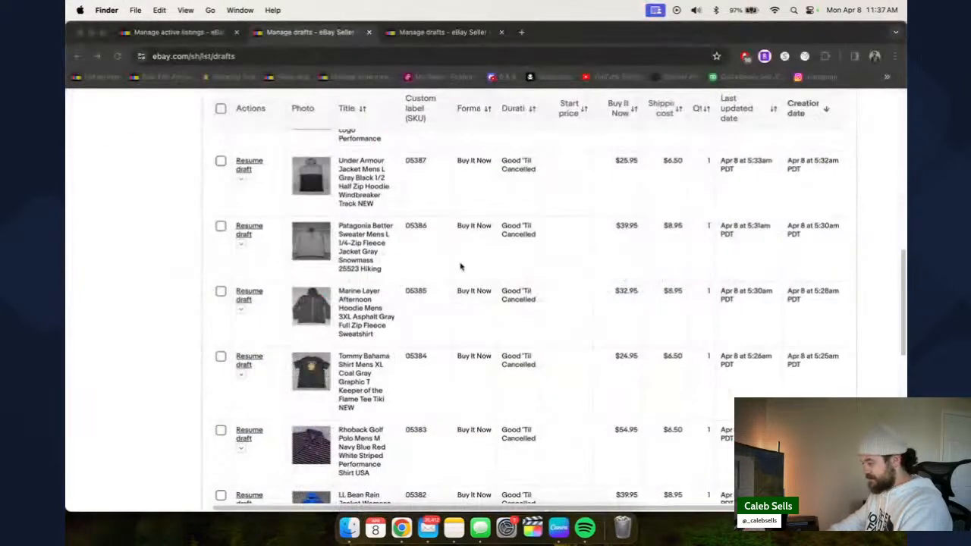
{"action": "scroll", "coordinate": [455, 266], "scroll_direction": "up", "scroll_amount": 2}
{"action": "scroll", "coordinate": [460, 266], "scroll_direction": "down", "scroll_amount": 1}
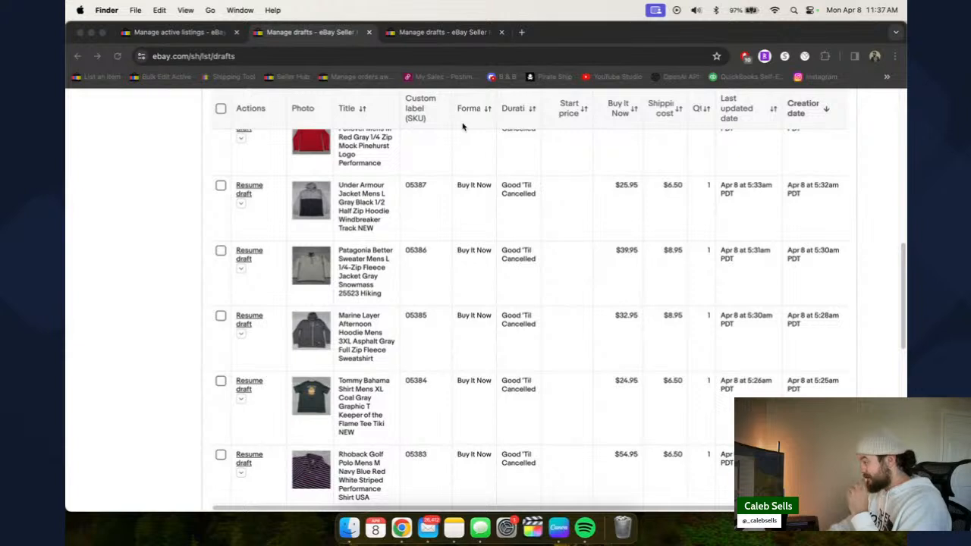
{"action": "scroll", "coordinate": [516, 164], "scroll_direction": "up", "scroll_amount": 1}
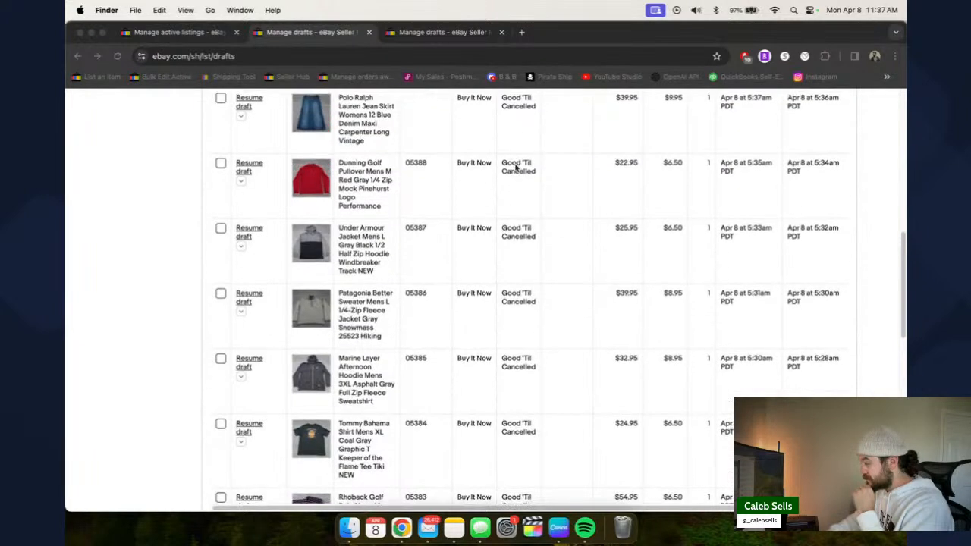
{"action": "left_click", "coordinate": [622, 528]}
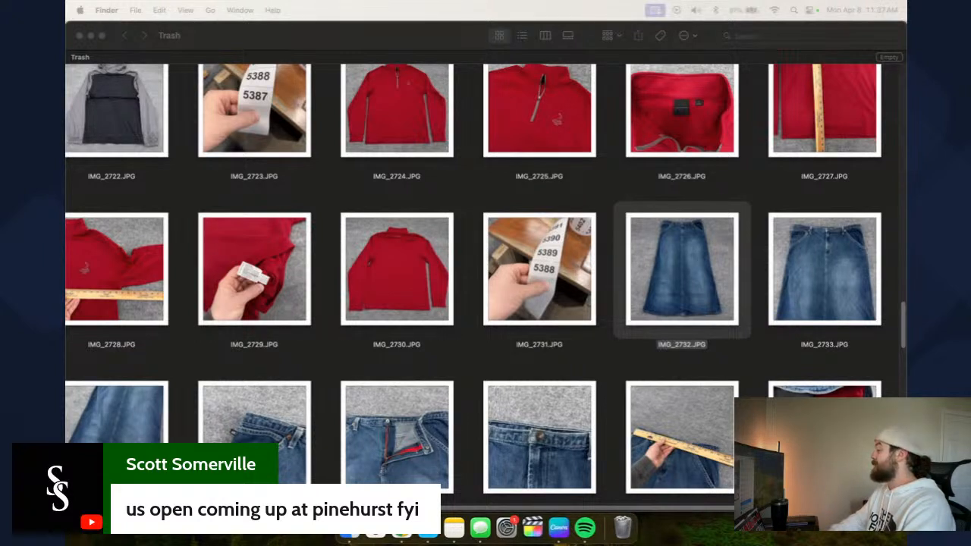
- Resume the Dunning Golf Pullover draft in the eBay drafts, set its price to $29.95 and save the draft
{"action": "left_click", "coordinate": [91, 36]}
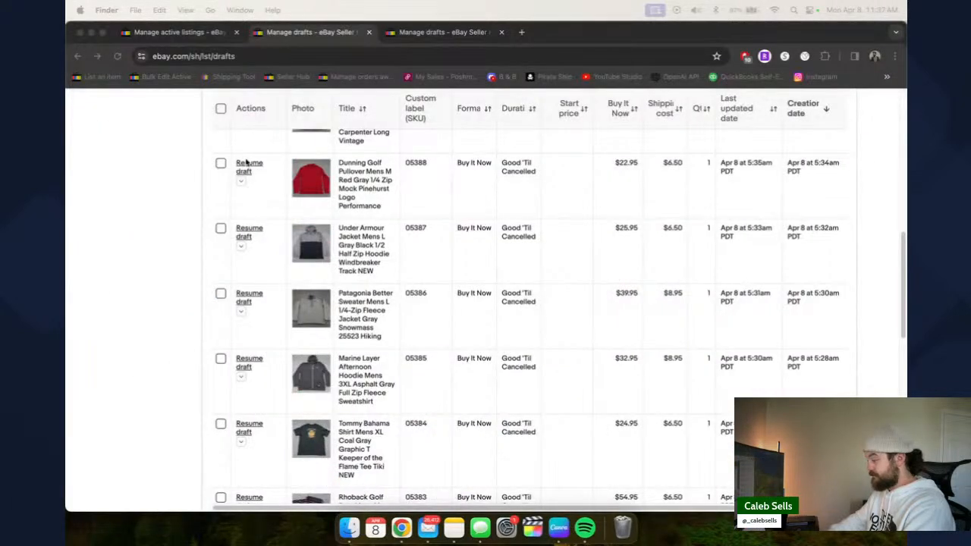
{"action": "left_click", "coordinate": [245, 166]}
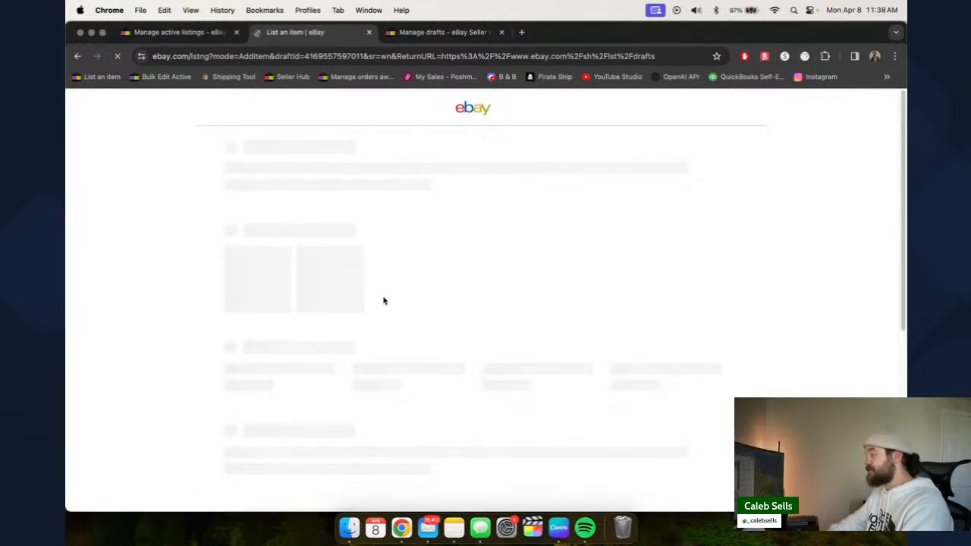
{"action": "scroll", "coordinate": [383, 301], "scroll_direction": "down", "scroll_amount": 20}
{"action": "scroll", "coordinate": [384, 301], "scroll_direction": "down", "scroll_amount": 20}
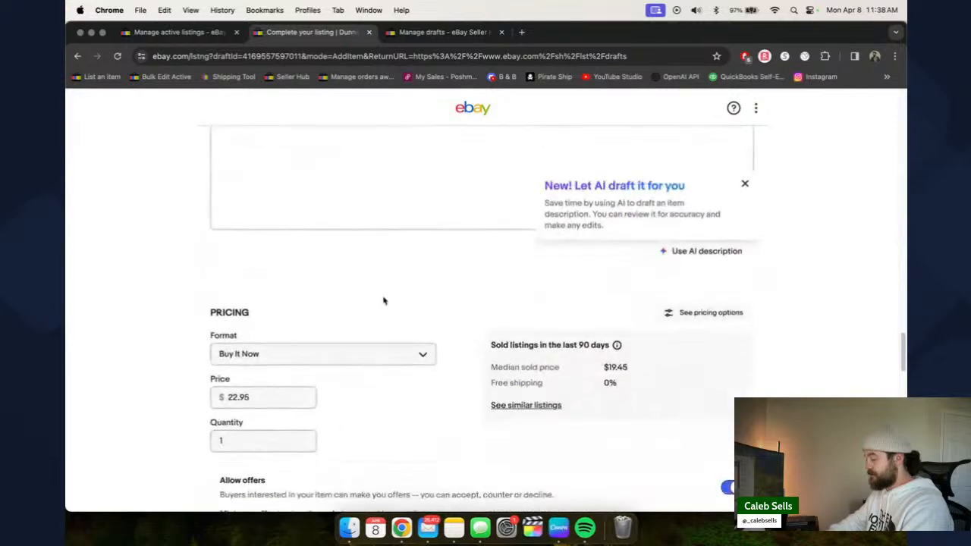
{"action": "left_click_drag", "start_coordinate": [253, 397], "coordinate": [217, 397]}
{"action": "type", "text": "29.95"}
{"action": "left_click", "coordinate": [339, 406]}
{"action": "scroll", "coordinate": [338, 404], "scroll_direction": "down", "scroll_amount": 15}
{"action": "left_click", "coordinate": [472, 328]}
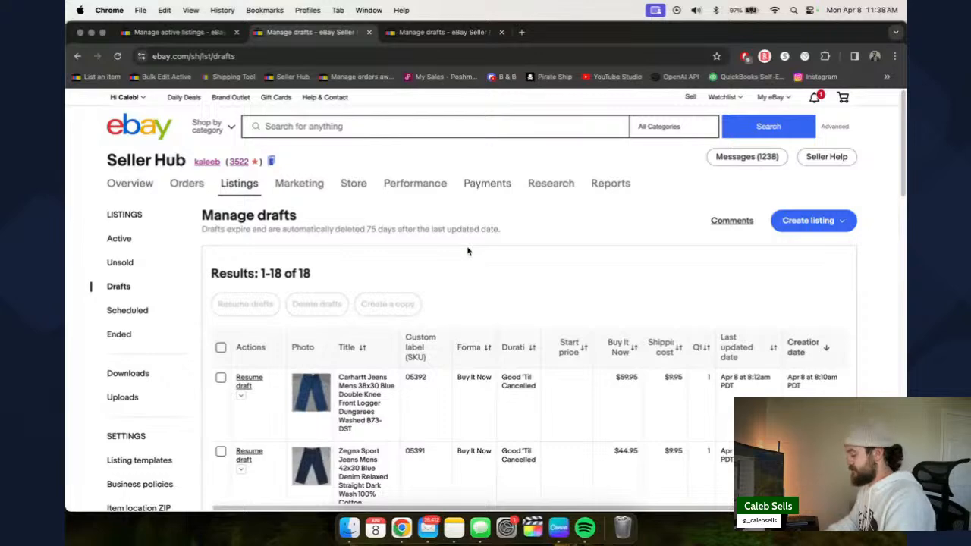
{"action": "scroll", "coordinate": [451, 354], "scroll_direction": "down", "scroll_amount": 10}
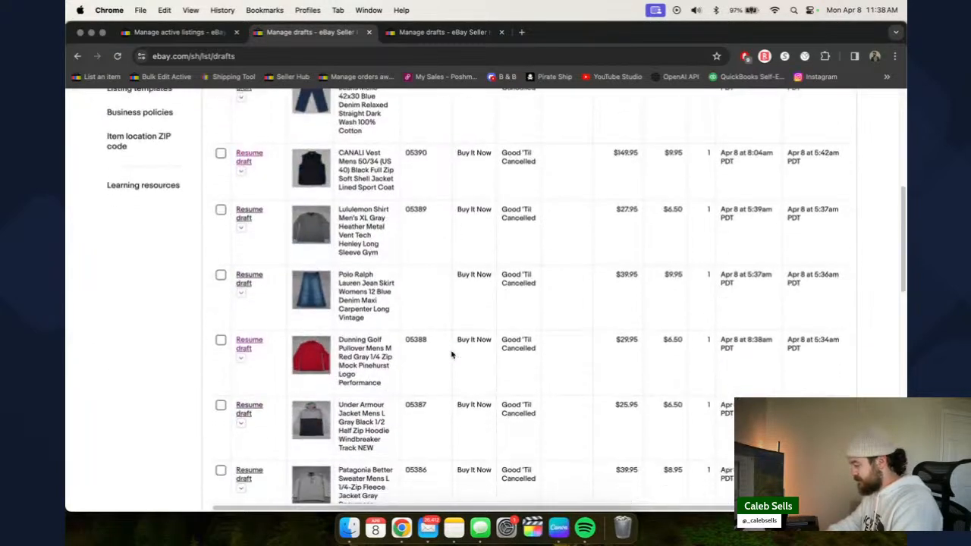
- Reopen the Trash, preview the denim skirt's front in IMG_2732.JPG and magnify its waistband button in IMG_2737.JPG, closing each preview
{"action": "left_click", "coordinate": [622, 527]}
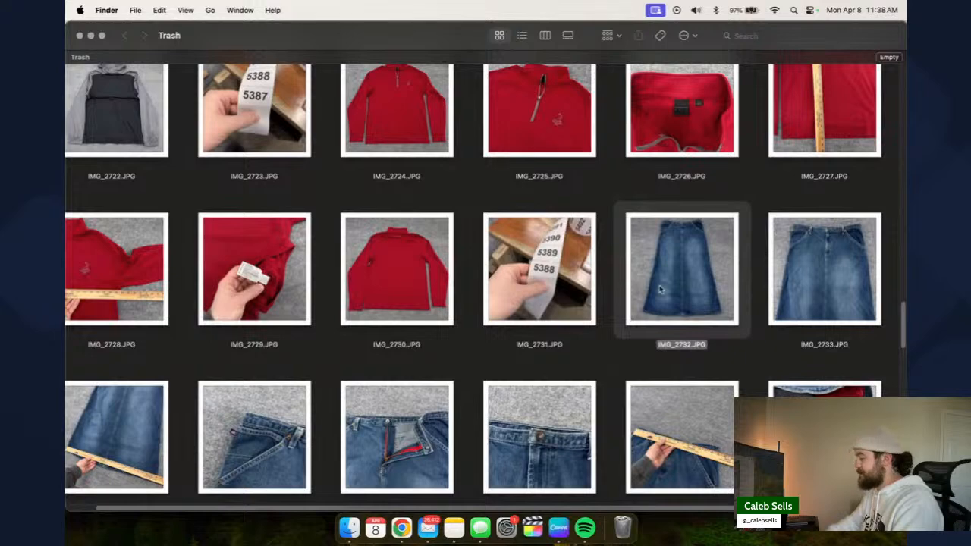
{"action": "key", "text": "space"}
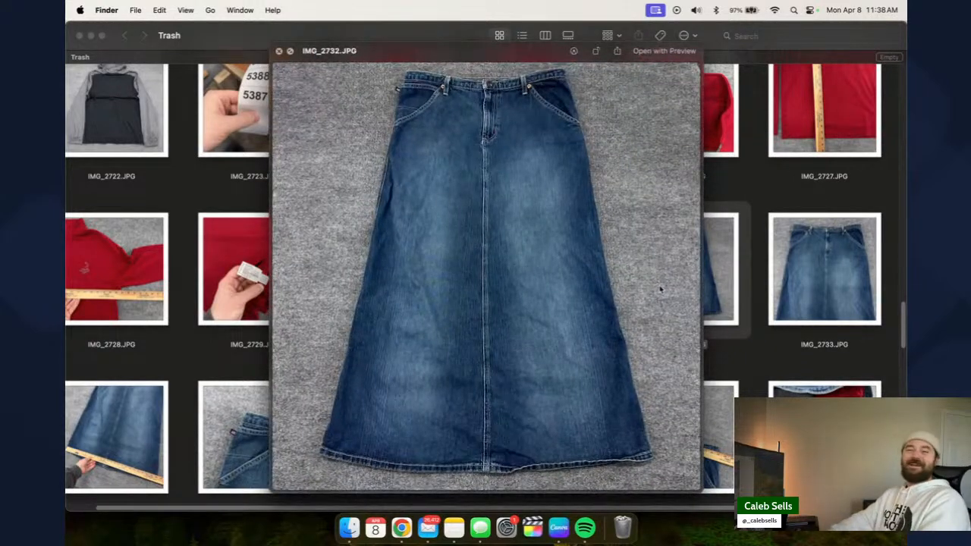
{"action": "key", "text": "space"}
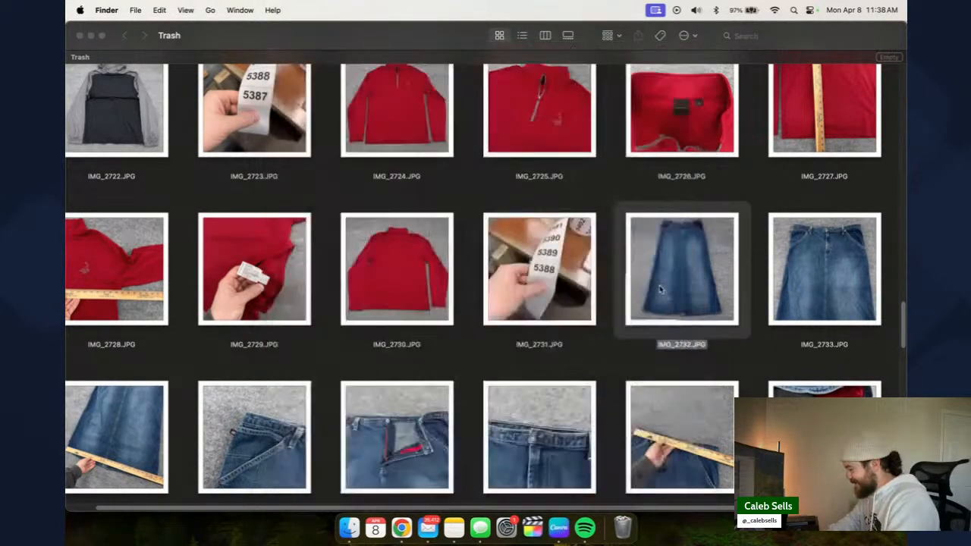
{"action": "left_click", "coordinate": [570, 404]}
{"action": "key", "text": "space"}
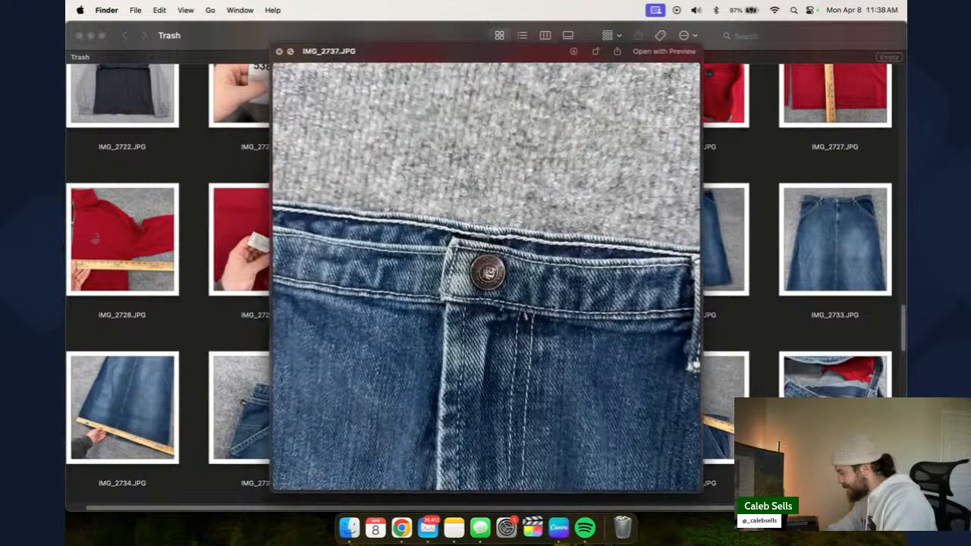
{"action": "scroll", "coordinate": [495, 278], "scroll_direction": "up", "scroll_amount": 3}
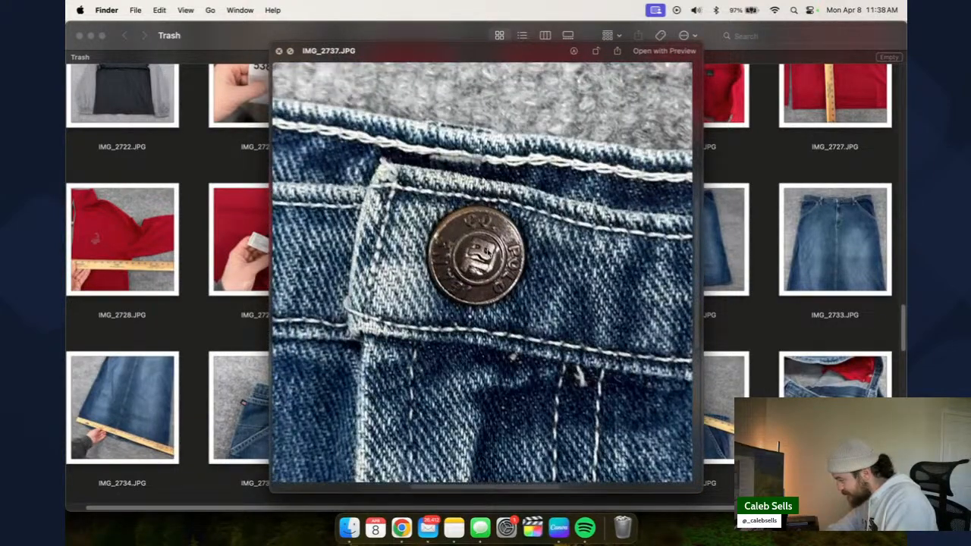
{"action": "key", "text": "space"}
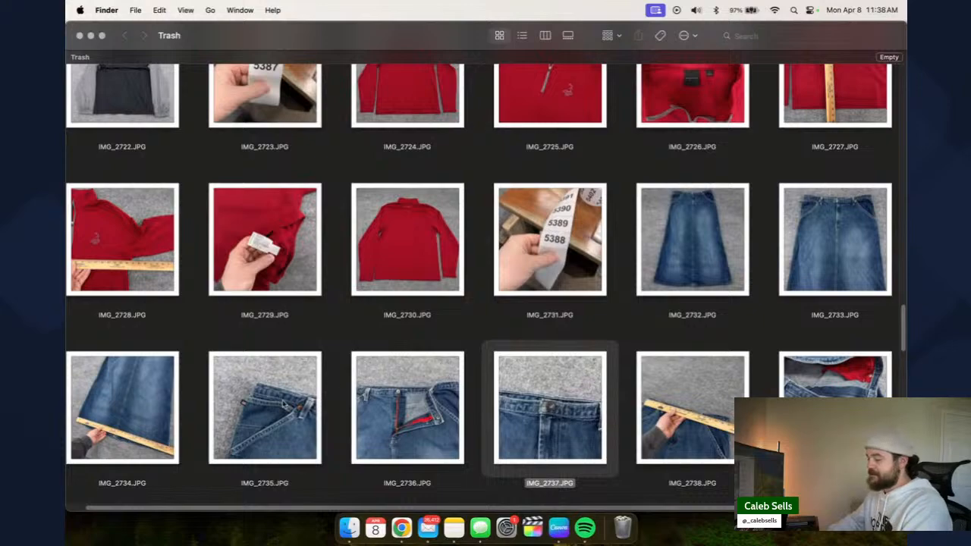
- Preview the denim skirt's front pocket in IMG_2735.JPG and its back pockets in IMG_2741.JPG, closing each preview
{"action": "key", "text": "Left"}
{"action": "key", "text": "Left"}
{"action": "key", "text": "space"}
{"action": "key", "text": "space"}
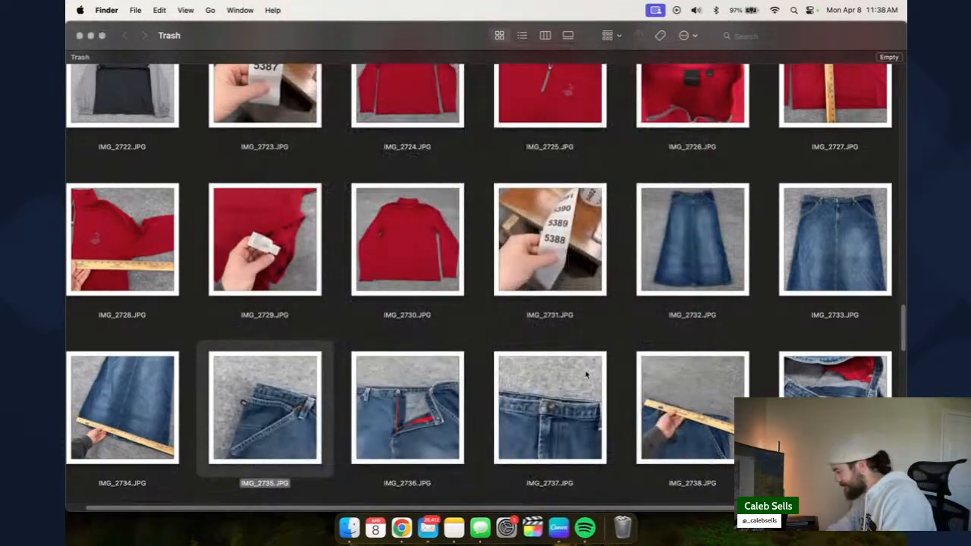
{"action": "scroll", "coordinate": [582, 373], "scroll_direction": "down", "scroll_amount": 5}
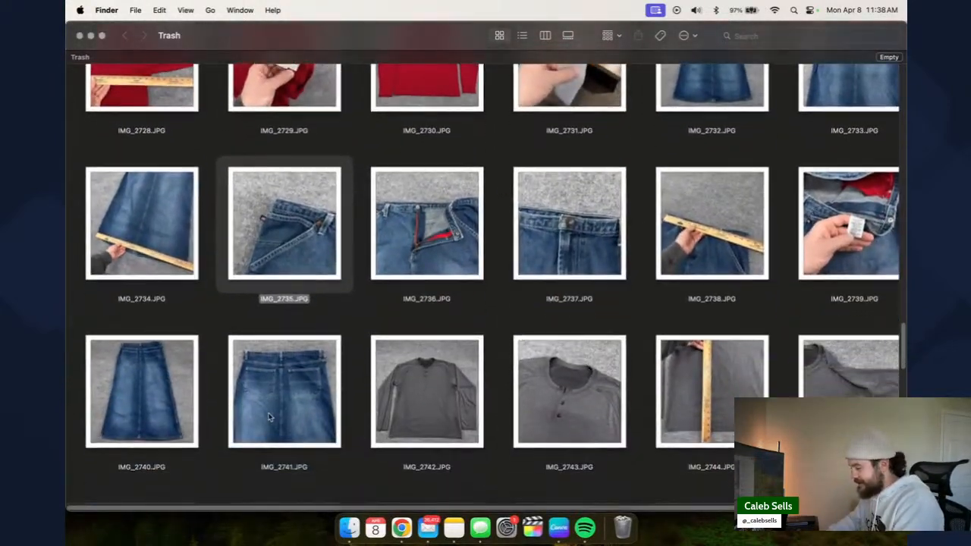
{"action": "left_click", "coordinate": [277, 403]}
{"action": "key", "text": "space"}
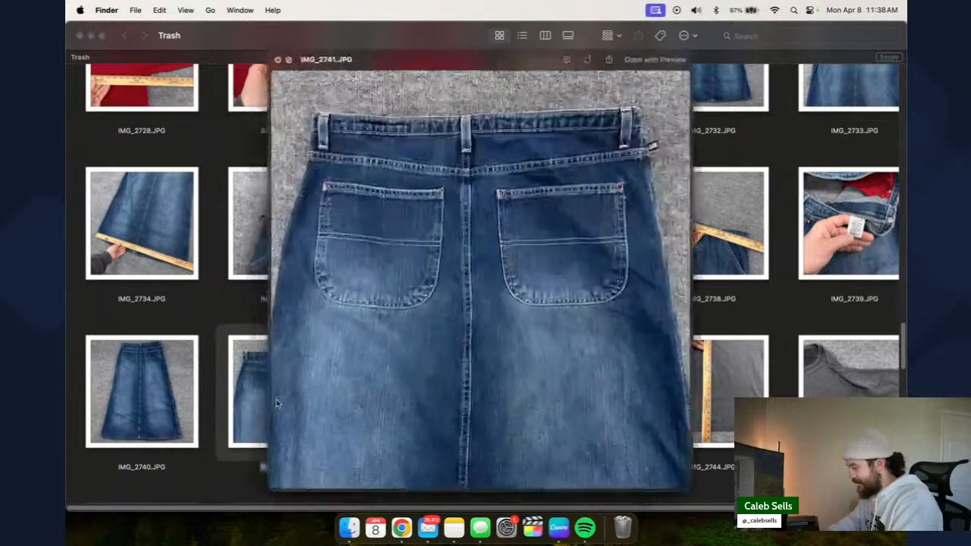
{"action": "key", "text": "space"}
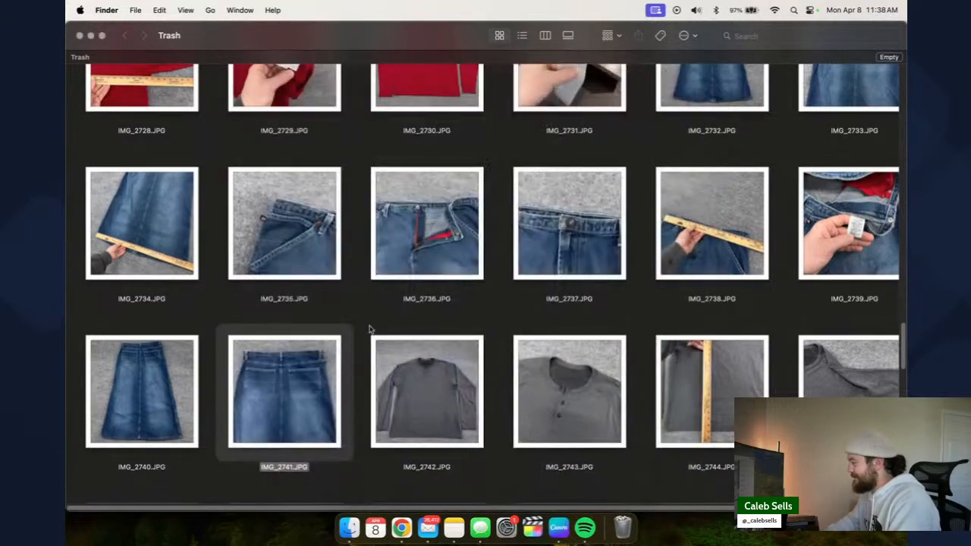
- Preview the denim skirt's inner care tag in IMG_2739.JPG to read its size and style, closing the preview
{"action": "left_click", "coordinate": [818, 240]}
{"action": "key", "text": "space"}
{"action": "key", "text": "space"}
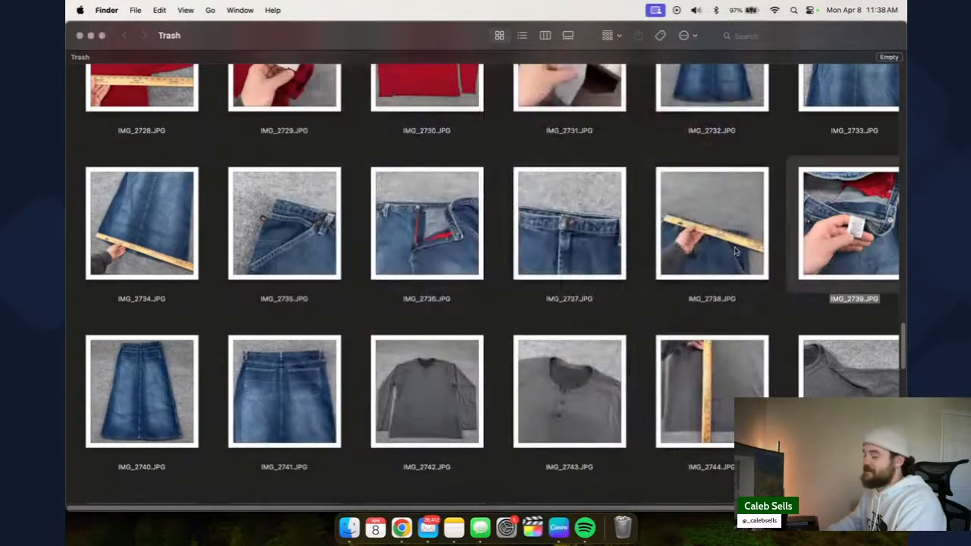
{"action": "key", "text": "space"}
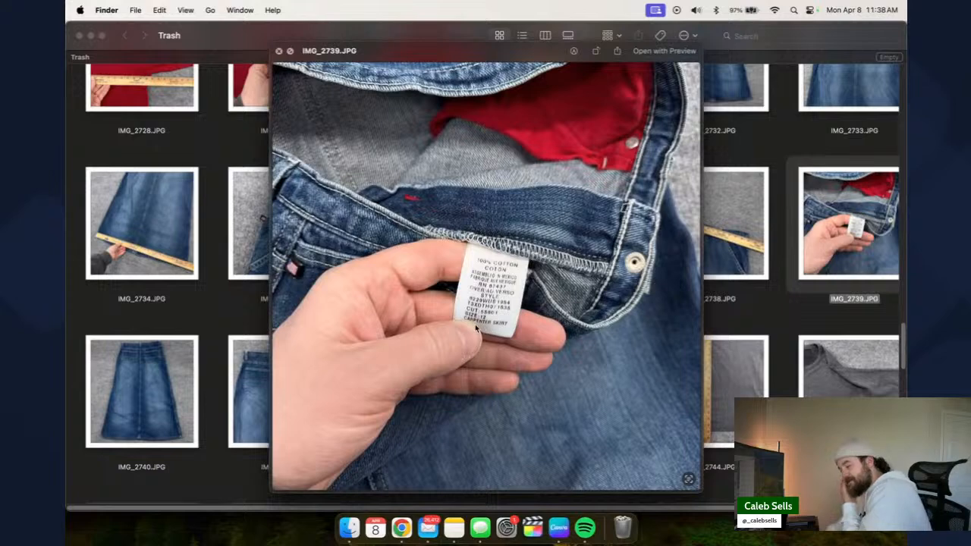
{"action": "key", "text": "space"}
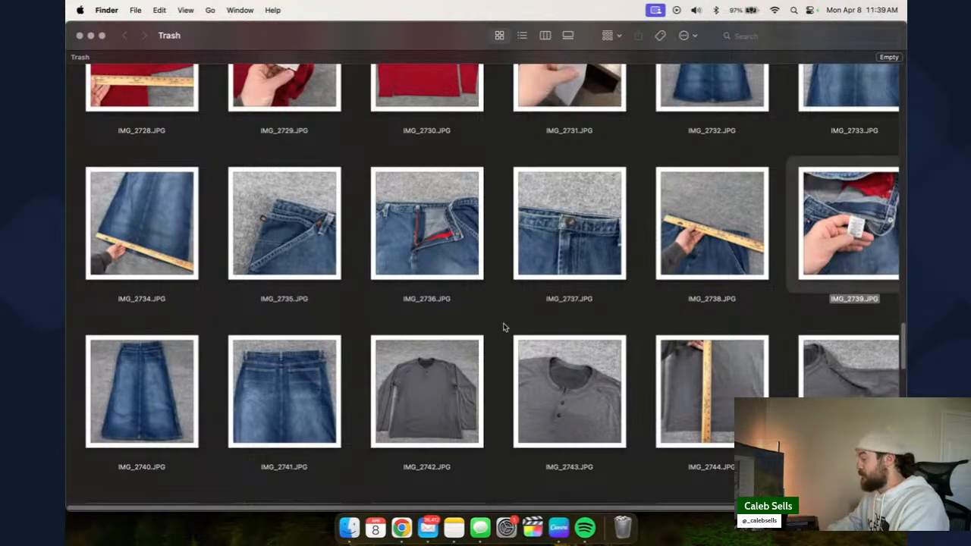
- Find the gray henley photos in the Trash and preview its collar in IMG_2743.JPG and full front in IMG_2742.JPG, closing the preview
{"action": "scroll", "coordinate": [493, 316], "scroll_direction": "down", "scroll_amount": 3}
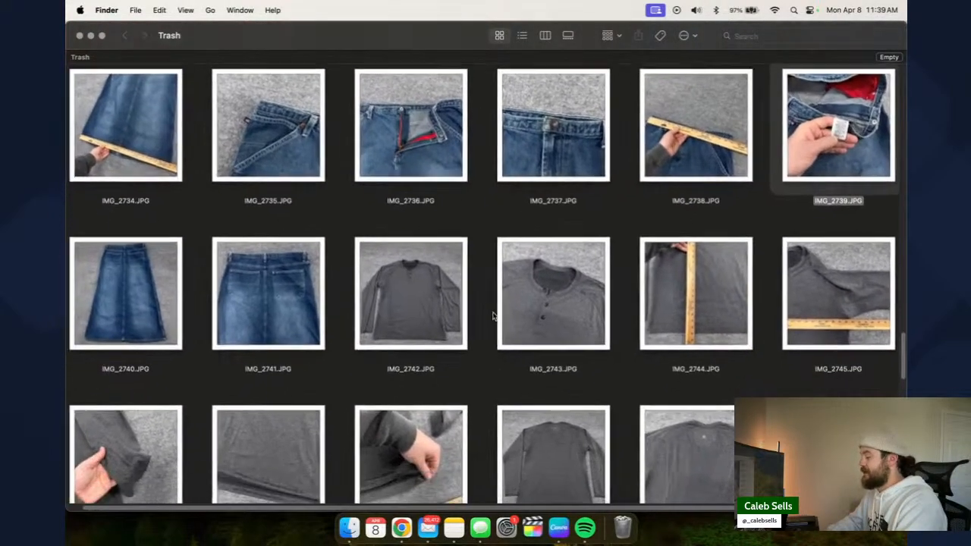
{"action": "scroll", "coordinate": [493, 316], "scroll_direction": "down", "scroll_amount": 3}
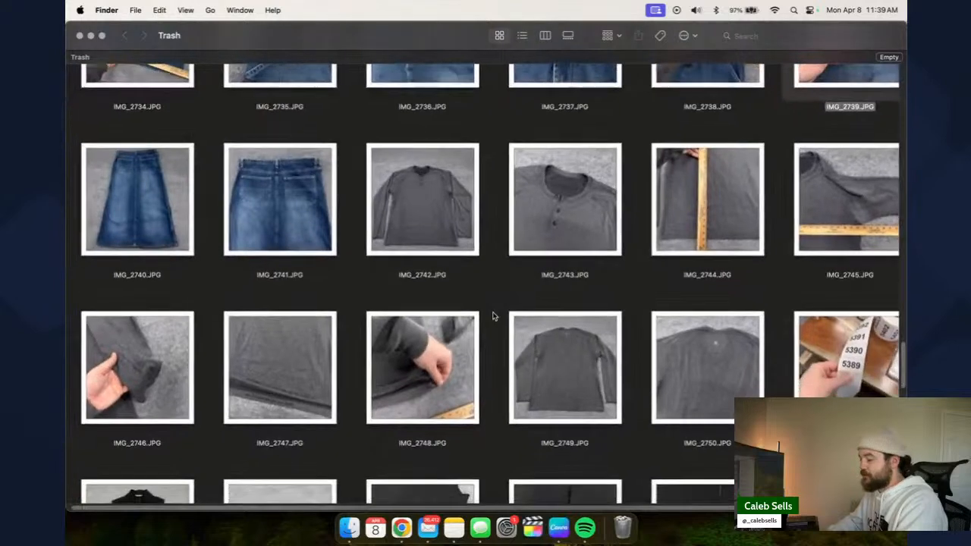
{"action": "scroll", "coordinate": [493, 316], "scroll_direction": "left", "scroll_amount": 1}
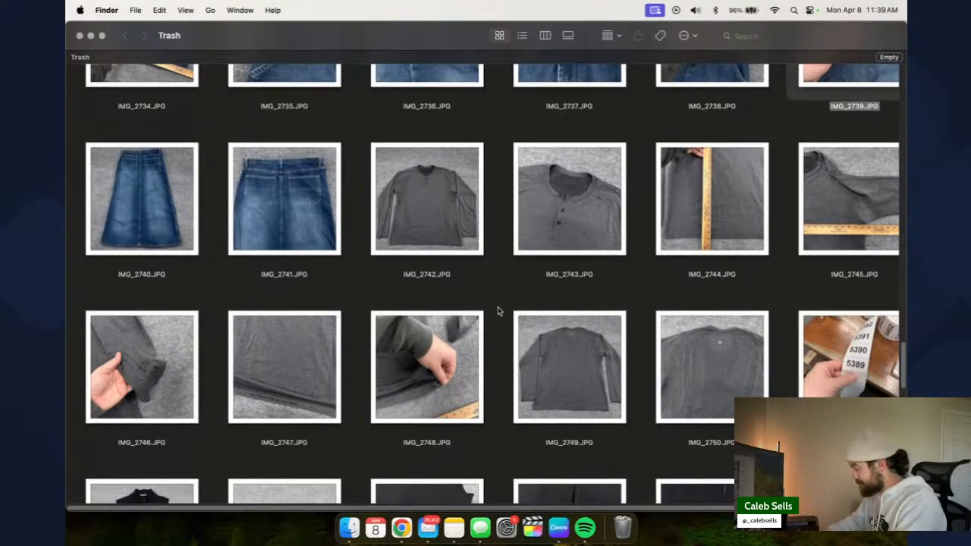
{"action": "scroll", "coordinate": [496, 312], "scroll_direction": "down", "scroll_amount": 1}
{"action": "left_click", "coordinate": [543, 242]}
{"action": "key", "text": "space"}
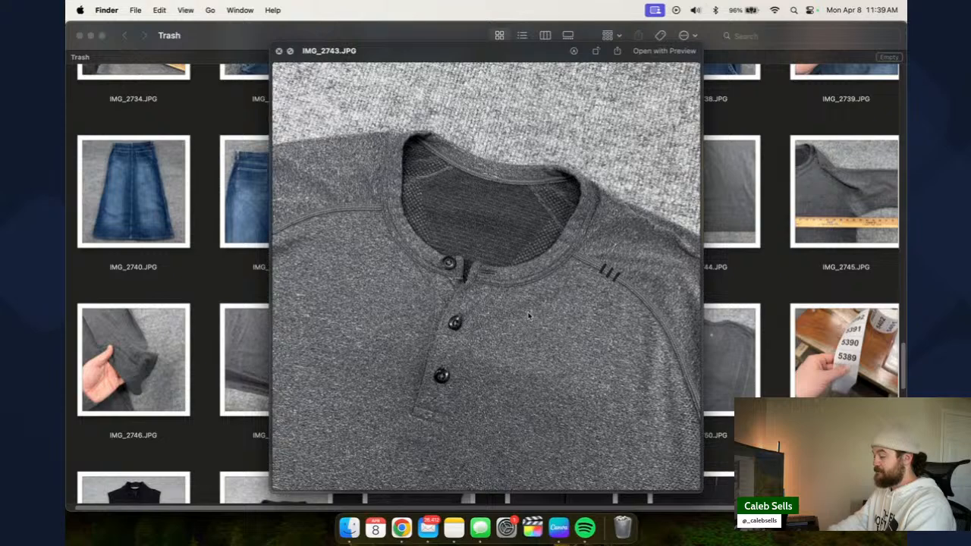
{"action": "key", "text": "space"}
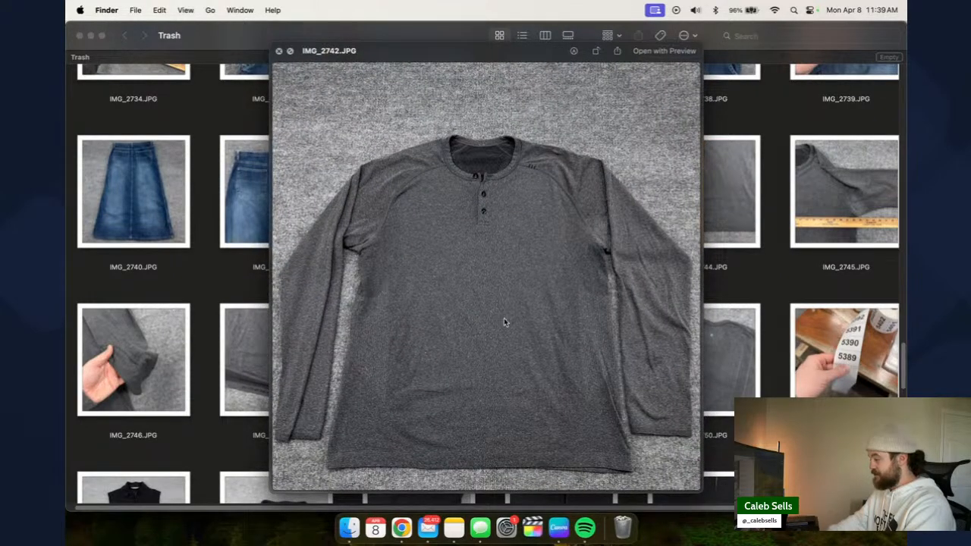
{"action": "key", "text": "space"}
- Preview the henley's printed hem in IMG_2747.JPG, rotate it through a full turn to read both lines, and close the preview
{"action": "left_click", "coordinate": [298, 370]}
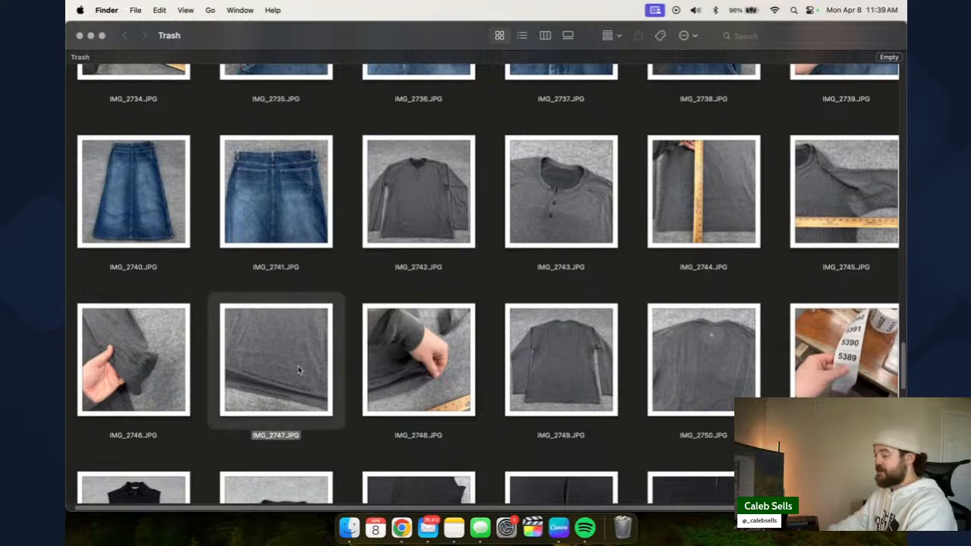
{"action": "key", "text": "space"}
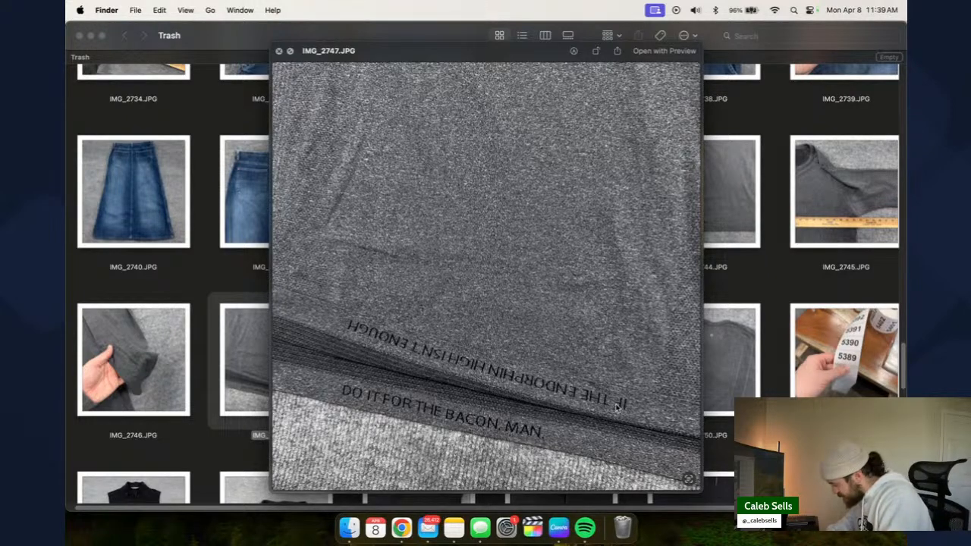
{"action": "left_click", "coordinate": [595, 51]}
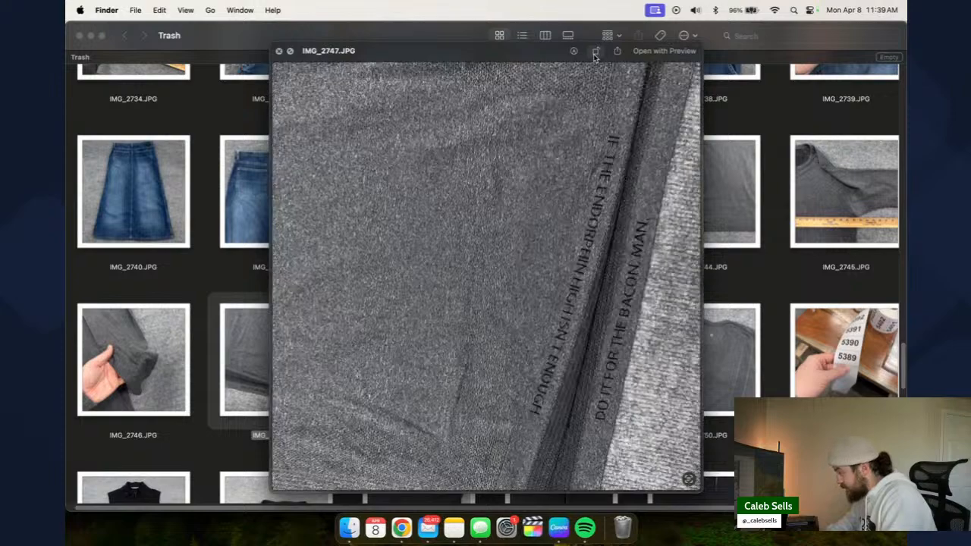
{"action": "left_click", "coordinate": [594, 52]}
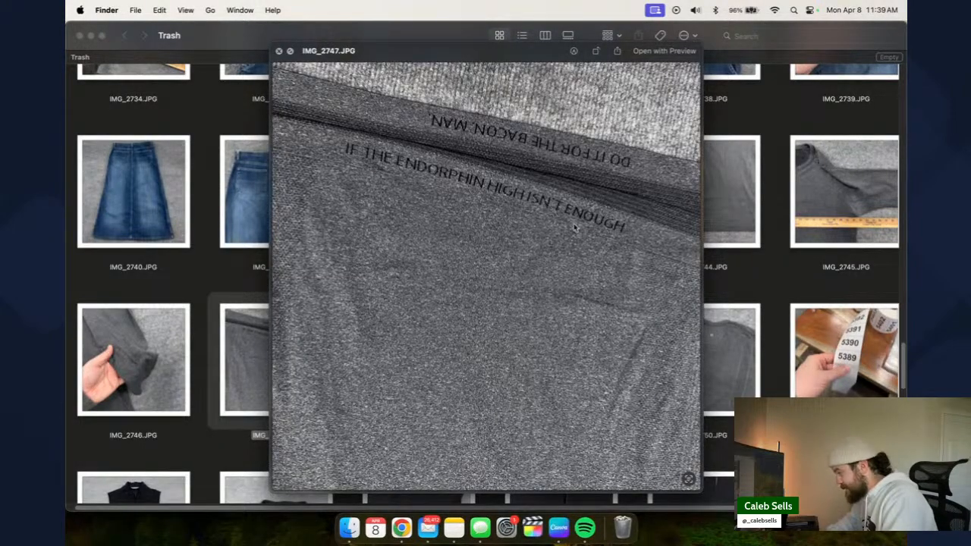
{"action": "left_click", "coordinate": [595, 51]}
{"action": "left_click", "coordinate": [596, 51]}
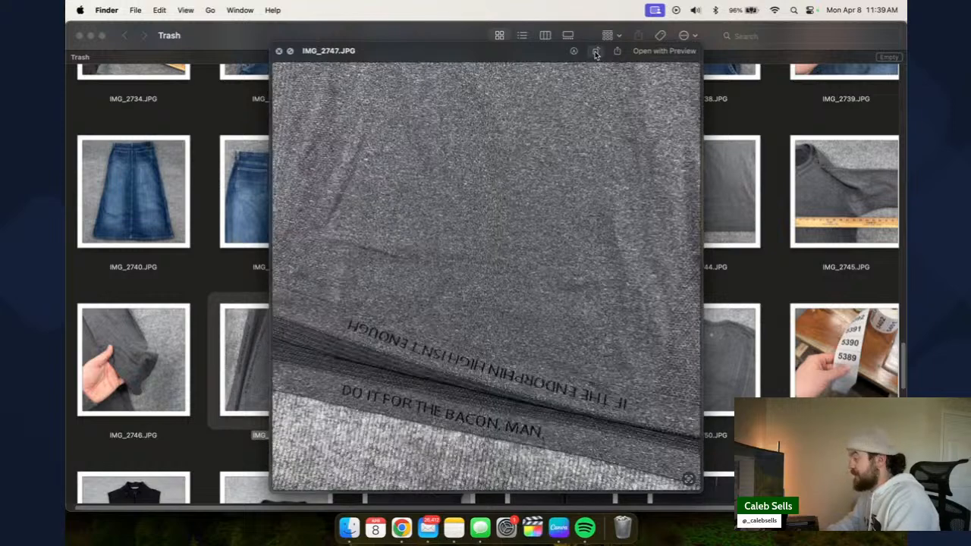
{"action": "left_click", "coordinate": [278, 51]}
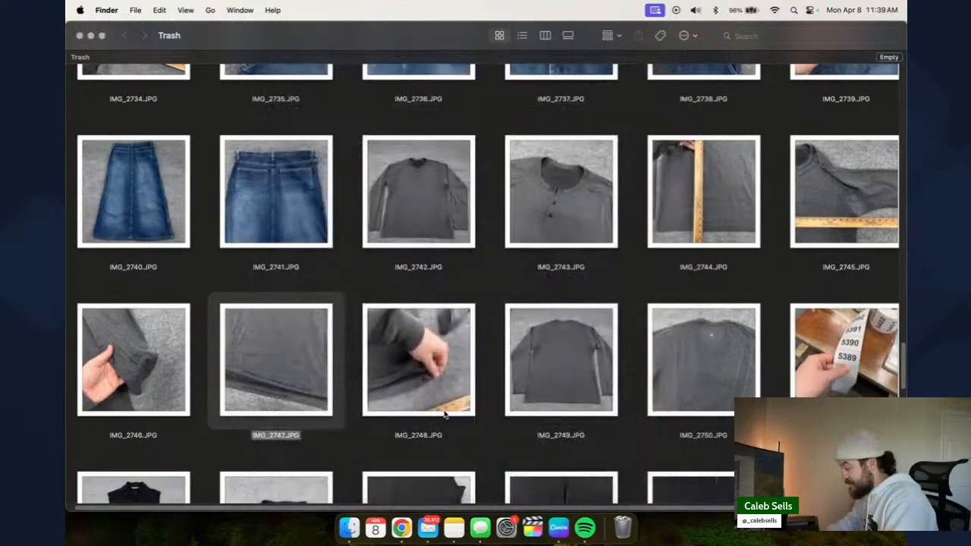
- Preview the henley's size marking in IMG_2748.JPG and its sleeve cuff in IMG_2746.JPG, closing each preview
{"action": "left_click", "coordinate": [445, 388]}
{"action": "key", "text": "space"}
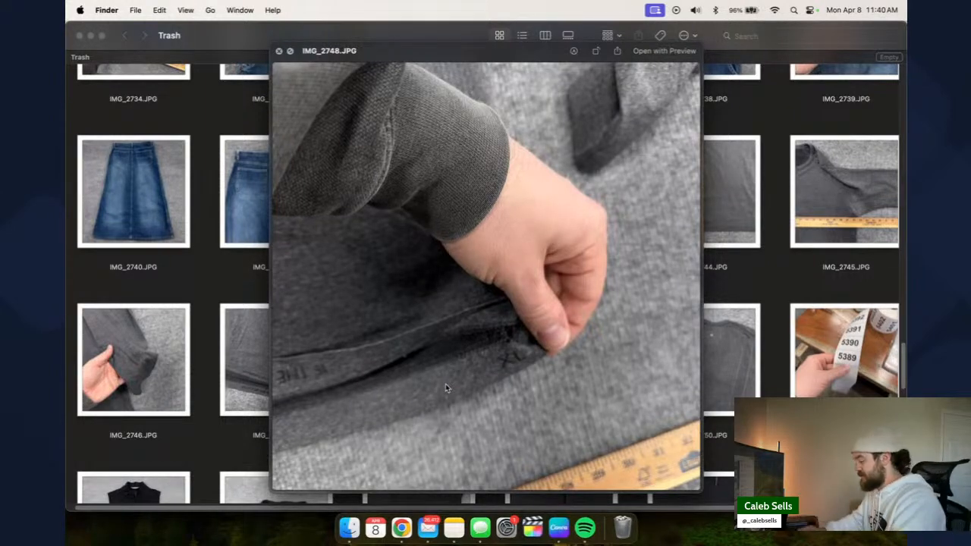
{"action": "key", "text": "space"}
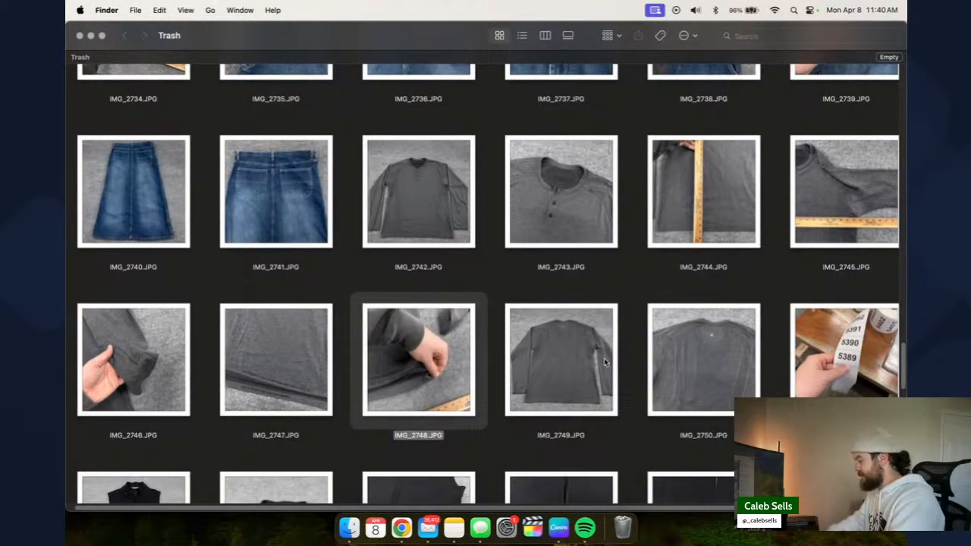
{"action": "left_click", "coordinate": [154, 370]}
{"action": "key", "text": "space"}
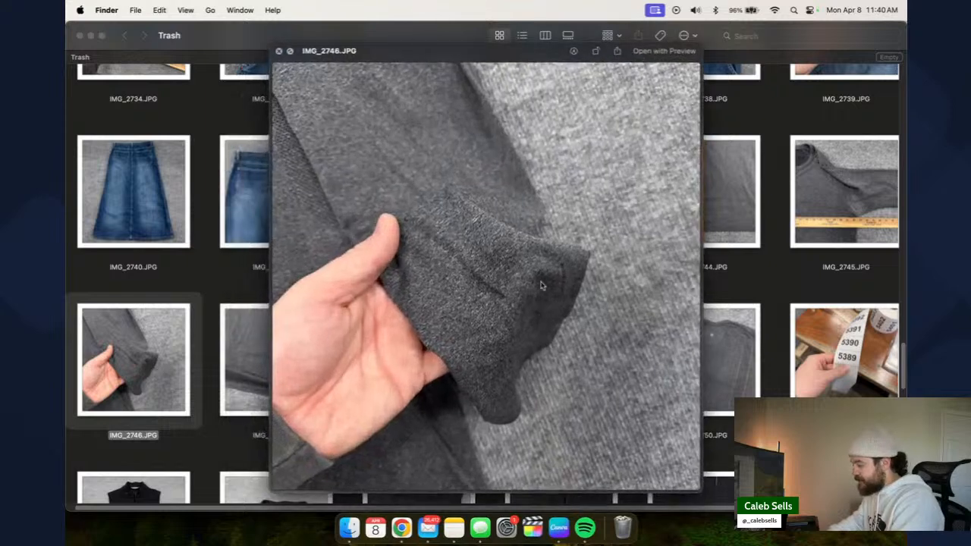
{"action": "key", "text": "space"}
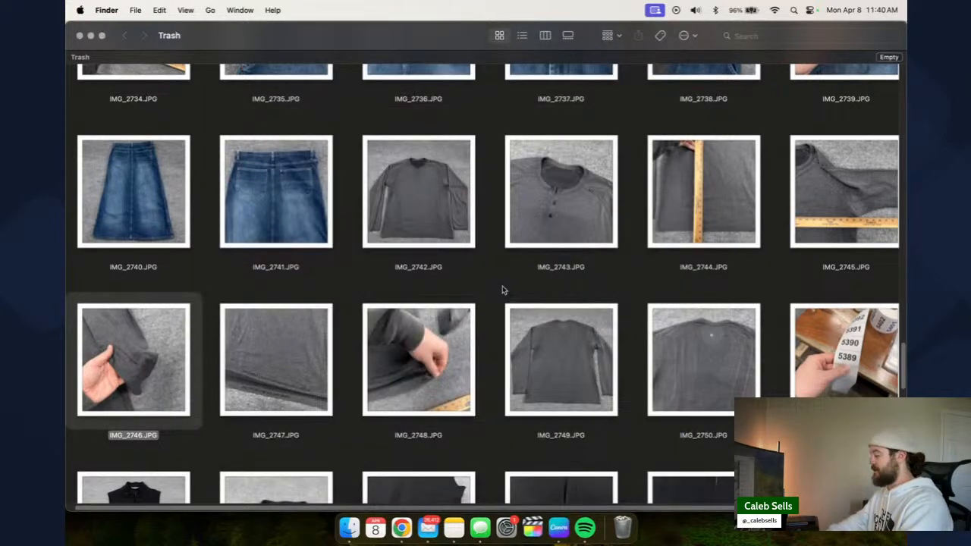
- Put the Trash window away, check the Lululemon Shirt row in the eBay drafts and dismiss the expired-offer notification
{"action": "left_click", "coordinate": [90, 36]}
{"action": "scroll", "coordinate": [429, 340], "scroll_direction": "down", "scroll_amount": 1}
{"action": "scroll", "coordinate": [429, 327], "scroll_direction": "up", "scroll_amount": 2}
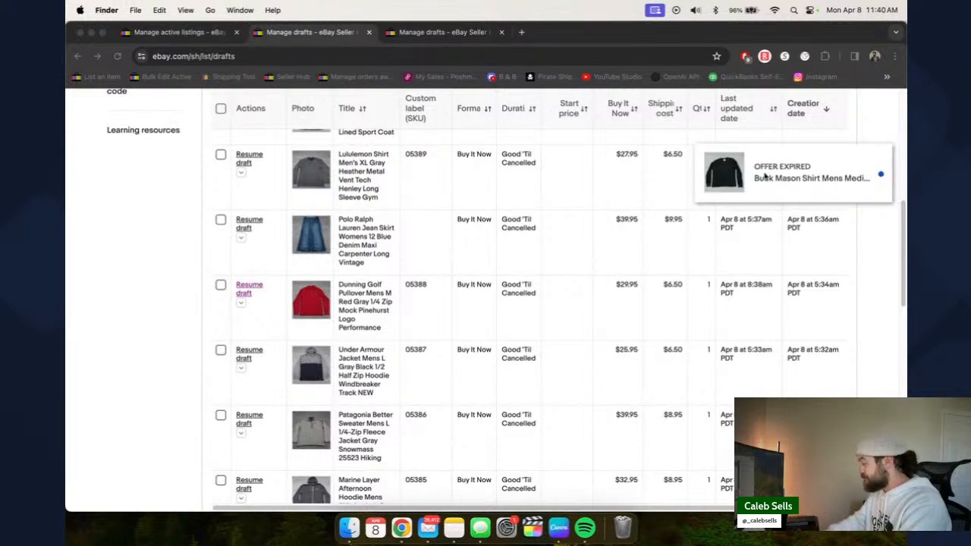
{"action": "left_click", "coordinate": [765, 177]}
{"action": "left_click", "coordinate": [882, 154]}
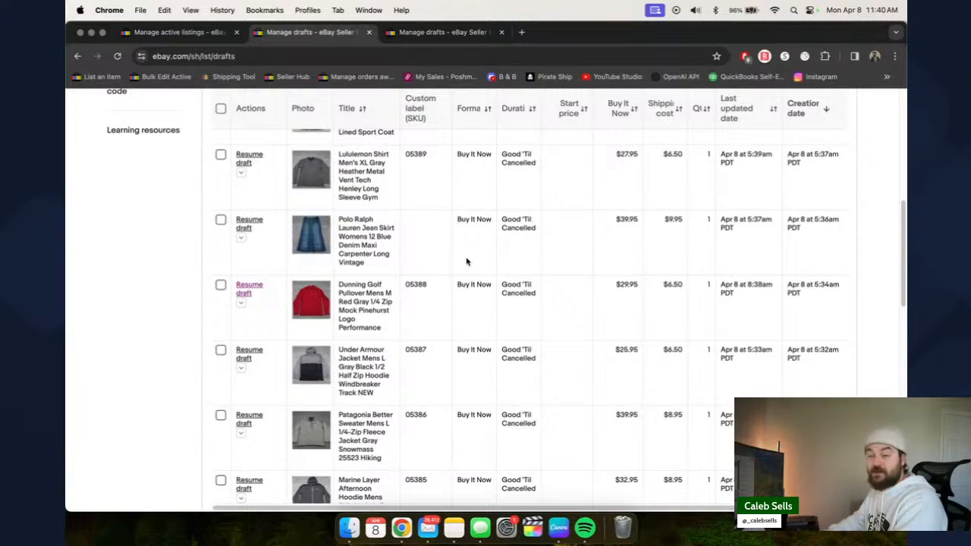
- Find the black vest photos in the Trash and preview its front in IMG_2752.JPG and collar in IMG_2753.JPG, closing each preview
{"action": "left_click", "coordinate": [622, 527]}
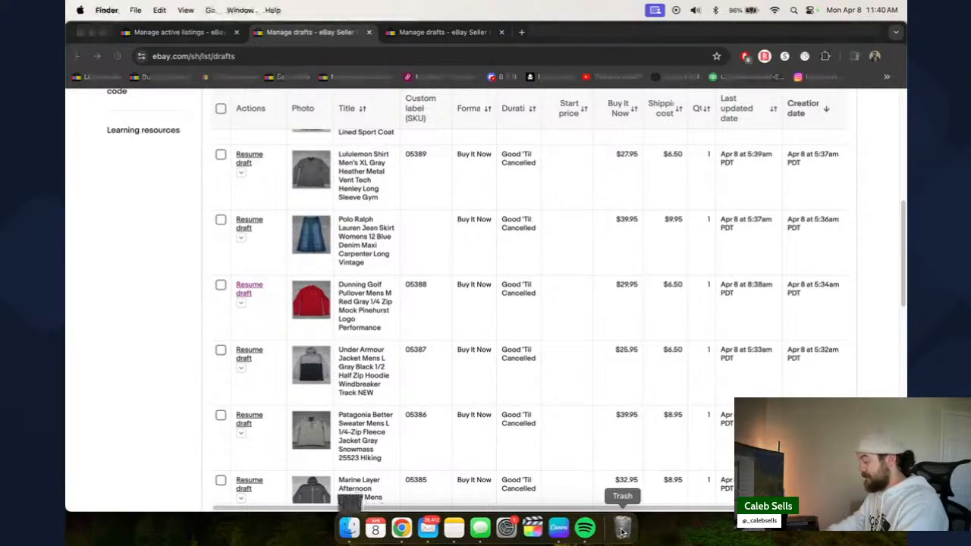
{"action": "scroll", "coordinate": [562, 360], "scroll_direction": "down", "scroll_amount": 10}
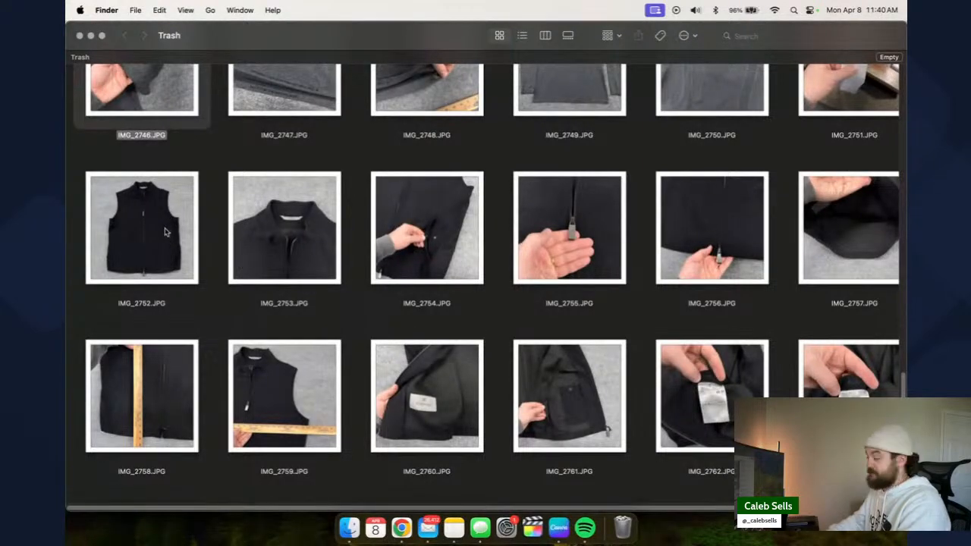
{"action": "left_click", "coordinate": [165, 227]}
{"action": "key", "text": "space"}
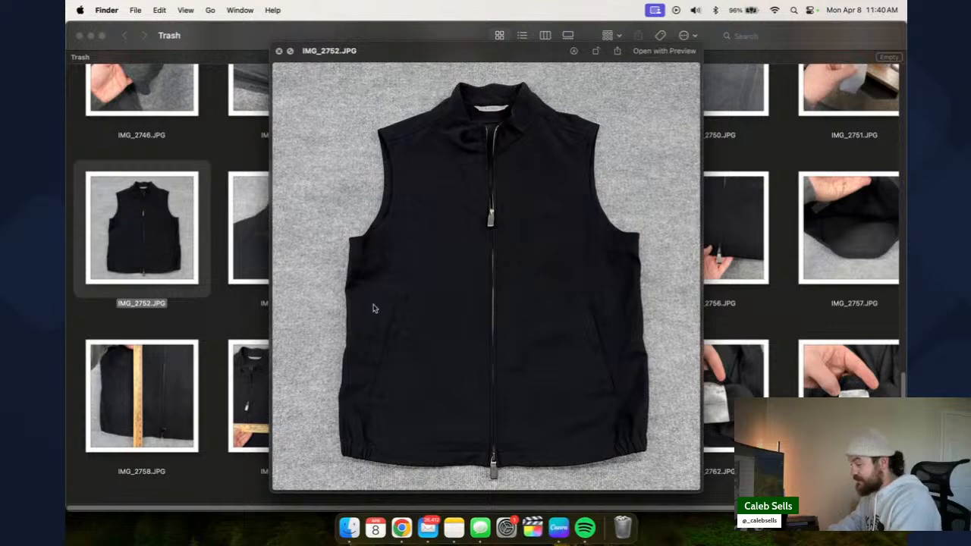
{"action": "key", "text": "space"}
{"action": "key", "text": "Right"}
{"action": "key", "text": "space"}
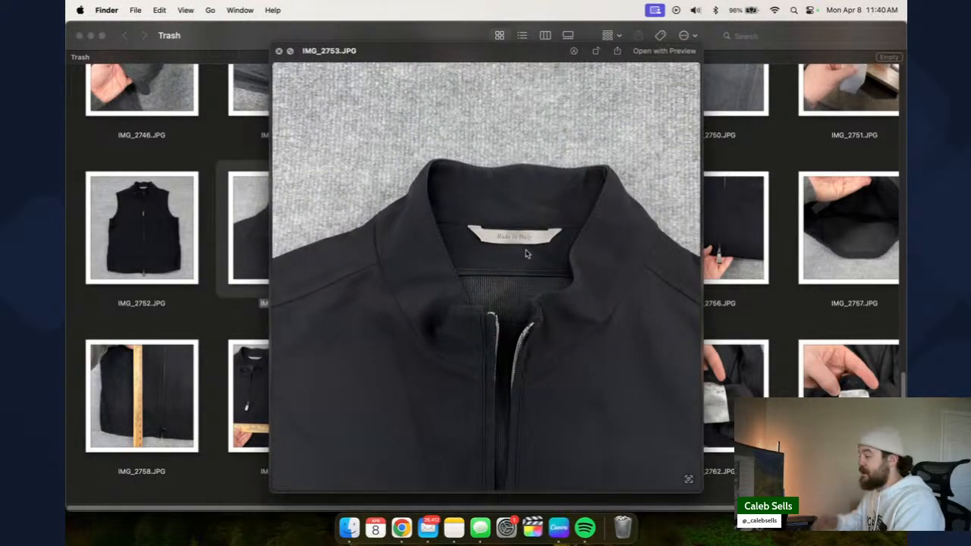
{"action": "key", "text": "space"}
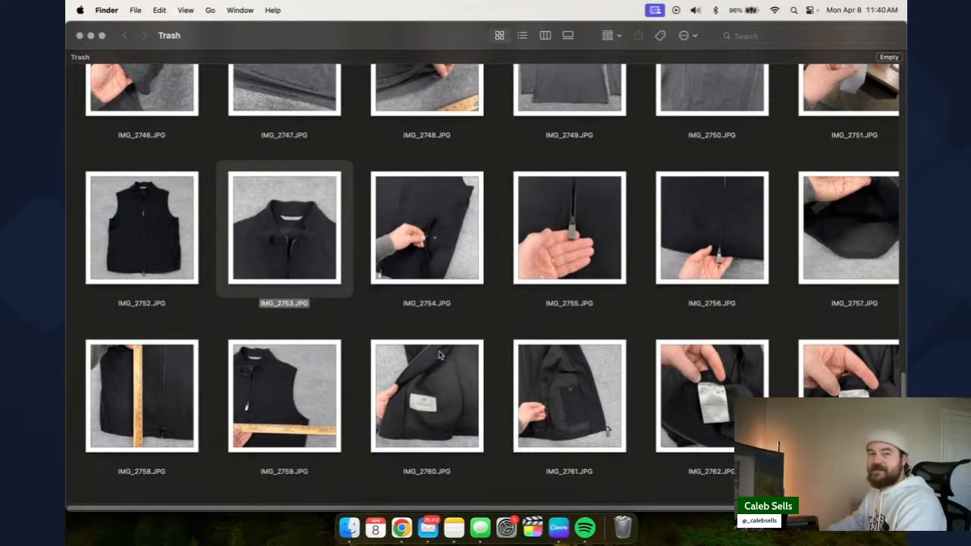
- Preview the vest's inner brand label in IMG_2760.JPG and its size tag in IMG_2763.JPG, closing each preview
{"action": "left_click", "coordinate": [446, 396]}
{"action": "key", "text": "space"}
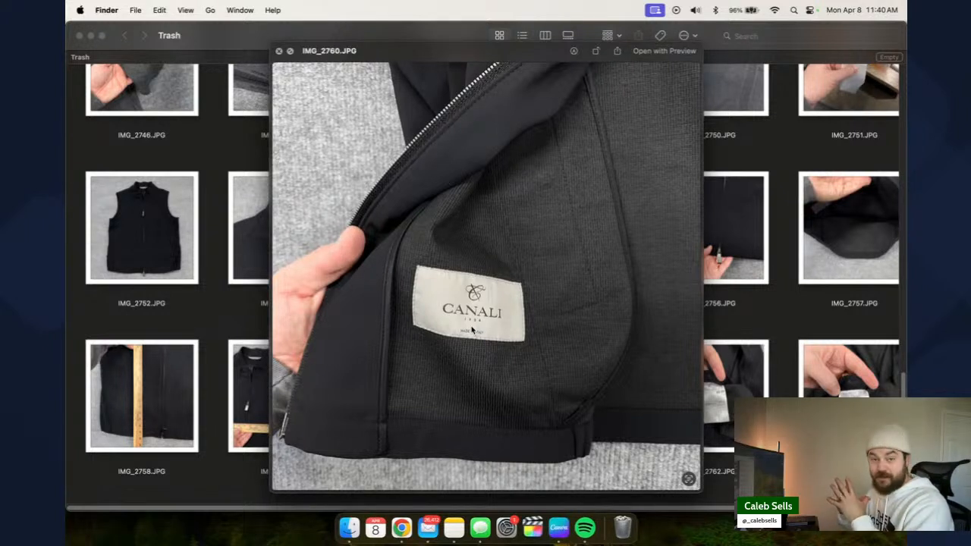
{"action": "key", "text": "space"}
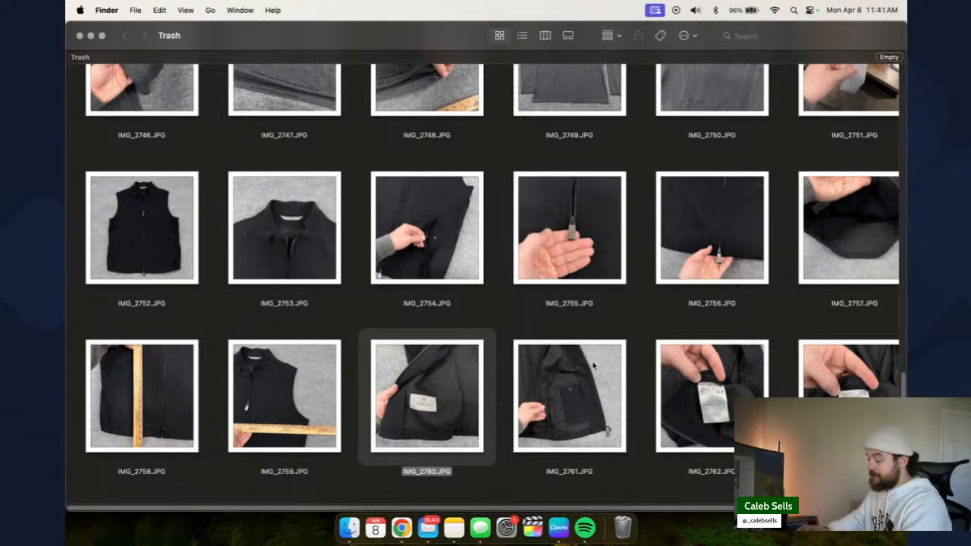
{"action": "key", "text": "Right"}
{"action": "key", "text": "Right"}
{"action": "key", "text": "Right"}
{"action": "key", "text": "space"}
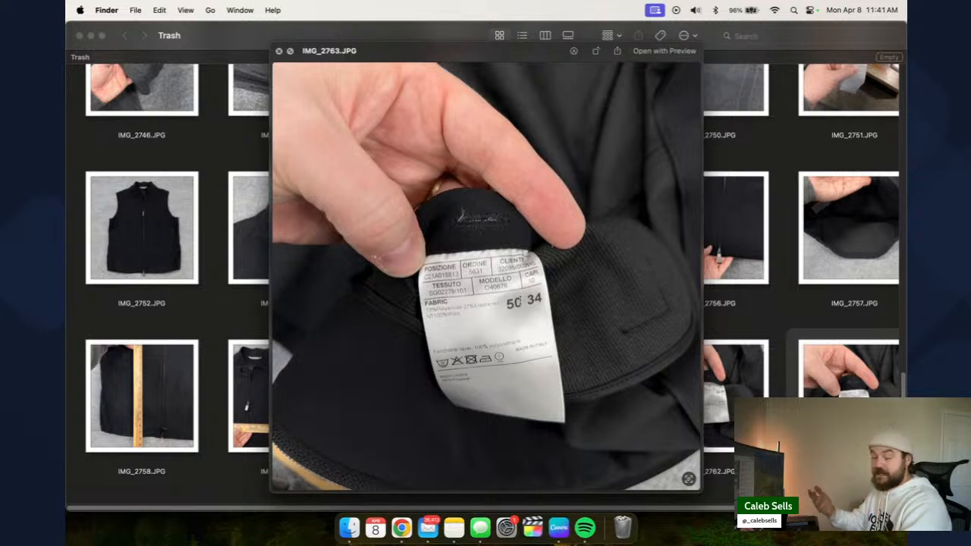
{"action": "key", "text": "space"}
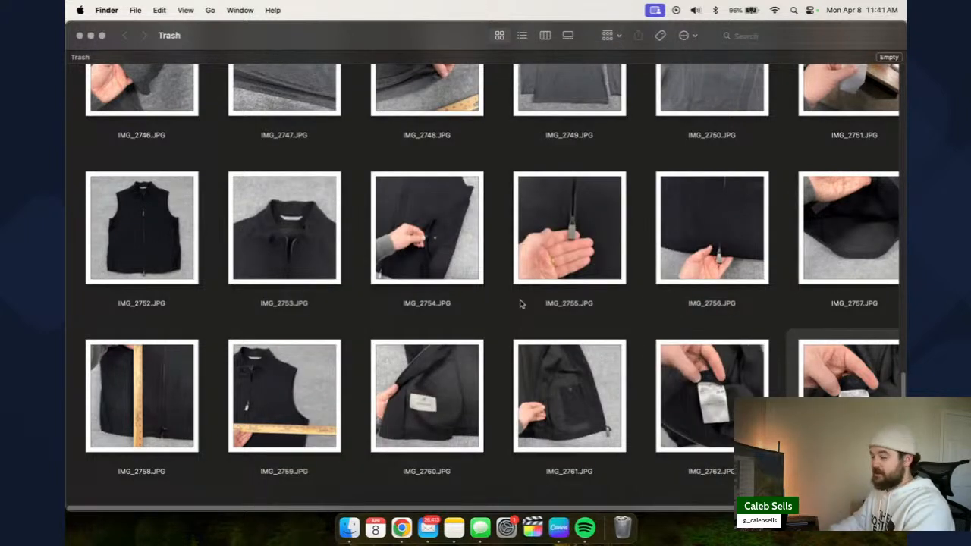
- Put the Trash window away and check the CANALI Vest row in the eBay drafts
{"action": "scroll", "coordinate": [450, 328], "scroll_direction": "down", "scroll_amount": 3}
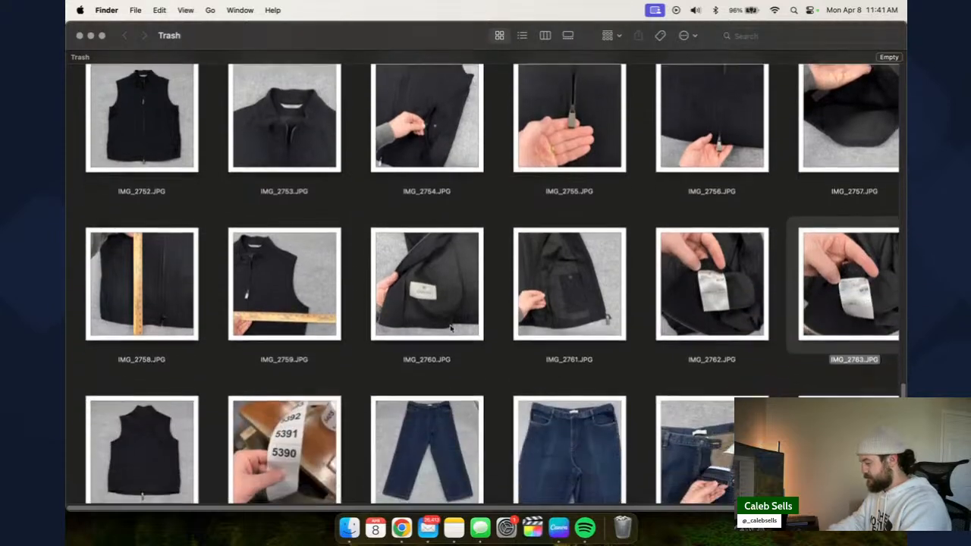
{"action": "left_click", "coordinate": [90, 35]}
{"action": "scroll", "coordinate": [433, 220], "scroll_direction": "up", "scroll_amount": 2}
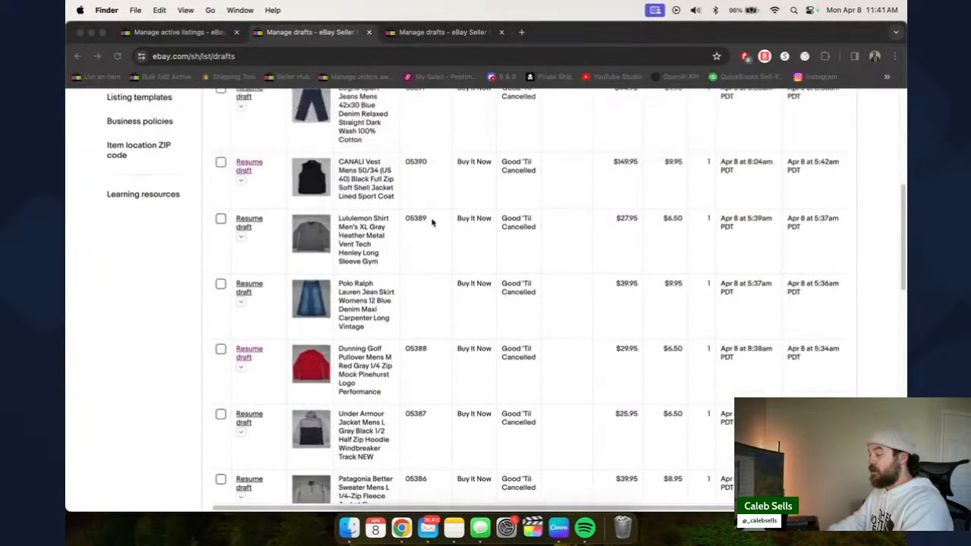
{"action": "scroll", "coordinate": [432, 222], "scroll_direction": "down", "scroll_amount": 2}
{"action": "scroll", "coordinate": [397, 178], "scroll_direction": "up", "scroll_amount": 2}
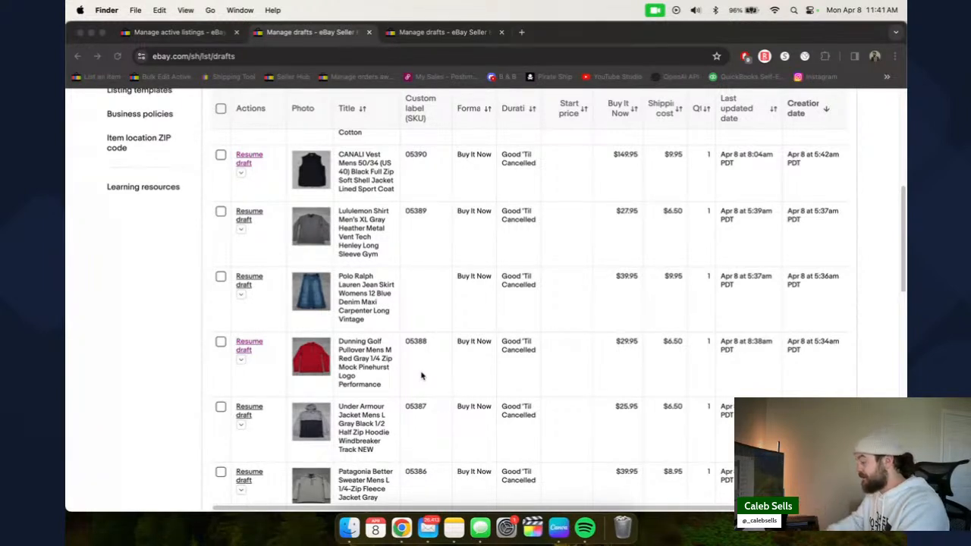
- Find the dark blue jeans photos in the Trash and preview the waistband label in IMG_2769.JPG, closing the preview
{"action": "left_click", "coordinate": [621, 527]}
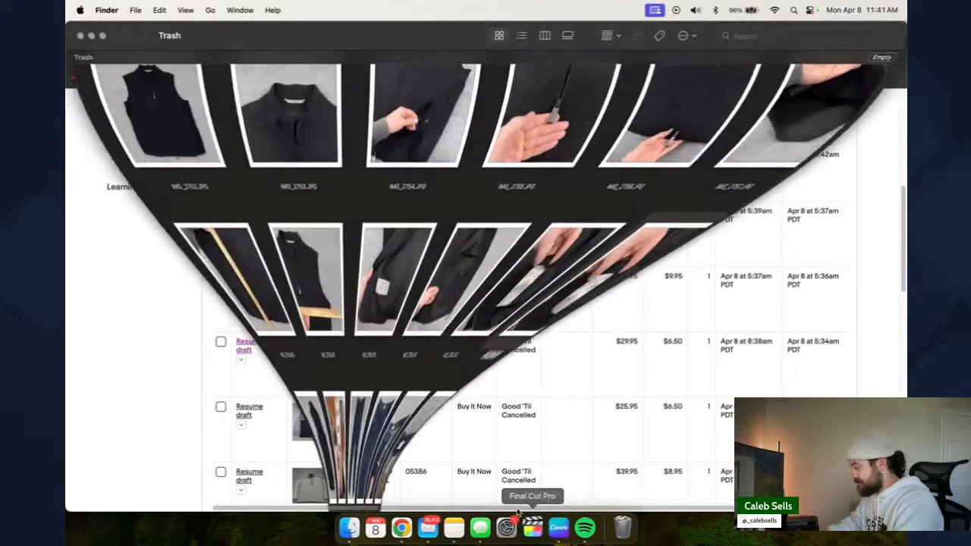
{"action": "scroll", "coordinate": [436, 347], "scroll_direction": "down", "scroll_amount": 2}
{"action": "scroll", "coordinate": [436, 347], "scroll_direction": "down", "scroll_amount": 5}
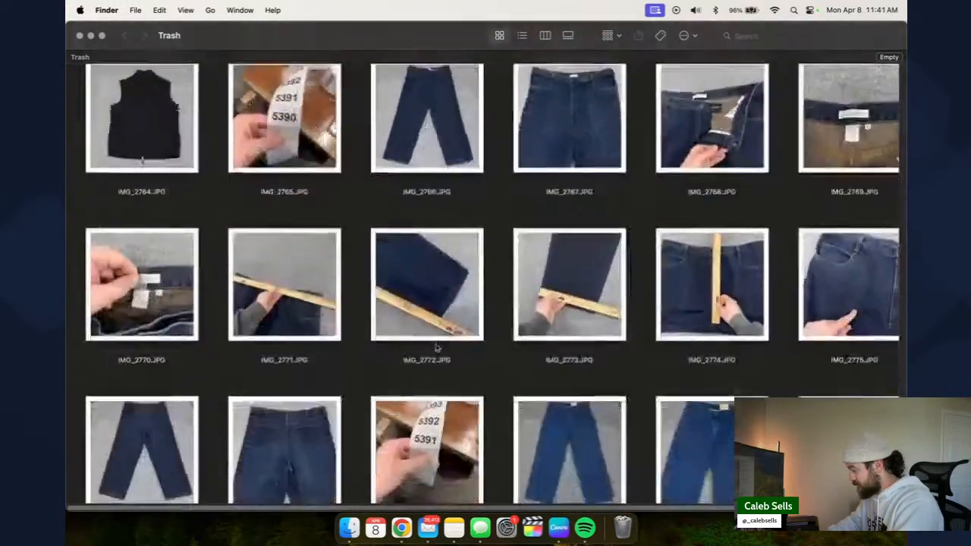
{"action": "scroll", "coordinate": [436, 347], "scroll_direction": "up", "scroll_amount": 2}
{"action": "scroll", "coordinate": [436, 347], "scroll_direction": "down", "scroll_amount": 1}
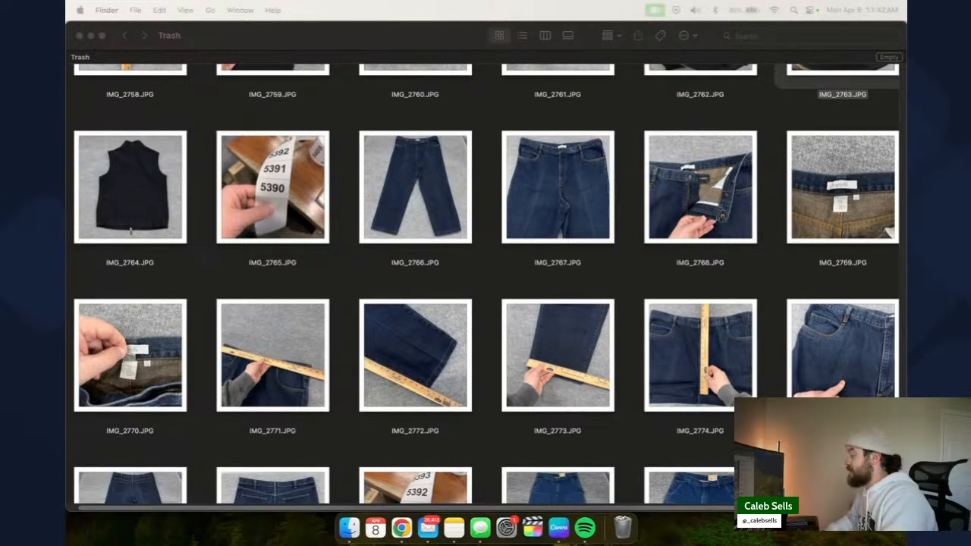
{"action": "left_click", "coordinate": [866, 255]}
{"action": "key", "text": "space"}
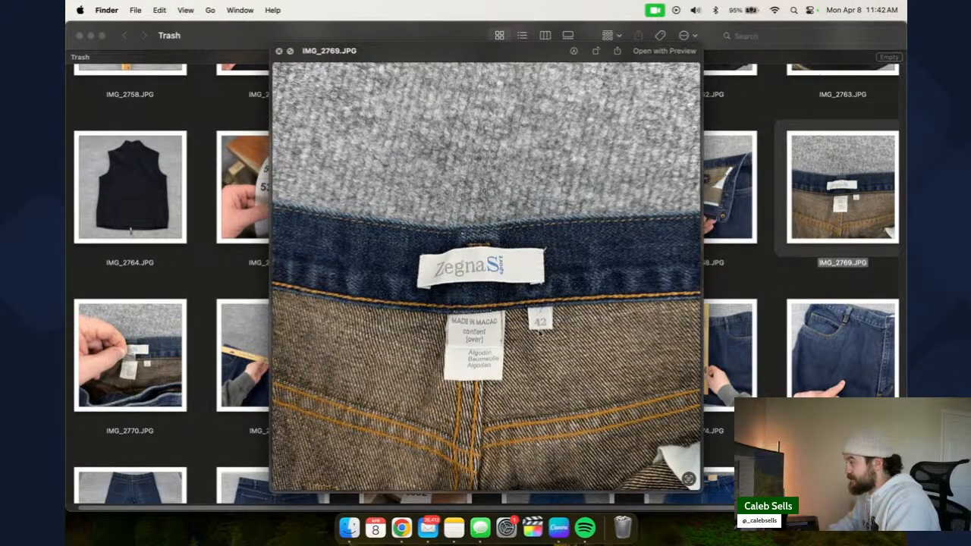
{"action": "key", "text": "space"}
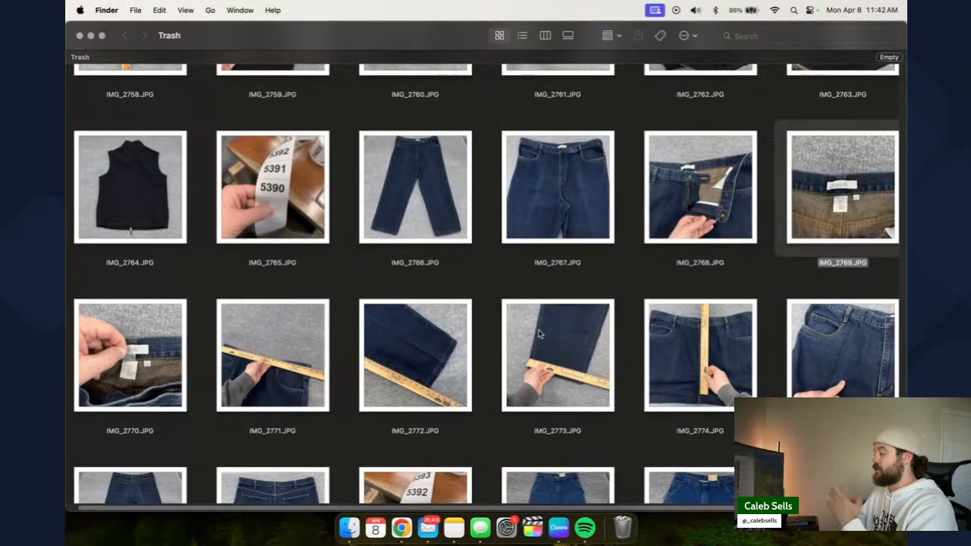
- Preview the jeans' inner tag in IMG_2770.JPG and the full front in IMG_2766.JPG, closing each preview
{"action": "left_click", "coordinate": [152, 383]}
{"action": "key", "text": "space"}
{"action": "key", "text": "space"}
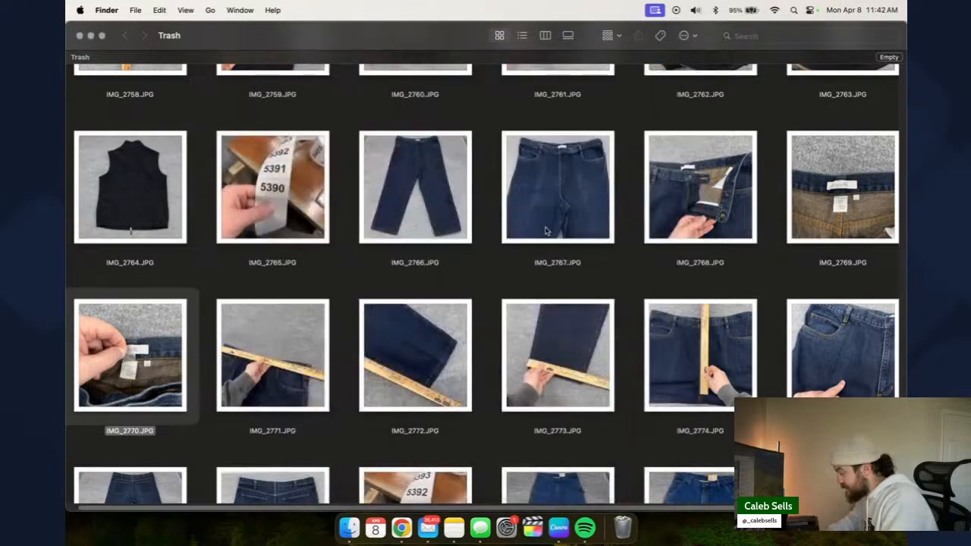
{"action": "left_click", "coordinate": [389, 208]}
{"action": "key", "text": "space"}
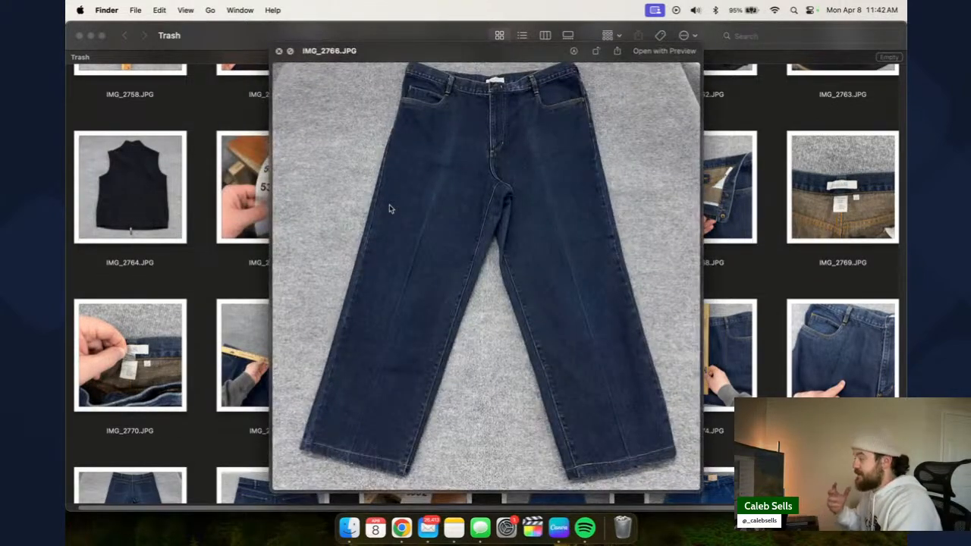
{"action": "key", "text": "space"}
- Put the Trash window away and check the Zegna Sport Jeans row in the eBay drafts
{"action": "scroll", "coordinate": [616, 326], "scroll_direction": "down", "scroll_amount": 3}
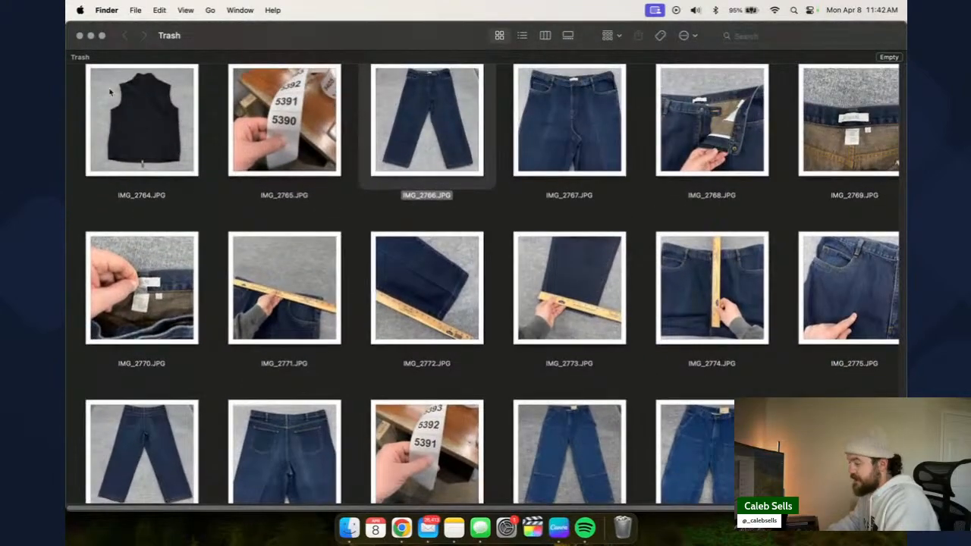
{"action": "left_click", "coordinate": [90, 35]}
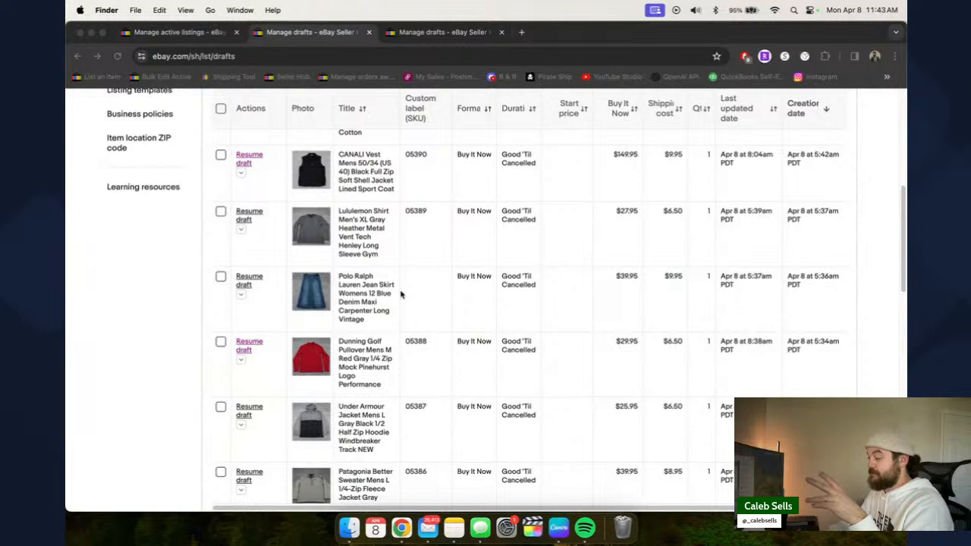
{"action": "scroll", "coordinate": [401, 294], "scroll_direction": "up", "scroll_amount": 2}
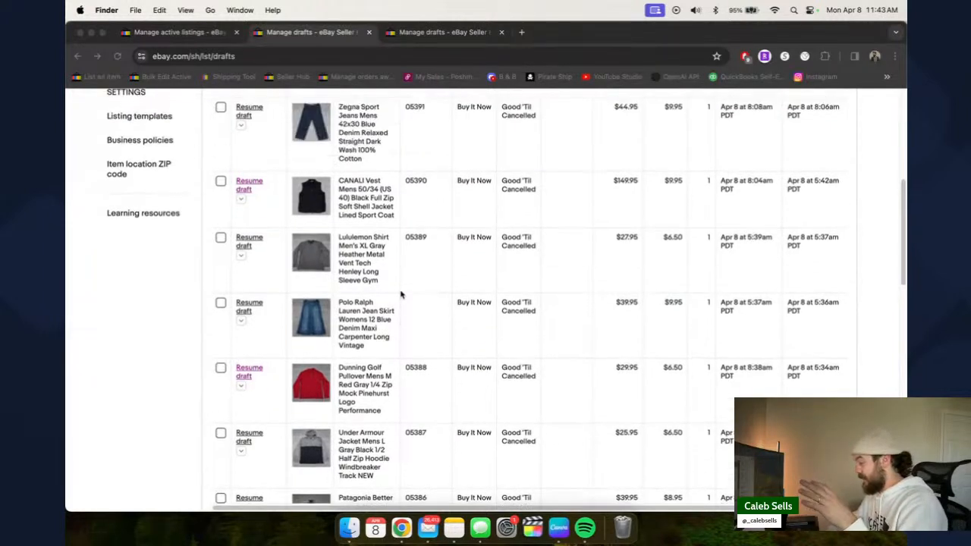
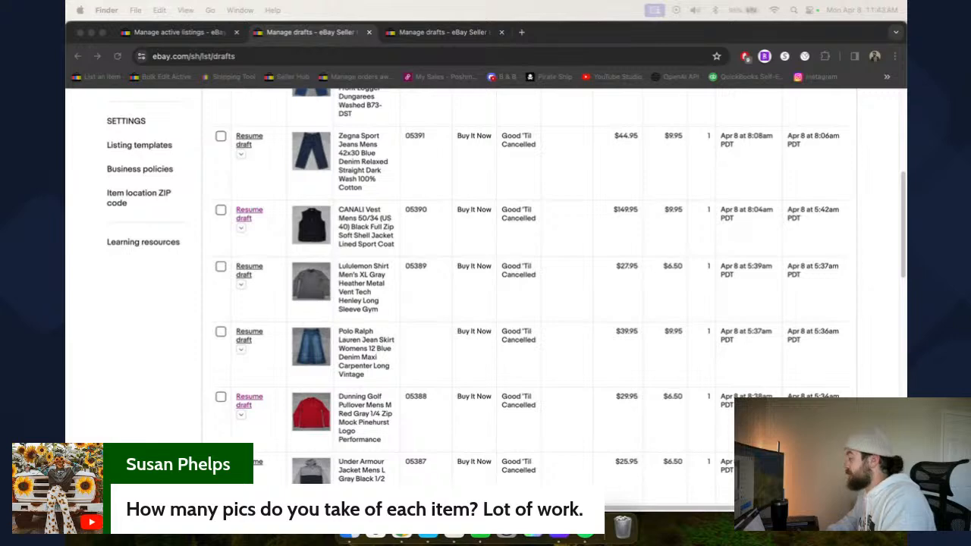
- Reopen the Trash and count through the jeans photos one by one, from IMG_2767.JPG to the SKU label photo IMG_2778.JPG
{"action": "left_click", "coordinate": [621, 523]}
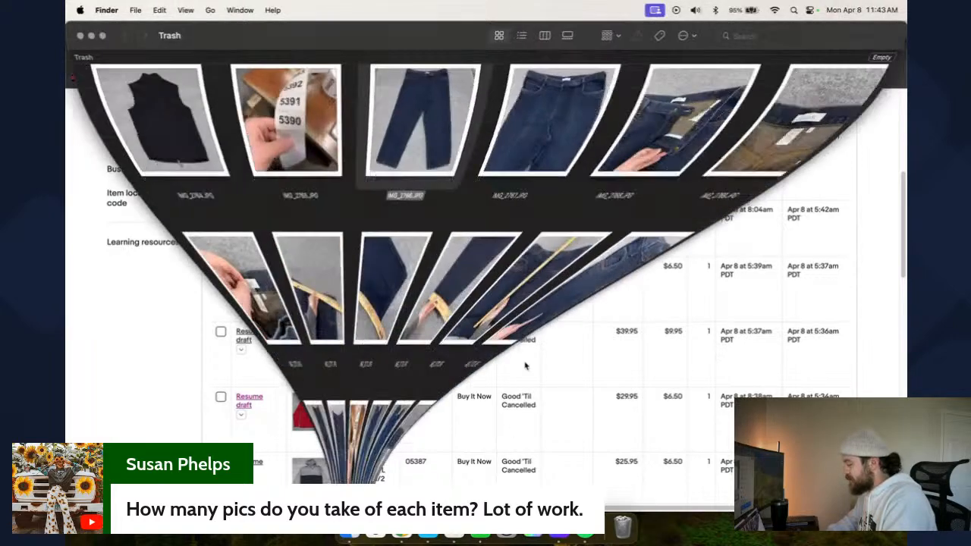
{"action": "scroll", "coordinate": [443, 320], "scroll_direction": "up", "scroll_amount": 2}
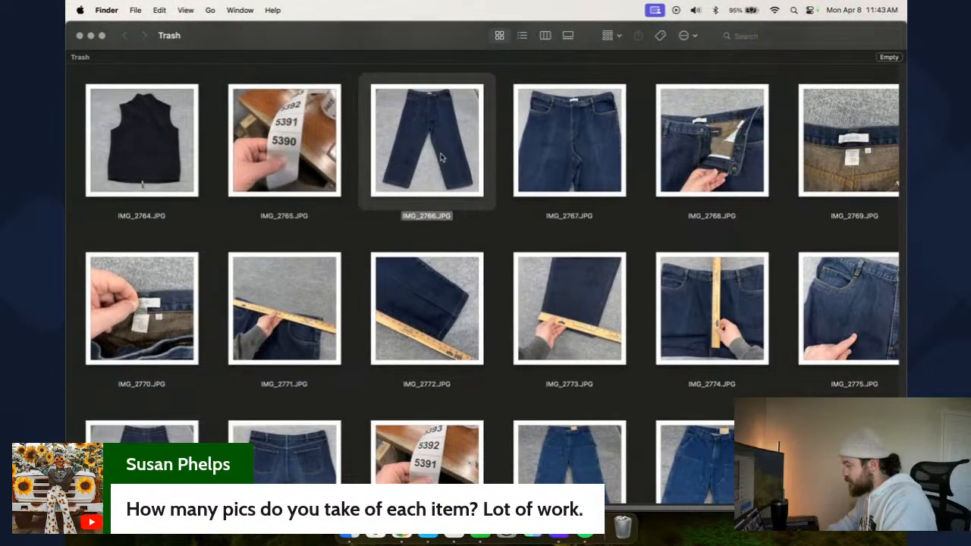
{"action": "left_click", "coordinate": [540, 158]}
{"action": "left_click", "coordinate": [686, 167]}
{"action": "left_click", "coordinate": [821, 160]}
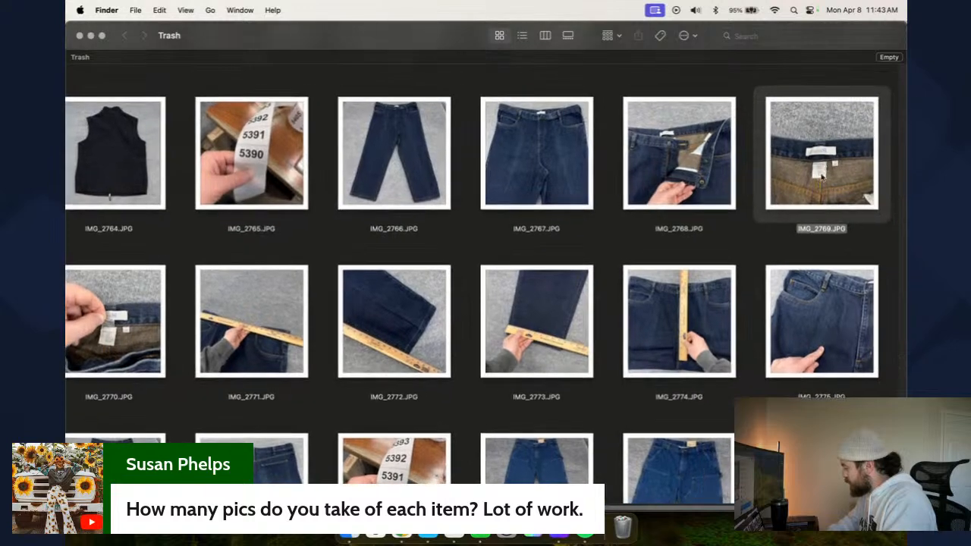
{"action": "left_click", "coordinate": [823, 301]}
{"action": "left_click", "coordinate": [704, 321]}
{"action": "left_click", "coordinate": [523, 311]}
{"action": "left_click", "coordinate": [415, 322]}
{"action": "left_click", "coordinate": [300, 329]}
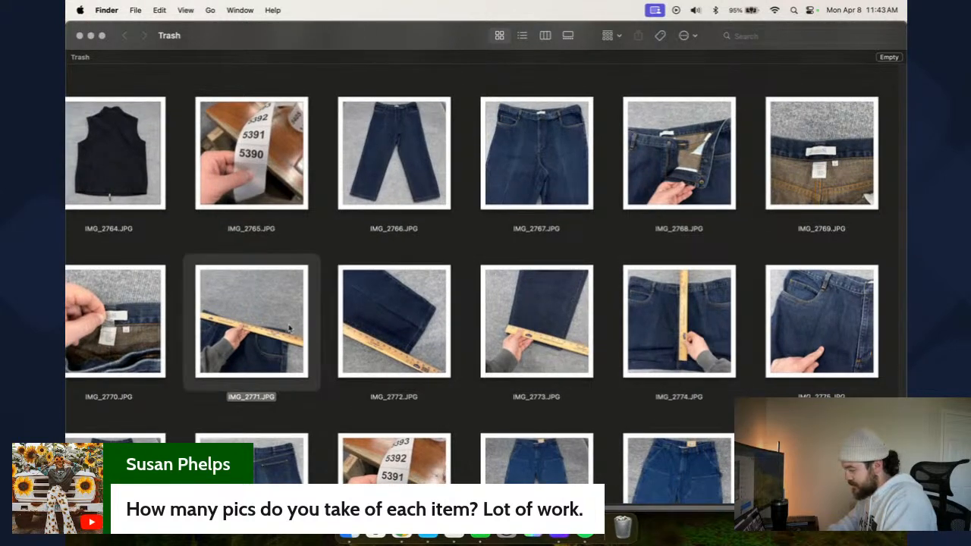
{"action": "left_click", "coordinate": [160, 334]}
{"action": "scroll", "coordinate": [157, 333], "scroll_direction": "down", "scroll_amount": 3}
{"action": "left_click", "coordinate": [144, 377]}
{"action": "left_click", "coordinate": [270, 386]}
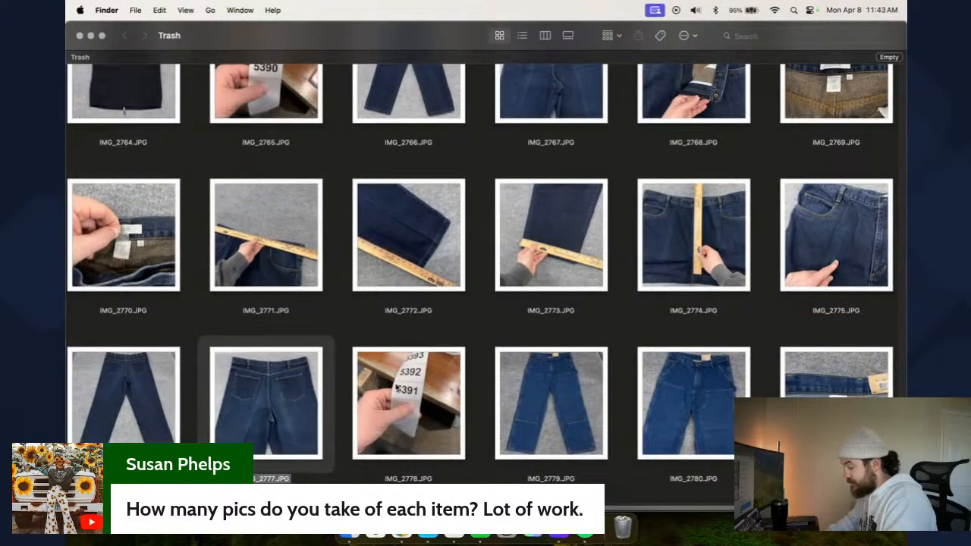
{"action": "left_click", "coordinate": [408, 392]}
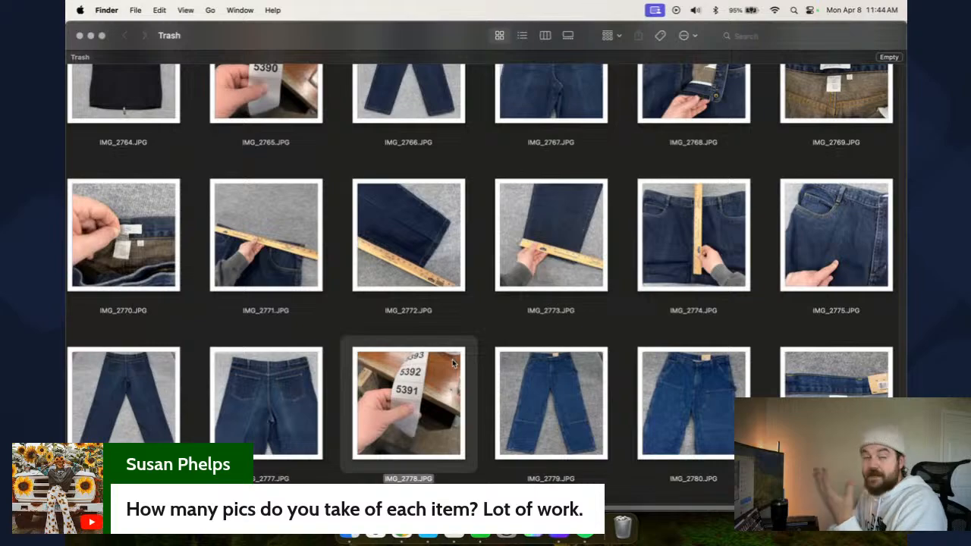
- Find the Tommy Bahama T-shirt photos in the Trash and count through them one by one, from IMG_2689.JPG to IMG_2693.JPG
{"action": "scroll", "coordinate": [484, 291], "scroll_direction": "up", "scroll_amount": 1}
{"action": "scroll", "coordinate": [482, 290], "scroll_direction": "up", "scroll_amount": 10}
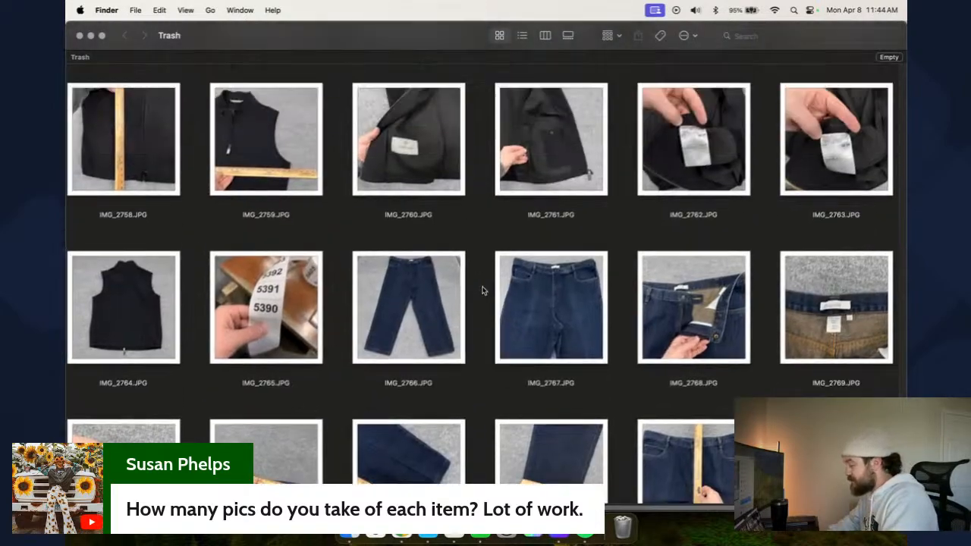
{"action": "scroll", "coordinate": [484, 290], "scroll_direction": "up", "scroll_amount": 20}
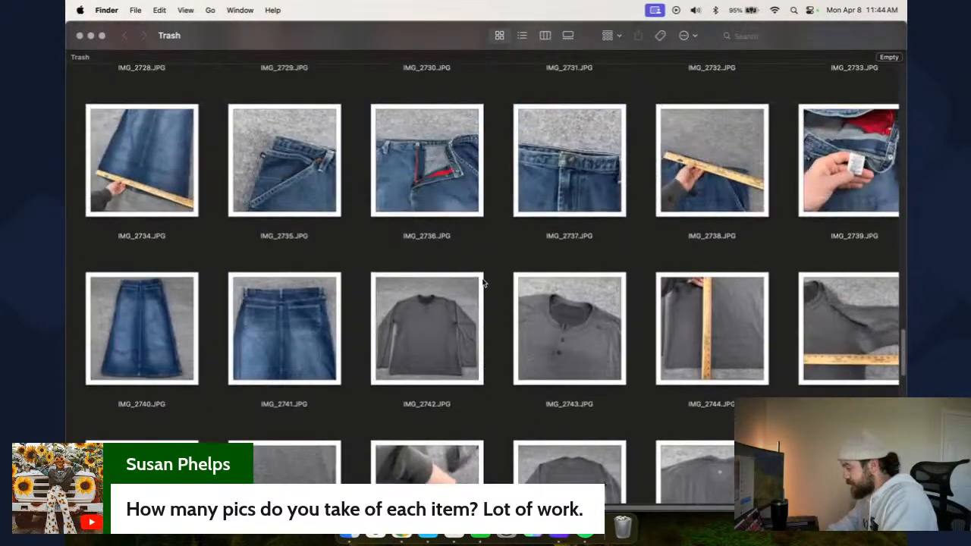
{"action": "scroll", "coordinate": [483, 284], "scroll_direction": "up", "scroll_amount": 3}
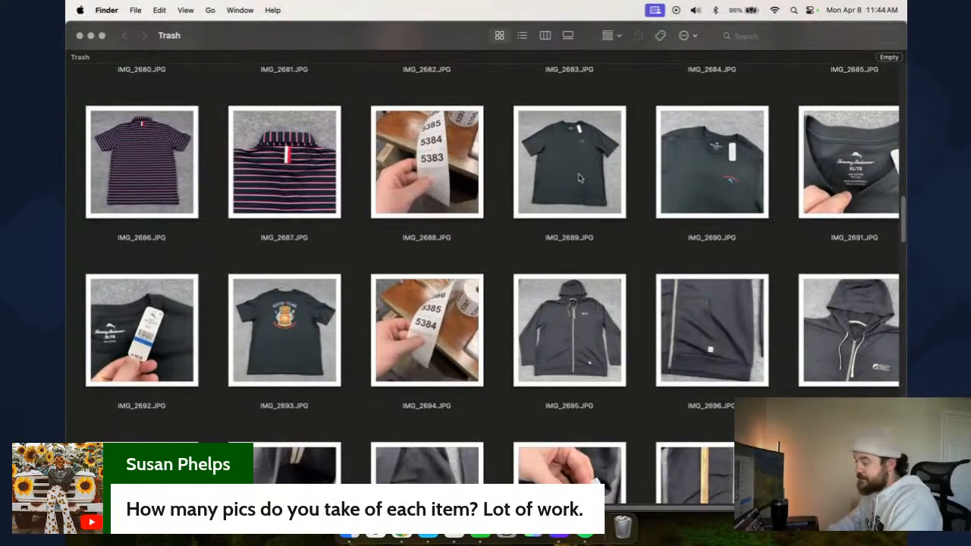
{"action": "left_click", "coordinate": [586, 166]}
{"action": "left_click", "coordinate": [696, 176]}
{"action": "left_click", "coordinate": [821, 174]}
{"action": "left_click", "coordinate": [161, 334]}
{"action": "left_click", "coordinate": [258, 331]}
- Look over the striped polo's photo set in the Trash and return to the black vest's photos
{"action": "scroll", "coordinate": [244, 410], "scroll_direction": "up", "scroll_amount": 2}
{"action": "scroll", "coordinate": [477, 261], "scroll_direction": "up", "scroll_amount": 10}
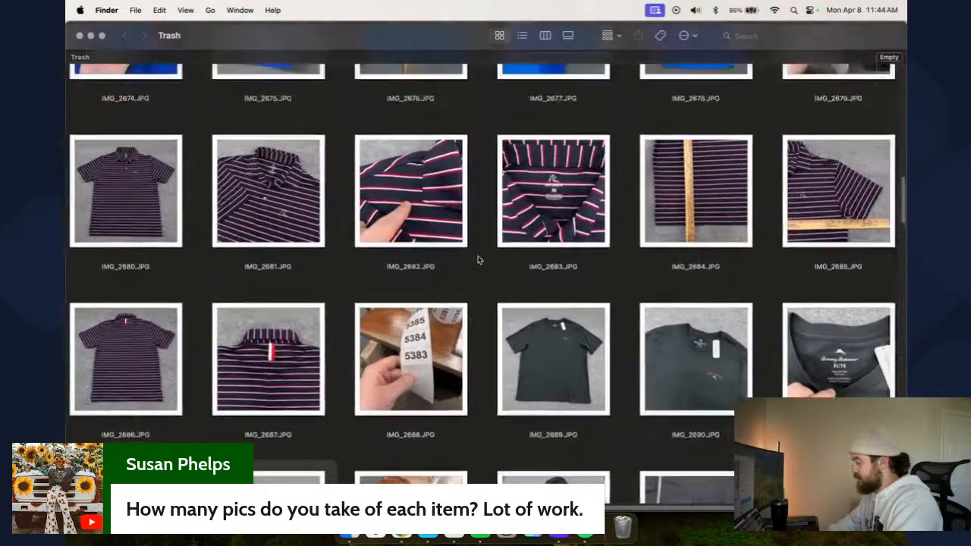
{"action": "scroll", "coordinate": [477, 261], "scroll_direction": "down", "scroll_amount": 20}
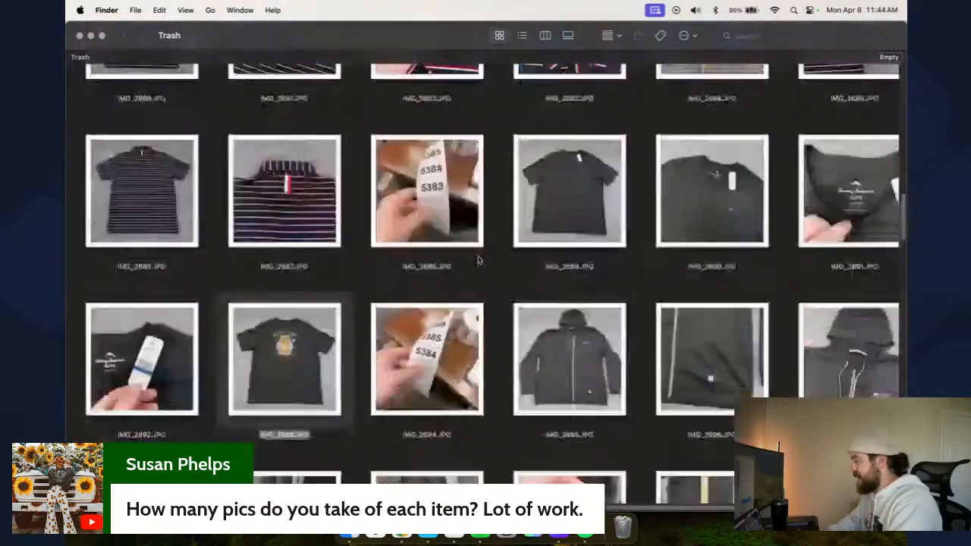
{"action": "scroll", "coordinate": [477, 260], "scroll_direction": "down", "scroll_amount": 20}
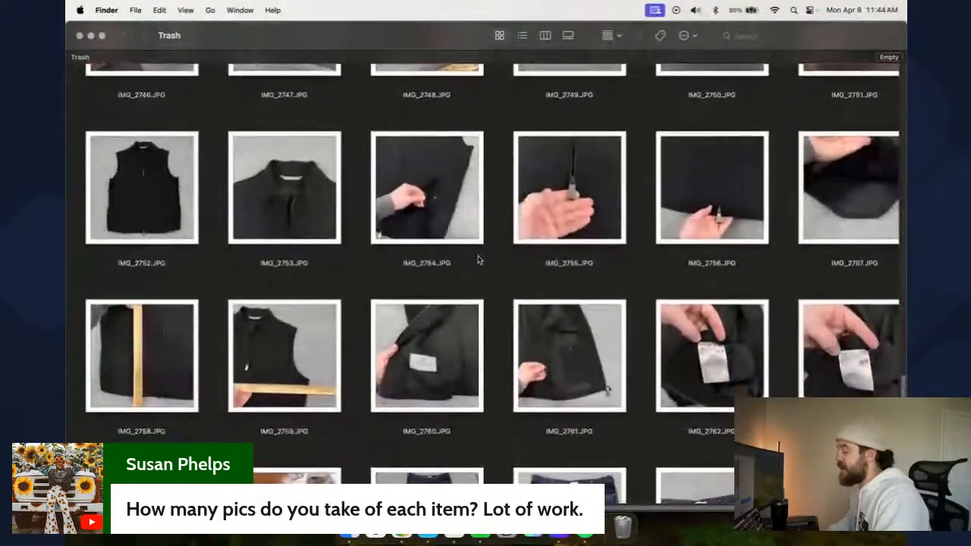
- Find the Carhartt jeans photos in the Trash and preview the back view IMG_2783.JPG and the full front view IMG_2779.JPG
{"action": "scroll", "coordinate": [477, 260], "scroll_direction": "up", "scroll_amount": 2}
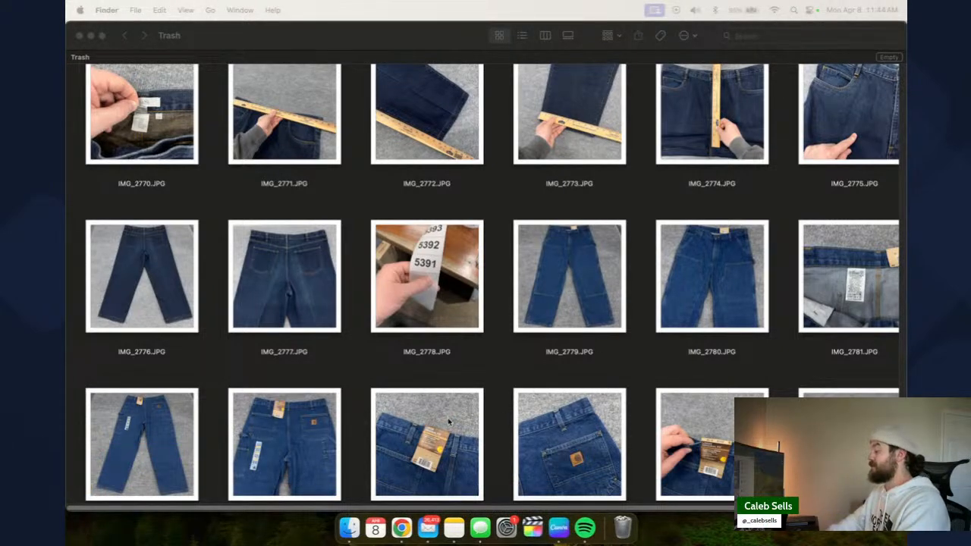
{"action": "left_click", "coordinate": [307, 435]}
{"action": "key", "text": "space"}
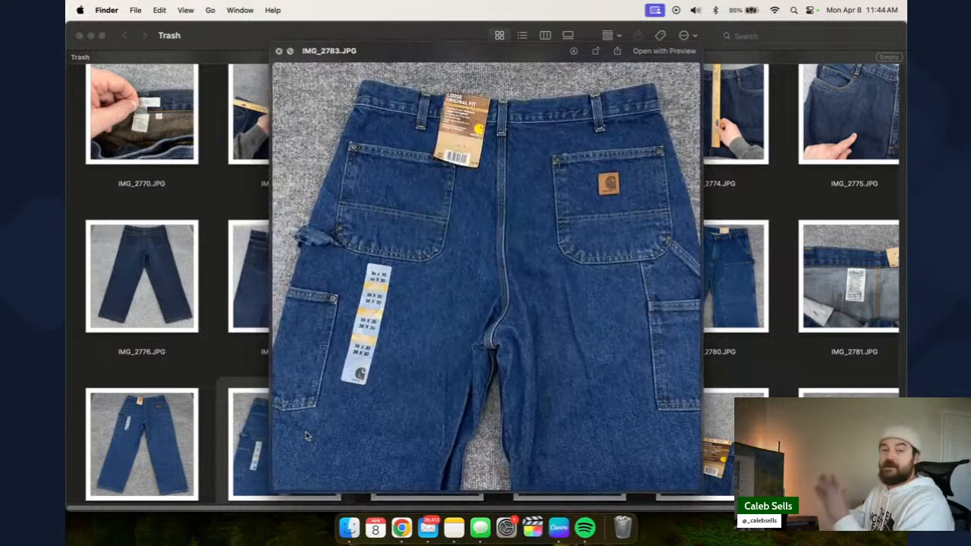
{"action": "key", "text": "space"}
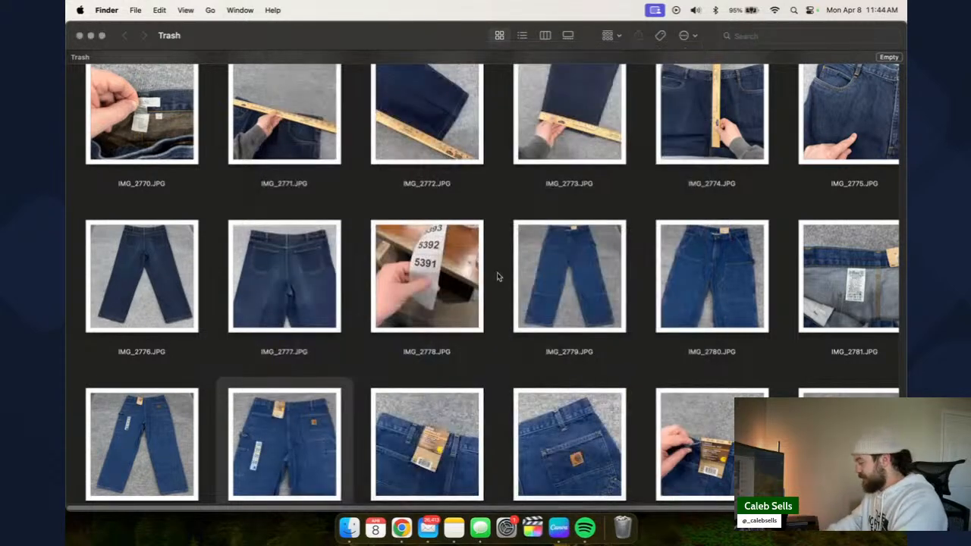
{"action": "left_click", "coordinate": [561, 303]}
{"action": "key", "text": "space"}
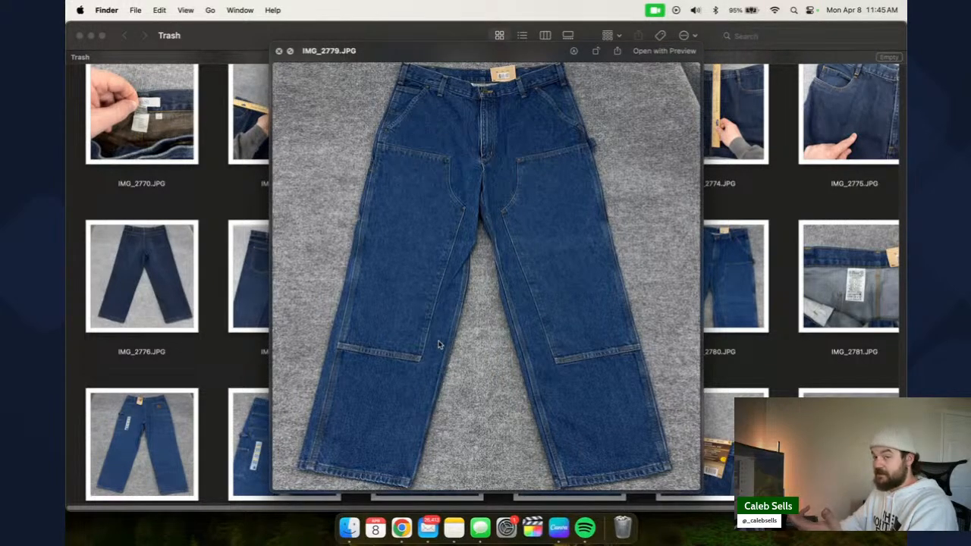
{"action": "key", "text": "space"}
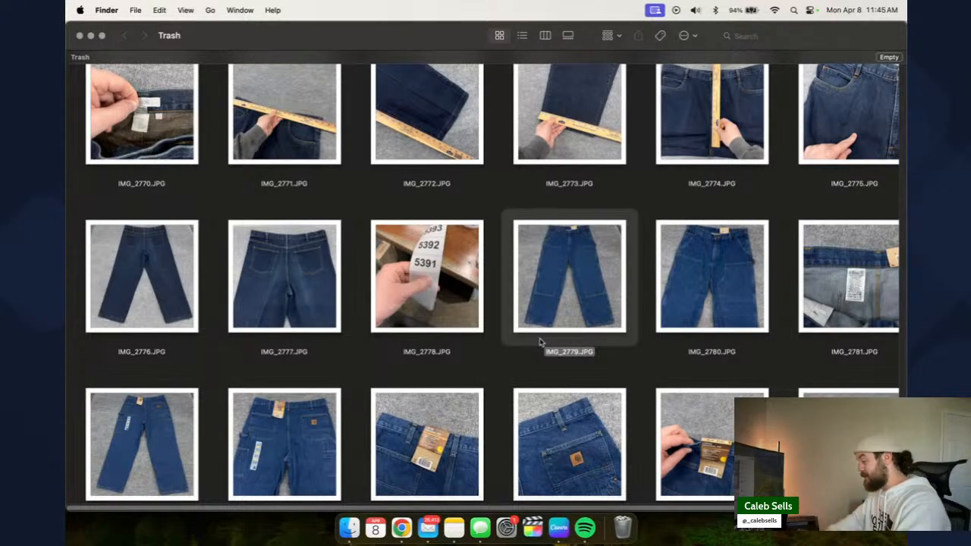
- Compare the Carhartt jeans' hang tag photo IMG_2784.JPG with the back view IMG_2783.JPG to read the style and size details
{"action": "scroll", "coordinate": [540, 342], "scroll_direction": "down", "scroll_amount": 4}
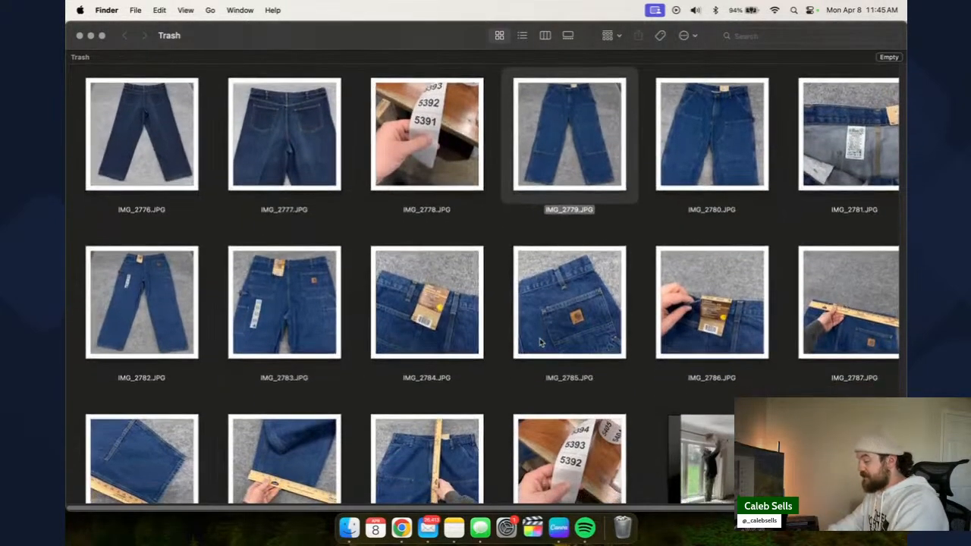
{"action": "scroll", "coordinate": [540, 343], "scroll_direction": "up", "scroll_amount": 2}
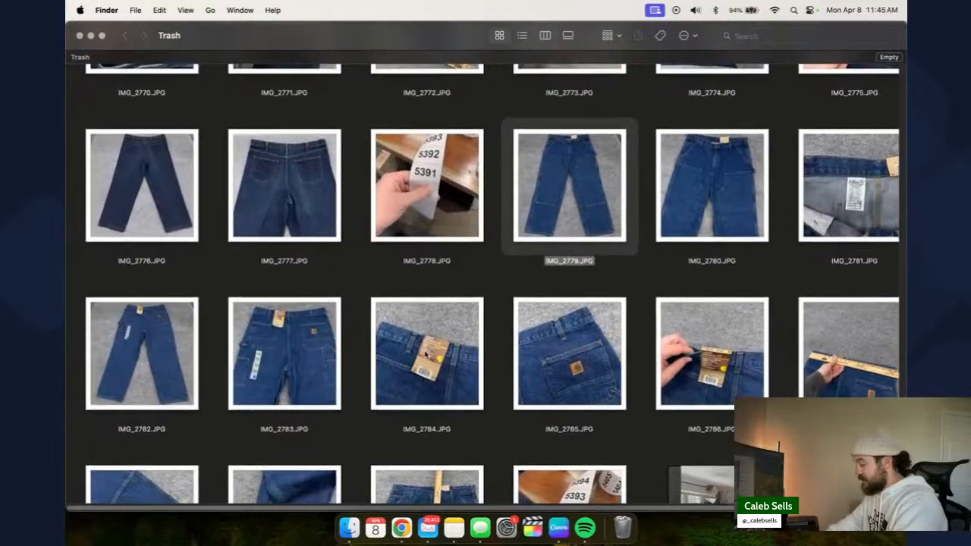
{"action": "left_click", "coordinate": [427, 354]}
{"action": "key", "text": "space"}
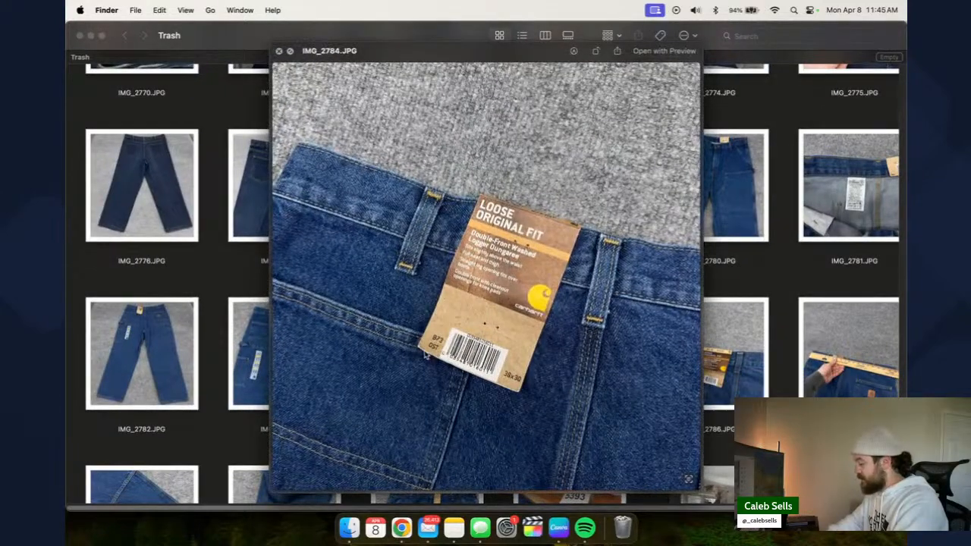
{"action": "key", "text": "space"}
{"action": "left_click", "coordinate": [324, 357]}
{"action": "key", "text": "space"}
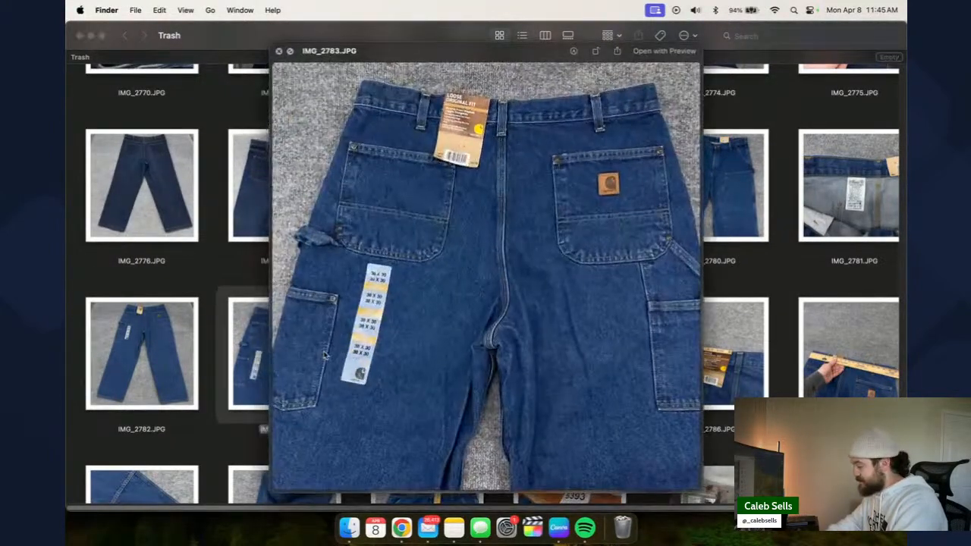
{"action": "key", "text": "space"}
{"action": "left_click", "coordinate": [428, 351]}
{"action": "key", "text": "space"}
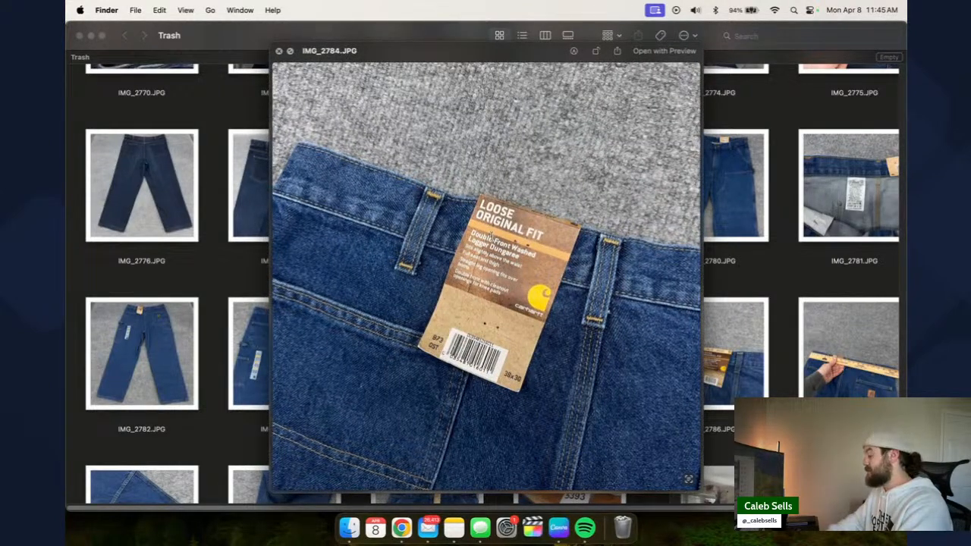
{"action": "key", "text": "space"}
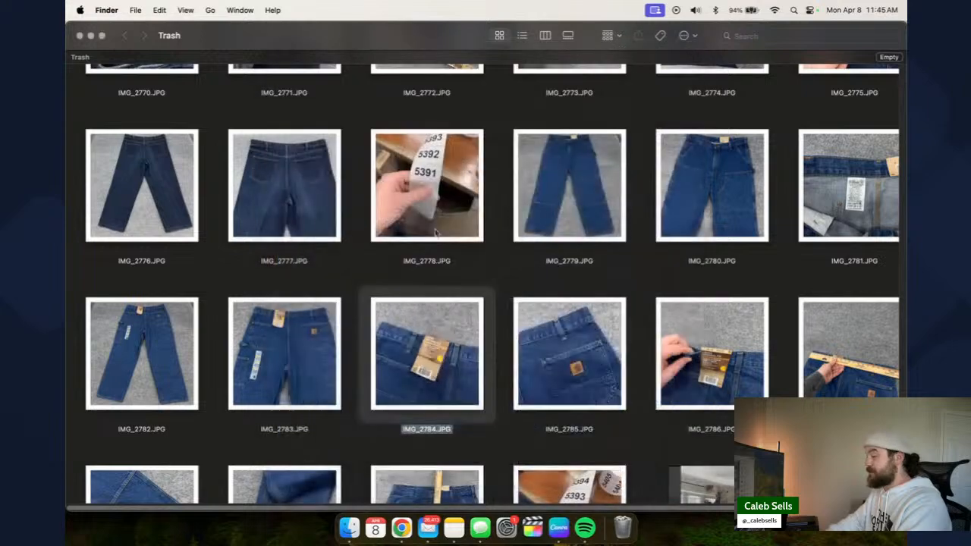
- Close the Trash window and look over the Carhartt jeans row among the eBay drafts
{"action": "left_click", "coordinate": [79, 36]}
{"action": "scroll", "coordinate": [629, 198], "scroll_direction": "up", "scroll_amount": 4}
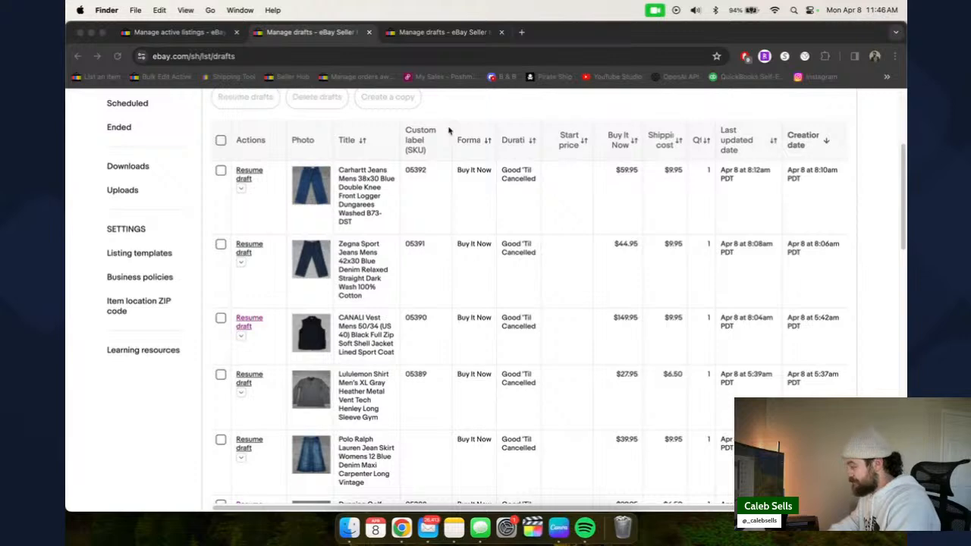
{"action": "scroll", "coordinate": [482, 291], "scroll_direction": "up", "scroll_amount": 5}
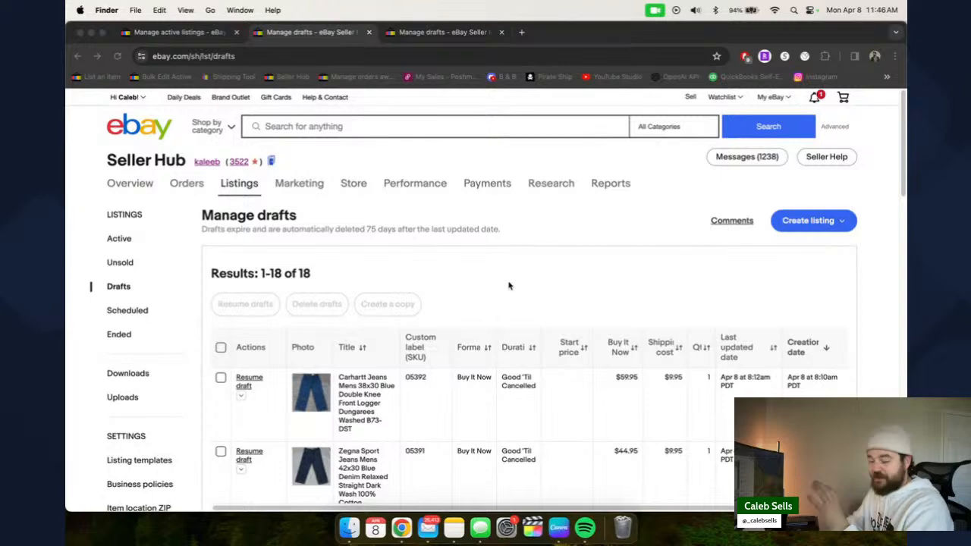
{"action": "scroll", "coordinate": [508, 286], "scroll_direction": "down", "scroll_amount": 1}
{"action": "scroll", "coordinate": [508, 285], "scroll_direction": "down", "scroll_amount": 2}
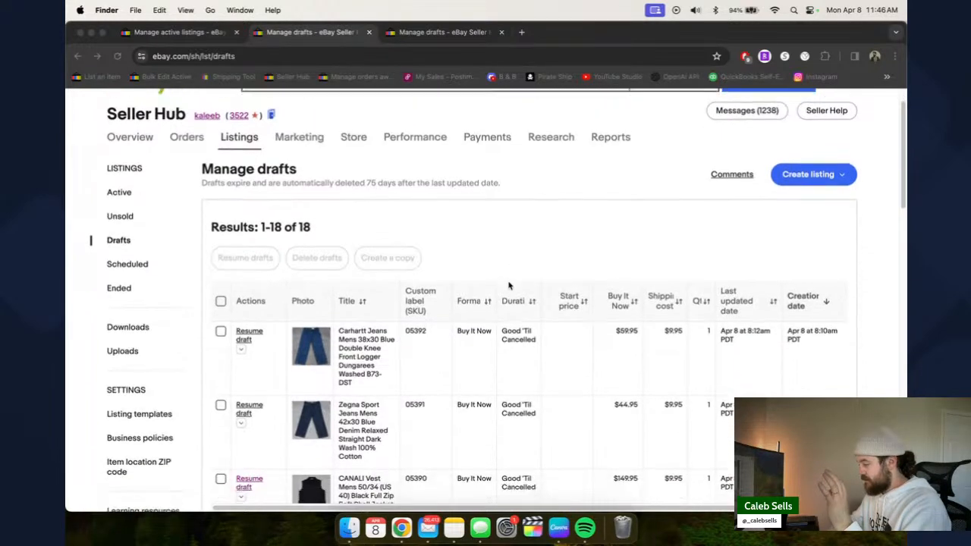
- Select all 18 eBay drafts and resume them together for bulk editing
{"action": "left_click", "coordinate": [223, 263]}
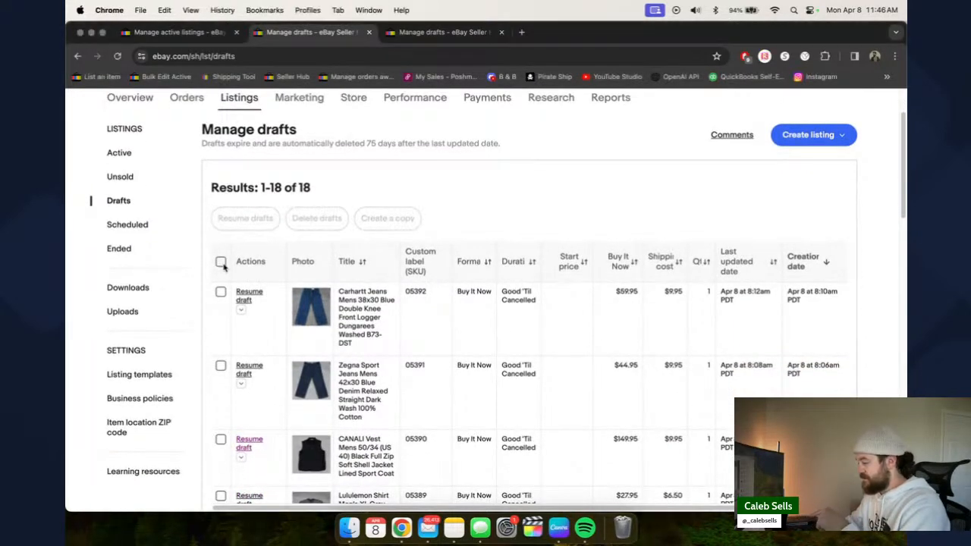
{"action": "left_click", "coordinate": [221, 263]}
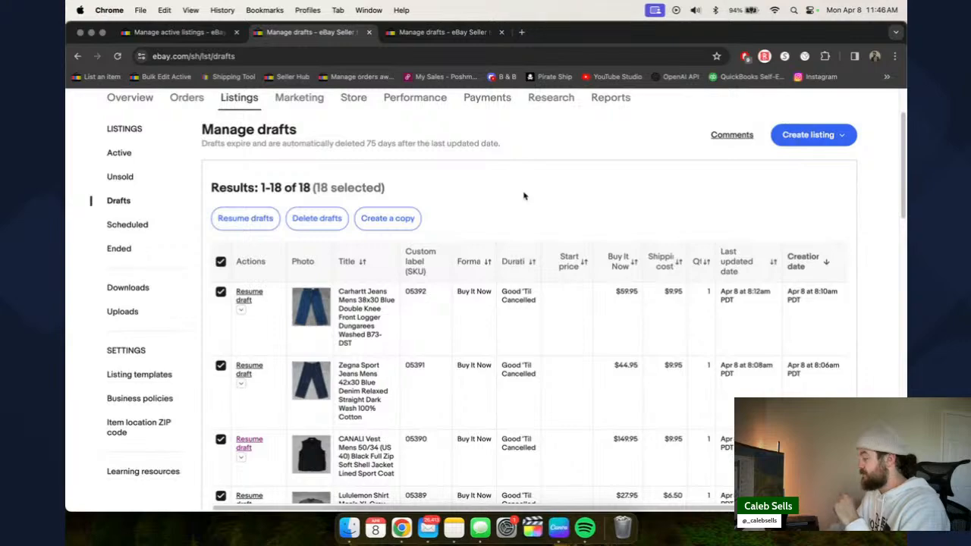
{"action": "scroll", "coordinate": [523, 196], "scroll_direction": "down", "scroll_amount": 10}
{"action": "scroll", "coordinate": [523, 196], "scroll_direction": "up", "scroll_amount": 10}
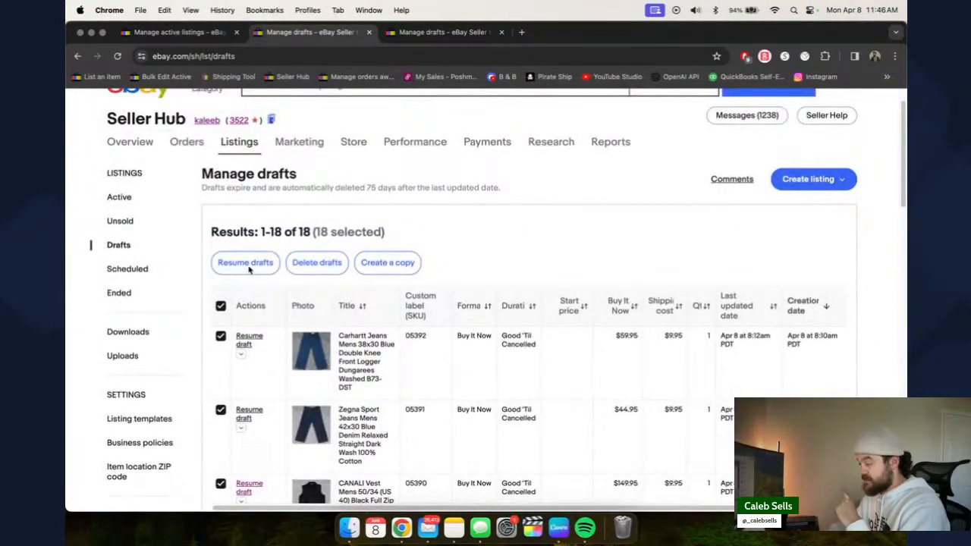
{"action": "left_click", "coordinate": [245, 262]}
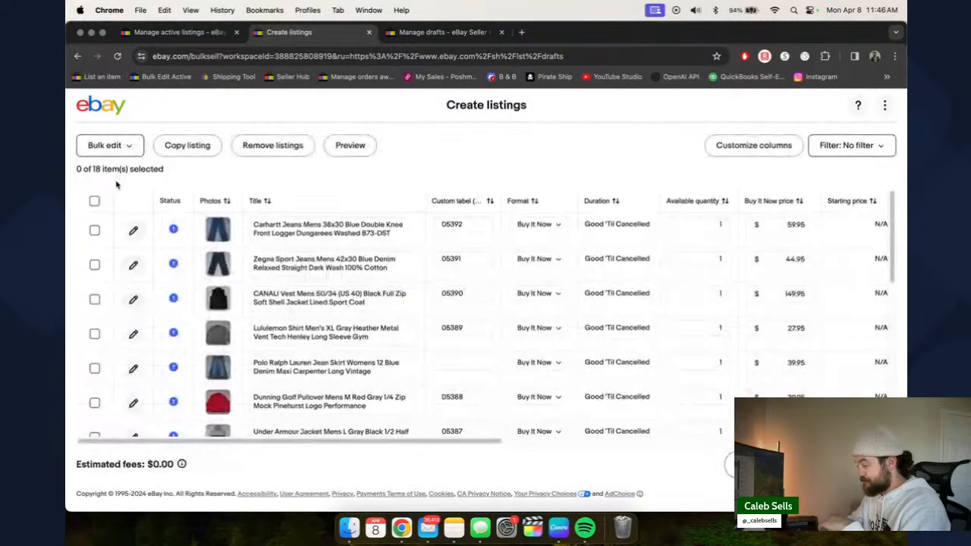
- Select all 18 listings and apply Promoted Listings Standard with a single ad rate of 5.0%
{"action": "left_click", "coordinate": [95, 202]}
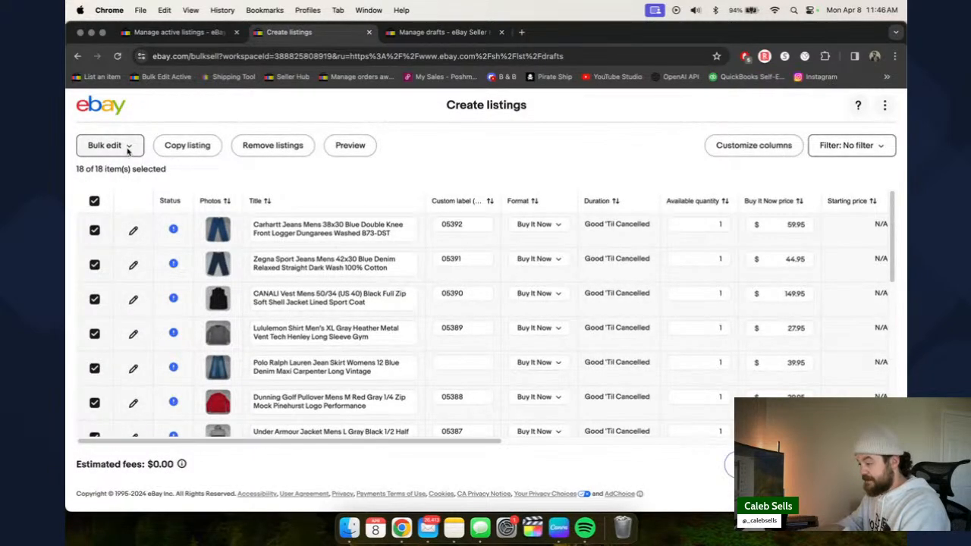
{"action": "left_click", "coordinate": [125, 146]}
{"action": "scroll", "coordinate": [119, 293], "scroll_direction": "down", "scroll_amount": 5}
{"action": "left_click", "coordinate": [102, 348]}
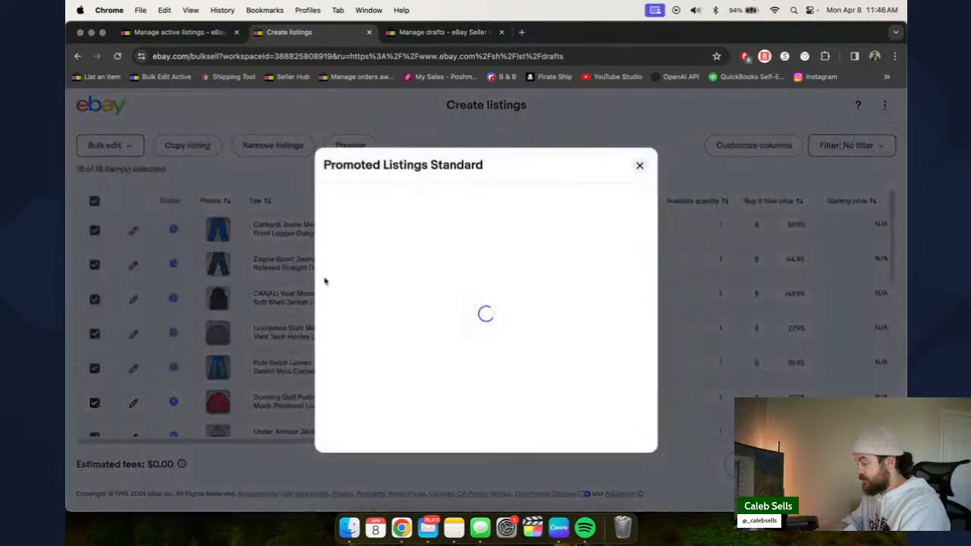
{"action": "left_click", "coordinate": [389, 218]}
{"action": "left_click", "coordinate": [389, 258]}
{"action": "left_click", "coordinate": [388, 274]}
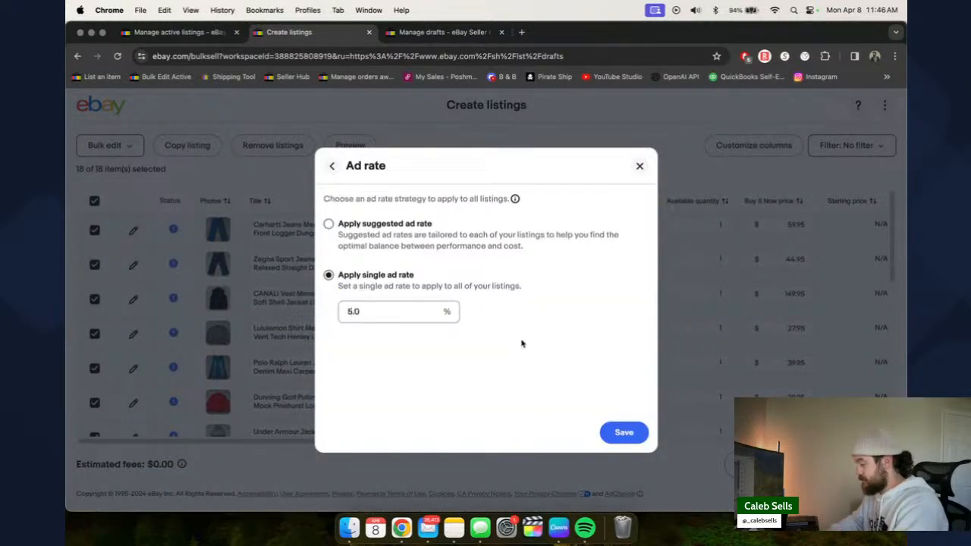
{"action": "left_click", "coordinate": [622, 432]}
{"action": "left_click", "coordinate": [626, 433]}
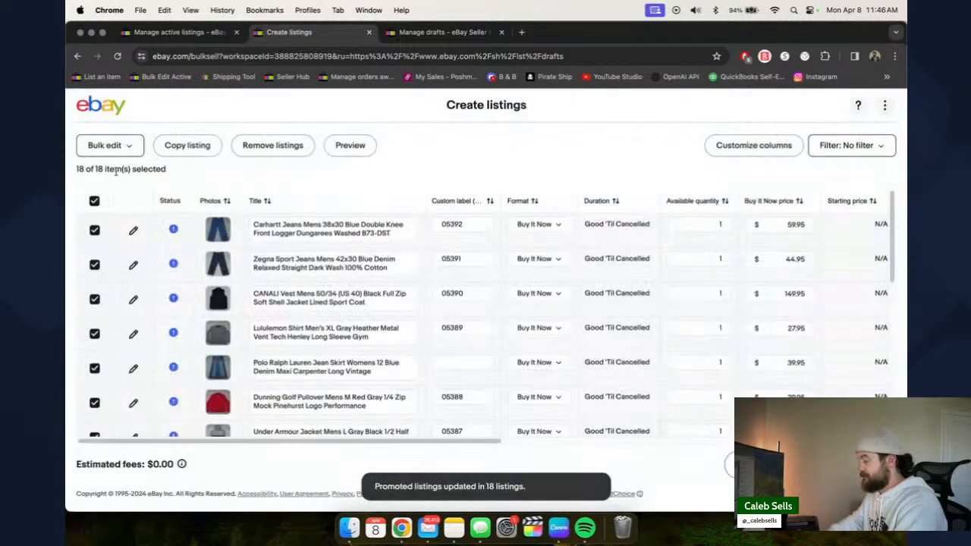
- Set the start time of all selected listings to start immediately
{"action": "left_click", "coordinate": [108, 145]}
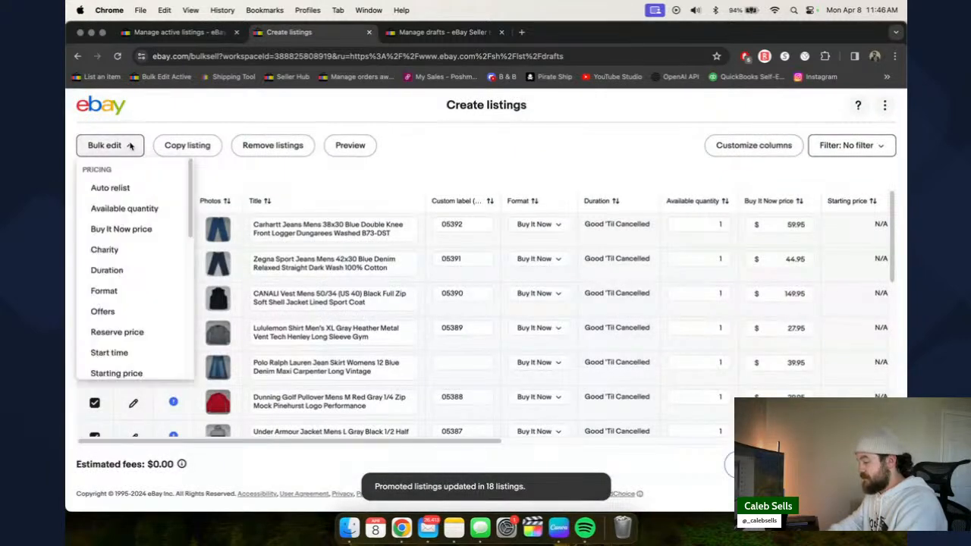
{"action": "left_click", "coordinate": [120, 352]}
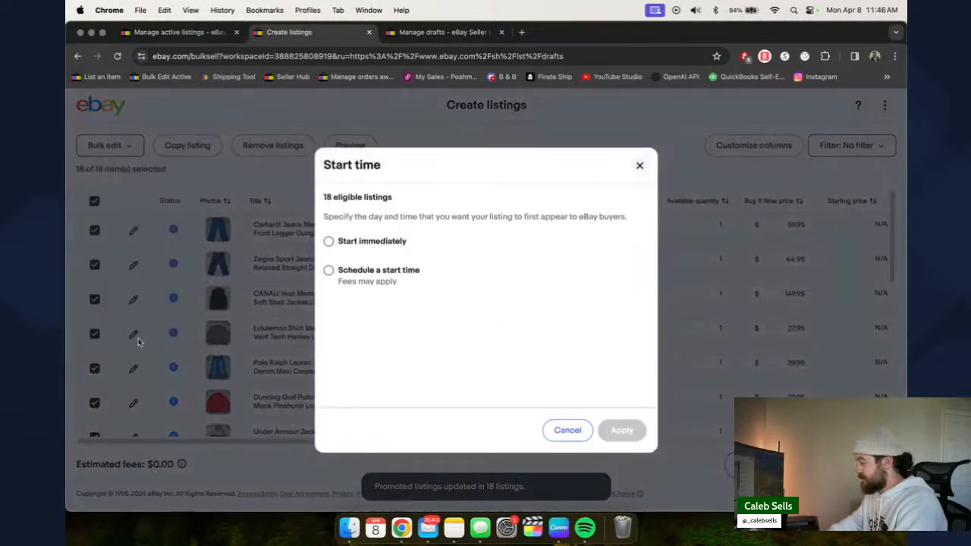
{"action": "left_click", "coordinate": [382, 241]}
{"action": "left_click", "coordinate": [622, 430]}
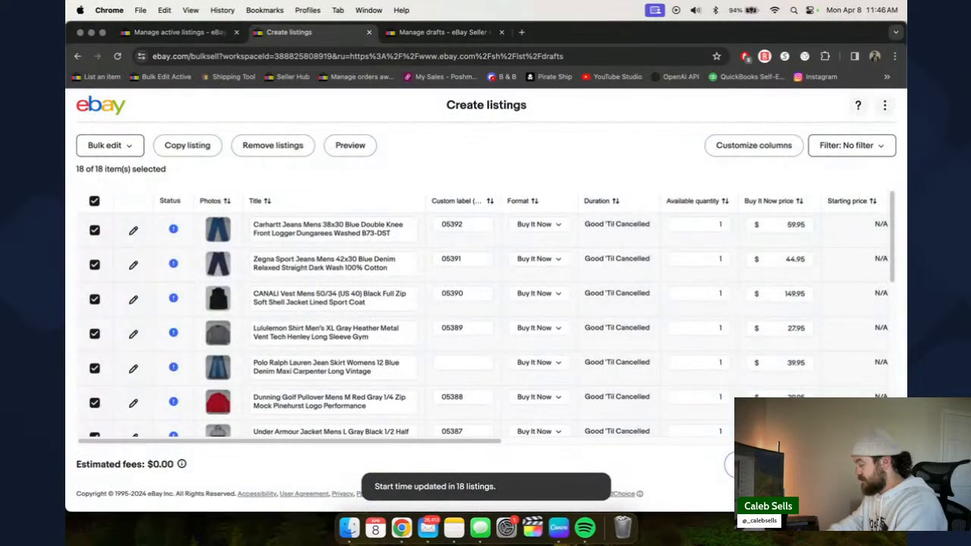
- Submit all 18 listings to eBay after the fee review and return to the drafts page
{"action": "left_click", "coordinate": [854, 464]}
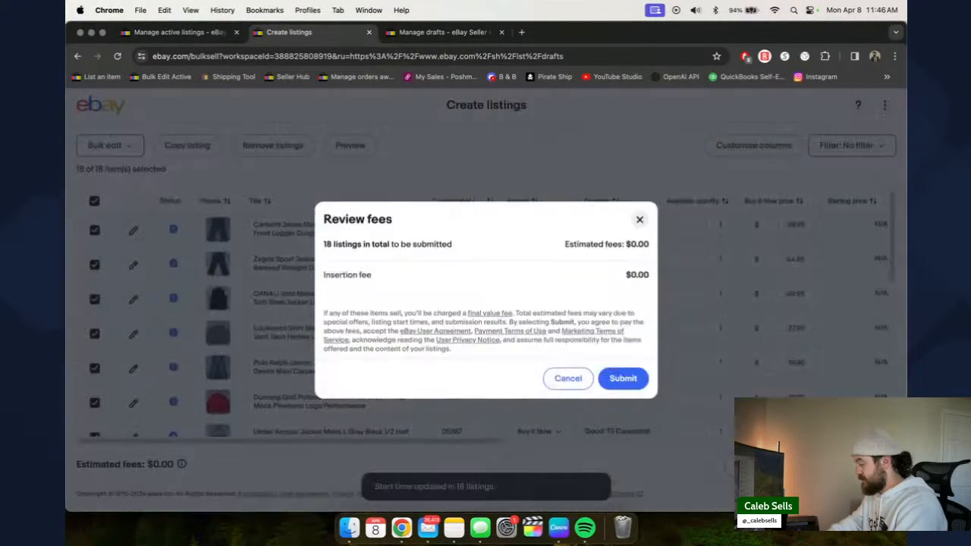
{"action": "left_click", "coordinate": [623, 380]}
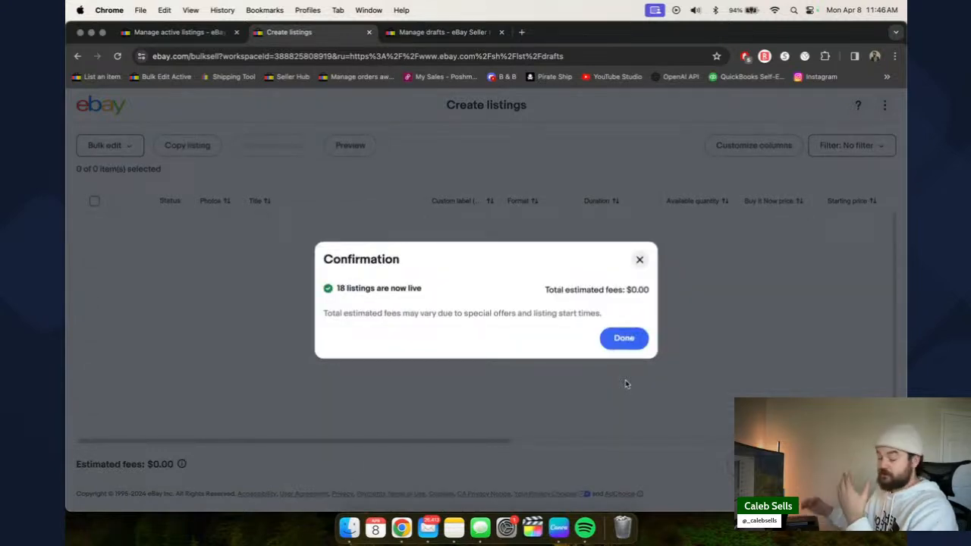
{"action": "left_click", "coordinate": [621, 340]}
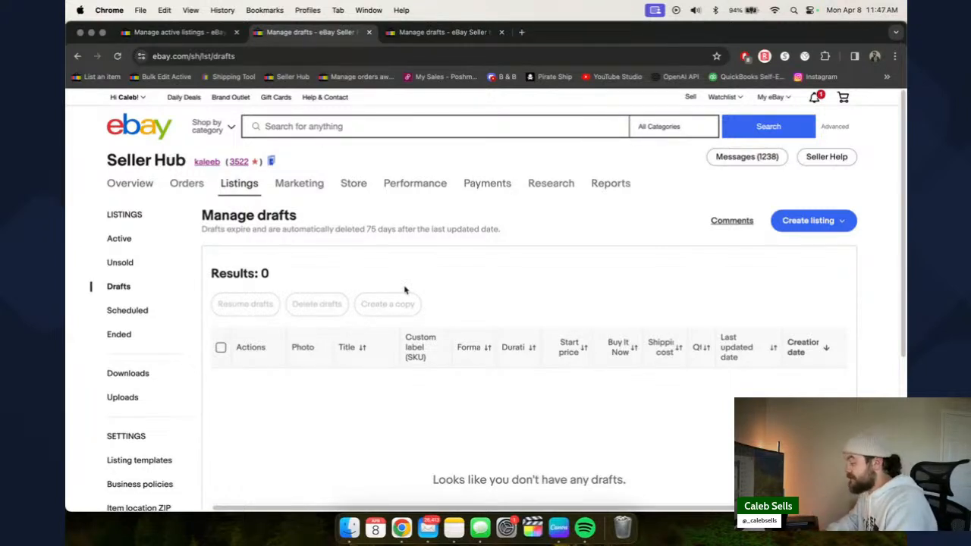
{"action": "key", "text": "ctrl+Right"}
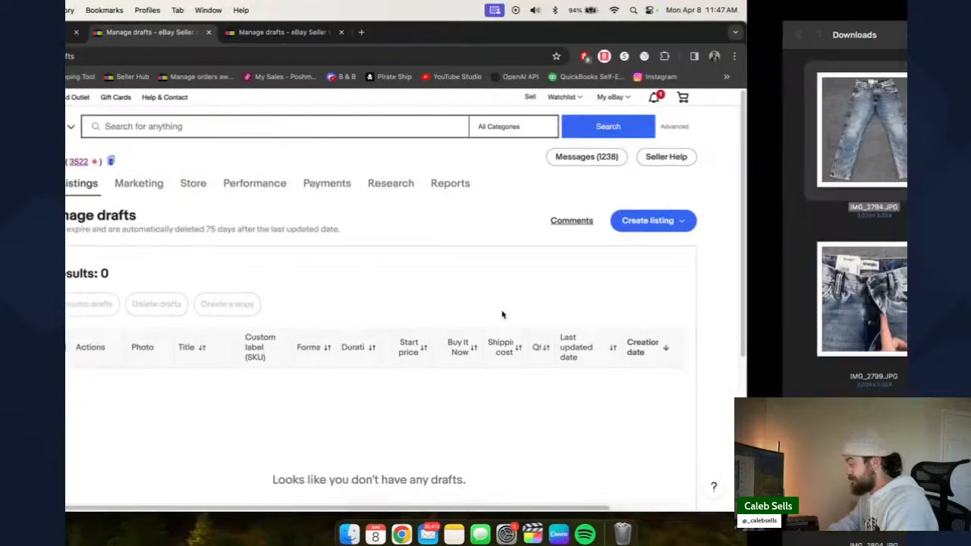
{"action": "key", "text": "ctrl+Left"}
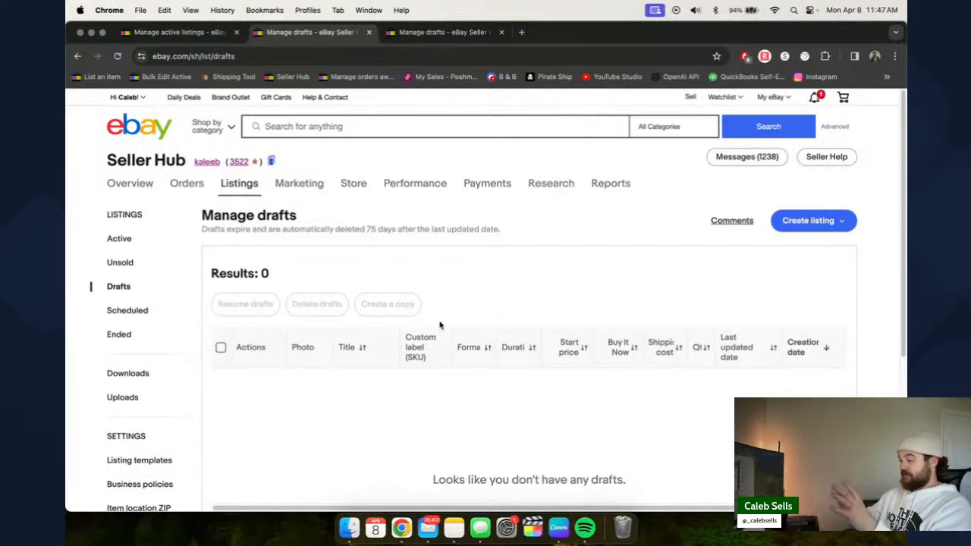
{"action": "key", "text": "ctrl+Right"}
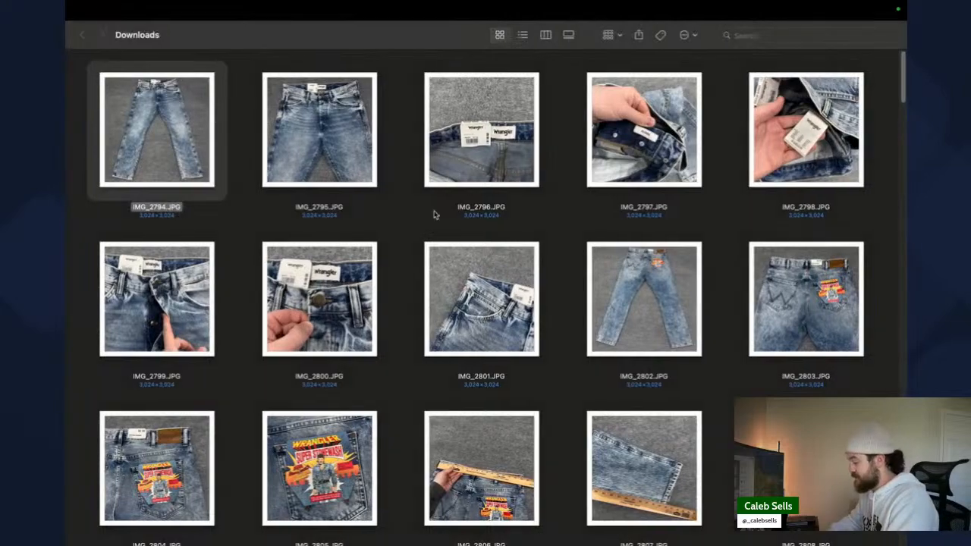
{"action": "key", "text": "ctrl+Left"}
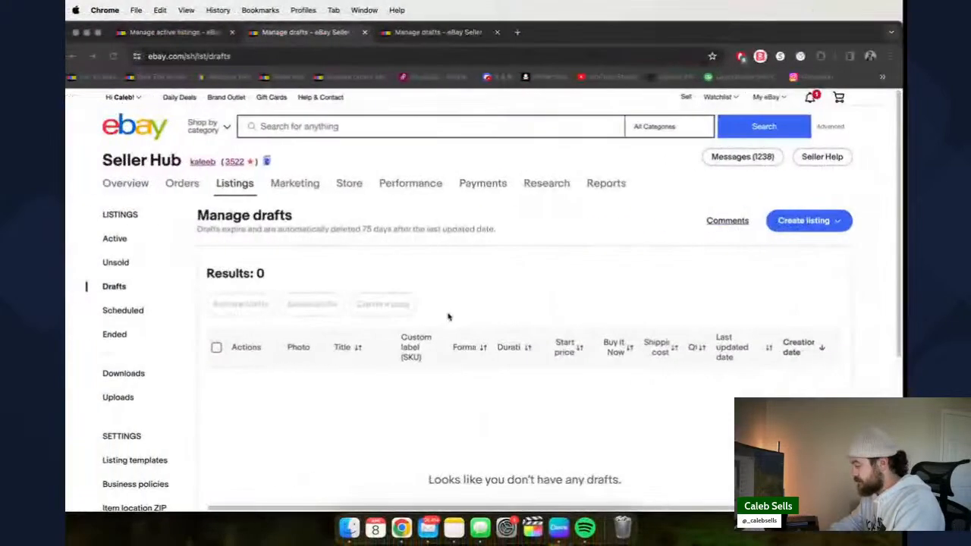
- Switch to the Downloads folder and preview the Wrangler jeans' pocket graphic photo IMG_2805.JPG and inner label photo IMG_2798.JPG
{"action": "key", "text": "ctrl+Right"}
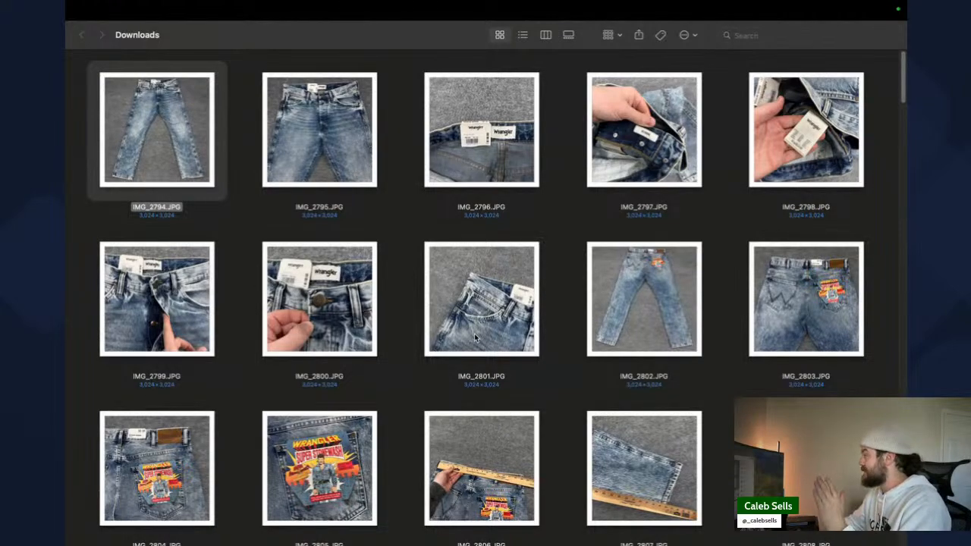
{"action": "scroll", "coordinate": [410, 345], "scroll_direction": "down", "scroll_amount": 1}
{"action": "left_click", "coordinate": [357, 423]}
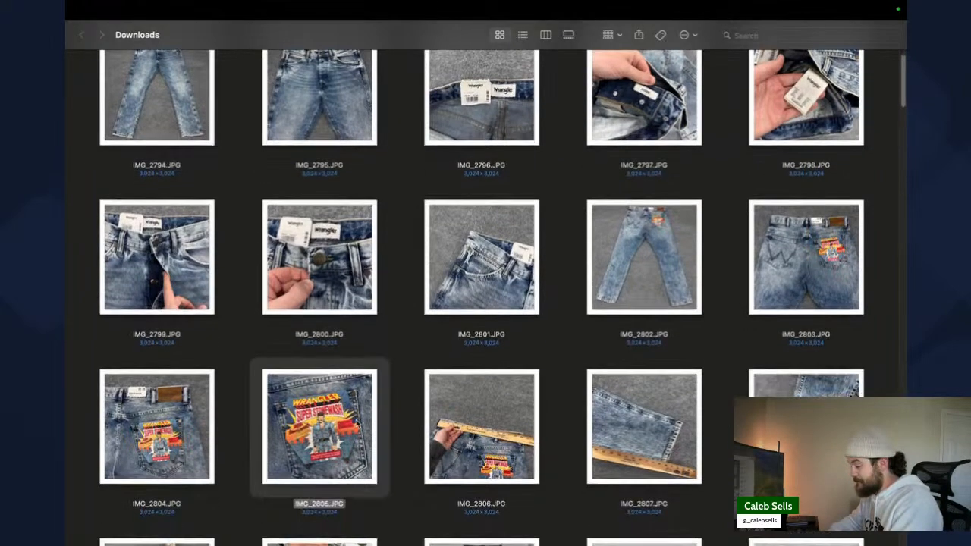
{"action": "key", "text": "space"}
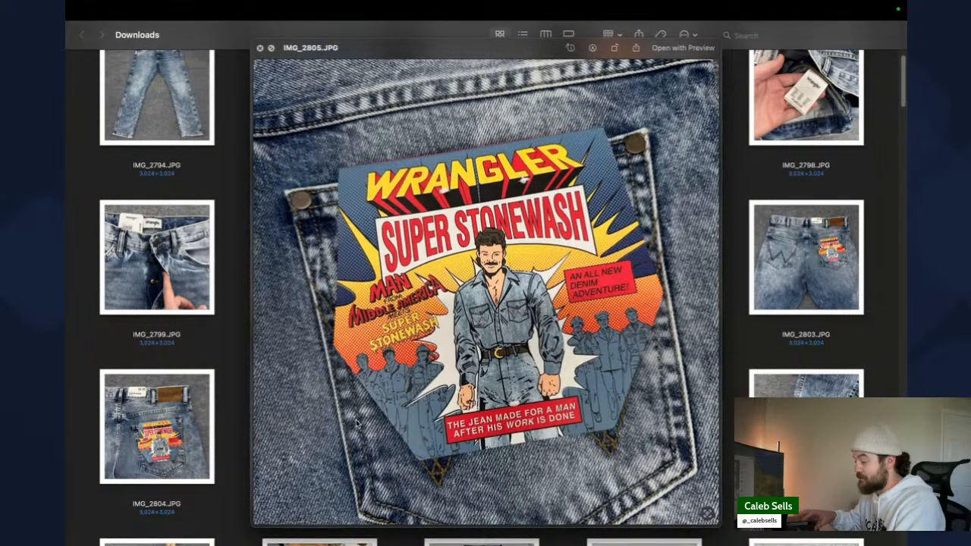
{"action": "key", "text": "space"}
{"action": "scroll", "coordinate": [415, 322], "scroll_direction": "up", "scroll_amount": 1}
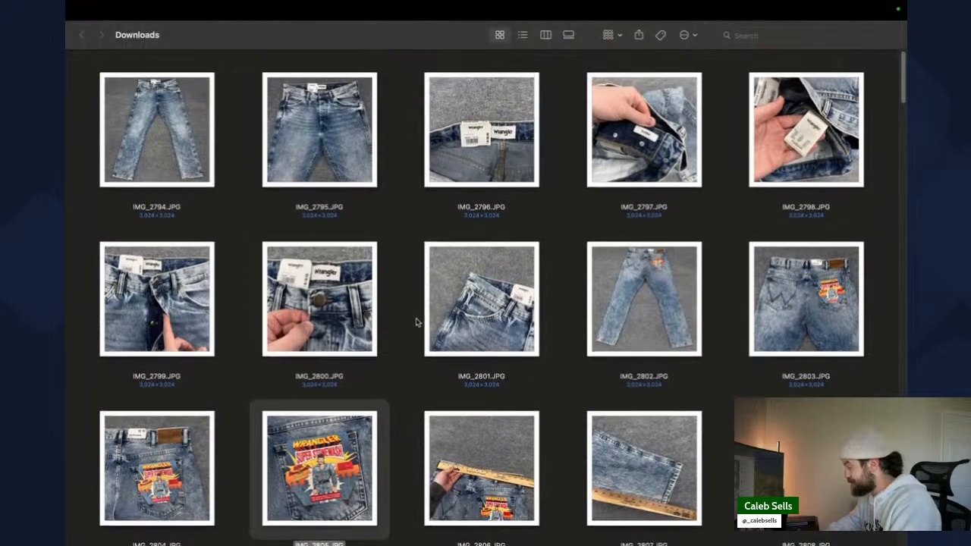
{"action": "left_click", "coordinate": [738, 187]}
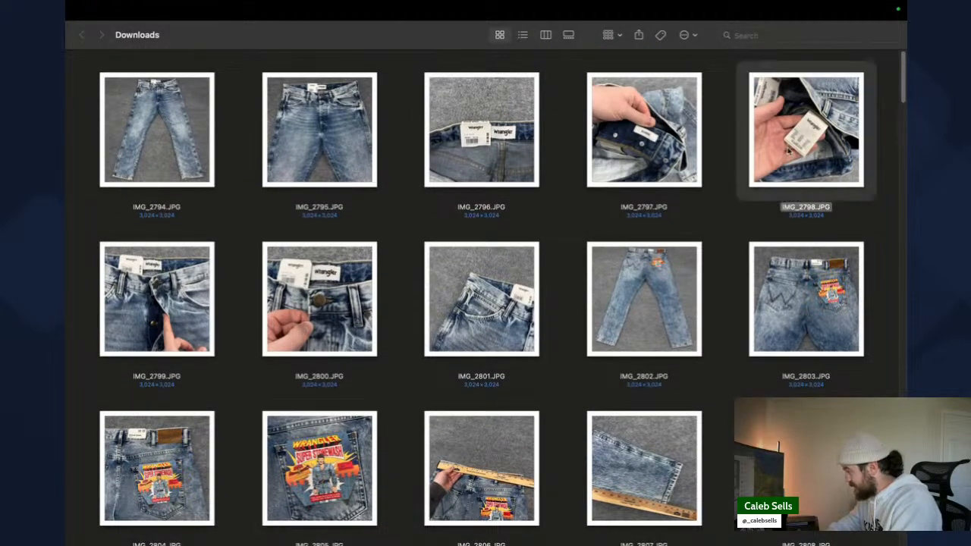
{"action": "key", "text": "space"}
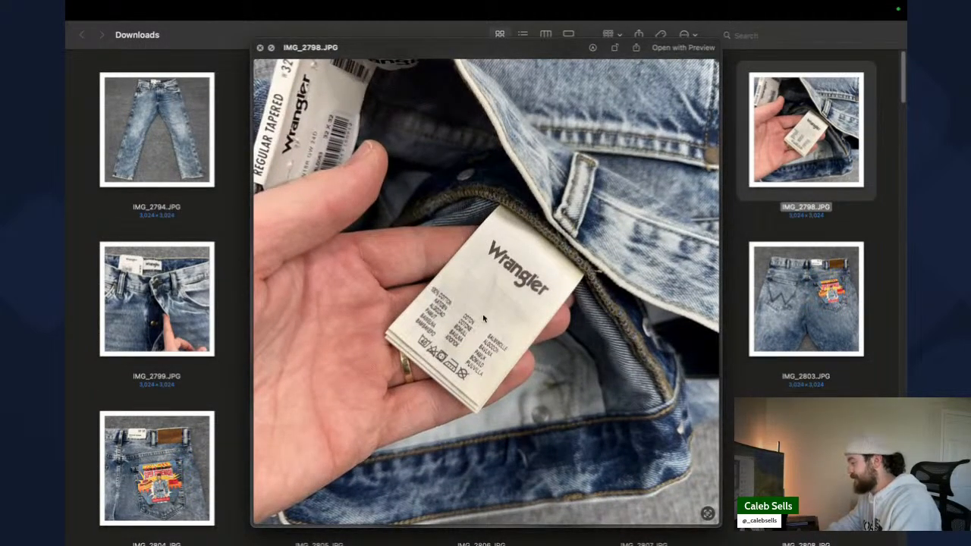
- Preview the back-pocket photo IMG_2804.JPG to read the jeans' waistband tag
{"action": "key", "text": "space"}
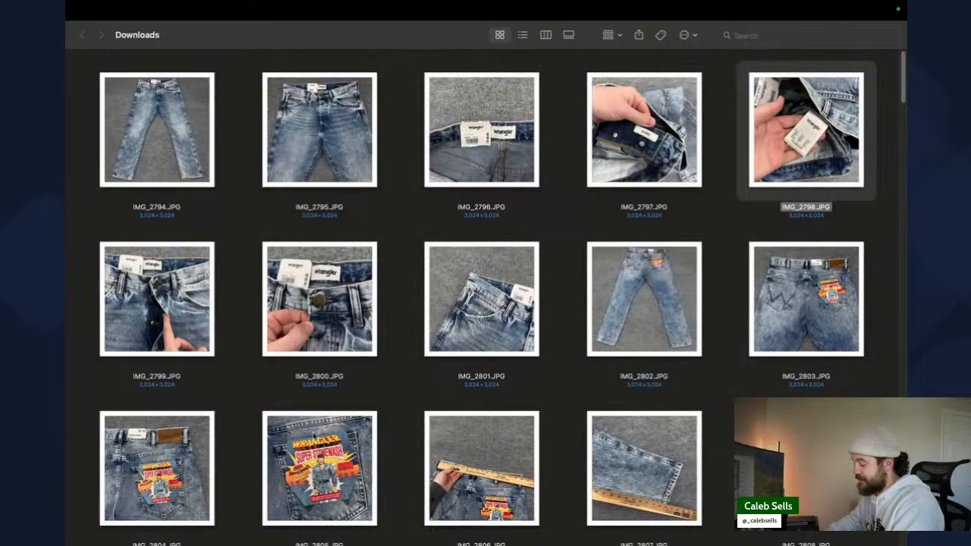
{"action": "scroll", "coordinate": [464, 425], "scroll_direction": "down", "scroll_amount": 4}
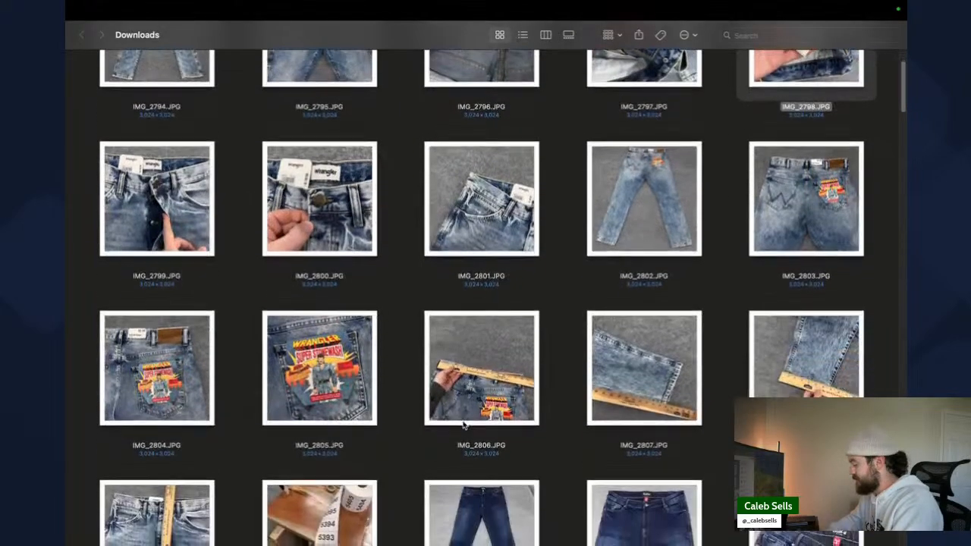
{"action": "scroll", "coordinate": [462, 421], "scroll_direction": "up", "scroll_amount": 4}
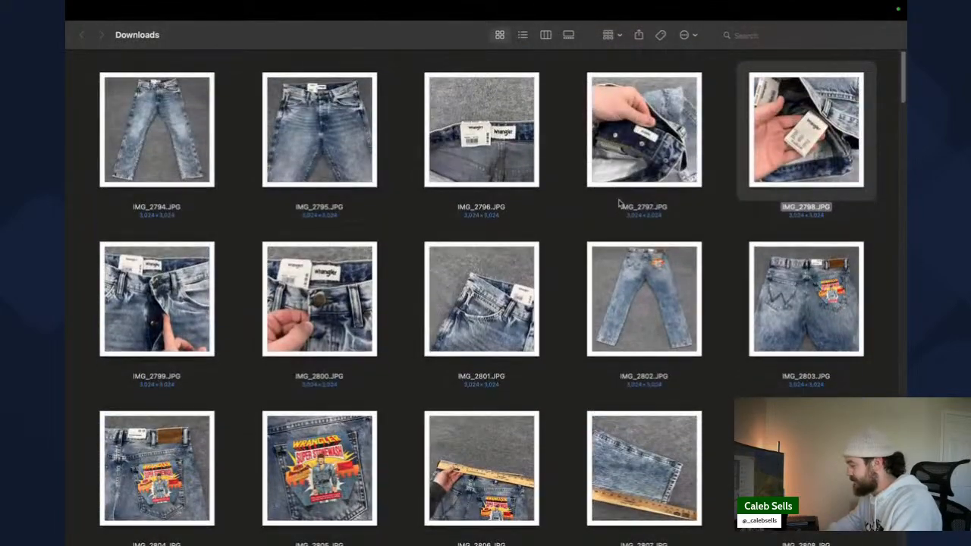
{"action": "left_click", "coordinate": [195, 453]}
{"action": "key", "text": "space"}
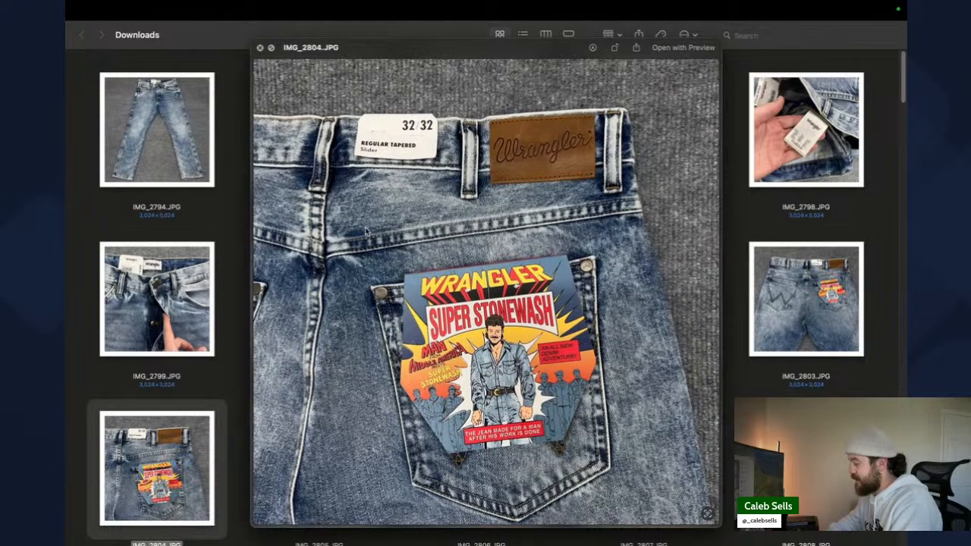
{"action": "key", "text": "space"}
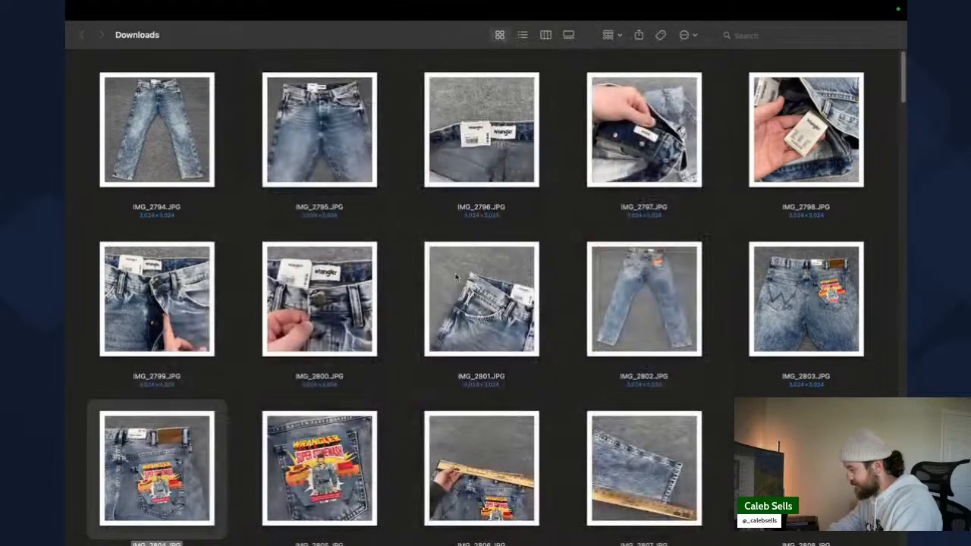
- Preview the front button photo IMG_2800.JPG and recheck the back-pocket photo IMG_2804.JPG for the style name
{"action": "left_click", "coordinate": [347, 317]}
{"action": "key", "text": "space"}
{"action": "key", "text": "space"}
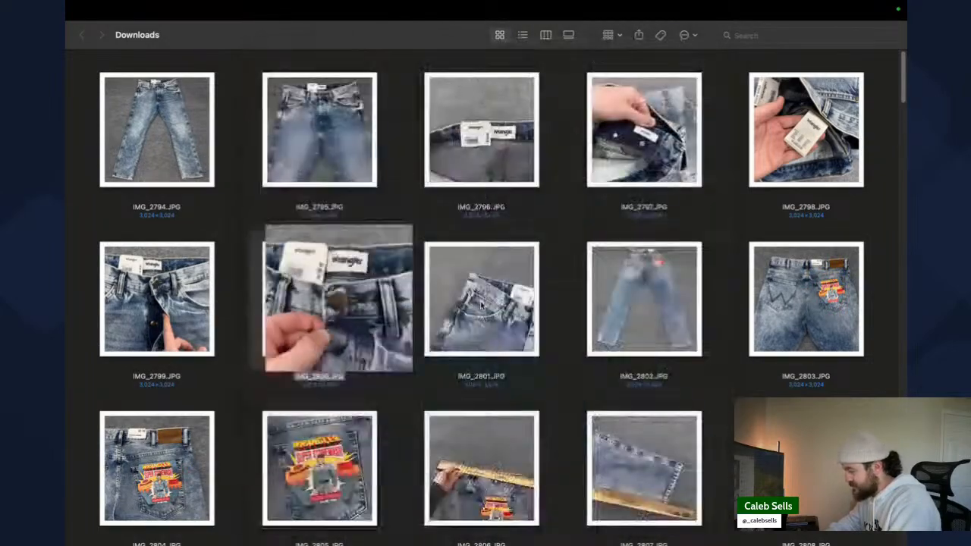
{"action": "left_click", "coordinate": [205, 441]}
{"action": "key", "text": "space"}
- Switch to Chrome, move the eBay Manage drafts tab ahead of the active listings tab, and close the duplicate drafts tab
{"action": "key", "text": "ctrl+Left"}
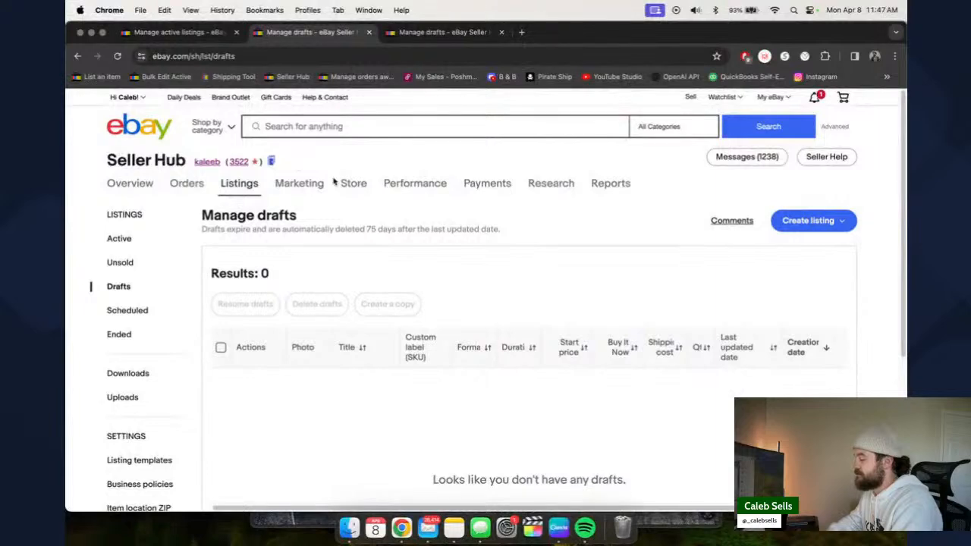
{"action": "left_click_drag", "start_coordinate": [317, 38], "coordinate": [228, 37]}
{"action": "left_click", "coordinate": [318, 37]}
{"action": "left_click", "coordinate": [511, 181]}
{"action": "scroll", "coordinate": [511, 181], "scroll_direction": "up", "scroll_amount": 5}
{"action": "scroll", "coordinate": [455, 205], "scroll_direction": "down", "scroll_amount": 4}
{"action": "scroll", "coordinate": [427, 216], "scroll_direction": "up", "scroll_amount": 2}
{"action": "scroll", "coordinate": [422, 225], "scroll_direction": "up", "scroll_amount": 2}
{"action": "left_click", "coordinate": [189, 32]}
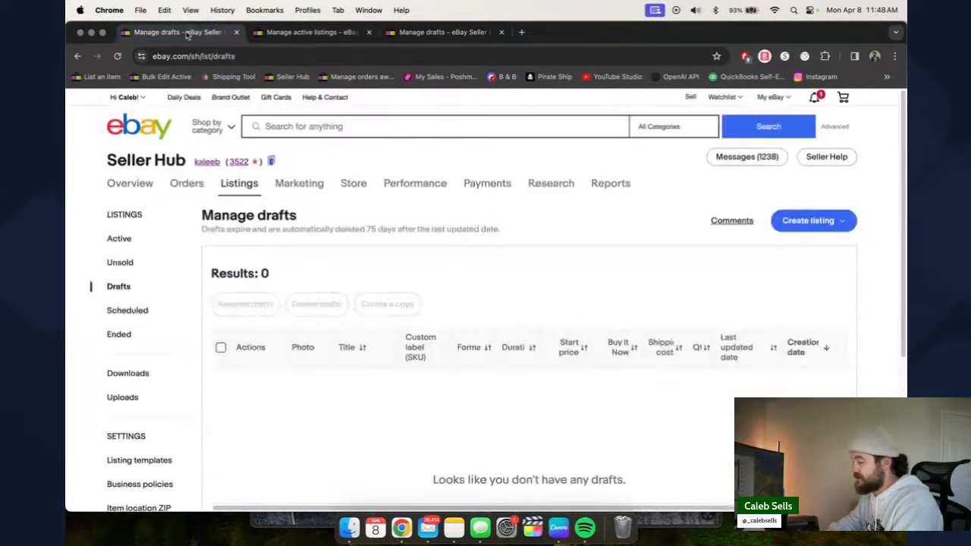
{"action": "left_click", "coordinate": [446, 32]}
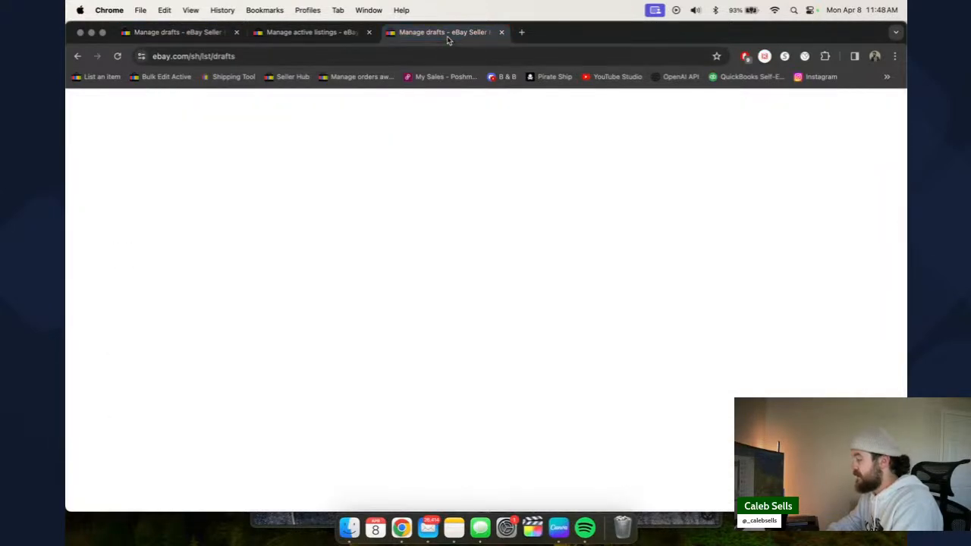
{"action": "left_click", "coordinate": [501, 32]}
{"action": "left_click", "coordinate": [176, 32]}
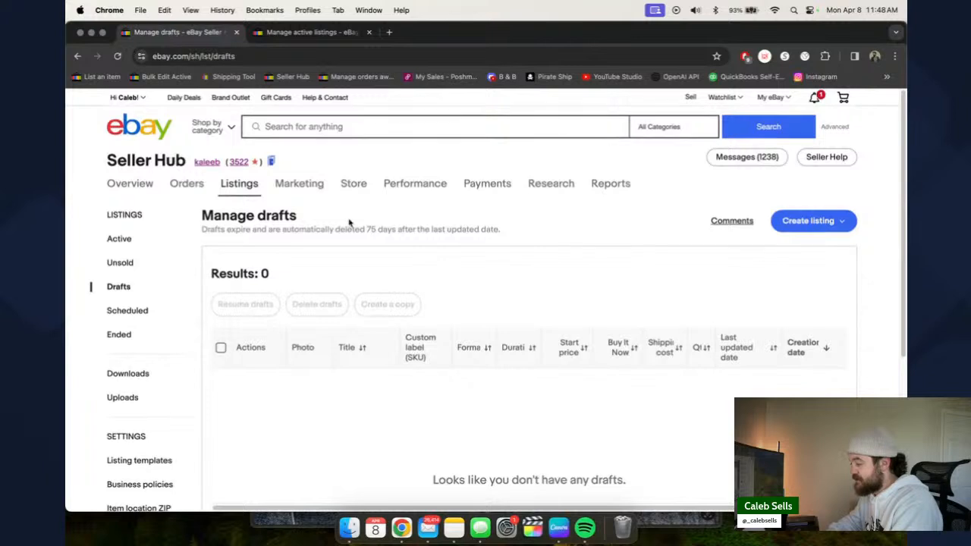
- Search eBay for "wrangler regular taper slider"
{"action": "left_click", "coordinate": [318, 126]}
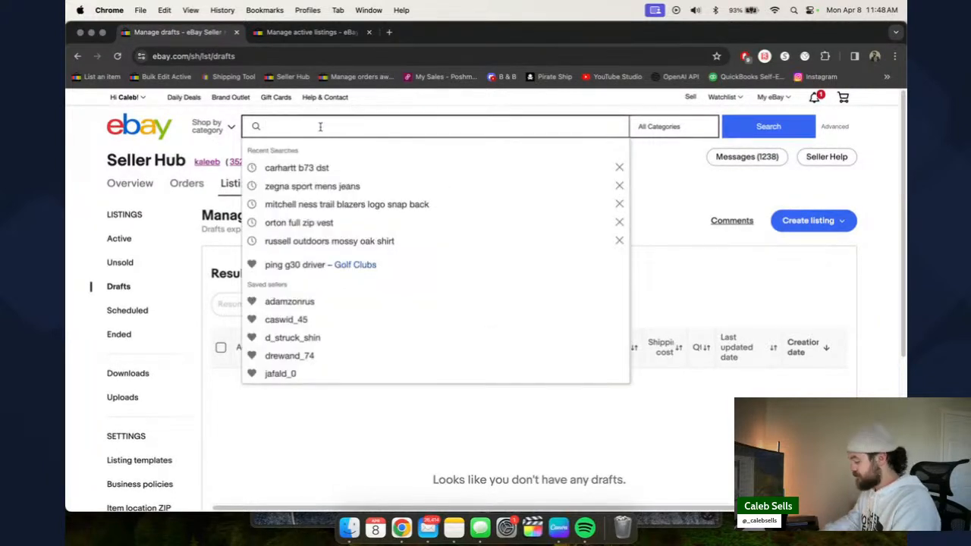
{"action": "type", "text": "wrangler "}
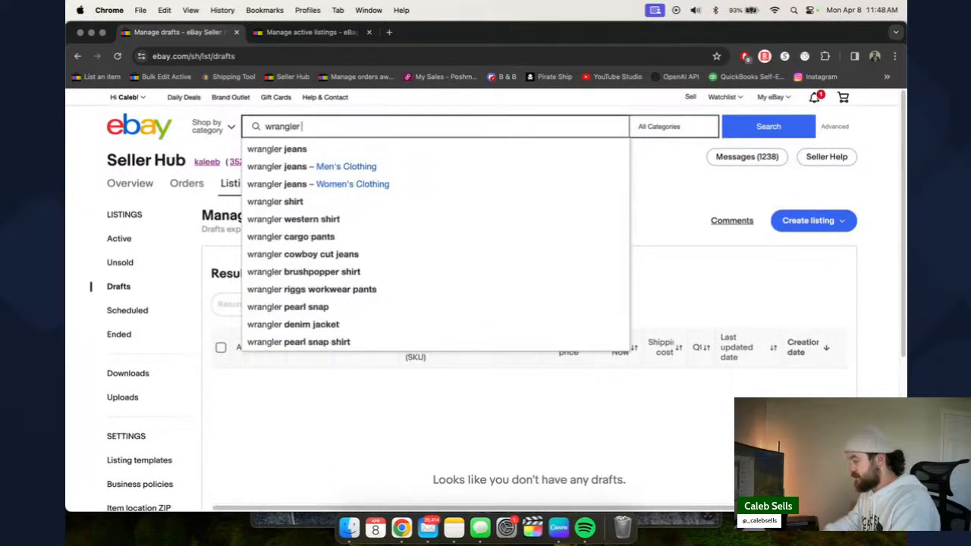
{"action": "type", "text": "regular "}
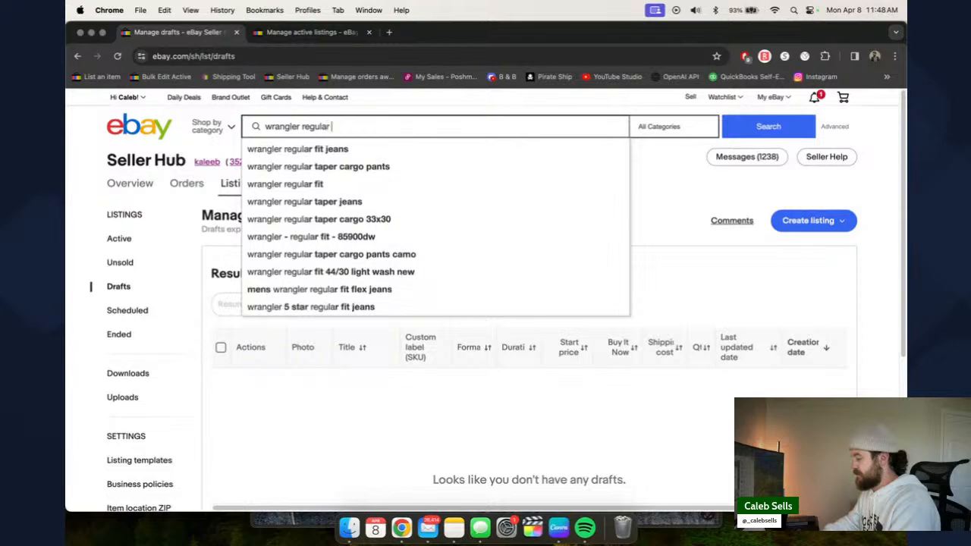
{"action": "type", "text": "taper slider"}
{"action": "key", "text": "Return"}
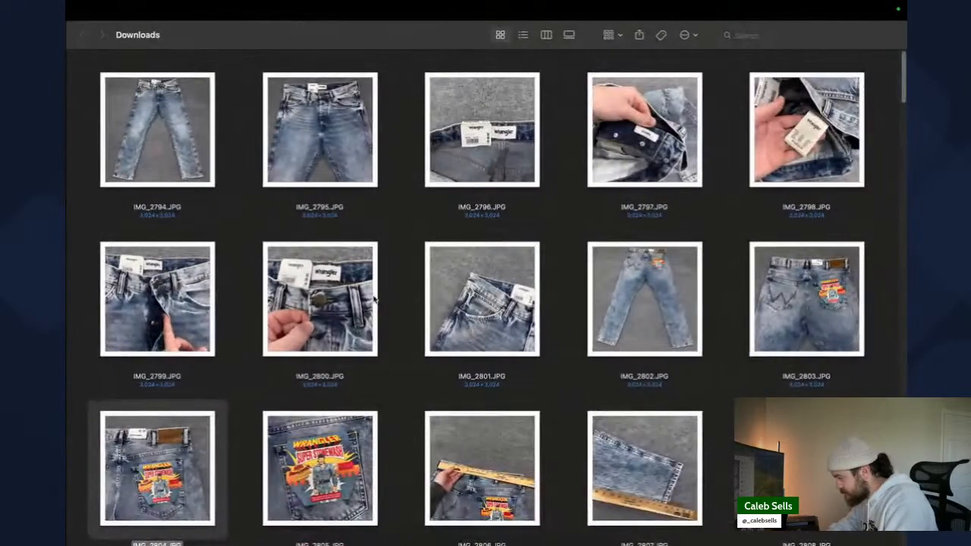
- Check the fit and style wording on the tag in IMG_2804.JPG in Finder and return to the eBay results
{"action": "key", "text": "space"}
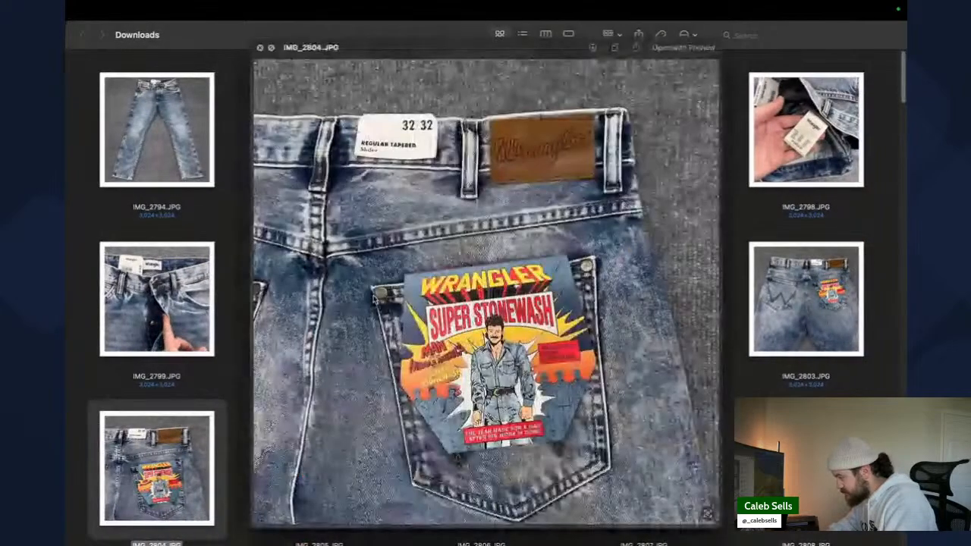
{"action": "key", "text": "ctrl+Left"}
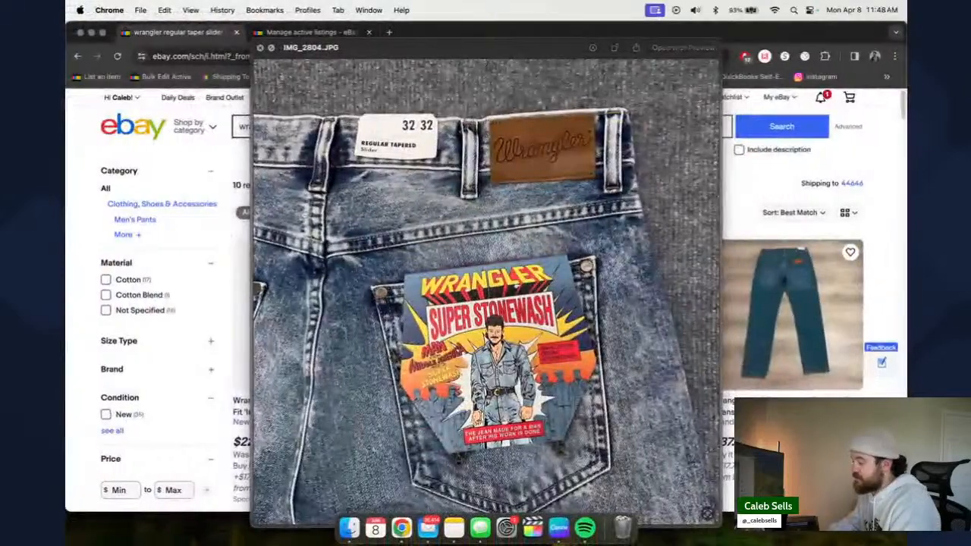
{"action": "key", "text": "ctrl+Right"}
{"action": "key", "text": "space"}
{"action": "key", "text": "ctrl+Left"}
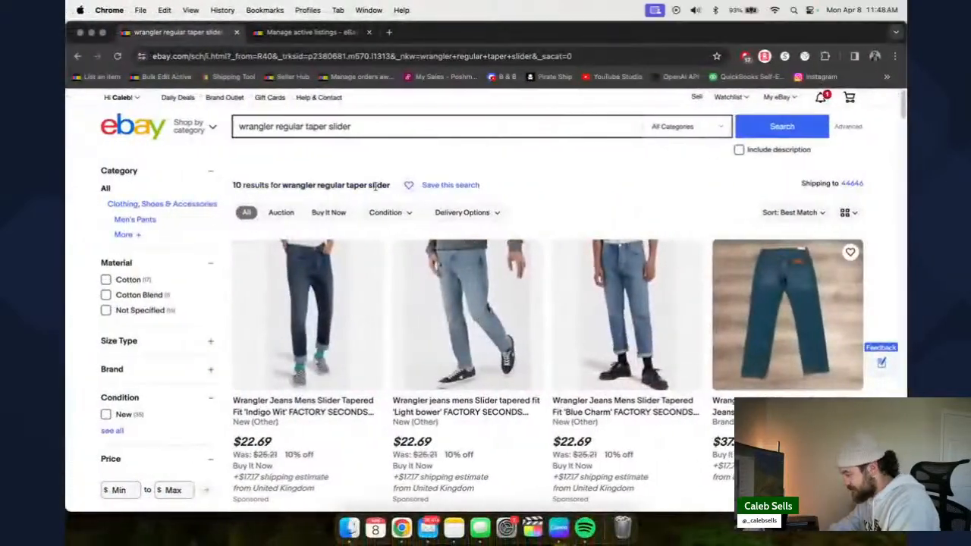
- Limit the search results to sold items and review the sold Wrangler listings
{"action": "scroll", "coordinate": [374, 240], "scroll_direction": "down", "scroll_amount": 10}
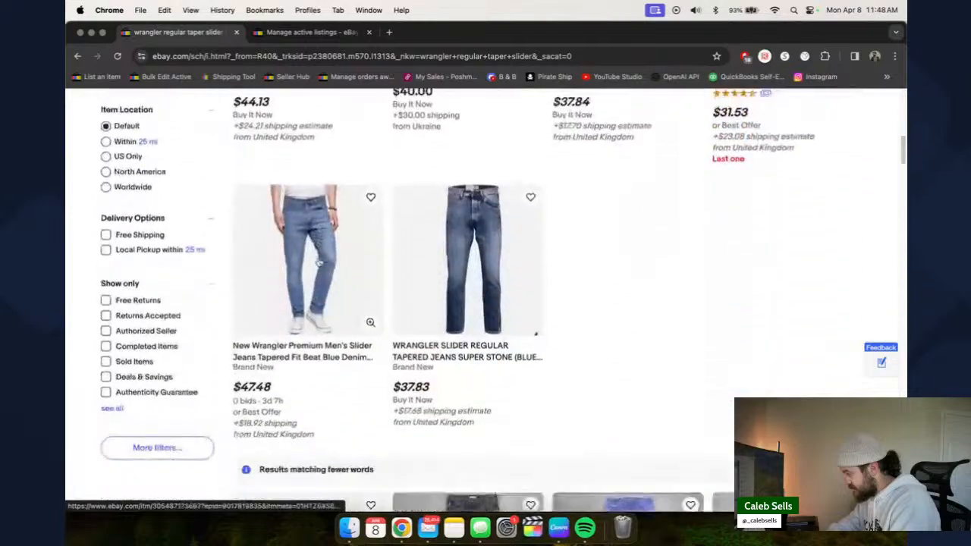
{"action": "scroll", "coordinate": [319, 261], "scroll_direction": "up", "scroll_amount": 15}
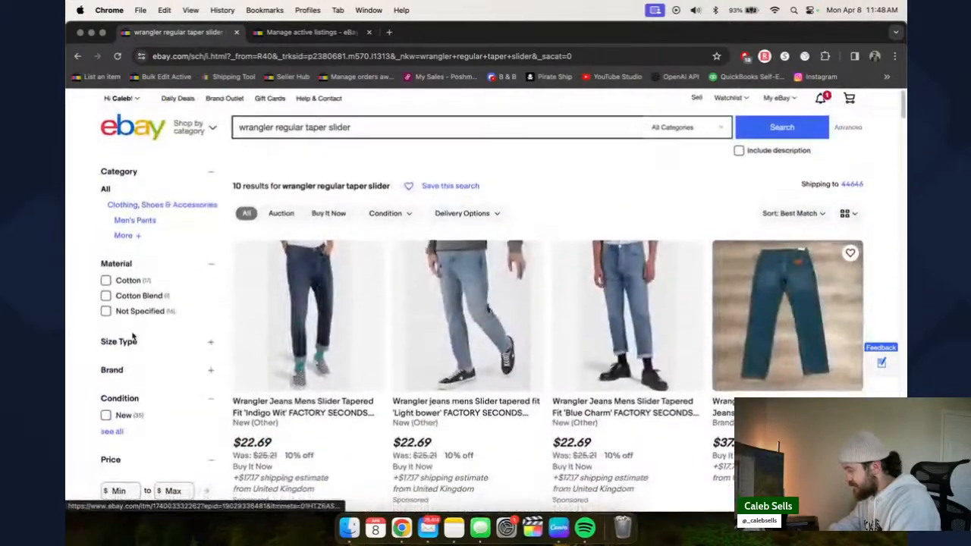
{"action": "scroll", "coordinate": [132, 336], "scroll_direction": "down", "scroll_amount": 5}
{"action": "scroll", "coordinate": [133, 335], "scroll_direction": "down", "scroll_amount": 8}
{"action": "left_click", "coordinate": [118, 359]}
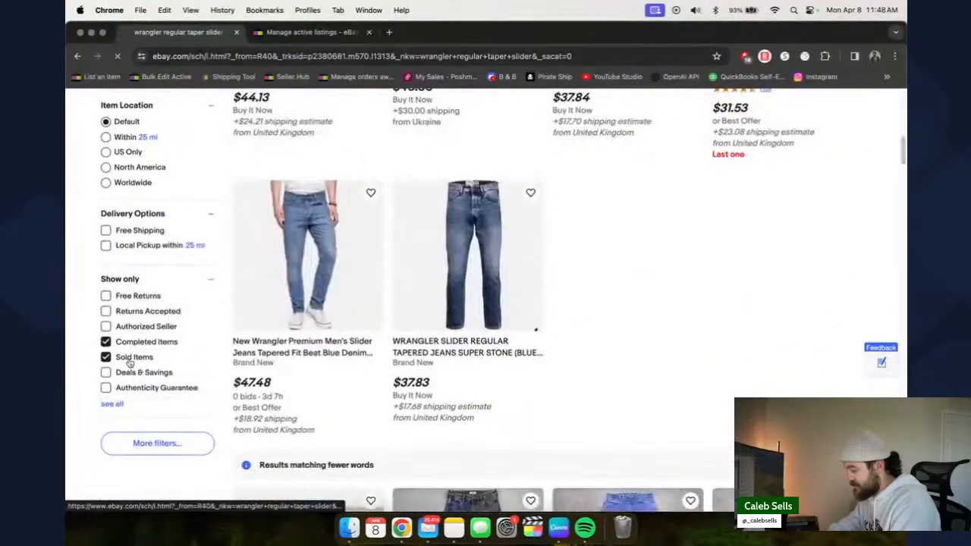
{"action": "scroll", "coordinate": [470, 373], "scroll_direction": "down", "scroll_amount": 10}
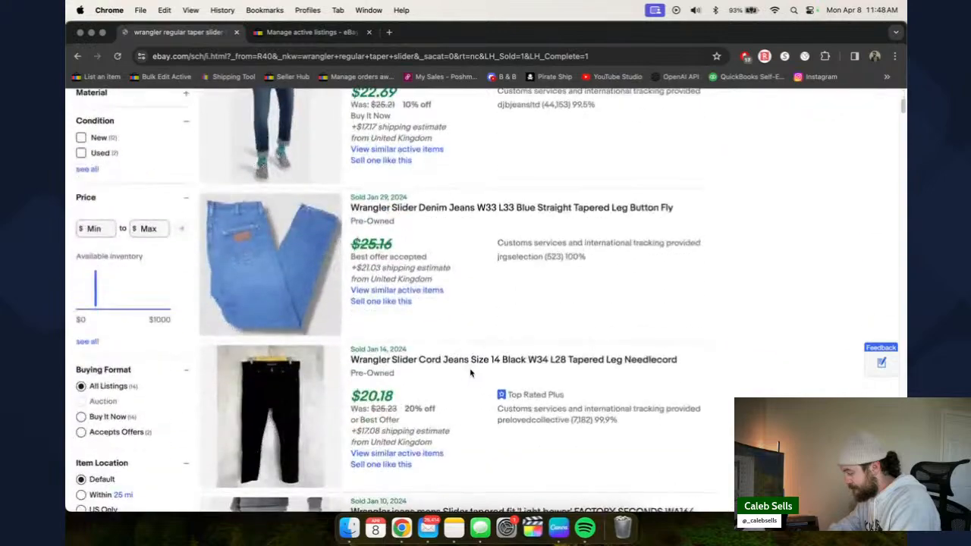
{"action": "scroll", "coordinate": [471, 373], "scroll_direction": "down", "scroll_amount": 4}
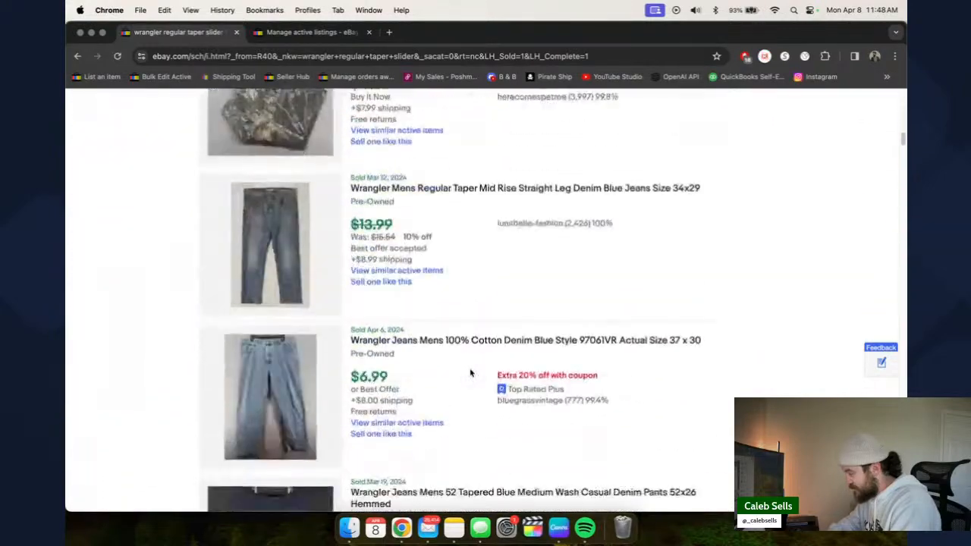
- Change the sold-items search to "wrangler stone wash" and filter it to New condition
{"action": "scroll", "coordinate": [470, 377], "scroll_direction": "up", "scroll_amount": 15}
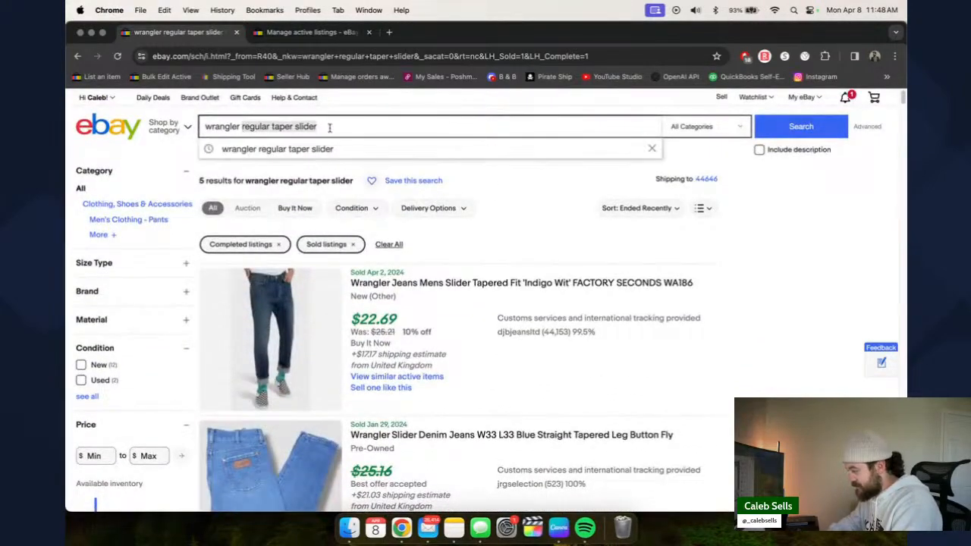
{"action": "type", "text": "tone wash"}
{"action": "key", "text": "Return"}
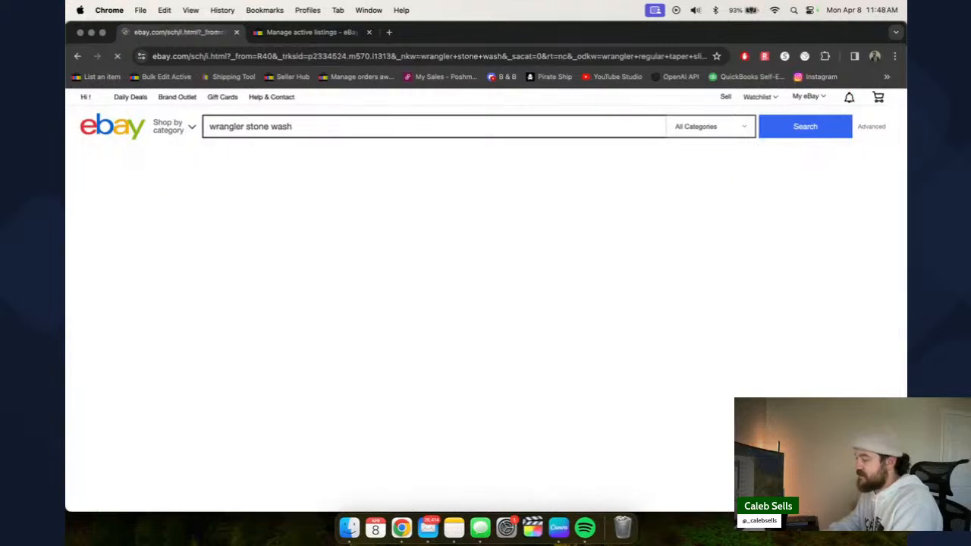
{"action": "left_click", "coordinate": [351, 208]}
{"action": "left_click", "coordinate": [356, 251]}
- Review the prices, fits and washes of the sold new-condition "wrangler stone wash" listings
{"action": "scroll", "coordinate": [455, 375], "scroll_direction": "down", "scroll_amount": 6}
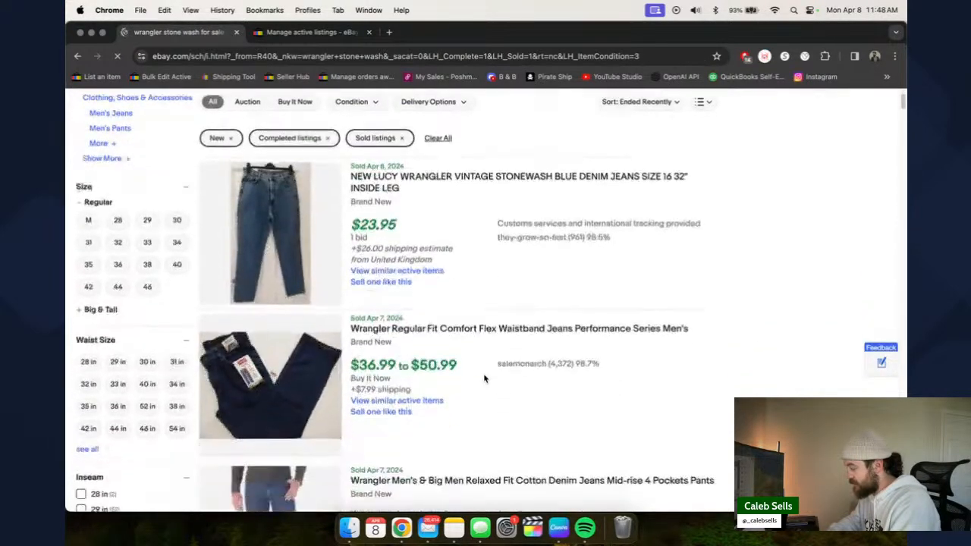
{"action": "scroll", "coordinate": [484, 378], "scroll_direction": "down", "scroll_amount": 10}
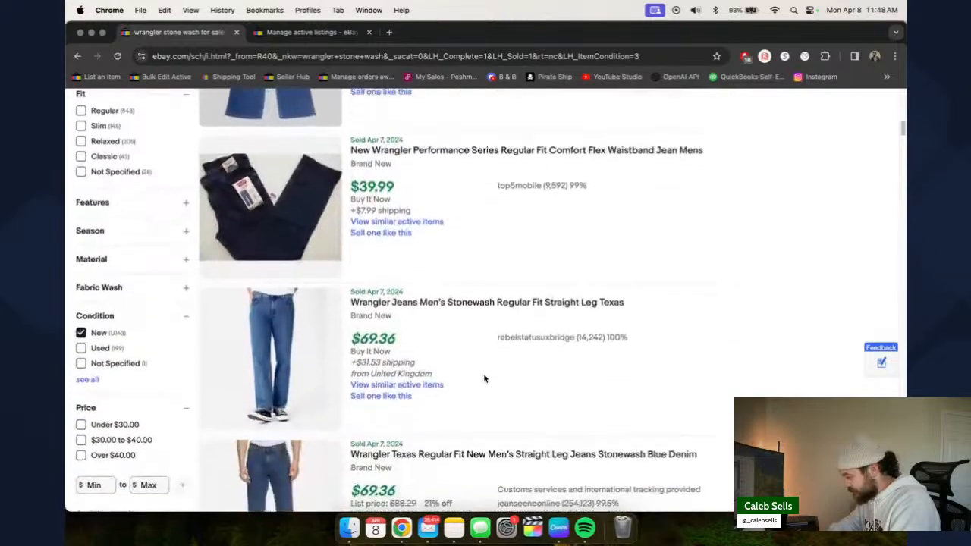
{"action": "scroll", "coordinate": [484, 377], "scroll_direction": "down", "scroll_amount": 12}
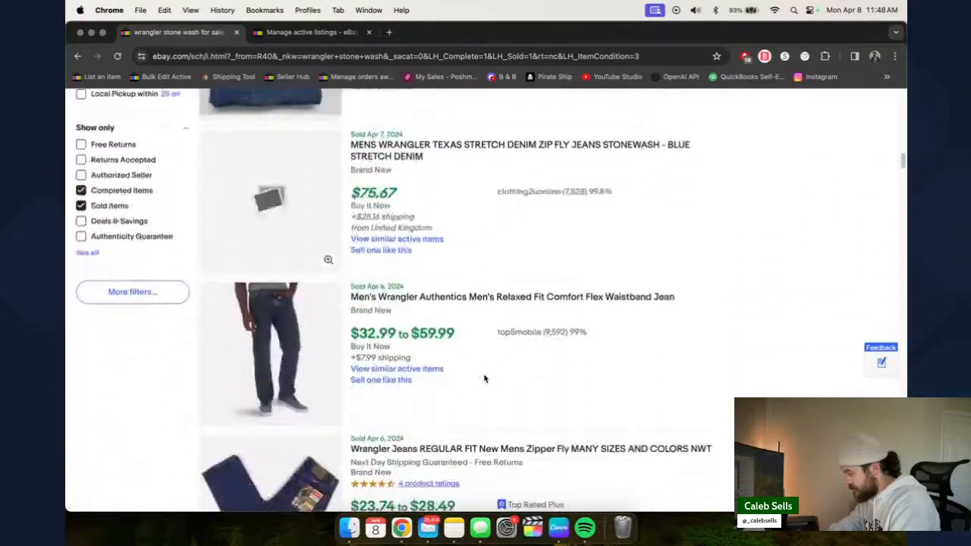
{"action": "scroll", "coordinate": [484, 377], "scroll_direction": "down", "scroll_amount": 10}
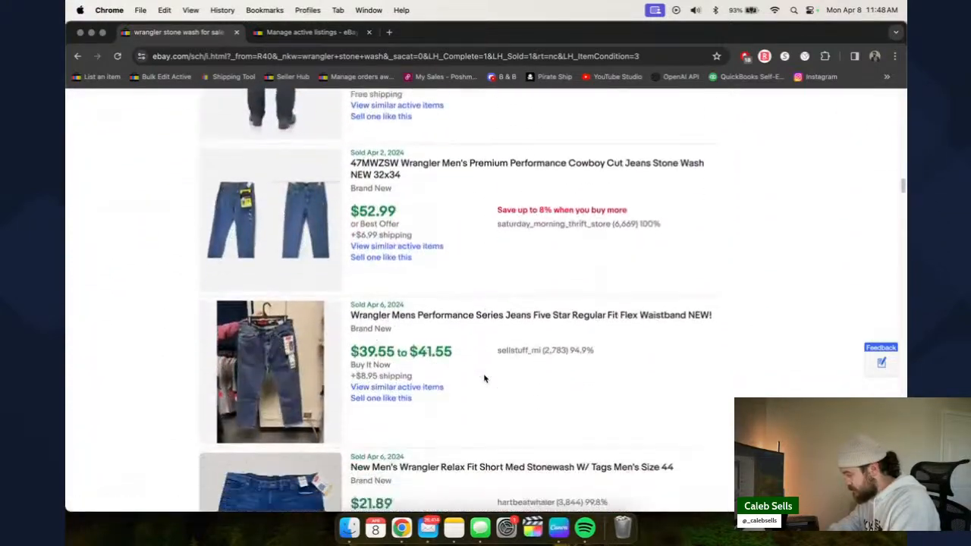
{"action": "scroll", "coordinate": [484, 378], "scroll_direction": "down", "scroll_amount": 10}
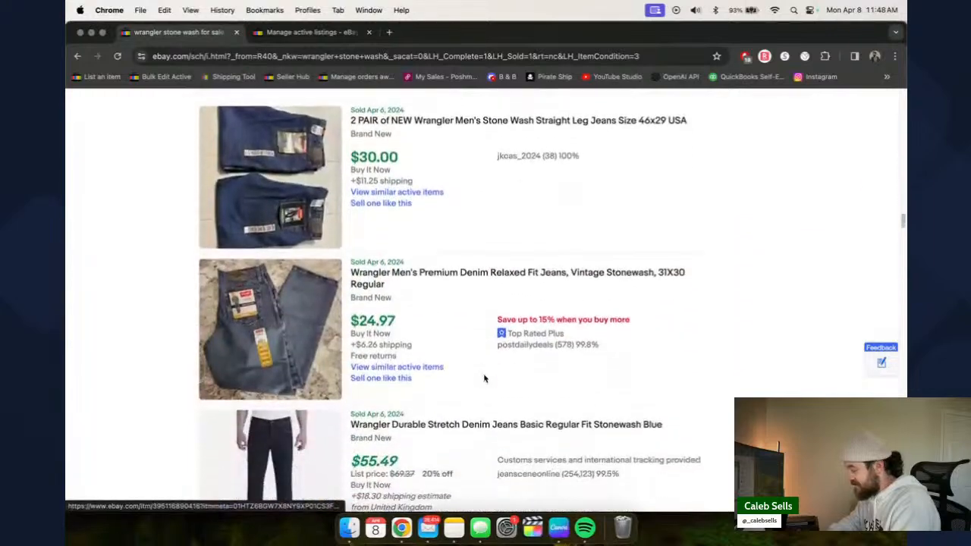
{"action": "scroll", "coordinate": [484, 379], "scroll_direction": "down", "scroll_amount": 10}
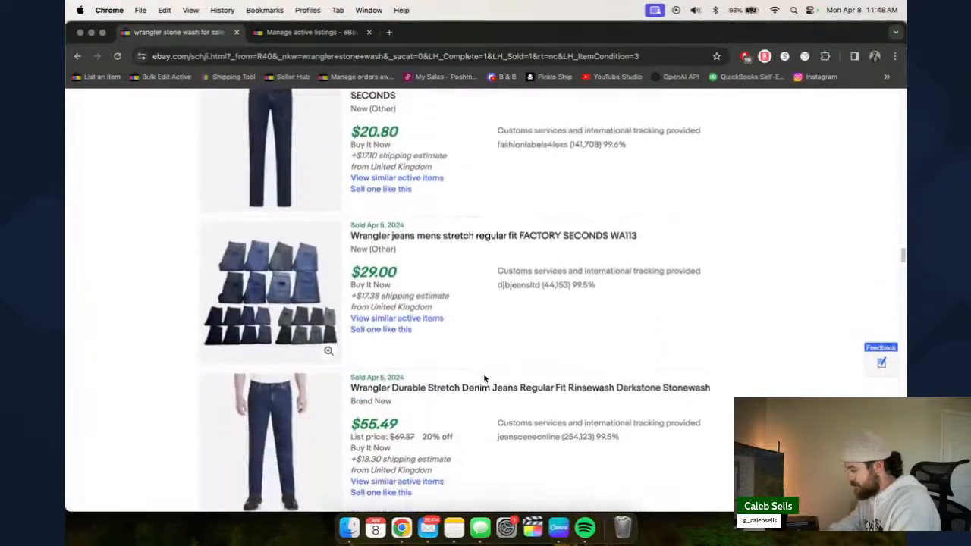
{"action": "scroll", "coordinate": [484, 379], "scroll_direction": "down", "scroll_amount": 10}
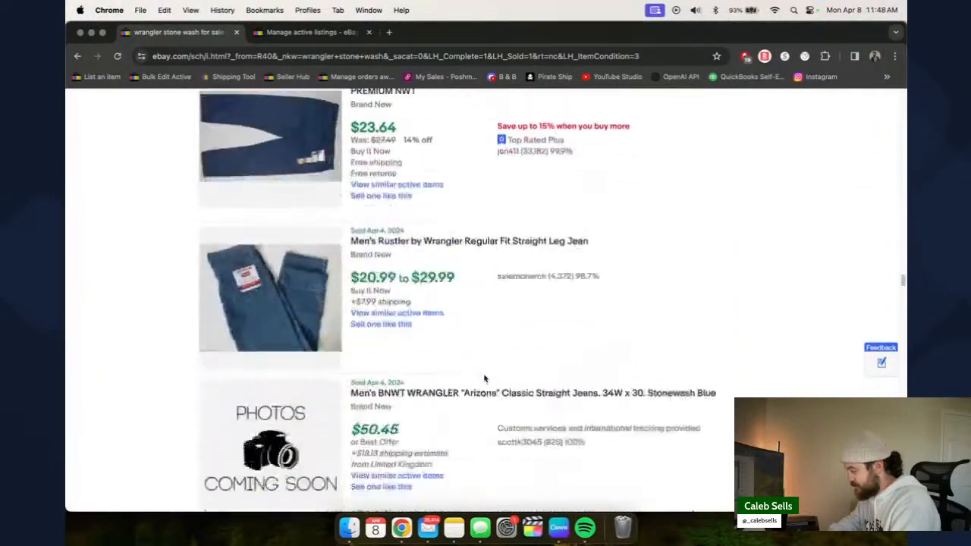
{"action": "scroll", "coordinate": [484, 379], "scroll_direction": "down", "scroll_amount": 10}
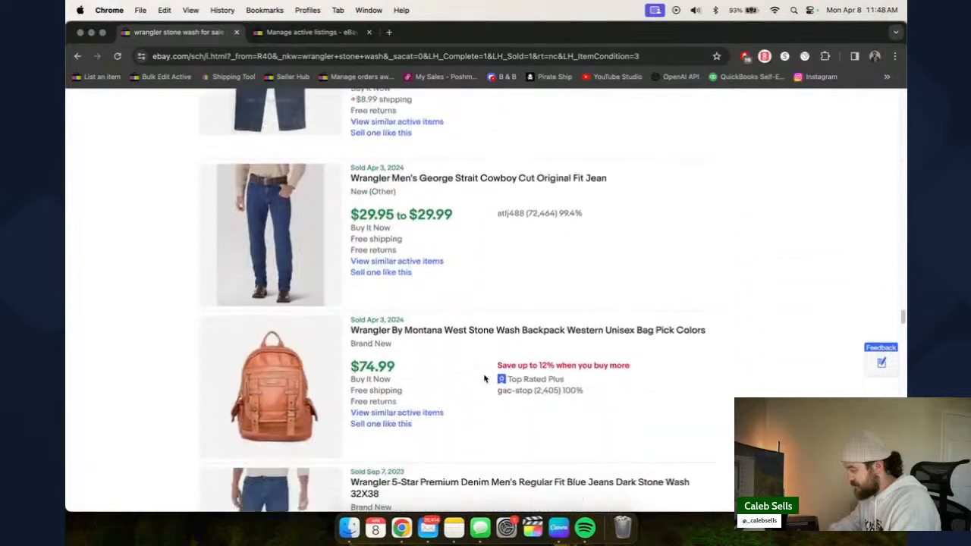
{"action": "scroll", "coordinate": [483, 379], "scroll_direction": "down", "scroll_amount": 10}
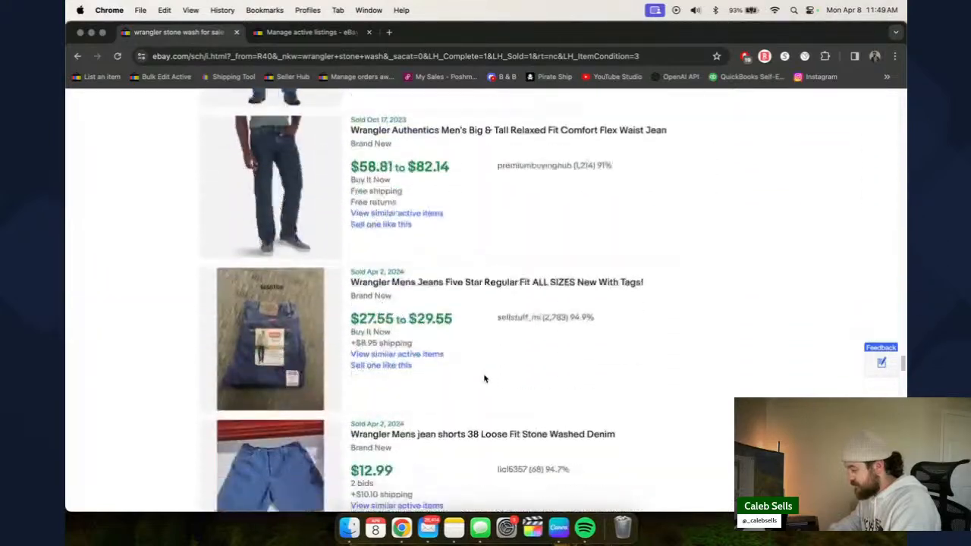
{"action": "scroll", "coordinate": [484, 378], "scroll_direction": "down", "scroll_amount": 10}
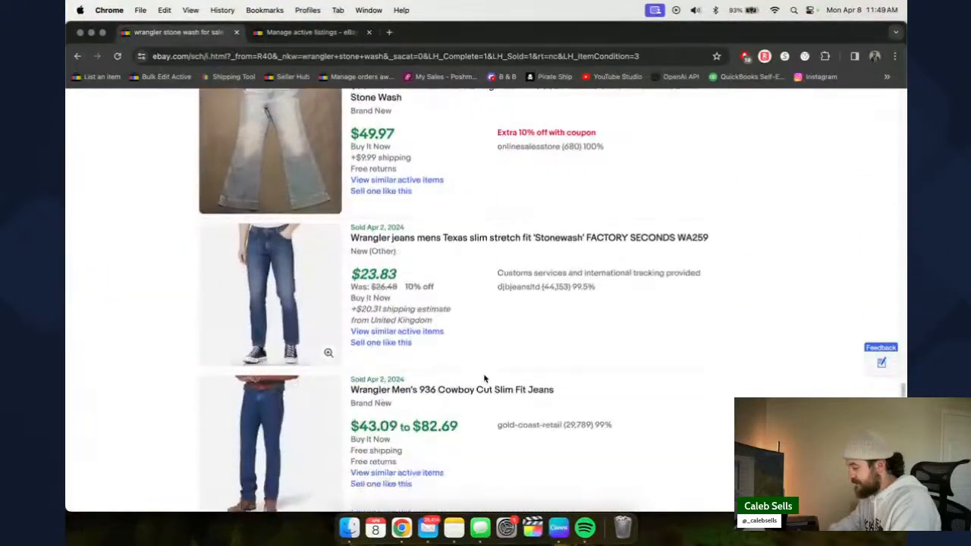
{"action": "scroll", "coordinate": [484, 378], "scroll_direction": "down", "scroll_amount": 10}
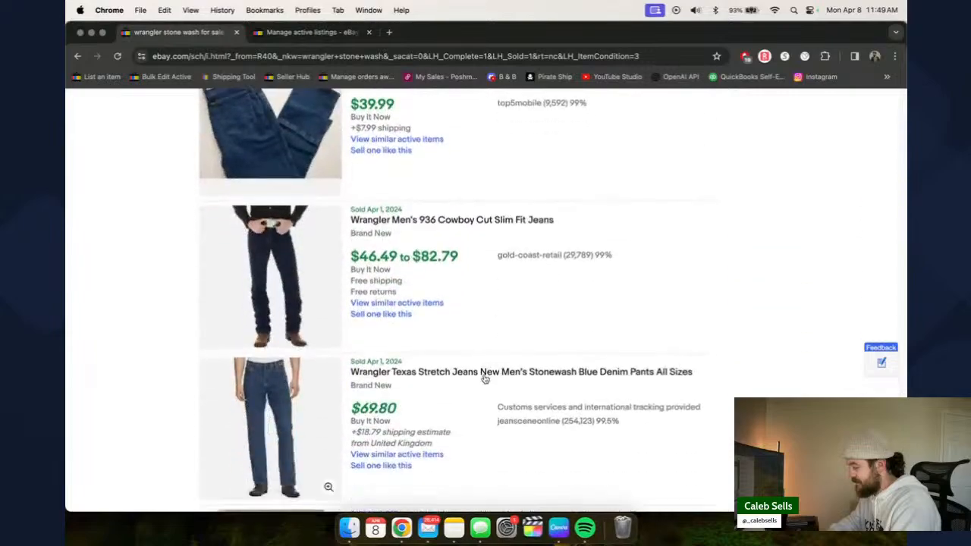
{"action": "scroll", "coordinate": [484, 378], "scroll_direction": "down", "scroll_amount": 10}
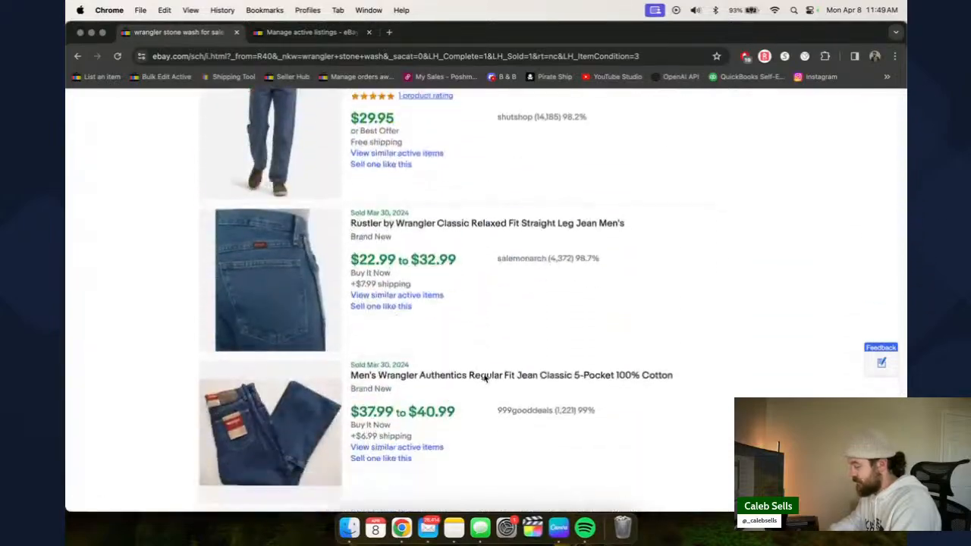
{"action": "scroll", "coordinate": [484, 378], "scroll_direction": "up", "scroll_amount": 15}
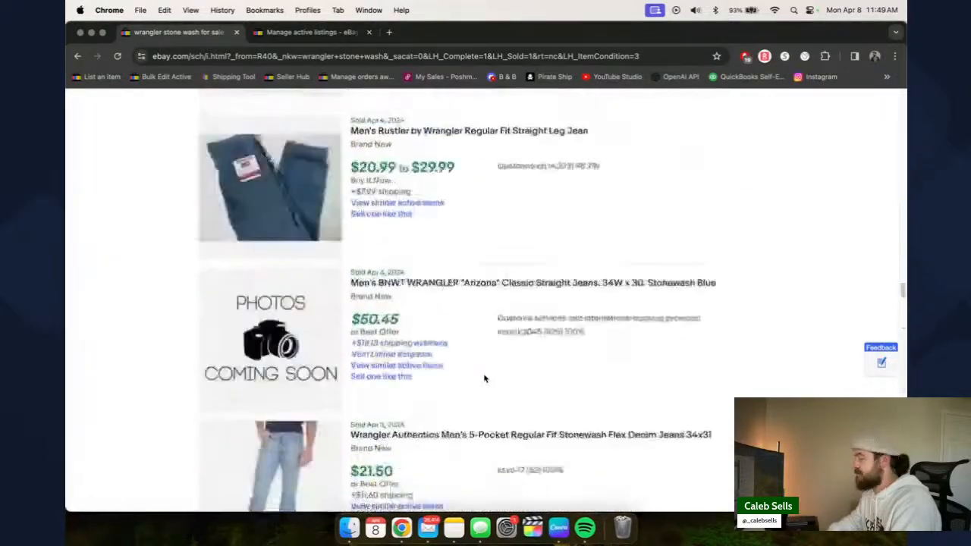
{"action": "scroll", "coordinate": [484, 378], "scroll_direction": "up", "scroll_amount": 15}
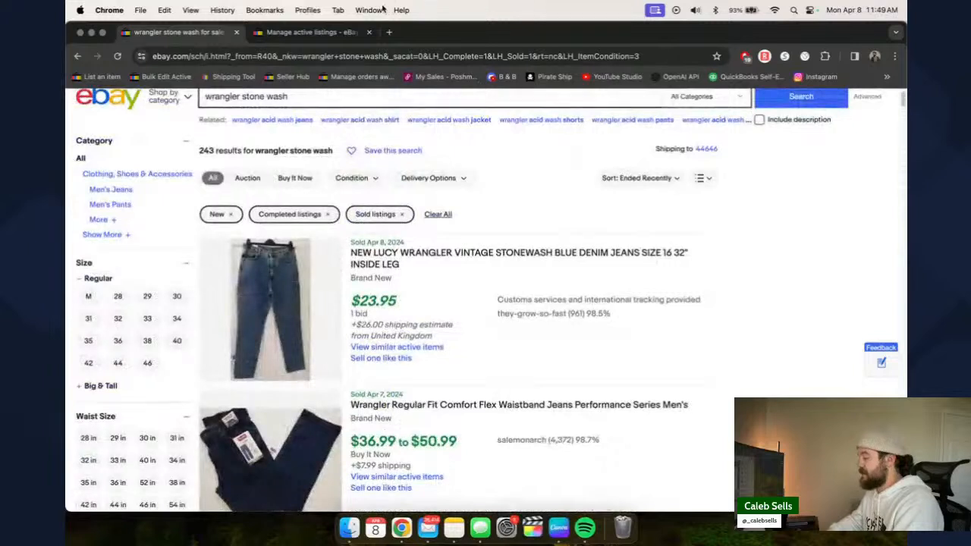
- Start a new eBay listing titled "Wrangler Jeans Mens 32x32 Regular Tapered Slider", checking the wording against the IMG_2804.JPG photo in Finder
{"action": "left_click", "coordinate": [389, 33]}
{"action": "left_click", "coordinate": [96, 77]}
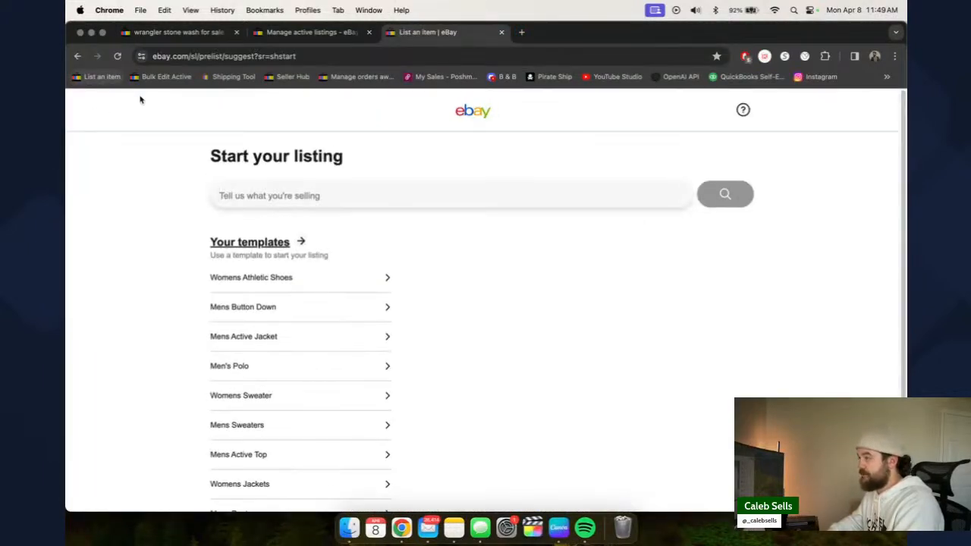
{"action": "left_click", "coordinate": [254, 196]}
{"action": "type", "text": "Wrna"}
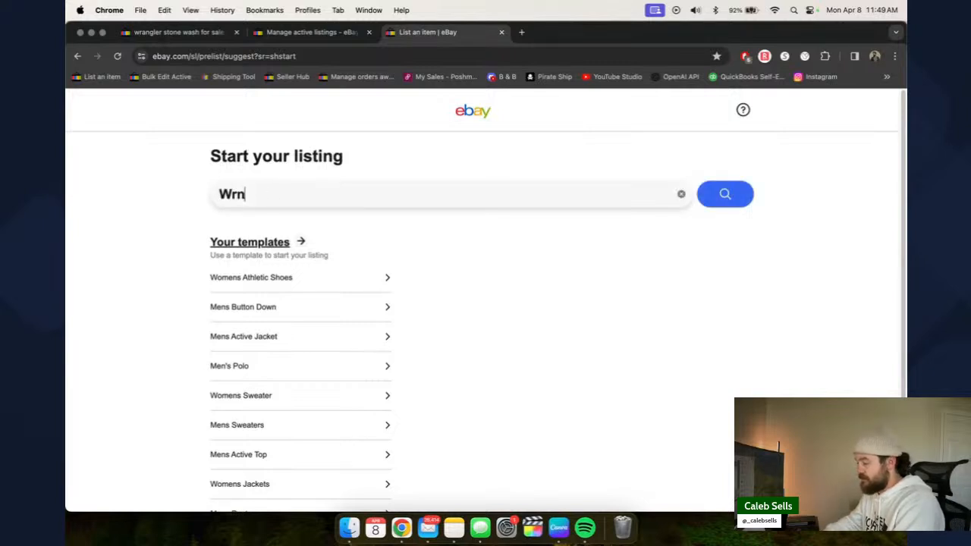
{"action": "type", "text": "gler Jeans"}
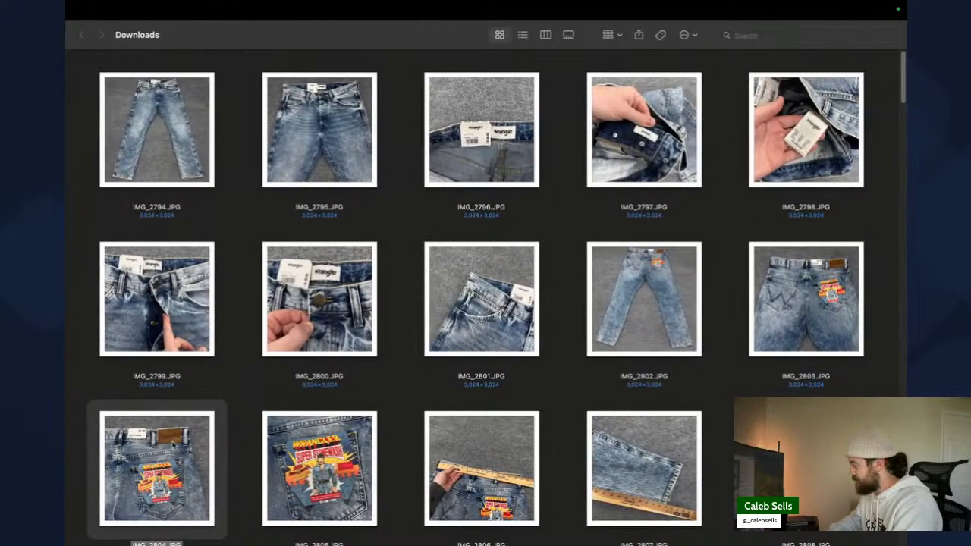
{"action": "key", "text": "space"}
{"action": "key", "text": "ctrl+Left"}
{"action": "type", "text": "Regular Tapered Slider"}
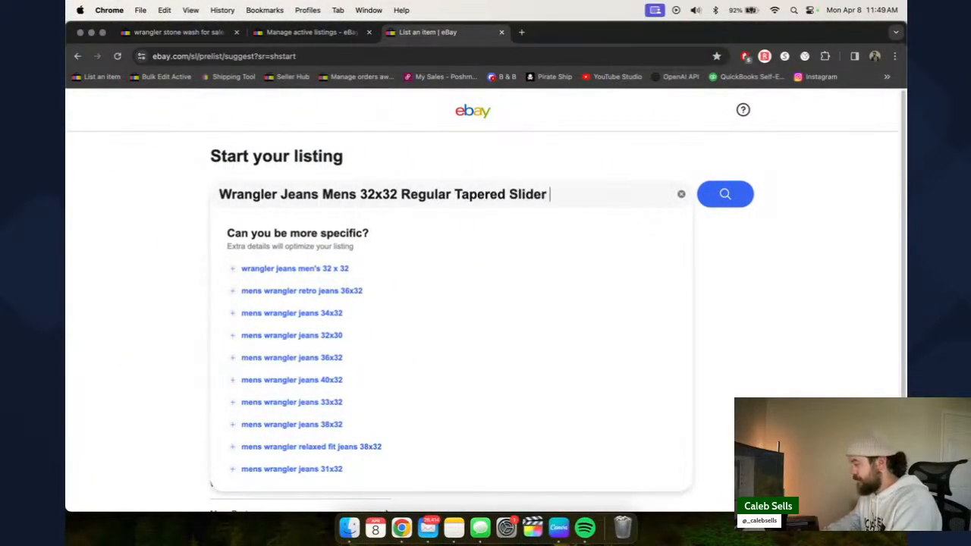
- Check the pocket graphic in IMG_2805.JPG in Finder and append "Super Stonewash" to the eBay listing title
{"action": "key", "text": "ctrl+Right"}
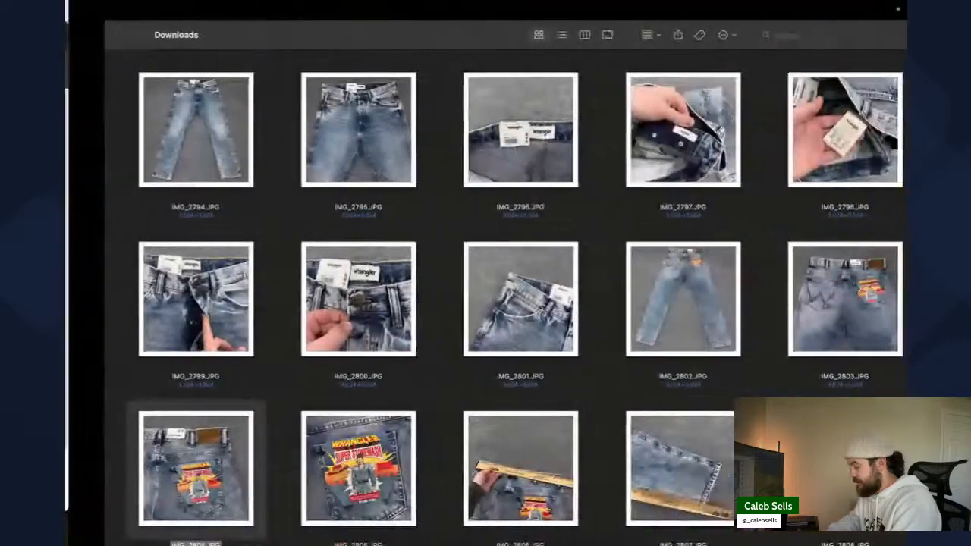
{"action": "key", "text": "Right"}
{"action": "key", "text": "space"}
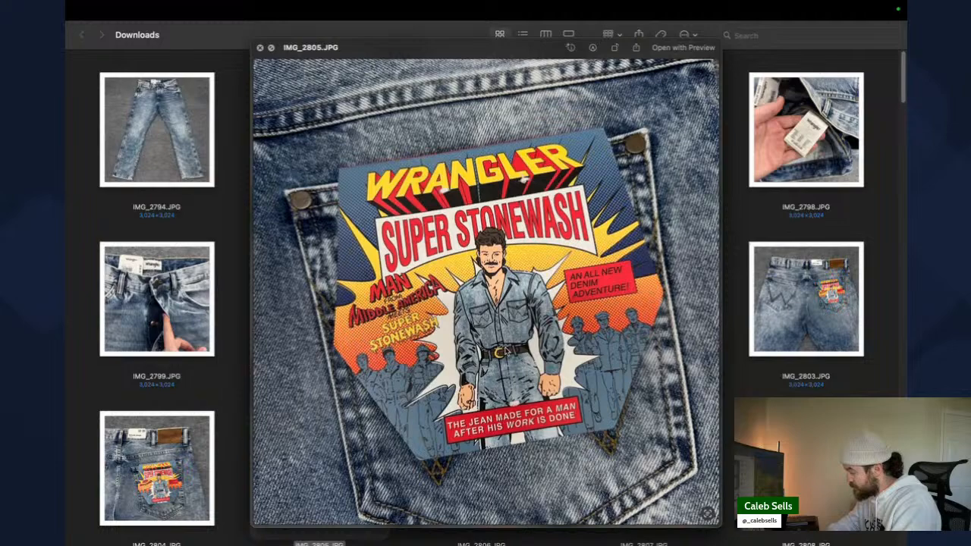
{"action": "key", "text": "space"}
{"action": "key", "text": "ctrl+Left"}
{"action": "type", "text": "Super Stonewa"}
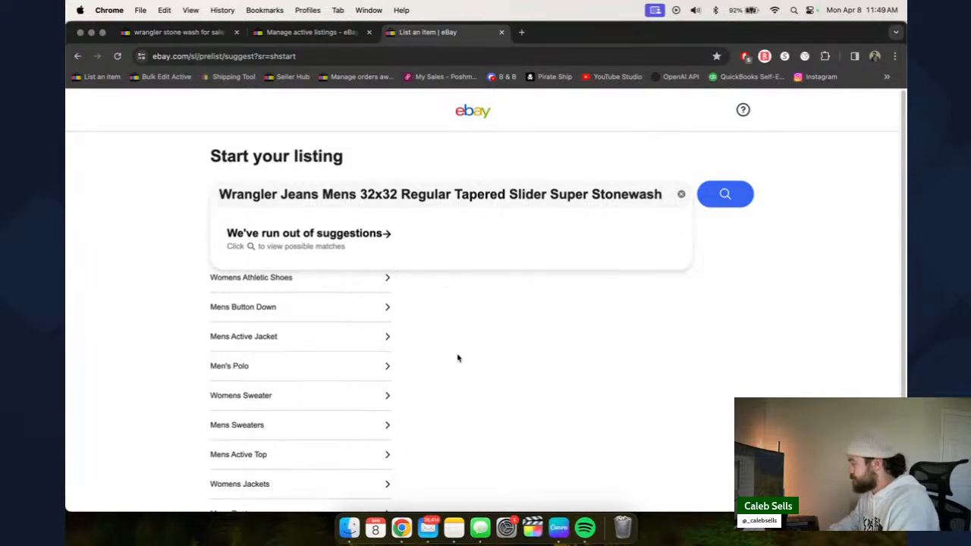
- Examine the tape measure photos IMG_2807.JPG and IMG_2806.JPG in Finder and return to the eBay listing title
{"action": "key", "text": "ctrl+Right"}
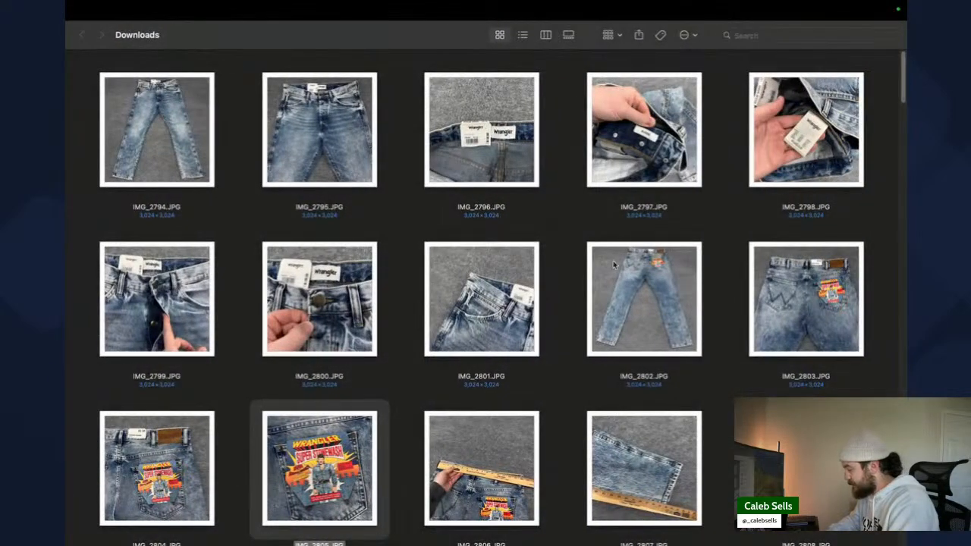
{"action": "left_click", "coordinate": [638, 485]}
{"action": "key", "text": "space"}
{"action": "key", "text": "space"}
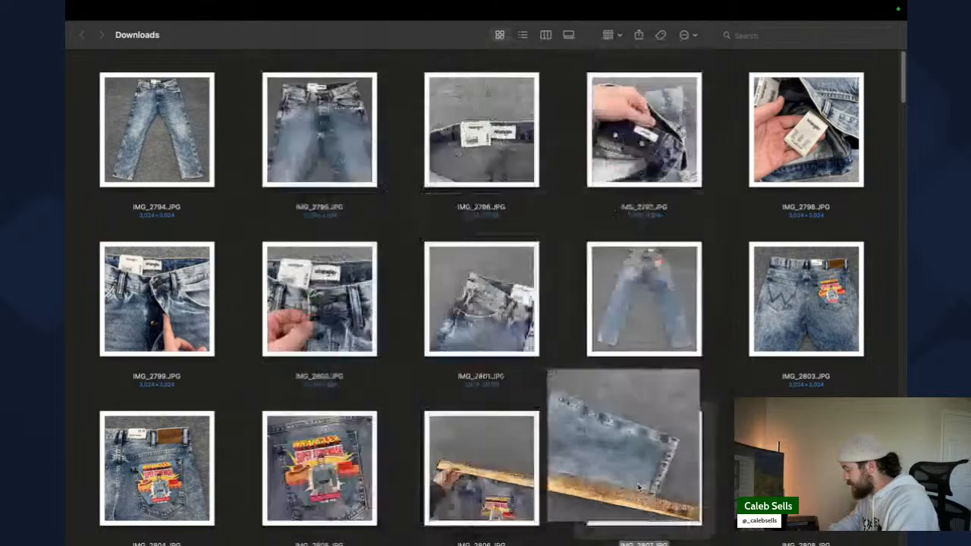
{"action": "left_click", "coordinate": [508, 472]}
{"action": "key", "text": "space"}
{"action": "key", "text": "space"}
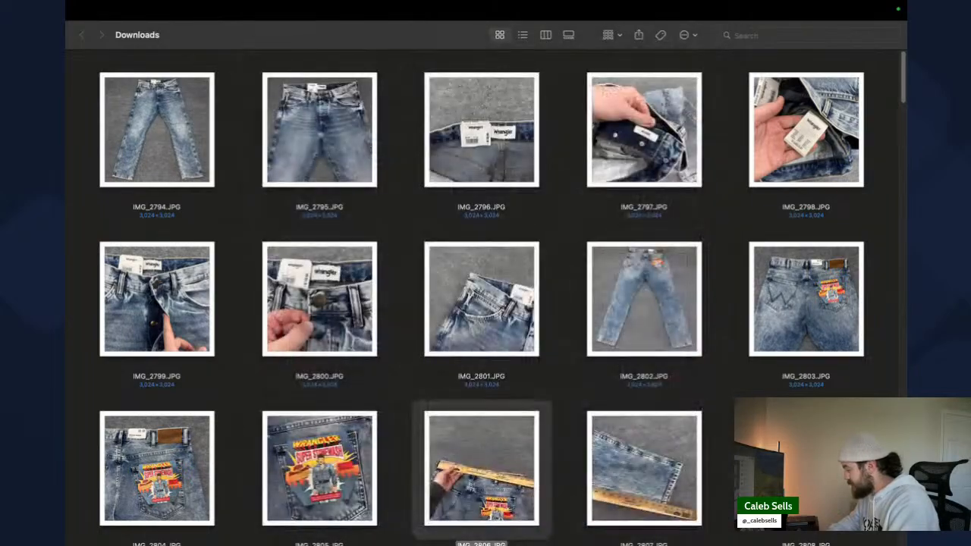
{"action": "scroll", "coordinate": [508, 471], "scroll_direction": "down", "scroll_amount": 2}
{"action": "scroll", "coordinate": [508, 455], "scroll_direction": "down", "scroll_amount": 3}
{"action": "scroll", "coordinate": [321, 379], "scroll_direction": "up", "scroll_amount": 4}
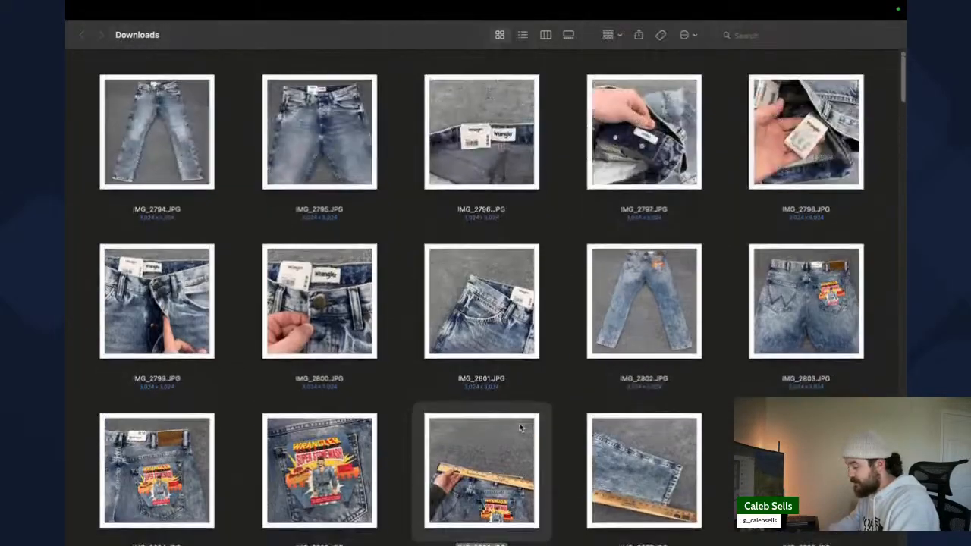
{"action": "key", "text": "ctrl+Left"}
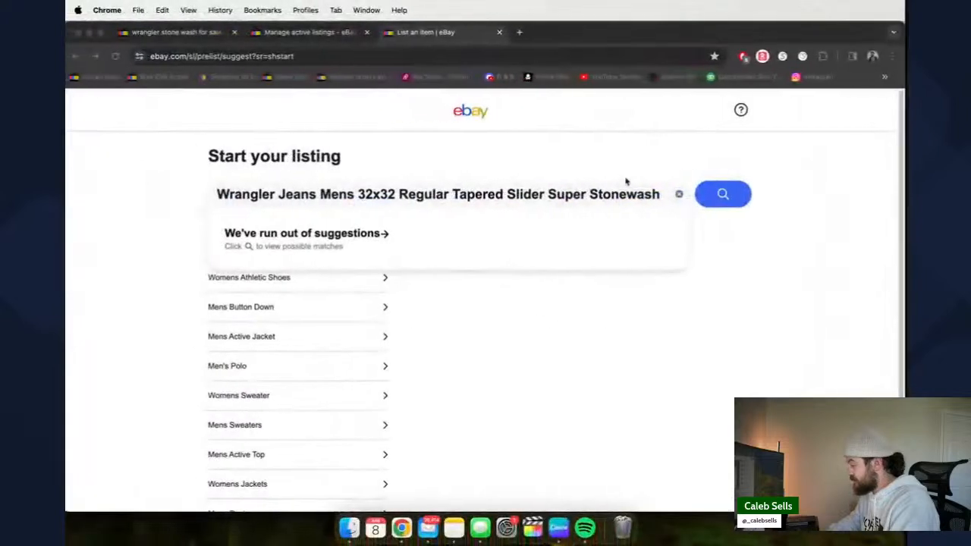
- Append "Button Fly" to the end of the listing title
{"action": "type", "text": "Button Fluy"}
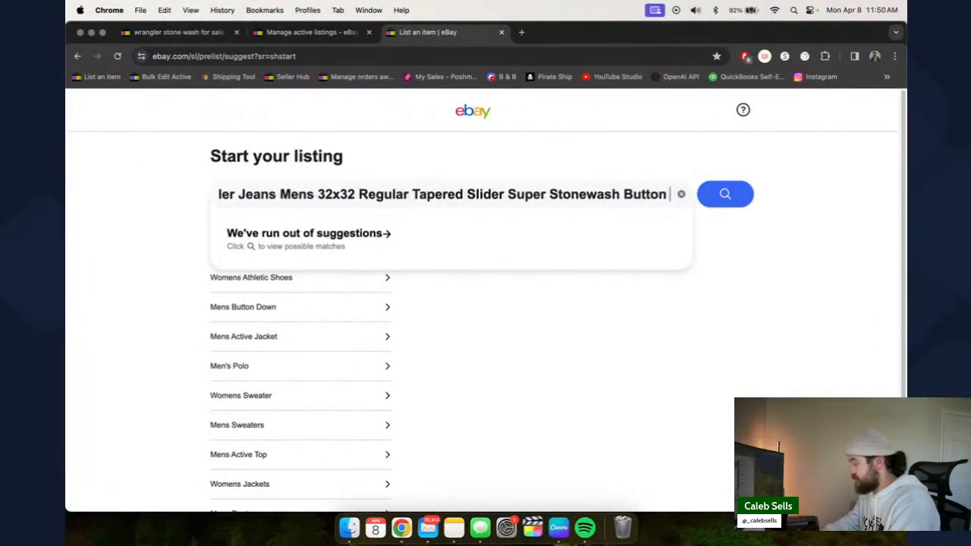
{"action": "key", "text": "BackSpace"}
{"action": "key", "text": "BackSpace"}
{"action": "type", "text": "y"}
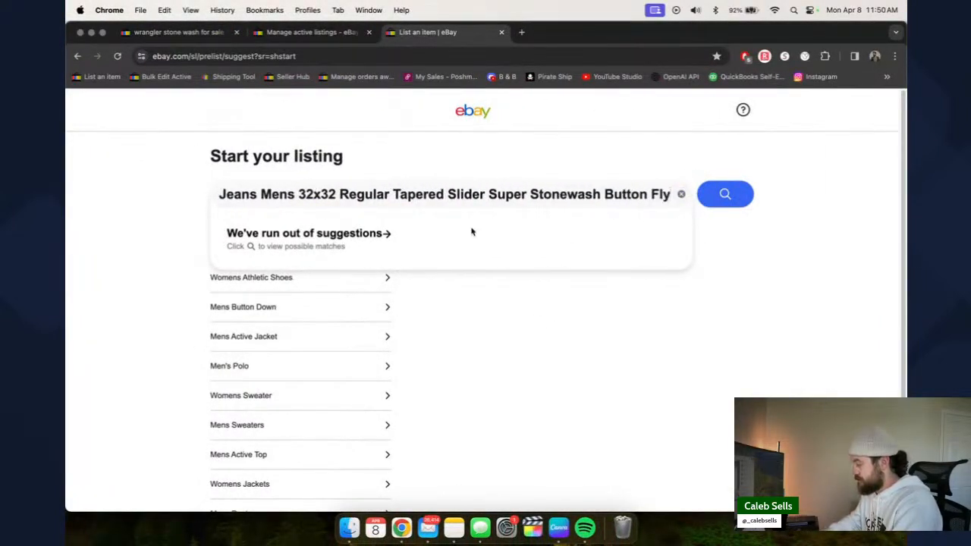
- Correct the size in the listing title to 32x30 and submit the title to find matching listings
{"action": "key", "text": "BackSpace"}
{"action": "type", "text": "0"}
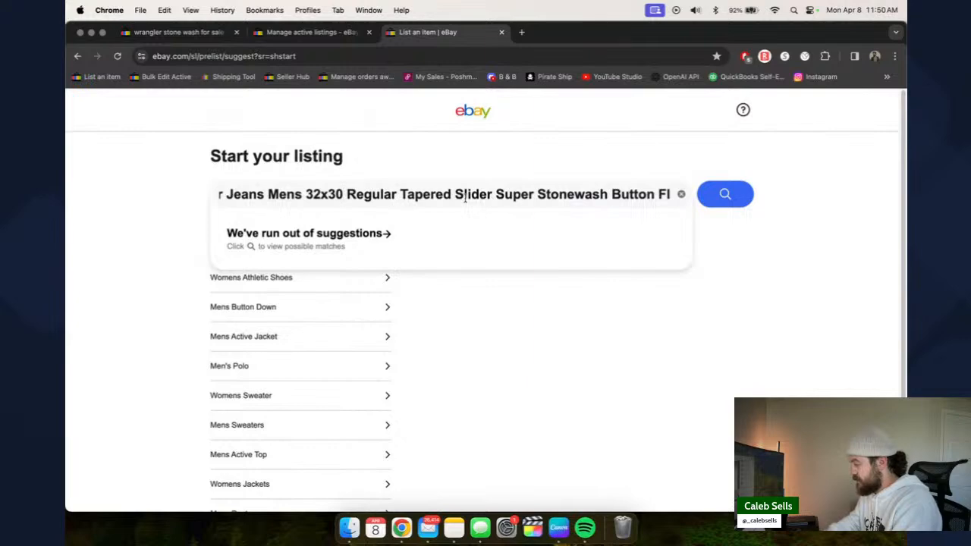
{"action": "left_click", "coordinate": [724, 194]}
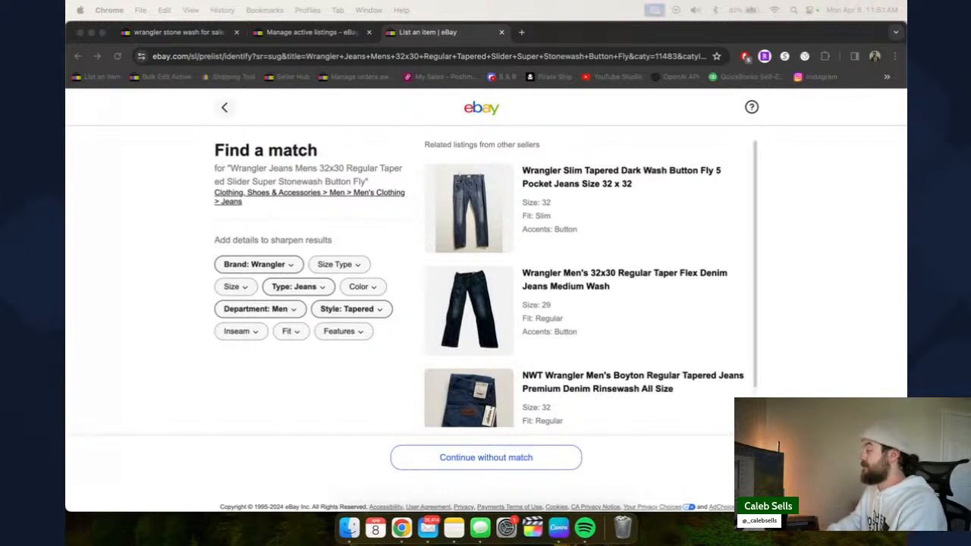
- Set the jeans' size type to Regular and their size to 32 in the match details
{"action": "left_click", "coordinate": [355, 265]}
{"action": "type", "text": "32"}
{"action": "key", "text": "BackSpace"}
{"action": "key", "text": "BackSpace"}
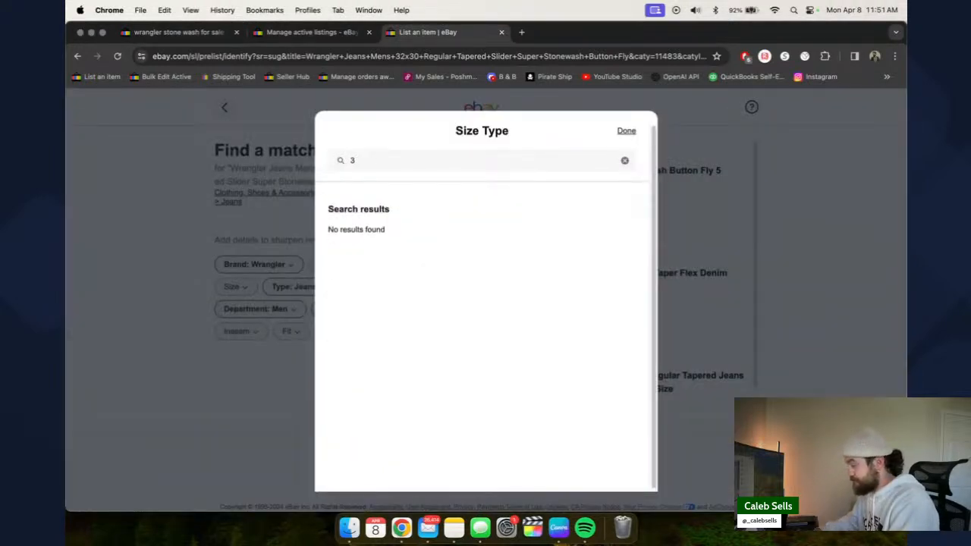
{"action": "left_click", "coordinate": [351, 239]}
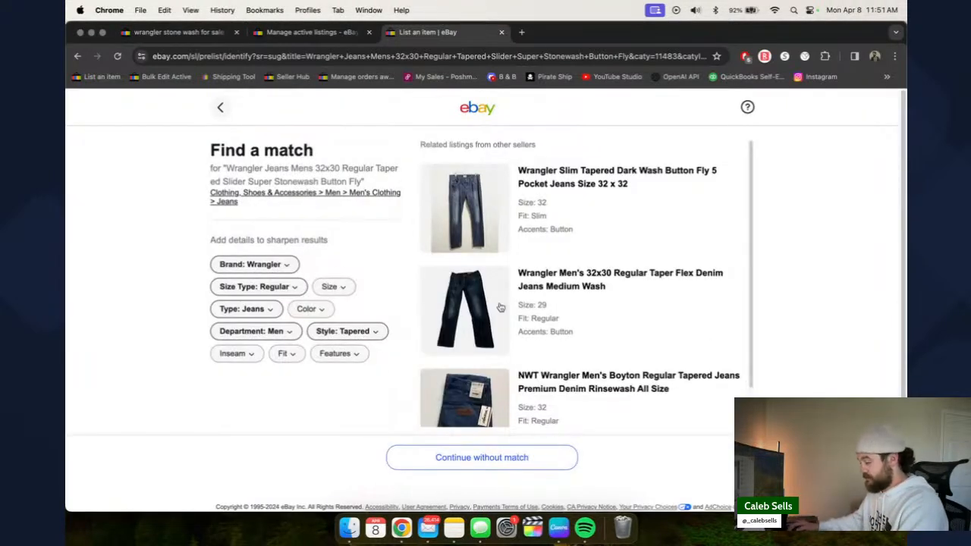
{"action": "left_click", "coordinate": [334, 286]}
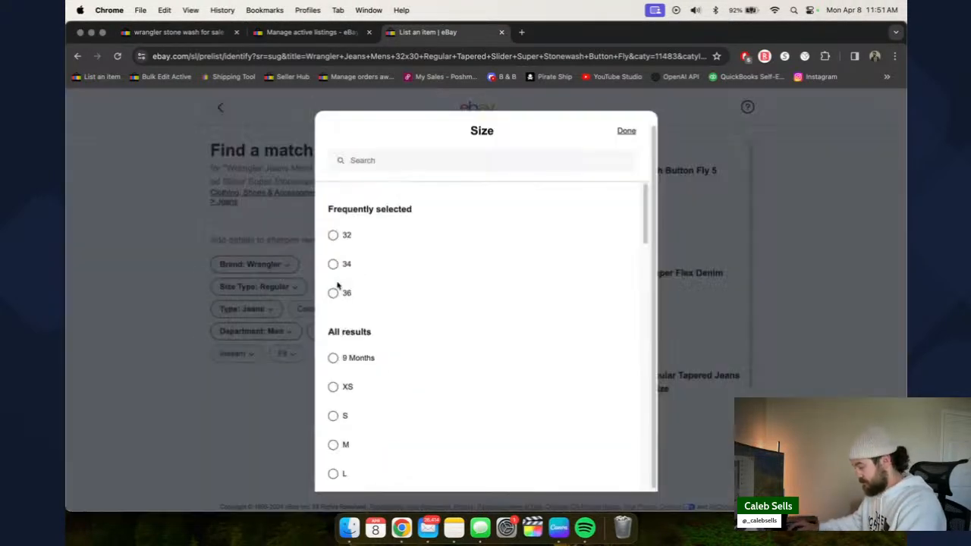
{"action": "left_click", "coordinate": [346, 240]}
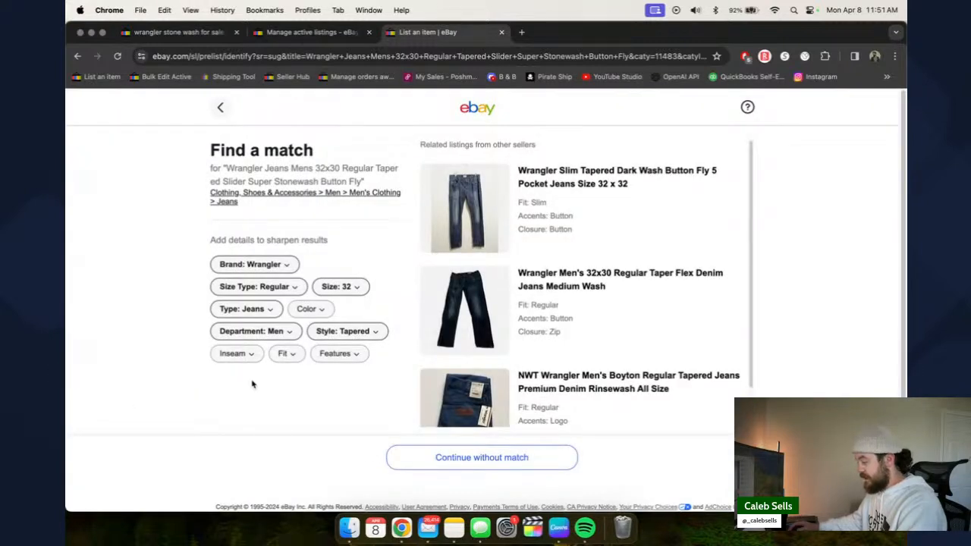
- Continue without a matching listing, set the item's condition to New with tags, and proceed to the full listing form
{"action": "left_click", "coordinate": [419, 451]}
{"action": "left_click", "coordinate": [362, 175]}
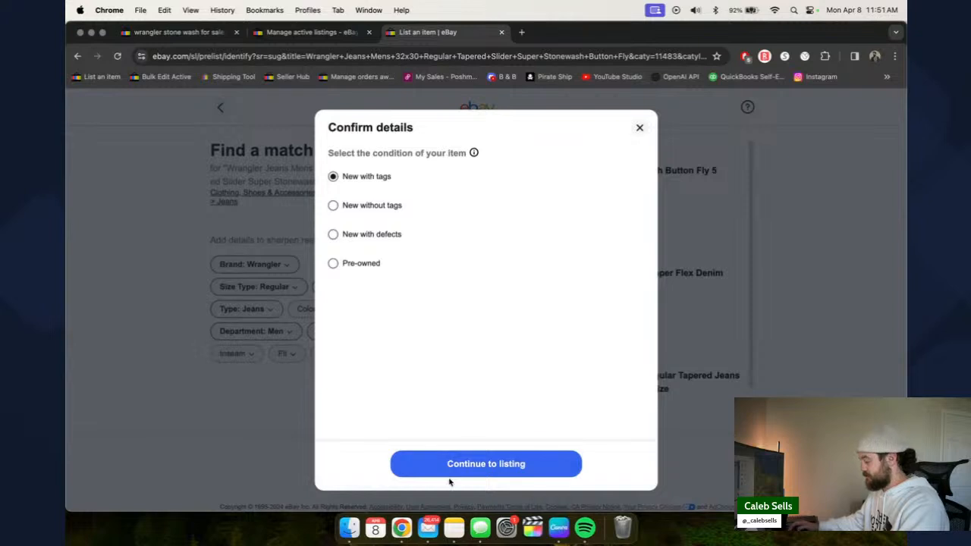
{"action": "left_click", "coordinate": [470, 461]}
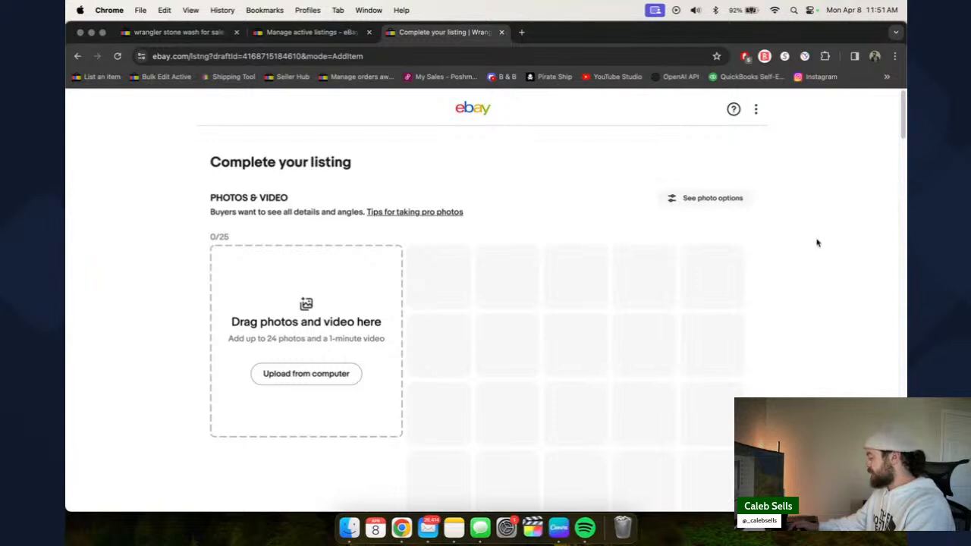
- Upload photos IMG_2794.JPG through IMG_2809.JPG from the Downloads folder to the listing
{"action": "left_click", "coordinate": [456, 298]}
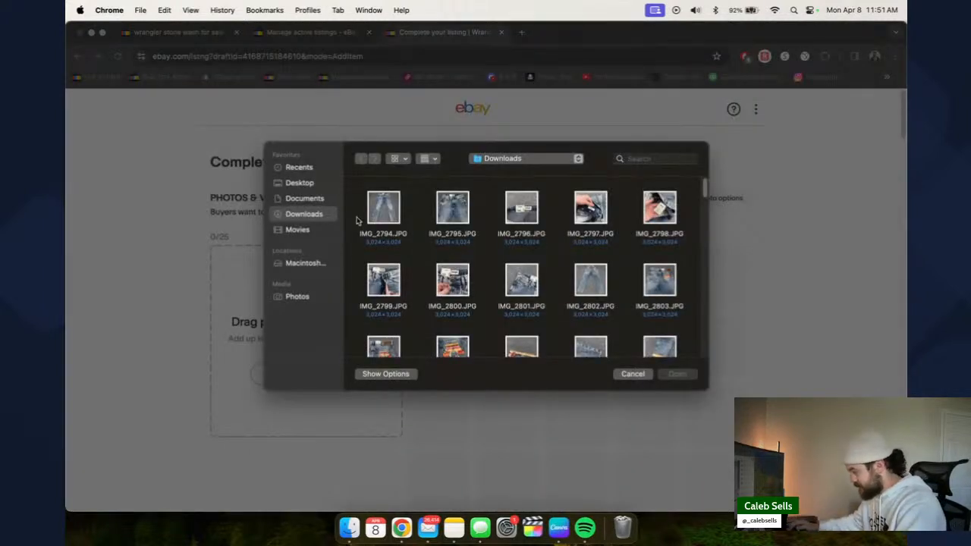
{"action": "left_click_drag", "start_coordinate": [359, 188], "coordinate": [602, 319]}
{"action": "scroll", "coordinate": [602, 319], "scroll_direction": "down", "scroll_amount": 3}
{"action": "left_click", "coordinate": [384, 330], "text": "super"}
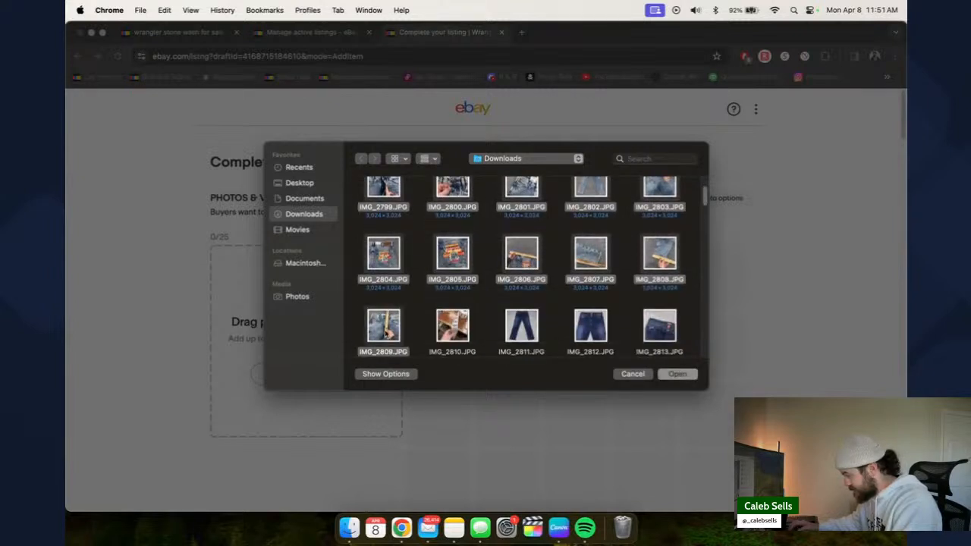
{"action": "scroll", "coordinate": [491, 279], "scroll_direction": "up", "scroll_amount": 3}
{"action": "scroll", "coordinate": [421, 262], "scroll_direction": "down", "scroll_amount": 3}
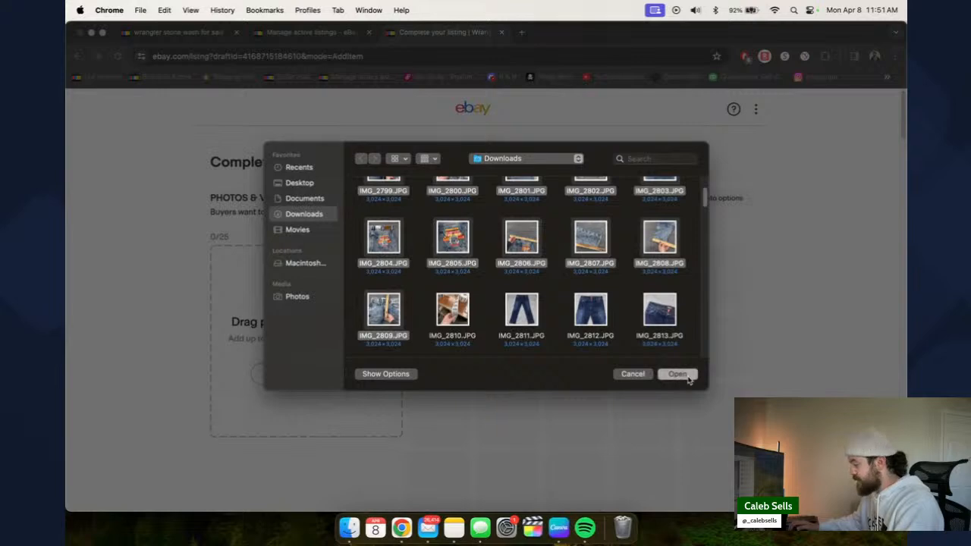
{"action": "left_click", "coordinate": [686, 376]}
{"action": "scroll", "coordinate": [356, 326], "scroll_direction": "down", "scroll_amount": 3}
{"action": "scroll", "coordinate": [268, 334], "scroll_direction": "down", "scroll_amount": 5}
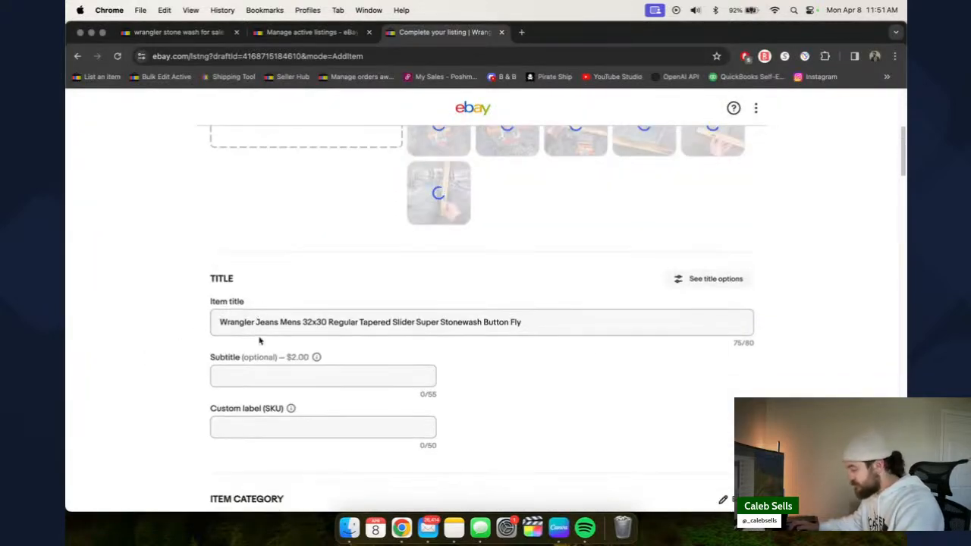
{"action": "left_click", "coordinate": [542, 324]}
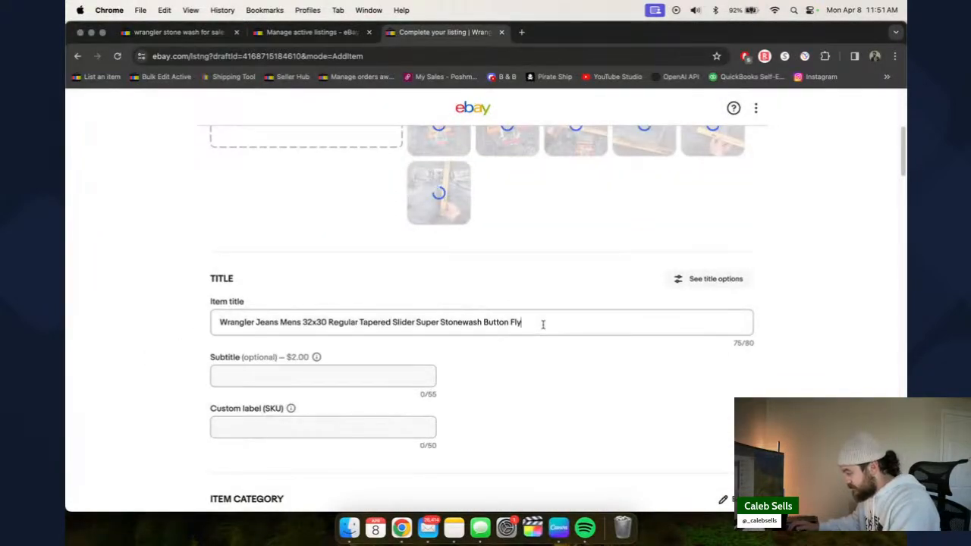
{"action": "scroll", "coordinate": [534, 326], "scroll_direction": "up", "scroll_amount": 5}
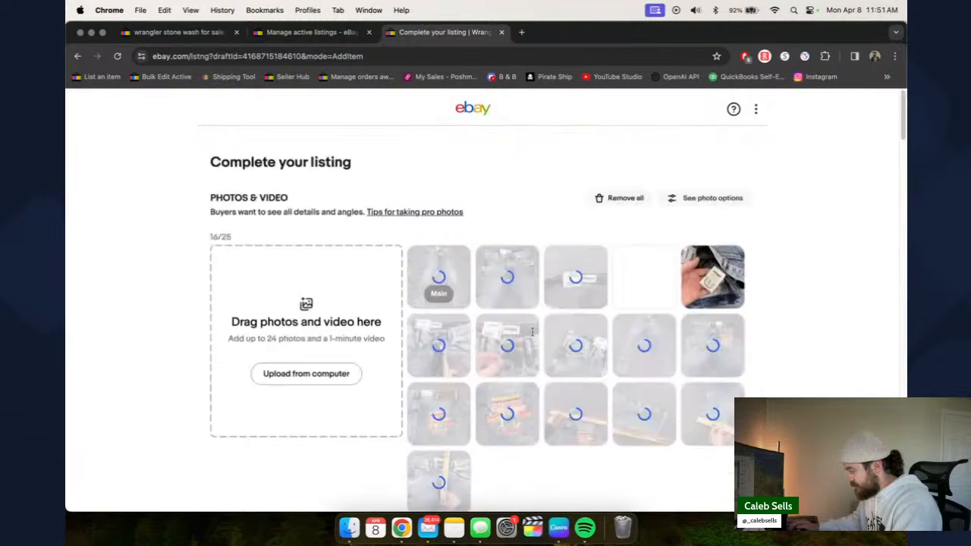
{"action": "scroll", "coordinate": [405, 220], "scroll_direction": "down", "scroll_amount": 2}
{"action": "scroll", "coordinate": [405, 220], "scroll_direction": "up", "scroll_amount": 1}
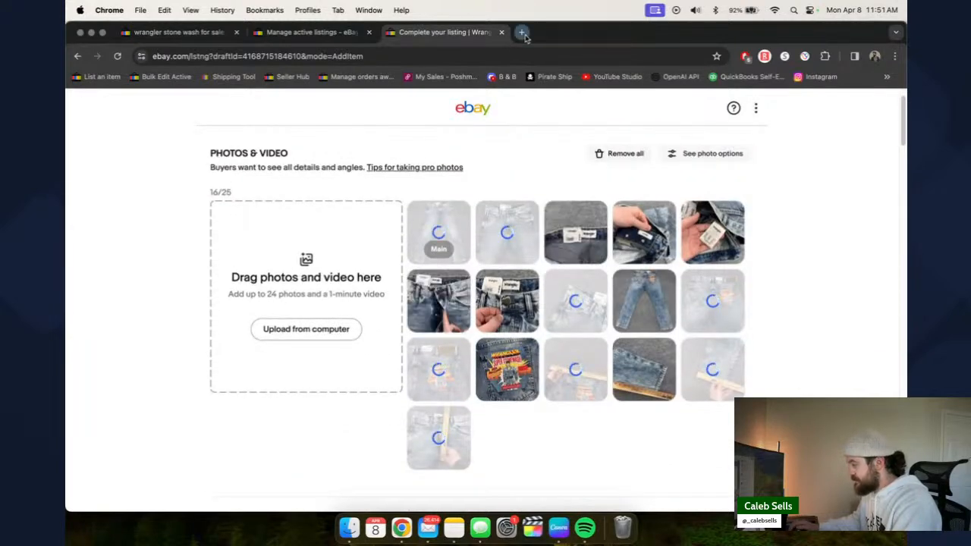
- Search Google for "wrangler super stonewash vintage" in a new browser tab and look through the results
{"action": "left_click", "coordinate": [521, 32]}
{"action": "type", "text": "qe="}
{"action": "key", "text": "BackSpace"}
{"action": "key", "text": "BackSpace"}
{"action": "key", "text": "BackSpace"}
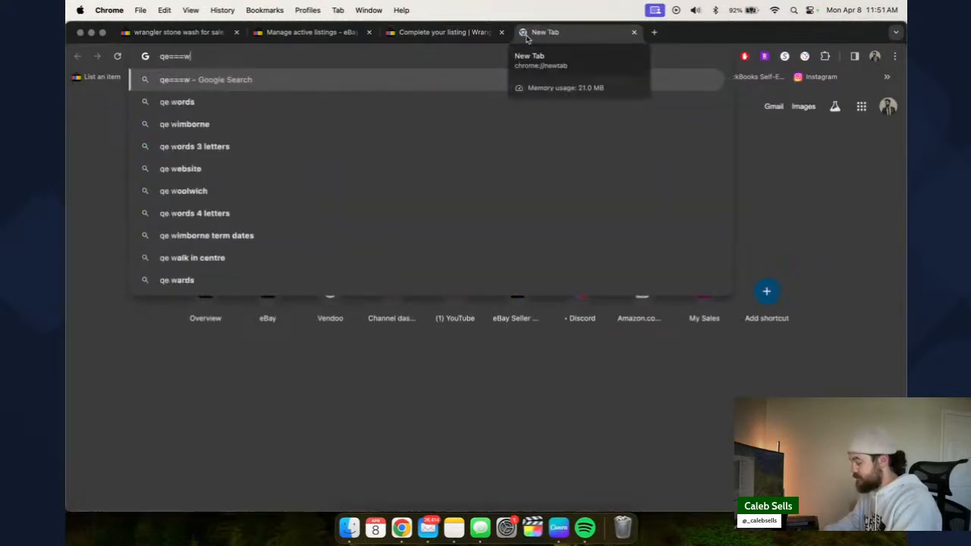
{"action": "type", "text": "wr"}
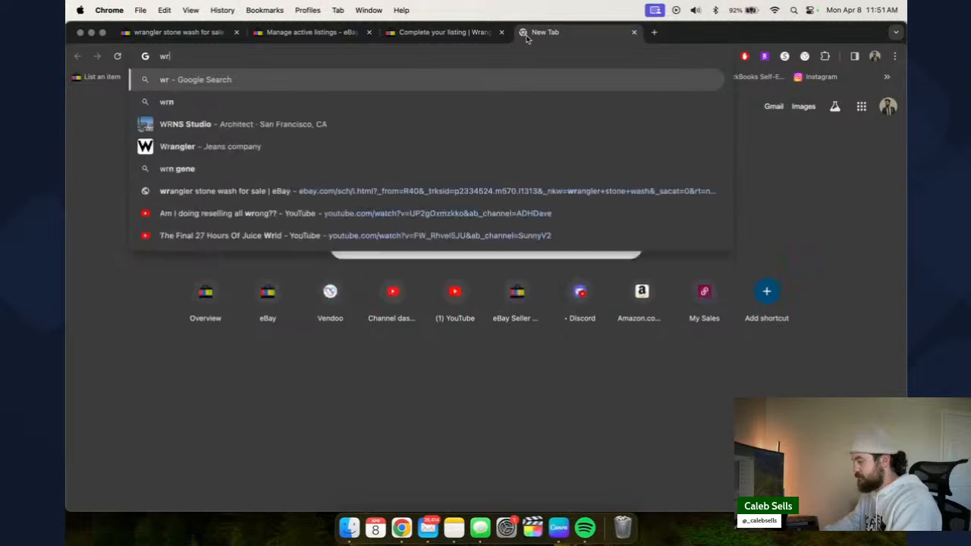
{"action": "type", "text": "angler super stoneaw"}
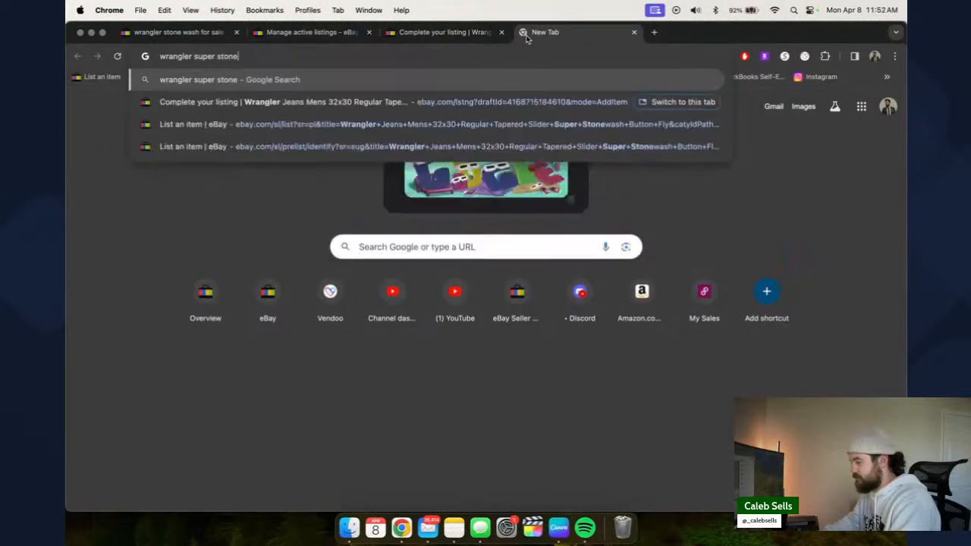
{"action": "key", "text": "BackSpace"}
{"action": "key", "text": "BackSpace"}
{"action": "type", "text": "wash vintage"}
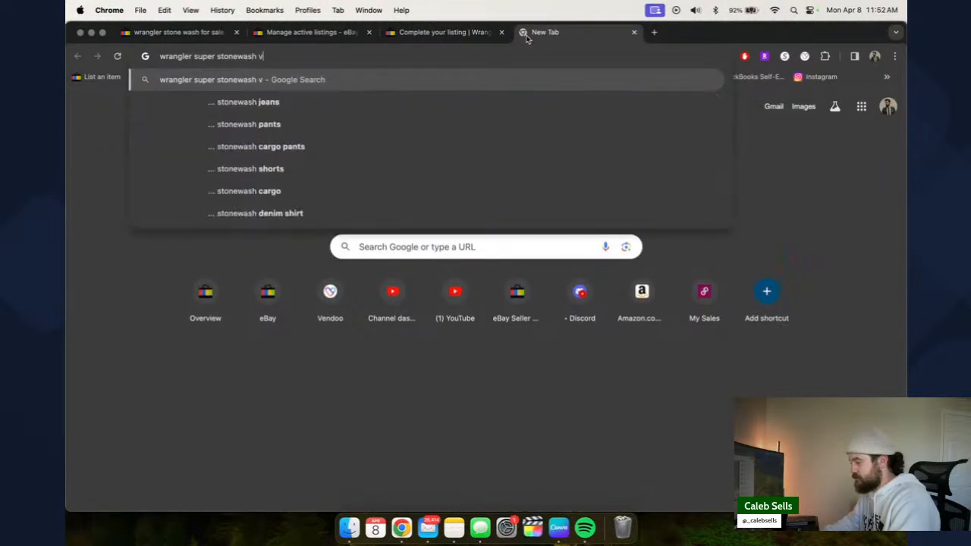
{"action": "key", "text": "Return"}
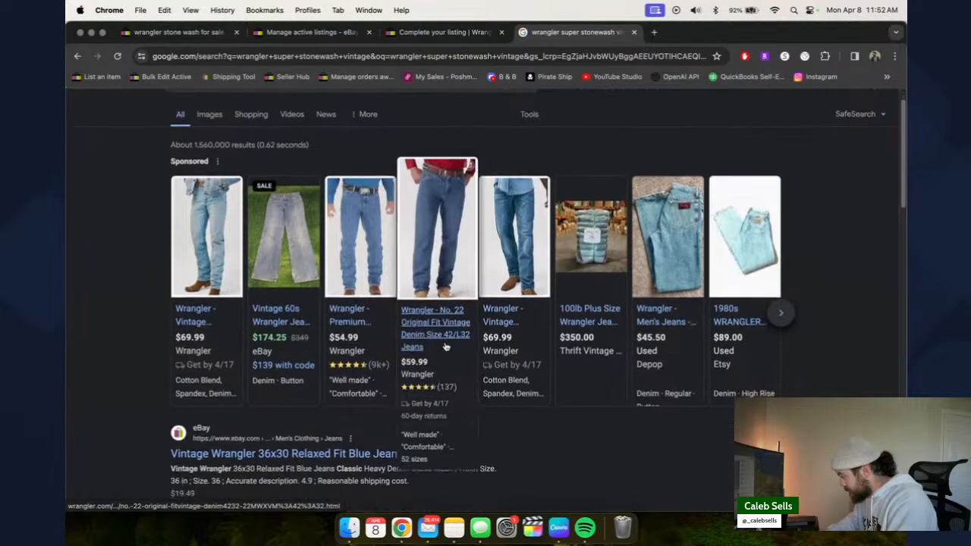
{"action": "scroll", "coordinate": [474, 349], "scroll_direction": "down", "scroll_amount": 3}
{"action": "scroll", "coordinate": [473, 348], "scroll_direction": "down", "scroll_amount": 9}
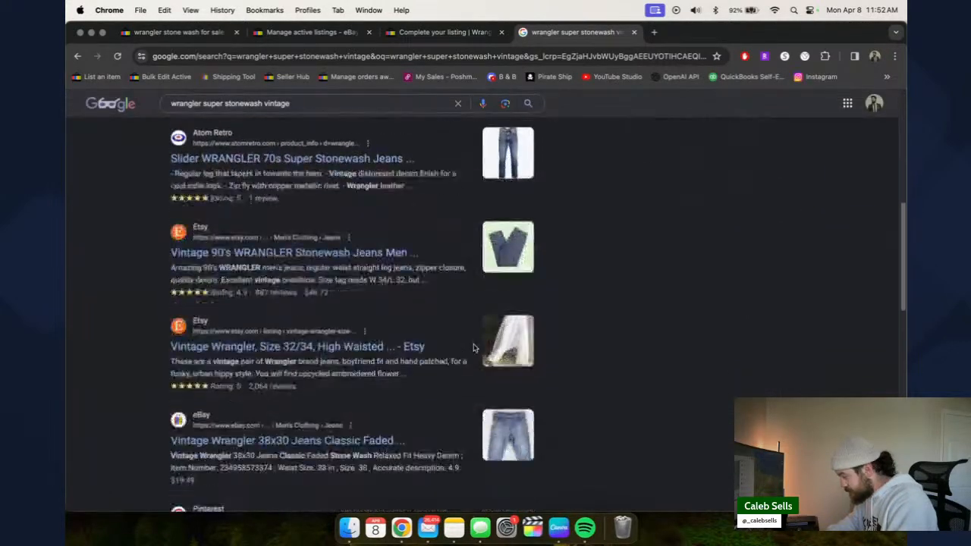
{"action": "scroll", "coordinate": [473, 348], "scroll_direction": "down", "scroll_amount": 10}
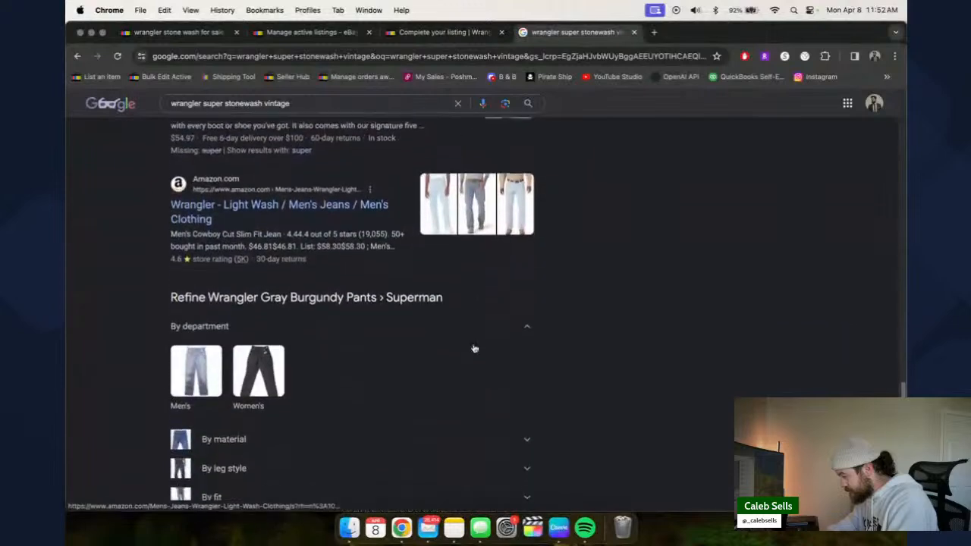
{"action": "scroll", "coordinate": [475, 348], "scroll_direction": "up", "scroll_amount": 2}
- Return to the eBay listing and examine the enlarged photos of the inner care label and the waistband tag
{"action": "left_click", "coordinate": [445, 33]}
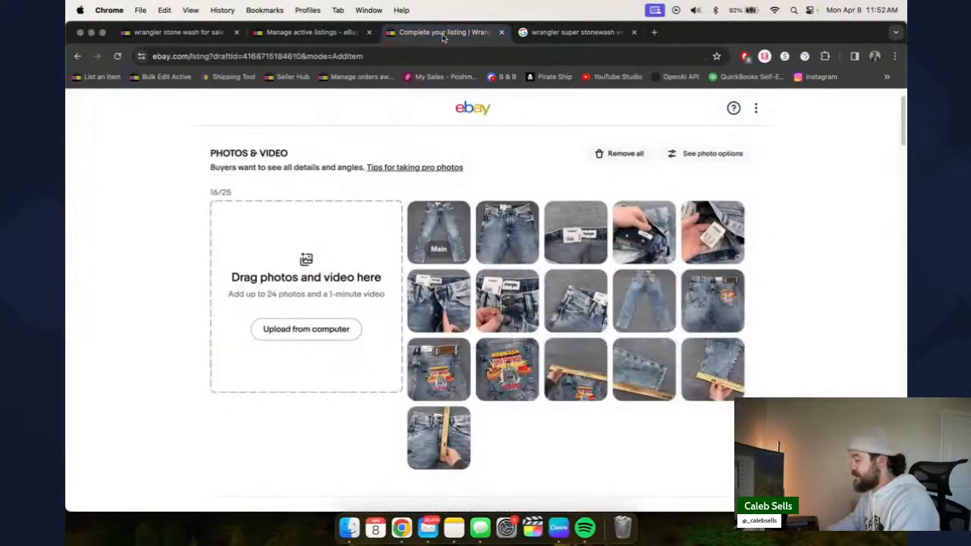
{"action": "left_click", "coordinate": [705, 235]}
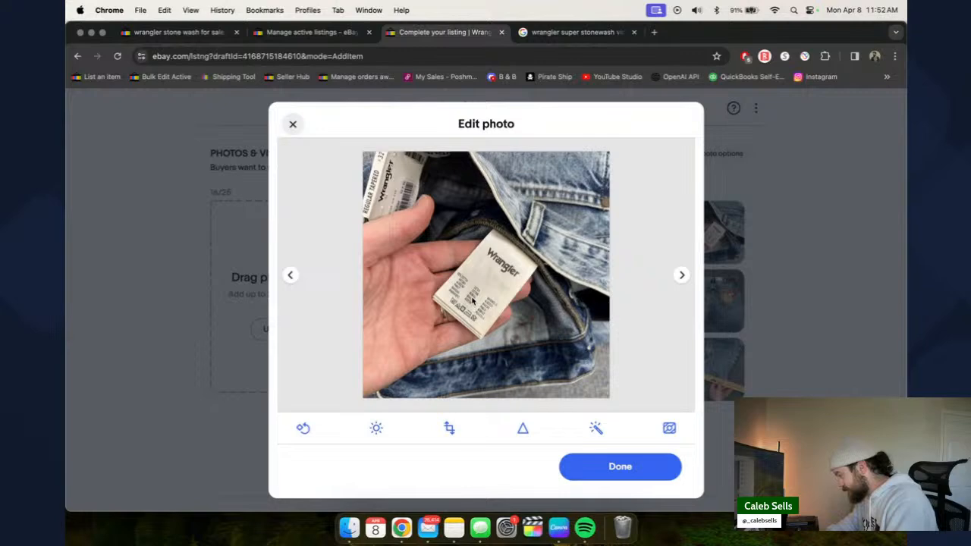
{"action": "left_click", "coordinate": [293, 123]}
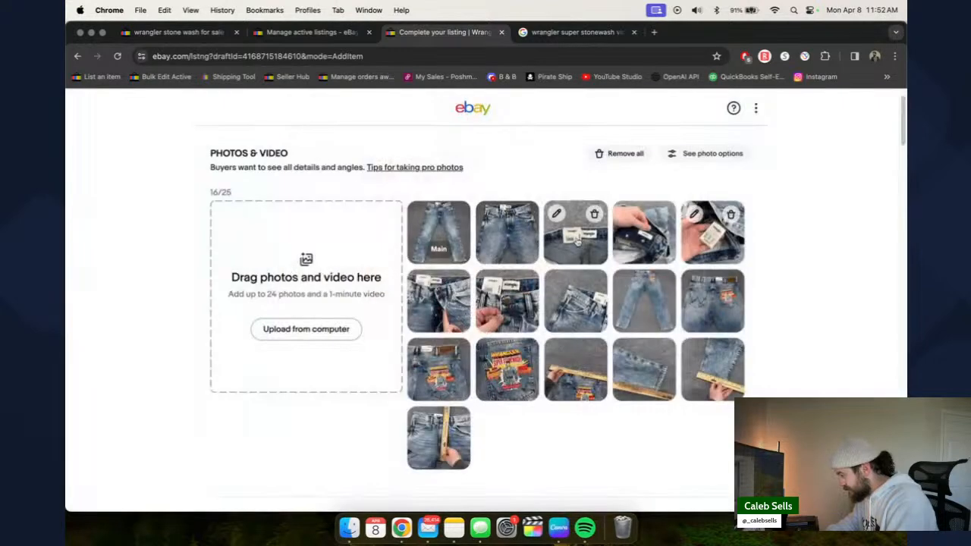
{"action": "left_click", "coordinate": [584, 239]}
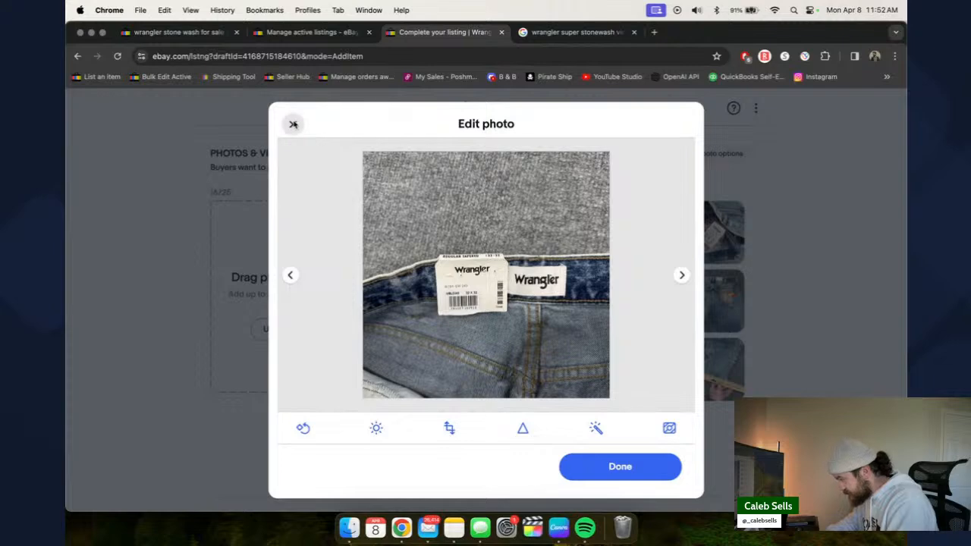
{"action": "left_click", "coordinate": [293, 123]}
- Append "NEW" to the end of the item title and copy the complete title
{"action": "scroll", "coordinate": [317, 379], "scroll_direction": "down", "scroll_amount": 3}
{"action": "scroll", "coordinate": [315, 378], "scroll_direction": "down", "scroll_amount": 3}
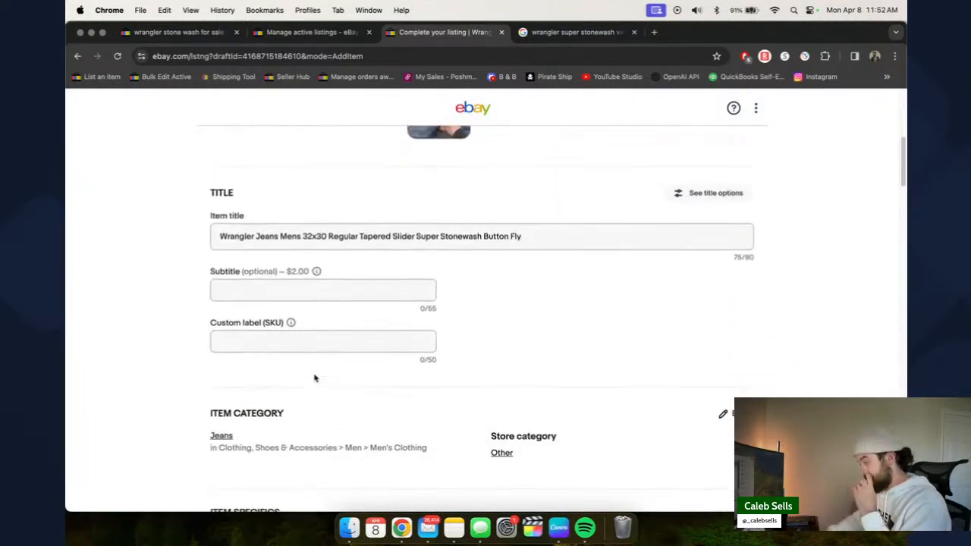
{"action": "left_click", "coordinate": [552, 239]}
{"action": "type", "text": "!"}
{"action": "triple_click", "coordinate": [408, 230]}
{"action": "left_click", "coordinate": [521, 230]}
{"action": "left_click", "coordinate": [553, 228]}
{"action": "key", "text": "BackSpace"}
{"action": "left_click", "coordinate": [416, 230], "text": "shift"}
{"action": "key", "text": "super+a"}
{"action": "key", "text": "super+c"}
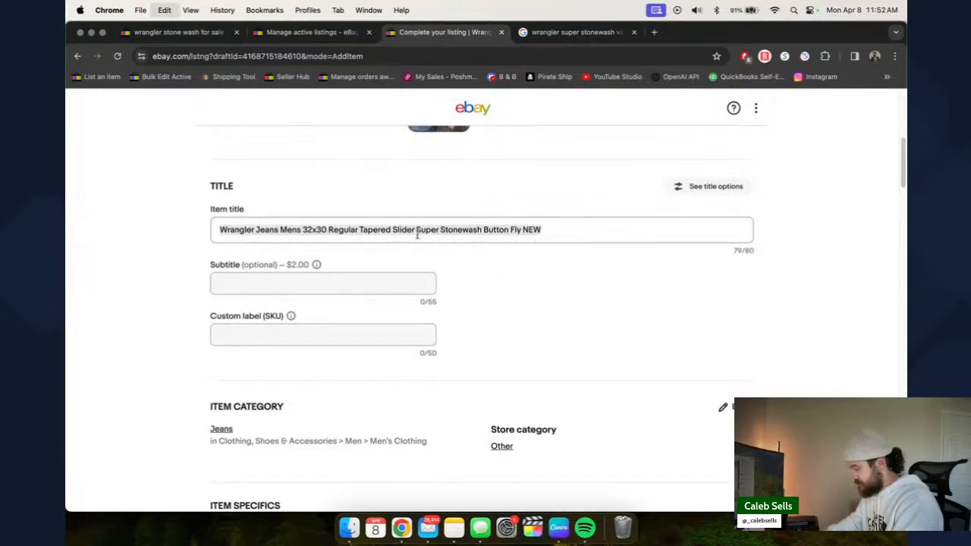
- Check the numbered label photo in Finder and set the listing's custom label (SKU) to 05393
{"action": "key", "text": "ctrl+Right"}
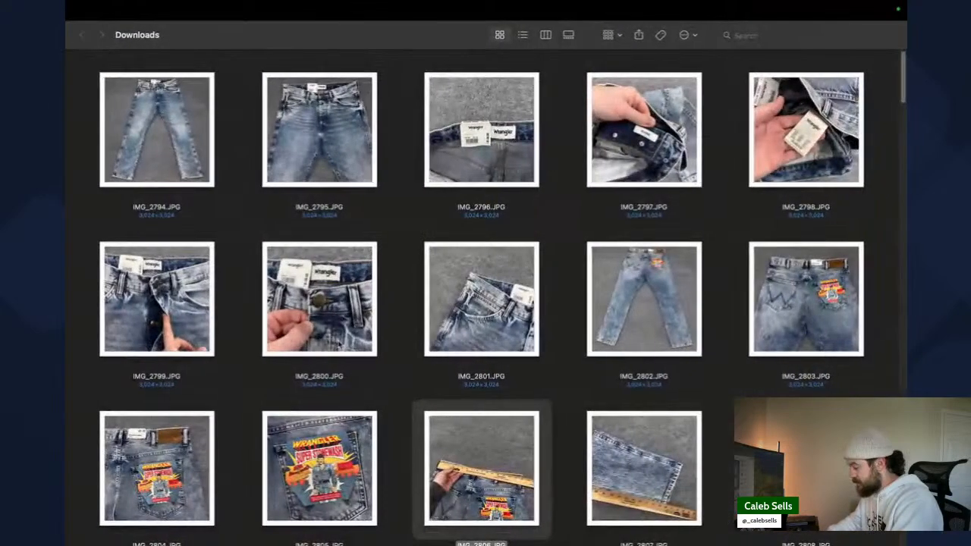
{"action": "scroll", "coordinate": [485, 288], "scroll_direction": "down", "scroll_amount": 5}
{"action": "key", "text": "ctrl+Left"}
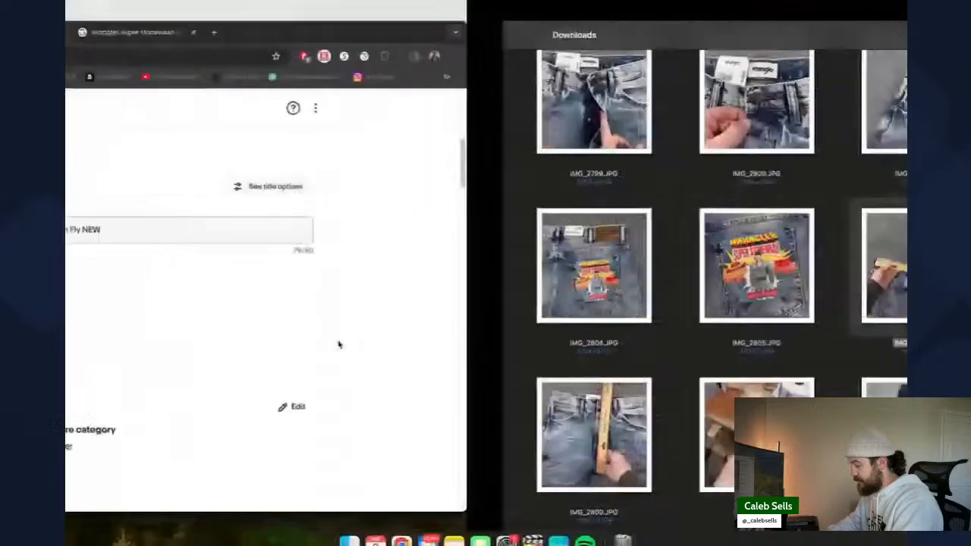
{"action": "left_click", "coordinate": [338, 340]}
{"action": "type", "text": "05"}
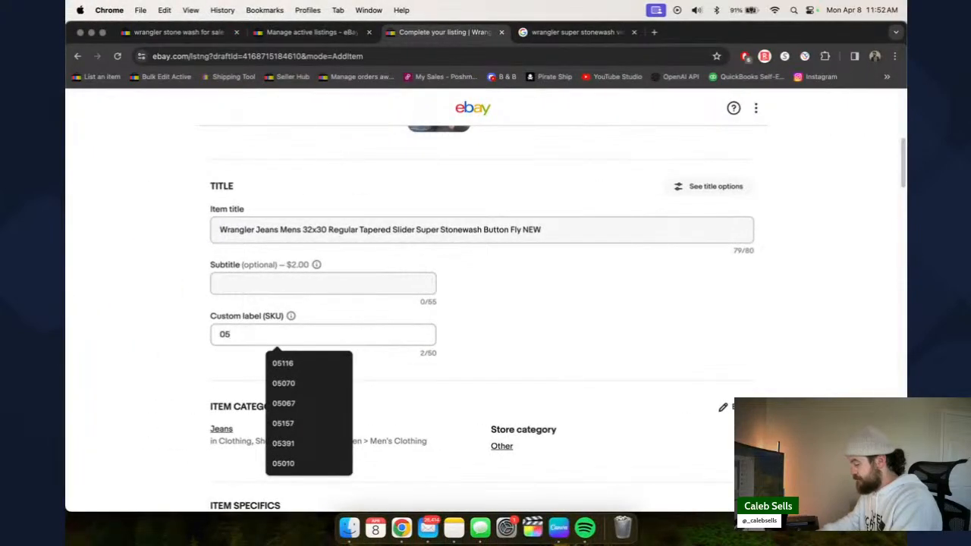
{"action": "type", "text": "393"}
{"action": "left_click", "coordinate": [590, 339]}
{"action": "triple_click", "coordinate": [355, 227]}
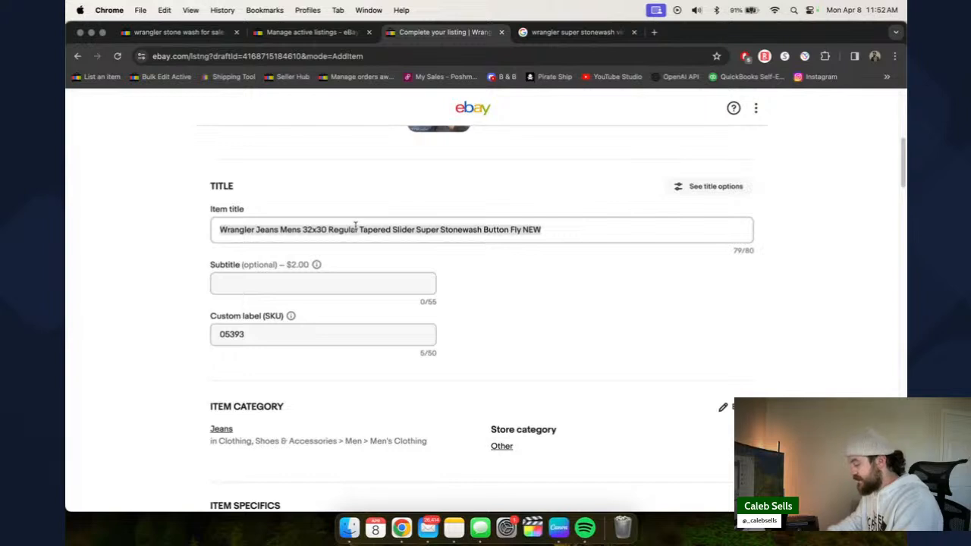
{"action": "left_click", "coordinate": [493, 275]}
- Set the jeans' inseam to 30 in and their color to Blue in the item specifics
{"action": "scroll", "coordinate": [494, 275], "scroll_direction": "down", "scroll_amount": 8}
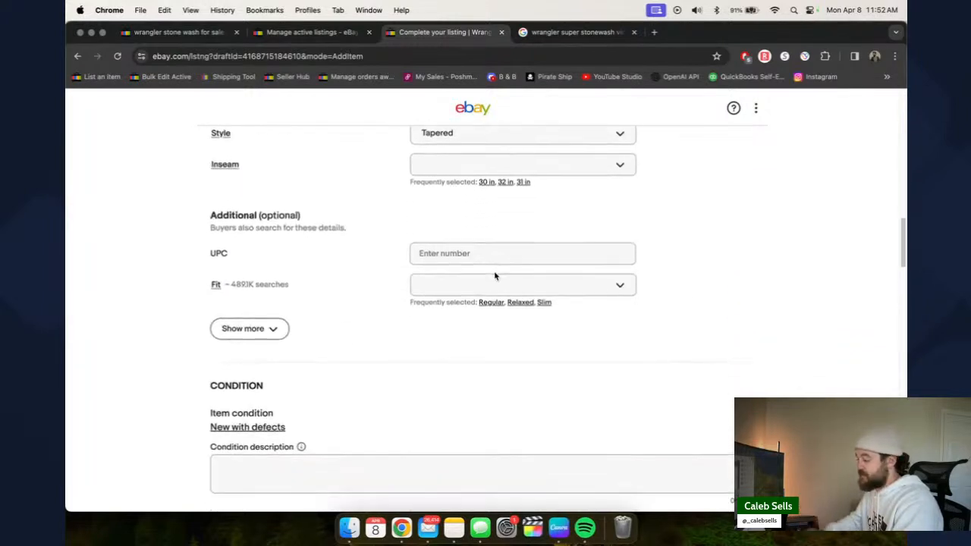
{"action": "scroll", "coordinate": [494, 276], "scroll_direction": "up", "scroll_amount": 1}
{"action": "left_click", "coordinate": [483, 311]}
{"action": "scroll", "coordinate": [374, 260], "scroll_direction": "up", "scroll_amount": 3}
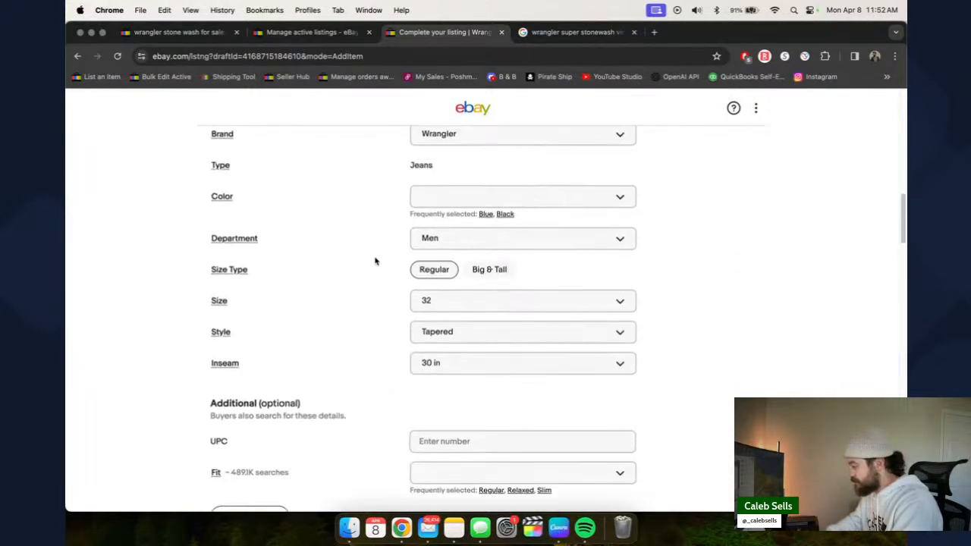
{"action": "left_click", "coordinate": [486, 241]}
- Set the fit to Regular, expand the additional item specifics, and set the waist size to 32 in
{"action": "scroll", "coordinate": [338, 288], "scroll_direction": "down", "scroll_amount": 3}
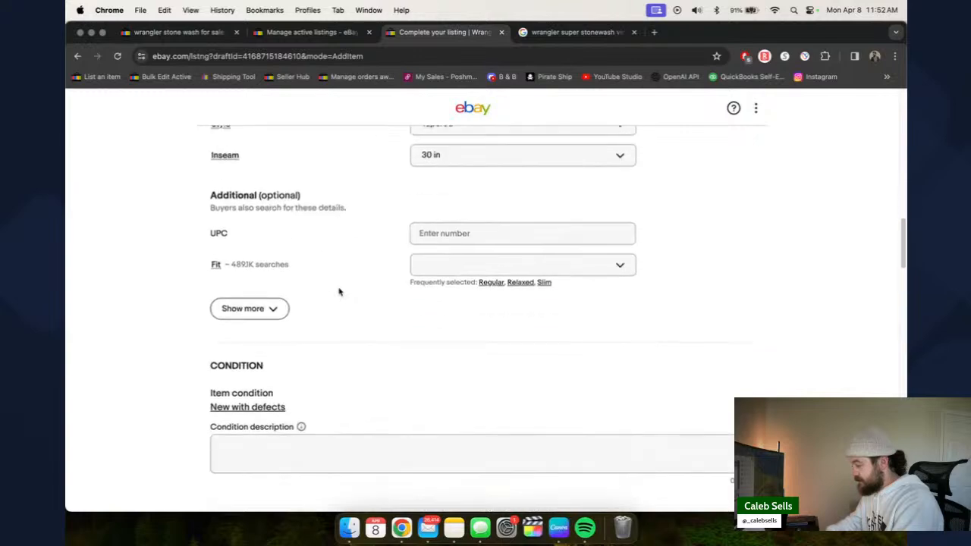
{"action": "left_click", "coordinate": [491, 279]}
{"action": "left_click", "coordinate": [246, 304]}
{"action": "scroll", "coordinate": [357, 303], "scroll_direction": "down", "scroll_amount": 2}
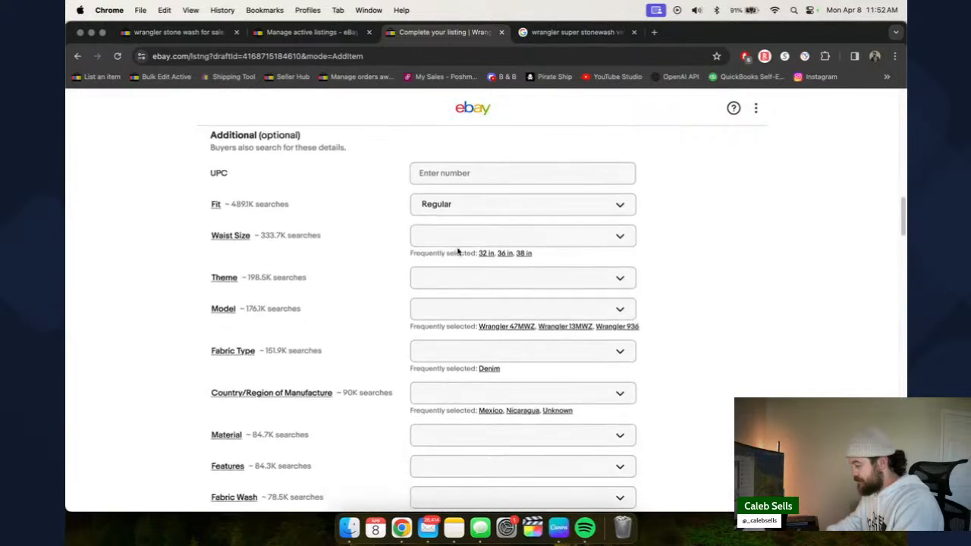
{"action": "left_click", "coordinate": [485, 253]}
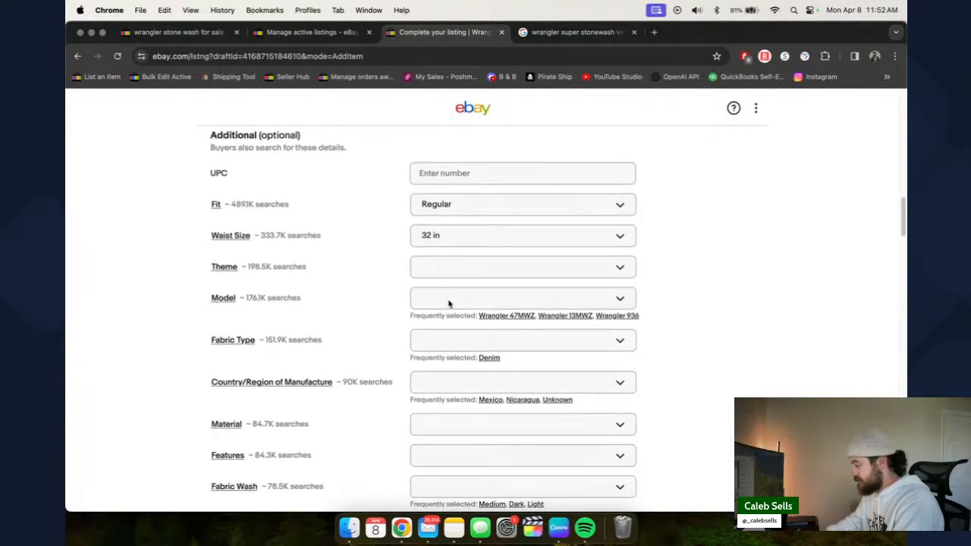
- Check the Wrangler size tag in photo IMG_2800.JPG in Finder, then return to the listing in Chrome
{"action": "key", "text": "ctrl+Right"}
{"action": "scroll", "coordinate": [319, 283], "scroll_direction": "up", "scroll_amount": 3}
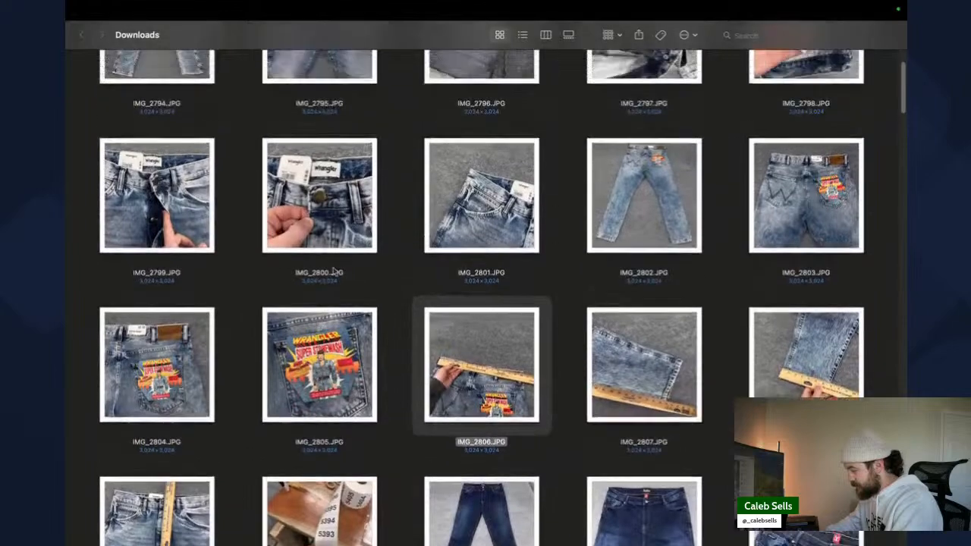
{"action": "left_click", "coordinate": [465, 210]}
{"action": "left_click", "coordinate": [335, 200]}
{"action": "key", "text": "space"}
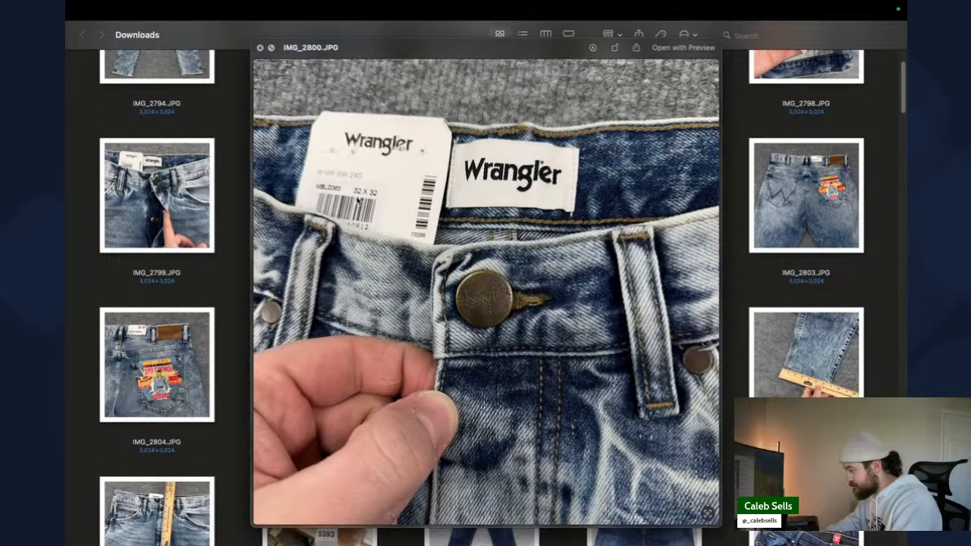
{"action": "key", "text": "space"}
{"action": "key", "text": "ctrl+Left"}
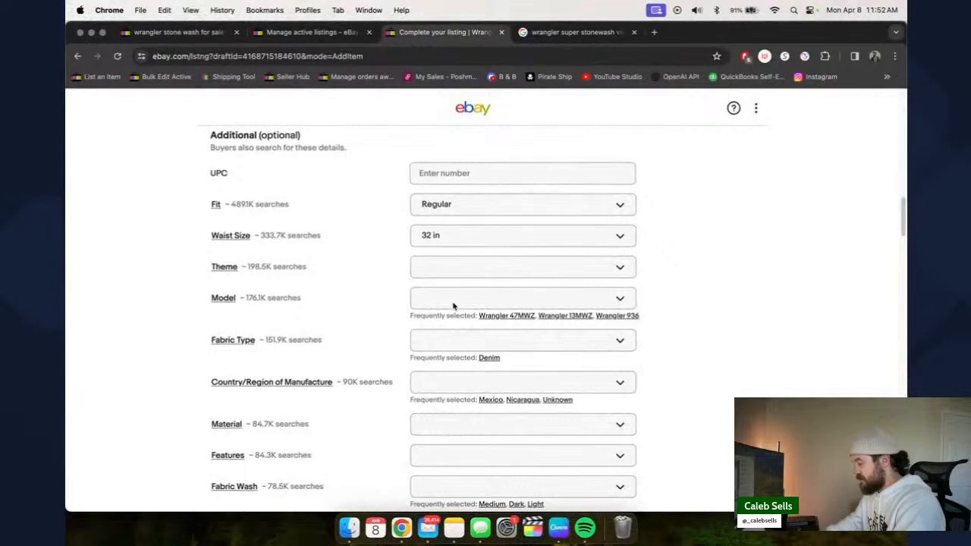
- Set the jeans' model to the custom value "Slider" in the additional item specifics
{"action": "left_click", "coordinate": [453, 300]}
{"action": "type", "text": "Regular Tap"}
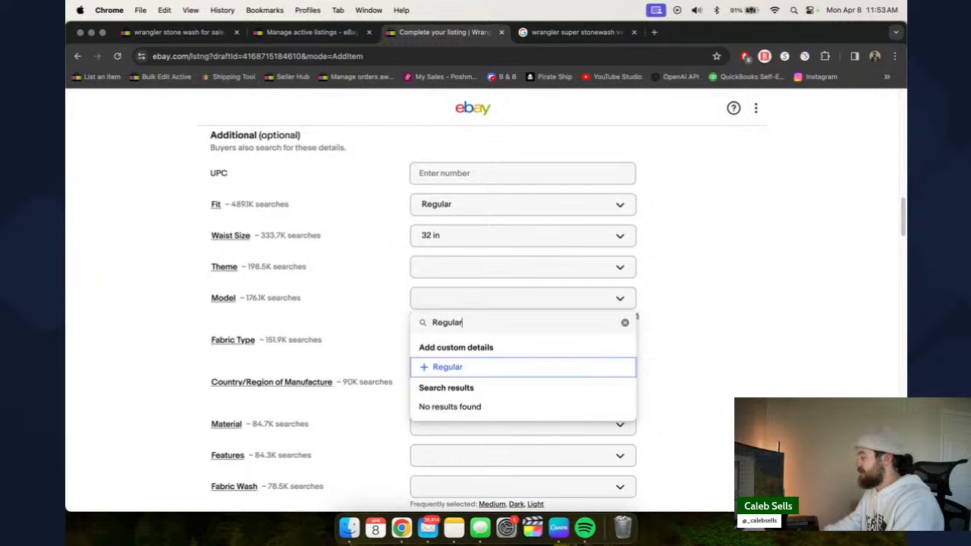
{"action": "key", "text": "BackSpace"}
{"action": "key", "text": "BackSpace"}
{"action": "key", "text": "BackSpace"}
{"action": "key", "text": "BackSpace"}
{"action": "key", "text": "BackSpace"}
{"action": "key", "text": "BackSpace"}
{"action": "key", "text": "BackSpace"}
{"action": "type", "text": "Slider"}
{"action": "key", "text": "Return"}
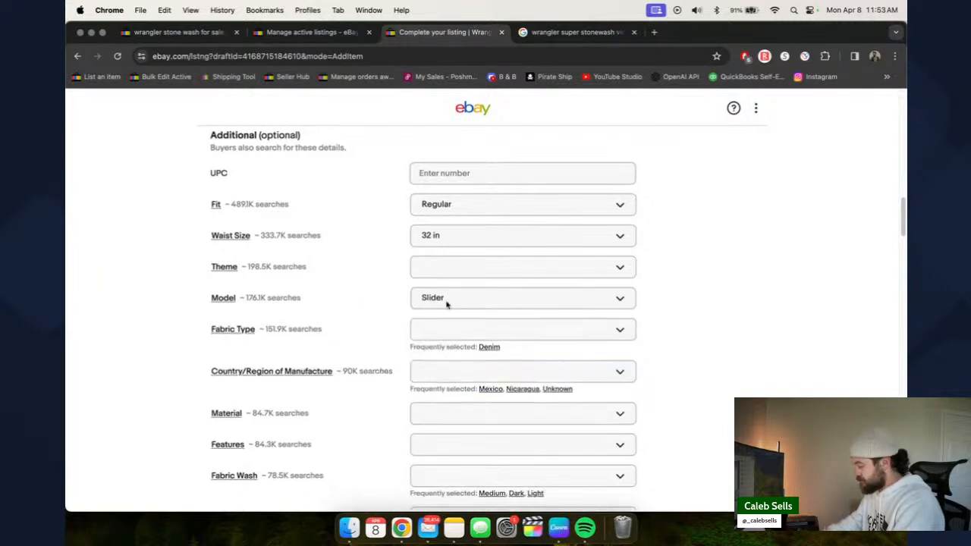
- Set the fabric type to Denim and the country of manufacture to Mexico
{"action": "left_click", "coordinate": [490, 346]}
{"action": "scroll", "coordinate": [400, 360], "scroll_direction": "down", "scroll_amount": 3}
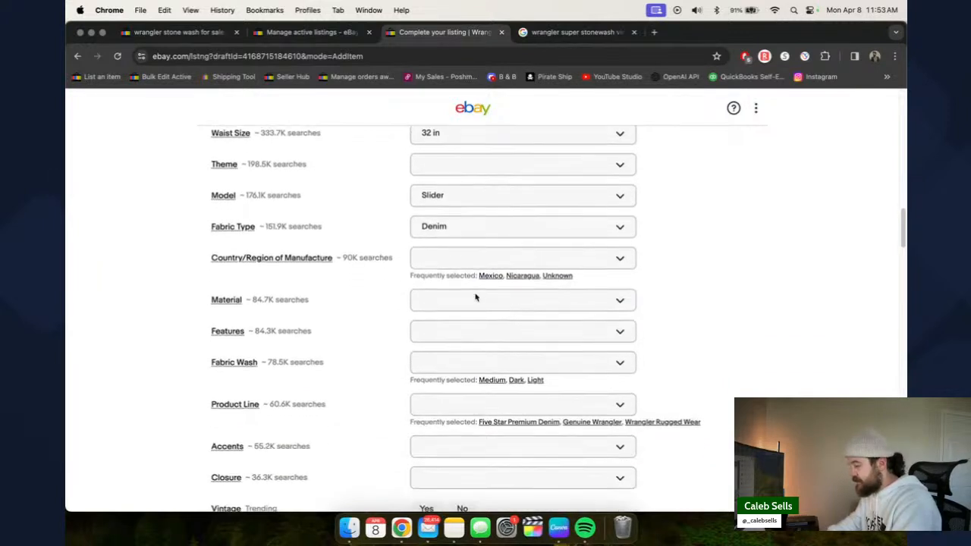
{"action": "left_click", "coordinate": [490, 276]}
- Set the material to Cotton and select Comfort and Pockets as the jeans' features
{"action": "left_click", "coordinate": [445, 293]}
{"action": "left_click", "coordinate": [439, 357]}
{"action": "left_click", "coordinate": [389, 362]}
{"action": "scroll", "coordinate": [390, 359], "scroll_direction": "down", "scroll_amount": 2}
{"action": "left_click", "coordinate": [471, 255]}
{"action": "left_click", "coordinate": [447, 334]}
{"action": "left_click", "coordinate": [447, 314]}
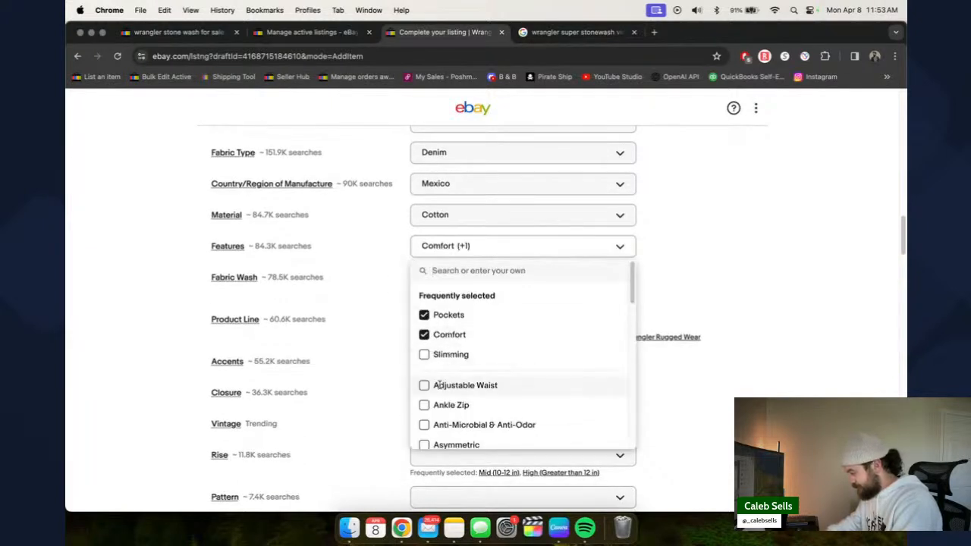
{"action": "left_click", "coordinate": [371, 308]}
- Set the fabric wash to Stone and add "Super Stonewash" as the product line
{"action": "scroll", "coordinate": [373, 307], "scroll_direction": "down", "scroll_amount": 1}
{"action": "left_click", "coordinate": [518, 252]}
{"action": "scroll", "coordinate": [486, 375], "scroll_direction": "down", "scroll_amount": 1}
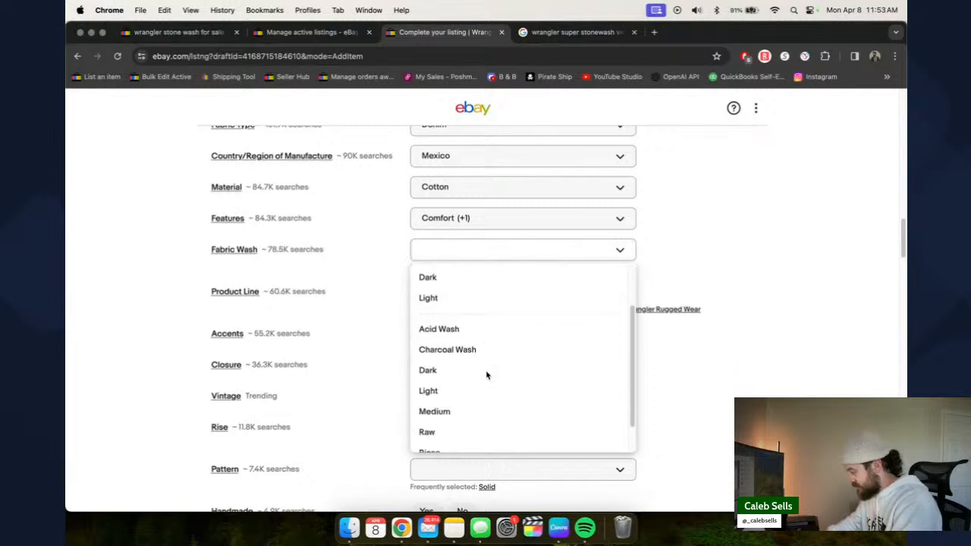
{"action": "scroll", "coordinate": [486, 375], "scroll_direction": "down", "scroll_amount": 2}
{"action": "left_click", "coordinate": [485, 418]}
{"action": "scroll", "coordinate": [380, 294], "scroll_direction": "down", "scroll_amount": 1}
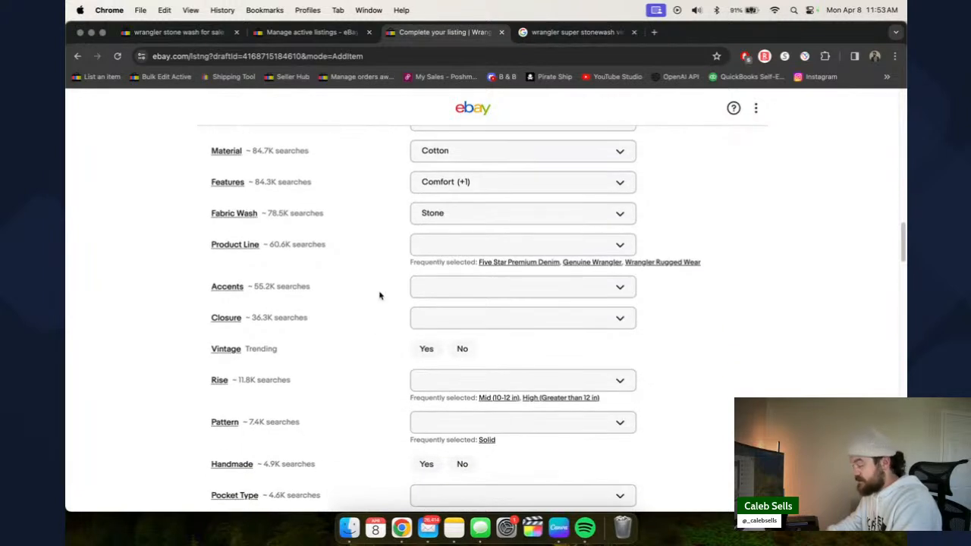
{"action": "left_click", "coordinate": [436, 247]}
{"action": "type", "text": "Super Stonewash"}
{"action": "key", "text": "Return"}
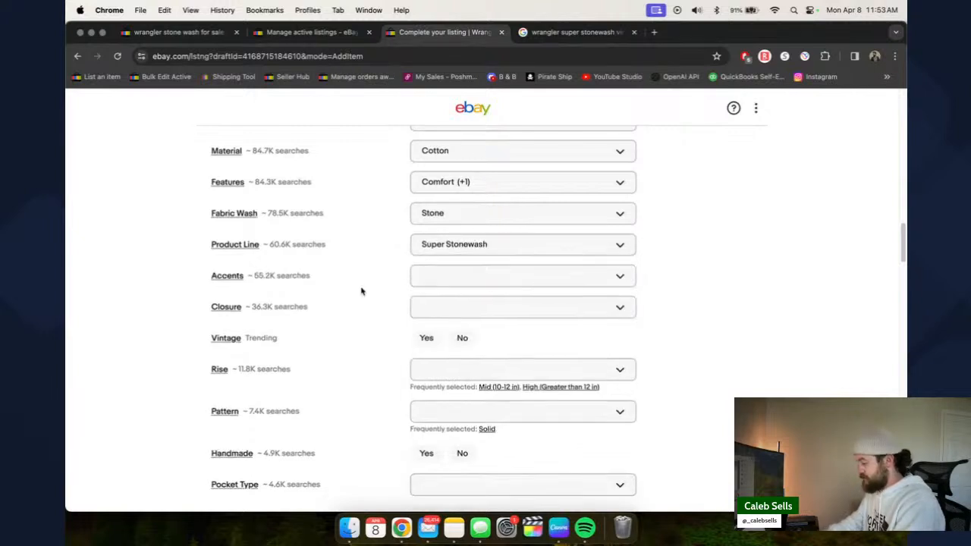
- Set the closure to Button and mark the jeans as vintage
{"action": "scroll", "coordinate": [343, 290], "scroll_direction": "down", "scroll_amount": 1}
{"action": "left_click", "coordinate": [470, 284]}
{"action": "left_click", "coordinate": [444, 357]}
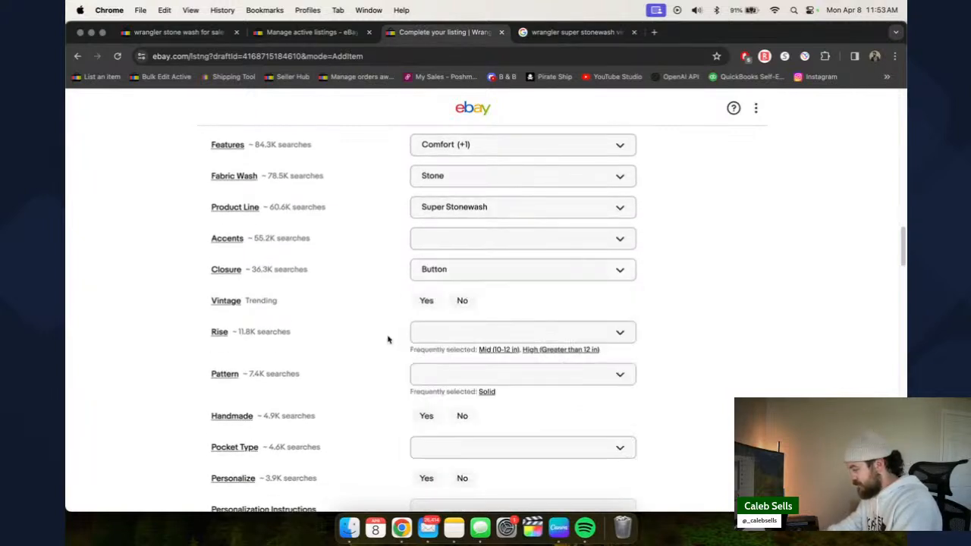
{"action": "scroll", "coordinate": [458, 219], "scroll_direction": "down", "scroll_amount": 2}
{"action": "left_click", "coordinate": [426, 212]}
- Check the front rise measurement photo in Finder, then set the rise to Mid (10-12 in) and the pattern to Solid
{"action": "key", "text": "ctrl+Right"}
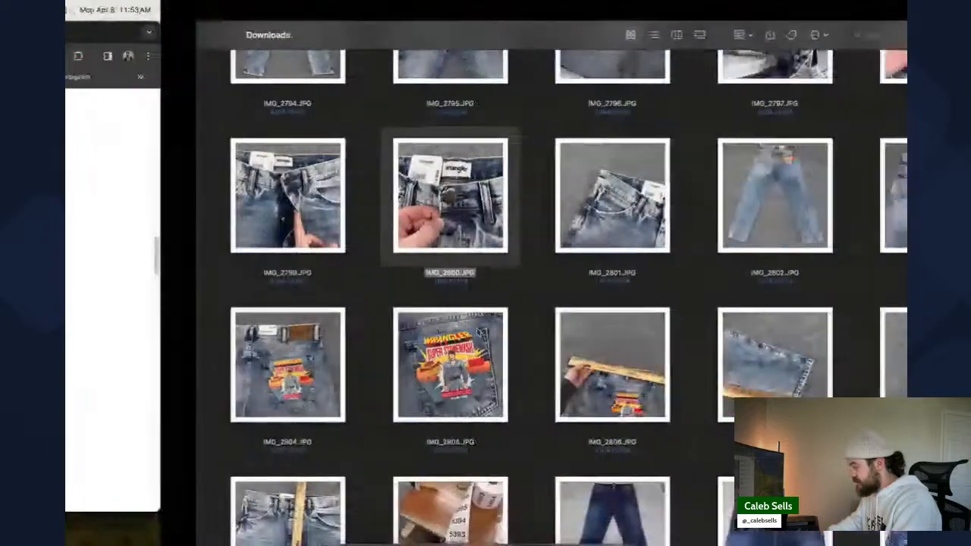
{"action": "scroll", "coordinate": [542, 436], "scroll_direction": "down", "scroll_amount": 1}
{"action": "left_click", "coordinate": [195, 502]}
{"action": "key", "text": "space"}
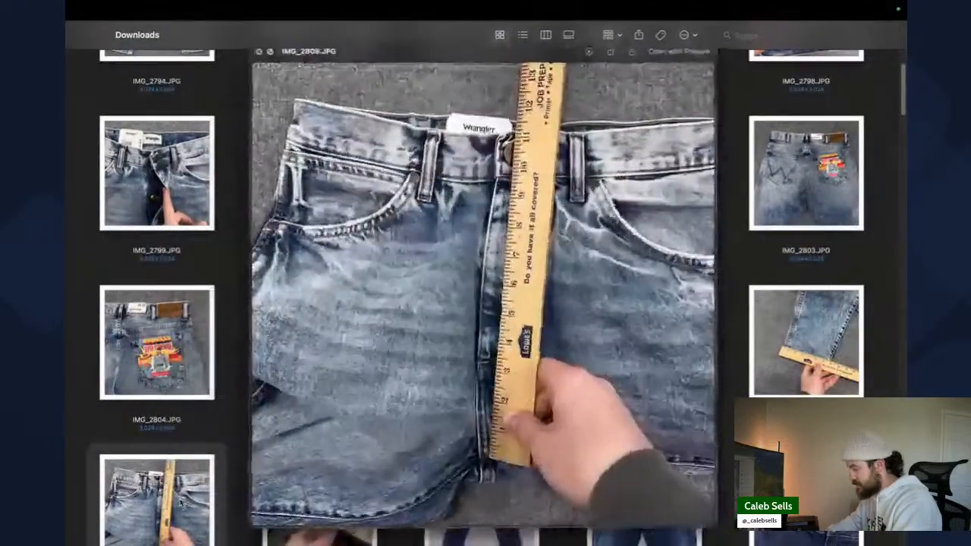
{"action": "key", "text": "space"}
{"action": "key", "text": "ctrl+Left"}
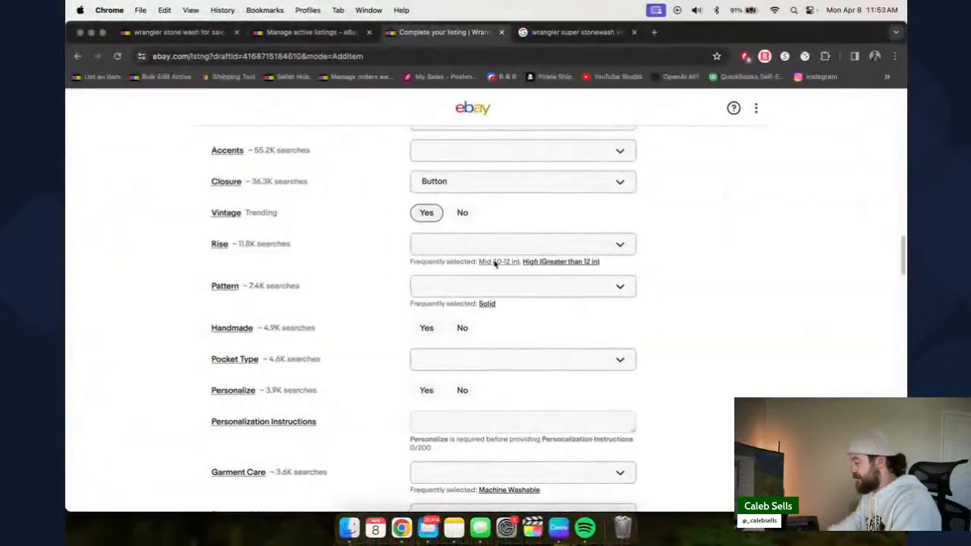
{"action": "left_click", "coordinate": [485, 262]}
{"action": "left_click", "coordinate": [486, 293]}
- Set both the Handmade and Personalize item specifics to No
{"action": "scroll", "coordinate": [381, 292], "scroll_direction": "down", "scroll_amount": 2}
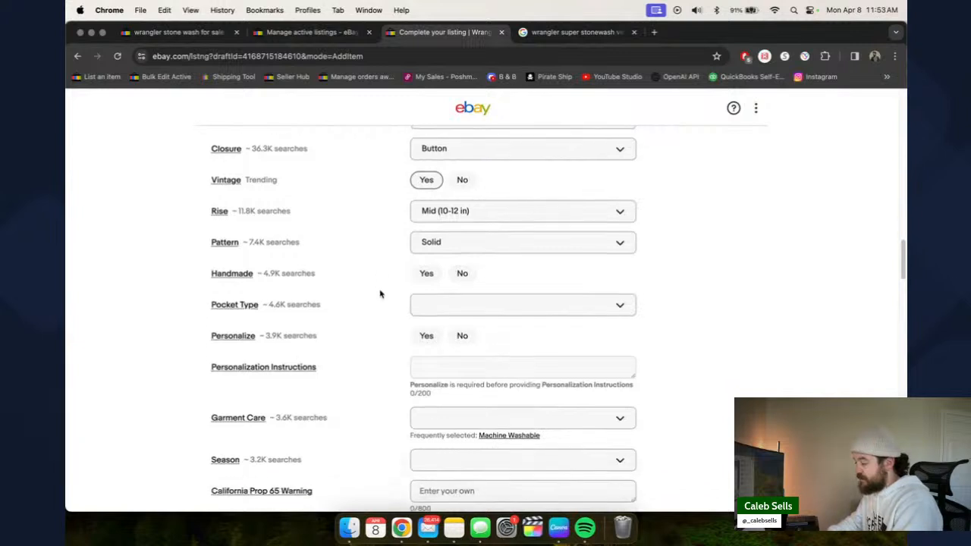
{"action": "left_click", "coordinate": [462, 245]}
{"action": "left_click", "coordinate": [462, 307]}
- Select 5-Pocket Design and Coin Pocket as pocket types and set the garment care to Machine Washable
{"action": "left_click", "coordinate": [477, 277]}
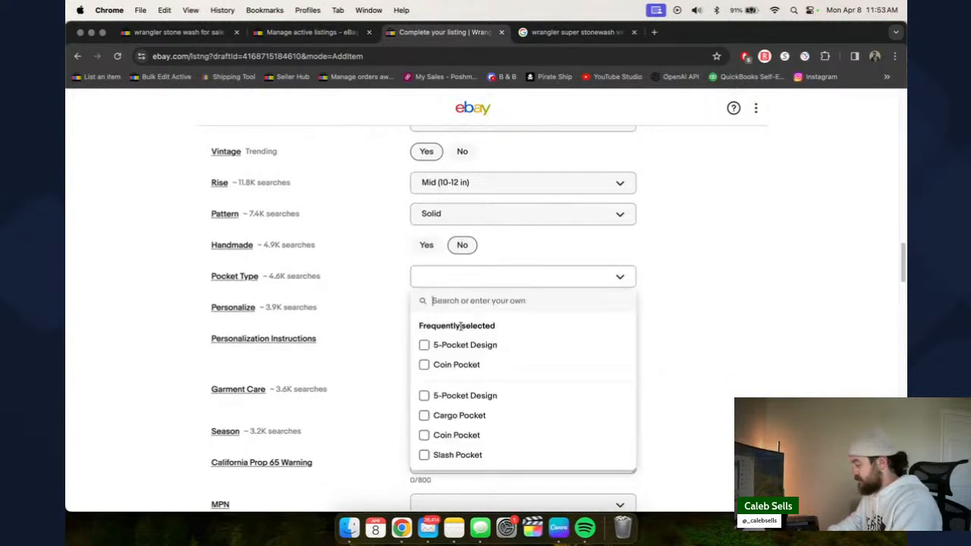
{"action": "left_click", "coordinate": [459, 345]}
{"action": "left_click", "coordinate": [455, 364]}
{"action": "left_click", "coordinate": [379, 369]}
{"action": "scroll", "coordinate": [459, 284], "scroll_direction": "down", "scroll_amount": 5}
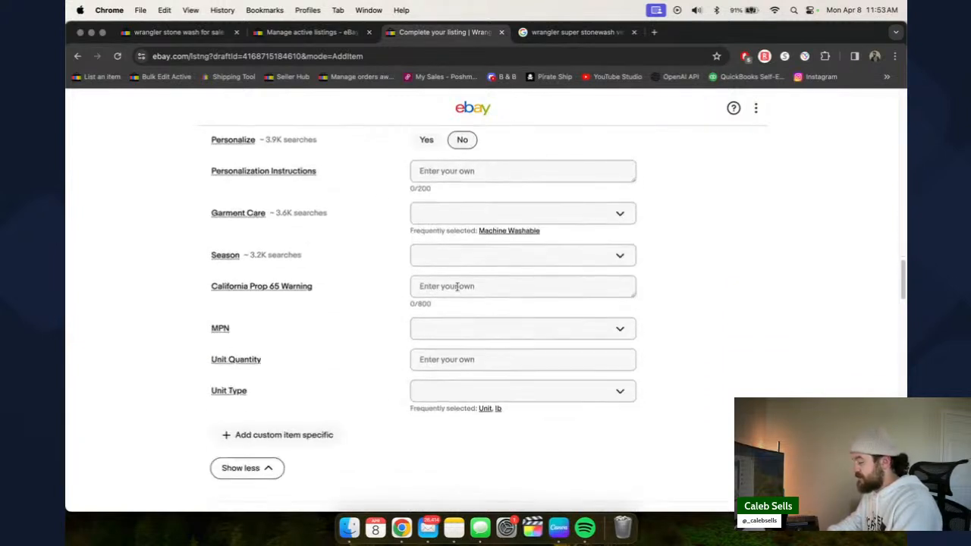
{"action": "left_click", "coordinate": [509, 230]}
{"action": "scroll", "coordinate": [396, 275], "scroll_direction": "down", "scroll_amount": 1}
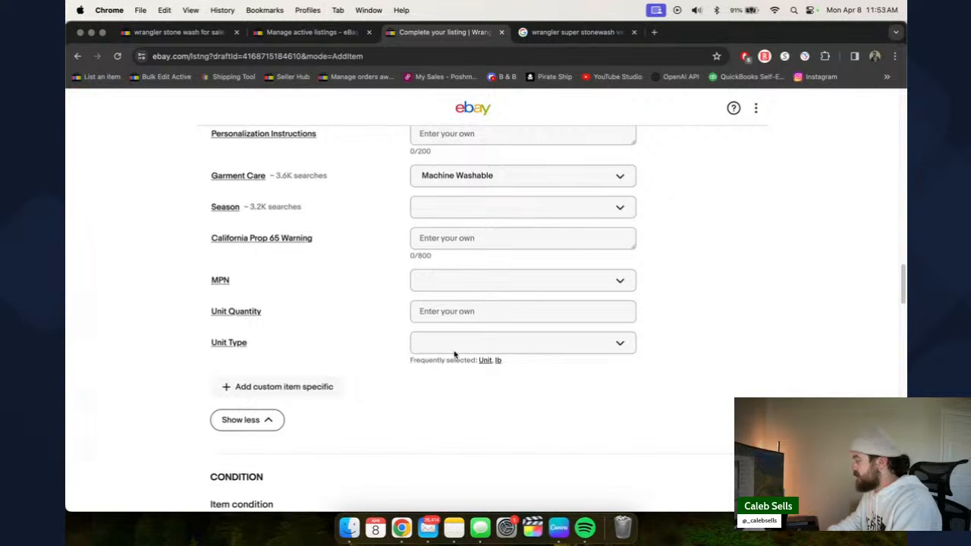
- Enter the condition description "Brand new condition. Please see photos for additional details. Tag size is 32x32 but the jeans measure and fit a 30" inseam."
{"action": "scroll", "coordinate": [454, 354], "scroll_direction": "down", "scroll_amount": 5}
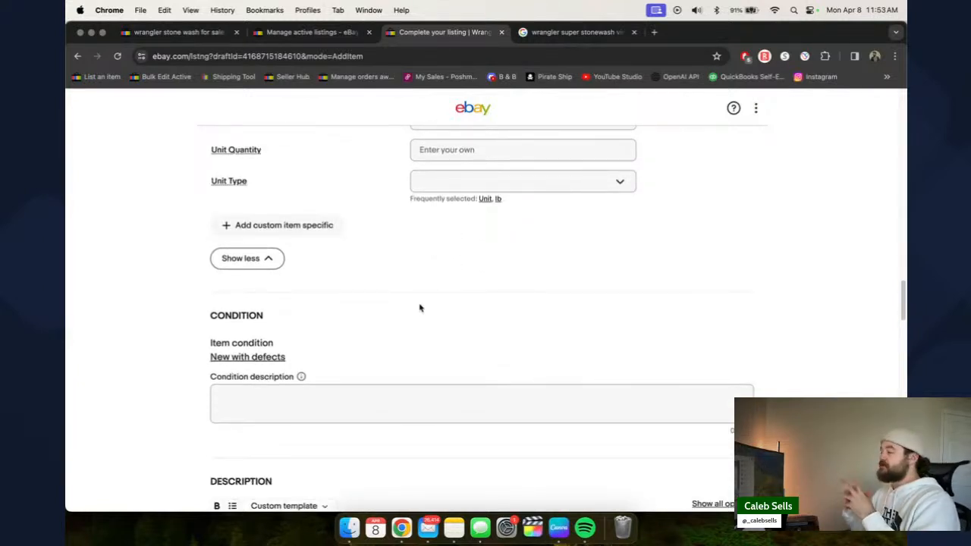
{"action": "left_click", "coordinate": [376, 403]}
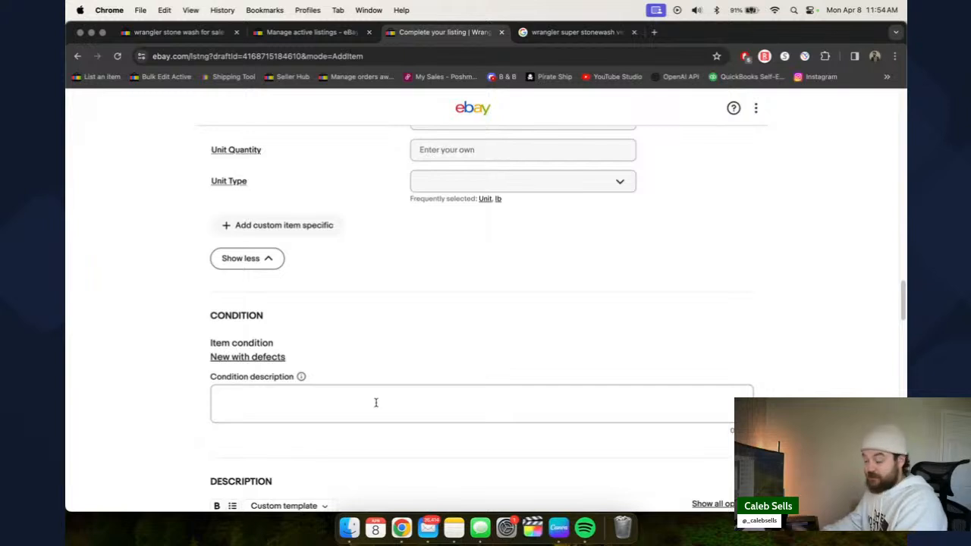
{"action": "type", "text": "Brand new condition. Please see photos for additional details."}
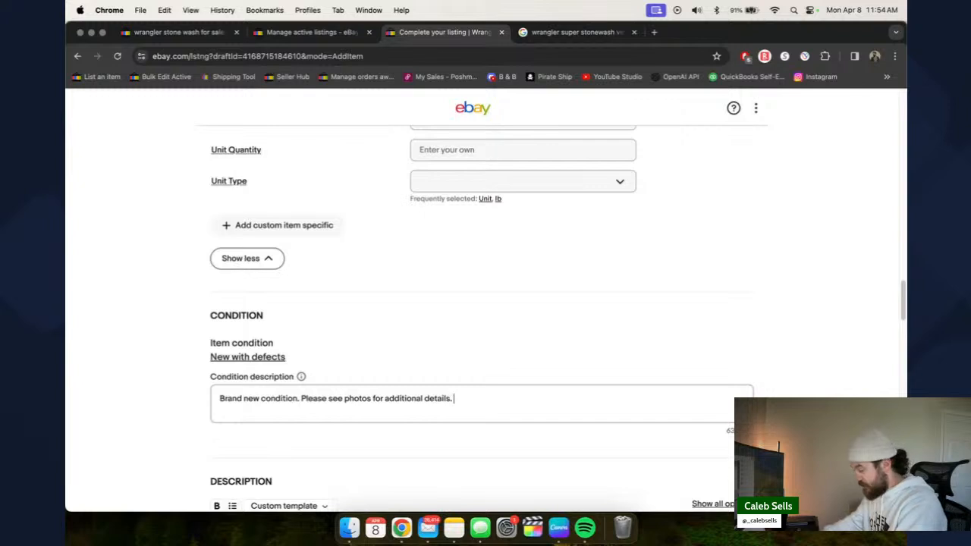
{"action": "type", "text": "Tag size is 32x32 "}
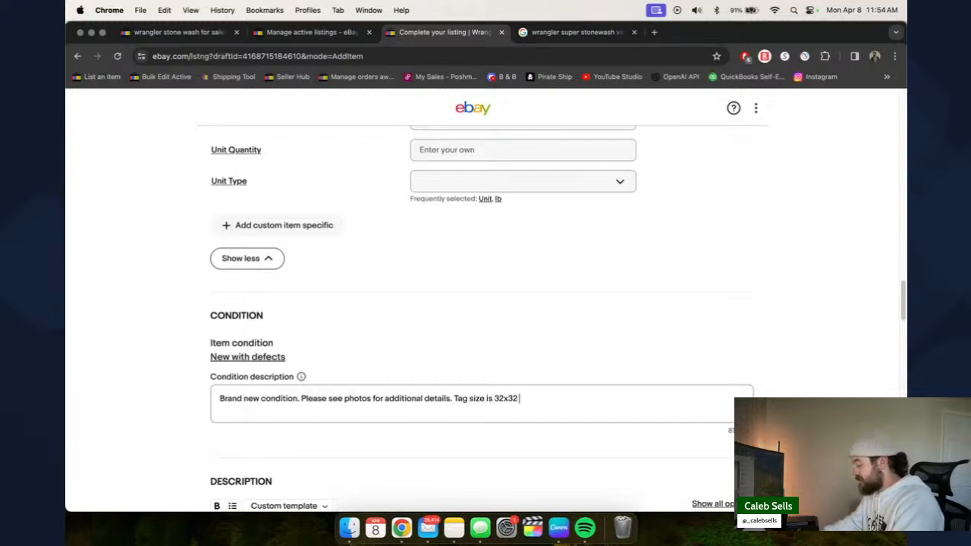
{"action": "type", "text": "but the jeas"}
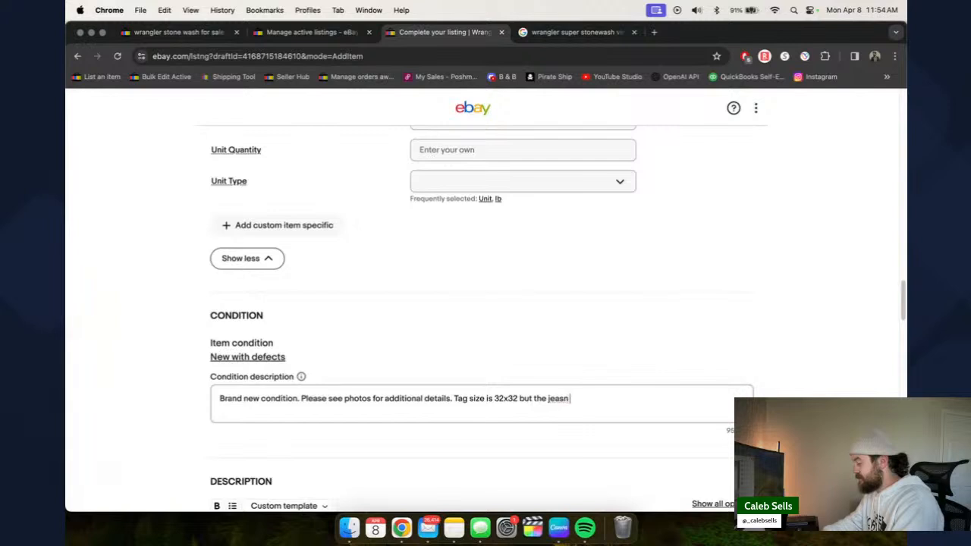
{"action": "key", "text": "BackSpace"}
{"action": "type", "text": "ns measure and fit a 30"}
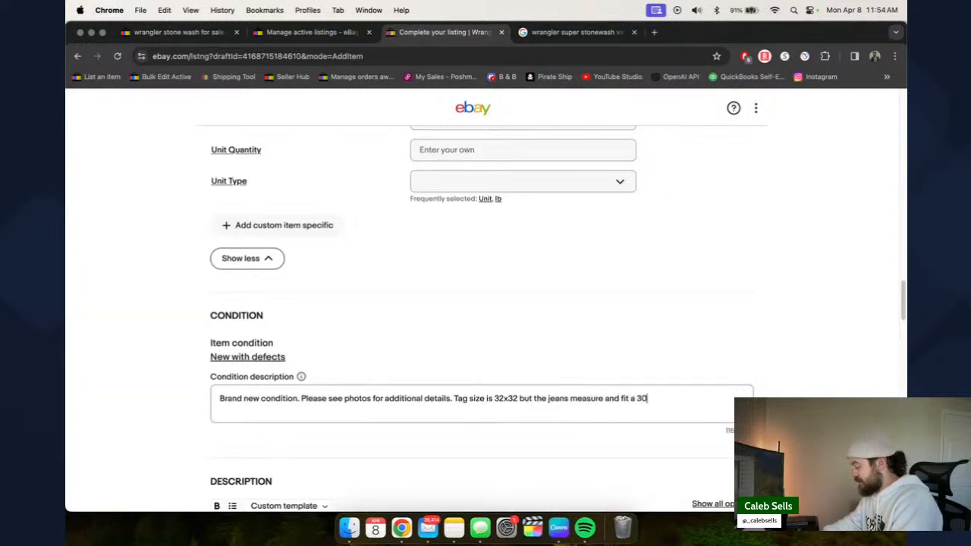
{"action": "type", "text": "\" inseam."}
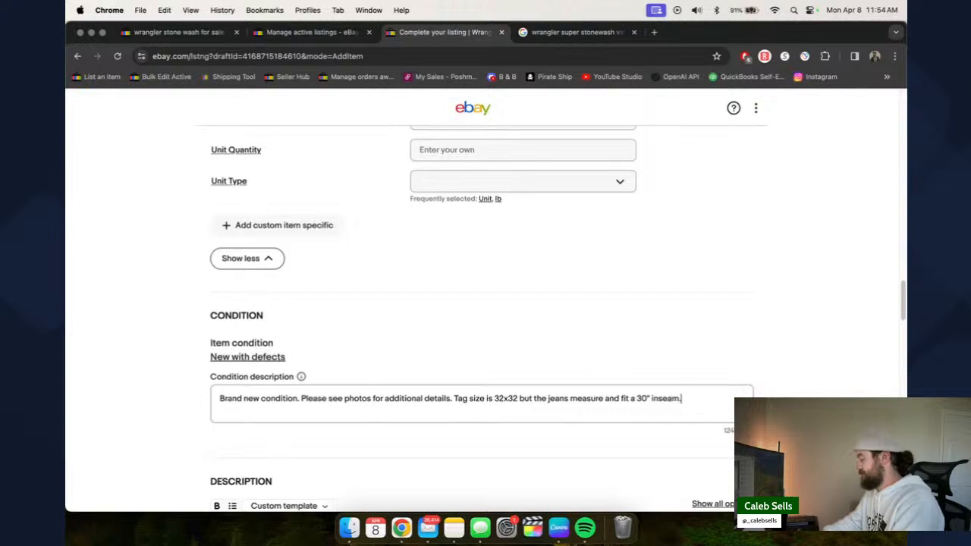
- Fill the item description with the copied listing title, followed by the condition description text as a second paragraph
{"action": "scroll", "coordinate": [365, 391], "scroll_direction": "down", "scroll_amount": 5}
{"action": "left_click", "coordinate": [372, 375]}
{"action": "type", "text": "Wrangler Jeans Mens 32x30 Regular Tapered Slider Super Stonewash Button Fly NEW"}
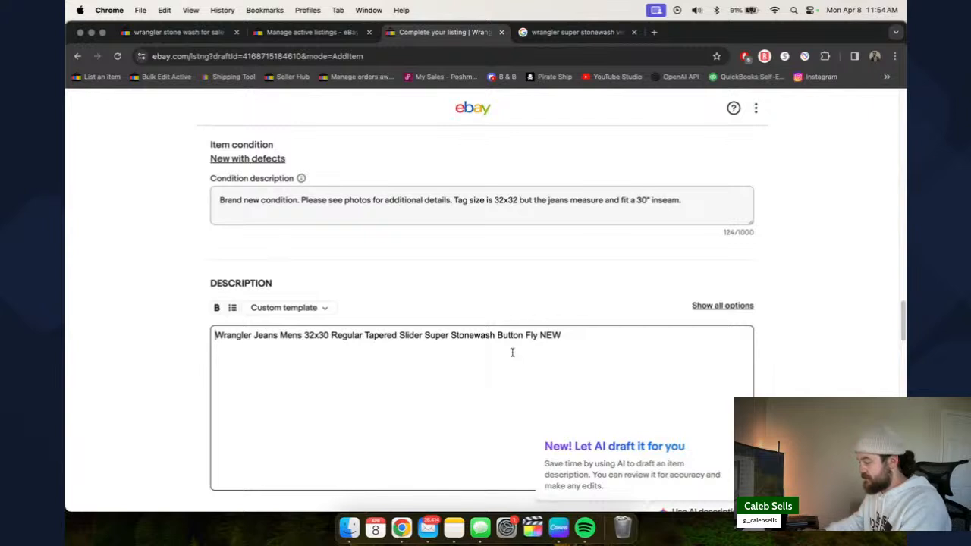
{"action": "left_click", "coordinate": [512, 199]}
{"action": "left_click", "coordinate": [371, 377]}
{"action": "type", "text": "Brand new condition. Please see photos for additional details. Tag size is 32x32 but the jeans measure and fit a 30\" inseam."}
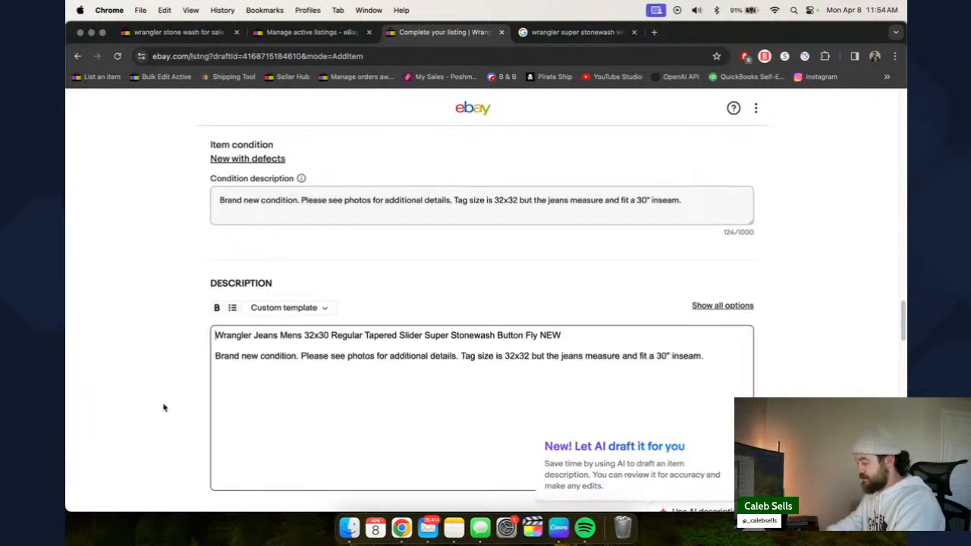
- Set the Buy It Now price to $49.95
{"action": "scroll", "coordinate": [187, 364], "scroll_direction": "down", "scroll_amount": 2}
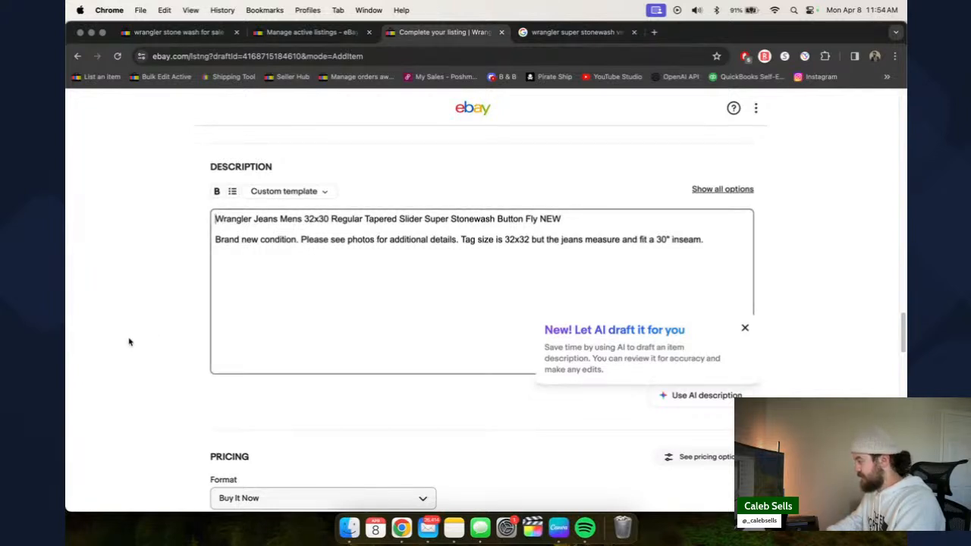
{"action": "scroll", "coordinate": [172, 355], "scroll_direction": "down", "scroll_amount": 2}
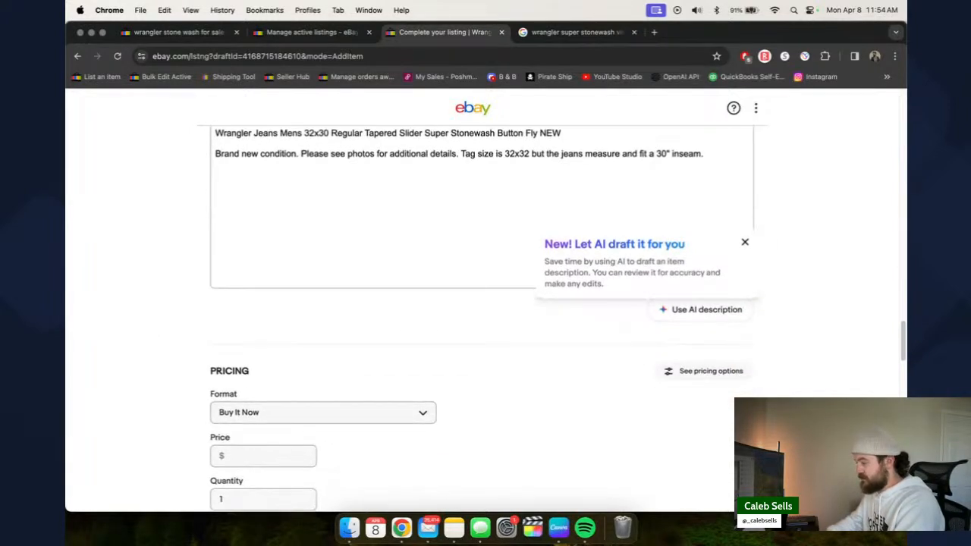
{"action": "scroll", "coordinate": [169, 269], "scroll_direction": "down", "scroll_amount": 4}
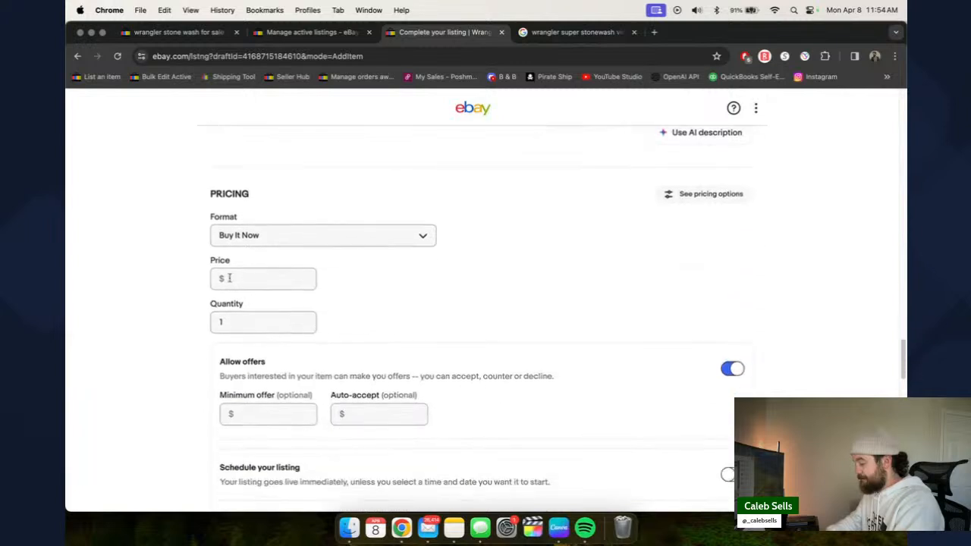
{"action": "left_click", "coordinate": [246, 283]}
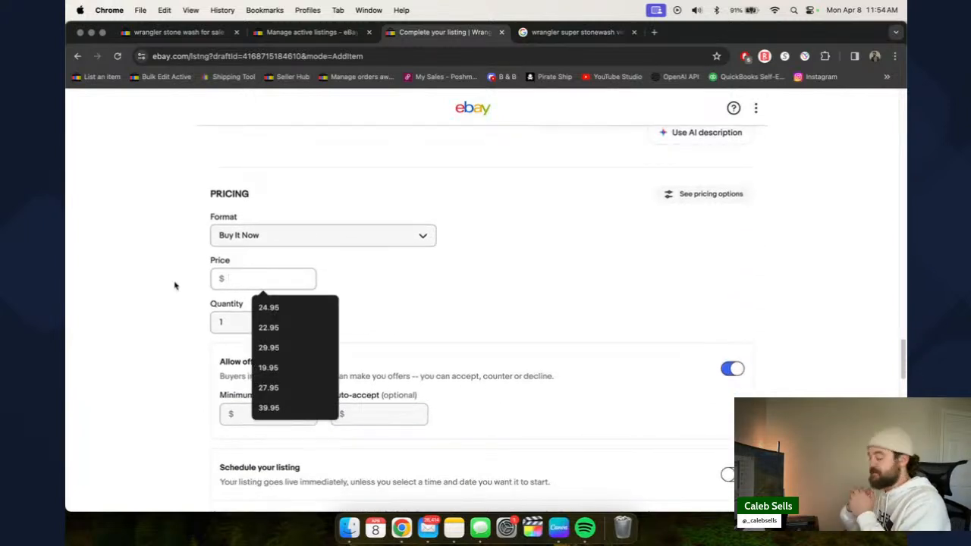
{"action": "type", "text": "49.95"}
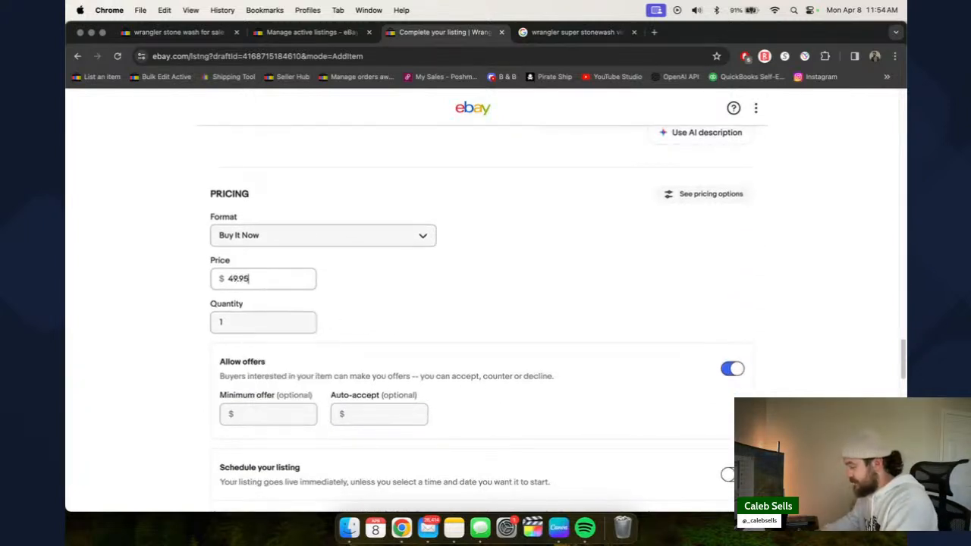
{"action": "left_click", "coordinate": [342, 281]}
- Change the listing's shipping policy to FLAT $9.95
{"action": "scroll", "coordinate": [311, 324], "scroll_direction": "down", "scroll_amount": 6}
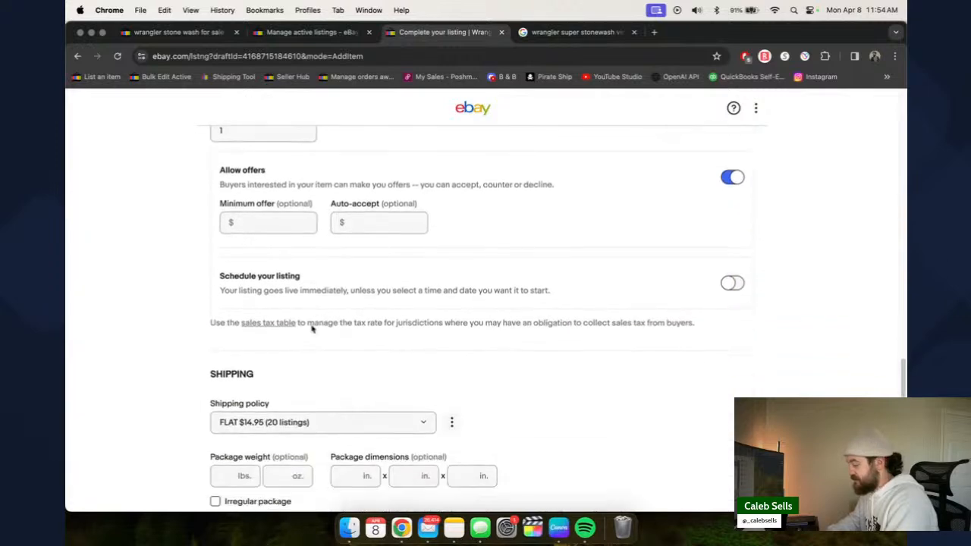
{"action": "left_click", "coordinate": [305, 342]}
{"action": "left_click", "coordinate": [272, 383]}
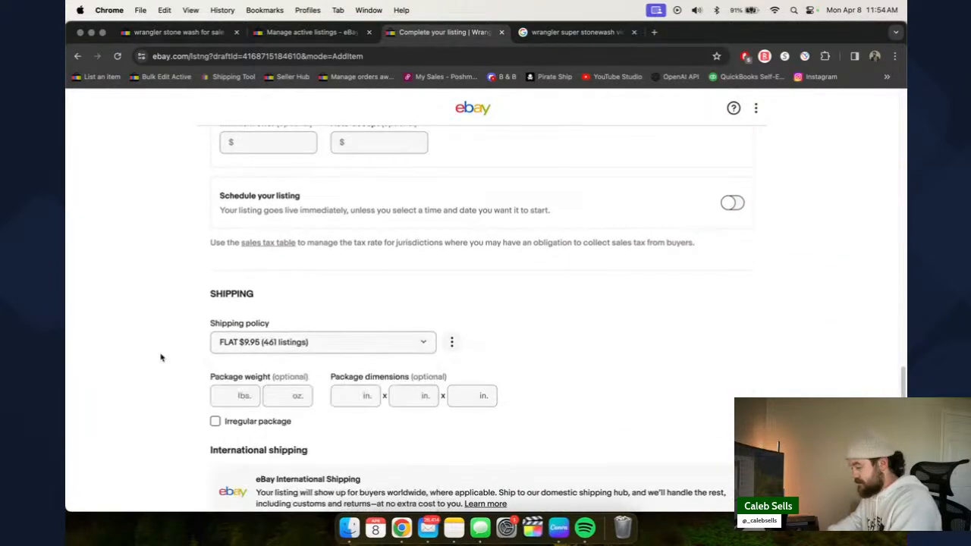
- Reorder the listing photos with the upper back view as main, the full-length front view second and the back pocket close-up third
{"action": "scroll", "coordinate": [143, 340], "scroll_direction": "up", "scroll_amount": 20}
{"action": "scroll", "coordinate": [429, 242], "scroll_direction": "up", "scroll_amount": 2}
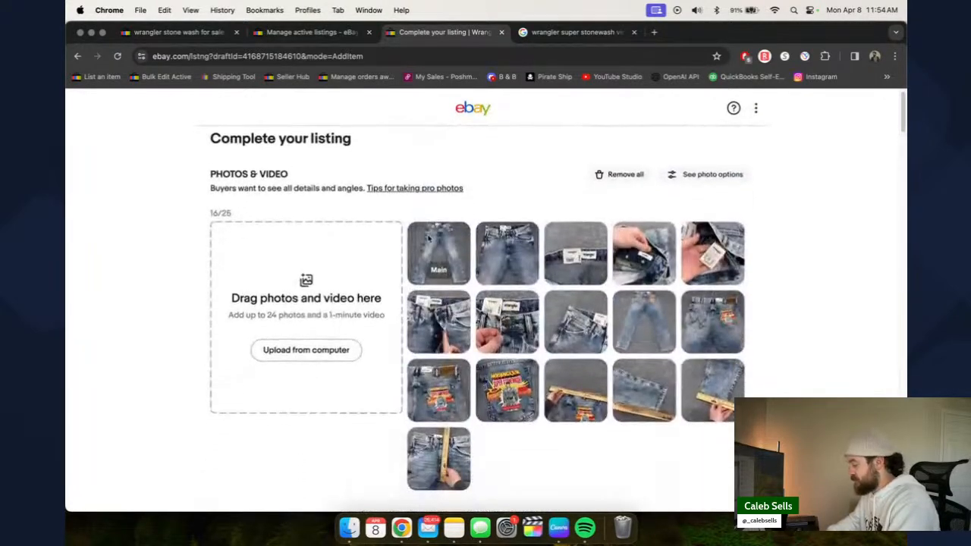
{"action": "scroll", "coordinate": [436, 318], "scroll_direction": "down", "scroll_amount": 2}
{"action": "left_click_drag", "start_coordinate": [434, 370], "coordinate": [440, 196]}
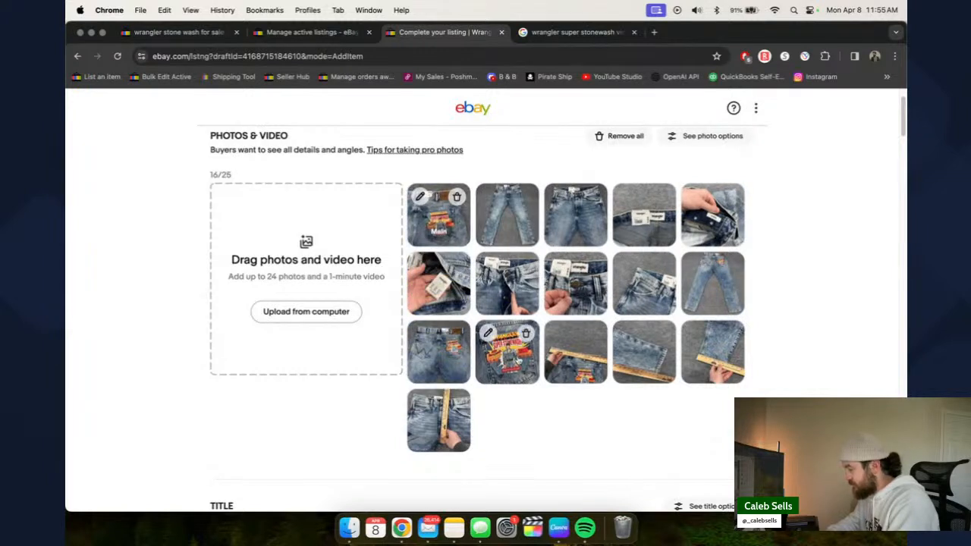
{"action": "left_click_drag", "start_coordinate": [450, 355], "coordinate": [448, 212]}
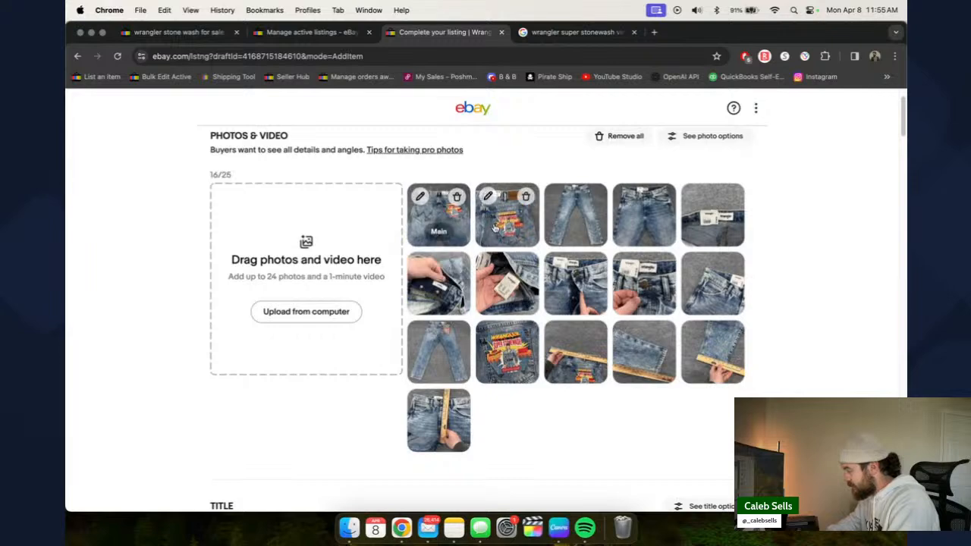
{"action": "left_click_drag", "start_coordinate": [569, 222], "coordinate": [506, 218]}
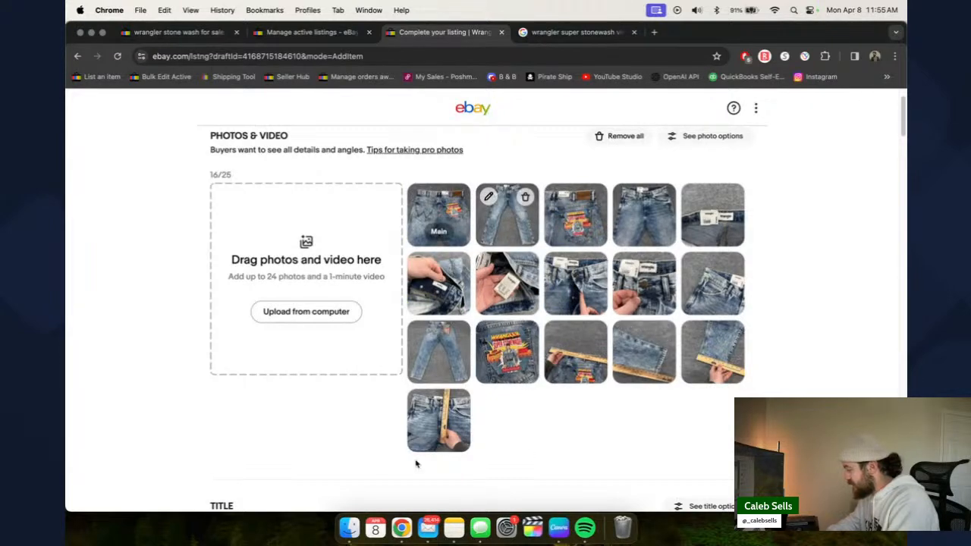
- Review the completed Wrangler listing from photos through promotion settings and save it for later as a draft
{"action": "scroll", "coordinate": [338, 428], "scroll_direction": "down", "scroll_amount": 15}
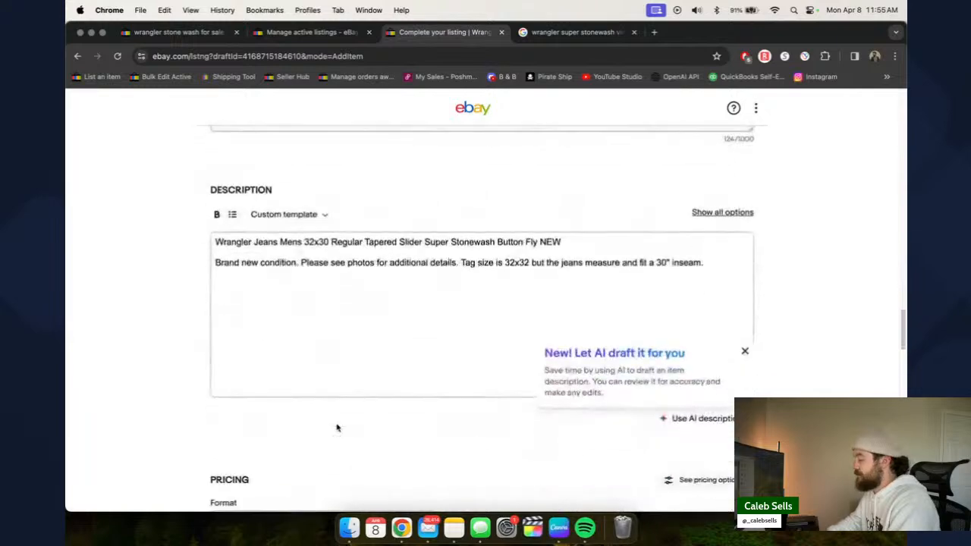
{"action": "scroll", "coordinate": [338, 427], "scroll_direction": "up", "scroll_amount": 15}
{"action": "scroll", "coordinate": [337, 428], "scroll_direction": "down", "scroll_amount": 10}
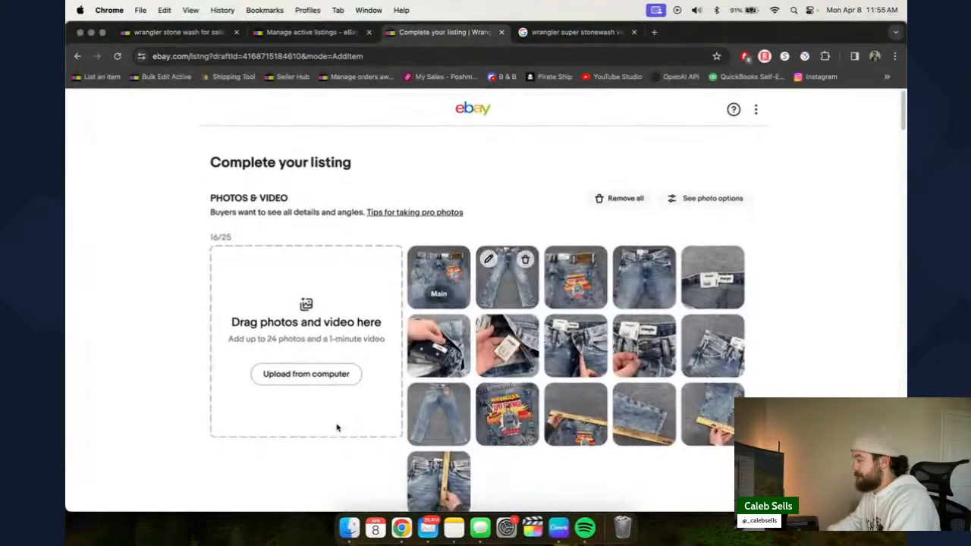
{"action": "scroll", "coordinate": [338, 427], "scroll_direction": "down", "scroll_amount": 10}
{"action": "scroll", "coordinate": [336, 427], "scroll_direction": "up", "scroll_amount": 4}
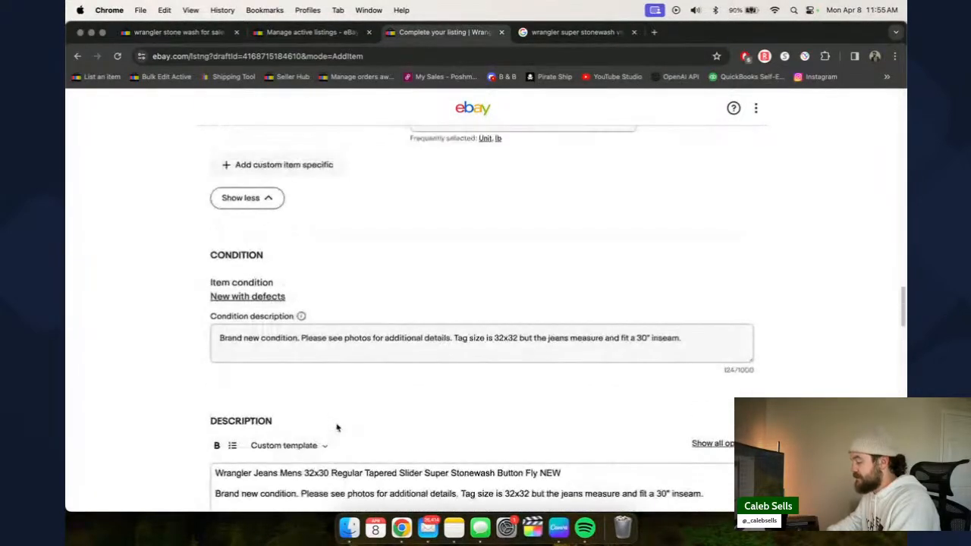
{"action": "scroll", "coordinate": [184, 403], "scroll_direction": "down", "scroll_amount": 8}
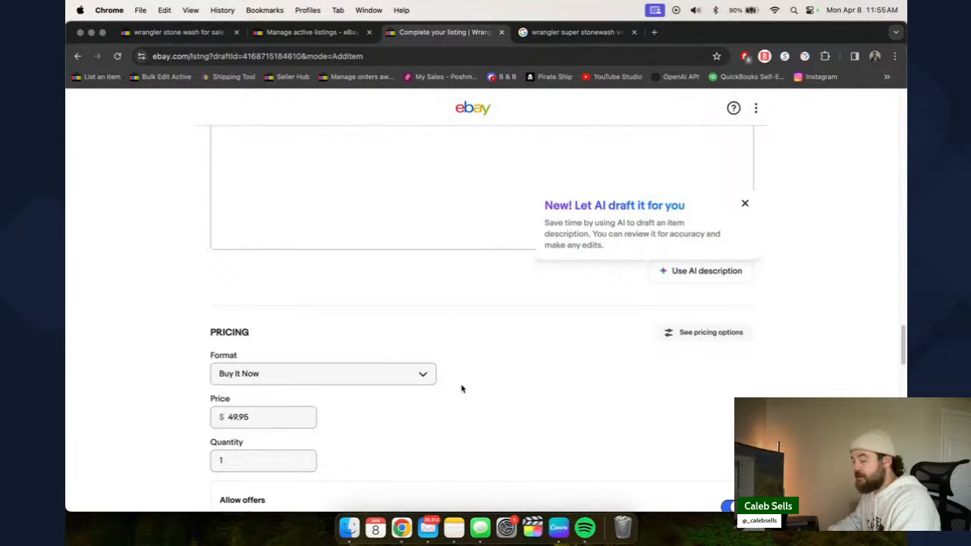
{"action": "scroll", "coordinate": [461, 389], "scroll_direction": "down", "scroll_amount": 3}
{"action": "scroll", "coordinate": [184, 340], "scroll_direction": "down", "scroll_amount": 5}
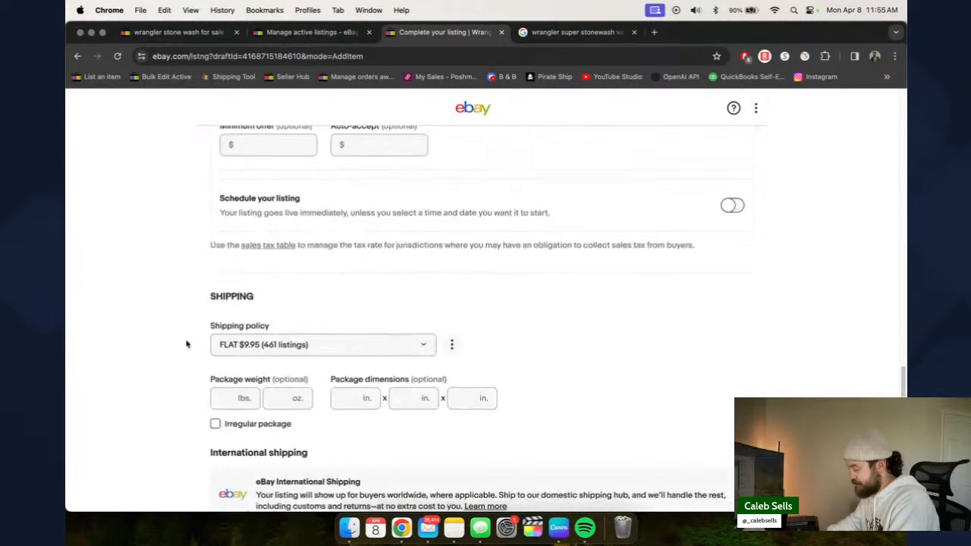
{"action": "scroll", "coordinate": [186, 344], "scroll_direction": "down", "scroll_amount": 5}
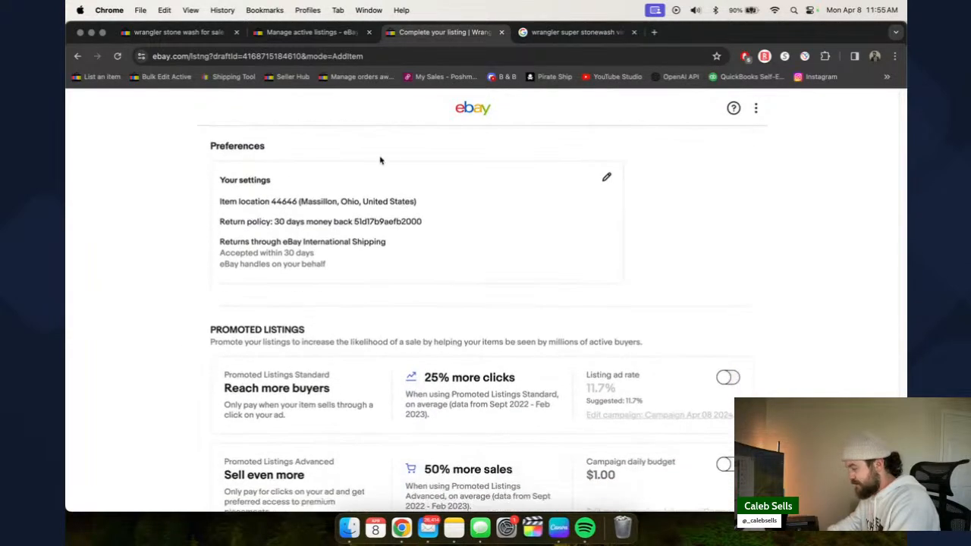
{"action": "scroll", "coordinate": [402, 318], "scroll_direction": "down", "scroll_amount": 5}
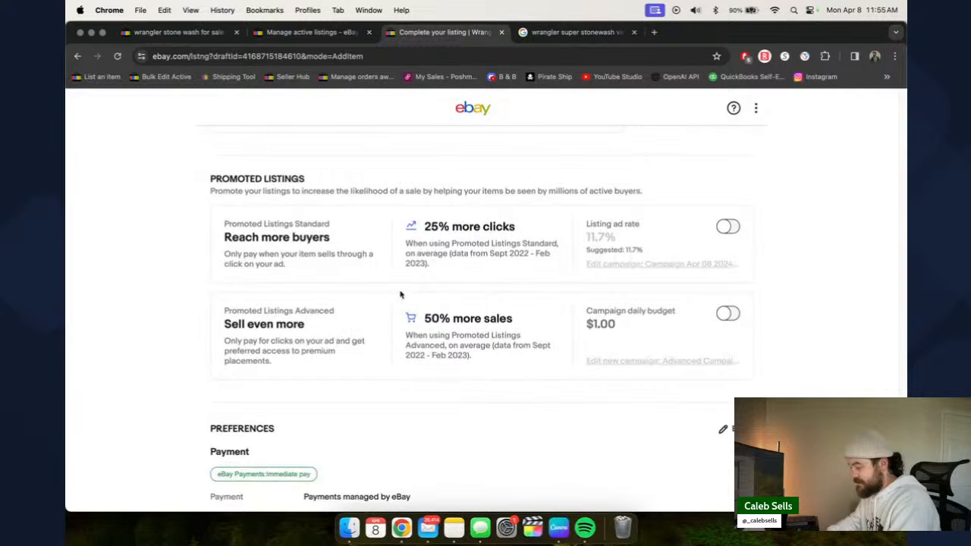
{"action": "scroll", "coordinate": [398, 293], "scroll_direction": "down", "scroll_amount": 8}
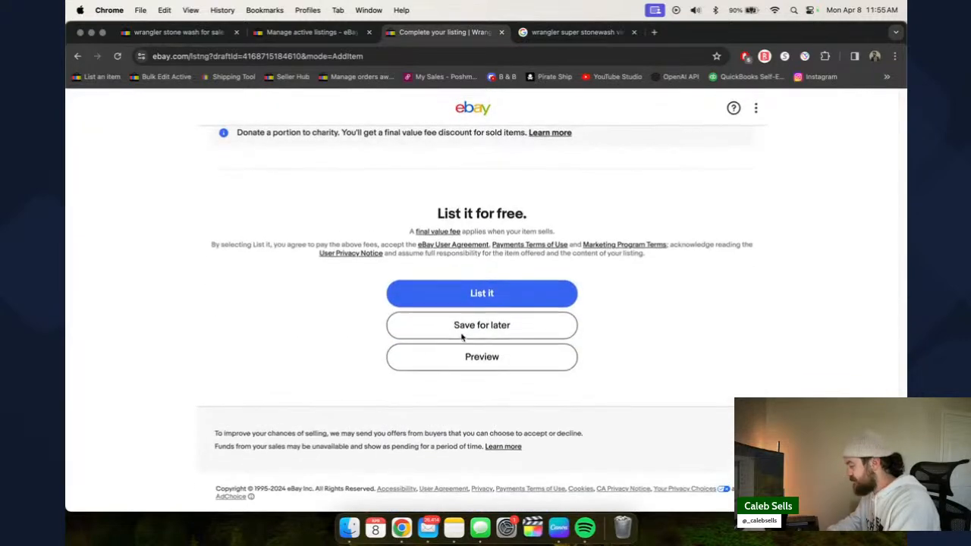
{"action": "left_click", "coordinate": [469, 329]}
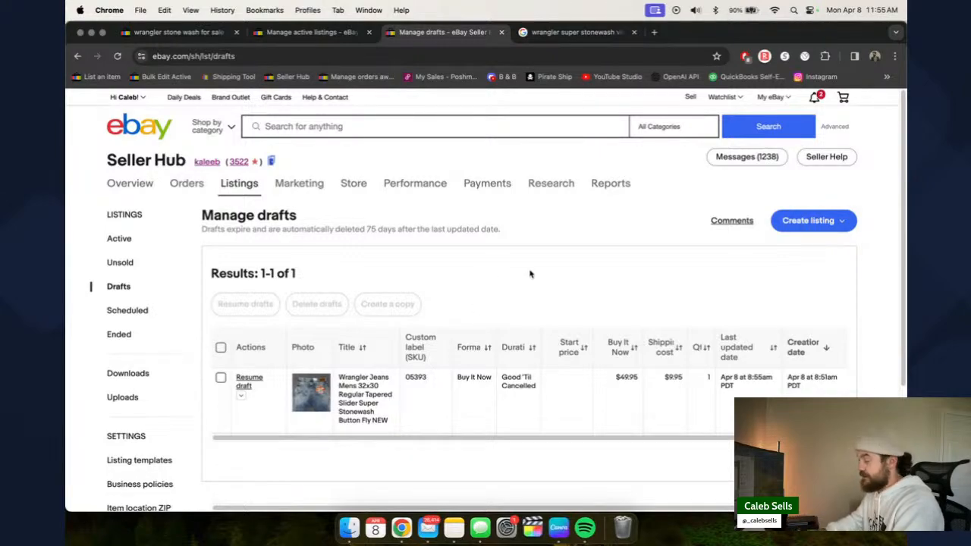
- Switch to the Downloads folder in Finder and move the 17 Wrangler jeans photos, through IMG_2810.JPG, to the Trash
{"action": "key", "text": "ctrl+Right"}
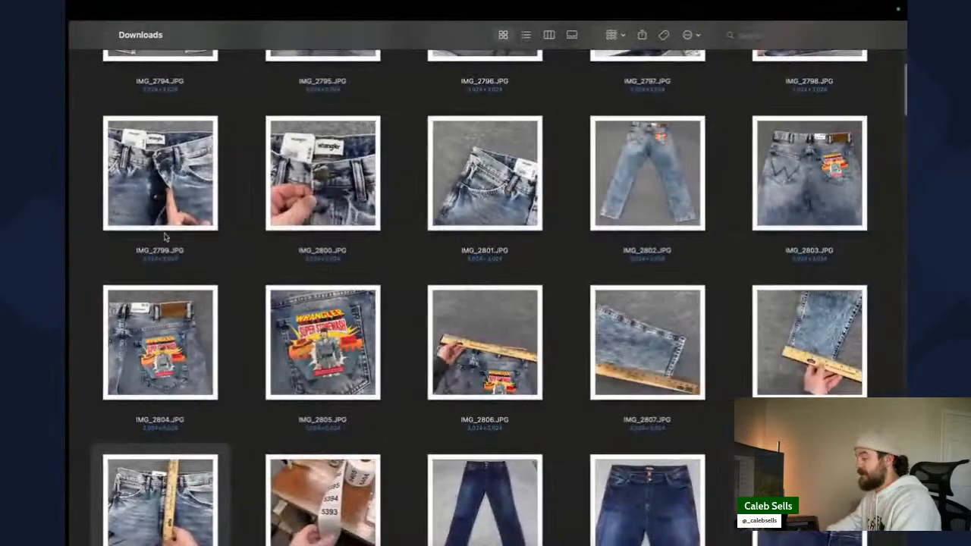
{"action": "scroll", "coordinate": [160, 240], "scroll_direction": "up", "scroll_amount": 3}
{"action": "left_click_drag", "start_coordinate": [89, 62], "coordinate": [759, 424]}
{"action": "scroll", "coordinate": [759, 424], "scroll_direction": "down", "scroll_amount": 2}
{"action": "scroll", "coordinate": [486, 298], "scroll_direction": "down", "scroll_amount": 2}
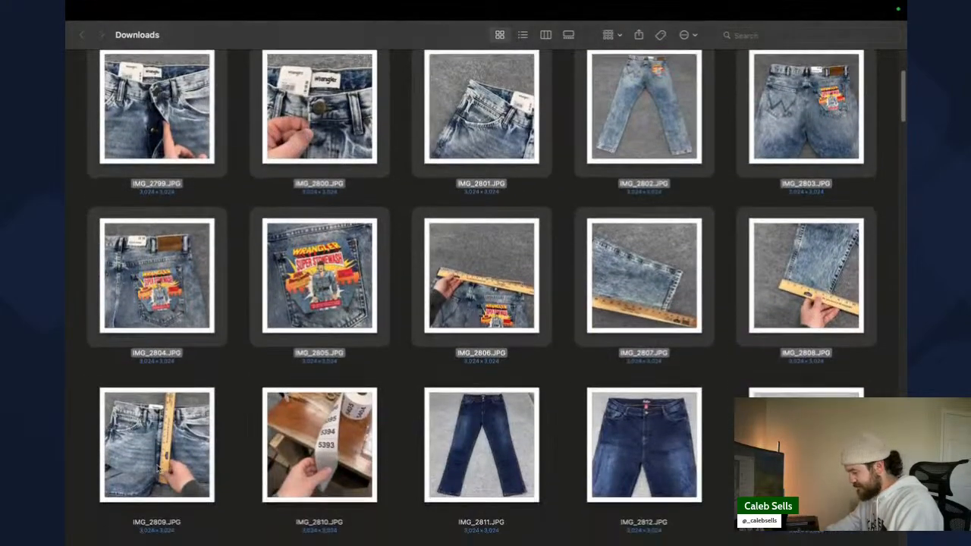
{"action": "left_click", "coordinate": [157, 447], "text": "super"}
{"action": "left_click", "coordinate": [319, 448], "text": "super"}
{"action": "right_click", "coordinate": [324, 446]}
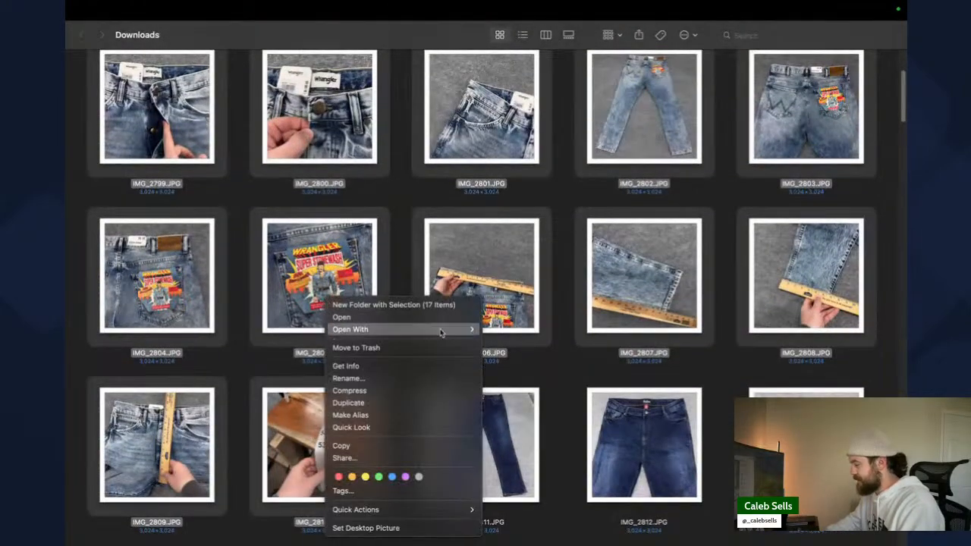
{"action": "left_click", "coordinate": [413, 349]}
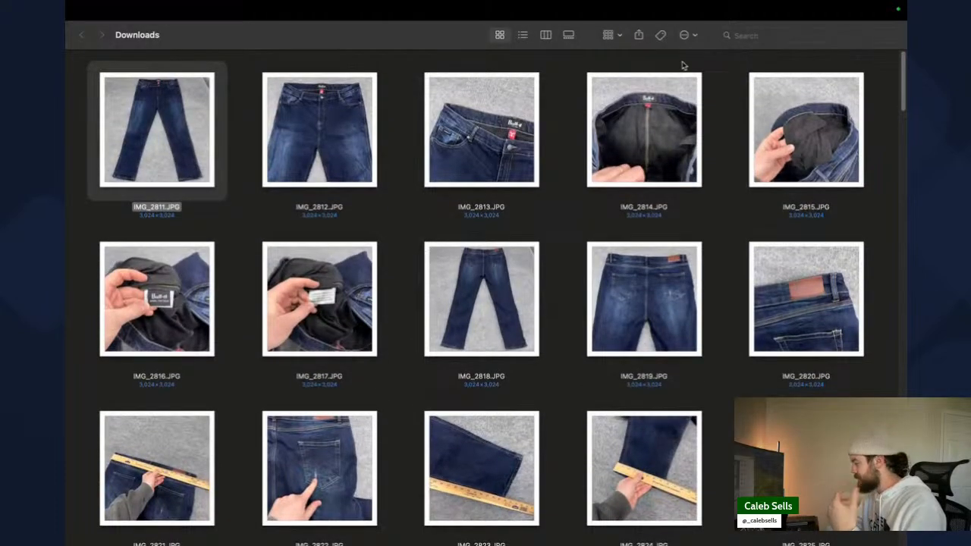
{"action": "right_click", "coordinate": [719, 131]}
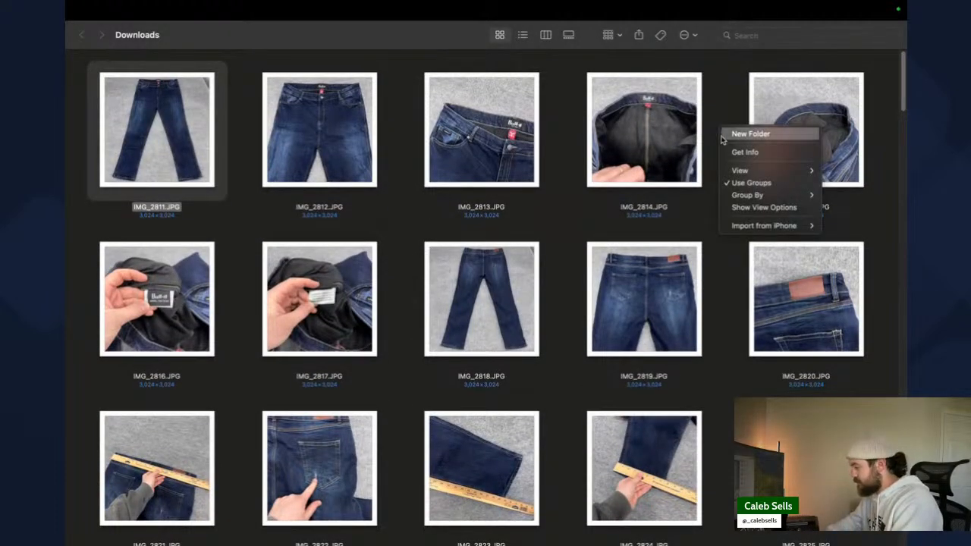
{"action": "left_click", "coordinate": [721, 113]}
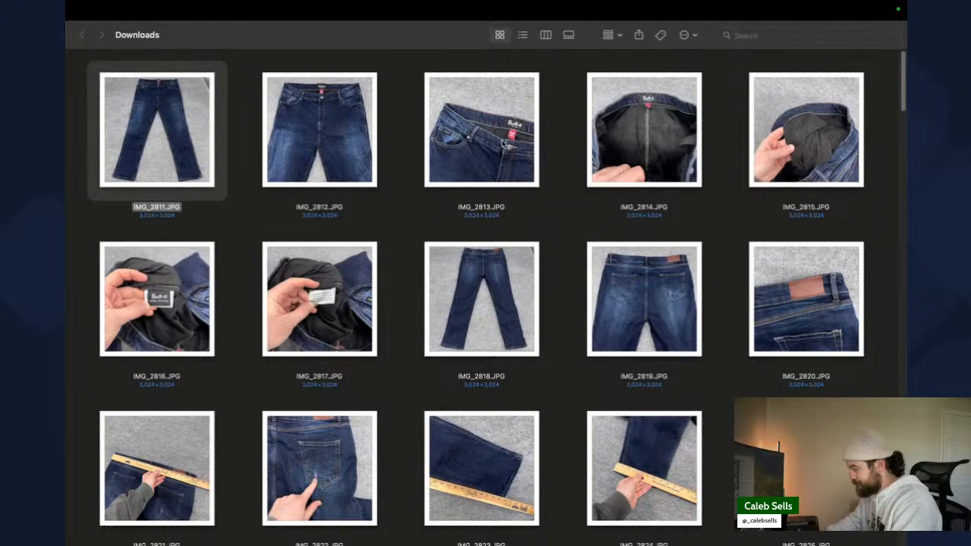
- Preview the next jeans' photos, including IMG_2816, IMG_2814 and IMG_2813, to examine the brand and model labels
{"action": "left_click", "coordinate": [160, 318]}
{"action": "key", "text": "space"}
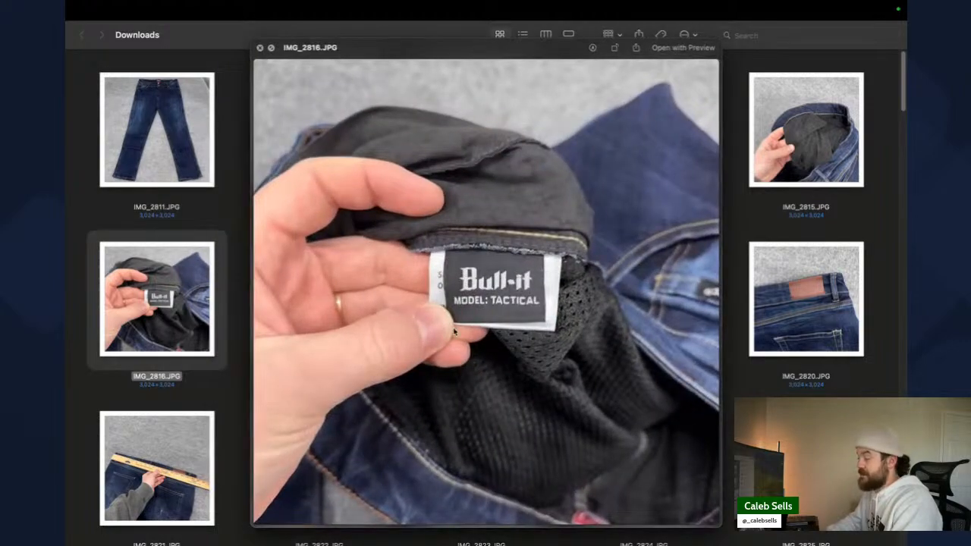
{"action": "key", "text": "space"}
{"action": "left_click", "coordinate": [159, 153]}
{"action": "key", "text": "space"}
{"action": "key", "text": "space"}
{"action": "left_click", "coordinate": [599, 142]}
{"action": "key", "text": "space"}
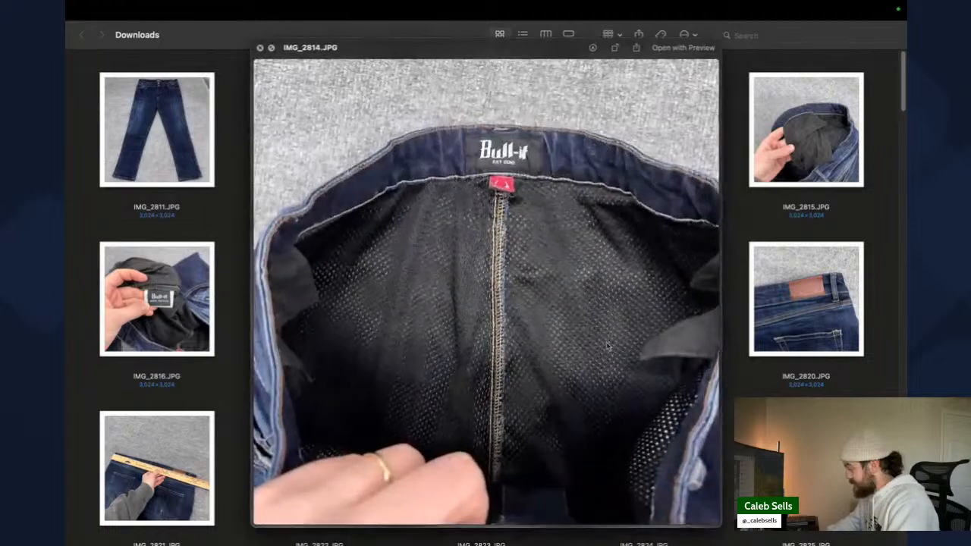
{"action": "key", "text": "space"}
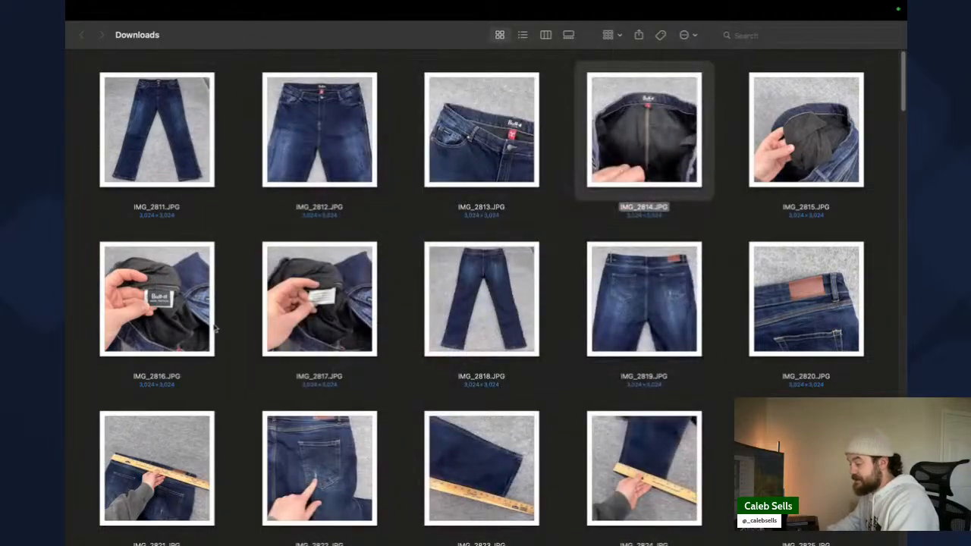
{"action": "left_click", "coordinate": [506, 157]}
{"action": "key", "text": "space"}
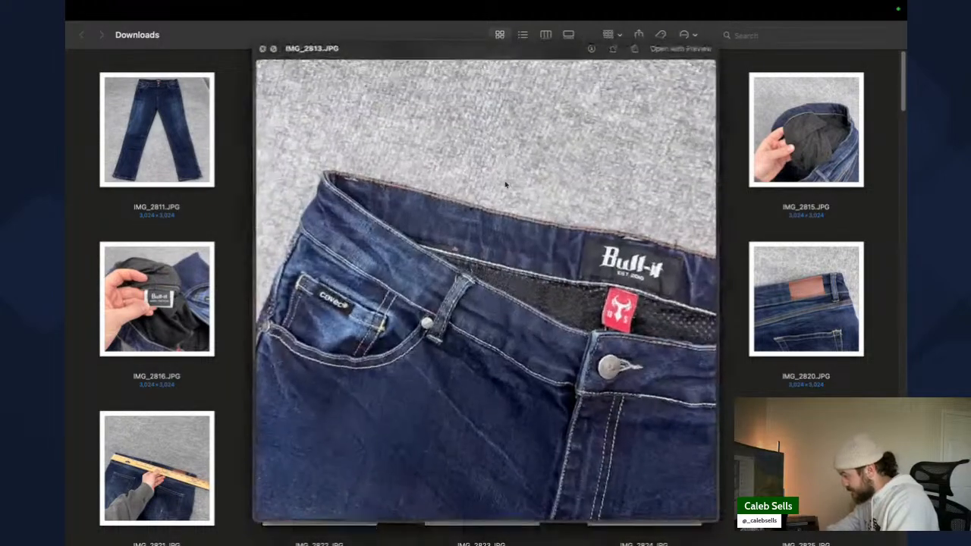
{"action": "key", "text": "space"}
{"action": "left_click", "coordinate": [172, 311]}
{"action": "key", "text": "space"}
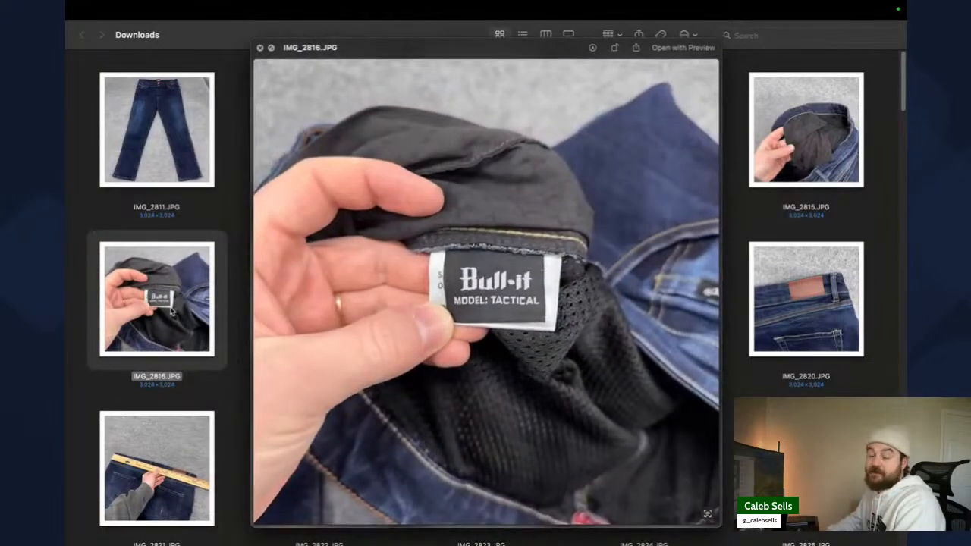
{"action": "key", "text": "space"}
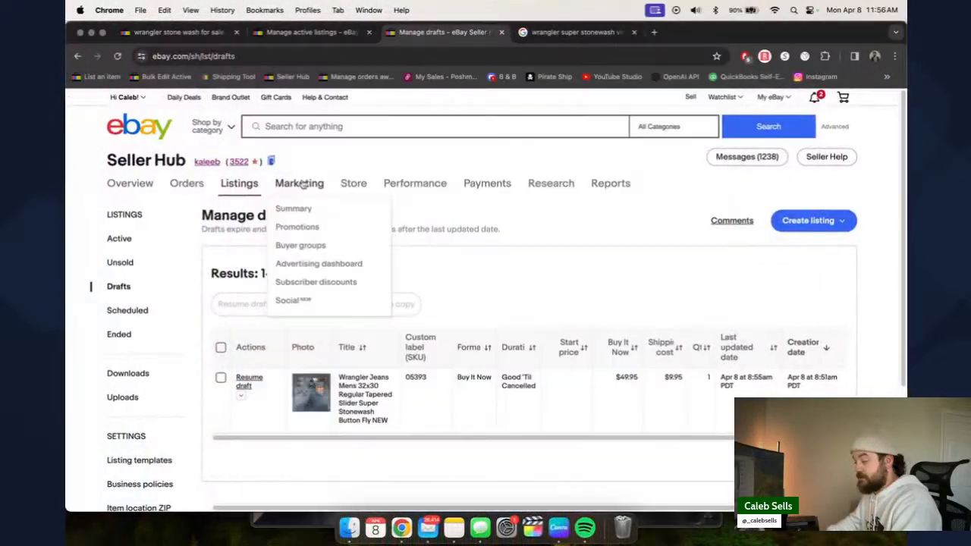
- Switch to the eBay sold-listings search in Chrome and search for "bull-it jeans tactical"
{"action": "mouse_move", "coordinate": [353, 190]}
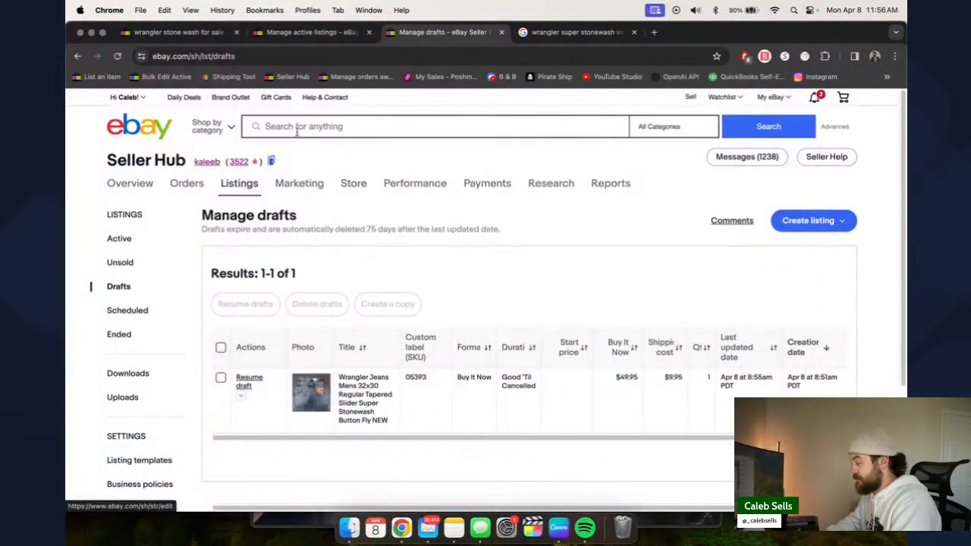
{"action": "left_click", "coordinate": [182, 32]}
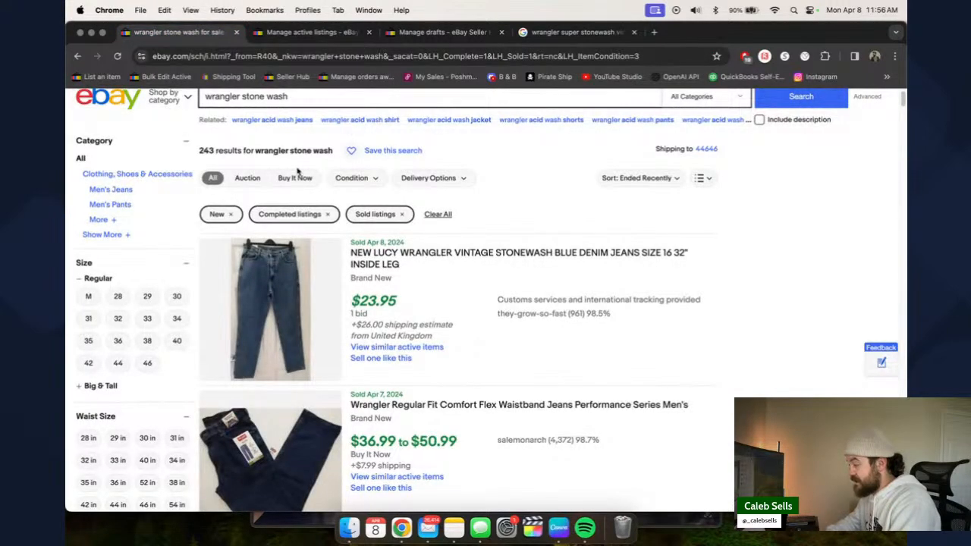
{"action": "scroll", "coordinate": [303, 170], "scroll_direction": "up", "scroll_amount": 1}
{"action": "triple_click", "coordinate": [291, 126]}
{"action": "type", "text": "bull-it jeans ta"}
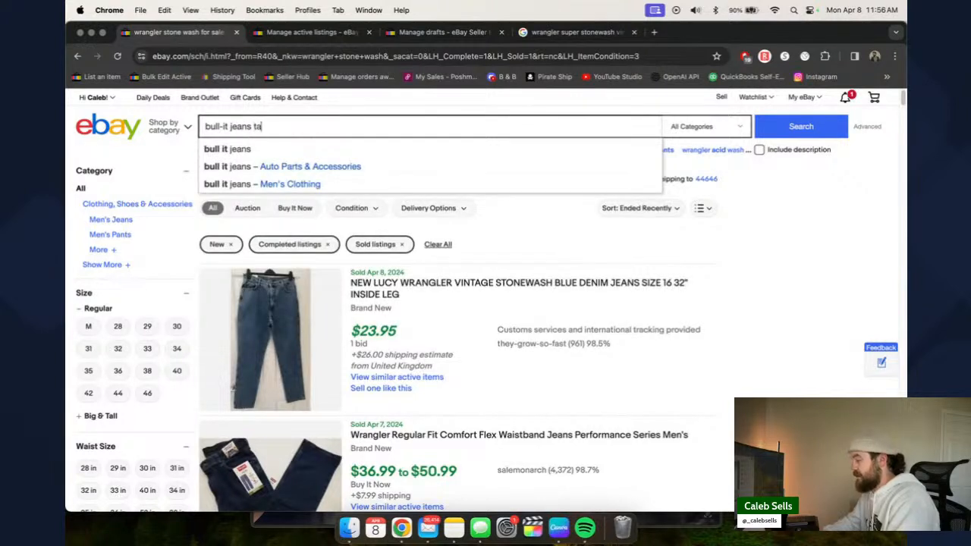
{"action": "type", "text": "ctical"}
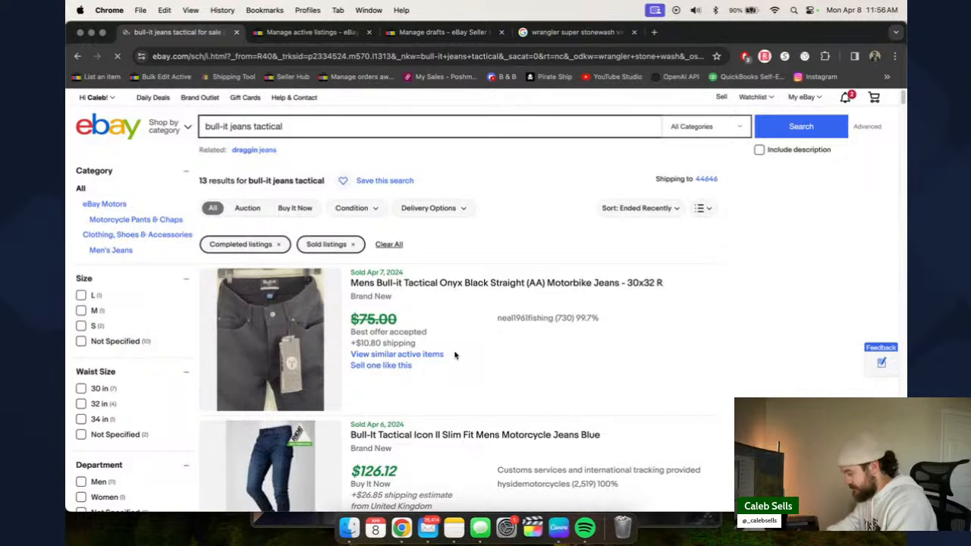
- Examine the sold Bull-it Tactical jeans listings, comparing their titles, conditions, sold prices and shipping costs
{"action": "scroll", "coordinate": [469, 330], "scroll_direction": "down", "scroll_amount": 5}
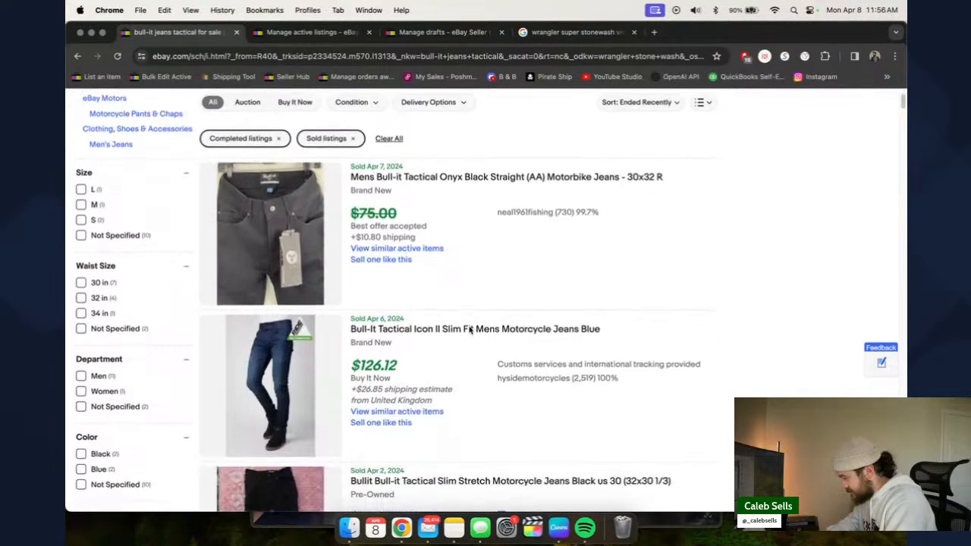
{"action": "scroll", "coordinate": [474, 296], "scroll_direction": "down", "scroll_amount": 4}
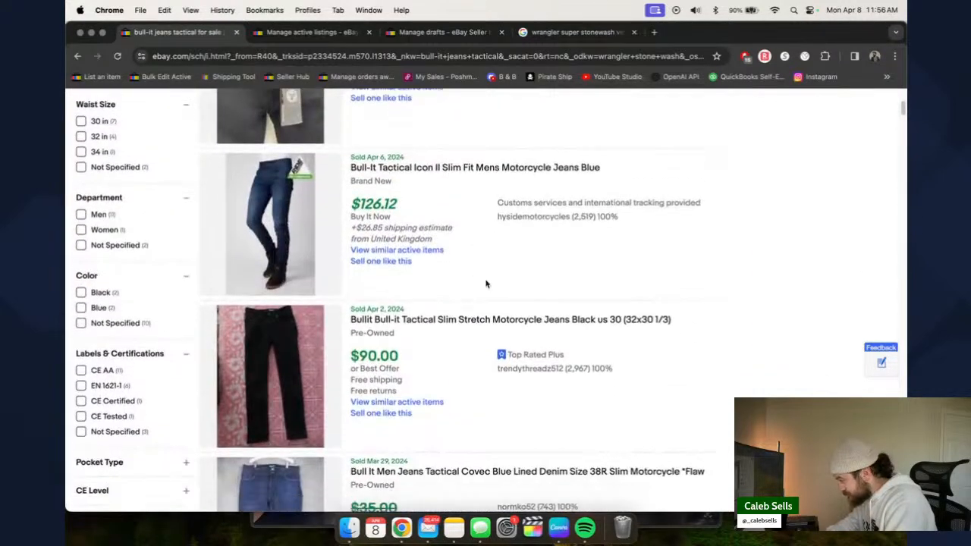
{"action": "scroll", "coordinate": [487, 283], "scroll_direction": "down", "scroll_amount": 1}
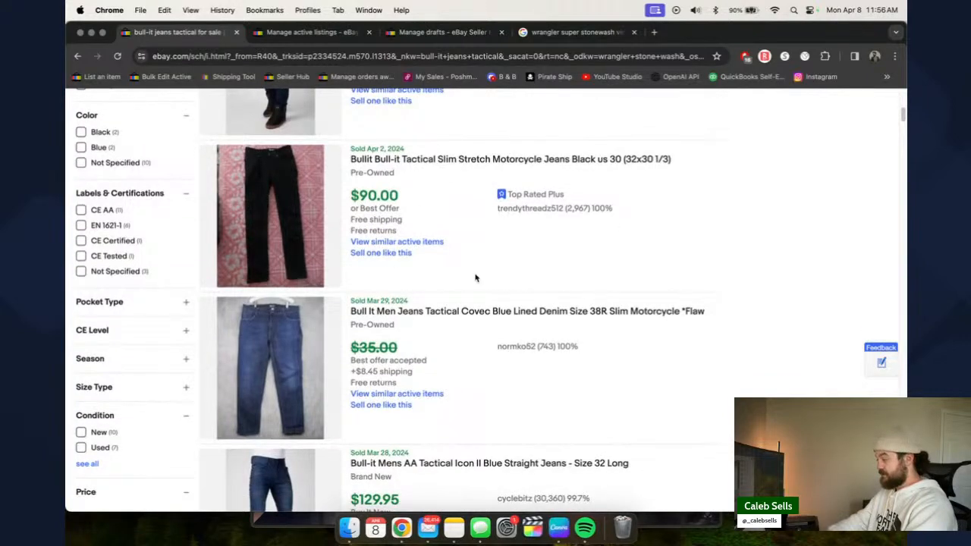
{"action": "scroll", "coordinate": [473, 243], "scroll_direction": "down", "scroll_amount": 2}
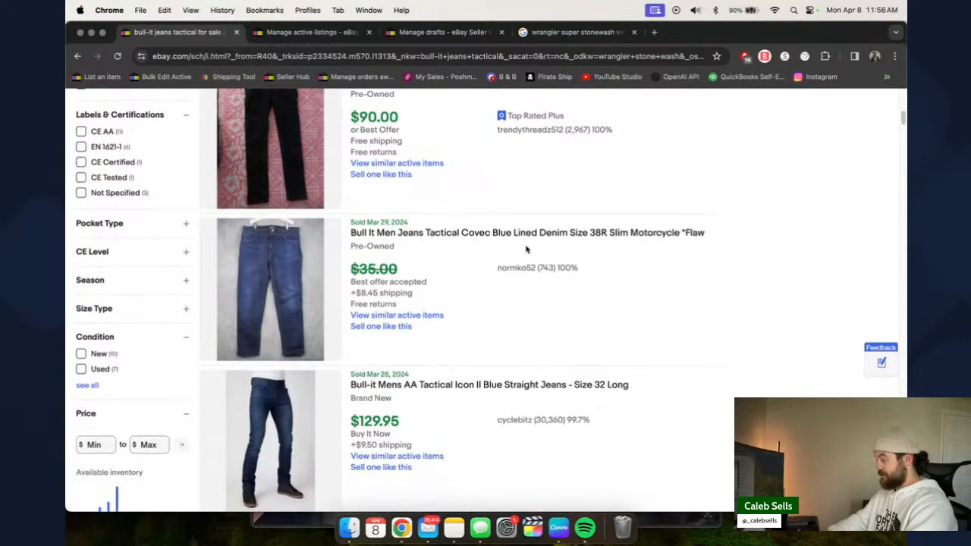
{"action": "scroll", "coordinate": [455, 275], "scroll_direction": "down", "scroll_amount": 3}
{"action": "scroll", "coordinate": [455, 378], "scroll_direction": "up", "scroll_amount": 8}
{"action": "scroll", "coordinate": [174, 383], "scroll_direction": "up", "scroll_amount": 8}
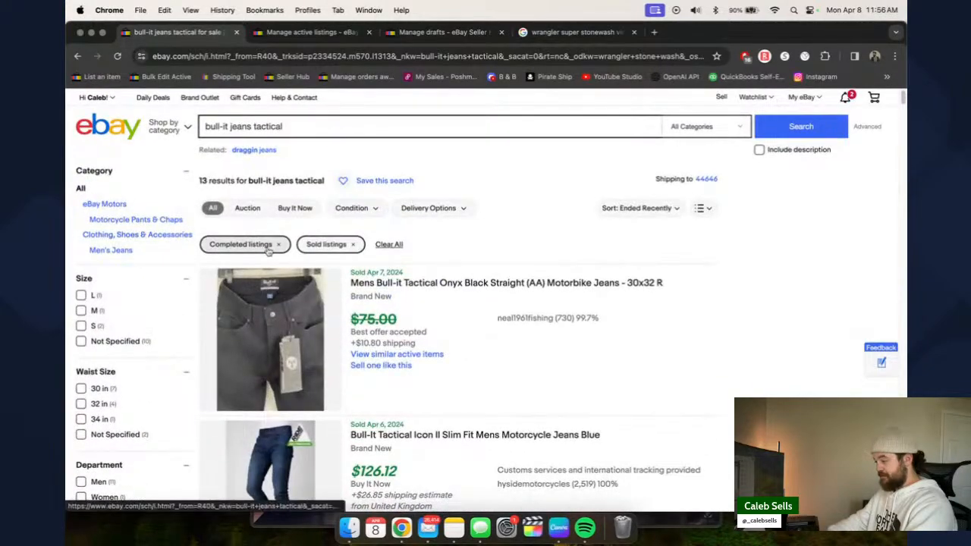
{"action": "scroll", "coordinate": [455, 379], "scroll_direction": "down", "scroll_amount": 9}
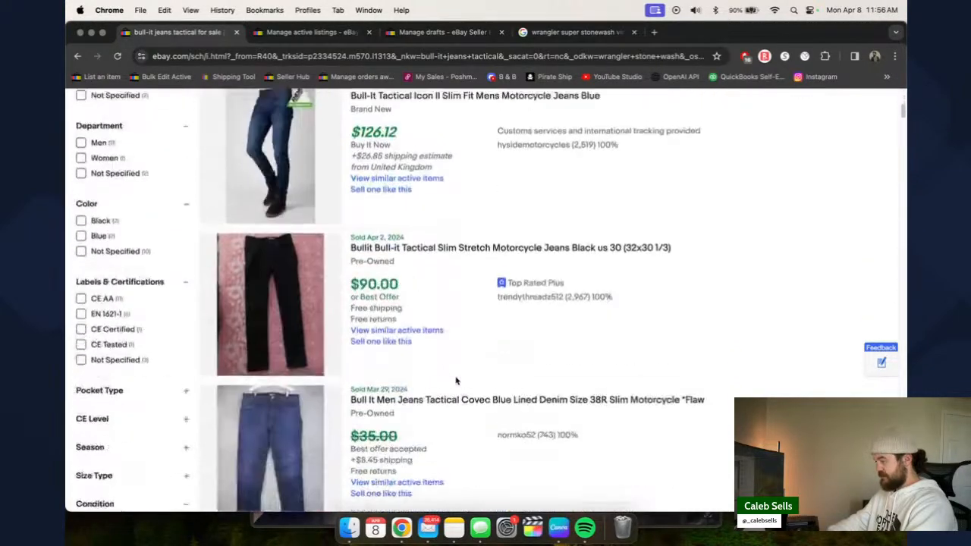
- Switch to the Downloads folder in Finder and preview IMG_2813.JPG, enlarging the brand label and red size tag at the waistband
{"action": "key", "text": "ctrl+Right"}
{"action": "key", "text": "space"}
{"action": "key", "text": "space"}
{"action": "left_click", "coordinate": [644, 128]}
{"action": "left_click", "coordinate": [481, 129]}
{"action": "key", "text": "space"}
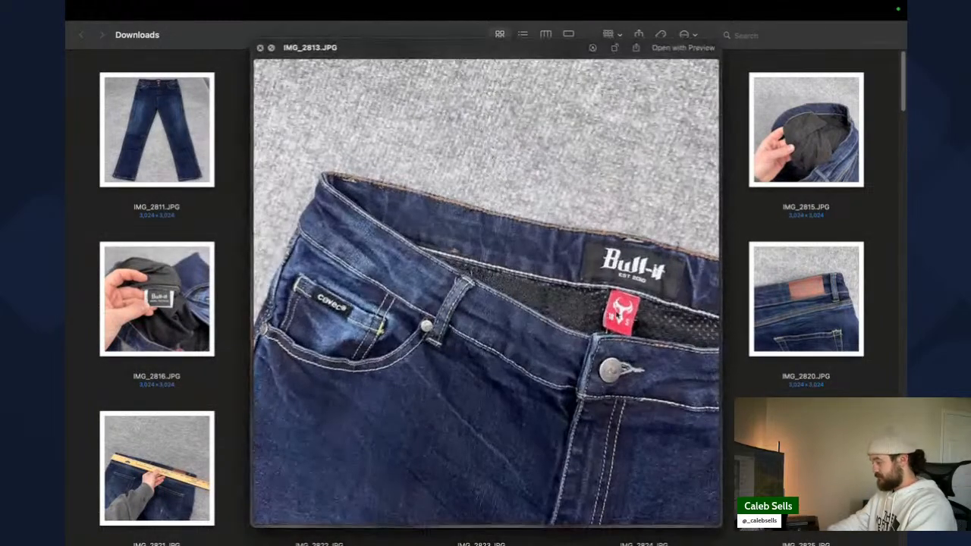
{"action": "scroll", "coordinate": [458, 453], "scroll_direction": "up", "scroll_amount": 5}
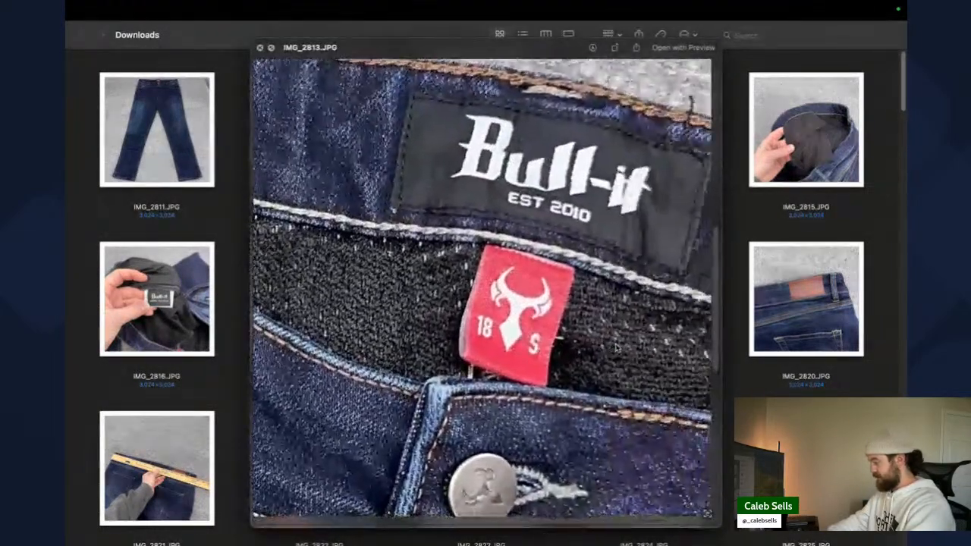
{"action": "key", "text": "space"}
- Preview IMG_2823, IMG_2821 and IMG_2822 to examine the jeans' ruler measurements and the mark near the back pocket
{"action": "left_click", "coordinate": [476, 458]}
{"action": "key", "text": "space"}
{"action": "key", "text": "space"}
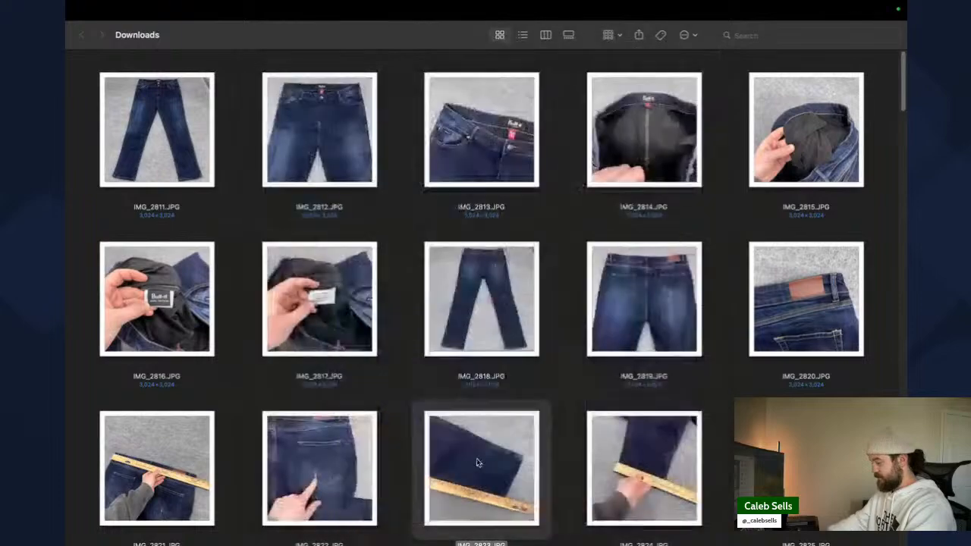
{"action": "scroll", "coordinate": [475, 458], "scroll_direction": "down", "scroll_amount": 2}
{"action": "left_click", "coordinate": [193, 448]}
{"action": "key", "text": "space"}
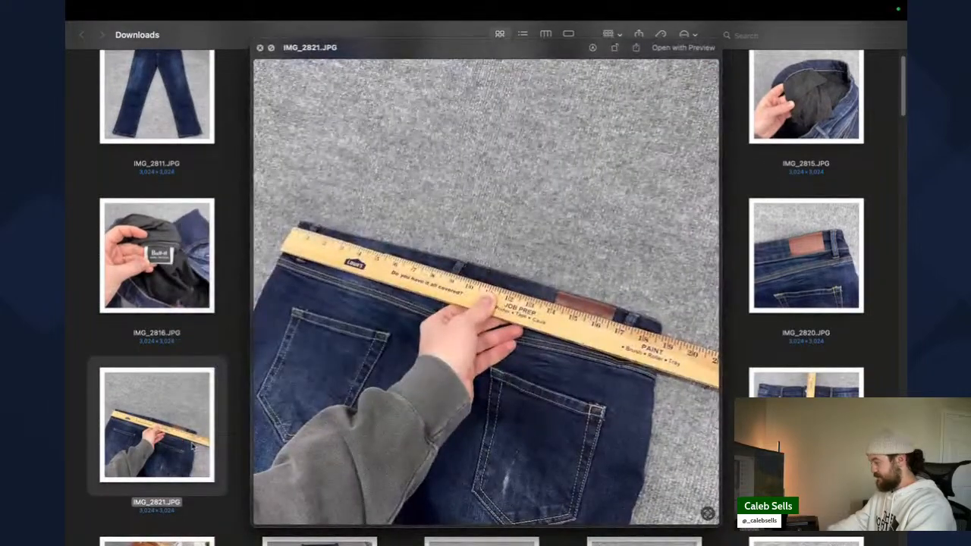
{"action": "key", "text": "space"}
{"action": "left_click", "coordinate": [331, 434]}
{"action": "key", "text": "space"}
{"action": "key", "text": "space"}
{"action": "left_click", "coordinate": [191, 439]}
{"action": "key", "text": "space"}
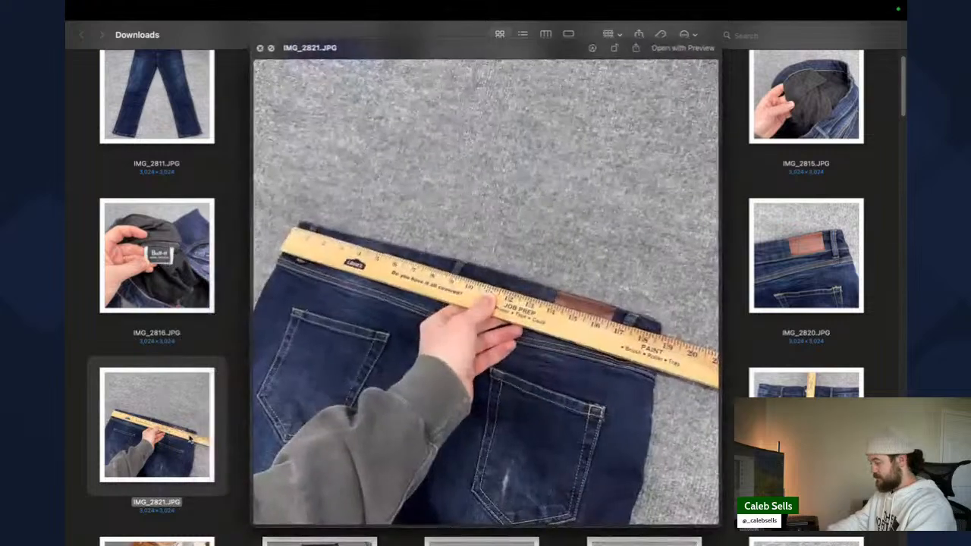
{"action": "key", "text": "space"}
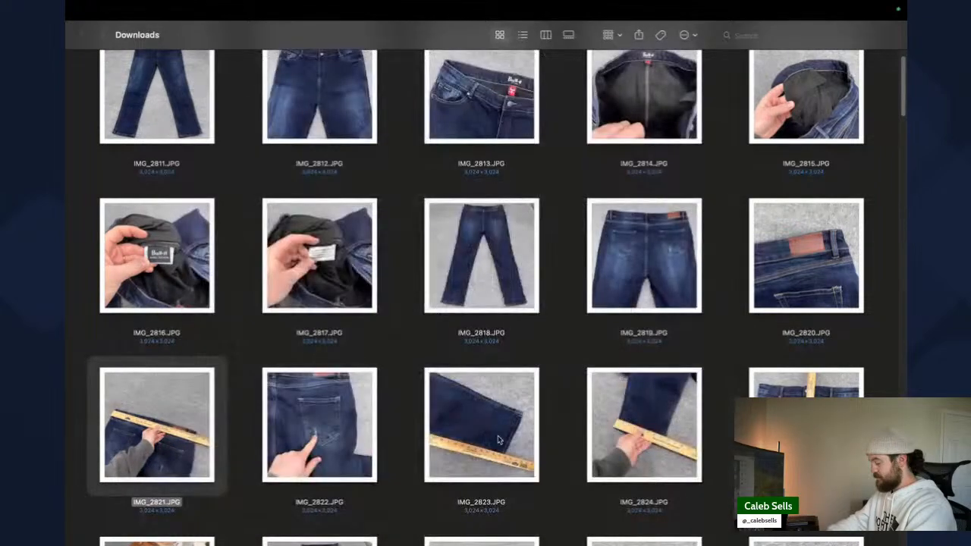
- Preview IMG_2823 and IMG_2824, comparing the ruler measurements along the leg and across its opening
{"action": "left_click", "coordinate": [498, 440]}
{"action": "key", "text": "space"}
{"action": "key", "text": "space"}
{"action": "left_click", "coordinate": [642, 436]}
{"action": "key", "text": "space"}
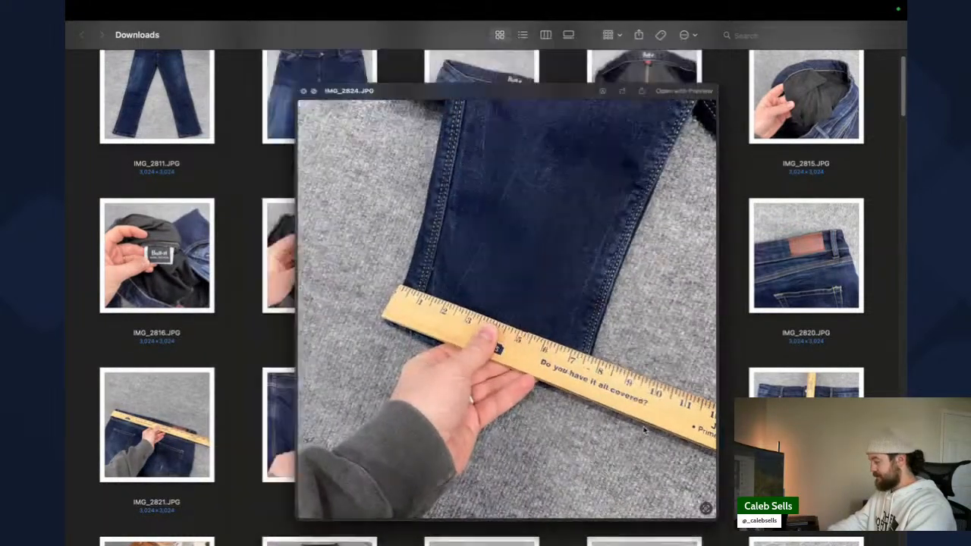
{"action": "key", "text": "space"}
{"action": "left_click", "coordinate": [494, 431]}
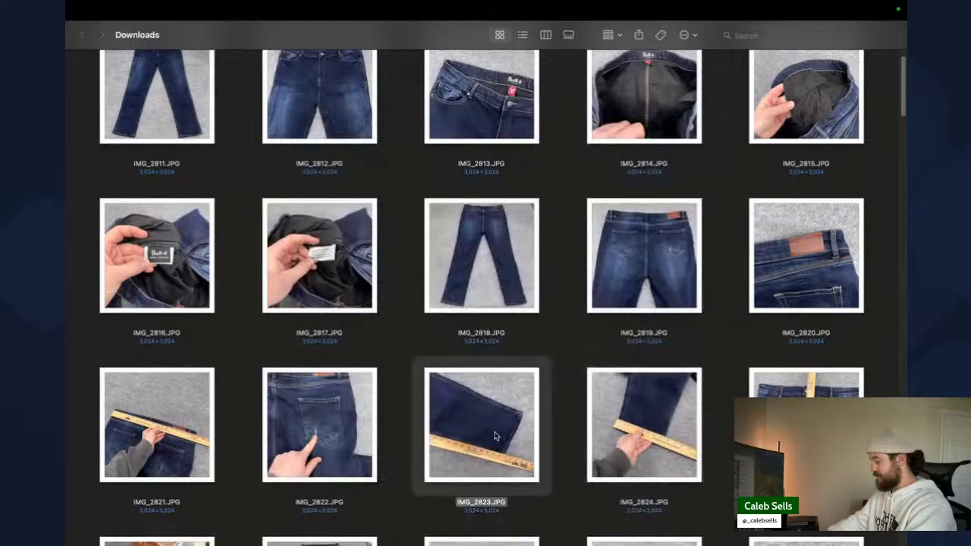
{"action": "key", "text": "space"}
{"action": "key", "text": "space"}
- Switch back to Chrome and examine the sold Bull-it Tactical listings for comparable fits, conditions, prices and shipping costs
{"action": "key", "text": "super+Tab"}
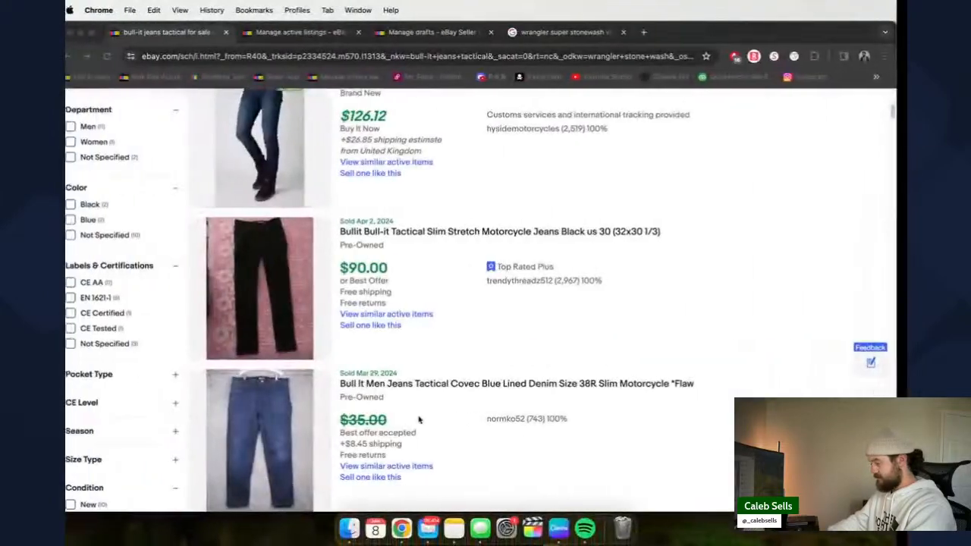
{"action": "scroll", "coordinate": [449, 395], "scroll_direction": "down", "scroll_amount": 3}
{"action": "scroll", "coordinate": [450, 395], "scroll_direction": "down", "scroll_amount": 10}
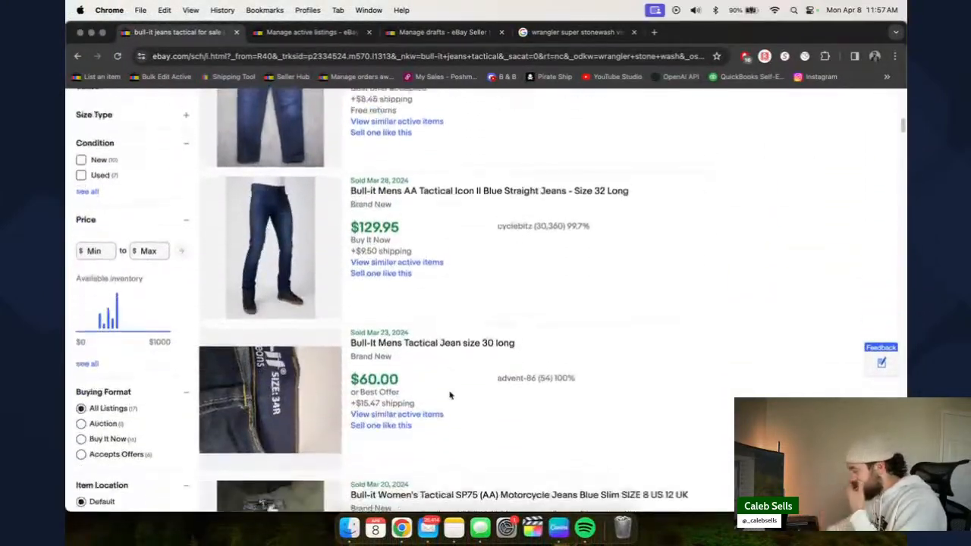
{"action": "scroll", "coordinate": [450, 395], "scroll_direction": "down", "scroll_amount": 3}
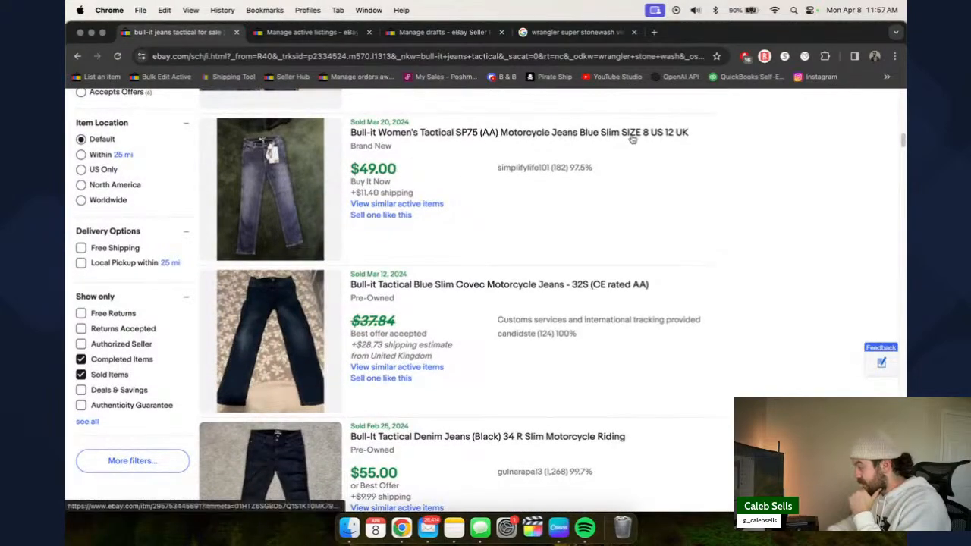
{"action": "scroll", "coordinate": [461, 256], "scroll_direction": "down", "scroll_amount": 1}
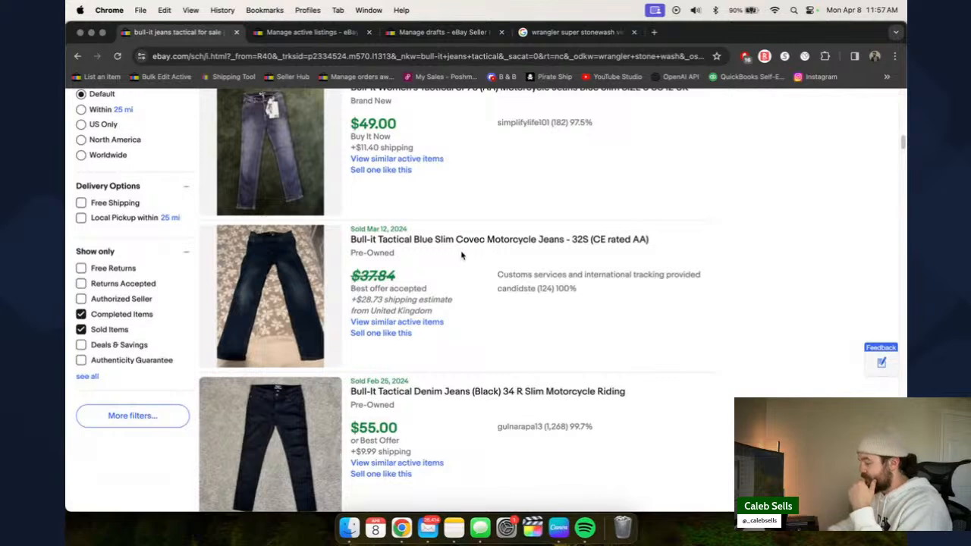
{"action": "scroll", "coordinate": [461, 255], "scroll_direction": "down", "scroll_amount": 3}
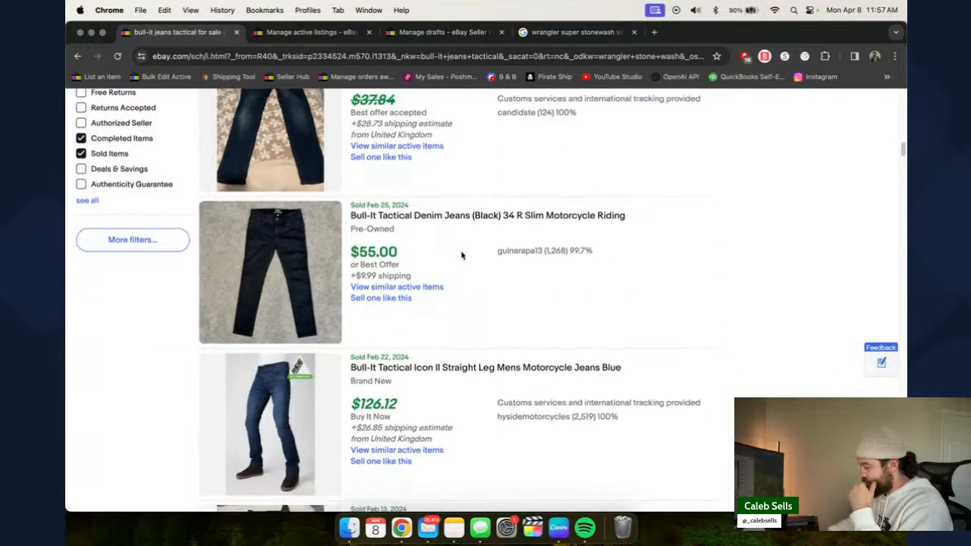
{"action": "scroll", "coordinate": [461, 256], "scroll_direction": "down", "scroll_amount": 3}
{"action": "scroll", "coordinate": [461, 256], "scroll_direction": "down", "scroll_amount": 4}
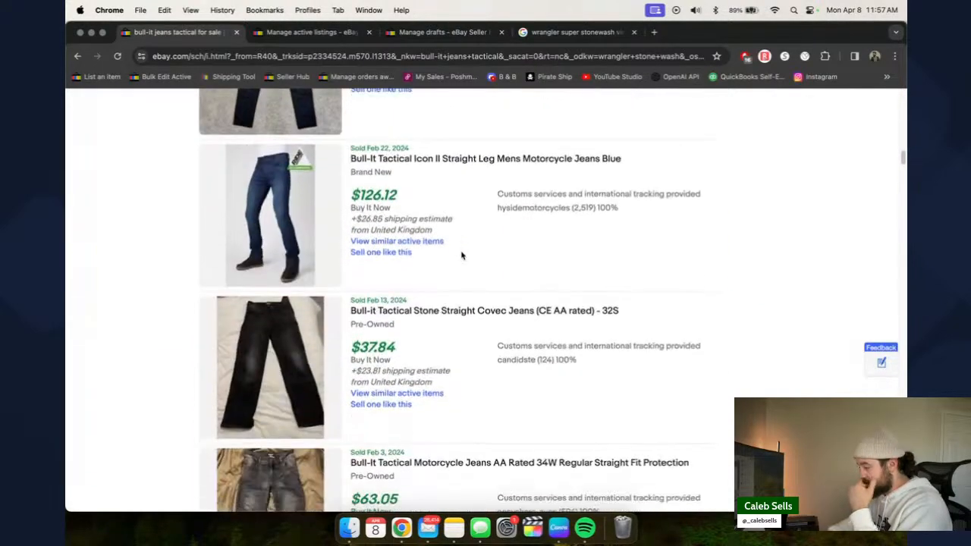
{"action": "scroll", "coordinate": [461, 256], "scroll_direction": "down", "scroll_amount": 8}
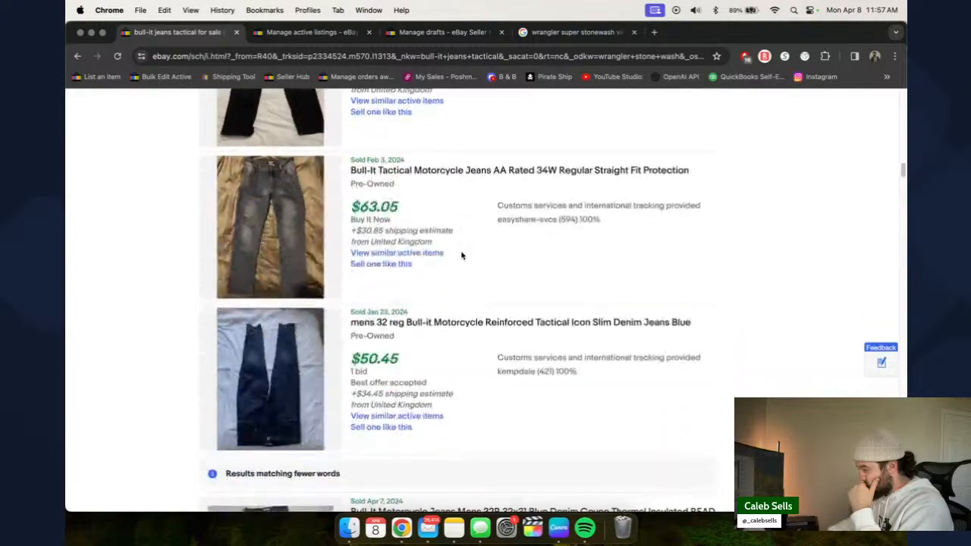
{"action": "scroll", "coordinate": [461, 256], "scroll_direction": "up", "scroll_amount": 20}
{"action": "scroll", "coordinate": [461, 255], "scroll_direction": "down", "scroll_amount": 10}
{"action": "scroll", "coordinate": [461, 255], "scroll_direction": "up", "scroll_amount": 4}
{"action": "scroll", "coordinate": [461, 255], "scroll_direction": "down", "scroll_amount": 3}
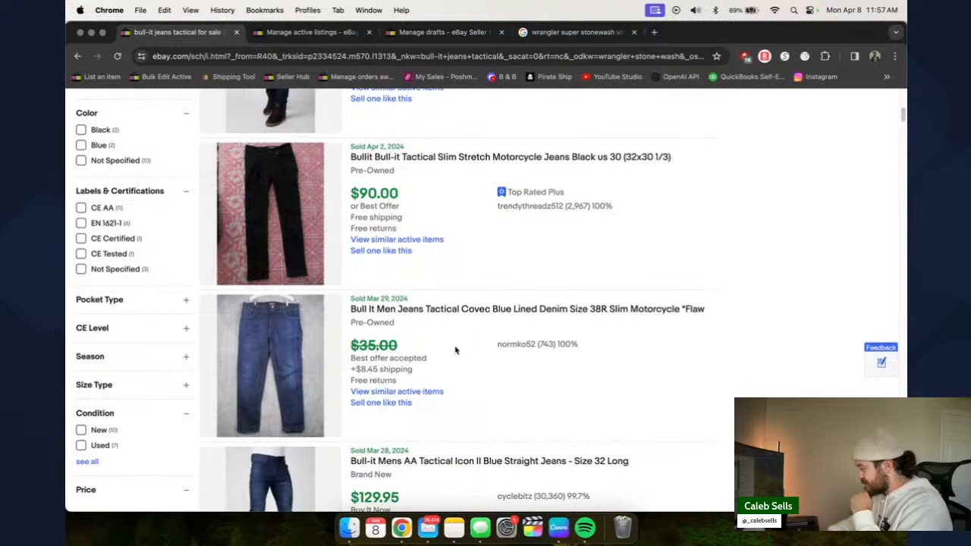
{"action": "scroll", "coordinate": [457, 330], "scroll_direction": "down", "scroll_amount": 1}
{"action": "scroll", "coordinate": [457, 329], "scroll_direction": "up", "scroll_amount": 5}
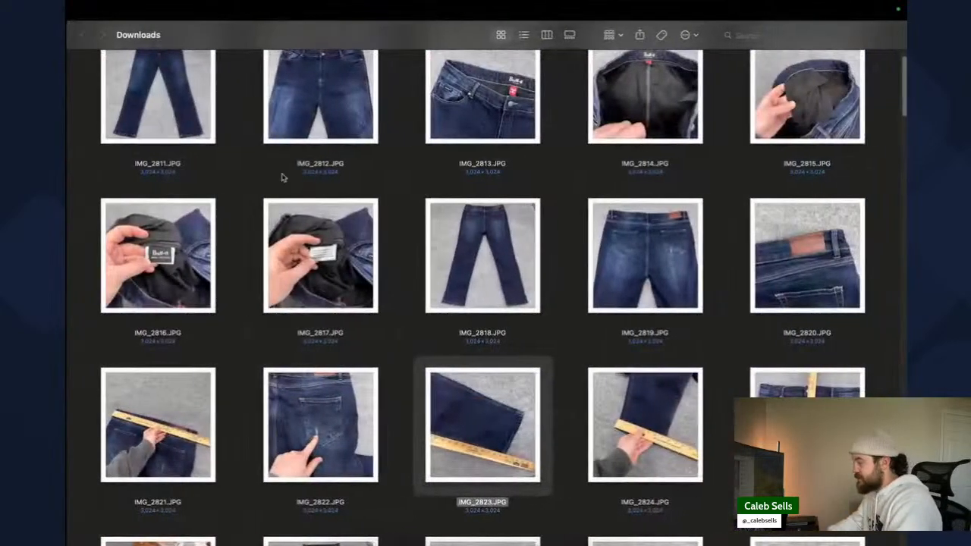
- Preview IMG_2812 and IMG_2813 in the Downloads folder to examine the jeans' front, waistband and labels
{"action": "scroll", "coordinate": [281, 174], "scroll_direction": "up", "scroll_amount": 1}
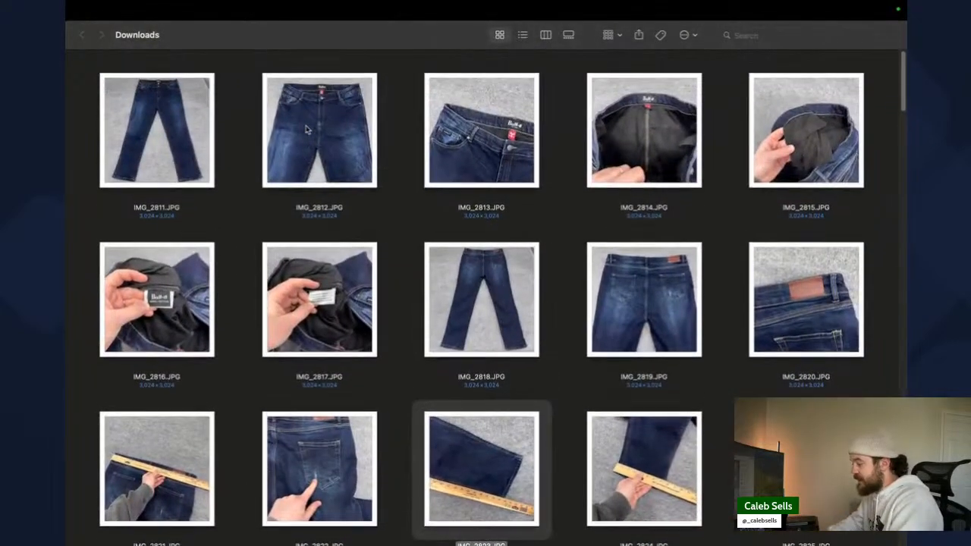
{"action": "left_click", "coordinate": [334, 138]}
{"action": "key", "text": "space"}
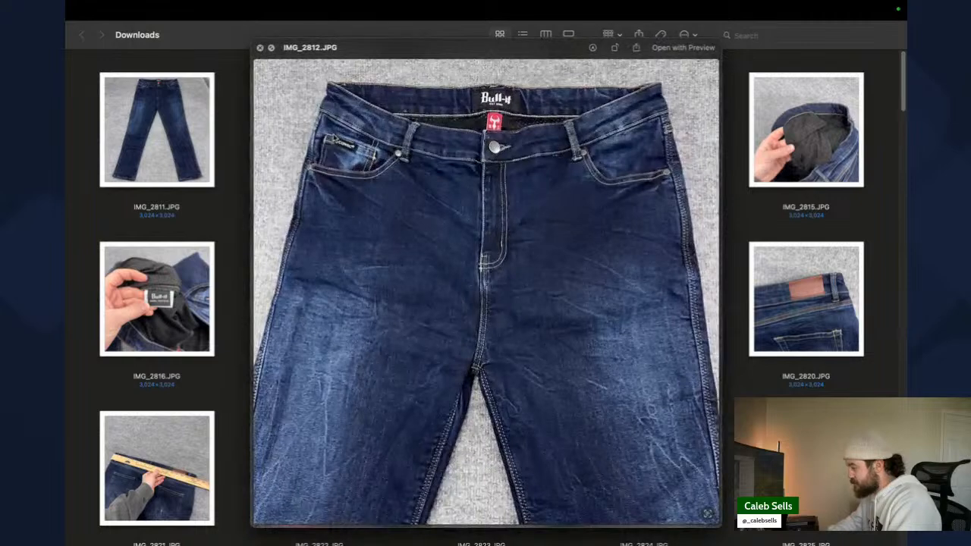
{"action": "key", "text": "space"}
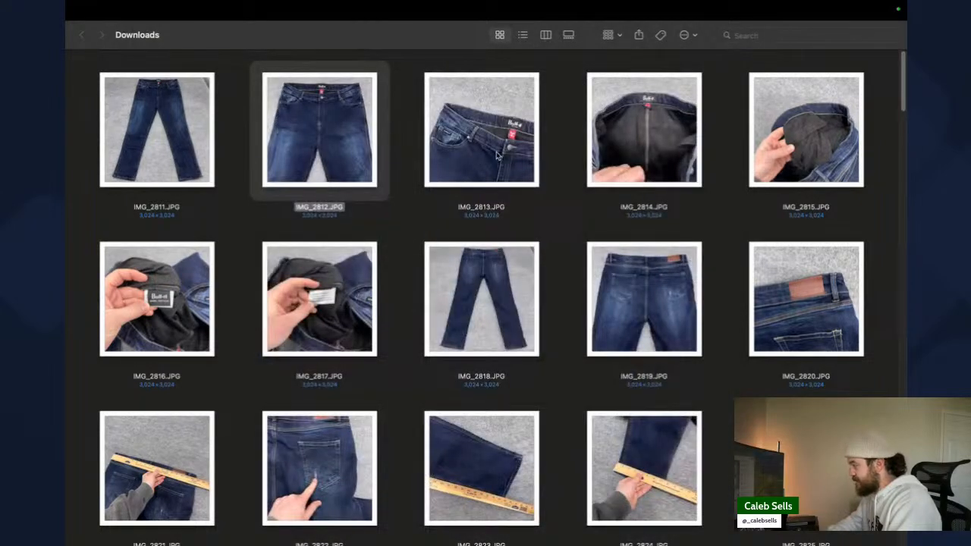
{"action": "left_click", "coordinate": [404, 221]}
{"action": "left_click", "coordinate": [485, 152]}
{"action": "key", "text": "space"}
{"action": "key", "text": "space"}
{"action": "left_click", "coordinate": [339, 301]}
- Switch to Chrome and replace the Wrangler web search with a Google search for "bull-it jeans"
{"action": "key", "text": "super+Tab"}
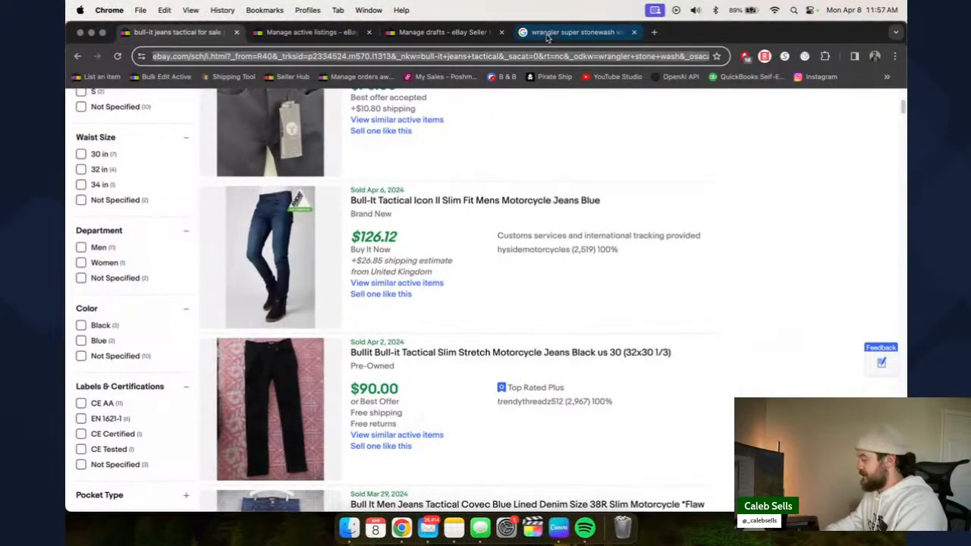
{"action": "left_click", "coordinate": [572, 32]}
{"action": "left_click", "coordinate": [518, 57]}
{"action": "type", "text": "bull"}
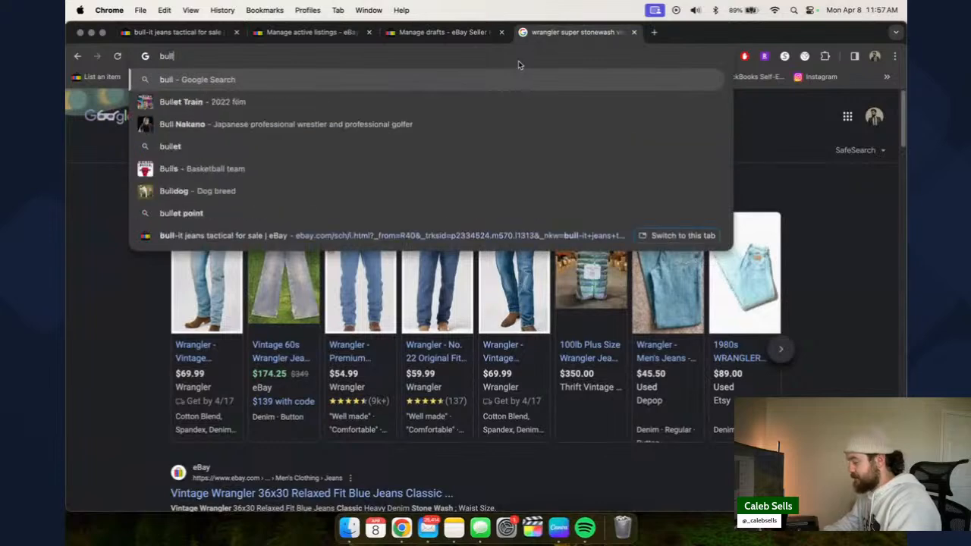
{"action": "type", "text": "-it jeans"}
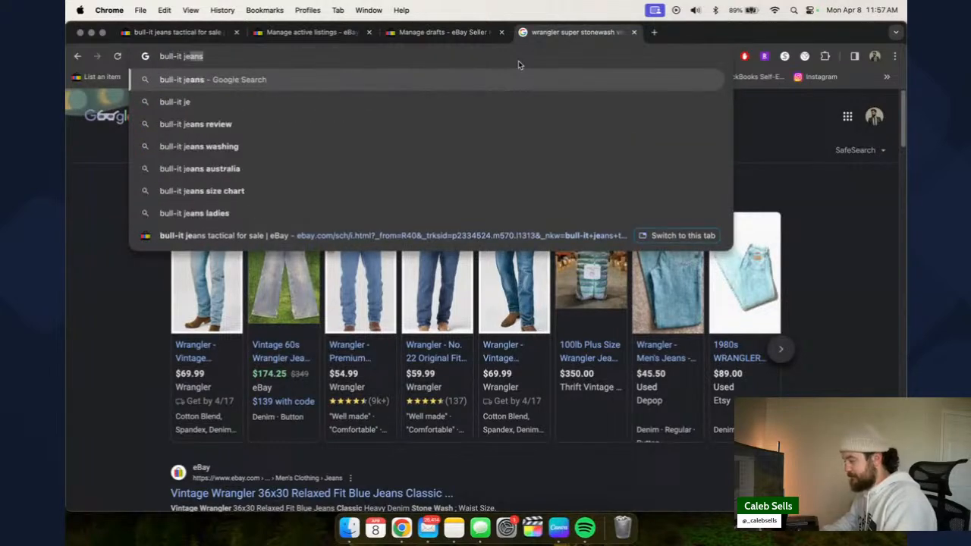
{"action": "key", "text": "Return"}
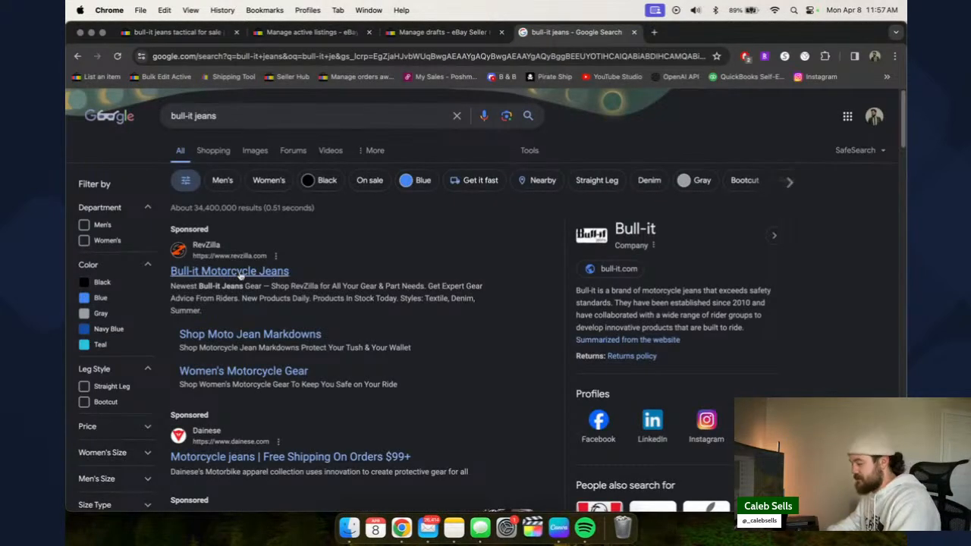
- Open RevZilla's Bull-it Motorcycle Jeans result, dismiss the discount pop-up and filter the products to Women's
{"action": "scroll", "coordinate": [251, 311], "scroll_direction": "down", "scroll_amount": 2}
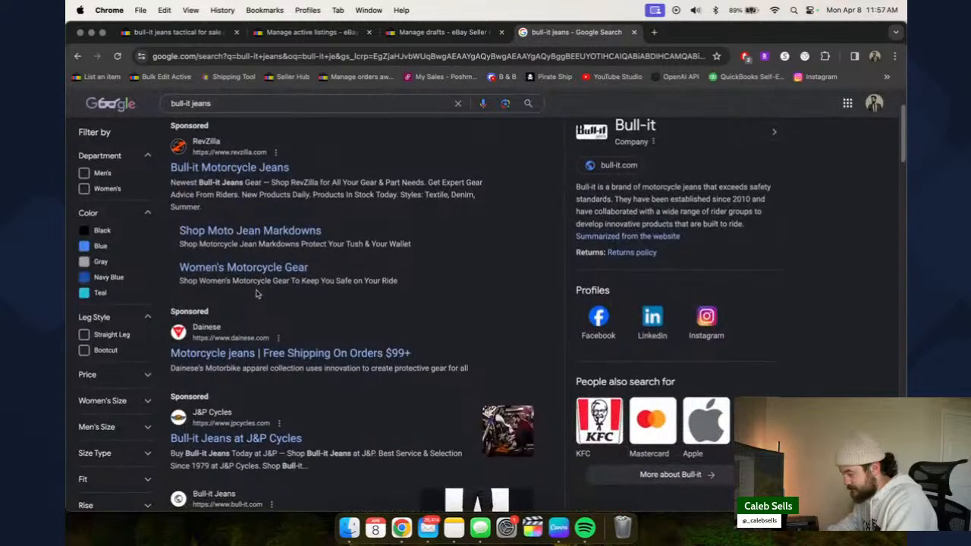
{"action": "left_click", "coordinate": [234, 241]}
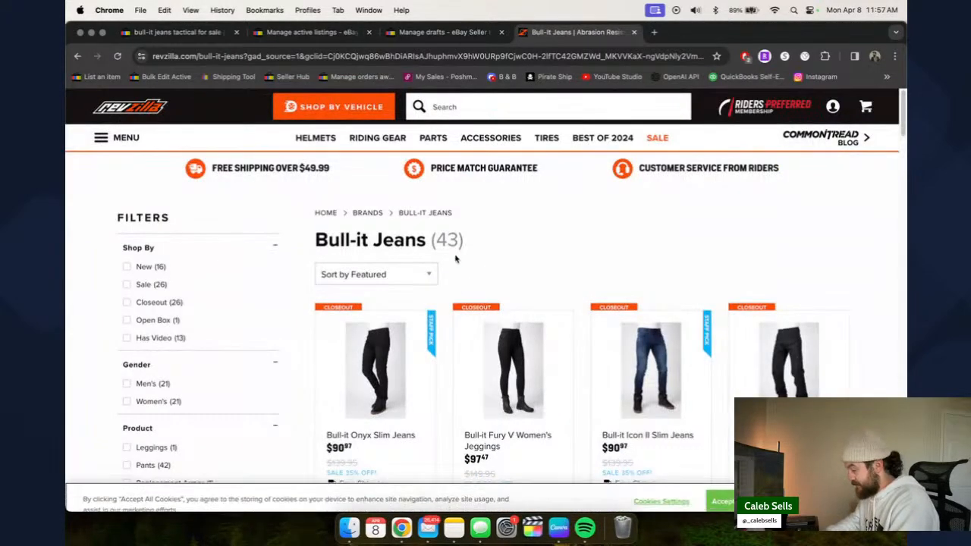
{"action": "scroll", "coordinate": [455, 262], "scroll_direction": "down", "scroll_amount": 4}
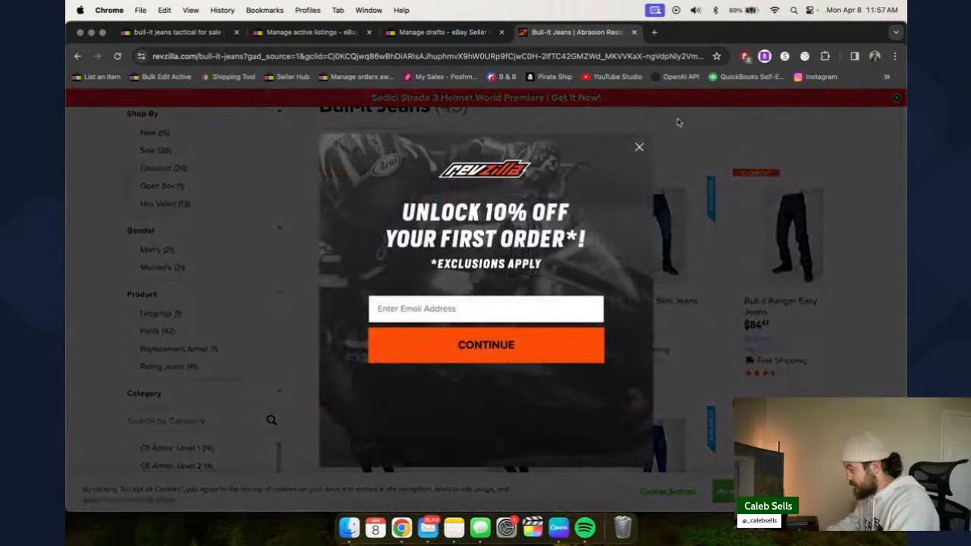
{"action": "left_click", "coordinate": [639, 149]}
{"action": "scroll", "coordinate": [302, 238], "scroll_direction": "up", "scroll_amount": 1}
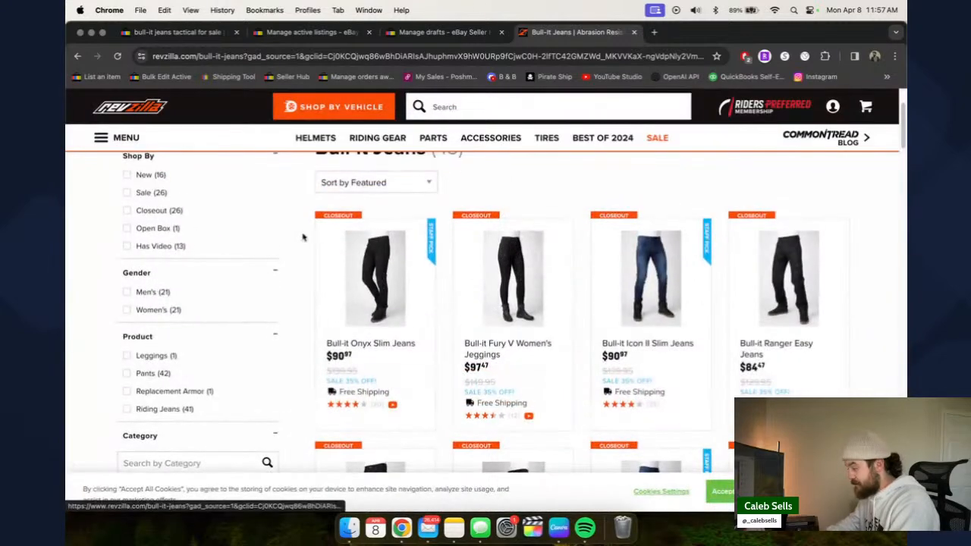
{"action": "left_click", "coordinate": [143, 312]}
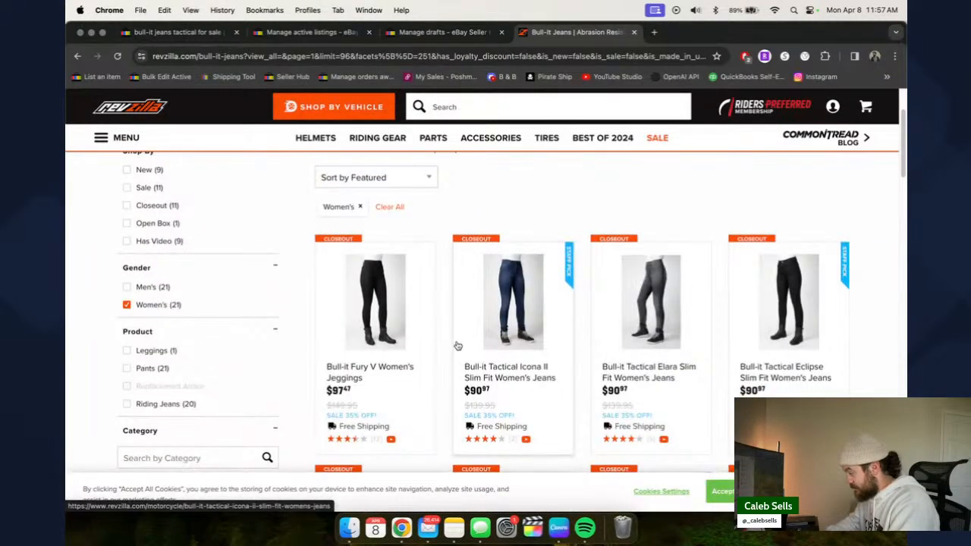
- Find and open the Bull-it Tactical Horizon Straight Fit Women's Jeans product page
{"action": "scroll", "coordinate": [454, 341], "scroll_direction": "down", "scroll_amount": 4}
{"action": "scroll", "coordinate": [441, 326], "scroll_direction": "down", "scroll_amount": 5}
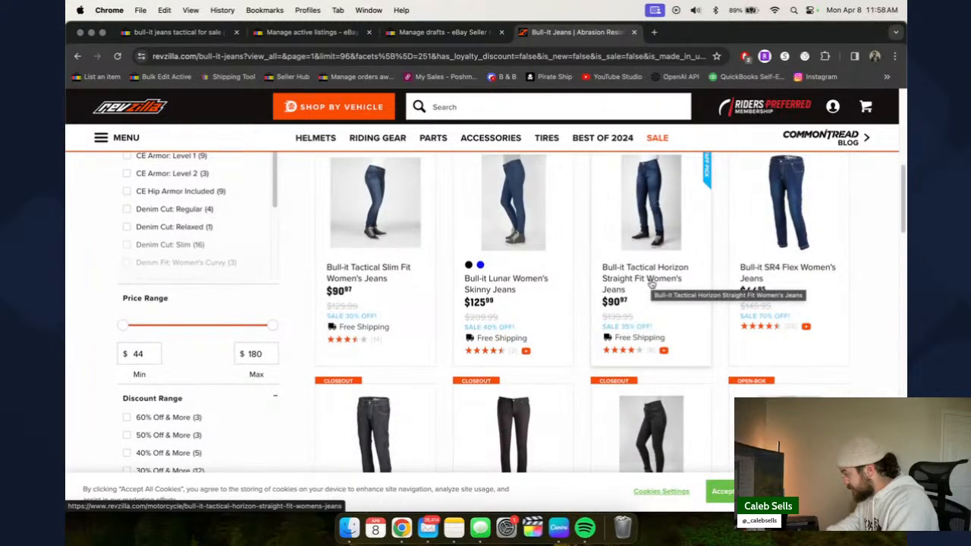
{"action": "left_click", "coordinate": [647, 284]}
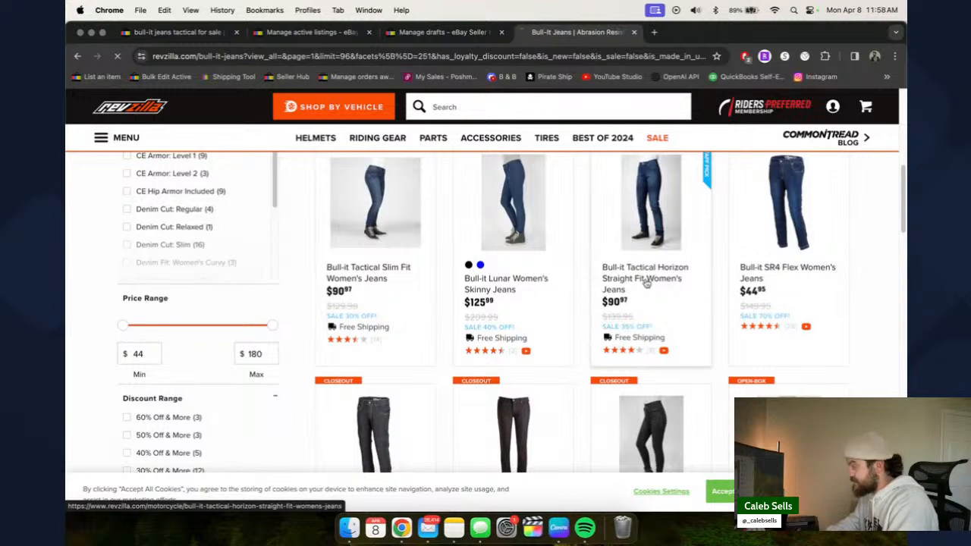
- Choose size 18 US / 22 UK (Short) for the Tactical Horizon jeans and review the product's name and price
{"action": "scroll", "coordinate": [530, 302], "scroll_direction": "down", "scroll_amount": 3}
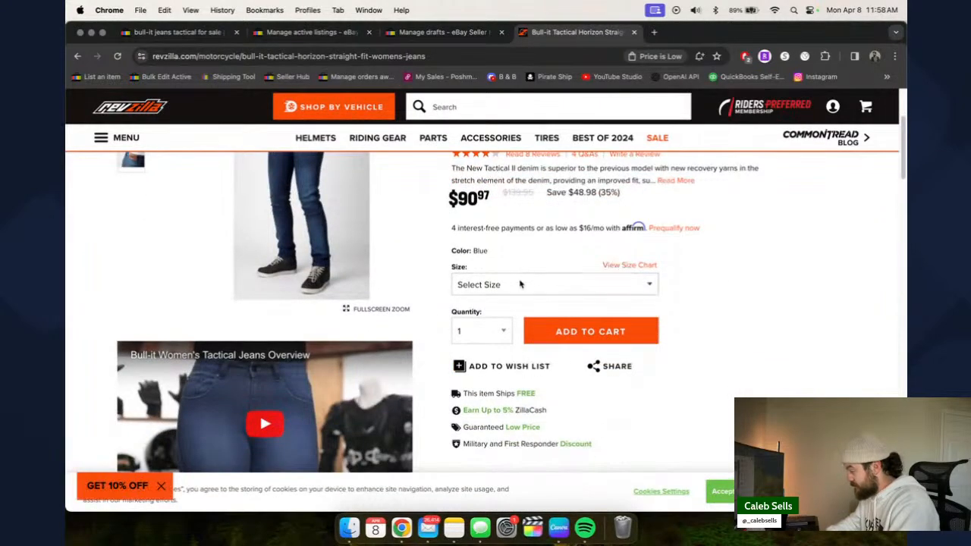
{"action": "left_click", "coordinate": [524, 285]}
{"action": "scroll", "coordinate": [516, 413], "scroll_direction": "down", "scroll_amount": 3}
{"action": "scroll", "coordinate": [514, 415], "scroll_direction": "down", "scroll_amount": 2}
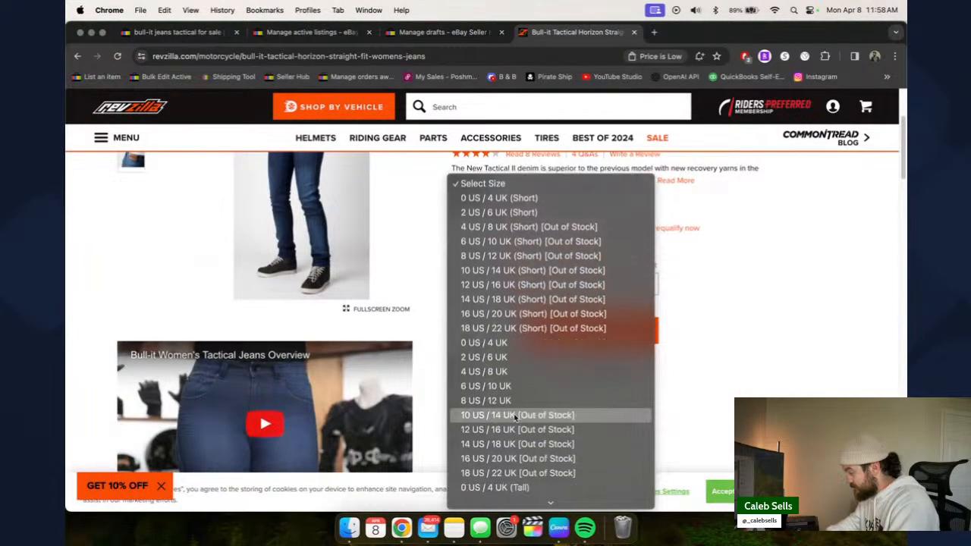
{"action": "left_click", "coordinate": [502, 329]}
{"action": "scroll", "coordinate": [501, 332], "scroll_direction": "up", "scroll_amount": 3}
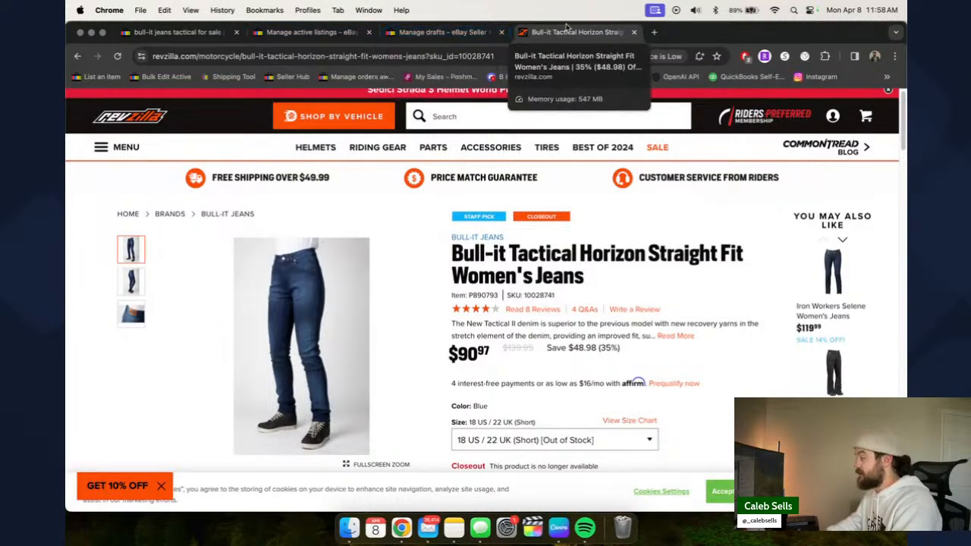
- Close the RevZilla product page and start a new eBay listing in place of the drafts page
{"action": "left_click", "coordinate": [634, 34]}
{"action": "left_click", "coordinate": [296, 39]}
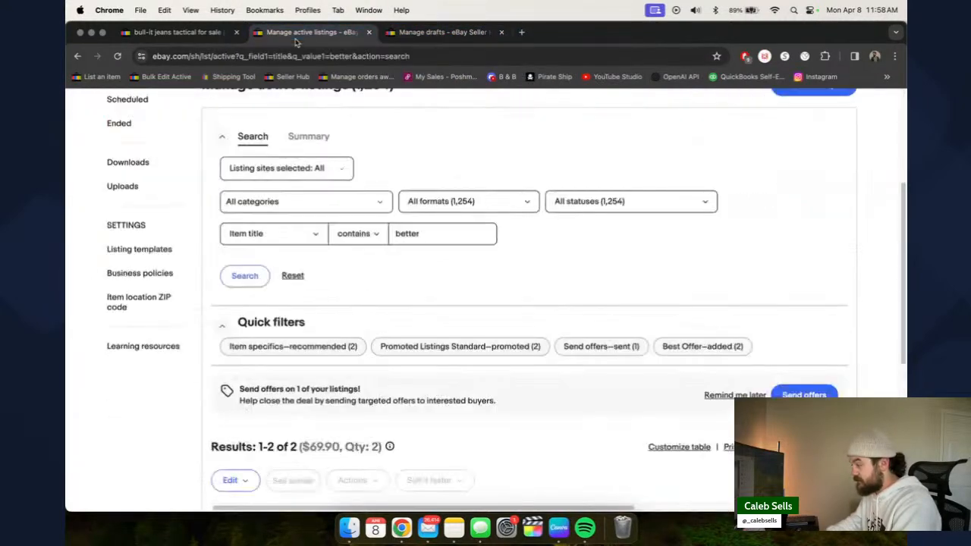
{"action": "left_click", "coordinate": [444, 36]}
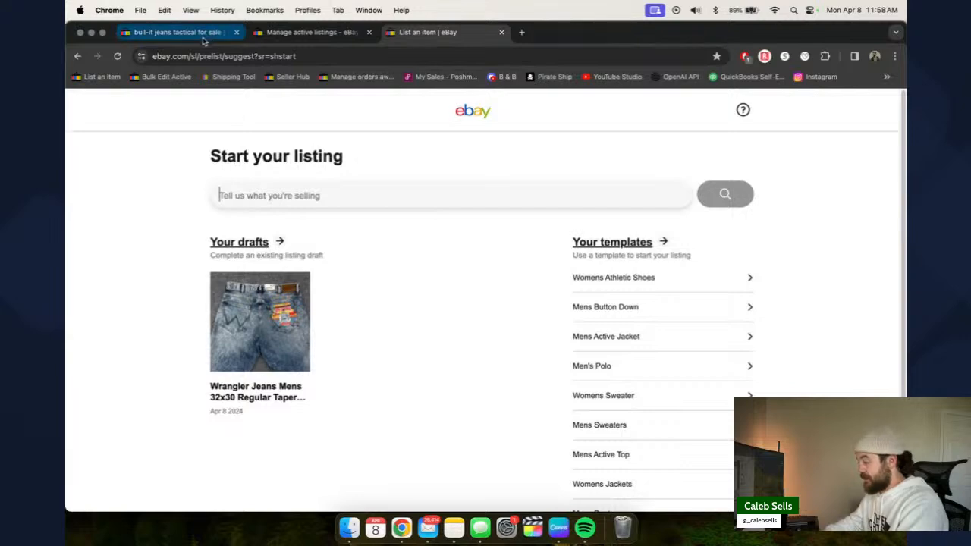
- Change the eBay sold-listings search to "bull-it womens jeans"
{"action": "left_click", "coordinate": [178, 31]}
{"action": "scroll", "coordinate": [409, 252], "scroll_direction": "up", "scroll_amount": 3}
{"action": "scroll", "coordinate": [366, 270], "scroll_direction": "up", "scroll_amount": 2}
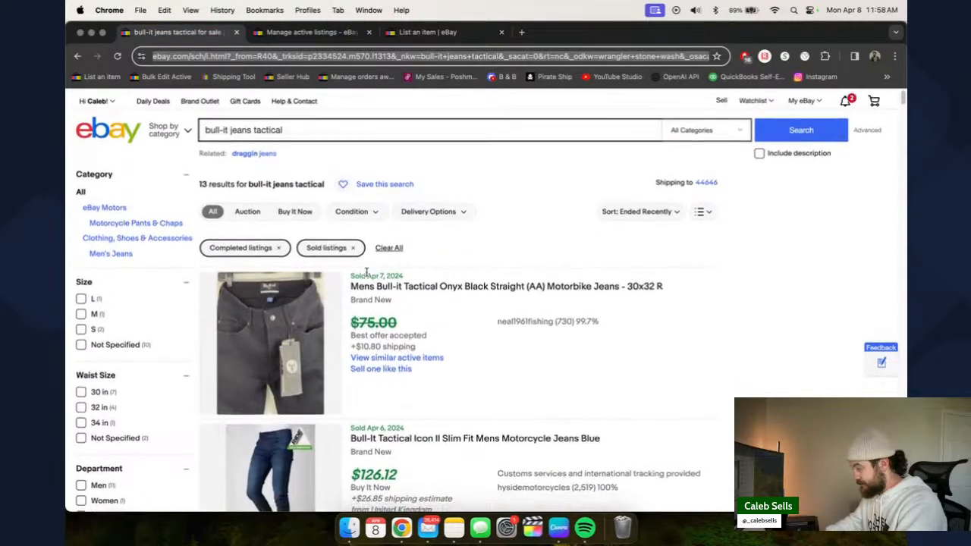
{"action": "left_click", "coordinate": [273, 127]}
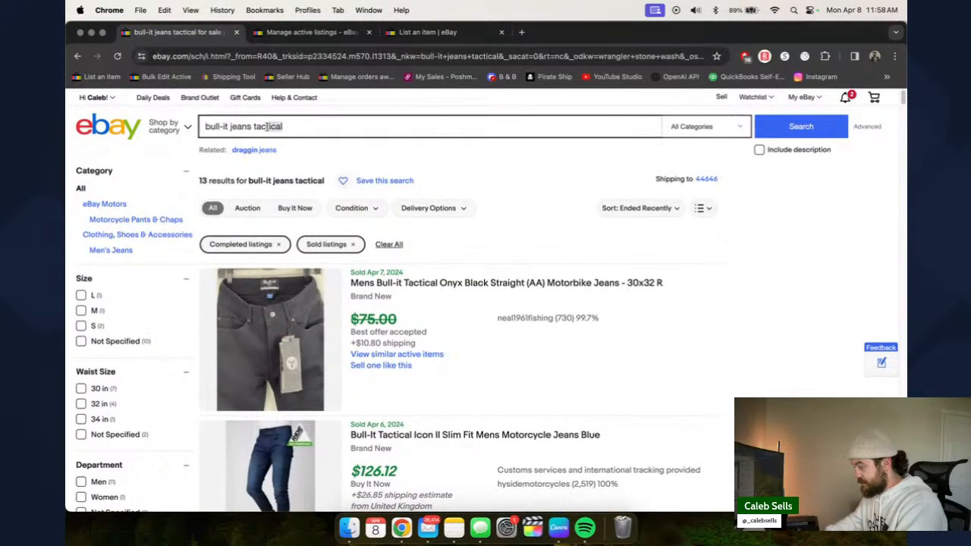
{"action": "type", "text": "womens jean"}
{"action": "key", "text": "Return"}
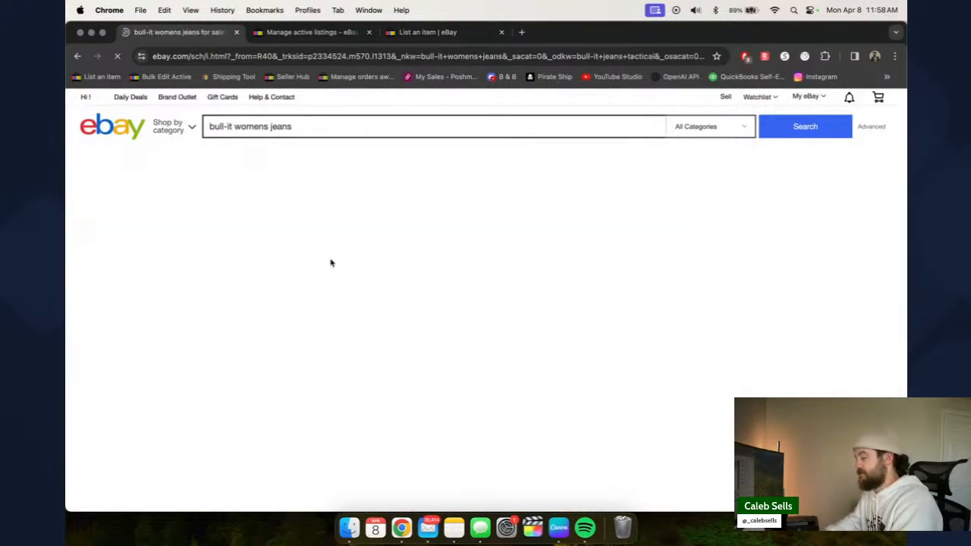
- Examine the sold prices, models and title wording of comparable Bull-it women's motorcycle jeans
{"action": "scroll", "coordinate": [458, 339], "scroll_direction": "down", "scroll_amount": 10}
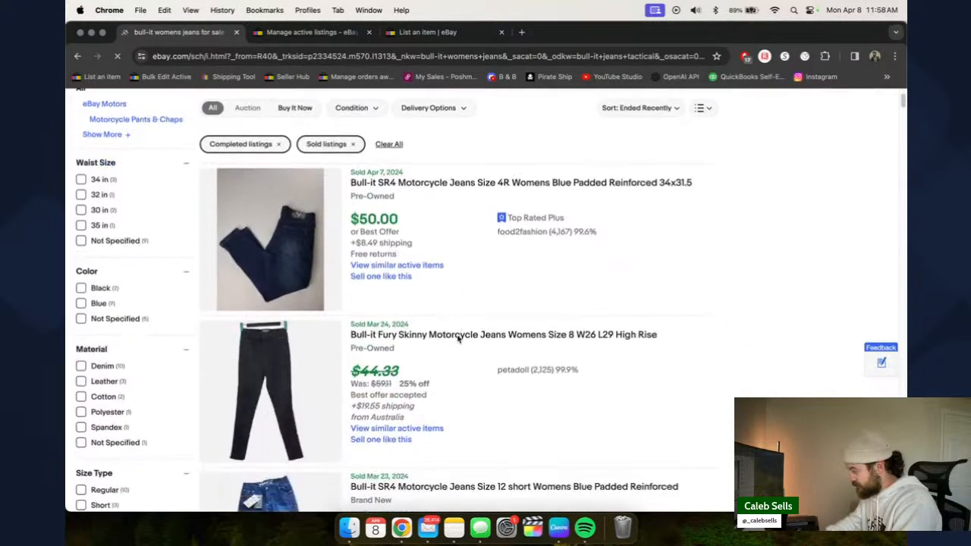
{"action": "scroll", "coordinate": [458, 339], "scroll_direction": "down", "scroll_amount": 4}
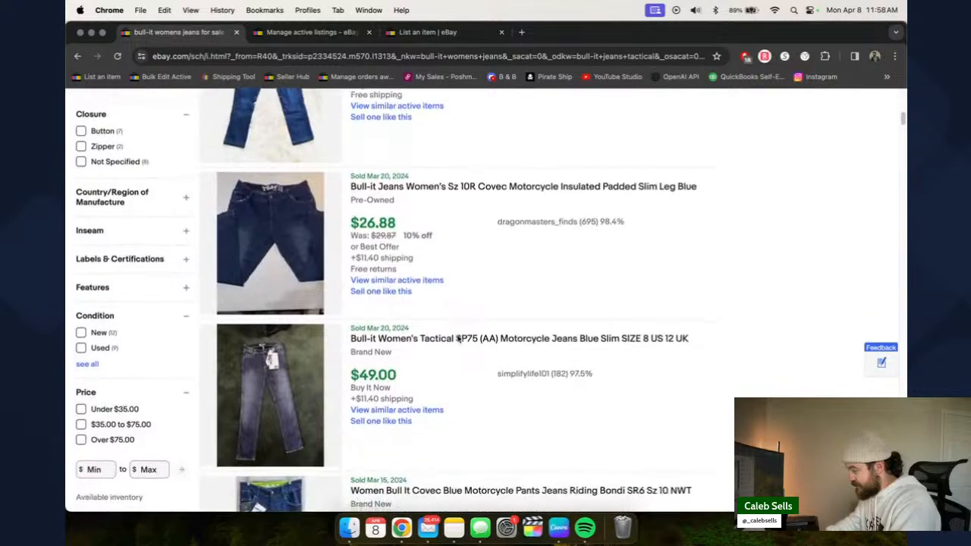
{"action": "scroll", "coordinate": [482, 285], "scroll_direction": "down", "scroll_amount": 4}
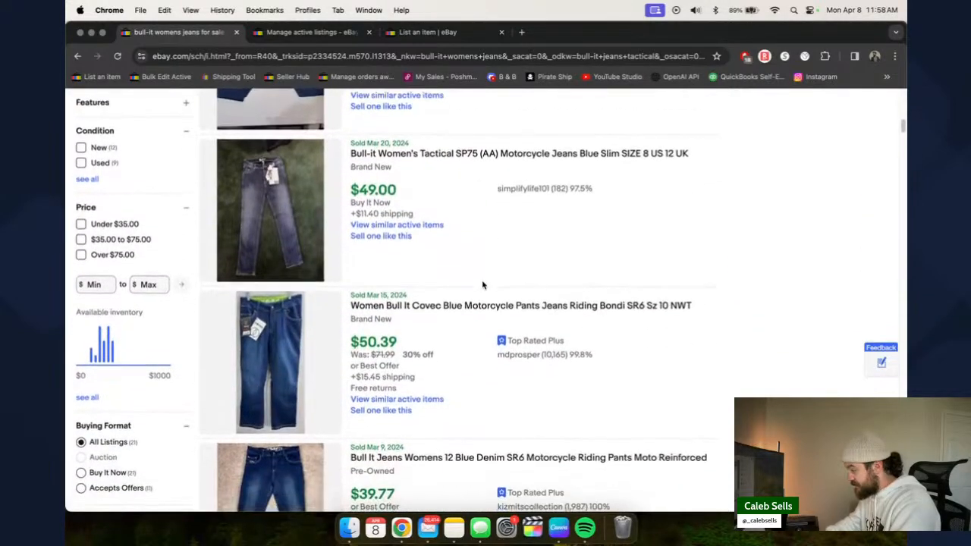
{"action": "scroll", "coordinate": [438, 218], "scroll_direction": "down", "scroll_amount": 3}
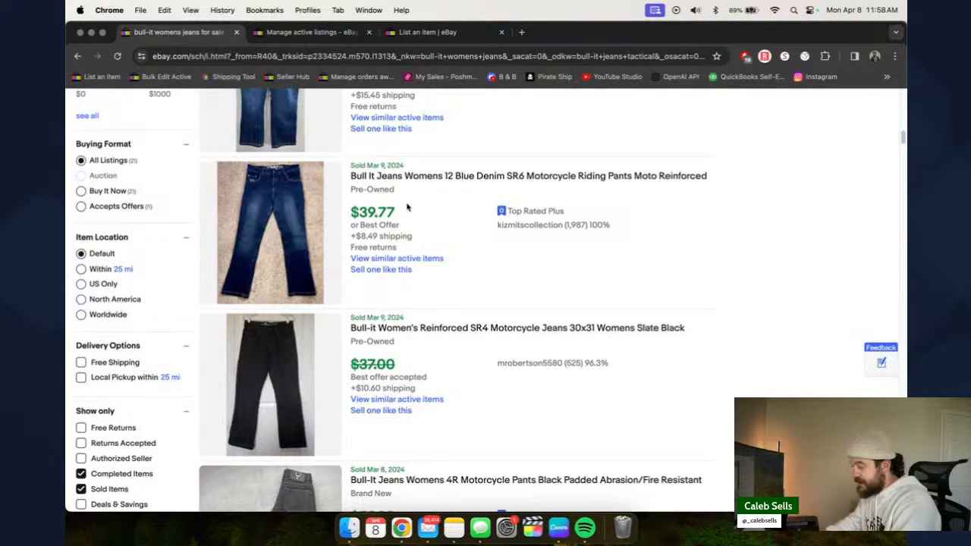
{"action": "scroll", "coordinate": [459, 279], "scroll_direction": "down", "scroll_amount": 6}
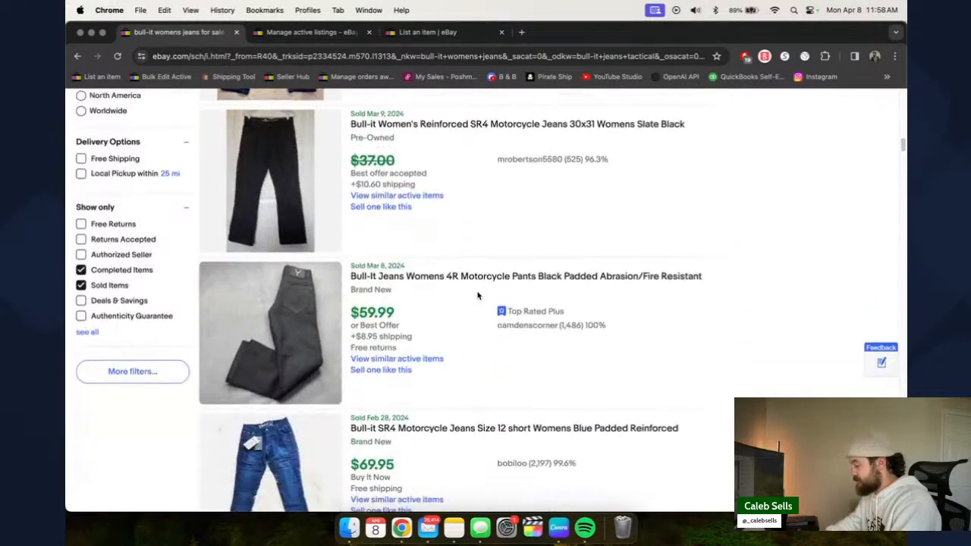
{"action": "scroll", "coordinate": [474, 289], "scroll_direction": "up", "scroll_amount": 10}
{"action": "scroll", "coordinate": [477, 294], "scroll_direction": "up", "scroll_amount": 15}
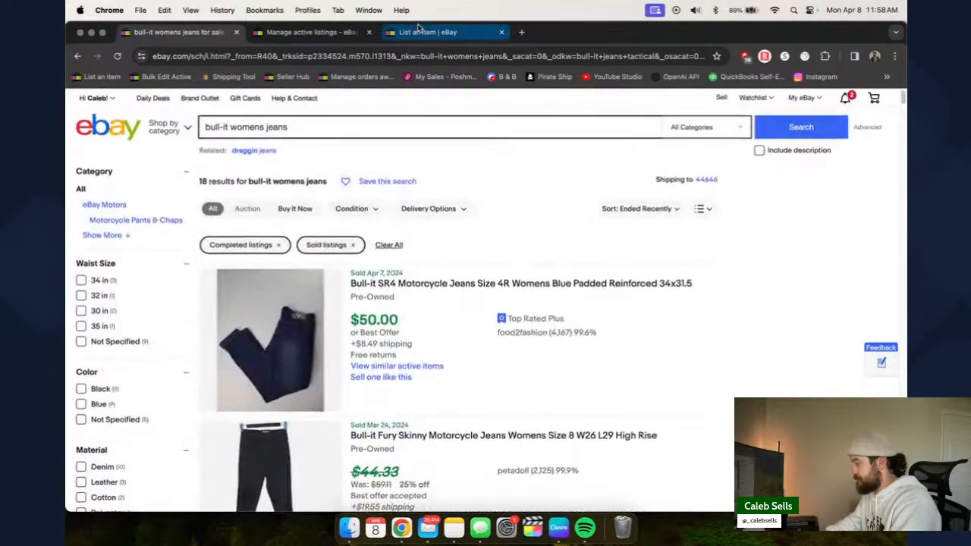
- Enter "Bull-It Motorcylce Jeans Womens 18 S Blue Denim Tactical Covec" as the new listing's title, consulting the item photos in Finder
{"action": "left_click", "coordinate": [415, 35]}
{"action": "type", "text": "Bull"}
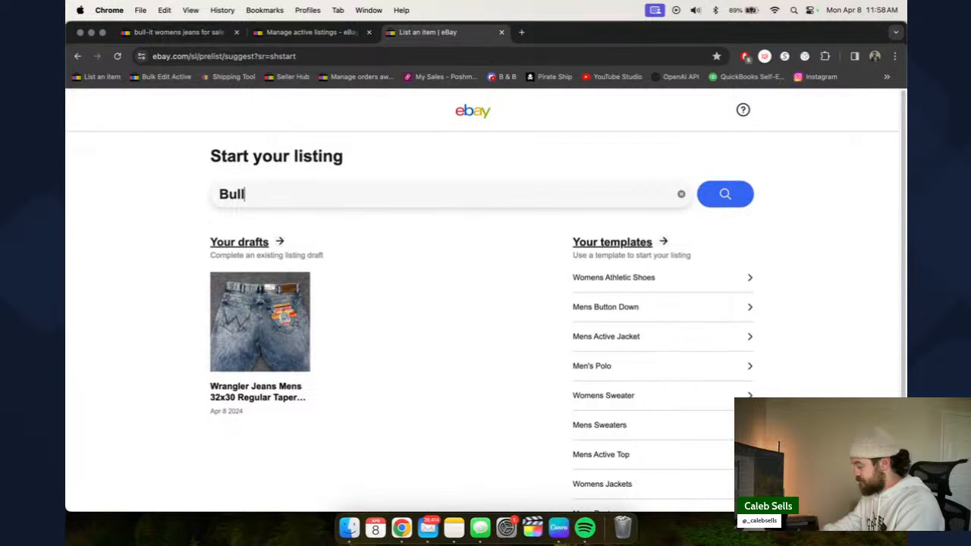
{"action": "type", "text": "-"}
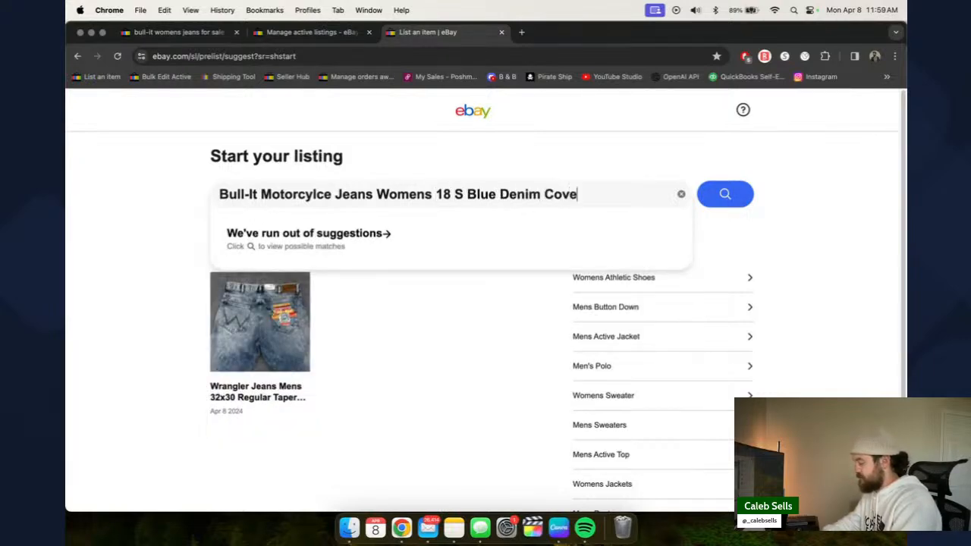
{"action": "key", "text": "ctrl+Right"}
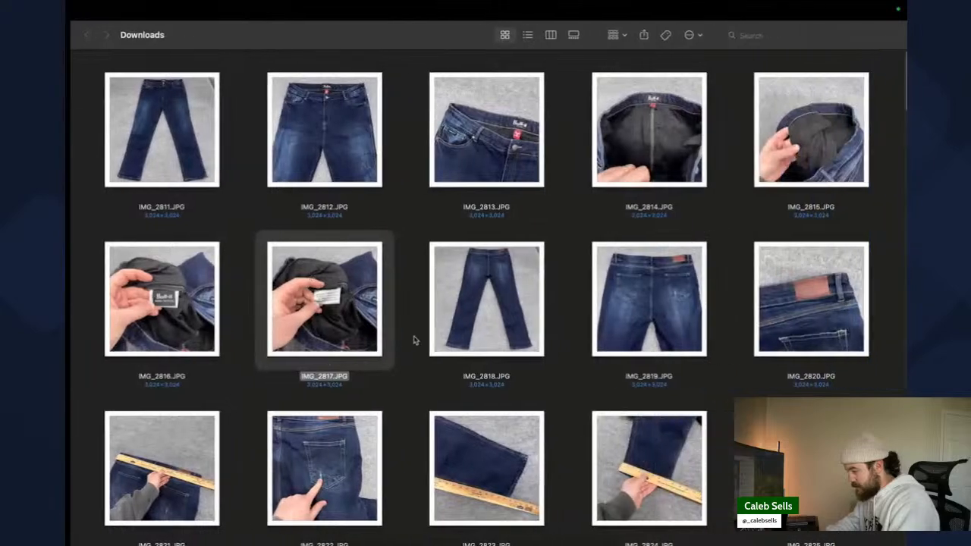
{"action": "key", "text": "ctrl+Left"}
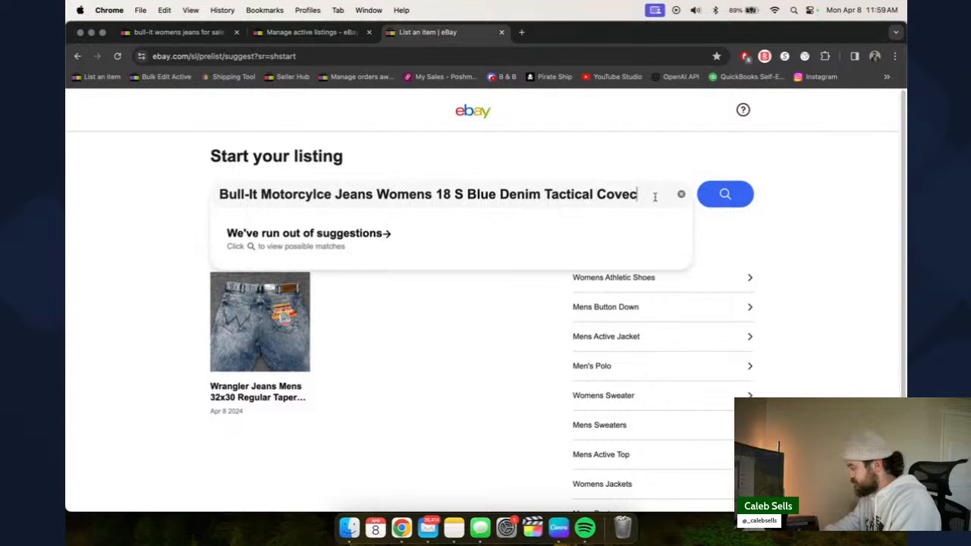
- Switch to the Downloads photos in Finder and examine the jeans' full front (IMG_2811) and pocket lining (IMG_2815)
{"action": "key", "text": "ctrl+Right"}
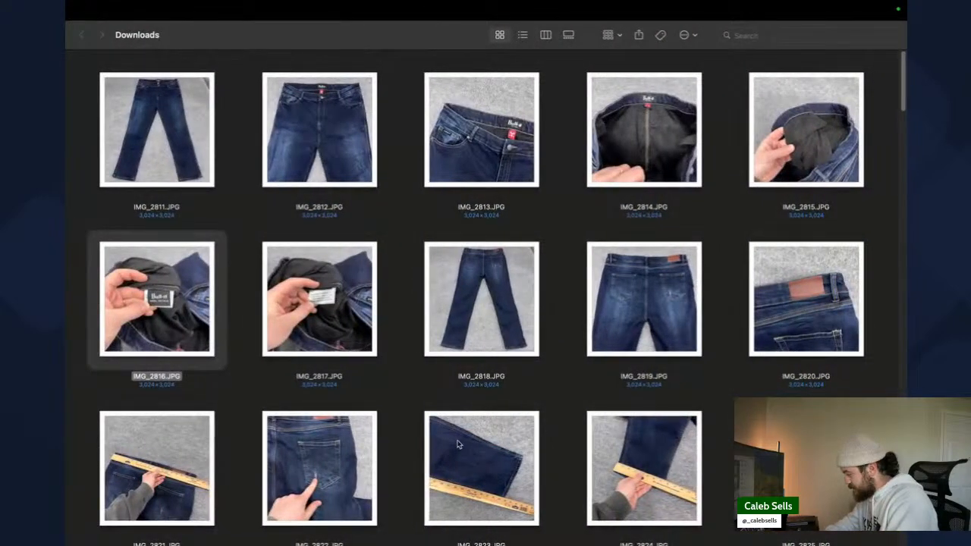
{"action": "left_click", "coordinate": [213, 154]}
{"action": "key", "text": "space"}
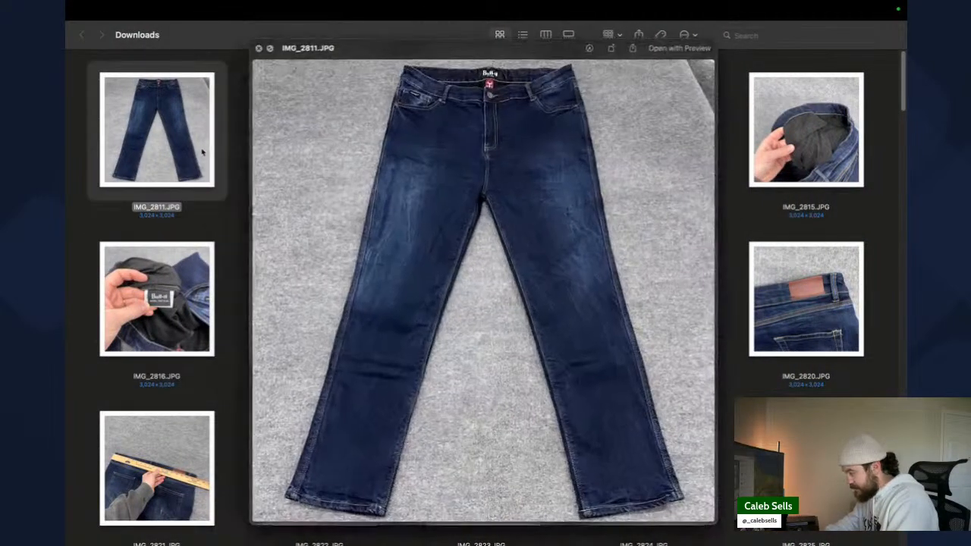
{"action": "key", "text": "space"}
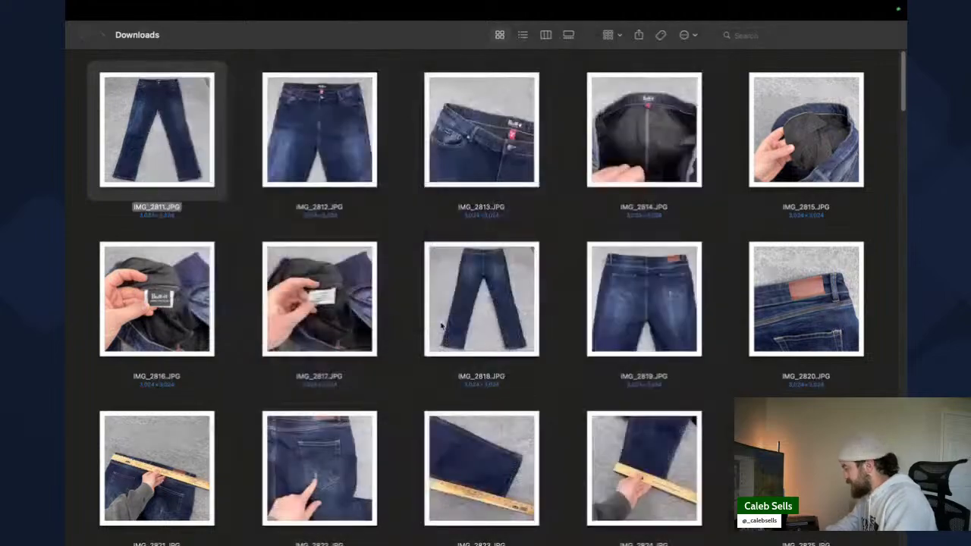
{"action": "left_click", "coordinate": [802, 161]}
{"action": "key", "text": "space"}
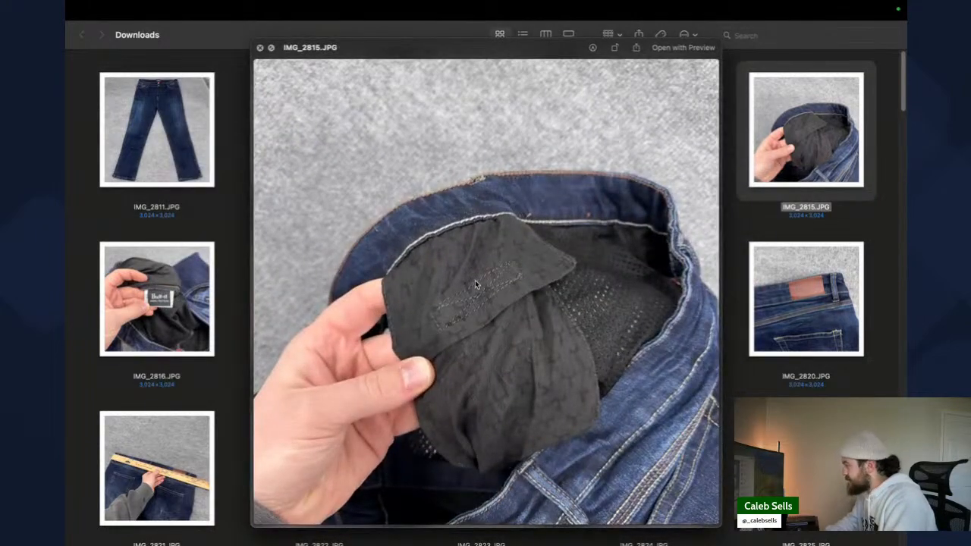
{"action": "key", "text": "space"}
- Check the waist, flaw and leg-measurement photos IMG_2821 to IMG_2823, and append "(37x30)" to the listing title in Chrome
{"action": "scroll", "coordinate": [478, 296], "scroll_direction": "down", "scroll_amount": 2}
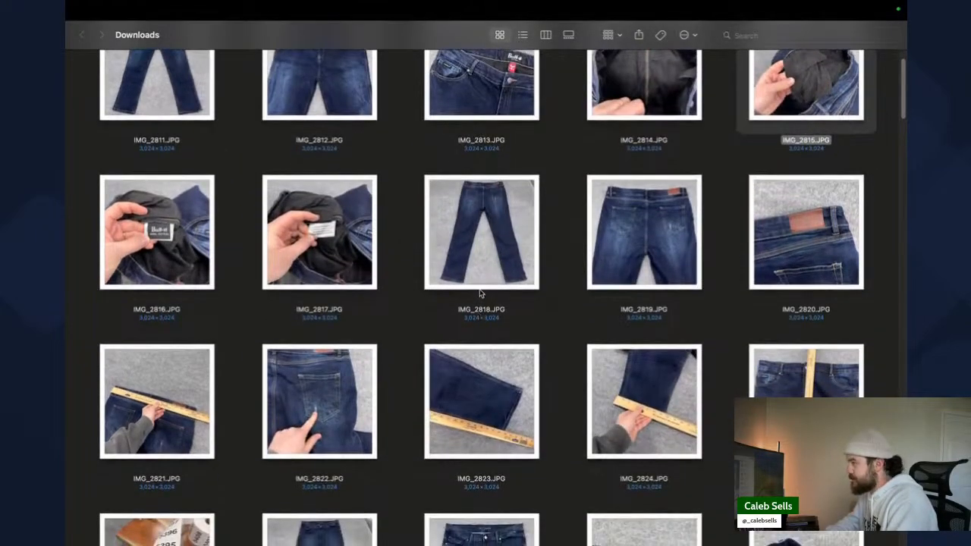
{"action": "scroll", "coordinate": [484, 288], "scroll_direction": "down", "scroll_amount": 4}
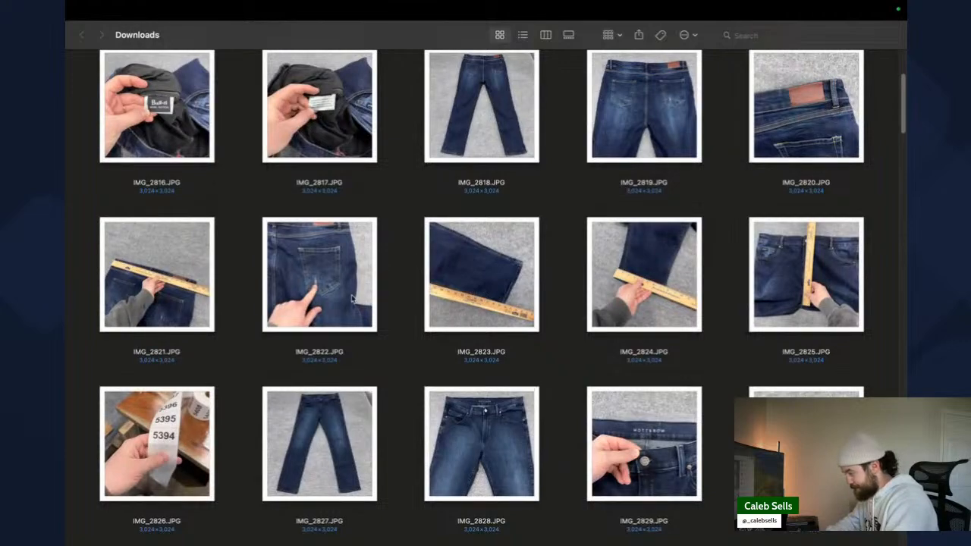
{"action": "scroll", "coordinate": [465, 275], "scroll_direction": "up", "scroll_amount": 1}
{"action": "left_click", "coordinate": [168, 307]}
{"action": "key", "text": "space"}
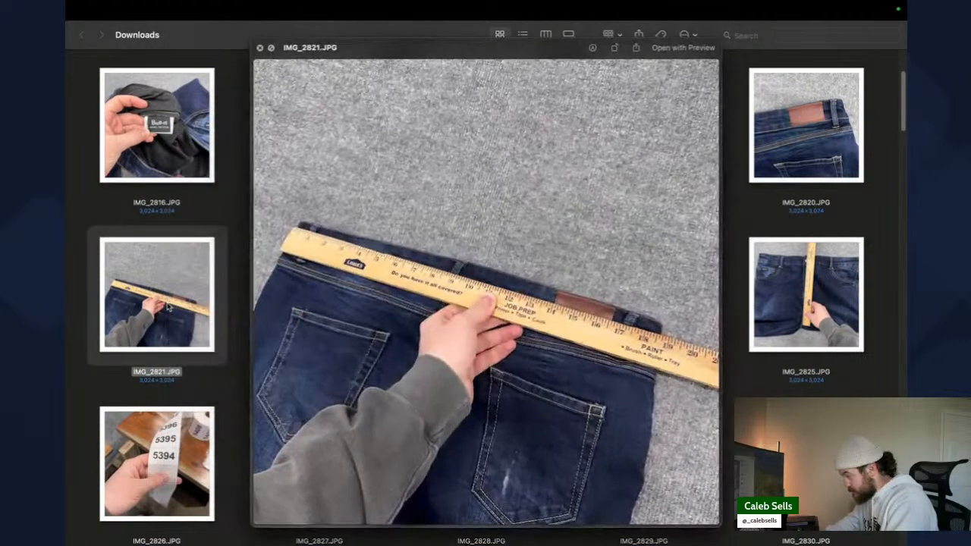
{"action": "key", "text": "space"}
{"action": "left_click", "coordinate": [321, 300]}
{"action": "key", "text": "space"}
{"action": "key", "text": "space"}
{"action": "left_click", "coordinate": [466, 304]}
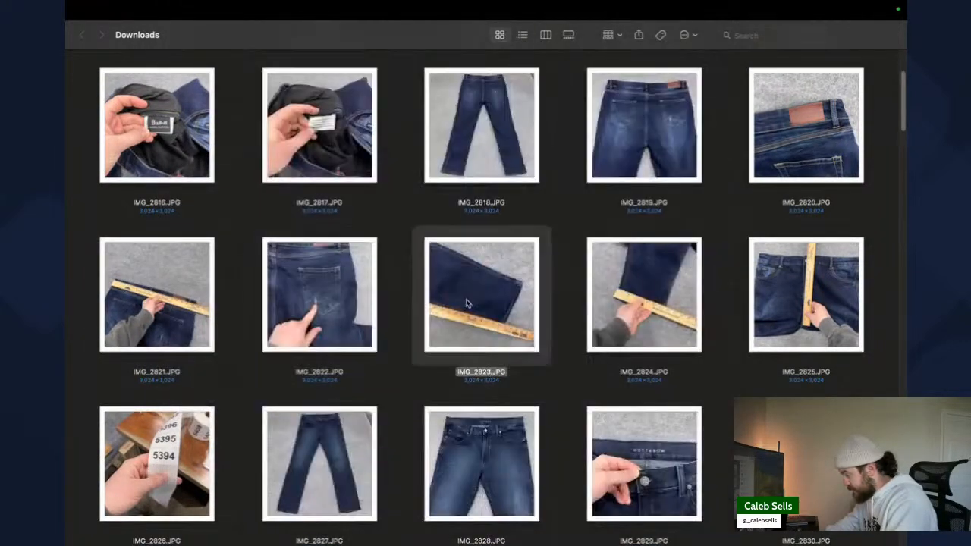
{"action": "key", "text": "space"}
{"action": "key", "text": "ctrl+Left"}
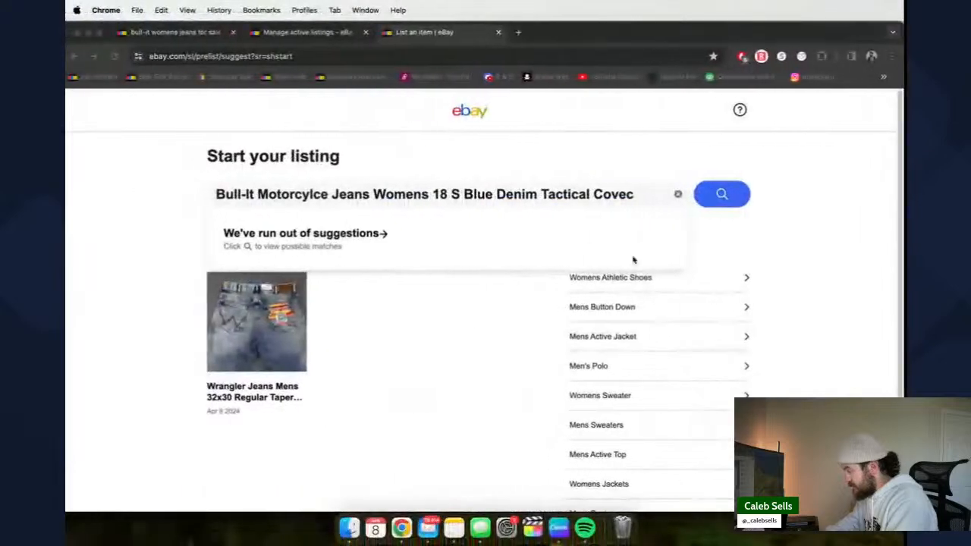
{"action": "type", "text": "37"}
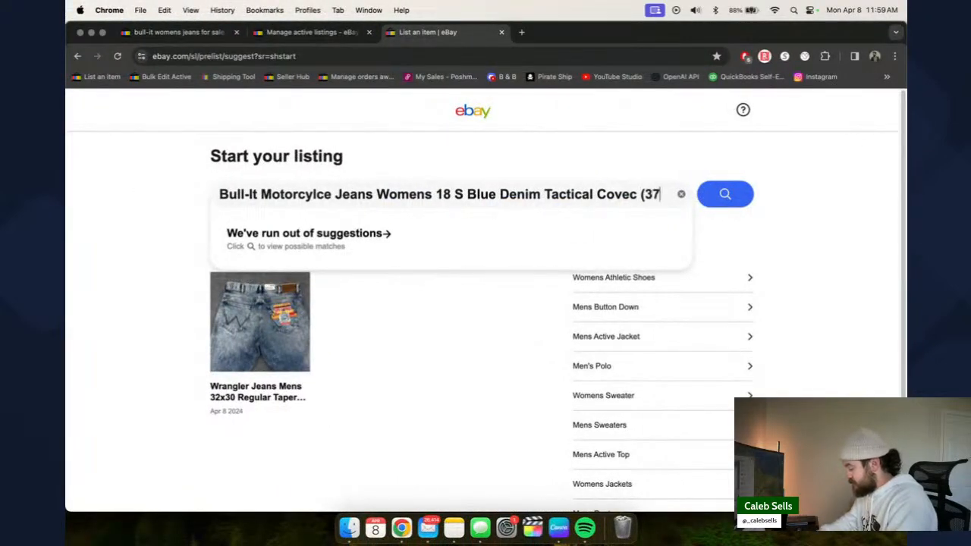
{"action": "type", "text": "x30)"}
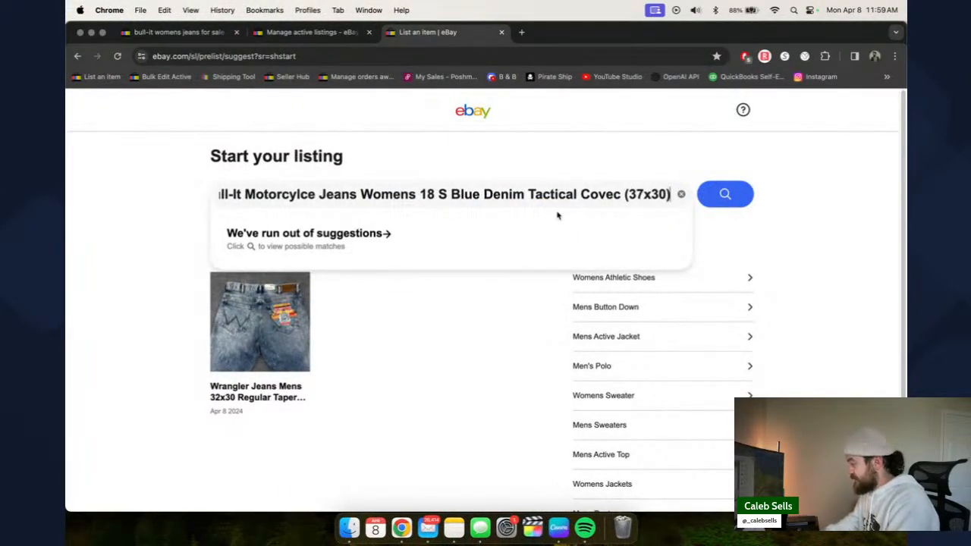
- Examine the fabric label in IMG_2817 and the lining in IMG_2815 and IMG_2814 for more title keywords
{"action": "key", "text": "ctrl+Right"}
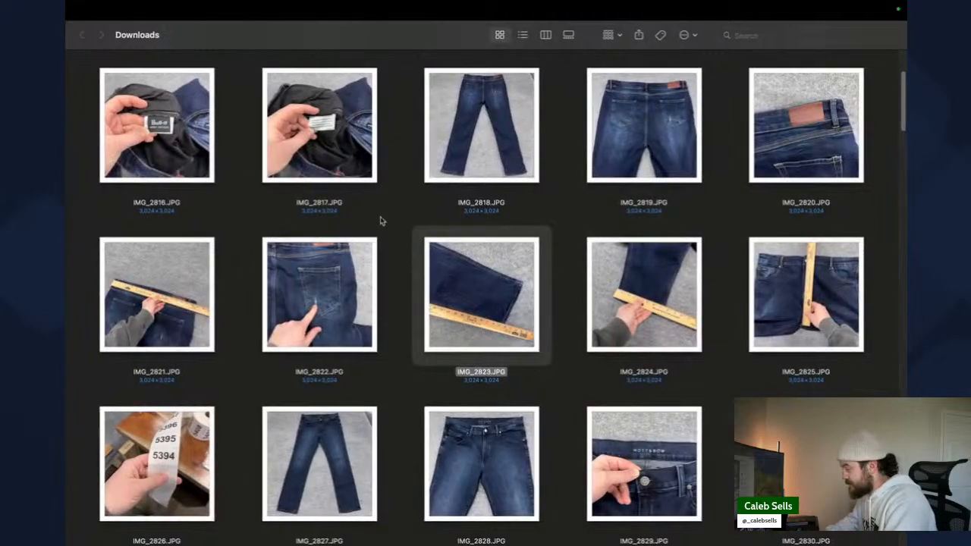
{"action": "scroll", "coordinate": [374, 233], "scroll_direction": "up", "scroll_amount": 3}
{"action": "left_click", "coordinate": [372, 235]}
{"action": "key", "text": "space"}
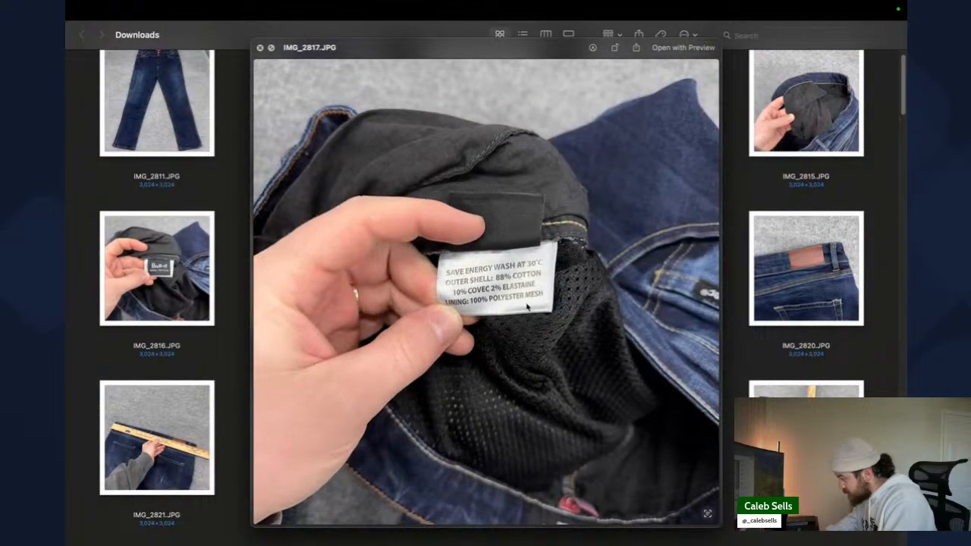
{"action": "key", "text": "space"}
{"action": "scroll", "coordinate": [789, 138], "scroll_direction": "up", "scroll_amount": 2}
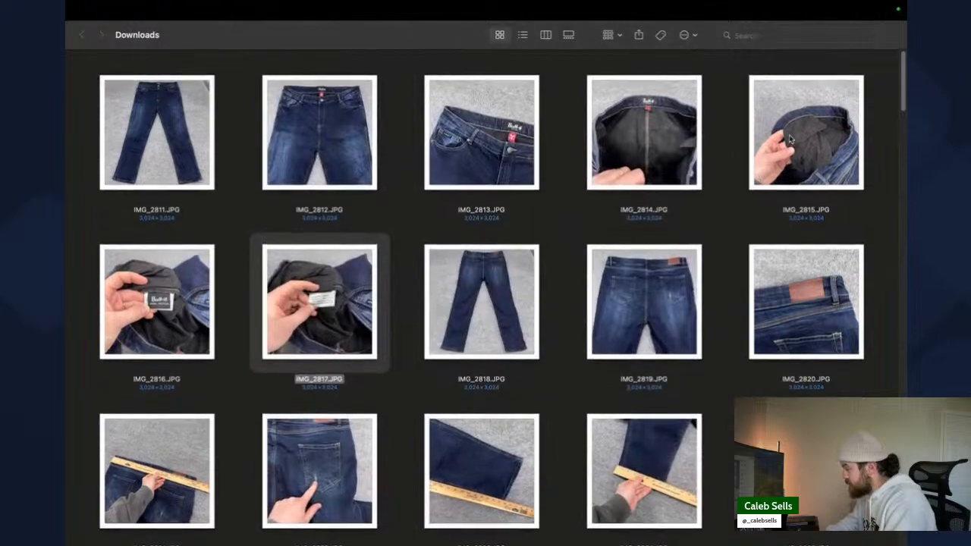
{"action": "left_click", "coordinate": [789, 138]}
{"action": "key", "text": "space"}
{"action": "key", "text": "space"}
{"action": "key", "text": "Left"}
{"action": "key", "text": "space"}
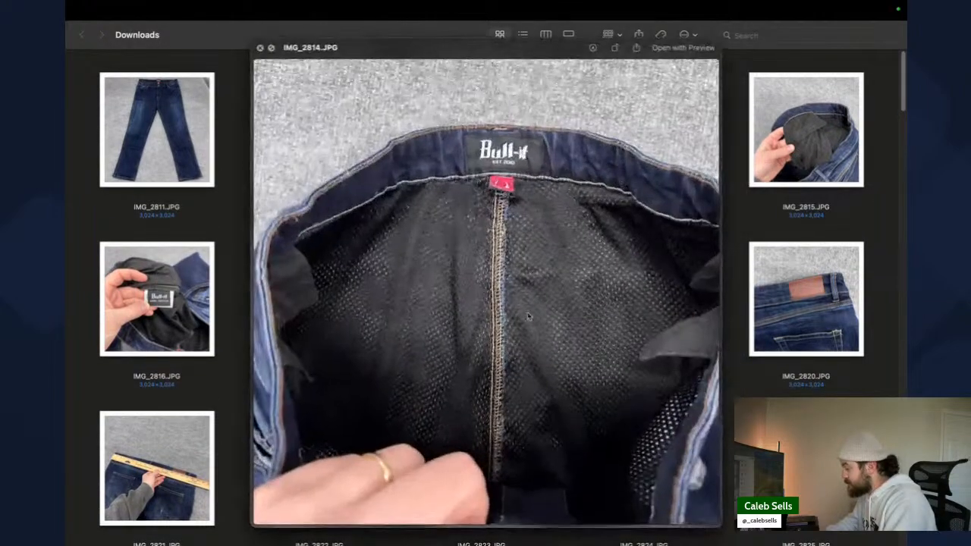
- Insert "Biker" before "(37x30)" in the listing title, submit it and choose the Women's Clothing > Jeans category
{"action": "key", "text": "ctrl+Left"}
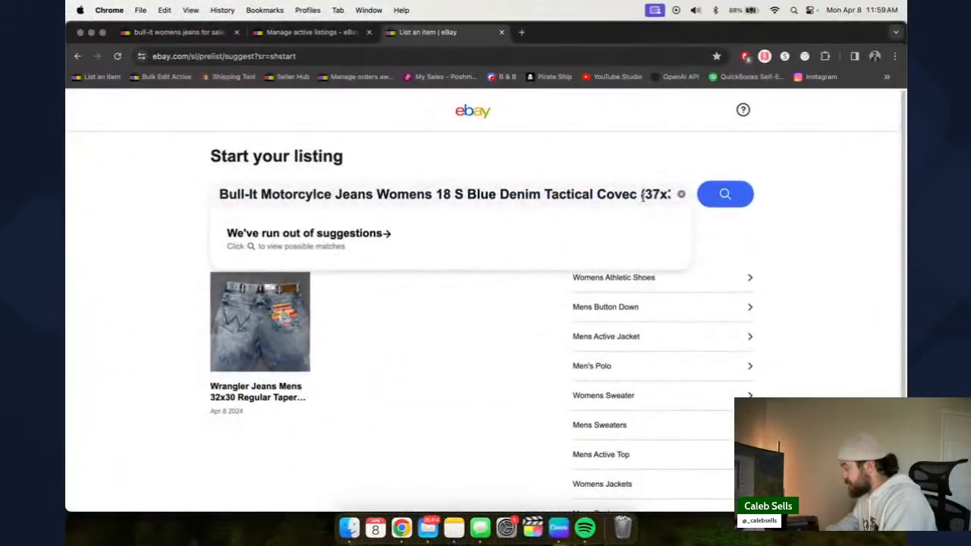
{"action": "type", "text": "Biker"}
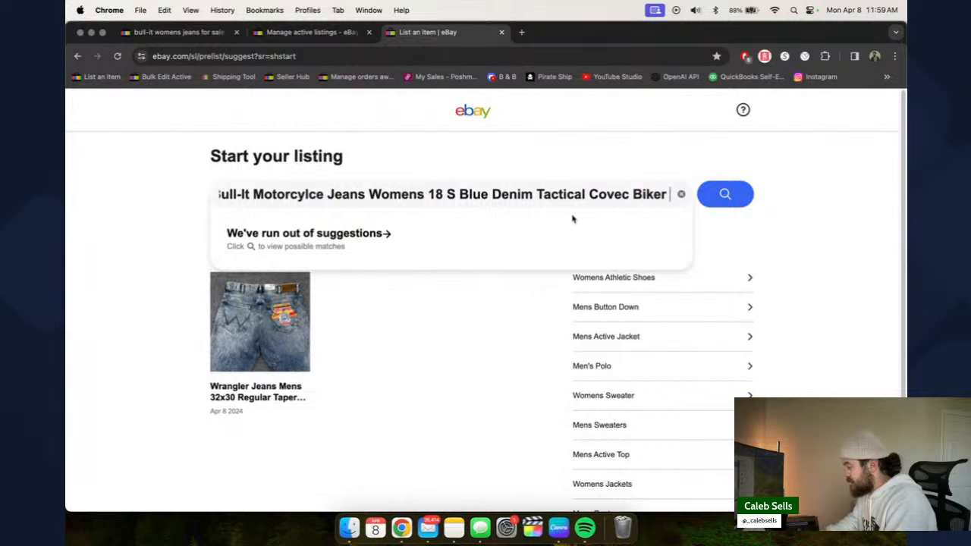
{"action": "left_click", "coordinate": [725, 195]}
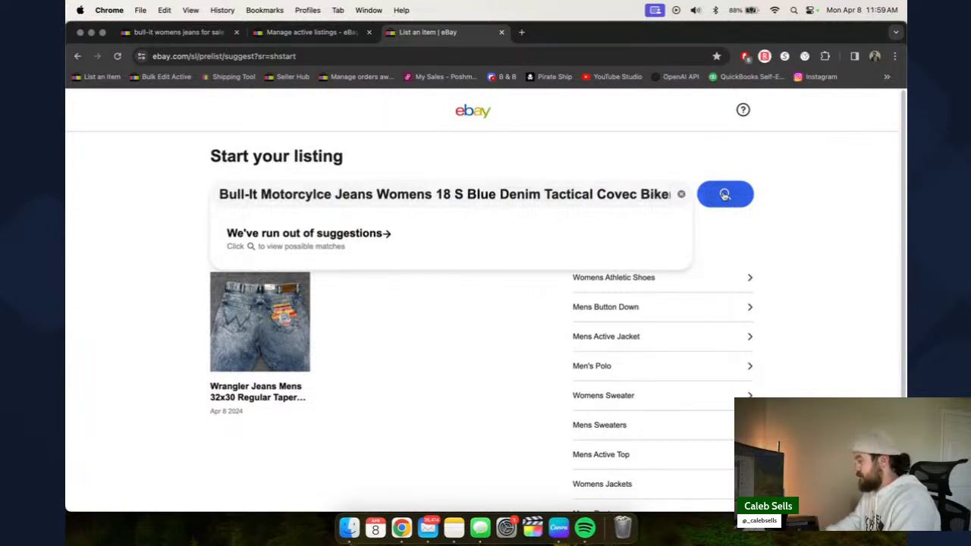
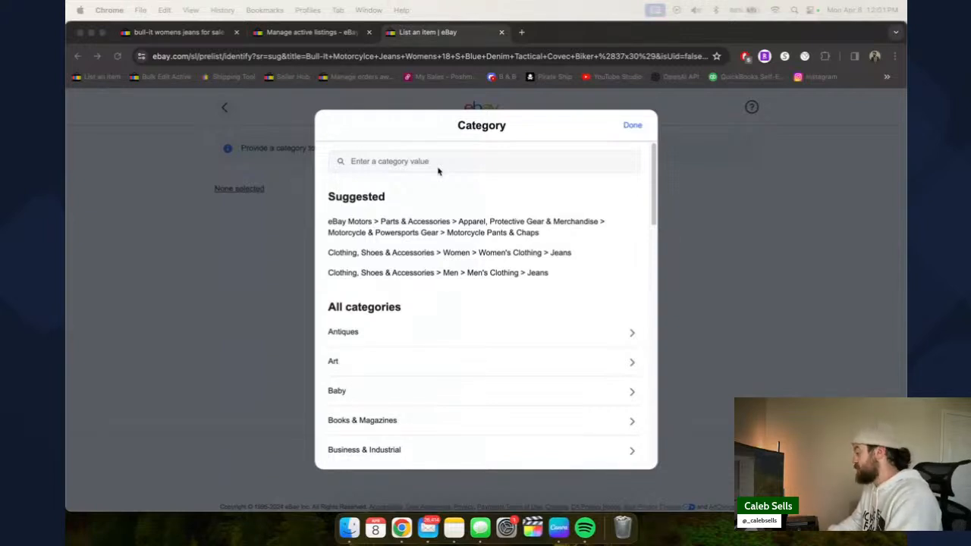
{"action": "left_click", "coordinate": [480, 254]}
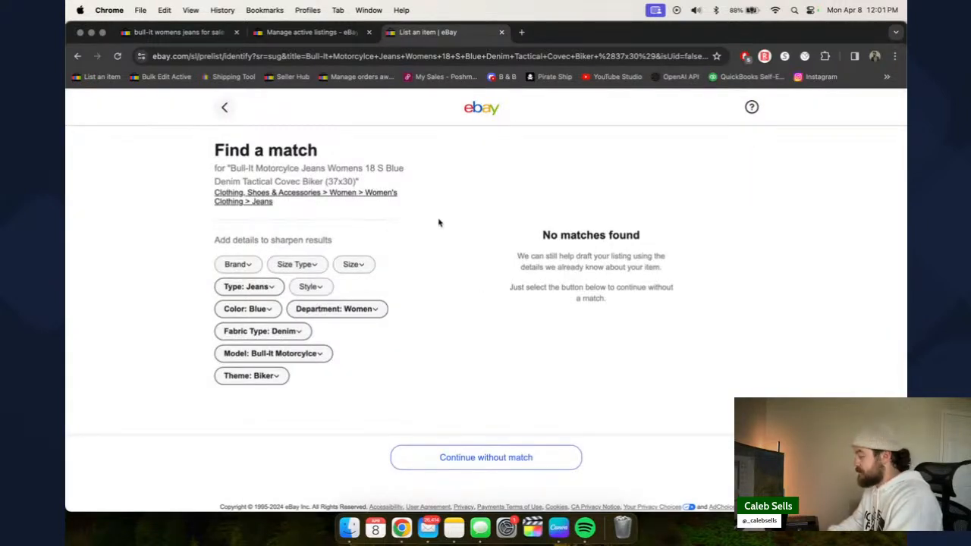
- Set the brand to the custom value Bull-It and the size type to Regular
{"action": "left_click", "coordinate": [247, 265]}
{"action": "type", "text": "Bull-It"}
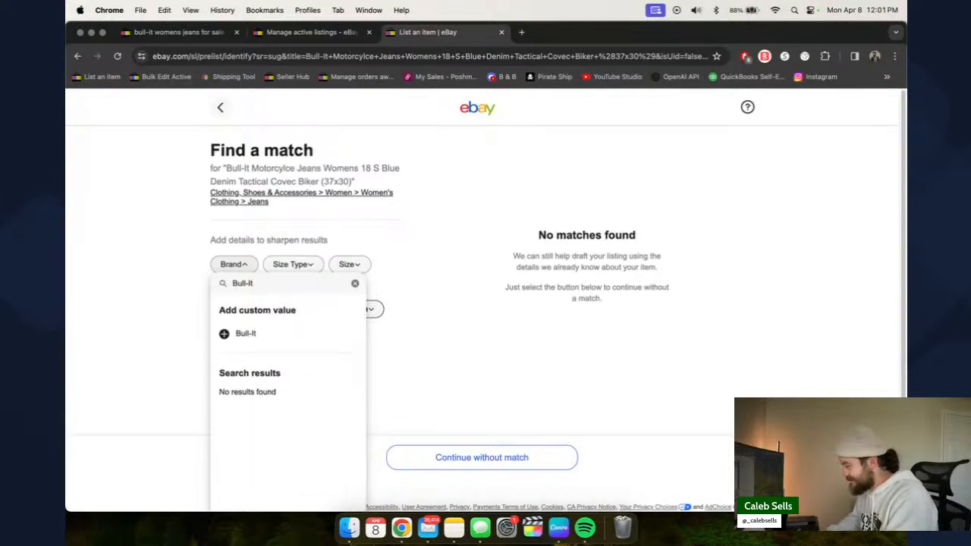
{"action": "left_click", "coordinate": [248, 333]}
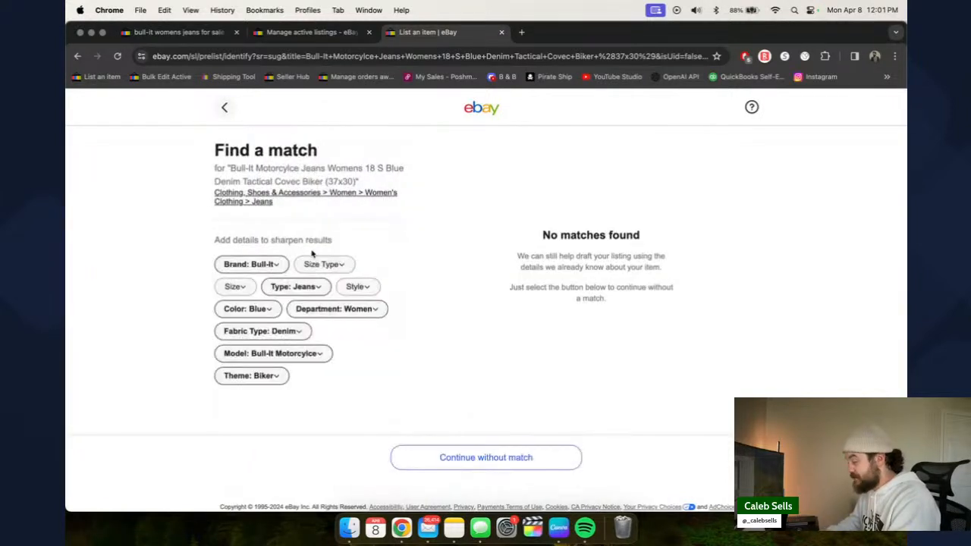
{"action": "left_click", "coordinate": [317, 264]}
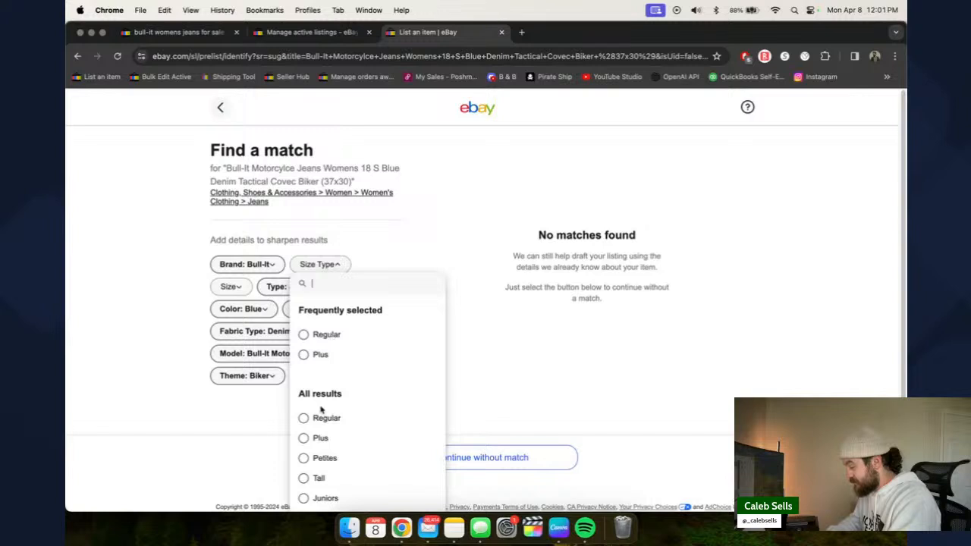
{"action": "scroll", "coordinate": [321, 393], "scroll_direction": "down", "scroll_amount": 1}
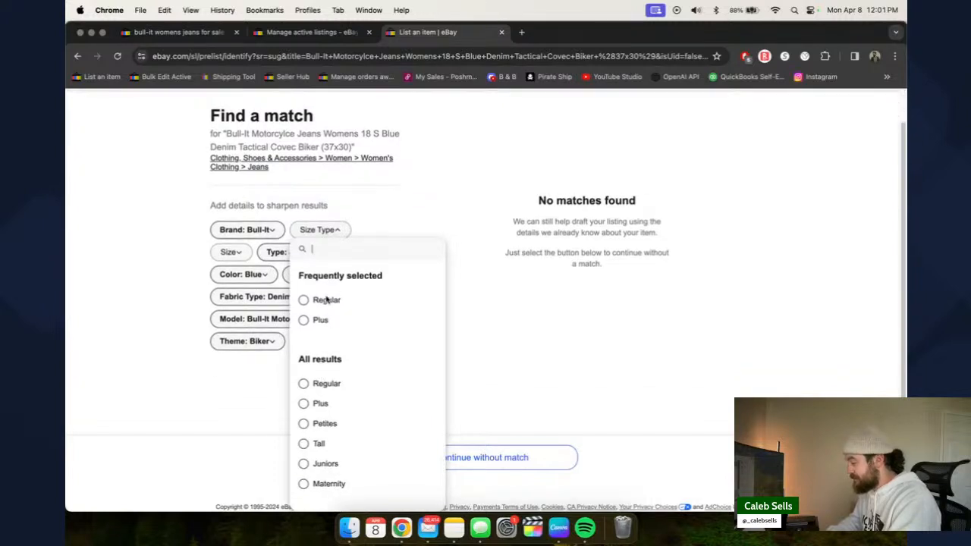
{"action": "left_click", "coordinate": [328, 300]}
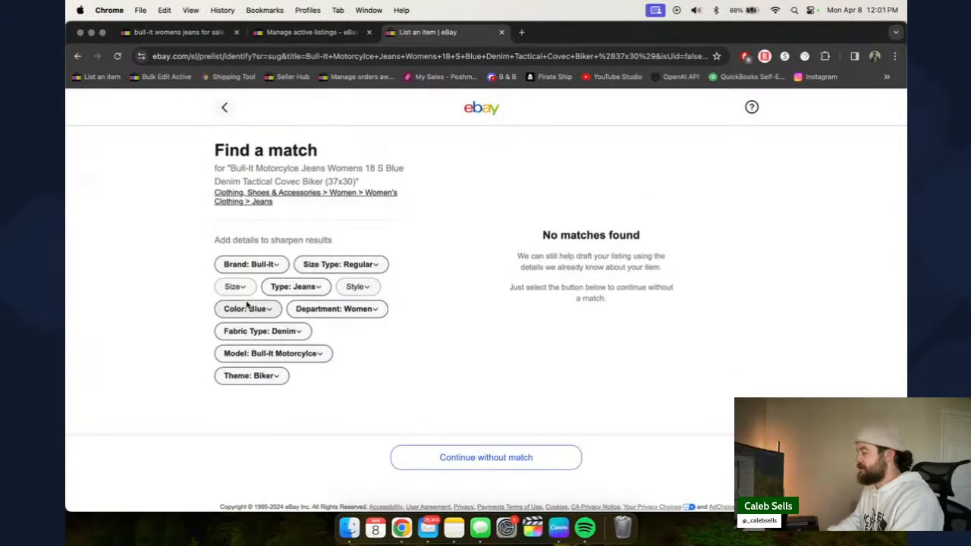
- Set the jeans' size to 18
{"action": "left_click", "coordinate": [243, 292]}
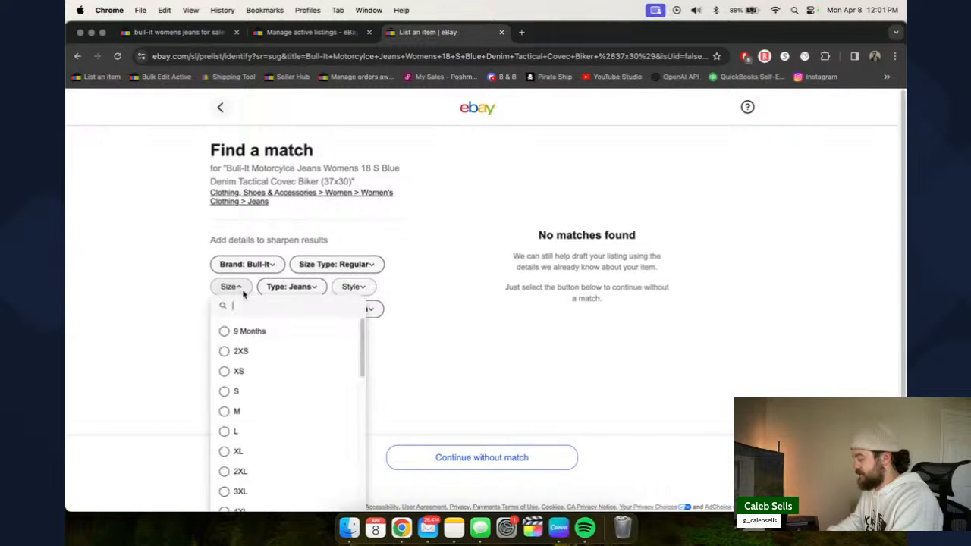
{"action": "scroll", "coordinate": [251, 375], "scroll_direction": "down", "scroll_amount": 10}
{"action": "scroll", "coordinate": [251, 374], "scroll_direction": "down", "scroll_amount": 5}
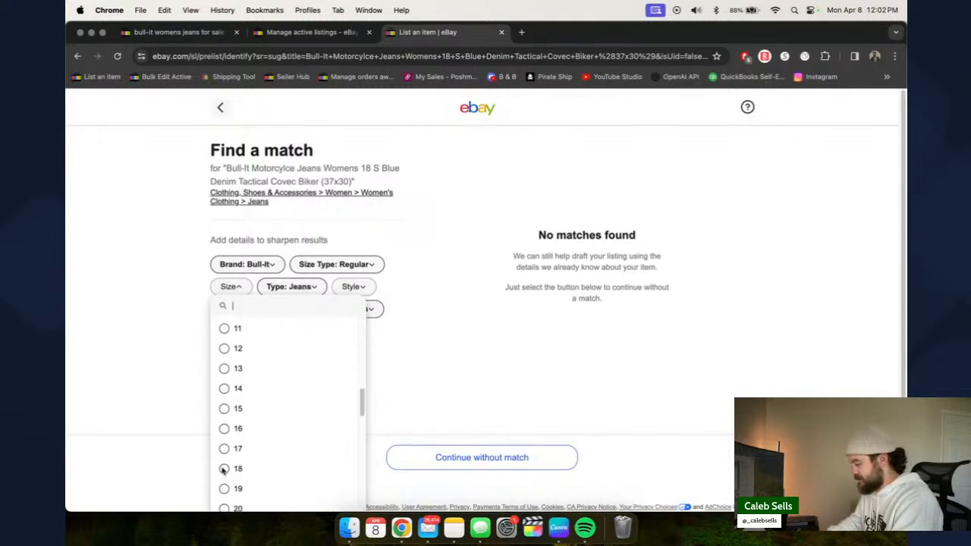
{"action": "left_click", "coordinate": [223, 469]}
- Check the lining and waistband photos IMG_2814 and IMG_2813 in Finder, and set the style to Straight in Chrome
{"action": "key", "text": "ctrl+Right"}
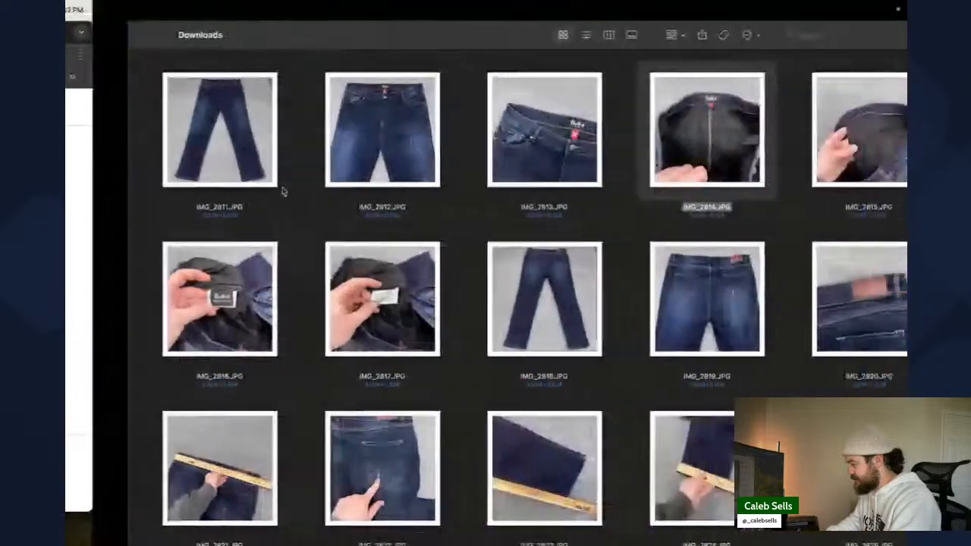
{"action": "key", "text": "space"}
{"action": "key", "text": "space"}
{"action": "left_click", "coordinate": [486, 142]}
{"action": "key", "text": "space"}
{"action": "key", "text": "space"}
{"action": "key", "text": "ctrl+Left"}
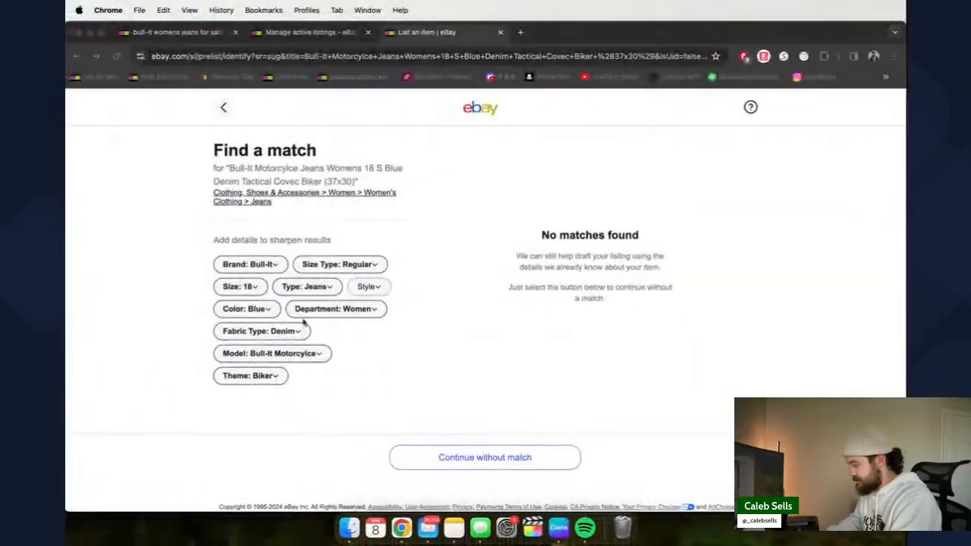
{"action": "left_click", "coordinate": [368, 286]}
{"action": "left_click", "coordinate": [378, 357]}
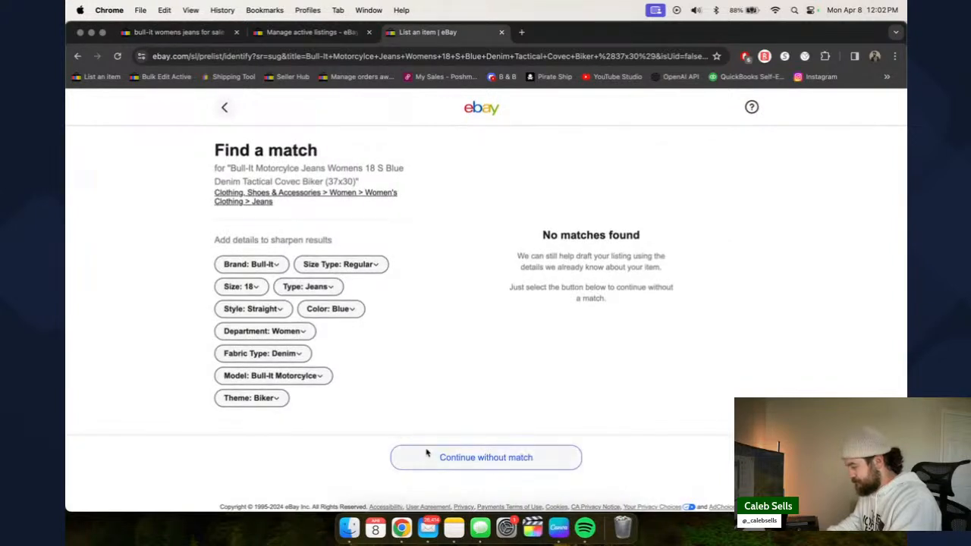
- Continue without a product match and proceed to the listing form with the condition Pre-owned
{"action": "left_click", "coordinate": [421, 453]}
{"action": "left_click", "coordinate": [359, 264]}
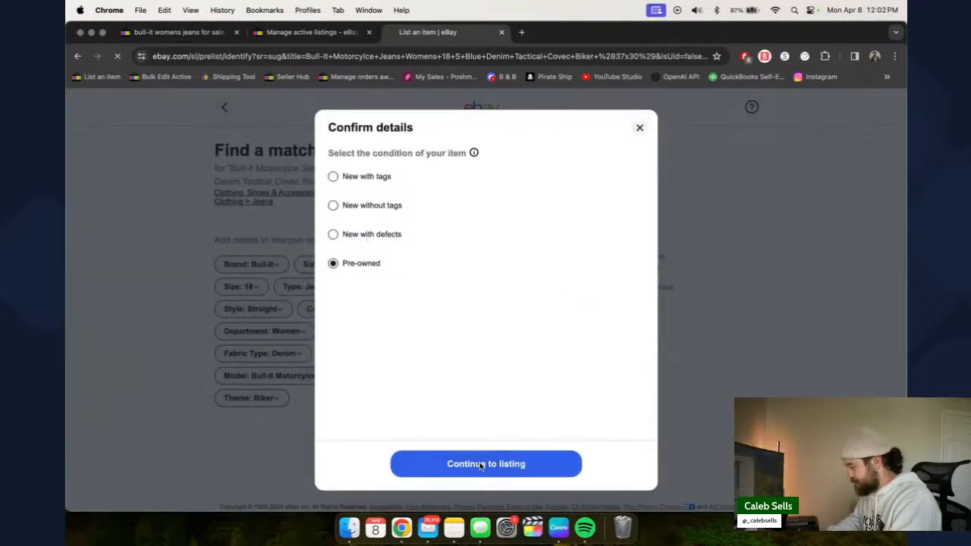
{"action": "left_click", "coordinate": [480, 464]}
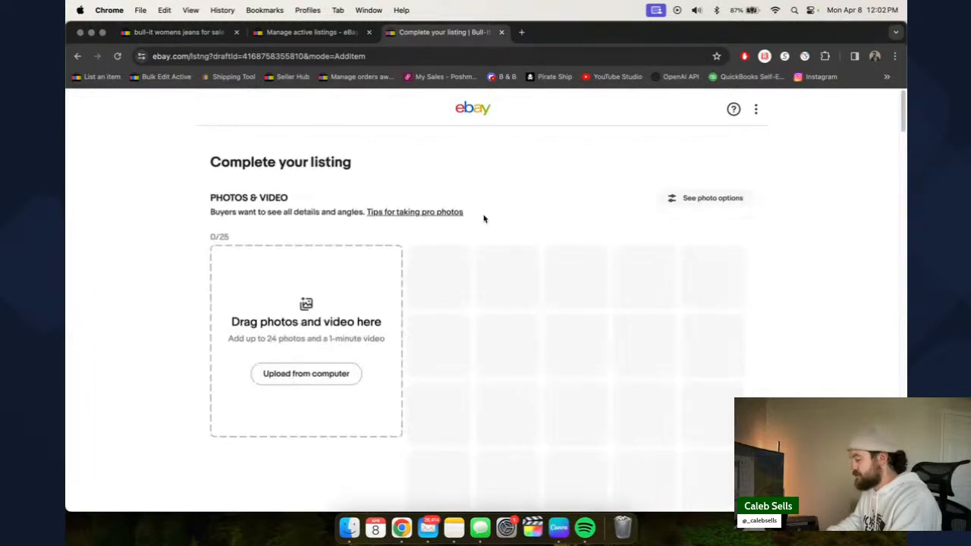
- Upload the jeans photos IMG_2811 to IMG_2825 from Downloads to the listing
{"action": "left_click", "coordinate": [314, 372]}
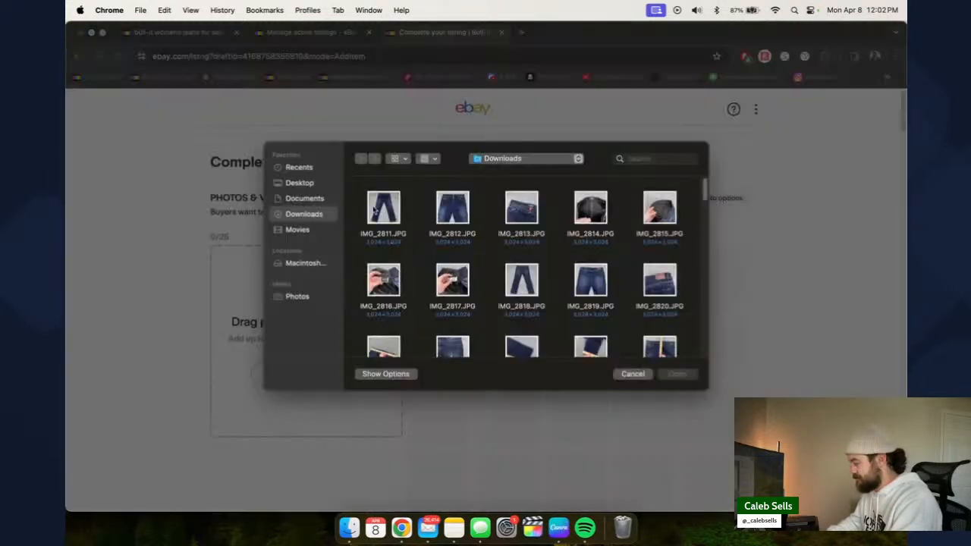
{"action": "left_click_drag", "start_coordinate": [362, 188], "coordinate": [669, 350]}
{"action": "scroll", "coordinate": [668, 350], "scroll_direction": "down", "scroll_amount": 4}
{"action": "left_click", "coordinate": [677, 374]}
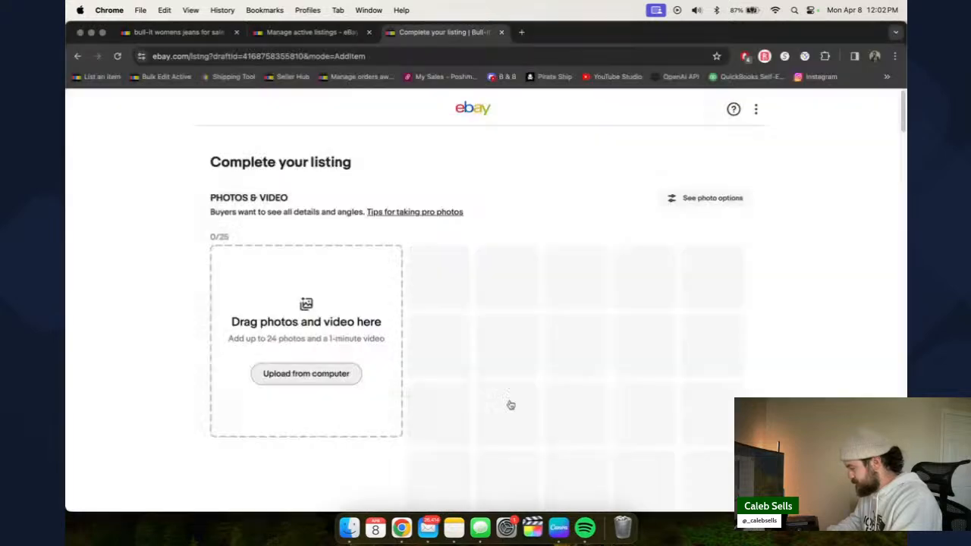
- Look up the item's number tag among the Finder photos and enter 05394 as the custom label (SKU) in Chrome
{"action": "scroll", "coordinate": [512, 404], "scroll_direction": "down", "scroll_amount": 3}
{"action": "key", "text": "ctrl+Right"}
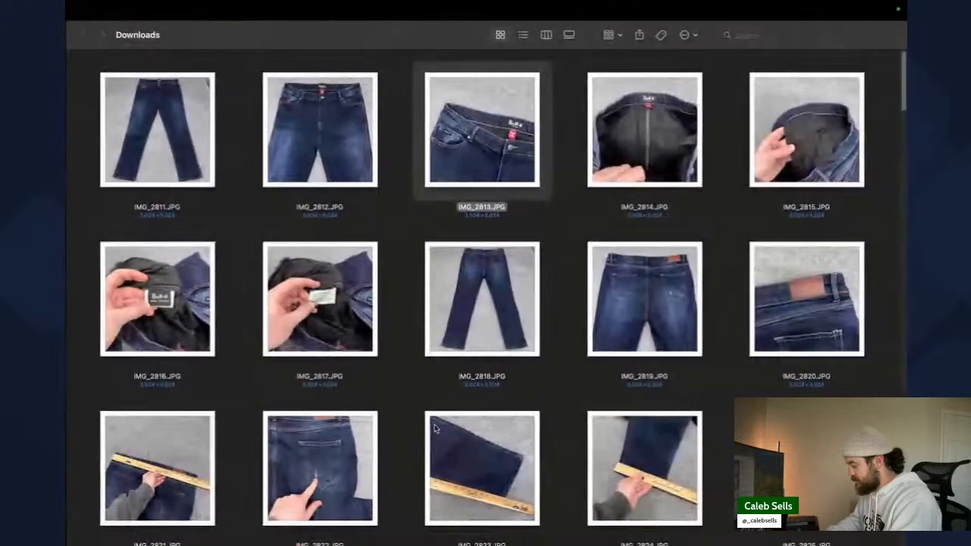
{"action": "scroll", "coordinate": [434, 429], "scroll_direction": "down", "scroll_amount": 3}
{"action": "key", "text": "ctrl+Left"}
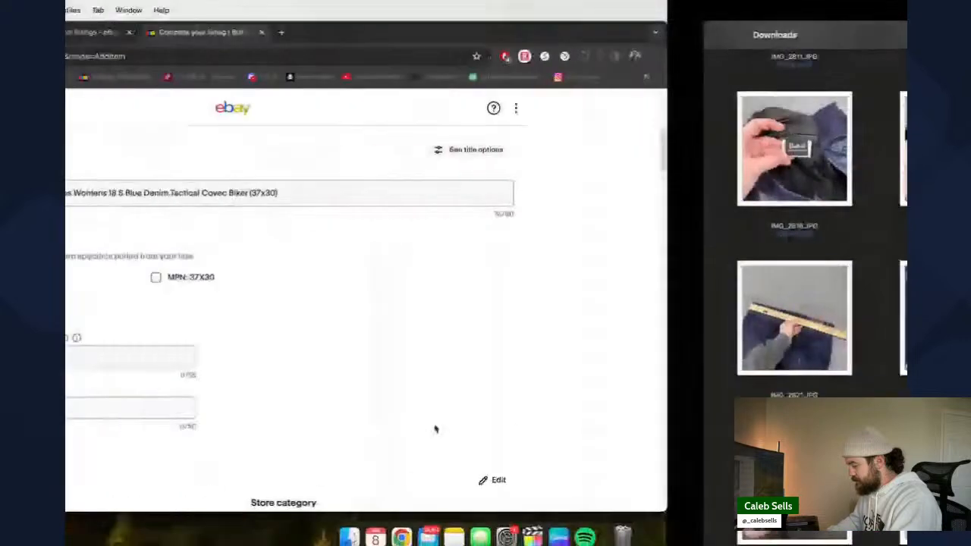
{"action": "left_click", "coordinate": [269, 406]}
{"action": "type", "text": "05394"}
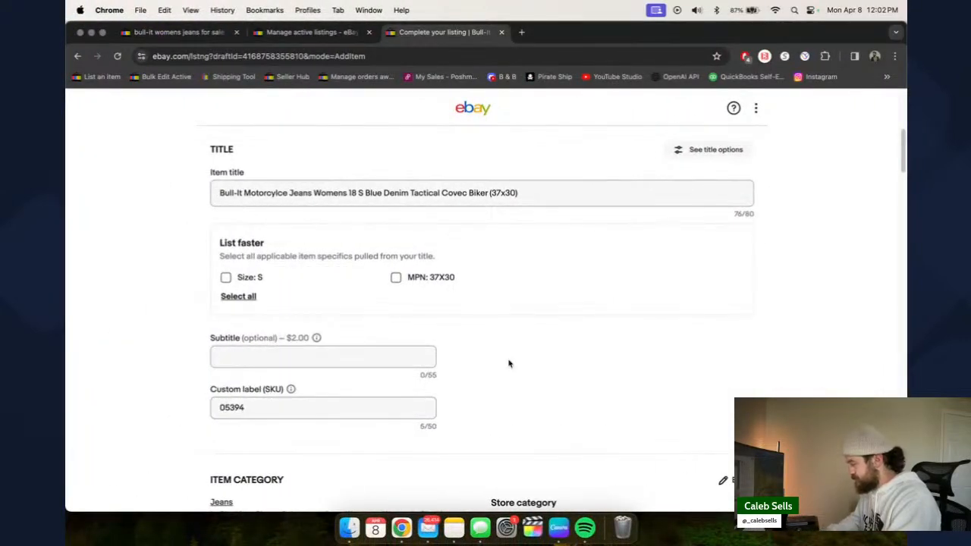
- Remove the parentheses around 37x30 in the item title, insert "Moto" before it, and copy the full title
{"action": "scroll", "coordinate": [508, 363], "scroll_direction": "up", "scroll_amount": 2}
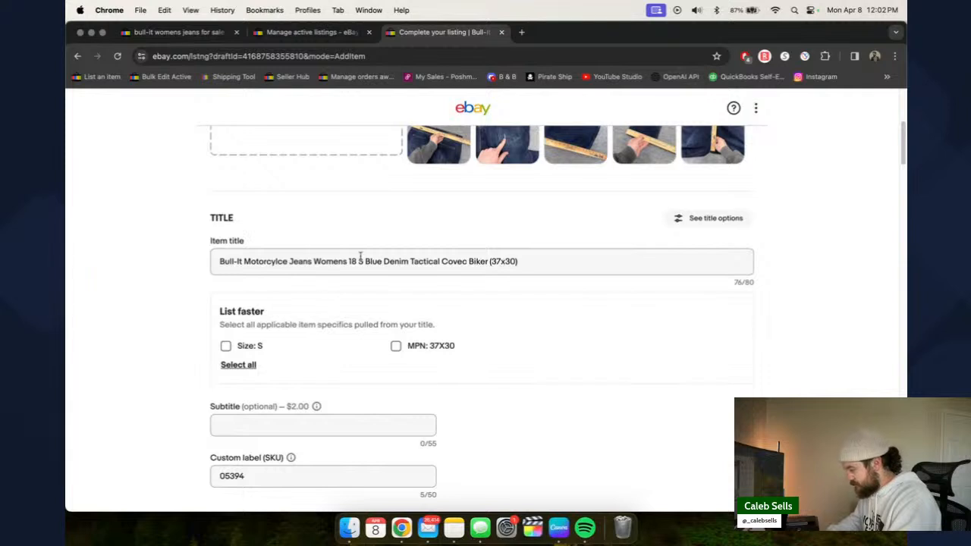
{"action": "left_click", "coordinate": [491, 261]}
{"action": "key", "text": "BackSpace"}
{"action": "left_click", "coordinate": [548, 261]}
{"action": "key", "text": "BackSpace"}
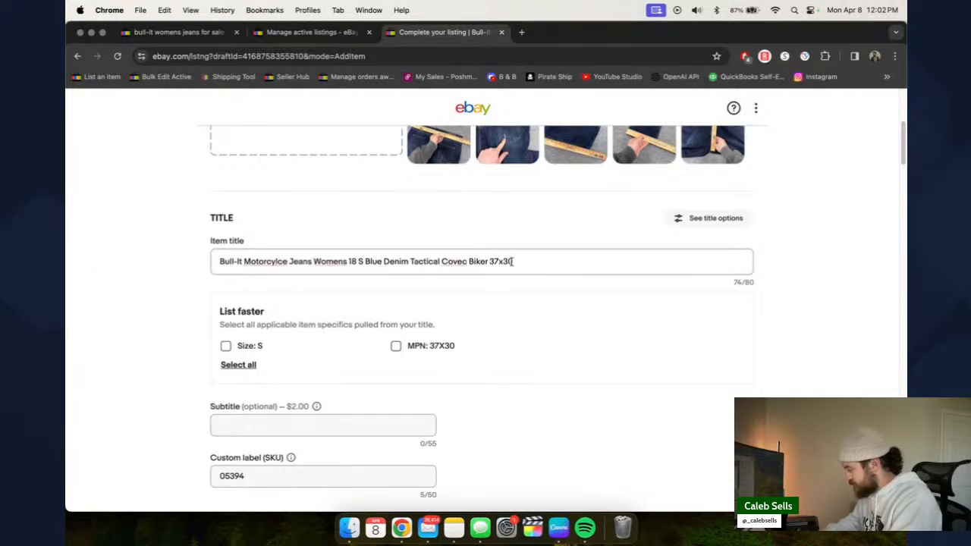
{"action": "left_click", "coordinate": [490, 261]}
{"action": "type", "text": "Moto"}
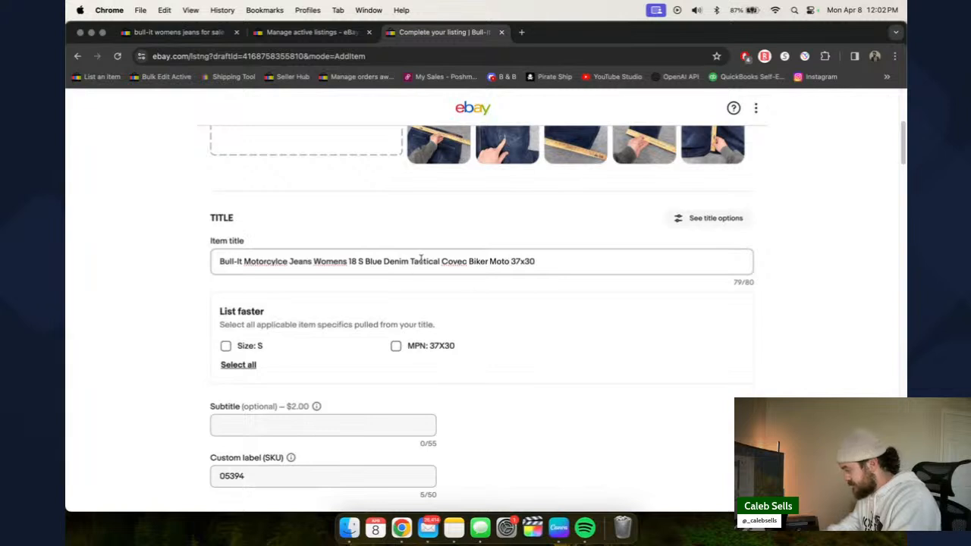
{"action": "triple_click", "coordinate": [419, 261]}
{"action": "key", "text": "super+c"}
{"action": "left_click", "coordinate": [173, 349]}
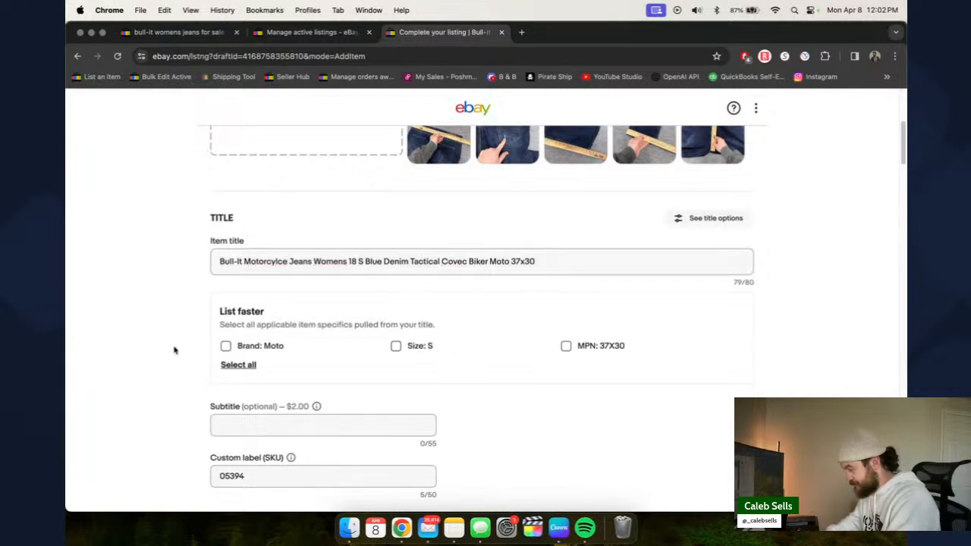
- Set the fabric wash to Dark and select the features Comfort, Pockets and Stretch
{"action": "scroll", "coordinate": [174, 349], "scroll_direction": "down", "scroll_amount": 4}
{"action": "scroll", "coordinate": [403, 272], "scroll_direction": "down", "scroll_amount": 10}
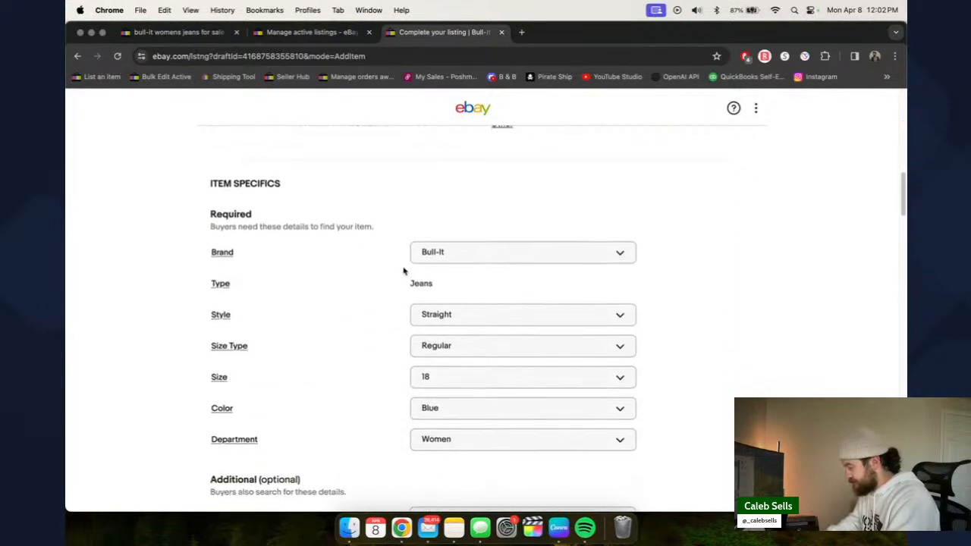
{"action": "scroll", "coordinate": [405, 271], "scroll_direction": "down", "scroll_amount": 5}
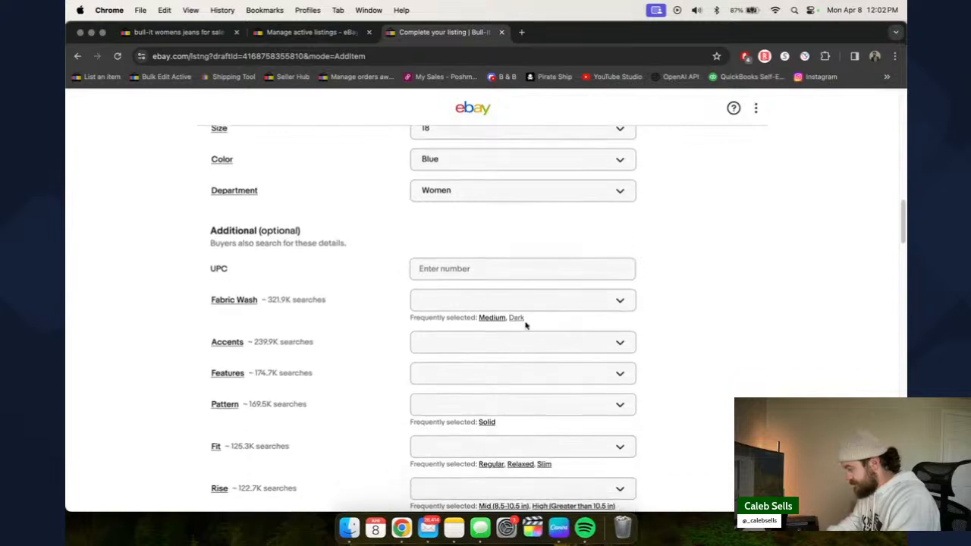
{"action": "left_click", "coordinate": [516, 318]}
{"action": "scroll", "coordinate": [350, 319], "scroll_direction": "down", "scroll_amount": 3}
{"action": "left_click", "coordinate": [444, 243]}
{"action": "left_click", "coordinate": [455, 311]}
{"action": "left_click", "coordinate": [452, 349]}
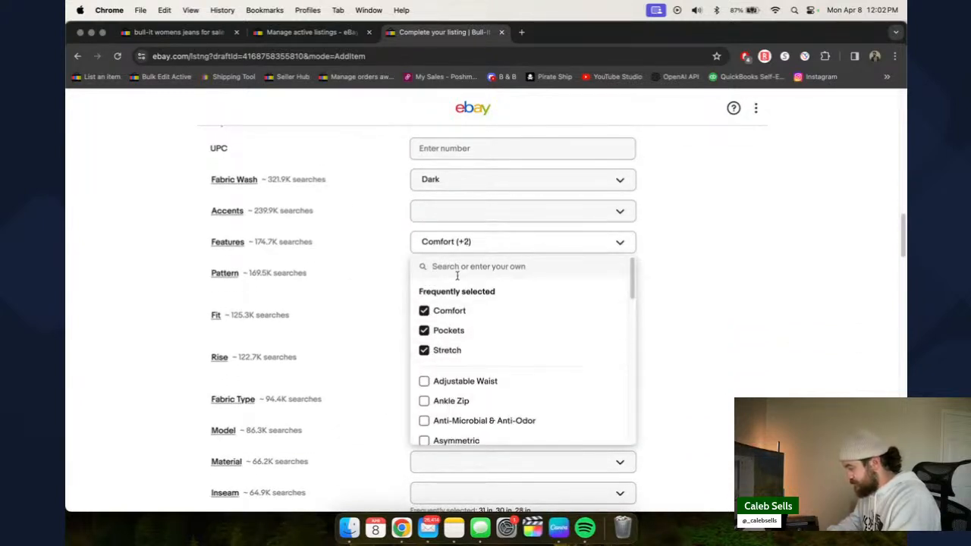
{"action": "left_click", "coordinate": [387, 344]}
- Add Mesh Lined to the jeans' features
{"action": "left_click", "coordinate": [445, 247]}
{"action": "type", "text": "Mesh Lined"}
{"action": "key", "text": "Return"}
{"action": "left_click", "coordinate": [364, 329]}
- Set the pattern to Solid and the fit to Regular
{"action": "scroll", "coordinate": [480, 232], "scroll_direction": "down", "scroll_amount": 2}
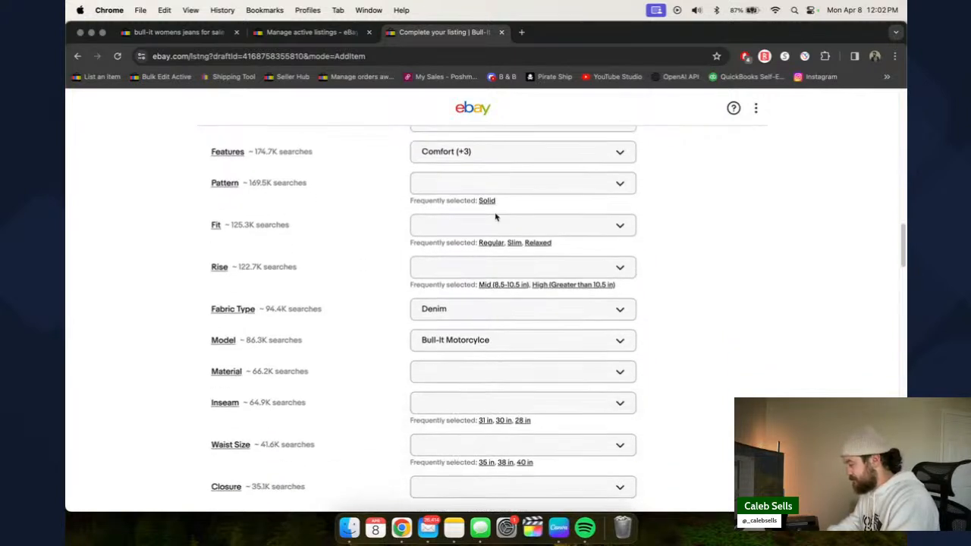
{"action": "left_click", "coordinate": [486, 200]}
{"action": "left_click", "coordinate": [491, 223]}
{"action": "left_click", "coordinate": [333, 255]}
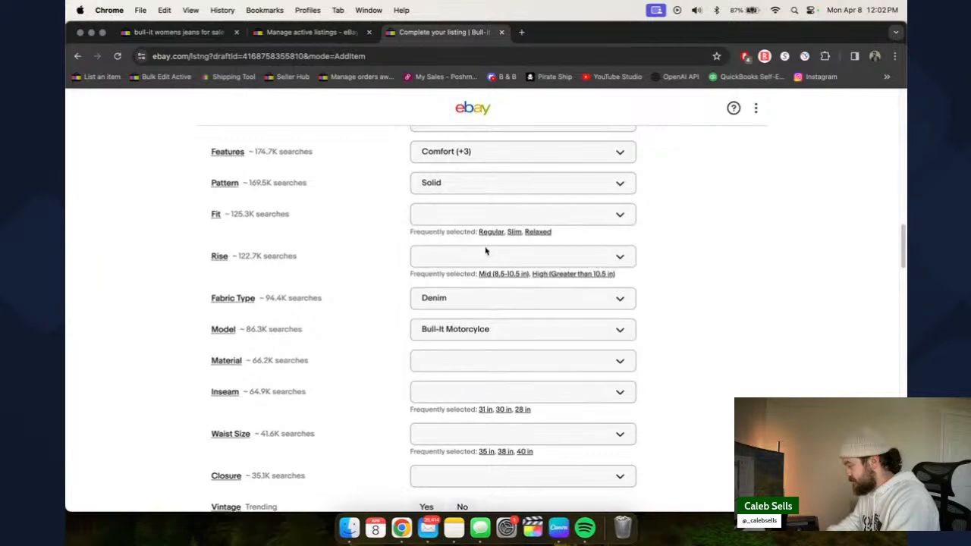
{"action": "left_click", "coordinate": [487, 231]}
- Check the rise measurement in photo IMG_2825 in Finder and set the rise to High (Greater than 10.5 in) in Chrome
{"action": "key", "text": "ctrl+Right"}
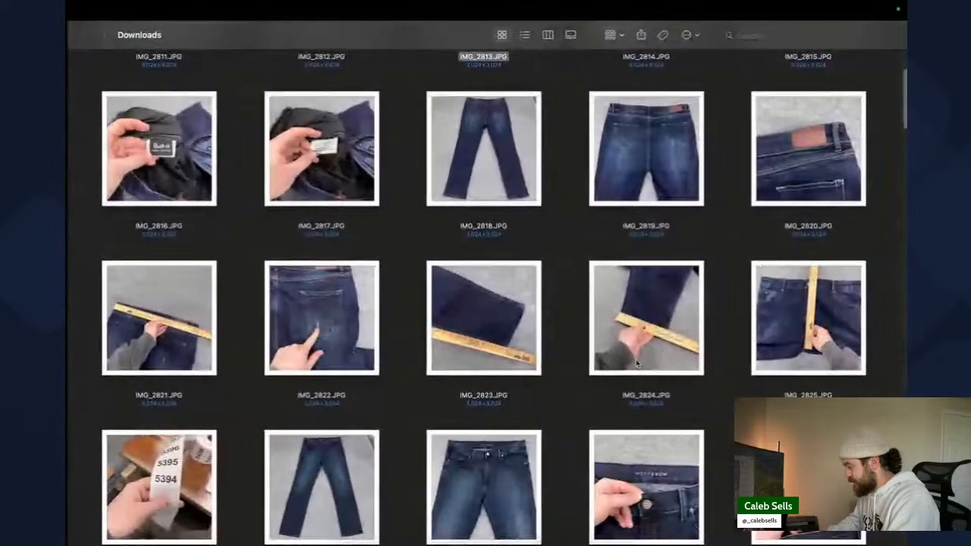
{"action": "left_click", "coordinate": [806, 321]}
{"action": "key", "text": "space"}
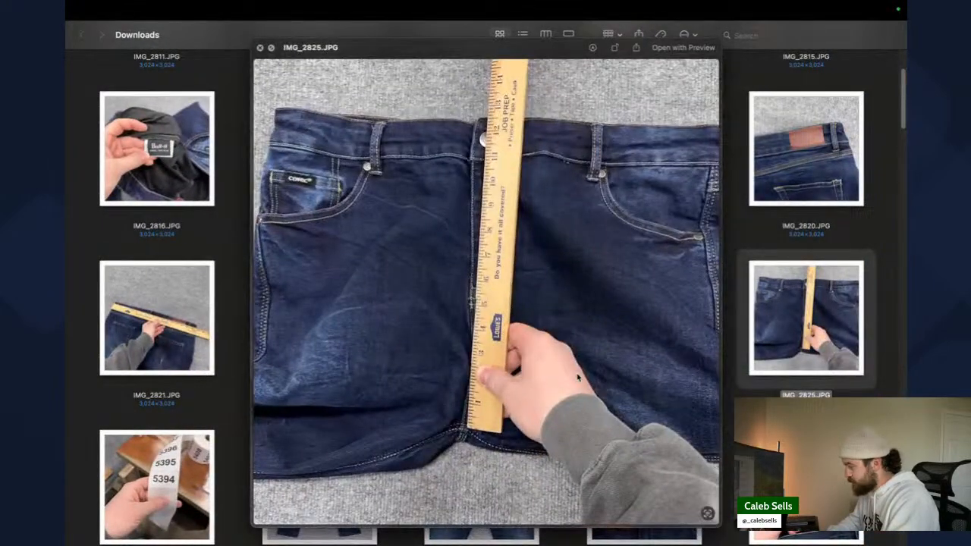
{"action": "key", "text": "space"}
{"action": "key", "text": "ctrl+Left"}
{"action": "left_click", "coordinate": [572, 263]}
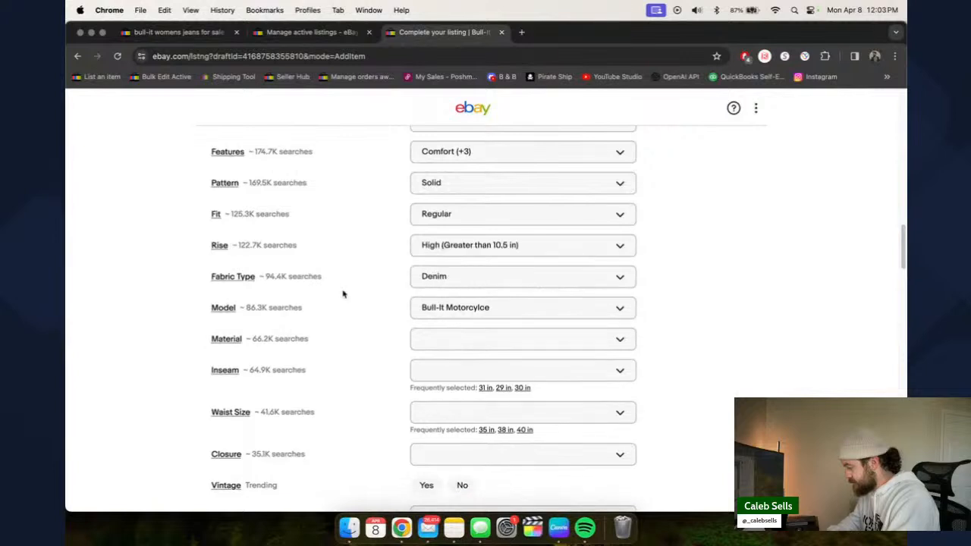
- Change the model to Tactical
{"action": "scroll", "coordinate": [391, 314], "scroll_direction": "down", "scroll_amount": 2}
{"action": "scroll", "coordinate": [391, 315], "scroll_direction": "down", "scroll_amount": 1}
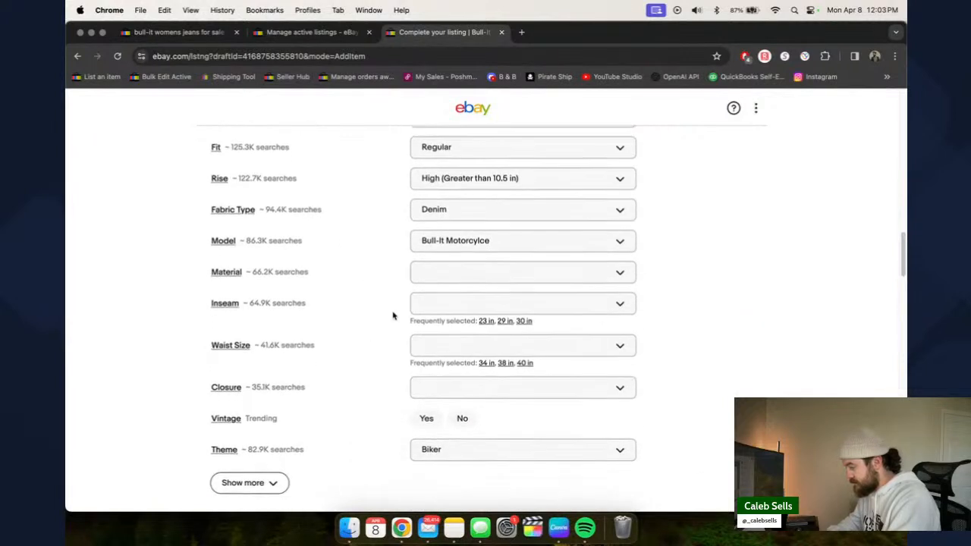
{"action": "left_click", "coordinate": [453, 243]}
{"action": "type", "text": "Tactical"}
{"action": "key", "text": "Return"}
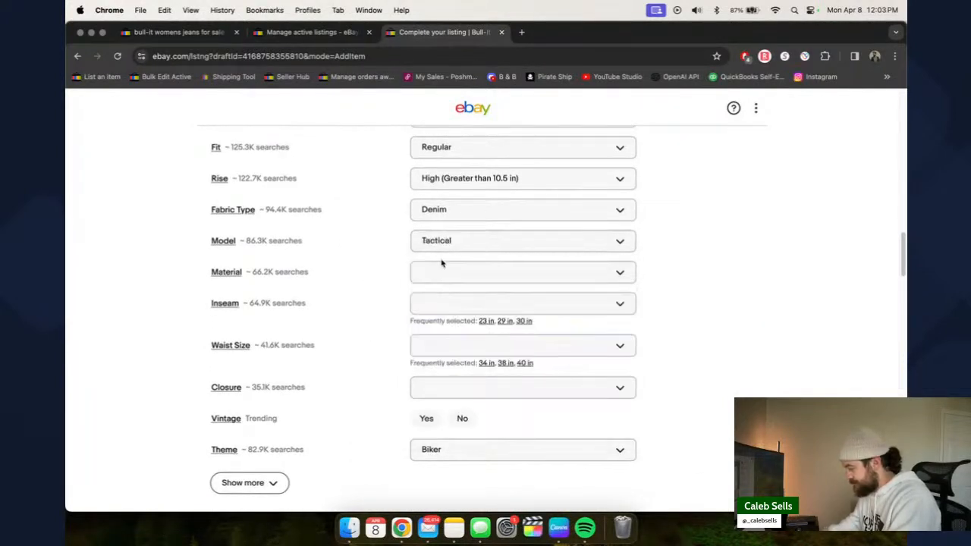
- Select Cotton as material and add three more: a custom material and the matches for "sp" and "bl"
{"action": "left_click", "coordinate": [474, 274]}
{"action": "left_click", "coordinate": [457, 342]}
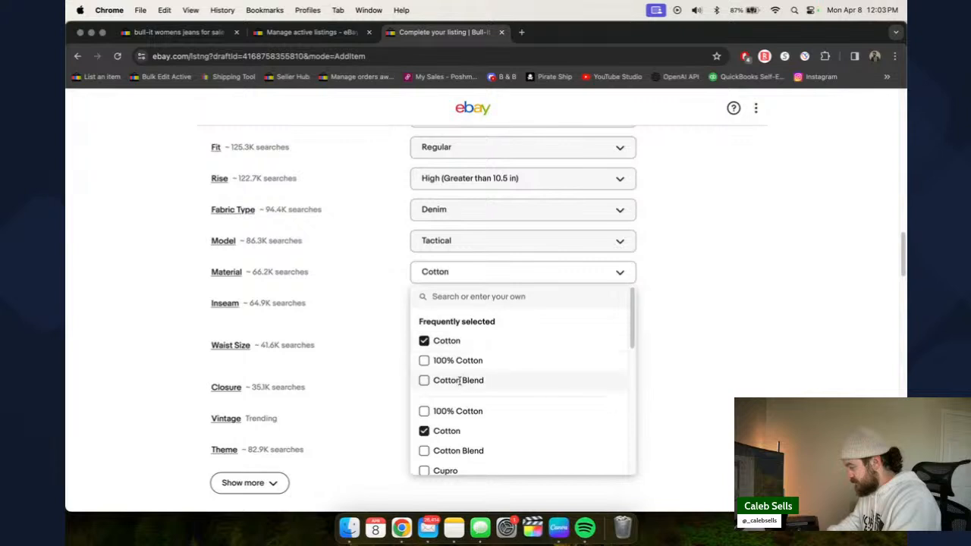
{"action": "left_click", "coordinate": [463, 297]}
{"action": "type", "text": "Cone"}
{"action": "key", "text": "Return"}
{"action": "key", "text": "super+a"}
{"action": "type", "text": "sp"}
{"action": "left_click", "coordinate": [424, 386]}
{"action": "left_click", "coordinate": [452, 271]}
{"action": "type", "text": "bl"}
{"action": "left_click", "coordinate": [468, 386]}
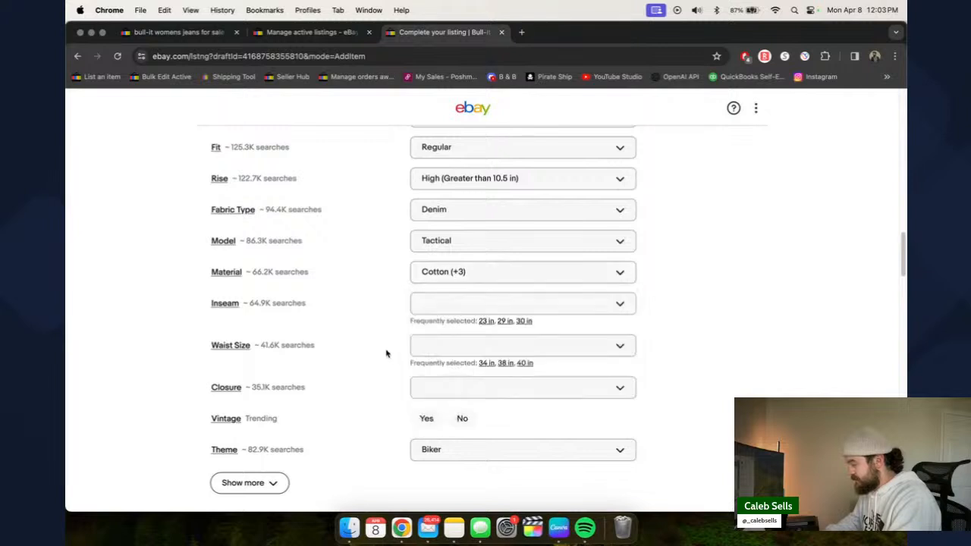
- Set the inseam to 30 in and the waist size to 37 in
{"action": "left_click", "coordinate": [480, 321]}
{"action": "left_click", "coordinate": [518, 334]}
{"action": "type", "text": "37"}
{"action": "left_click", "coordinate": [485, 444]}
- Set the closure to Button plus a second closure type
{"action": "scroll", "coordinate": [369, 392], "scroll_direction": "down", "scroll_amount": 2}
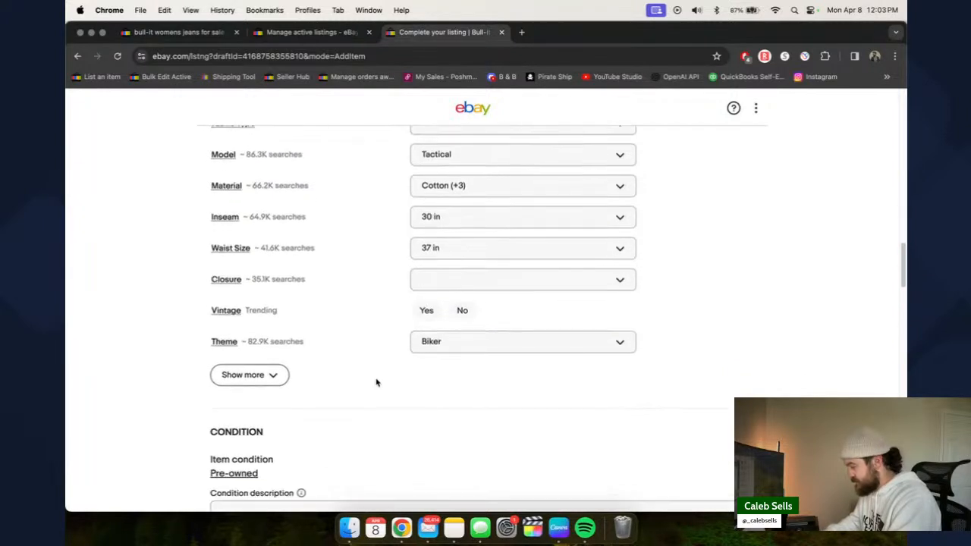
{"action": "left_click", "coordinate": [466, 281]}
{"action": "left_click", "coordinate": [451, 329]}
{"action": "left_click", "coordinate": [453, 348]}
{"action": "left_click", "coordinate": [453, 348]}
{"action": "left_click", "coordinate": [459, 329]}
{"action": "left_click", "coordinate": [454, 349]}
{"action": "scroll", "coordinate": [486, 409], "scroll_direction": "down", "scroll_amount": 1}
{"action": "left_click", "coordinate": [459, 470]}
{"action": "left_click", "coordinate": [341, 329]}
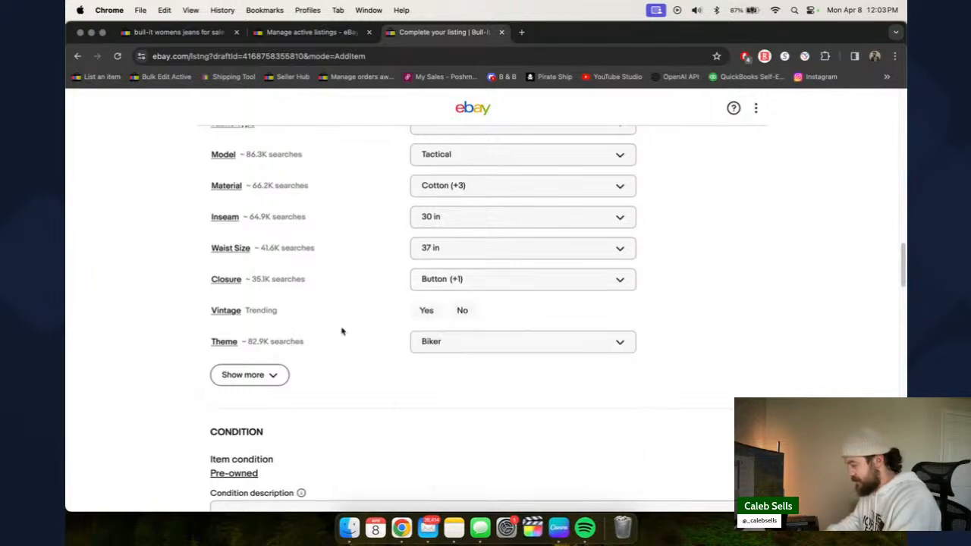
- Set Vintage to No and add Moto and one more theme alongside Biker
{"action": "scroll", "coordinate": [442, 292], "scroll_direction": "down", "scroll_amount": 1}
{"action": "left_click", "coordinate": [461, 273]}
{"action": "left_click", "coordinate": [262, 333]}
{"action": "left_click", "coordinate": [442, 296]}
{"action": "type", "text": "Moto"}
{"action": "key", "text": "Return"}
{"action": "left_click", "coordinate": [424, 413]}
{"action": "left_click", "coordinate": [381, 331]}
- Set Personalize to No and choose options for the pocket type and garment care
{"action": "scroll", "coordinate": [381, 331], "scroll_direction": "down", "scroll_amount": 1}
{"action": "left_click", "coordinate": [462, 391]}
{"action": "scroll", "coordinate": [462, 398], "scroll_direction": "down", "scroll_amount": 5}
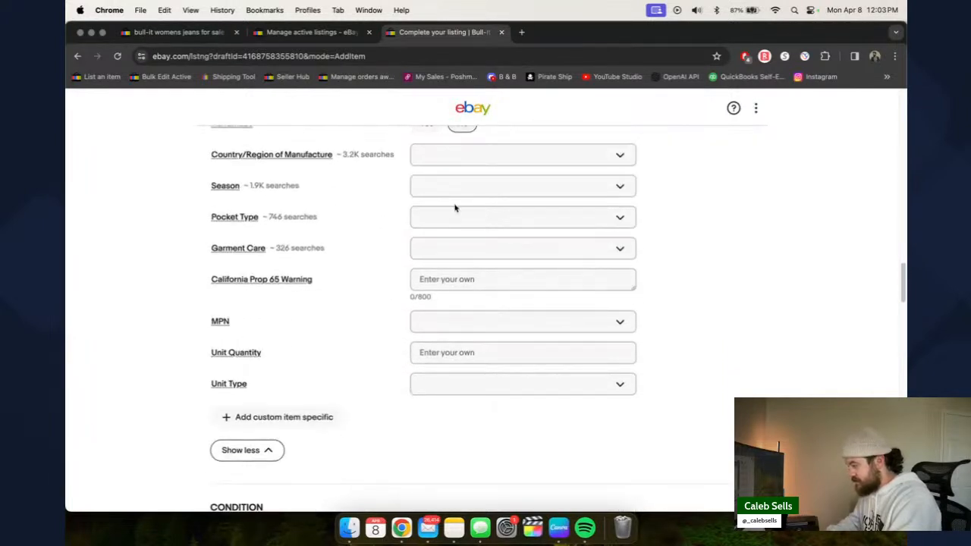
{"action": "left_click", "coordinate": [454, 218]}
{"action": "left_click", "coordinate": [454, 265]}
{"action": "left_click", "coordinate": [455, 306]}
{"action": "key", "text": "Escape"}
{"action": "left_click", "coordinate": [476, 254]}
{"action": "left_click", "coordinate": [451, 341]}
- Enter the condition description "In good condition with one small mark on the back pocket. Please see photos for measurements."
{"action": "scroll", "coordinate": [366, 334], "scroll_direction": "down", "scroll_amount": 5}
{"action": "left_click", "coordinate": [353, 297]}
{"action": "type", "text": "pIn good condition. Please see photos for measurements. "}
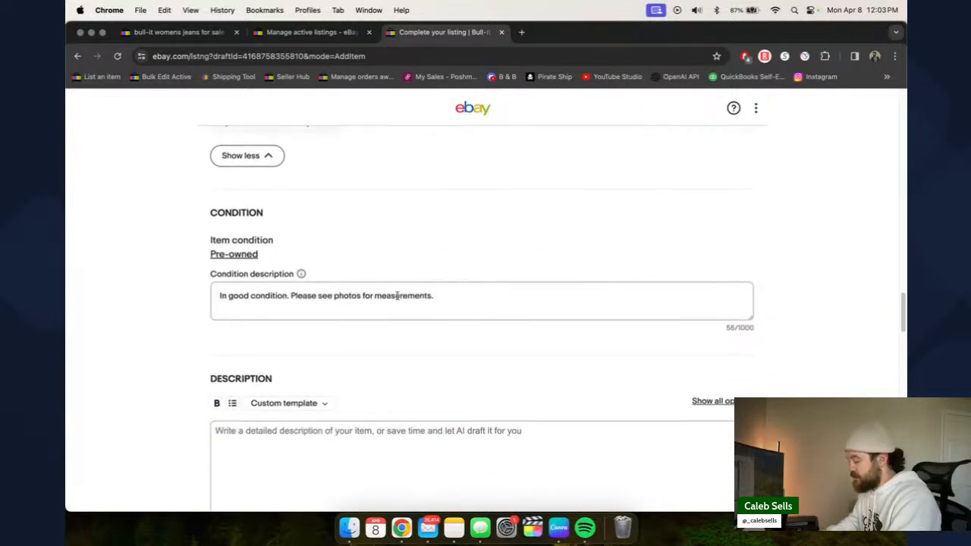
{"action": "type", "text": " with one small ma"}
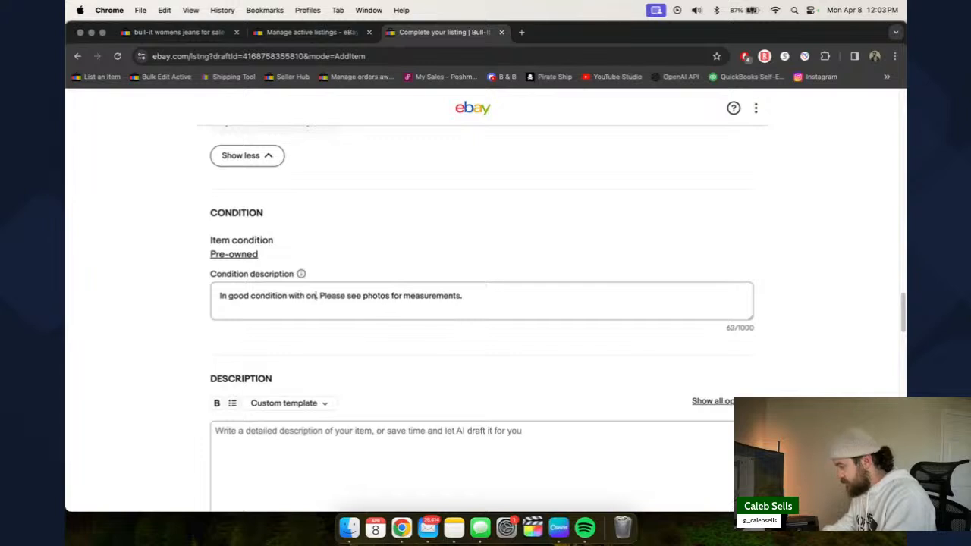
{"action": "type", "text": "rk on the"}
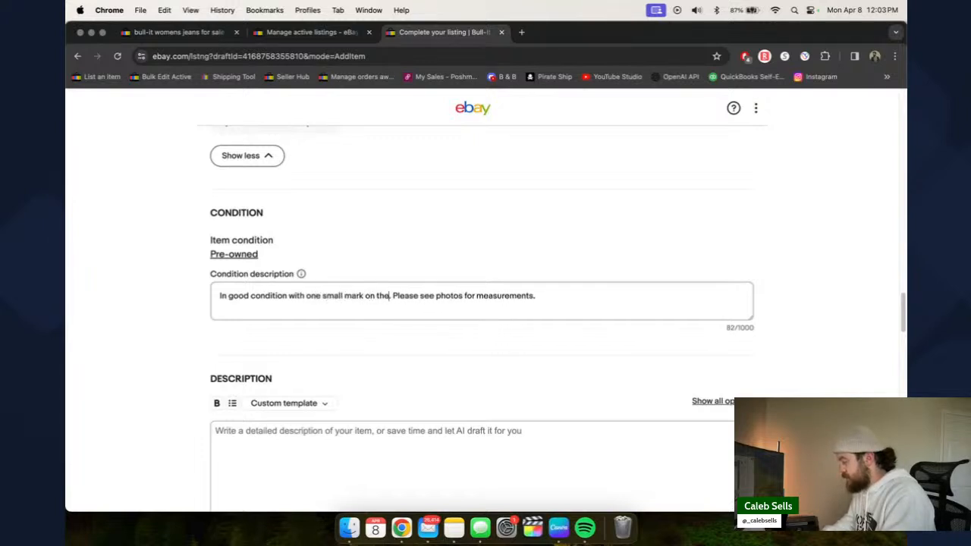
{"action": "type", "text": " back pocket"}
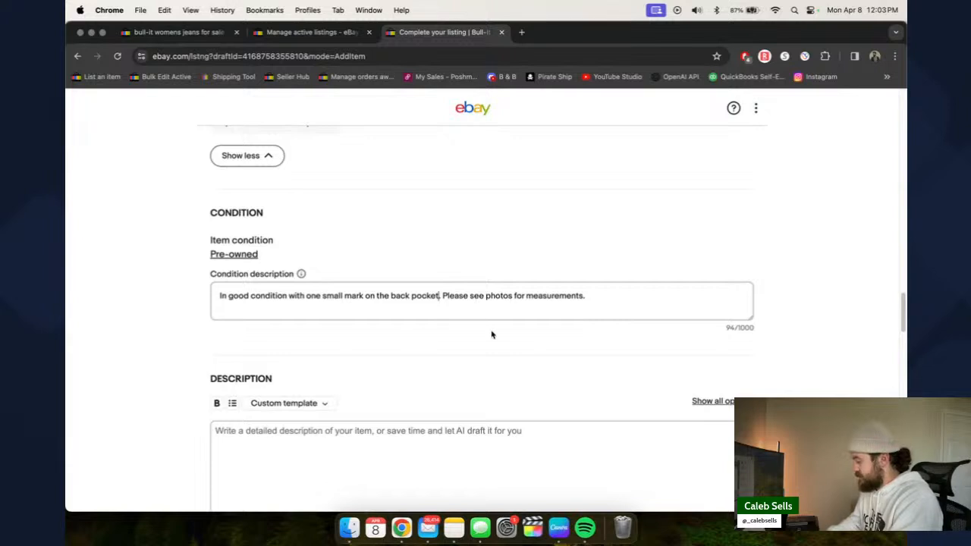
- Enter the listing title "Bull-It Motorcylce Jeans Womens 18 S Blue Denim Tactical Covec Biker Moto 37x30" as the first line of the item description
{"action": "scroll", "coordinate": [396, 318], "scroll_direction": "down", "scroll_amount": 2}
{"action": "left_click", "coordinate": [389, 372]}
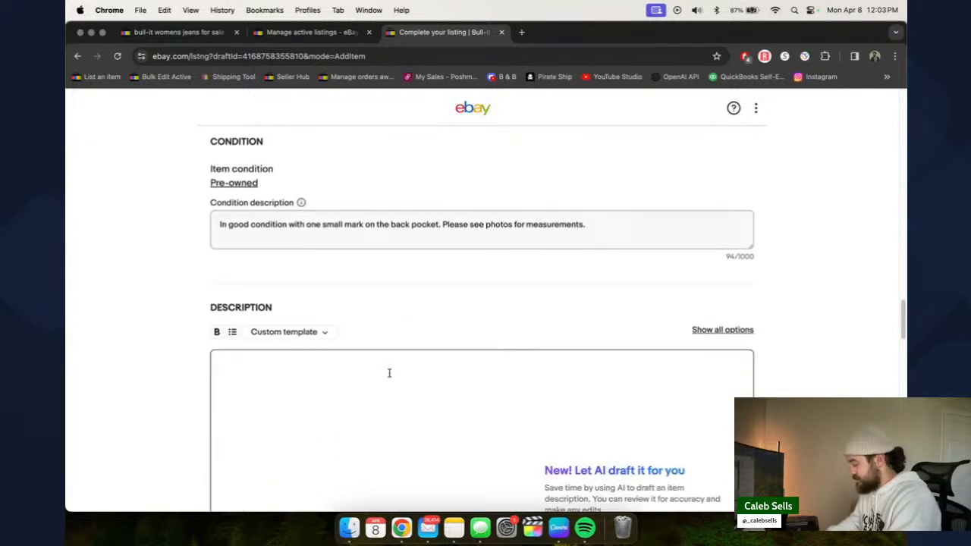
{"action": "type", "text": "Bull-It Motorcylce Jeans Womens 18 S Blue Denim Tactical Covec Biker Moto 37x30"}
{"action": "key", "text": "Return"}
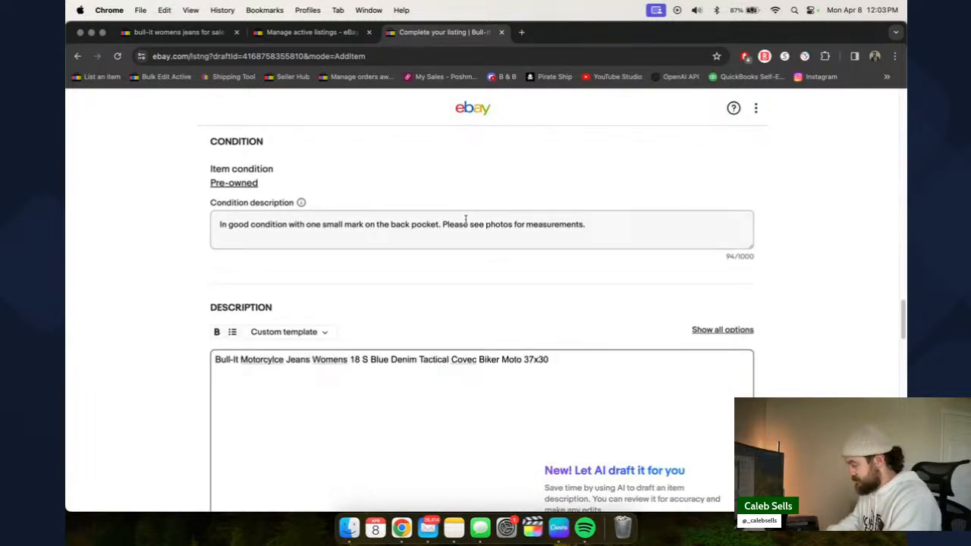
{"action": "left_click", "coordinate": [465, 224]}
{"action": "key", "text": "super+a"}
{"action": "type", "text": "Bull-It Motorcylce Jeans Womens 18 S Blue Denim Tactical Covec Biker Moto 37x30"}
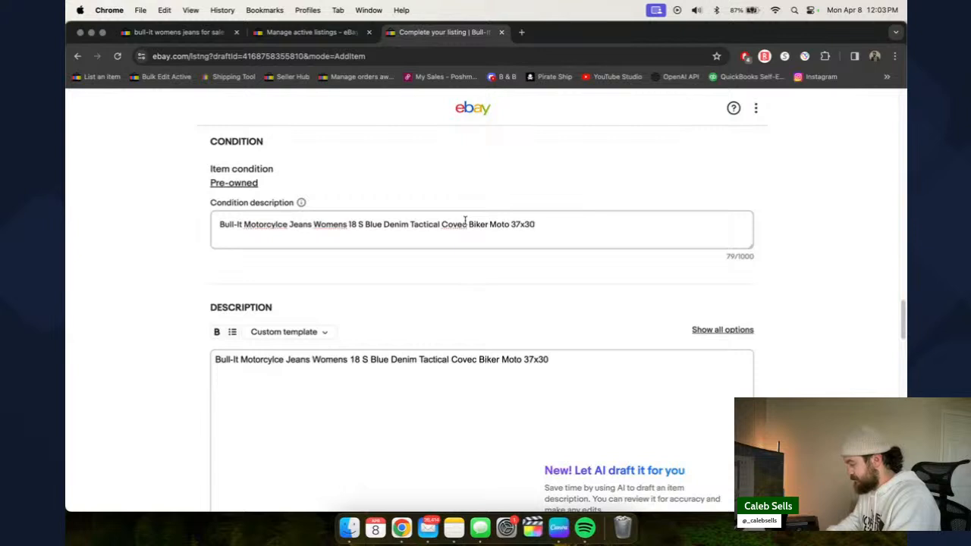
{"action": "key", "text": "super+z"}
- Copy the full condition description text into the item description below the title line
{"action": "left_click", "coordinate": [461, 222]}
{"action": "key", "text": "super+a"}
{"action": "key", "text": "super+c"}
{"action": "left_click", "coordinate": [375, 418]}
{"action": "key", "text": "super+v"}
- Correct the misspelled "Motorcylce" to "Motorcycle" in the item description and in the listing title
{"action": "right_click", "coordinate": [264, 361]}
{"action": "left_click", "coordinate": [281, 250]}
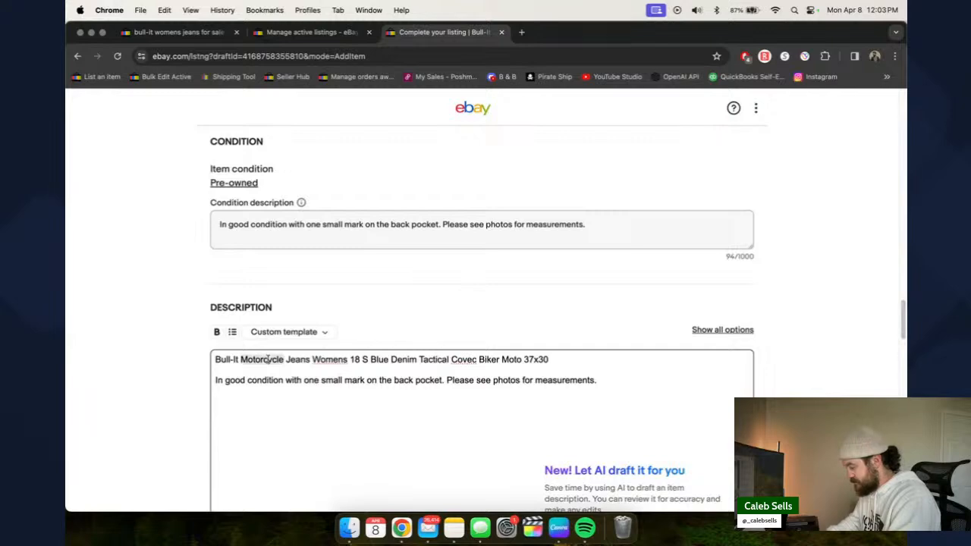
{"action": "scroll", "coordinate": [270, 262], "scroll_direction": "up", "scroll_amount": 20}
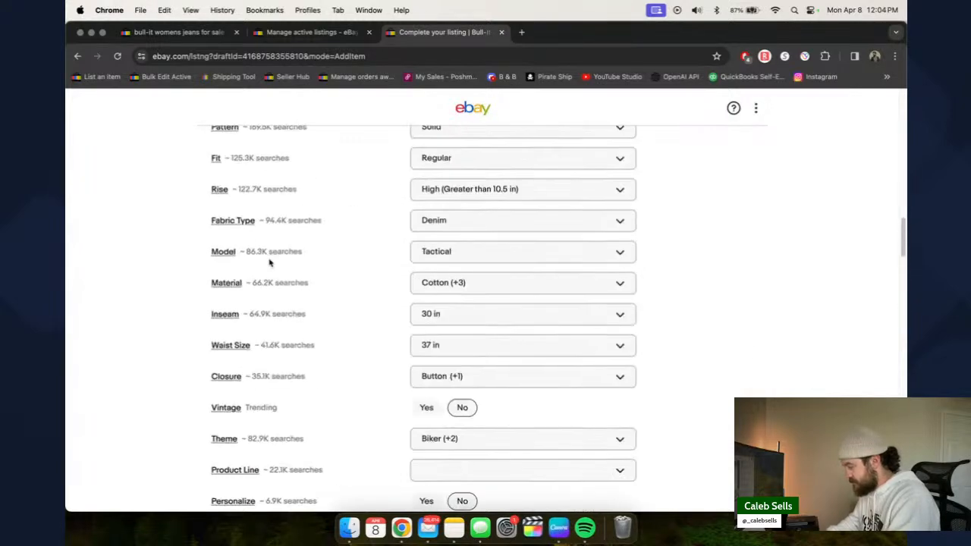
{"action": "double_click", "coordinate": [268, 382]}
{"action": "key", "text": "super+v"}
{"action": "left_click", "coordinate": [162, 402]}
- Review the sold Bull-it women's jeans listings for comparable sale prices and shipping charges
{"action": "scroll", "coordinate": [194, 435], "scroll_direction": "down", "scroll_amount": 12}
{"action": "scroll", "coordinate": [194, 435], "scroll_direction": "down", "scroll_amount": 15}
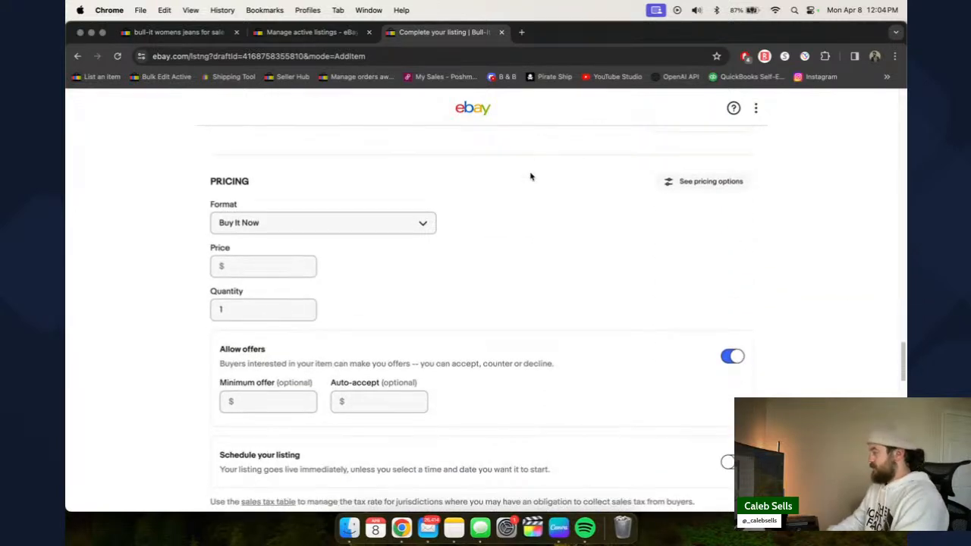
{"action": "left_click", "coordinate": [197, 32]}
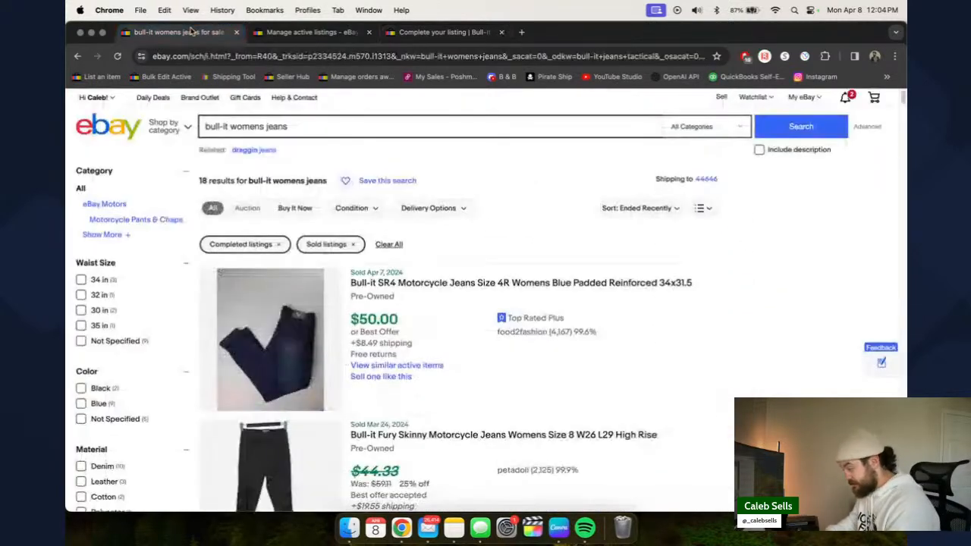
{"action": "scroll", "coordinate": [431, 338], "scroll_direction": "down", "scroll_amount": 2}
{"action": "scroll", "coordinate": [468, 320], "scroll_direction": "down", "scroll_amount": 3}
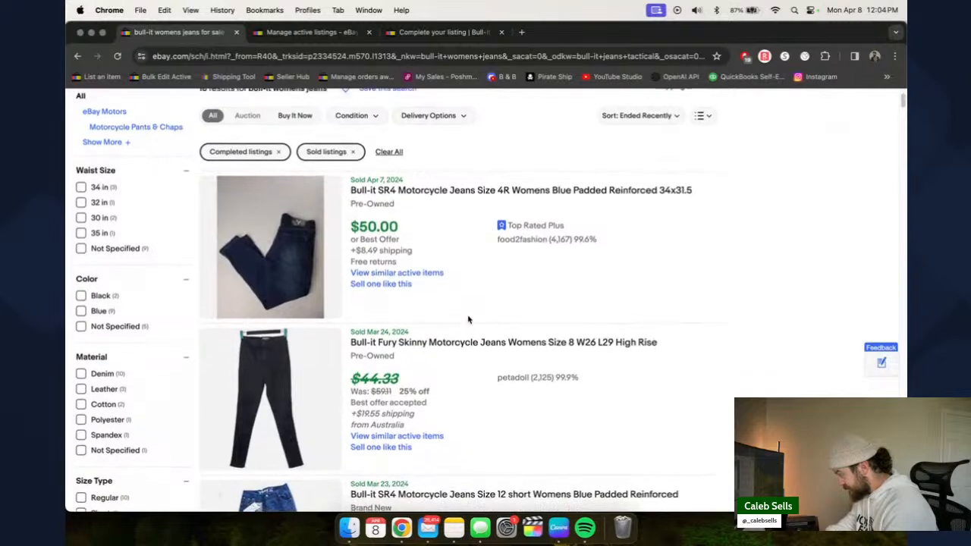
{"action": "scroll", "coordinate": [468, 319], "scroll_direction": "down", "scroll_amount": 5}
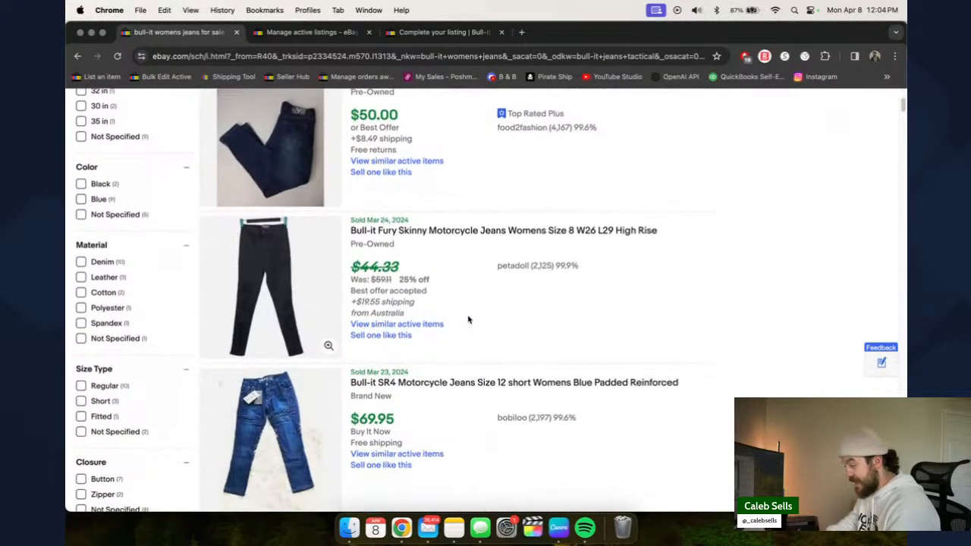
{"action": "scroll", "coordinate": [471, 318], "scroll_direction": "down", "scroll_amount": 4}
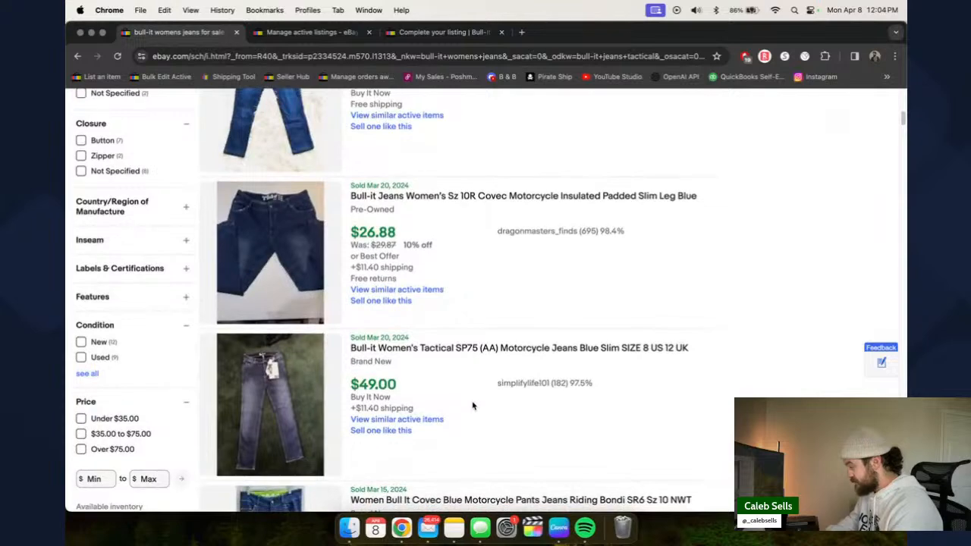
{"action": "scroll", "coordinate": [472, 402], "scroll_direction": "down", "scroll_amount": 2}
{"action": "scroll", "coordinate": [473, 409], "scroll_direction": "down", "scroll_amount": 3}
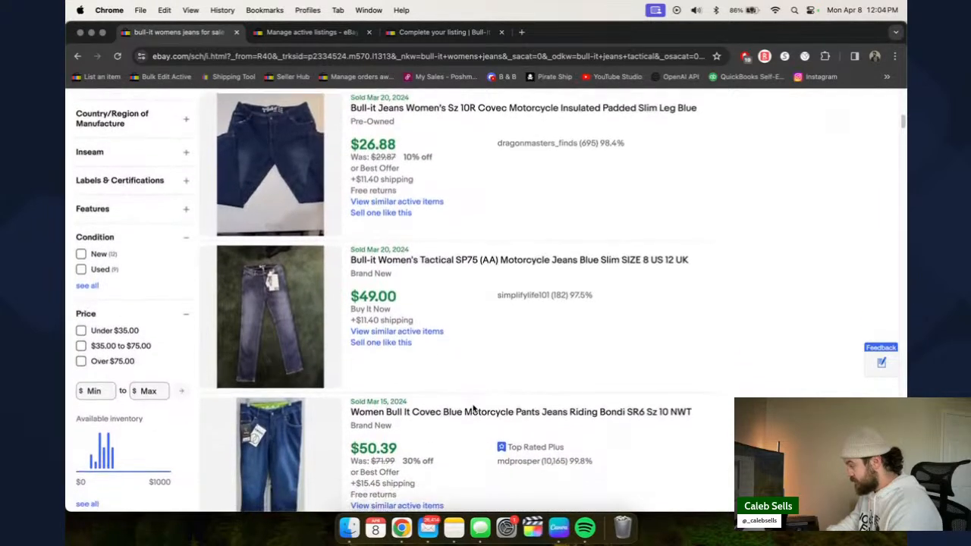
{"action": "scroll", "coordinate": [473, 409], "scroll_direction": "down", "scroll_amount": 3}
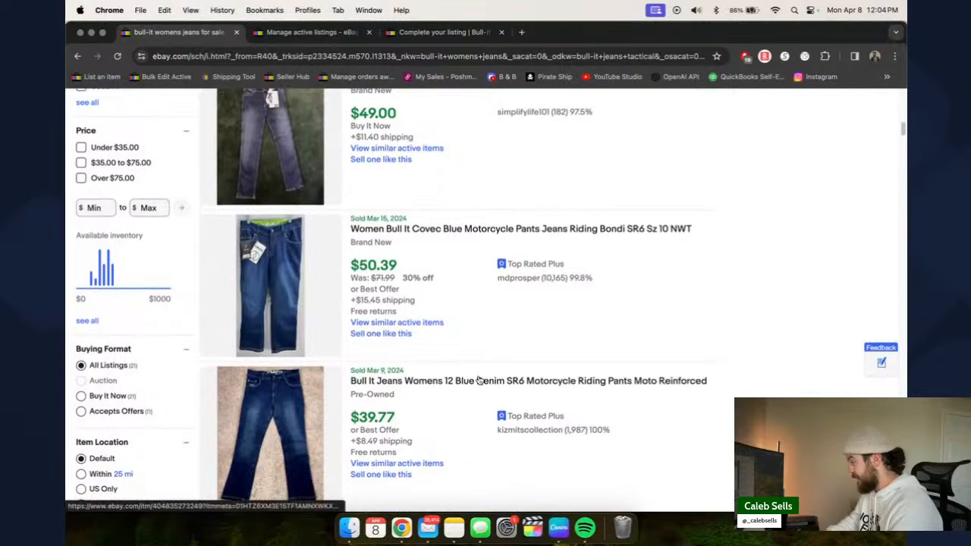
{"action": "scroll", "coordinate": [478, 379], "scroll_direction": "down", "scroll_amount": 1}
{"action": "scroll", "coordinate": [479, 380], "scroll_direction": "up", "scroll_amount": 3}
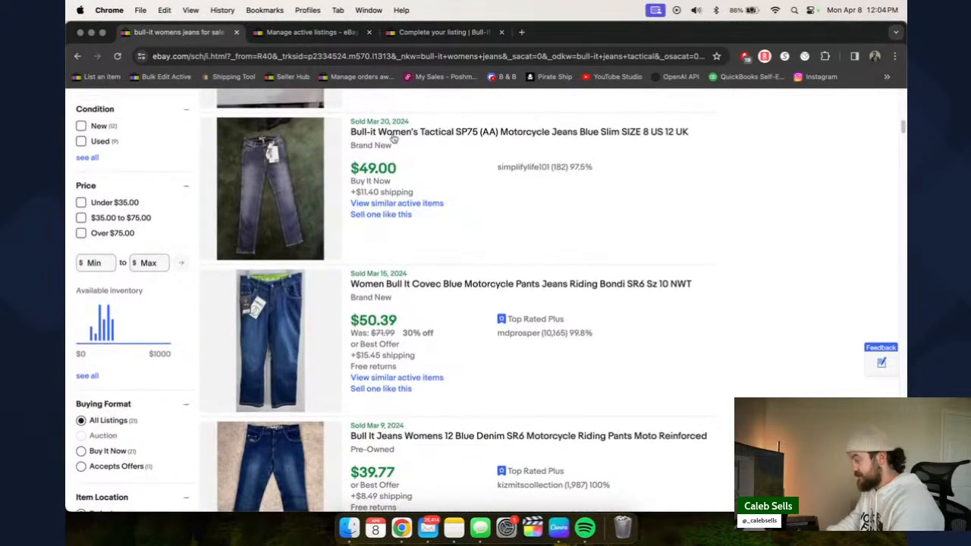
- Set the draft listing's price to $39.95 and its shipping policy to FLAT $9.95
{"action": "left_click", "coordinate": [419, 35]}
{"action": "left_click", "coordinate": [263, 267]}
{"action": "type", "text": "39.95"}
{"action": "scroll", "coordinate": [394, 276], "scroll_direction": "down", "scroll_amount": 5}
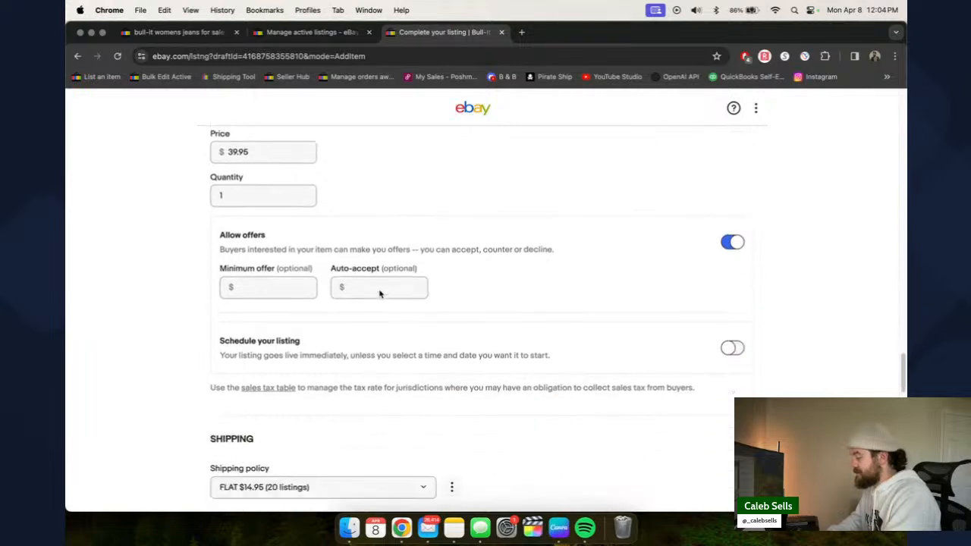
{"action": "left_click", "coordinate": [293, 326]}
{"action": "left_click", "coordinate": [278, 369]}
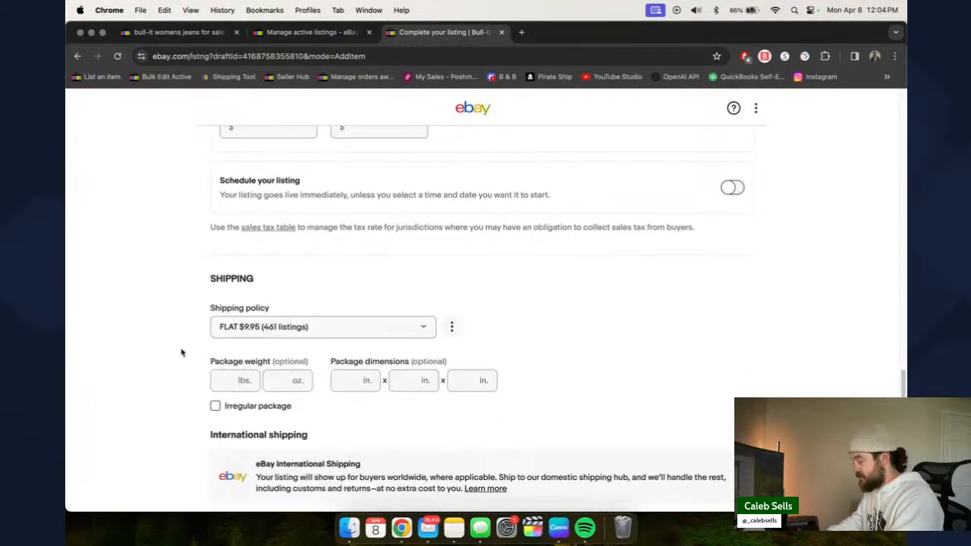
- List the finished jeans listing for sale
{"action": "scroll", "coordinate": [182, 353], "scroll_direction": "down", "scroll_amount": 10}
{"action": "scroll", "coordinate": [408, 361], "scroll_direction": "down", "scroll_amount": 2}
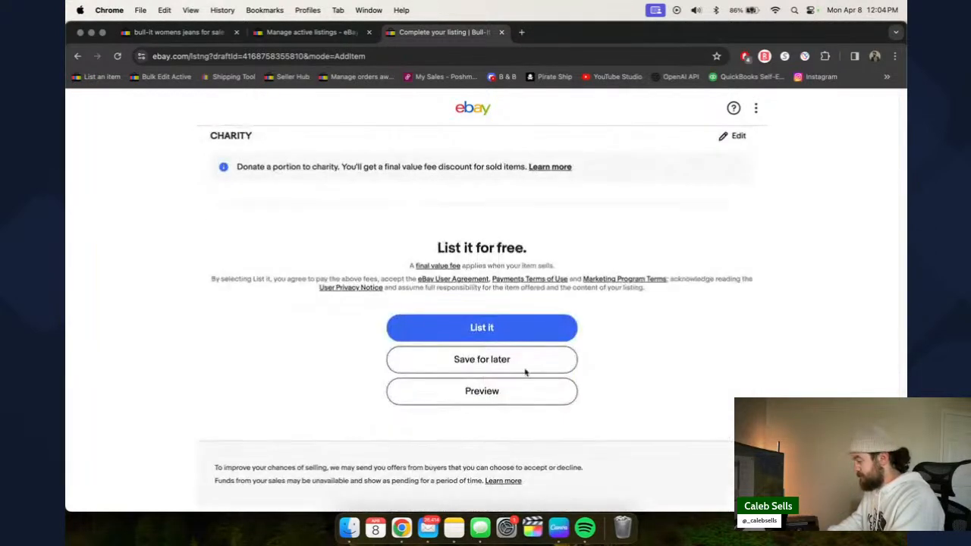
- Save the Bull-It jeans listing as a draft for later
{"action": "left_click", "coordinate": [520, 368]}
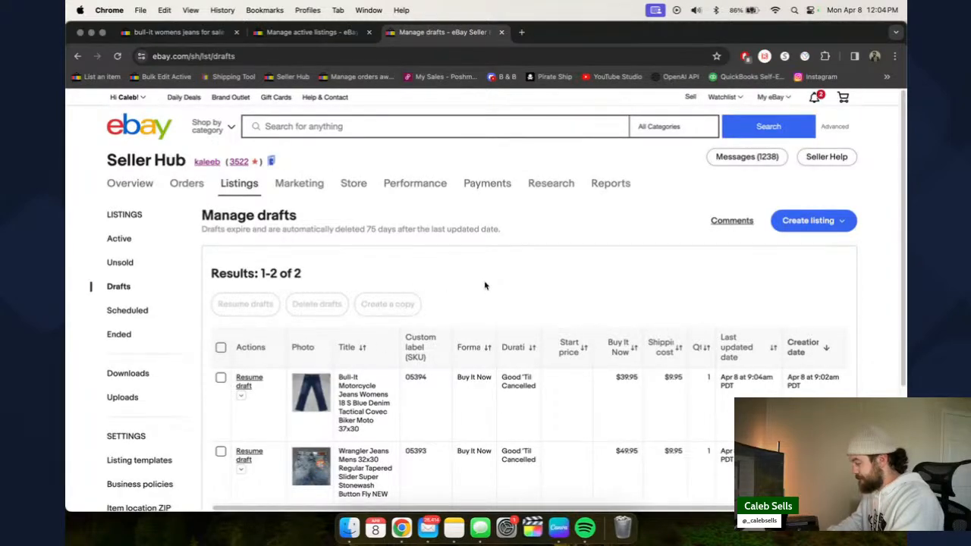
- In the Downloads folder, move the 16 Bull-It jeans photos, including the 5394 label photo, to the trash
{"action": "key", "text": "ctrl+Right"}
{"action": "scroll", "coordinate": [486, 285], "scroll_direction": "up", "scroll_amount": 2}
{"action": "left_click_drag", "start_coordinate": [84, 64], "coordinate": [758, 421]}
{"action": "scroll", "coordinate": [356, 508], "scroll_direction": "down", "scroll_amount": 2}
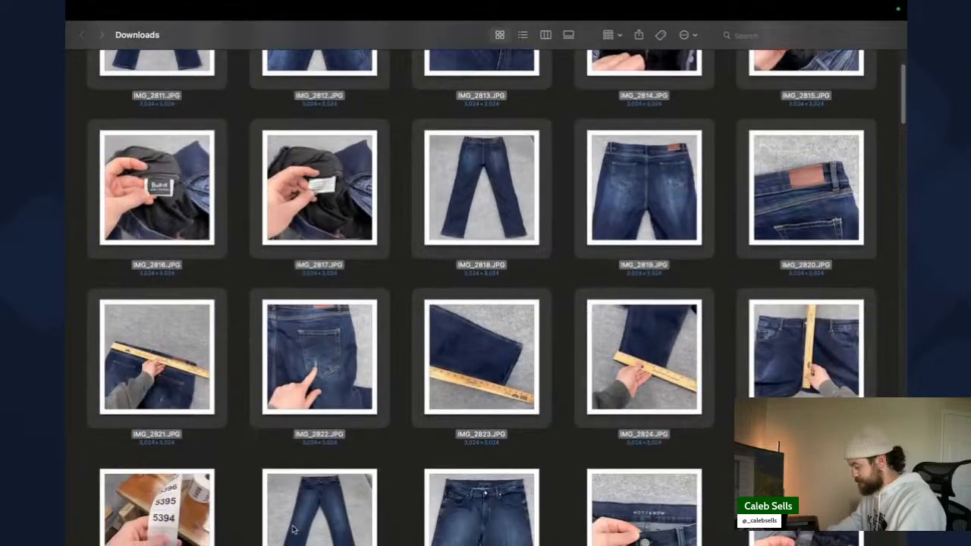
{"action": "left_click", "coordinate": [207, 535], "text": "super"}
{"action": "right_click", "coordinate": [345, 362]}
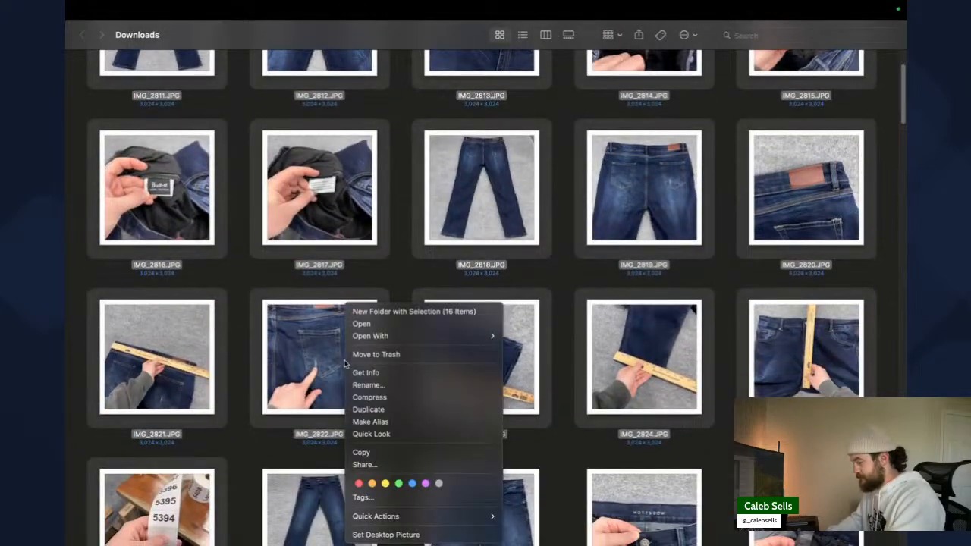
{"action": "left_click", "coordinate": [399, 355]}
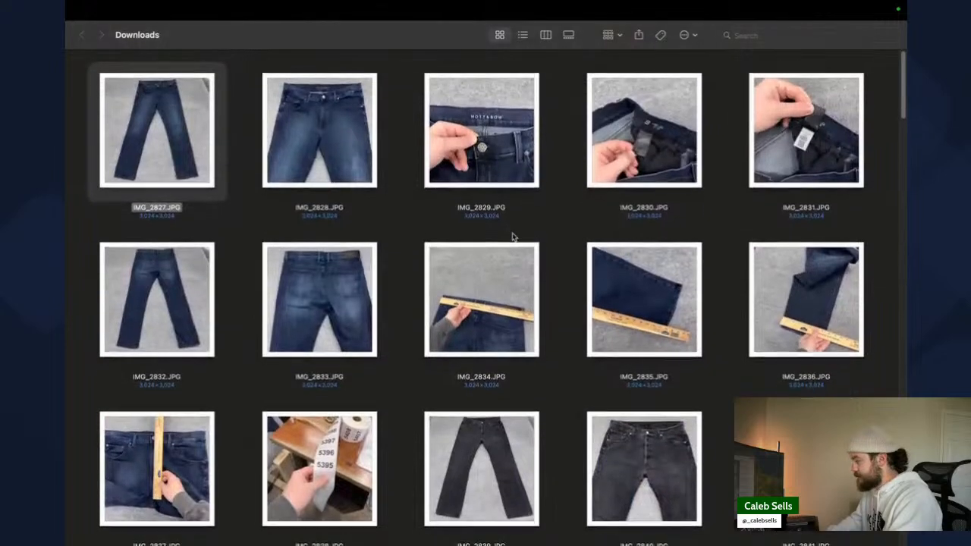
- Preview the waistband photo IMG_2829 and the tag photo IMG_2831 to identify the brand of the next jeans
{"action": "left_click", "coordinate": [488, 149]}
{"action": "key", "text": "space"}
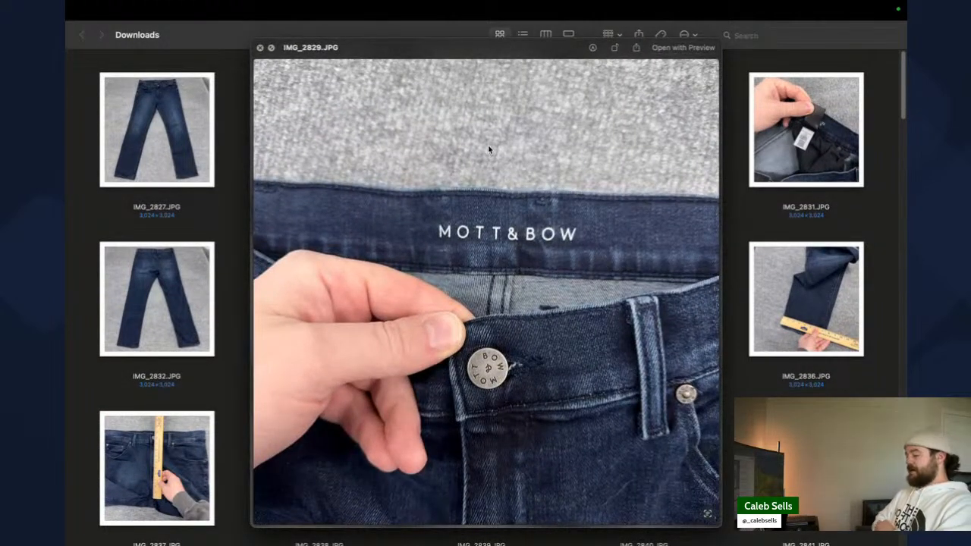
{"action": "key", "text": "space"}
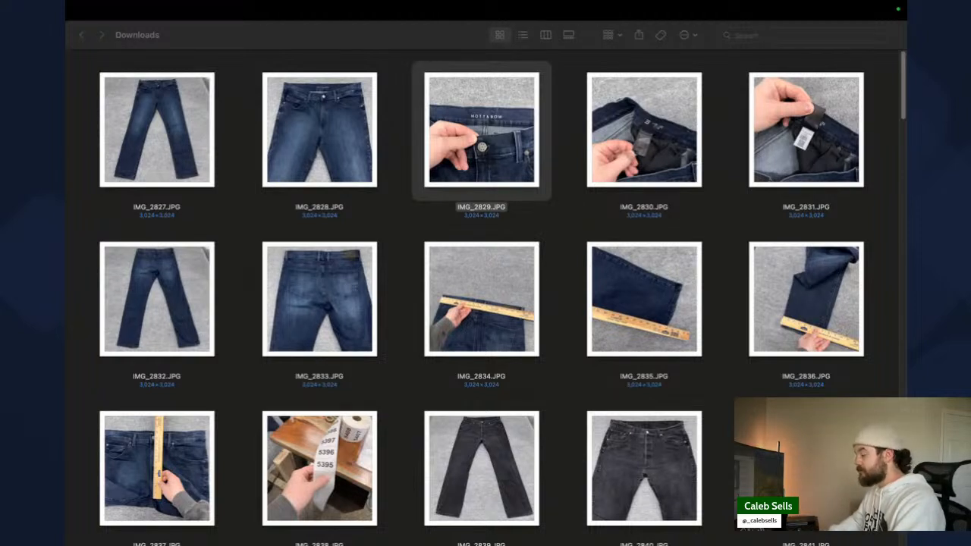
{"action": "left_click", "coordinate": [772, 144]}
{"action": "key", "text": "space"}
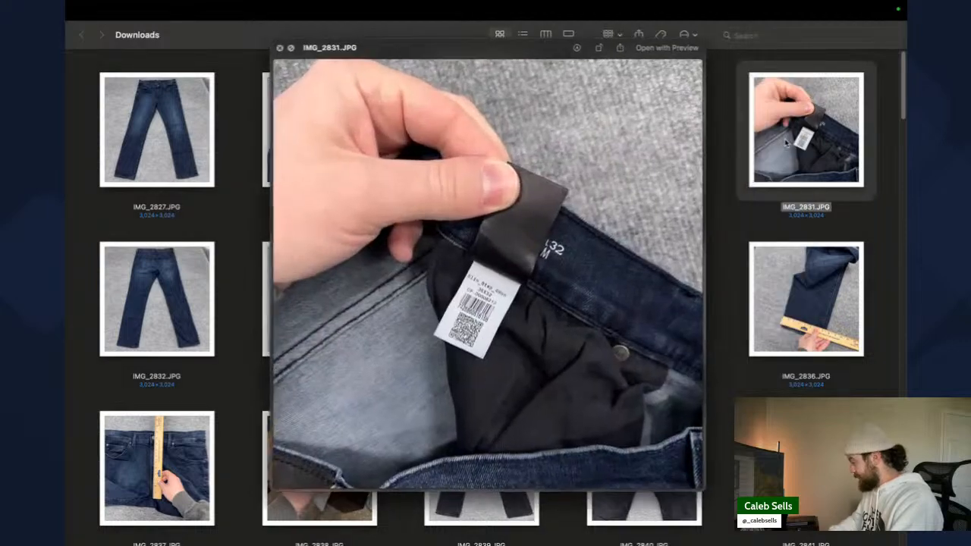
{"action": "key", "text": "space"}
{"action": "left_click", "coordinate": [478, 129]}
{"action": "key", "text": "space"}
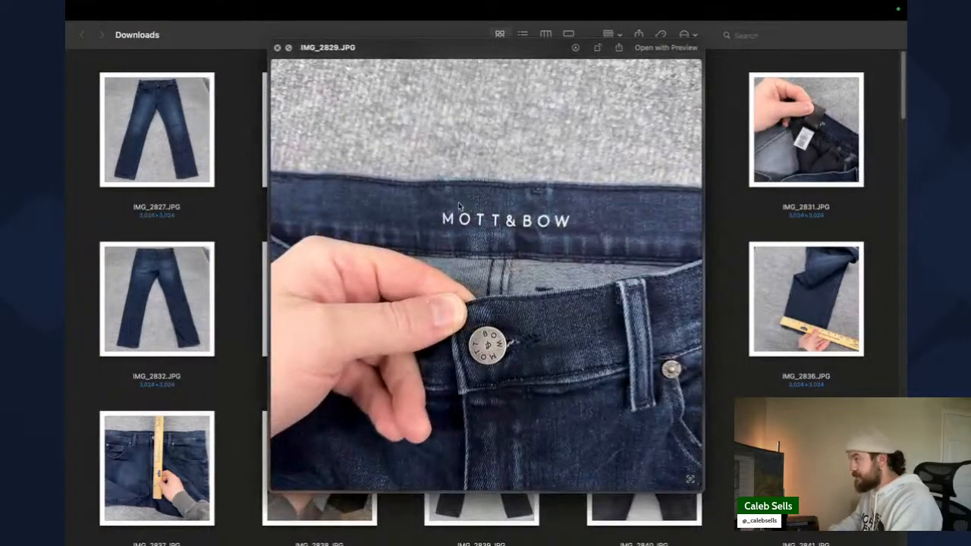
{"action": "key", "text": "space"}
- Preview the tag photos IMG_2830 and IMG_2831 to read the jeans' size and fit
{"action": "left_click", "coordinate": [773, 163]}
{"action": "left_click", "coordinate": [666, 154]}
{"action": "key", "text": "space"}
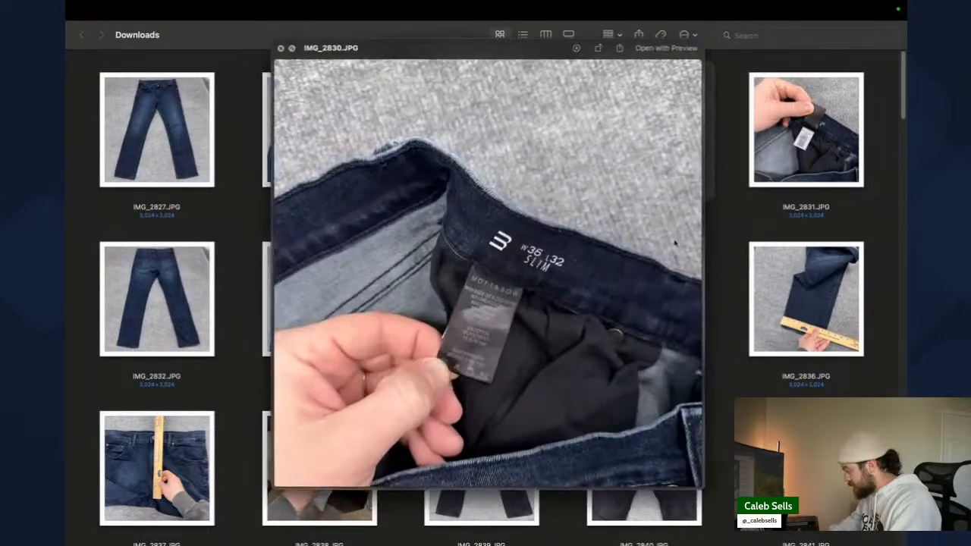
{"action": "key", "text": "space"}
{"action": "key", "text": "Right"}
{"action": "key", "text": "space"}
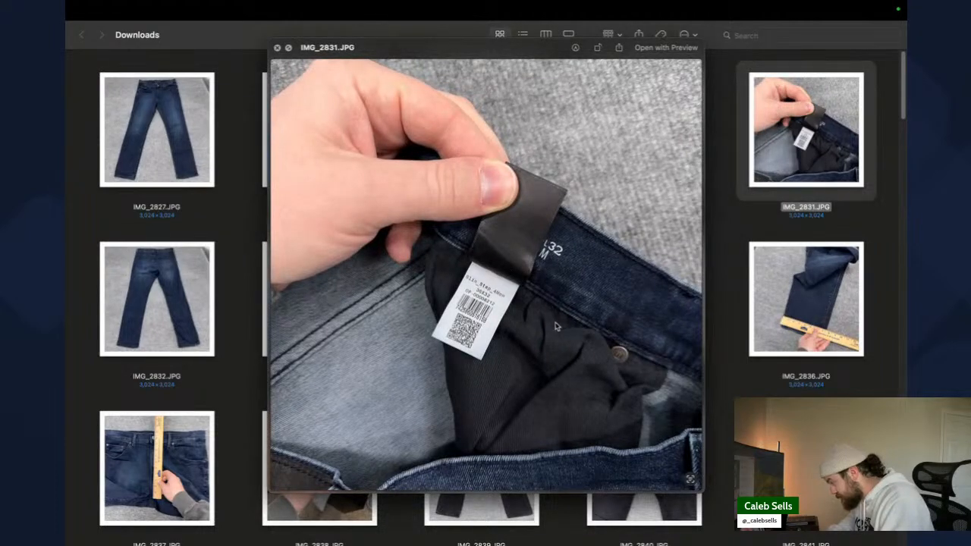
{"action": "key", "text": "space"}
{"action": "left_click", "coordinate": [645, 163]}
{"action": "key", "text": "space"}
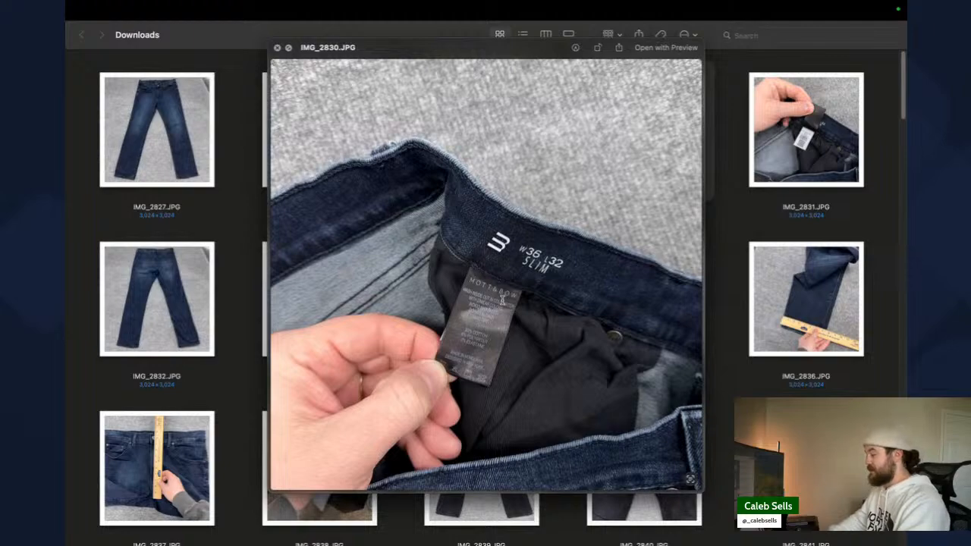
{"action": "key", "text": "space"}
- Switch to Chrome and search the eBay sold listings for "mott bow slim jeans 36x32"
{"action": "key", "text": "super+Tab"}
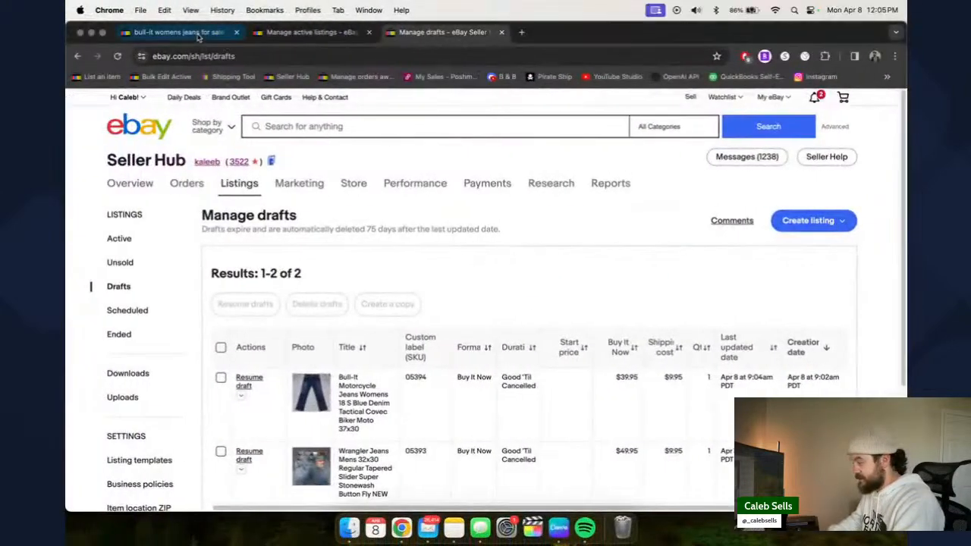
{"action": "key", "text": "super+1"}
{"action": "scroll", "coordinate": [317, 144], "scroll_direction": "up", "scroll_amount": 10}
{"action": "triple_click", "coordinate": [316, 127]}
{"action": "type", "text": "mott bow slim jeans 36x32"}
{"action": "key", "text": "Return"}
- Check the size tag and the waist and leg-opening measurement photos in Downloads, and return to the eBay results
{"action": "key", "text": "ctrl+Right"}
{"action": "key", "text": "space"}
{"action": "key", "text": "space"}
{"action": "left_click", "coordinate": [500, 294]}
{"action": "key", "text": "space"}
{"action": "key", "text": "space"}
{"action": "left_click", "coordinate": [656, 307]}
{"action": "key", "text": "space"}
{"action": "key", "text": "space"}
{"action": "key", "text": "ctrl+Left"}
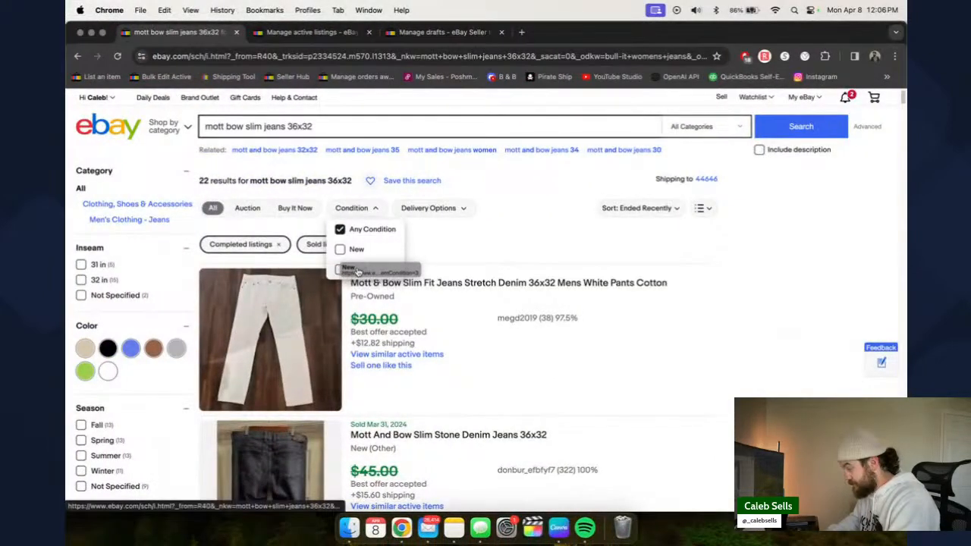
- Filter the sold results to used condition and look over the listings
{"action": "left_click", "coordinate": [362, 271]}
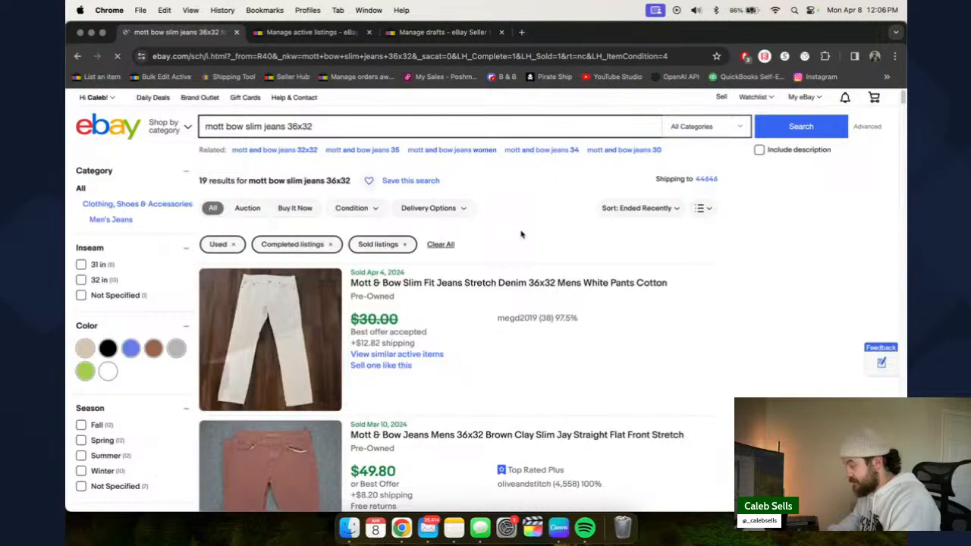
{"action": "scroll", "coordinate": [516, 215], "scroll_direction": "down", "scroll_amount": 1}
{"action": "scroll", "coordinate": [515, 216], "scroll_direction": "down", "scroll_amount": 1}
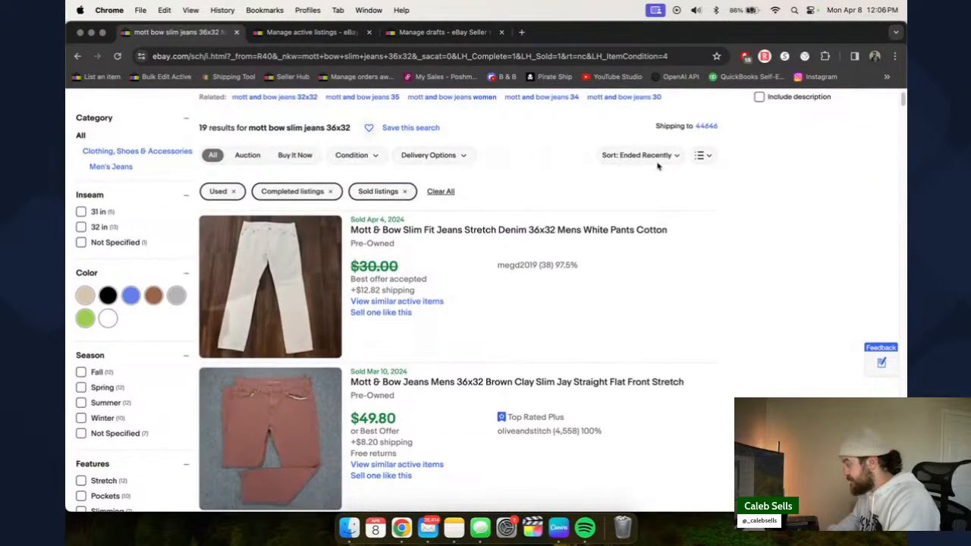
{"action": "scroll", "coordinate": [156, 354], "scroll_direction": "down", "scroll_amount": 5}
- Remove the sold filter and sort the used listings by Price + Shipping: lowest first to compare active prices
{"action": "scroll", "coordinate": [157, 353], "scroll_direction": "up", "scroll_amount": 7}
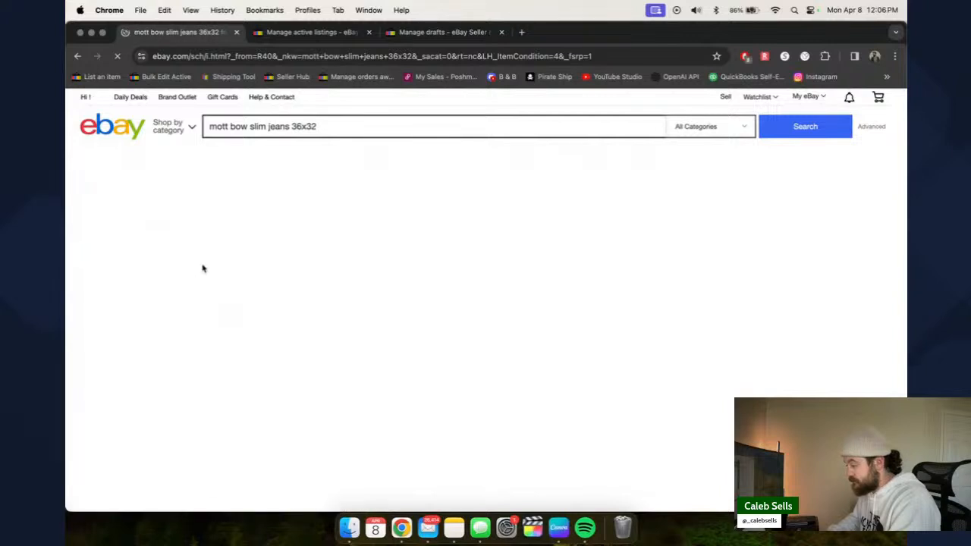
{"action": "left_click", "coordinate": [817, 213]}
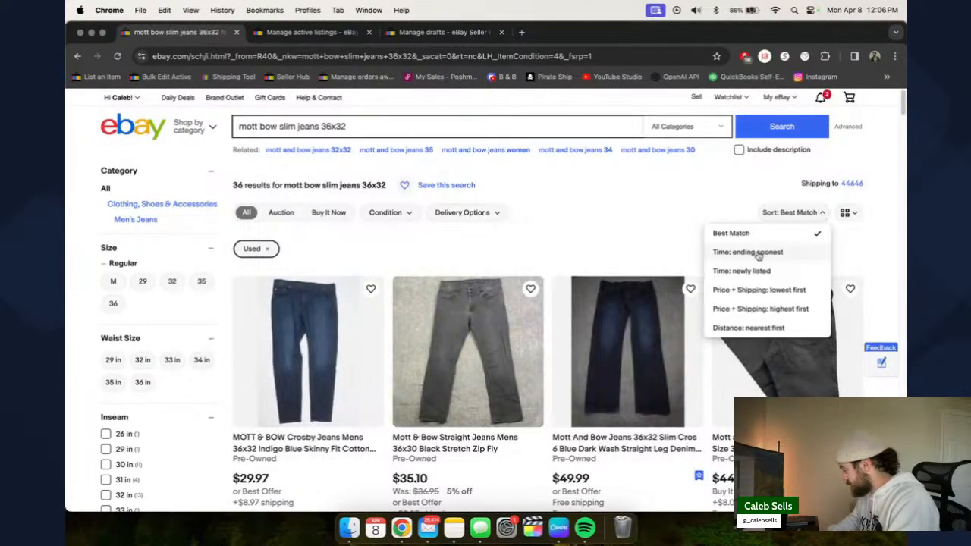
{"action": "left_click", "coordinate": [758, 288]}
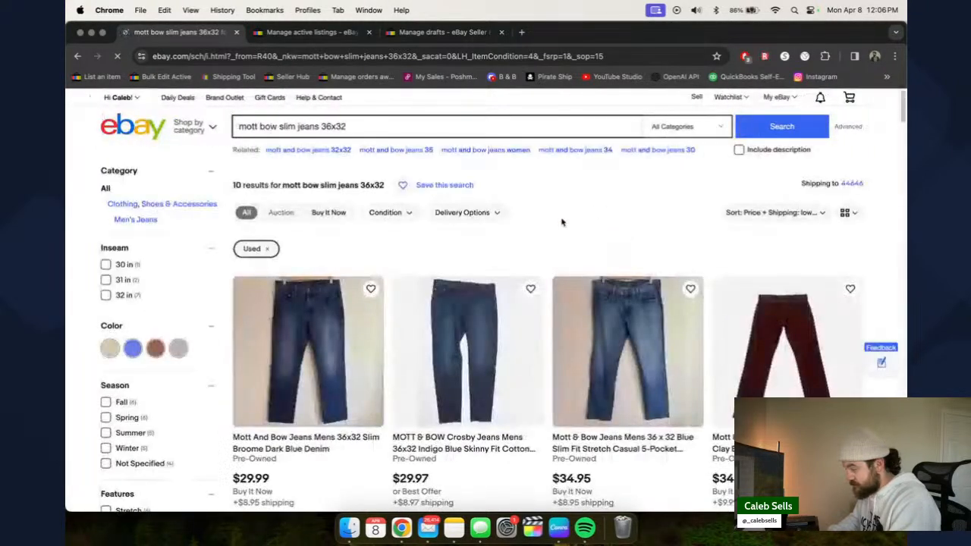
{"action": "scroll", "coordinate": [583, 249], "scroll_direction": "down", "scroll_amount": 1}
{"action": "scroll", "coordinate": [583, 250], "scroll_direction": "up", "scroll_amount": 1}
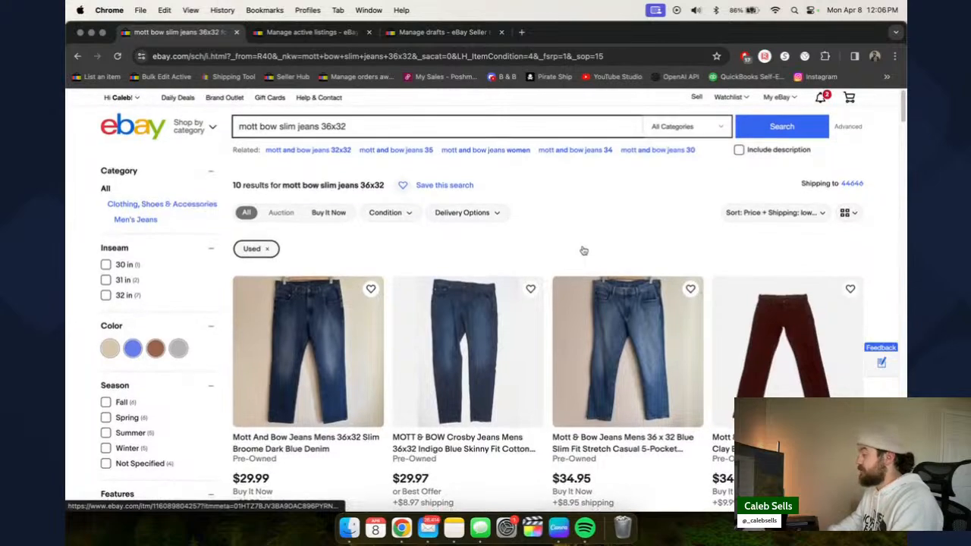
- Sort the used listings by Best Match and restrict the results to sold items
{"action": "left_click", "coordinate": [816, 213]}
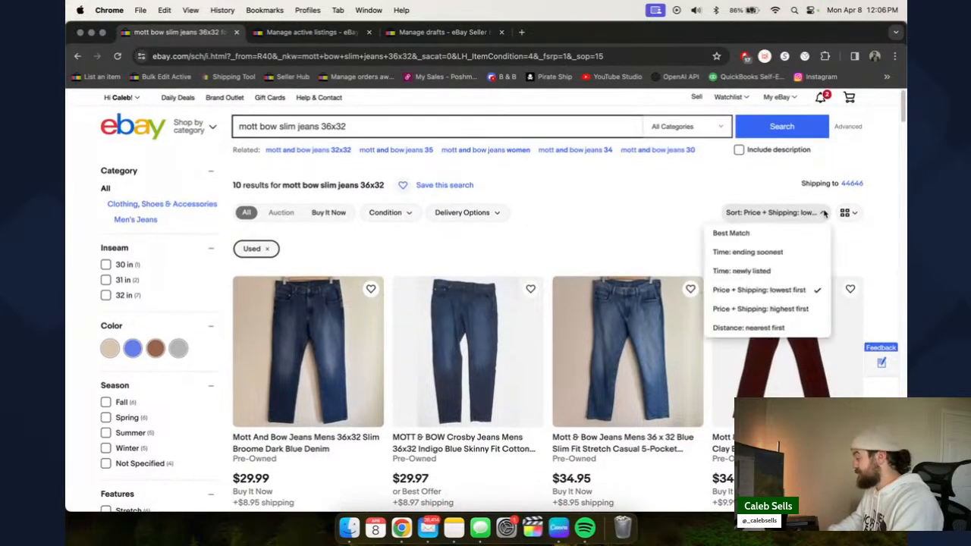
{"action": "left_click", "coordinate": [751, 237]}
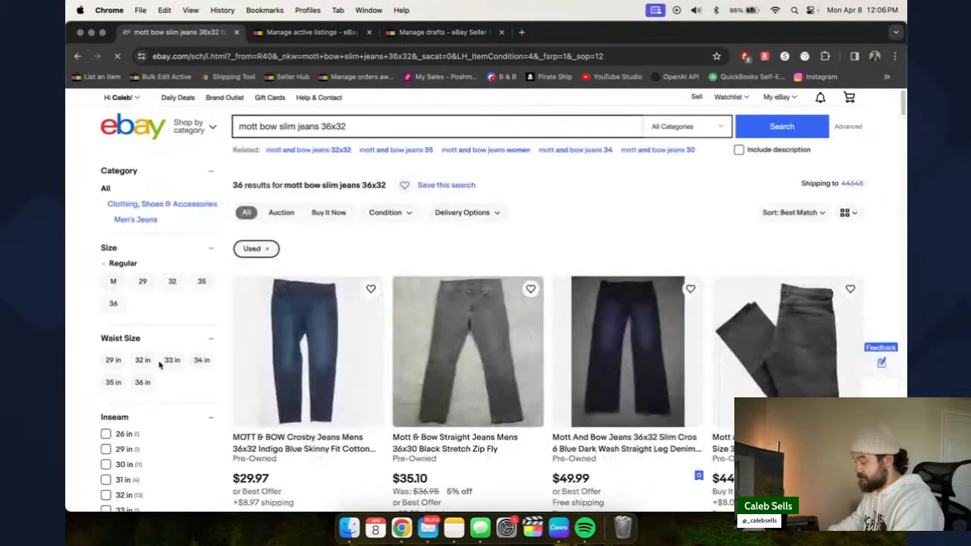
{"action": "scroll", "coordinate": [161, 360], "scroll_direction": "down", "scroll_amount": 10}
{"action": "scroll", "coordinate": [161, 364], "scroll_direction": "down", "scroll_amount": 2}
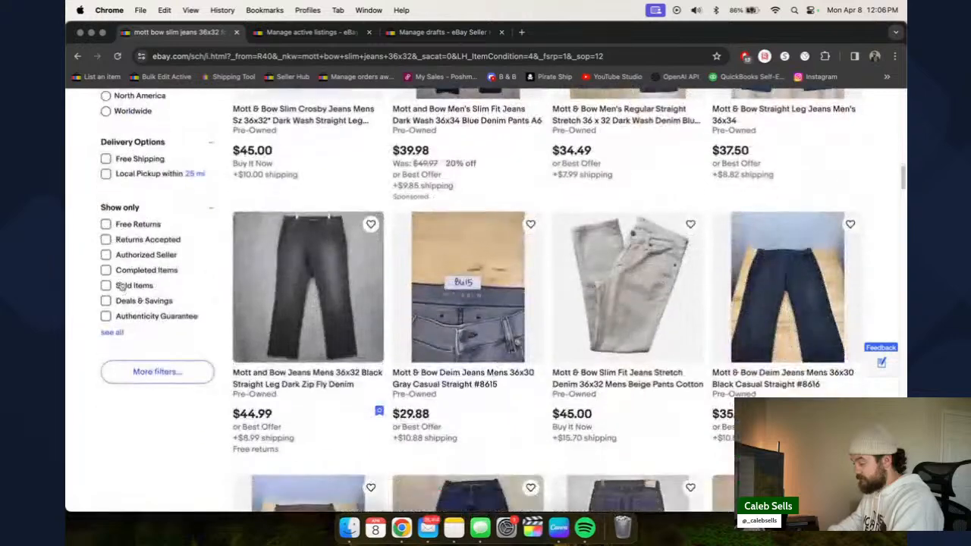
{"action": "left_click", "coordinate": [123, 285]}
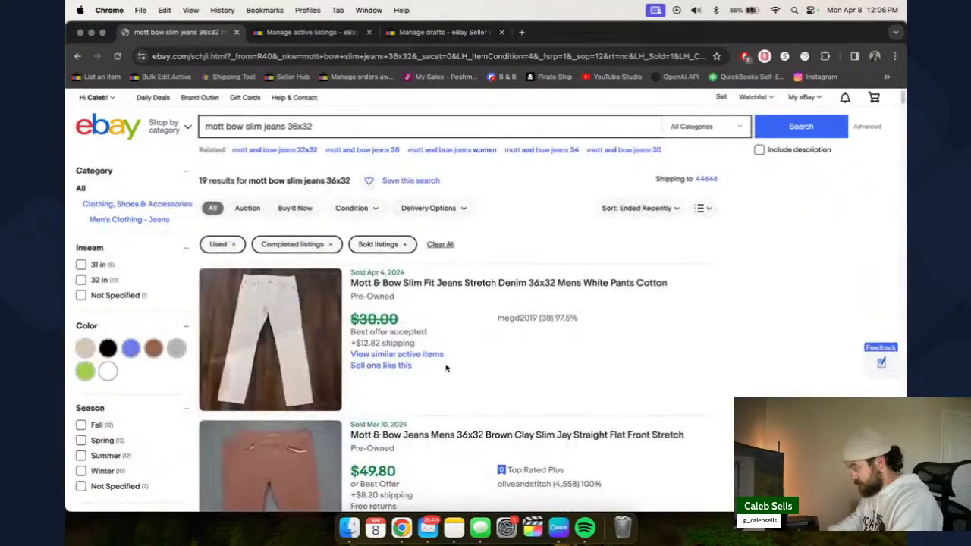
- Review the sale prices of the used Mott & Bow slim 36x32 jeans in the sold listings
{"action": "scroll", "coordinate": [447, 366], "scroll_direction": "down", "scroll_amount": 1}
{"action": "scroll", "coordinate": [493, 350], "scroll_direction": "down", "scroll_amount": 3}
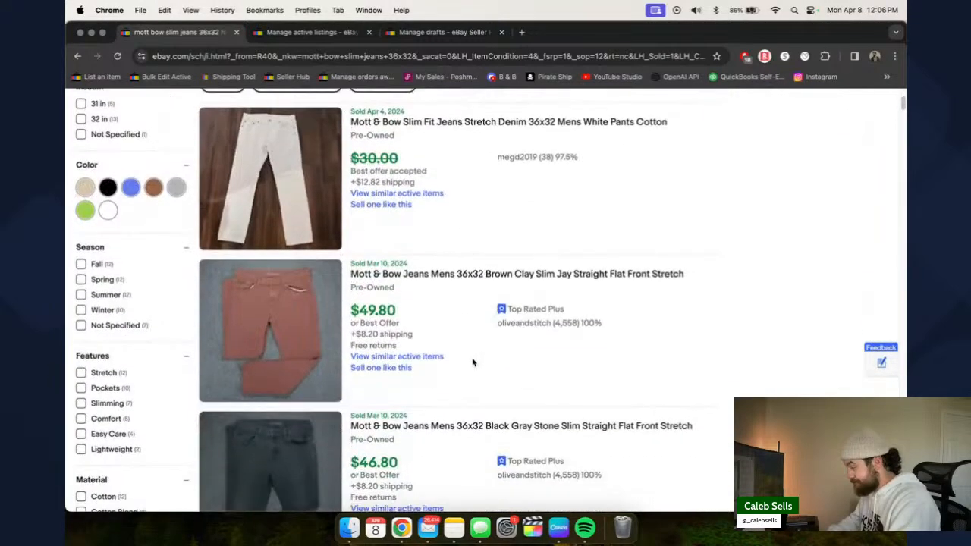
{"action": "scroll", "coordinate": [469, 327], "scroll_direction": "down", "scroll_amount": 1}
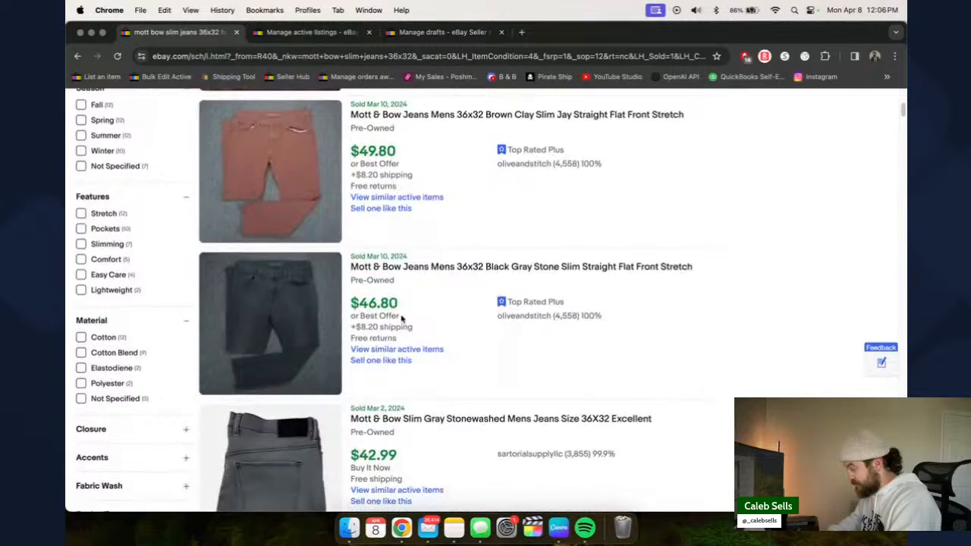
{"action": "scroll", "coordinate": [462, 305], "scroll_direction": "down", "scroll_amount": 3}
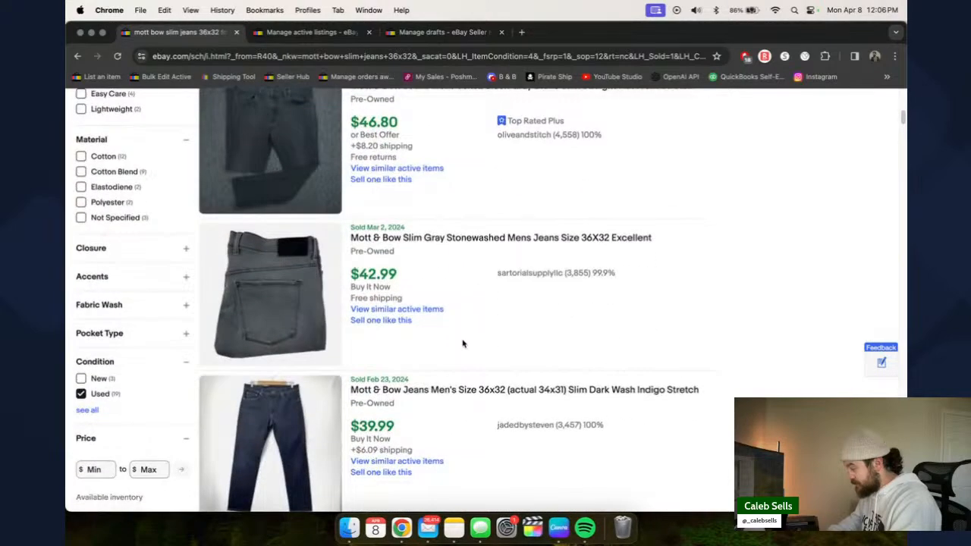
{"action": "scroll", "coordinate": [463, 344], "scroll_direction": "down", "scroll_amount": 4}
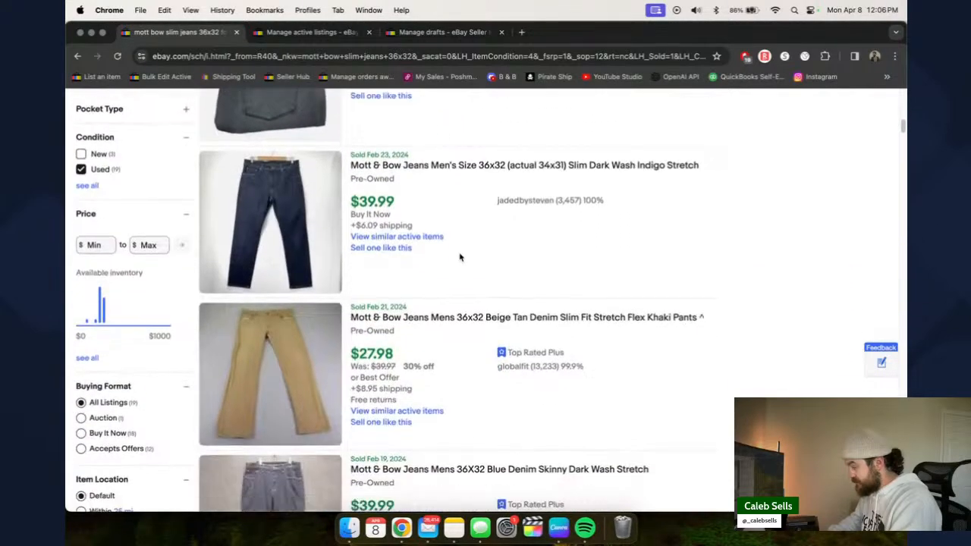
{"action": "scroll", "coordinate": [459, 258], "scroll_direction": "down", "scroll_amount": 10}
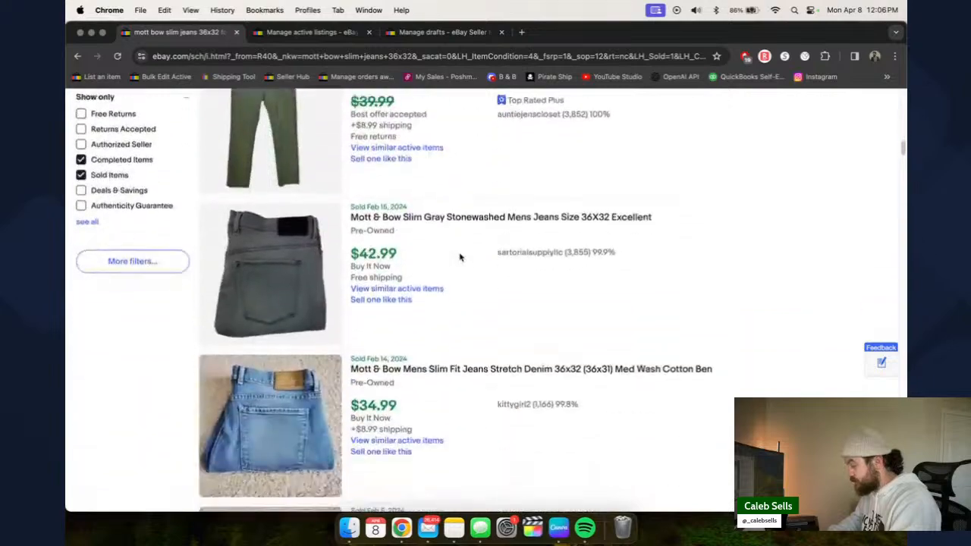
{"action": "scroll", "coordinate": [458, 258], "scroll_direction": "down", "scroll_amount": 2}
{"action": "scroll", "coordinate": [459, 257], "scroll_direction": "up", "scroll_amount": 15}
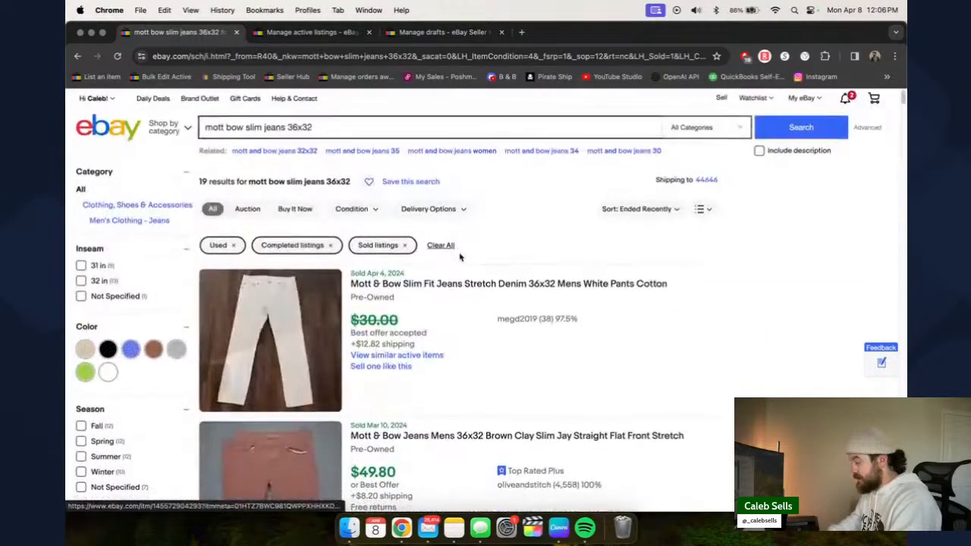
- Start a new eBay listing and enter "Mott & Bow Jeans Mens 36x32 Blue Denim" as the item description
{"action": "left_click", "coordinate": [311, 32]}
{"action": "left_click", "coordinate": [413, 35]}
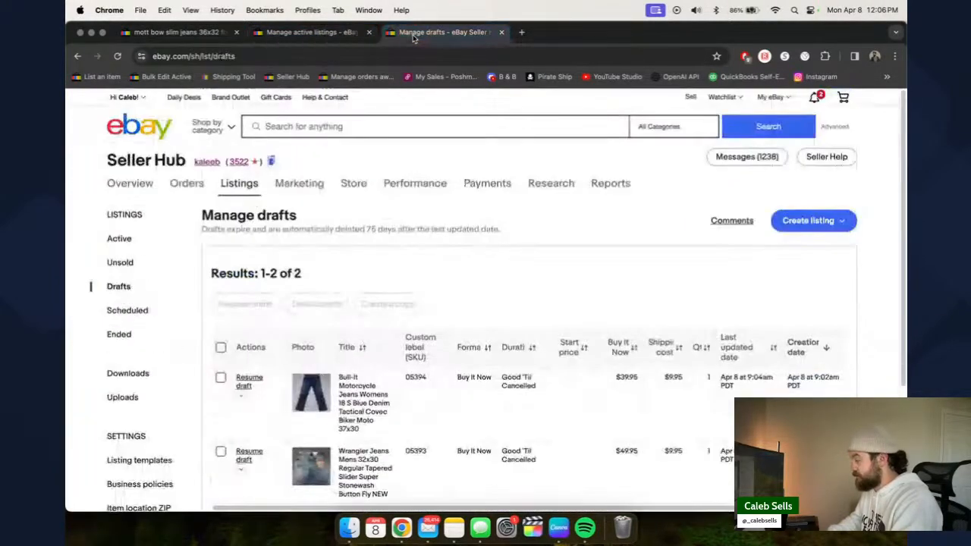
{"action": "left_click", "coordinate": [92, 77]}
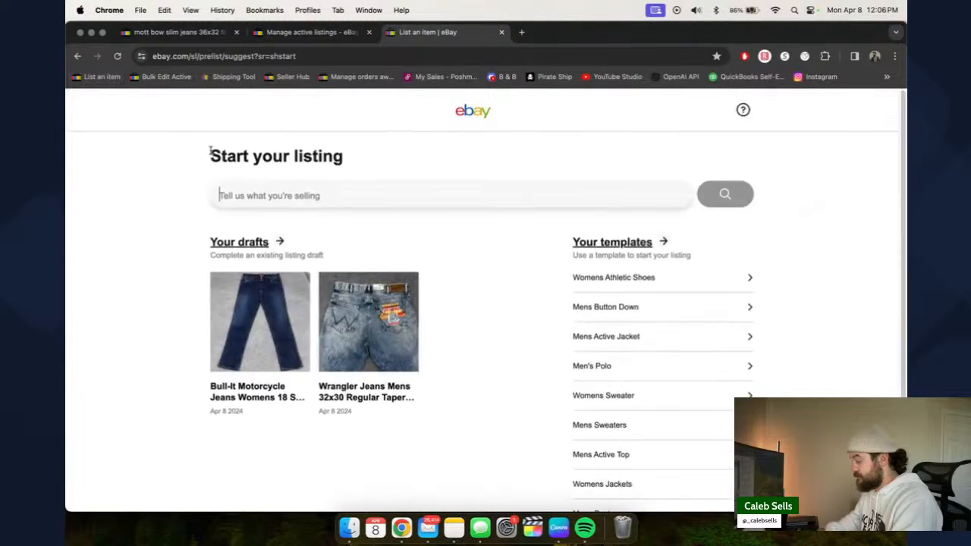
{"action": "type", "text": "Mott"}
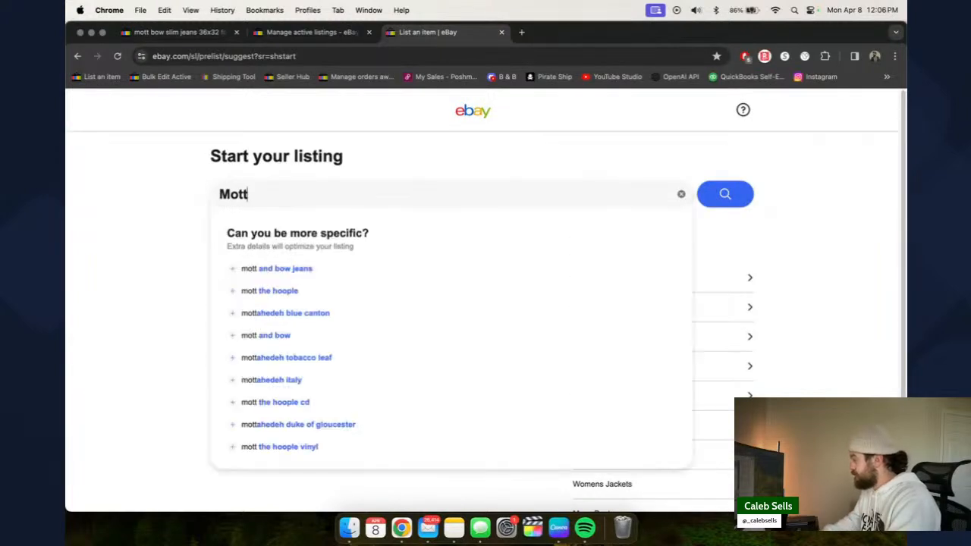
{"action": "type", "text": " & B"}
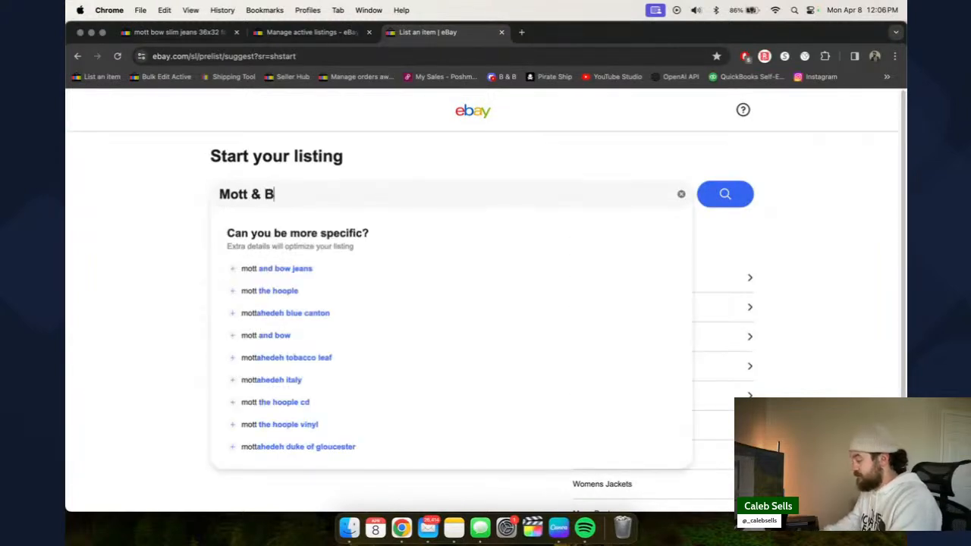
{"action": "type", "text": "ow Jeans Mens "}
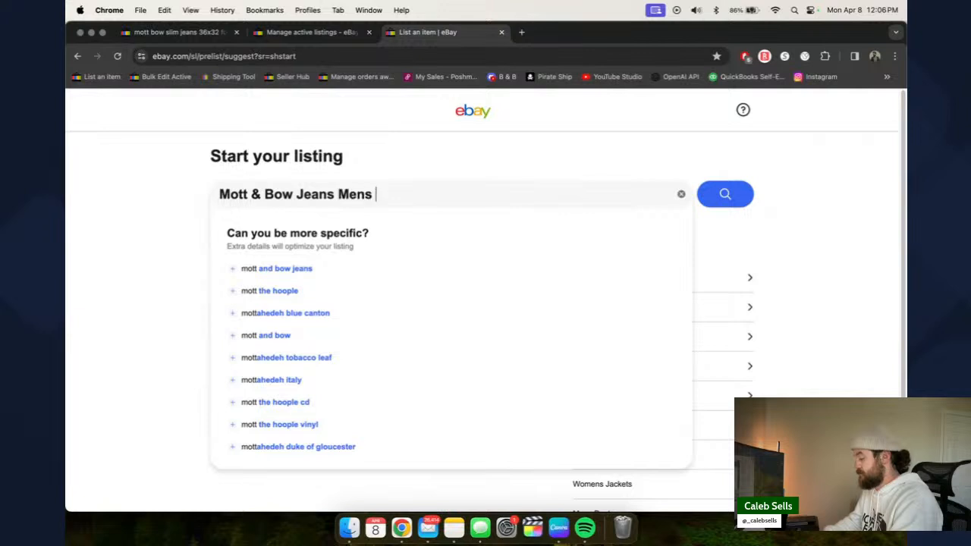
{"action": "type", "text": "36x32 Blue Denim"}
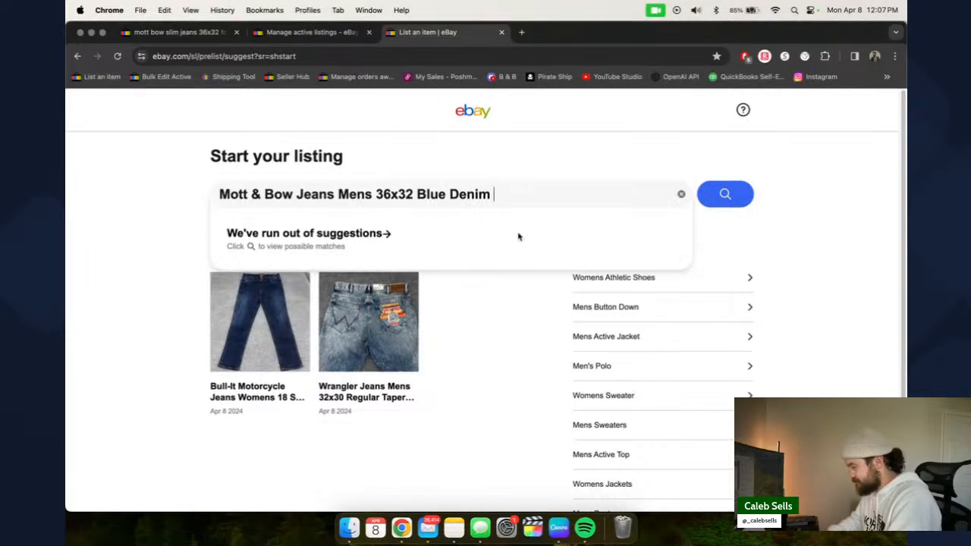
- Switch to the Downloads folder in Finder and preview the Mott & Bow jeans' full front and waistband tag photos to check wash and fit
{"action": "key", "text": "ctrl+Right"}
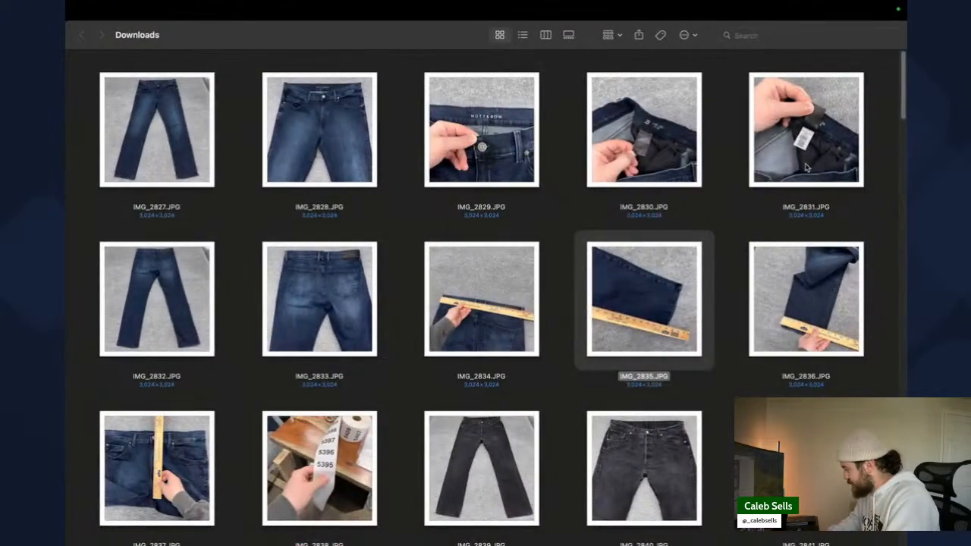
{"action": "left_click", "coordinate": [653, 144]}
{"action": "key", "text": "space"}
{"action": "key", "text": "space"}
{"action": "left_click", "coordinate": [190, 114]}
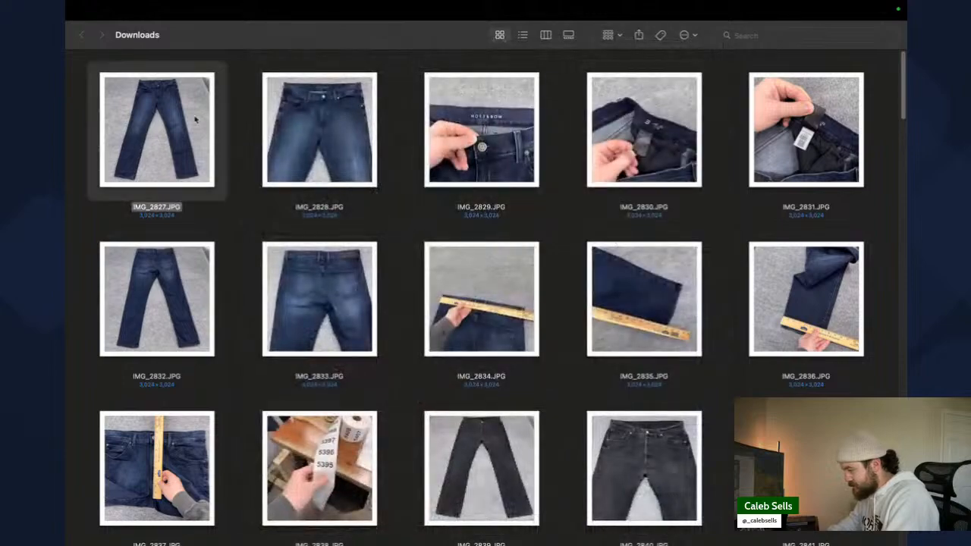
{"action": "key", "text": "space"}
{"action": "key", "text": "space"}
{"action": "left_click", "coordinate": [612, 151]}
{"action": "key", "text": "space"}
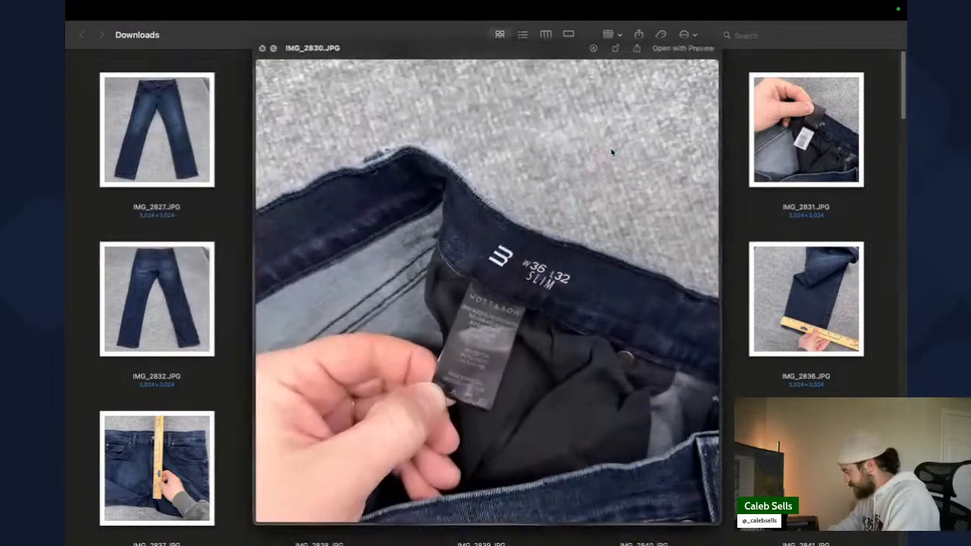
{"action": "key", "text": "space"}
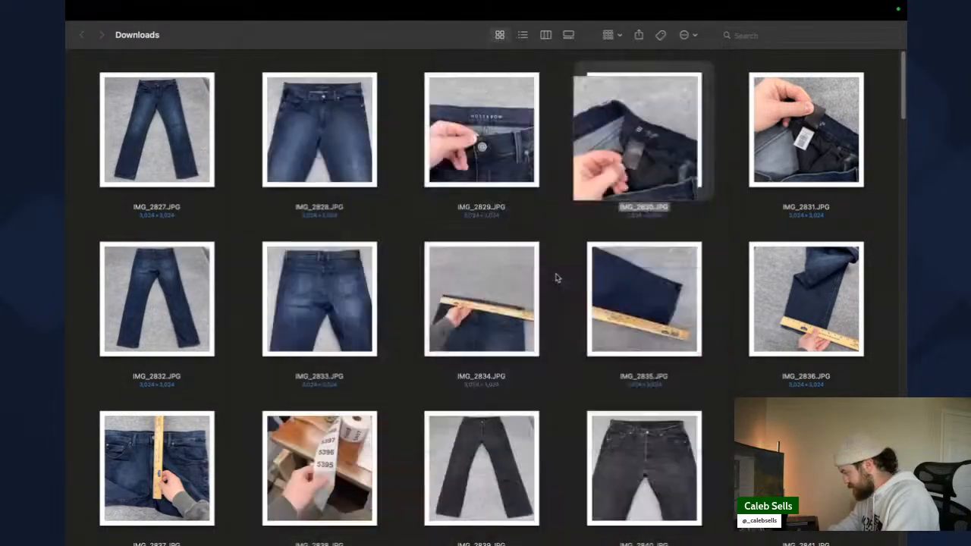
- Back in Chrome, change the description to "Mott & Bow Jeans Mens 36x32 Blue Slim Fit Denim Dark Wash Stretch" and search for matches
{"action": "key", "text": "super+Tab"}
{"action": "type", "text": "Dark Wash Sl"}
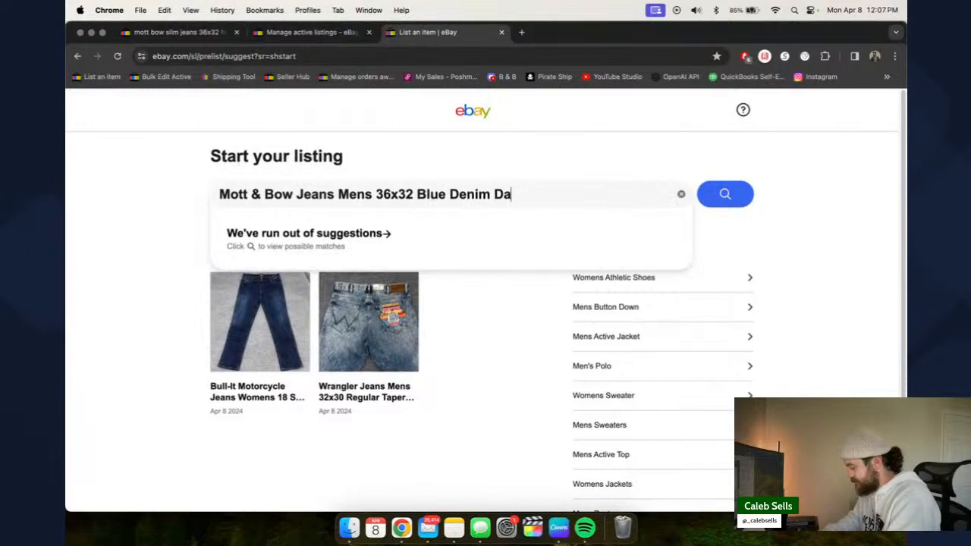
{"action": "key", "text": "BackSpace"}
{"action": "key", "text": "BackSpace"}
{"action": "type", "text": "Stretch"}
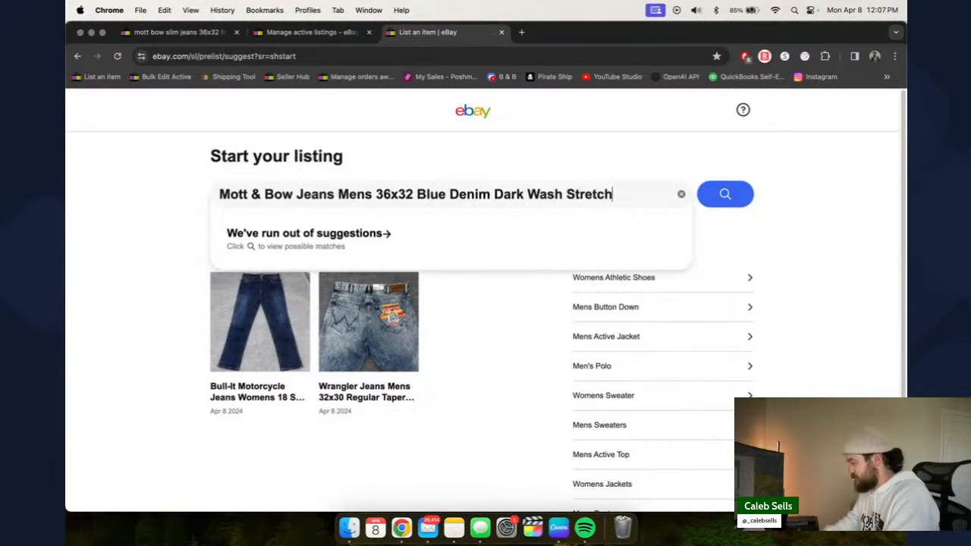
{"action": "type", "text": "Slim Flt"}
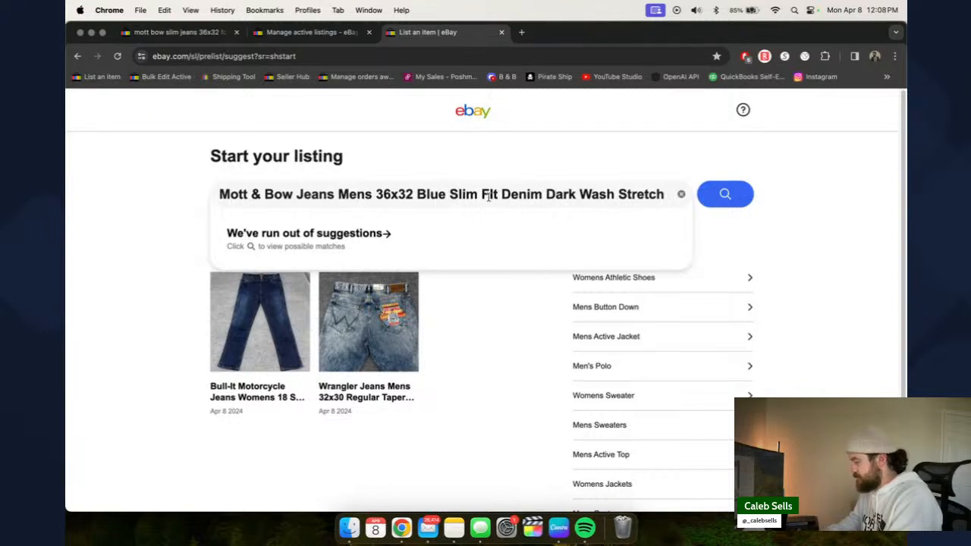
{"action": "key", "text": "BackSpace"}
{"action": "type", "text": "i"}
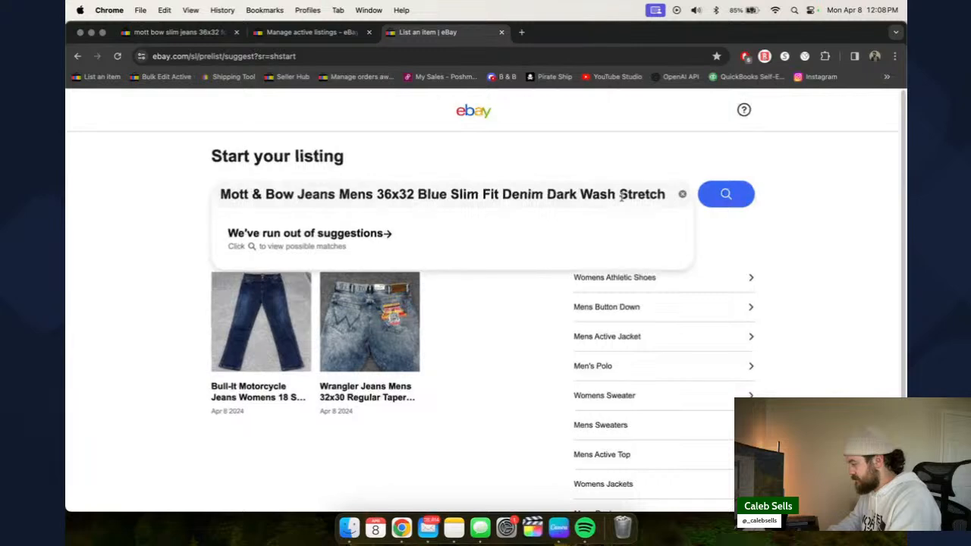
{"action": "left_click", "coordinate": [732, 196]}
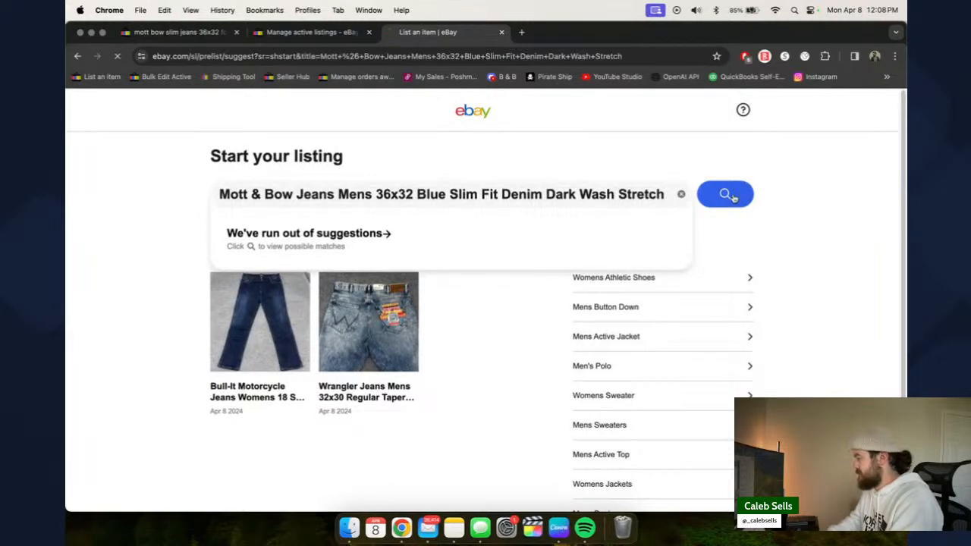
- Switch to the Downloads folder and examine the ruler photos of the jeans' rise, inseam and leg opening
{"action": "key", "text": "ctrl+Right"}
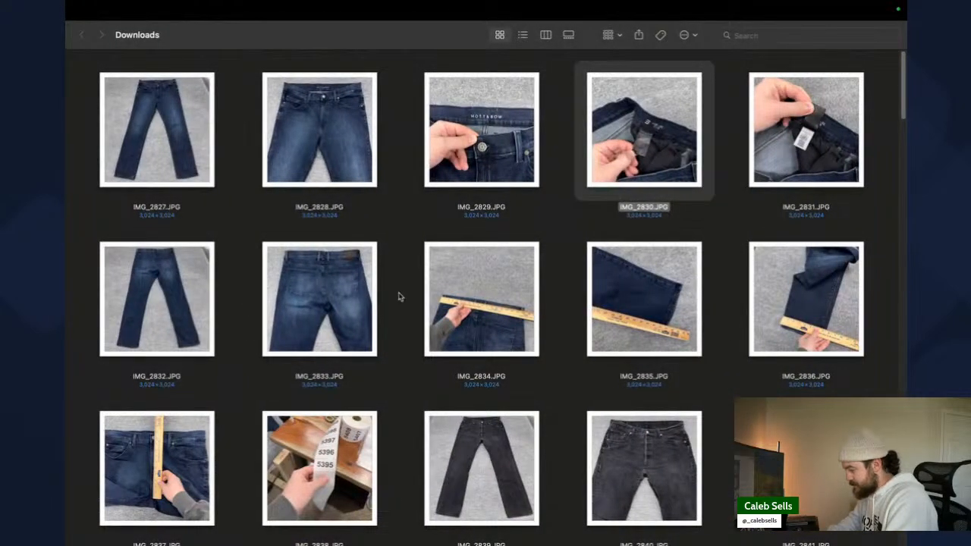
{"action": "left_click", "coordinate": [149, 472]}
{"action": "key", "text": "space"}
{"action": "key", "text": "space"}
{"action": "left_click", "coordinate": [680, 340]}
{"action": "key", "text": "space"}
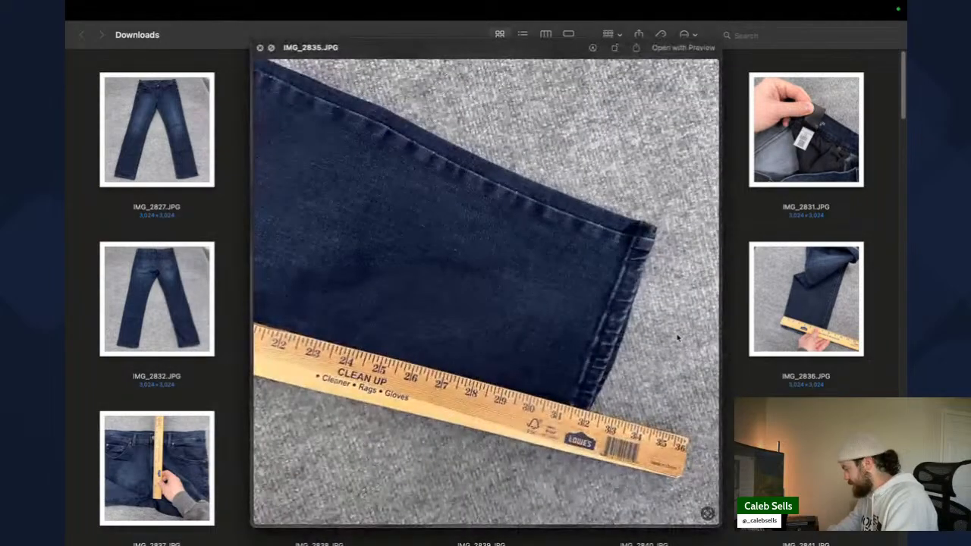
{"action": "key", "text": "space"}
{"action": "left_click", "coordinate": [817, 303]}
{"action": "key", "text": "space"}
{"action": "key", "text": "space"}
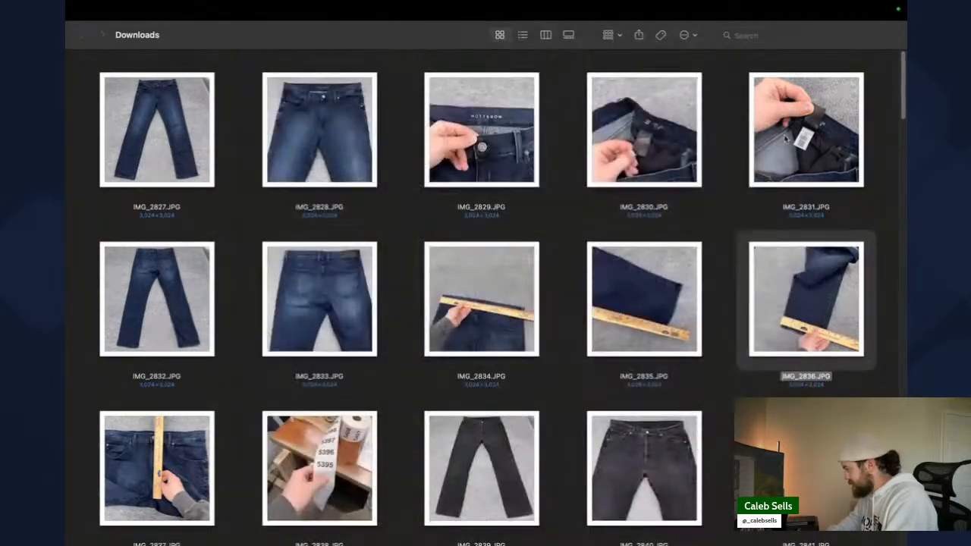
- Examine the photos of the jeans' inner tags for size, fit and fabric details, and return to Chrome
{"action": "key", "text": "Up"}
{"action": "key", "text": "space"}
{"action": "key", "text": "space"}
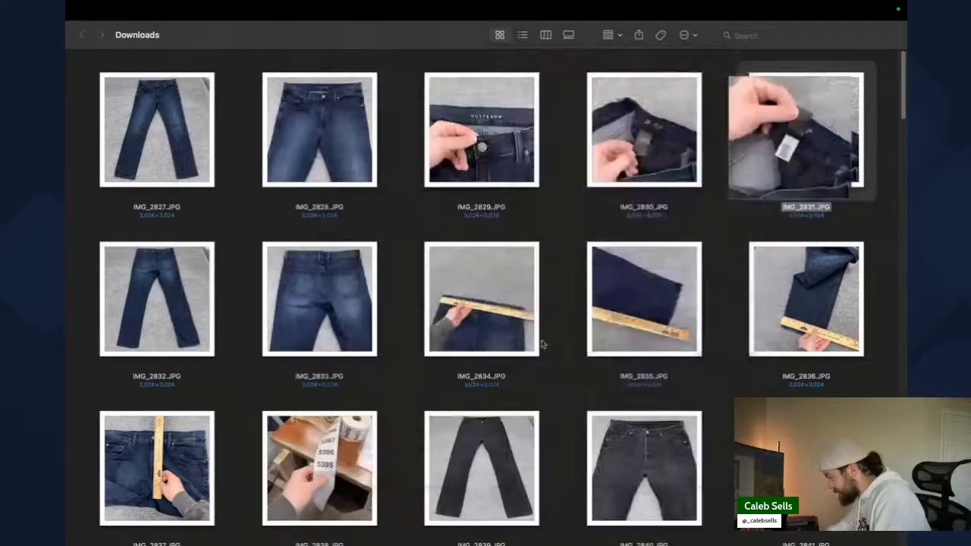
{"action": "left_click", "coordinate": [672, 139]}
{"action": "key", "text": "space"}
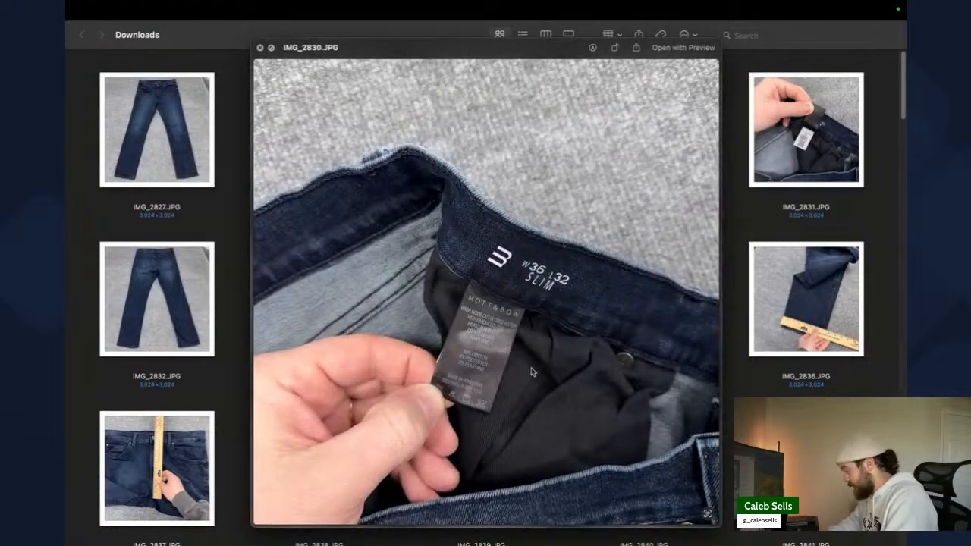
{"action": "key", "text": "space"}
{"action": "key", "text": "super+Tab"}
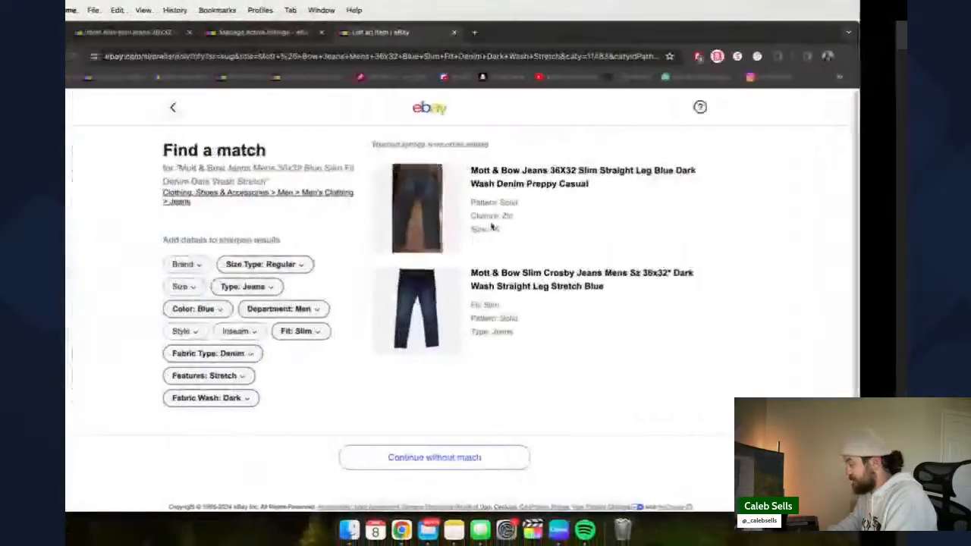
- Set the brand to the custom value "Mott & Bow" in the match details
{"action": "left_click", "coordinate": [237, 267]}
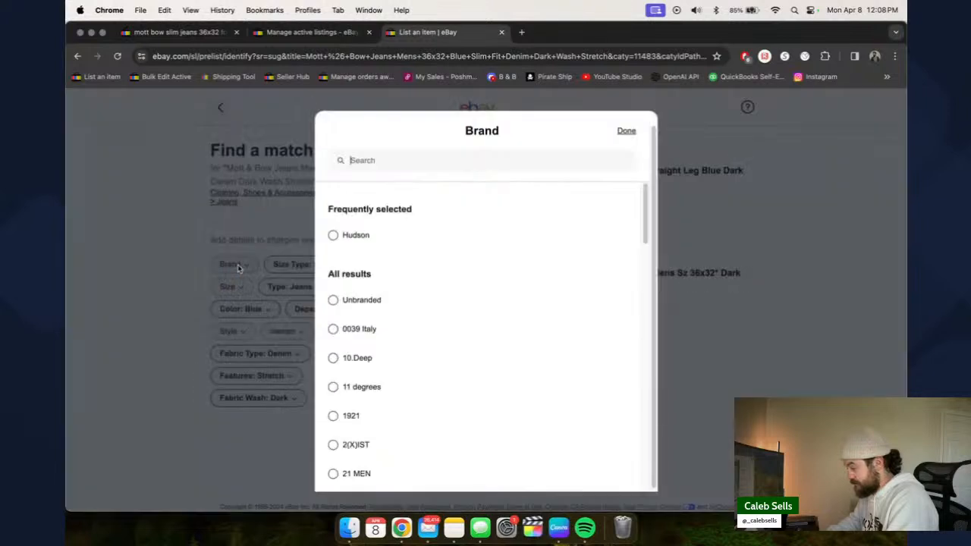
{"action": "type", "text": "mott"}
{"action": "key", "text": "BackSpace"}
{"action": "key", "text": "BackSpace"}
{"action": "key", "text": "BackSpace"}
{"action": "key", "text": "BackSpace"}
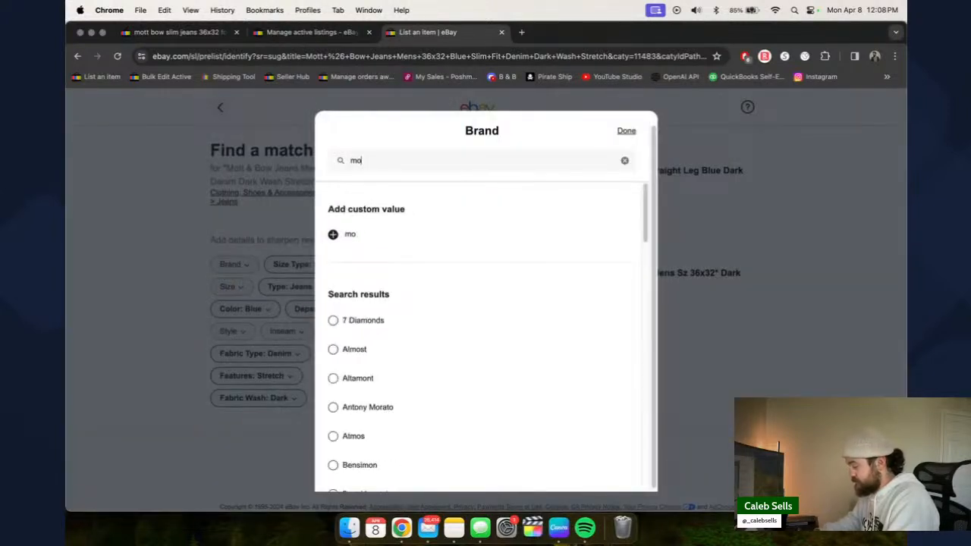
{"action": "type", "text": "Mott & Bow"}
{"action": "left_click", "coordinate": [356, 234]}
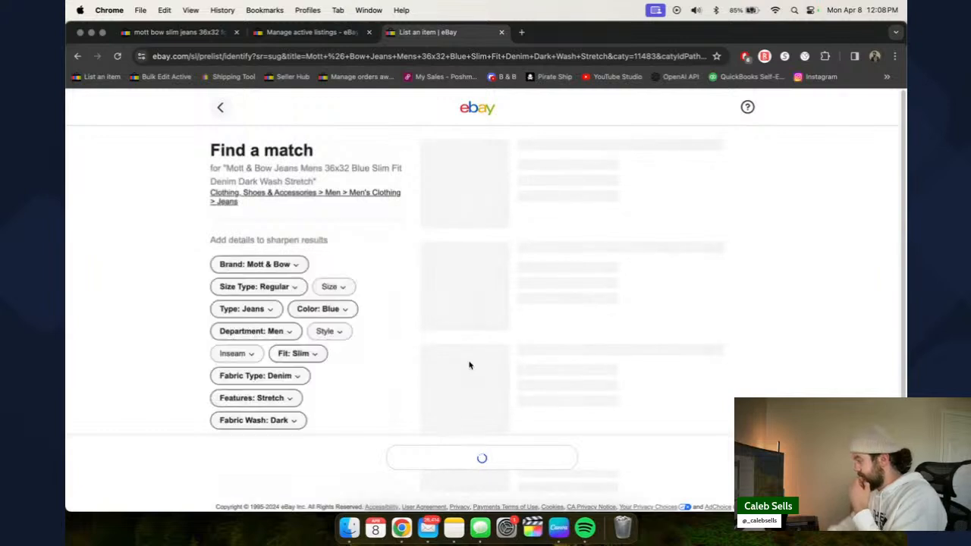
- Continue without a product match, set the condition to Pre-owned and proceed to the listing form
{"action": "left_click", "coordinate": [437, 463]}
{"action": "left_click", "coordinate": [370, 263]}
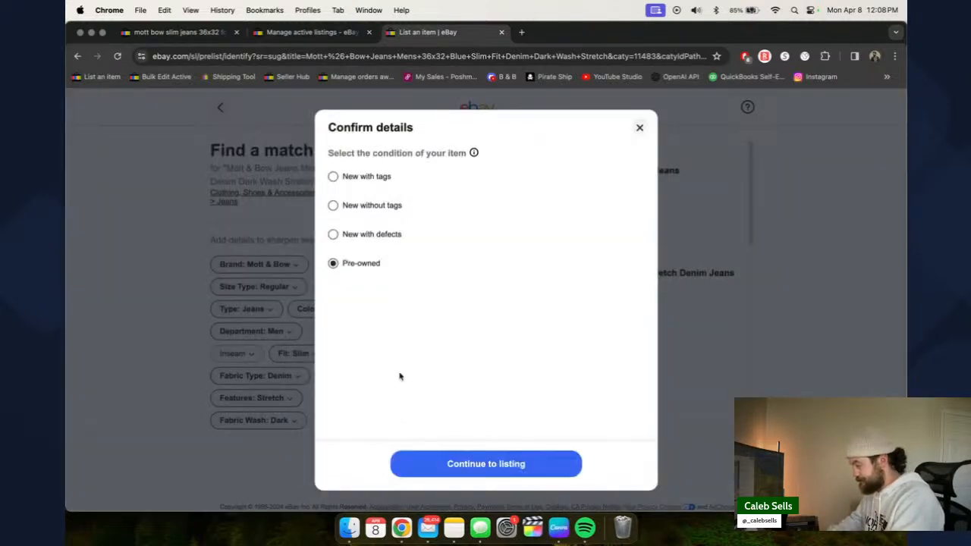
{"action": "left_click", "coordinate": [463, 466]}
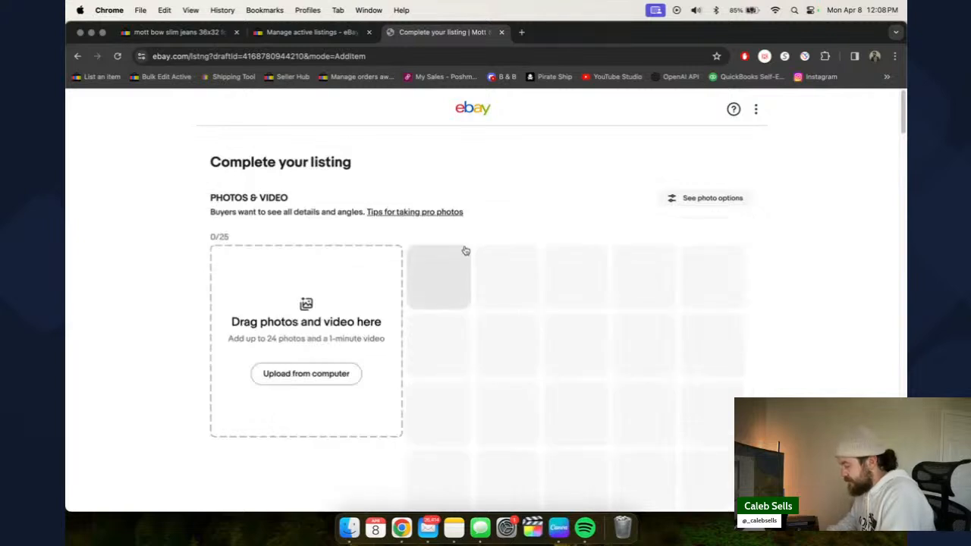
- Upload the Mott & Bow jeans photos IMG_2827.JPG through IMG_2837.JPG from Downloads to the listing
{"action": "left_click", "coordinate": [307, 354]}
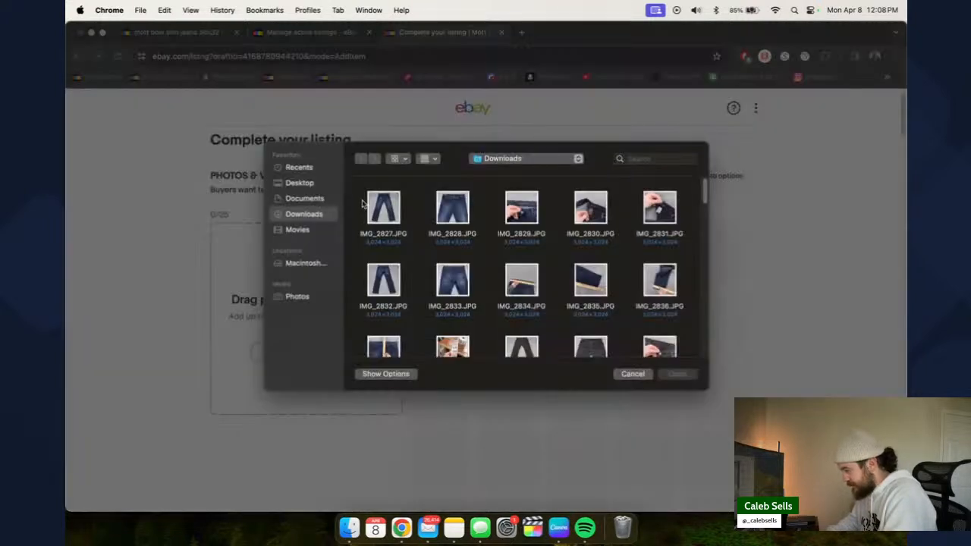
{"action": "left_click_drag", "start_coordinate": [355, 191], "coordinate": [652, 303]}
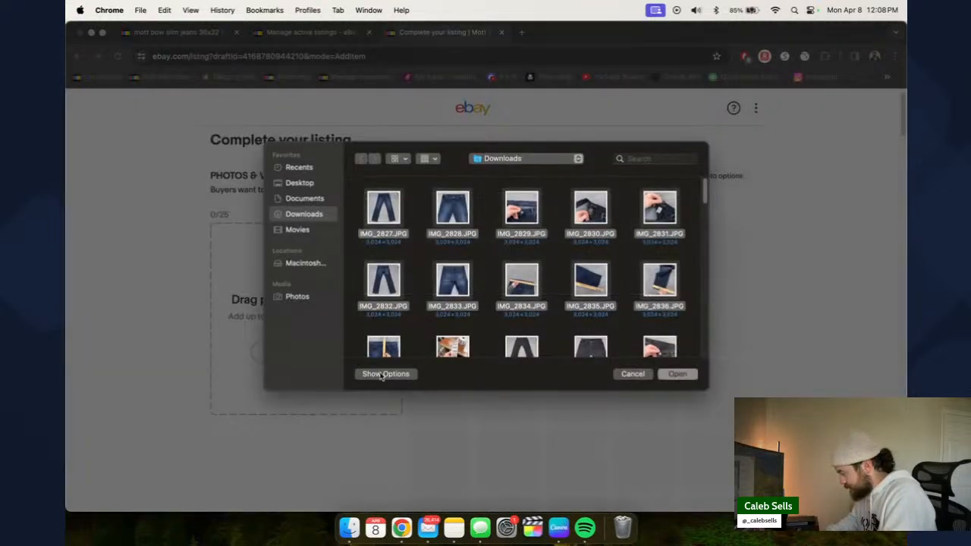
{"action": "left_click", "coordinate": [677, 373]}
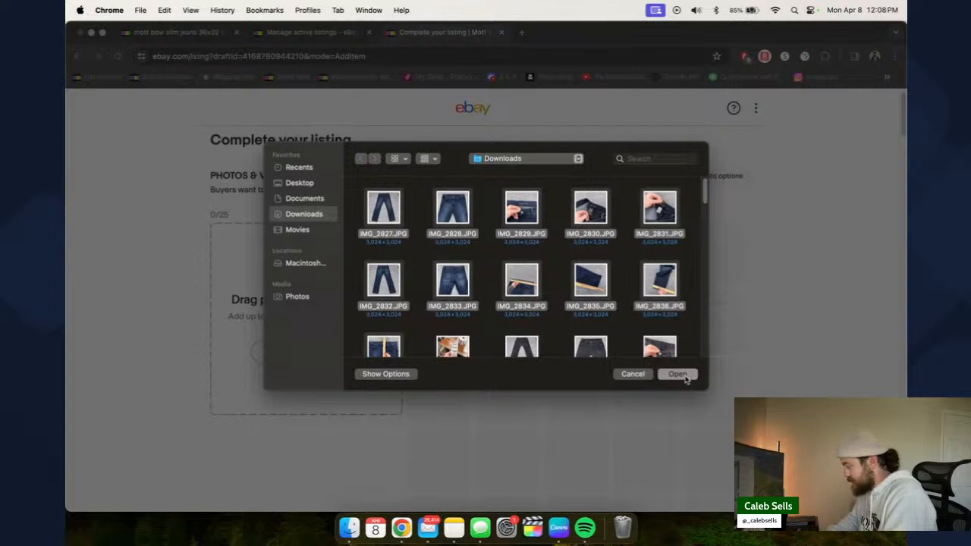
- Append "5-Pocket Pants" to the end of the item title
{"action": "scroll", "coordinate": [383, 406], "scroll_direction": "down", "scroll_amount": 5}
{"action": "triple_click", "coordinate": [391, 257]}
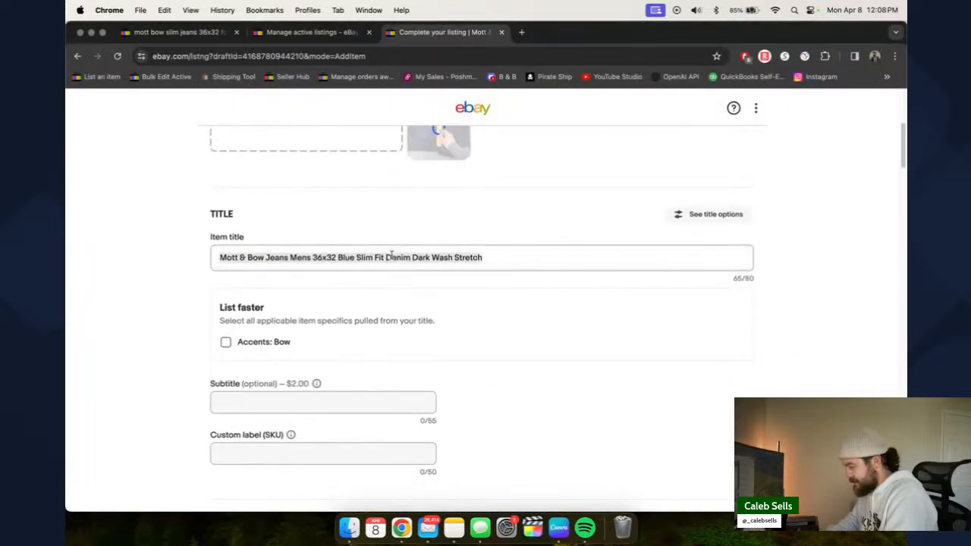
{"action": "left_click", "coordinate": [511, 251]}
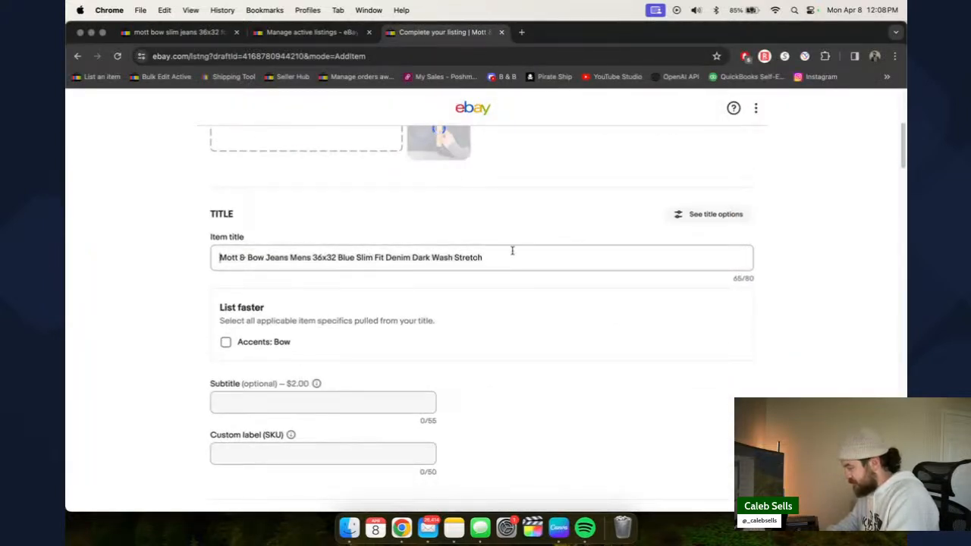
{"action": "type", "text": "5-Pocket Pants"}
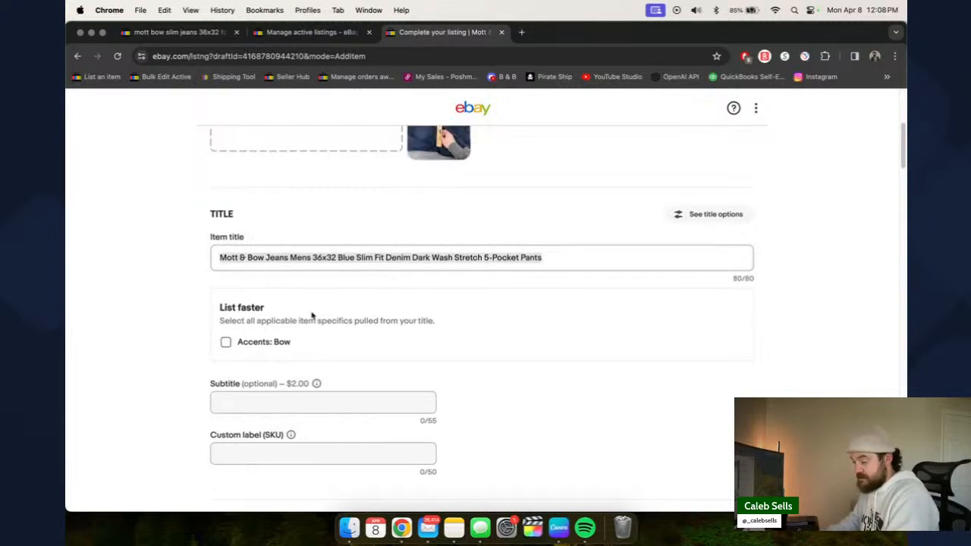
- Check the SKU label photo in Downloads and enter 05295 as the listing's custom label (SKU)
{"action": "scroll", "coordinate": [175, 332], "scroll_direction": "down", "scroll_amount": 5}
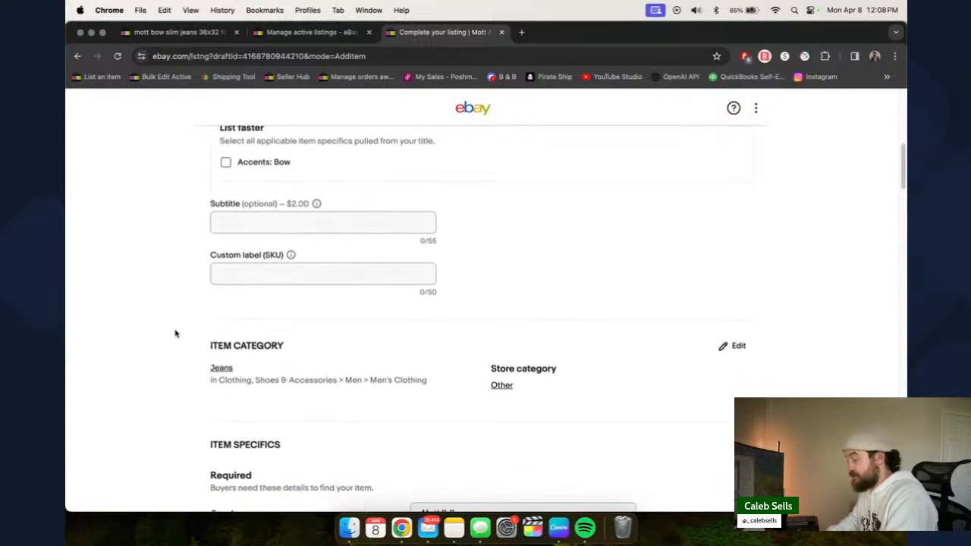
{"action": "left_click", "coordinate": [260, 273]}
{"action": "key", "text": "ctrl+Right"}
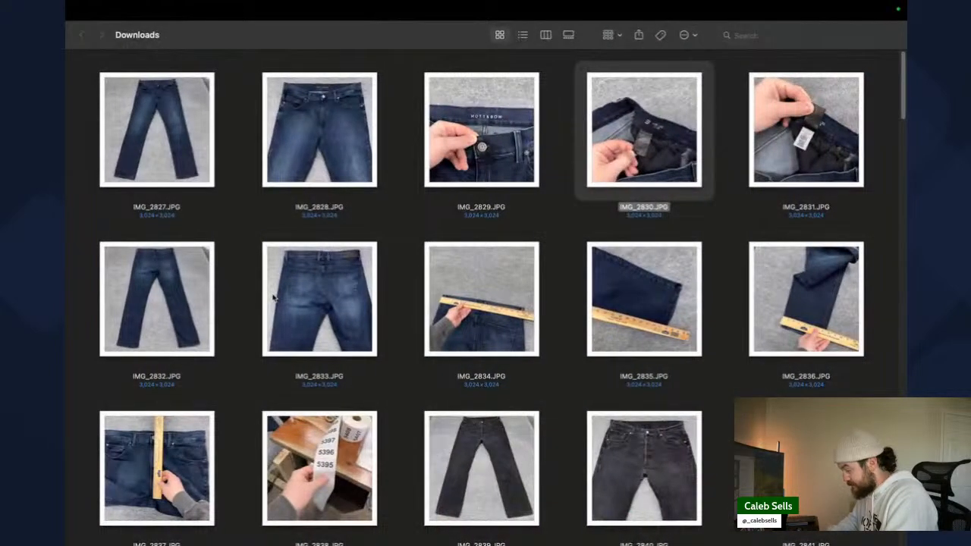
{"action": "key", "text": "ctrl+Left"}
{"action": "type", "text": "05295"}
{"action": "scroll", "coordinate": [539, 281], "scroll_direction": "down", "scroll_amount": 2}
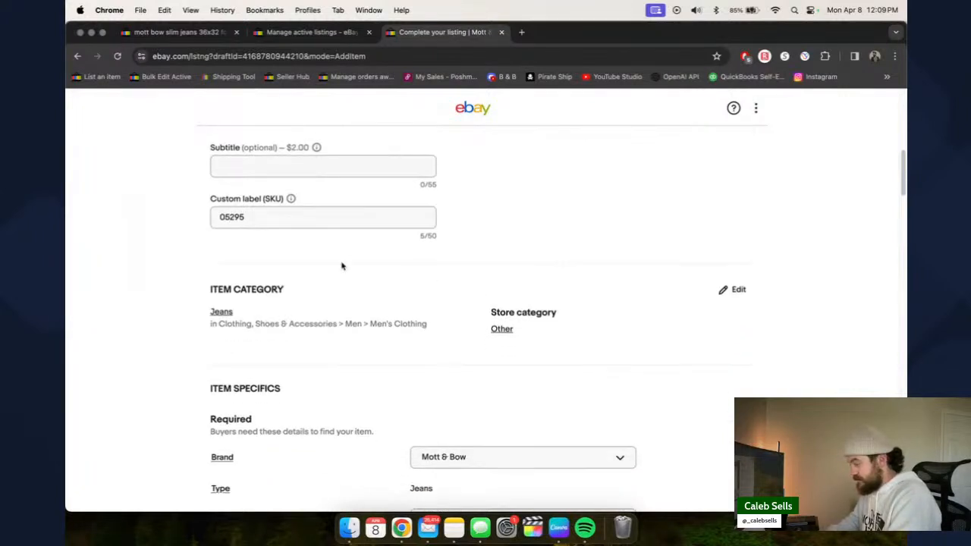
- Correct the listing's custom label (SKU) to 05395
{"action": "key", "text": "BackSpace"}
{"action": "key", "text": "BackSpace"}
{"action": "key", "text": "BackSpace"}
{"action": "type", "text": "395"}
- Copy the full item title of the Mott & Bow listing
{"action": "scroll", "coordinate": [503, 210], "scroll_direction": "up", "scroll_amount": 3}
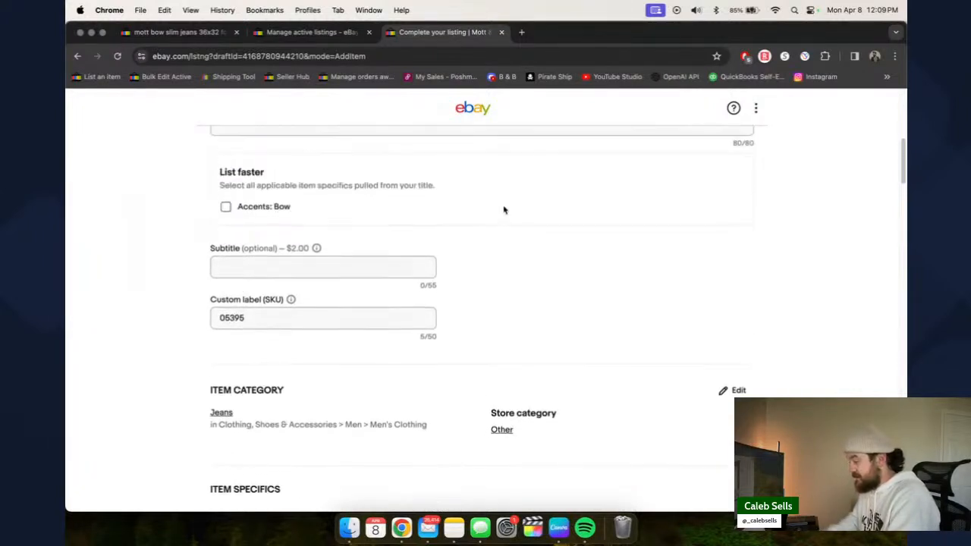
{"action": "scroll", "coordinate": [503, 210], "scroll_direction": "up", "scroll_amount": 5}
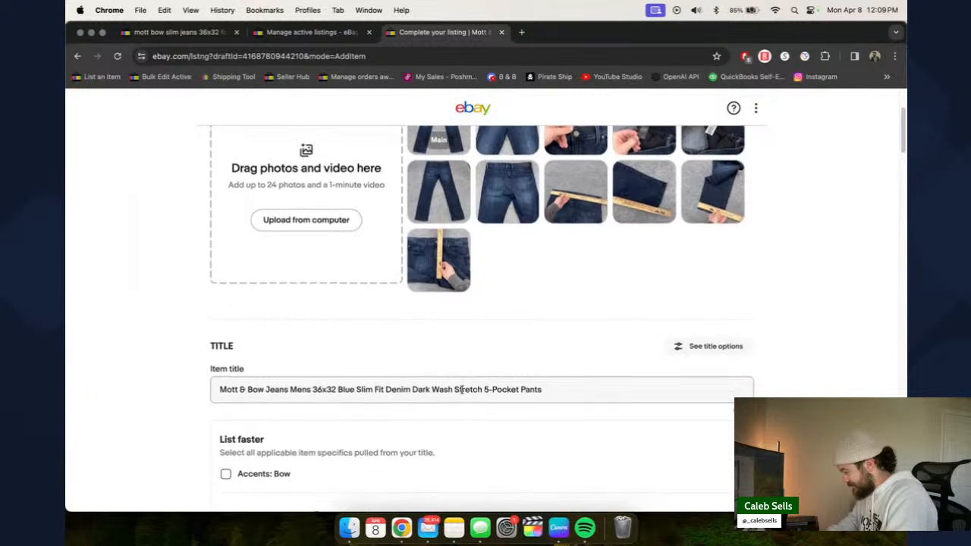
{"action": "triple_click", "coordinate": [458, 394]}
- Fill in the required item specifics with size 36, inseam 32 in and style Straight
{"action": "scroll", "coordinate": [501, 455], "scroll_direction": "down", "scroll_amount": 10}
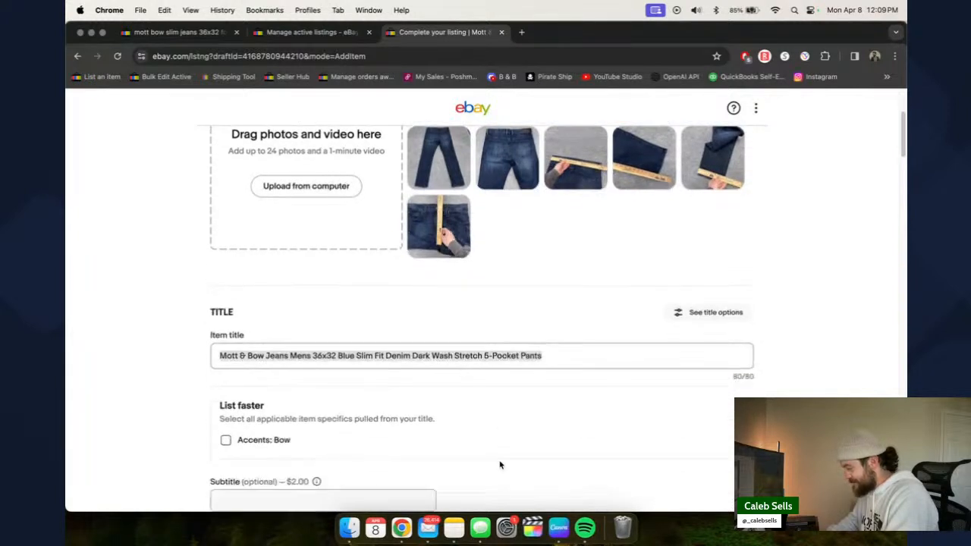
{"action": "scroll", "coordinate": [383, 349], "scroll_direction": "down", "scroll_amount": 2}
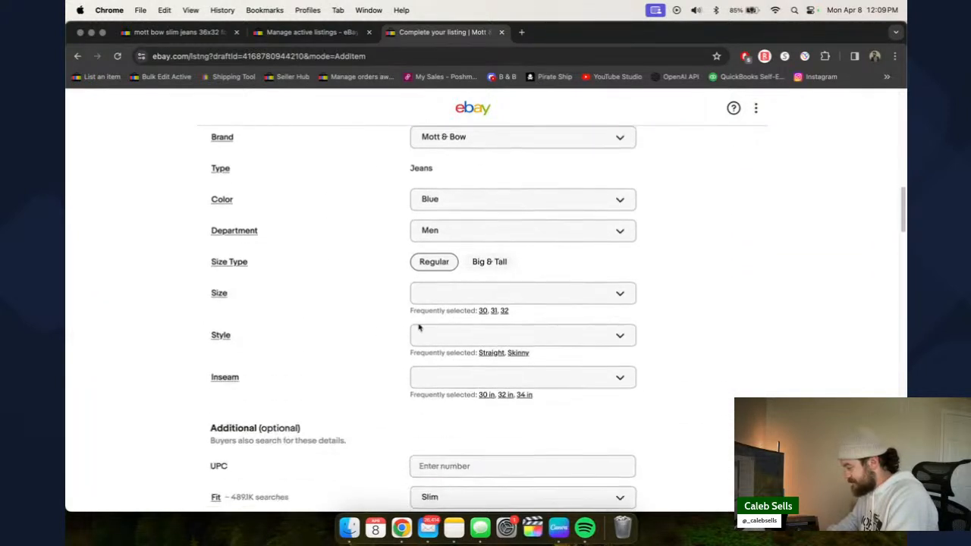
{"action": "left_click", "coordinate": [490, 296]}
{"action": "type", "text": "36"}
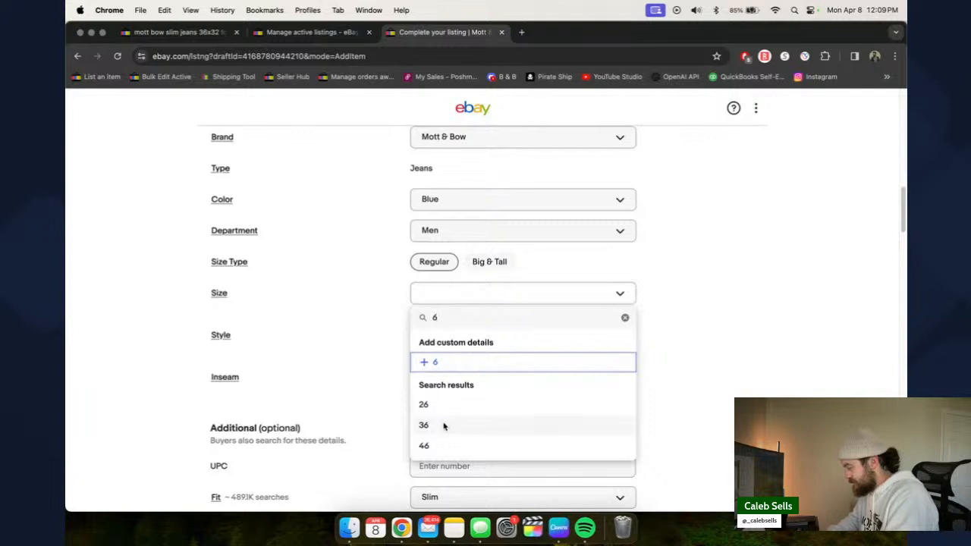
{"action": "left_click", "coordinate": [445, 426]}
{"action": "scroll", "coordinate": [382, 346], "scroll_direction": "down", "scroll_amount": 1}
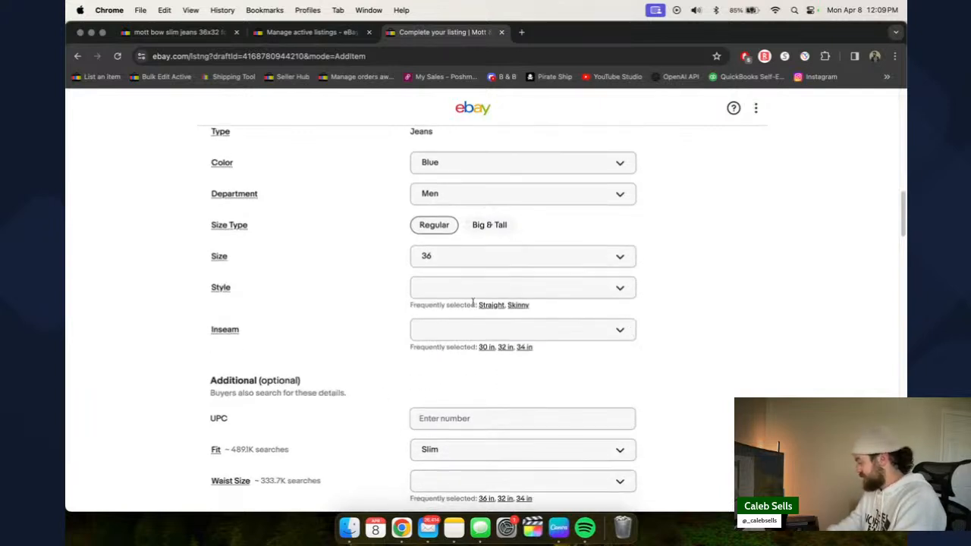
{"action": "left_click", "coordinate": [504, 347]}
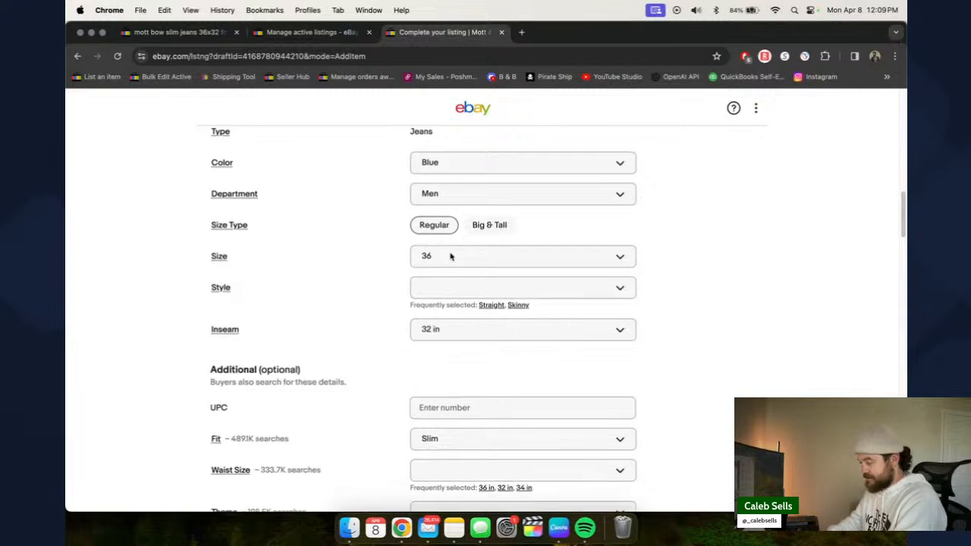
{"action": "left_click", "coordinate": [491, 305]}
- Set the waist size to 36 in and the model to Slim, leaving the theme empty
{"action": "scroll", "coordinate": [372, 356], "scroll_direction": "down", "scroll_amount": 5}
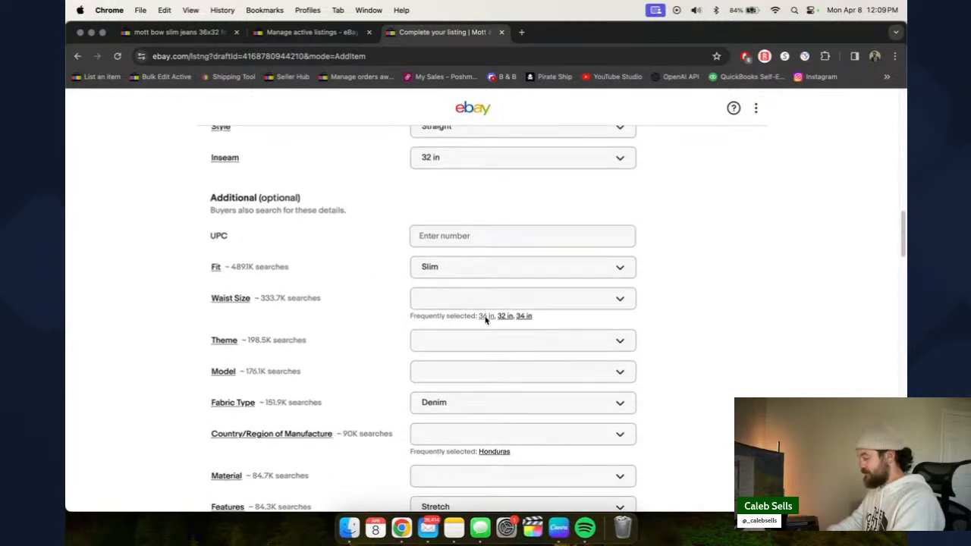
{"action": "left_click", "coordinate": [487, 317]}
{"action": "scroll", "coordinate": [452, 339], "scroll_direction": "down", "scroll_amount": 1}
{"action": "left_click", "coordinate": [452, 291]}
{"action": "type", "text": "Des"}
{"action": "left_click", "coordinate": [361, 330]}
{"action": "left_click", "coordinate": [410, 322]}
{"action": "type", "text": "Slim"}
{"action": "key", "text": "Return"}
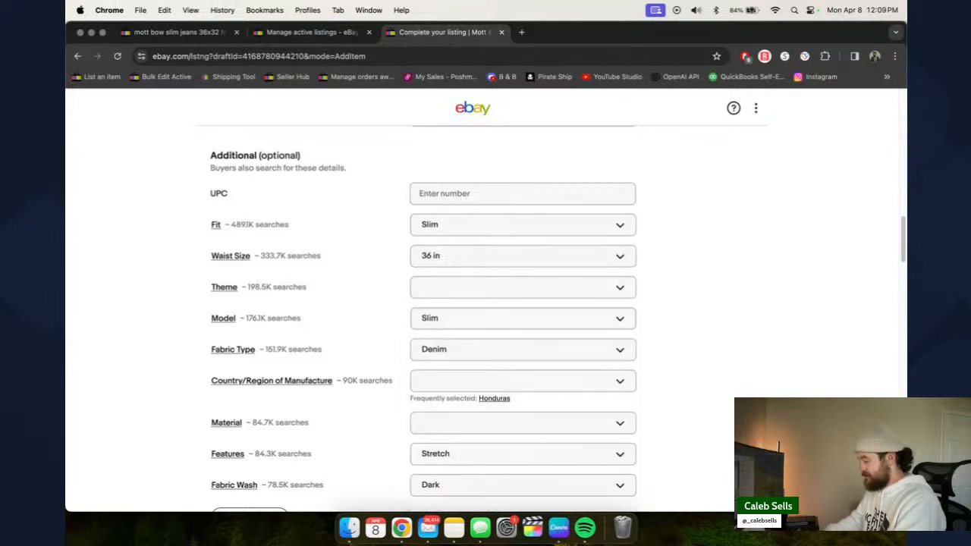
- Set the material to Cotton, Cotton Blend, Polyester and Polyester Blend
{"action": "scroll", "coordinate": [402, 383], "scroll_direction": "down", "scroll_amount": 3}
{"action": "left_click", "coordinate": [438, 320]}
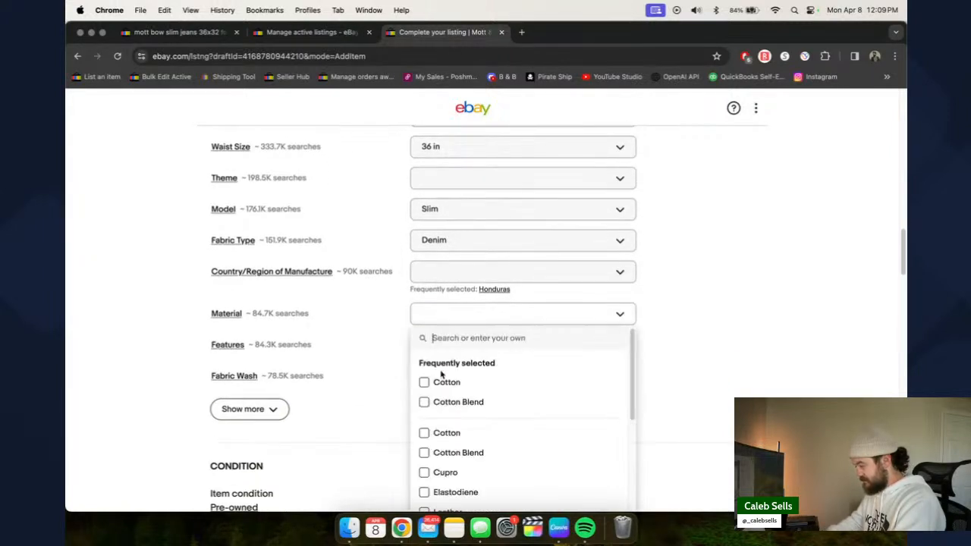
{"action": "left_click", "coordinate": [439, 382]}
{"action": "left_click", "coordinate": [447, 401]}
{"action": "type", "text": "st"}
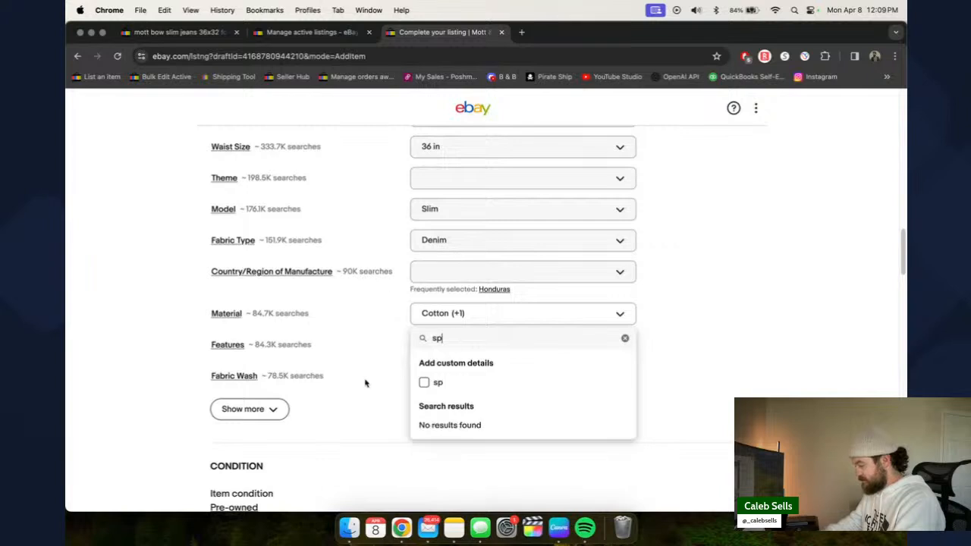
{"action": "left_click", "coordinate": [381, 388]}
{"action": "type", "text": "pol"}
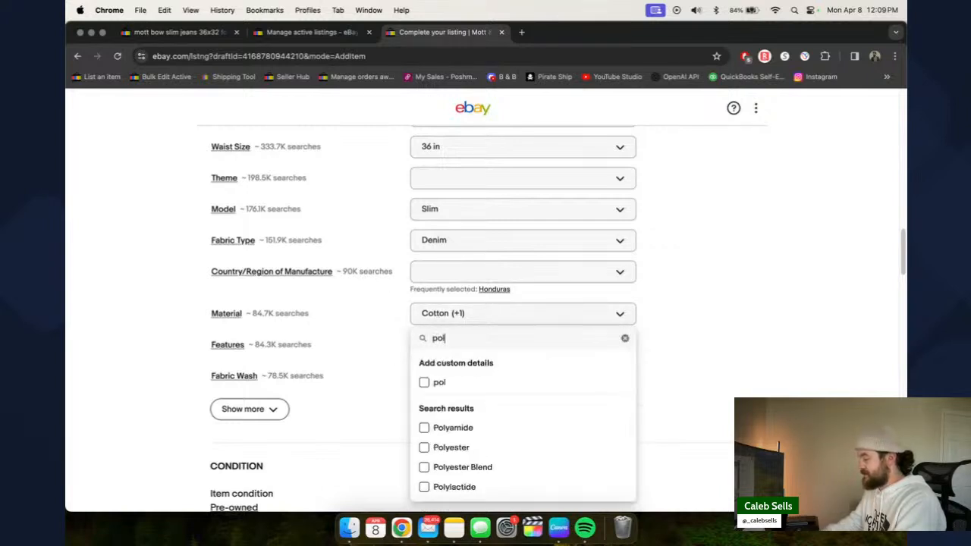
{"action": "left_click", "coordinate": [531, 446]}
{"action": "left_click", "coordinate": [530, 466]}
{"action": "left_click", "coordinate": [364, 403]}
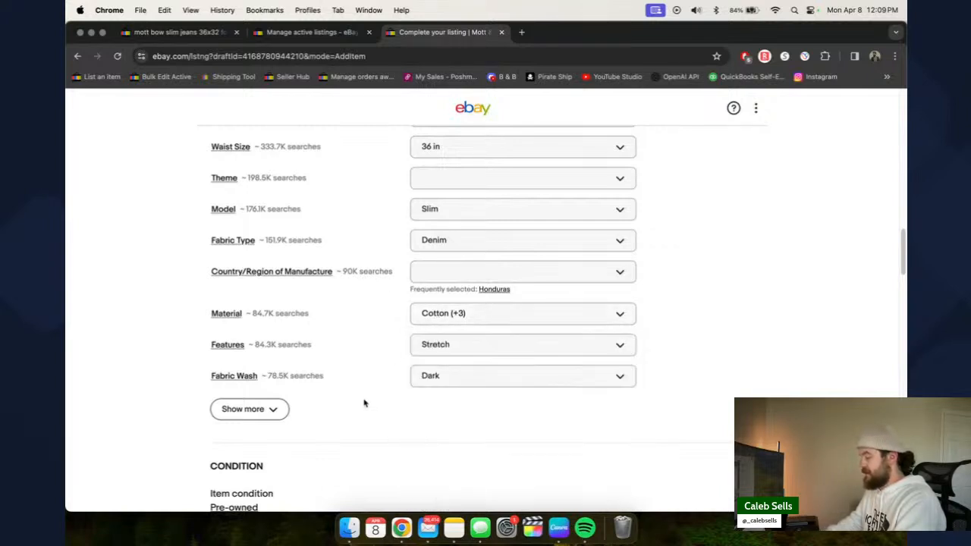
- Expand the optional specifics and set Closure to Button plus one more type, Vintage to No, Rise to Mid (10-12 in) and Pattern to Solid
{"action": "left_click", "coordinate": [273, 414]}
{"action": "scroll", "coordinate": [357, 402], "scroll_direction": "down", "scroll_amount": 3}
{"action": "scroll", "coordinate": [402, 353], "scroll_direction": "down", "scroll_amount": 1}
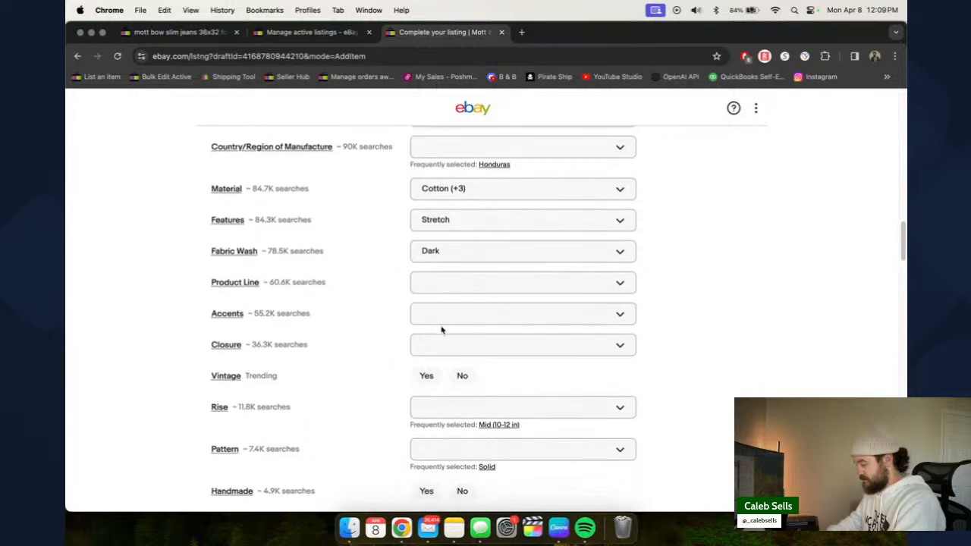
{"action": "left_click", "coordinate": [446, 345]}
{"action": "left_click", "coordinate": [433, 410]}
{"action": "left_click", "coordinate": [433, 433]}
{"action": "left_click", "coordinate": [462, 375]}
{"action": "left_click", "coordinate": [462, 375]}
{"action": "left_click", "coordinate": [485, 424]}
{"action": "left_click", "coordinate": [486, 455]}
- Set Handmade and Personalize to No and the garment care to Machine Washable
{"action": "scroll", "coordinate": [486, 459], "scroll_direction": "down", "scroll_amount": 2}
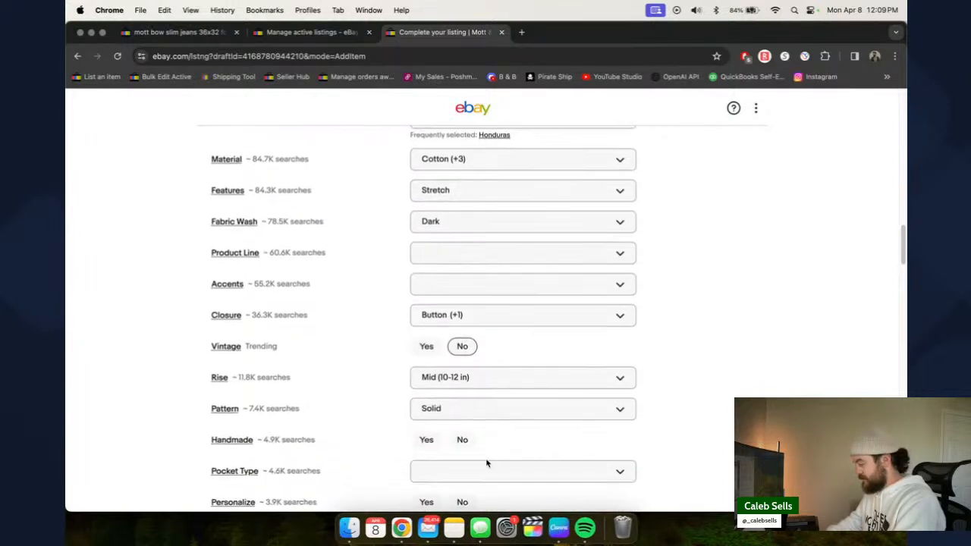
{"action": "left_click", "coordinate": [462, 392]}
{"action": "left_click", "coordinate": [462, 454]}
{"action": "scroll", "coordinate": [364, 448], "scroll_direction": "down", "scroll_amount": 6}
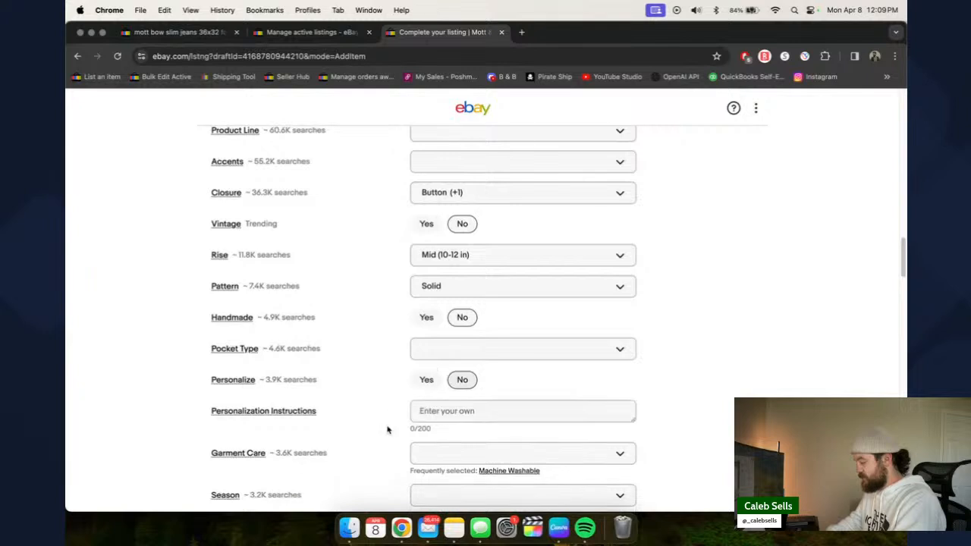
{"action": "left_click", "coordinate": [502, 333]}
- Enter the condition description "In good condition. Please see photos for measurements."
{"action": "scroll", "coordinate": [349, 390], "scroll_direction": "down", "scroll_amount": 10}
{"action": "left_click", "coordinate": [334, 355]}
{"action": "type", "text": "In good condition. Please see photos for measurements."}
- Fill the item description with the copied listing title followed by "In good condition. Please see photos for measurements."
{"action": "scroll", "coordinate": [289, 439], "scroll_direction": "down", "scroll_amount": 2}
{"action": "left_click", "coordinate": [289, 436]}
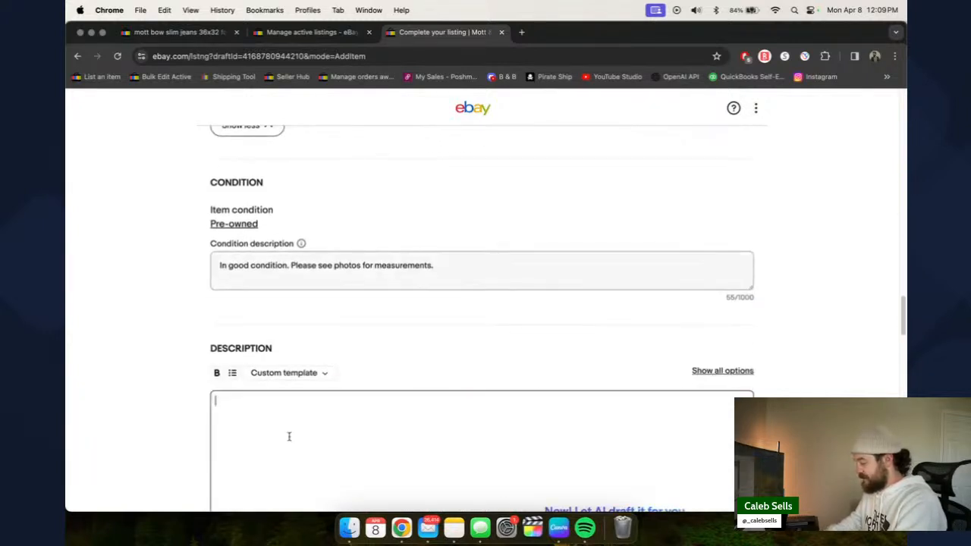
{"action": "type", "text": "Mott & Bow Jeans Mens 36x32 Blue Slim Fit Denim Dark Wash Stretch 5-Pocket Pants"}
{"action": "type", "text": "In good condition. Please see photos for measurements."}
- Set the Buy It Now price to $44.95
{"action": "scroll", "coordinate": [208, 394], "scroll_direction": "down", "scroll_amount": 8}
{"action": "left_click", "coordinate": [242, 388]}
{"action": "type", "text": "44.95"}
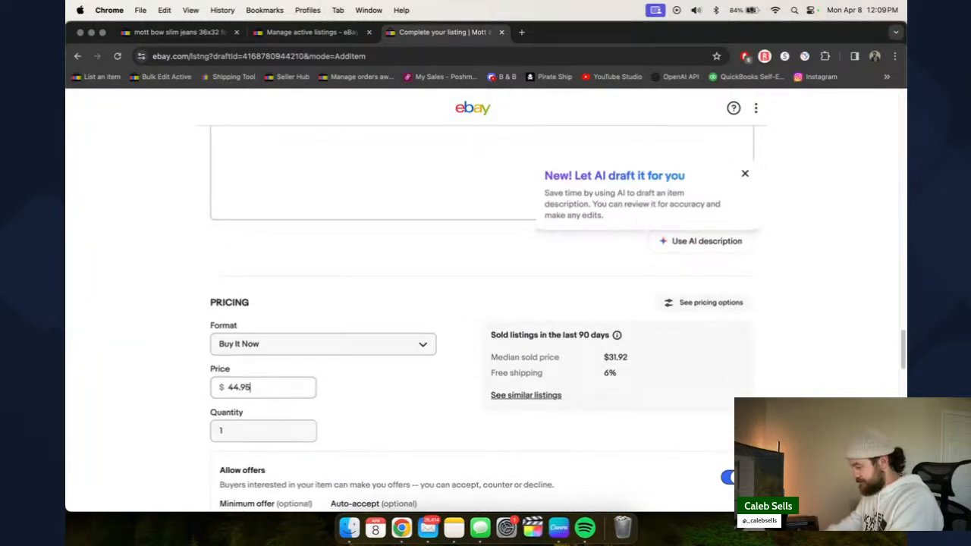
- Choose the remaining listing options below the pricing section and save the listing as a draft
{"action": "scroll", "coordinate": [357, 398], "scroll_direction": "down", "scroll_amount": 5}
{"action": "left_click", "coordinate": [294, 427]}
{"action": "left_click", "coordinate": [276, 449]}
{"action": "left_click", "coordinate": [295, 421]}
{"action": "left_click", "coordinate": [273, 460]}
{"action": "scroll", "coordinate": [175, 429], "scroll_direction": "down", "scroll_amount": 8}
{"action": "scroll", "coordinate": [392, 365], "scroll_direction": "down", "scroll_amount": 15}
{"action": "left_click", "coordinate": [494, 393]}
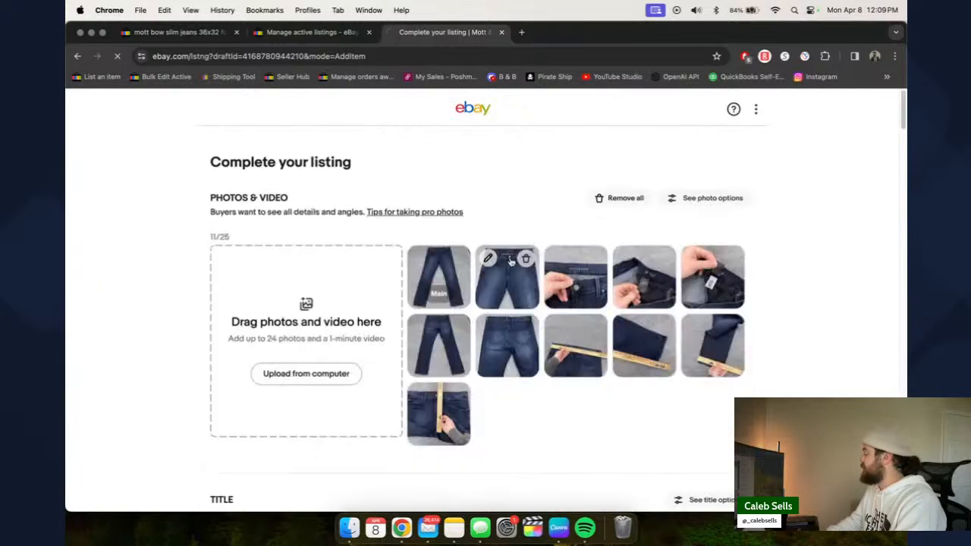
- Switch to the Downloads folder and move the 12 Mott & Bow photos, starting with IMG_2827.JPG, to the Trash
{"action": "key", "text": "ctrl+Right"}
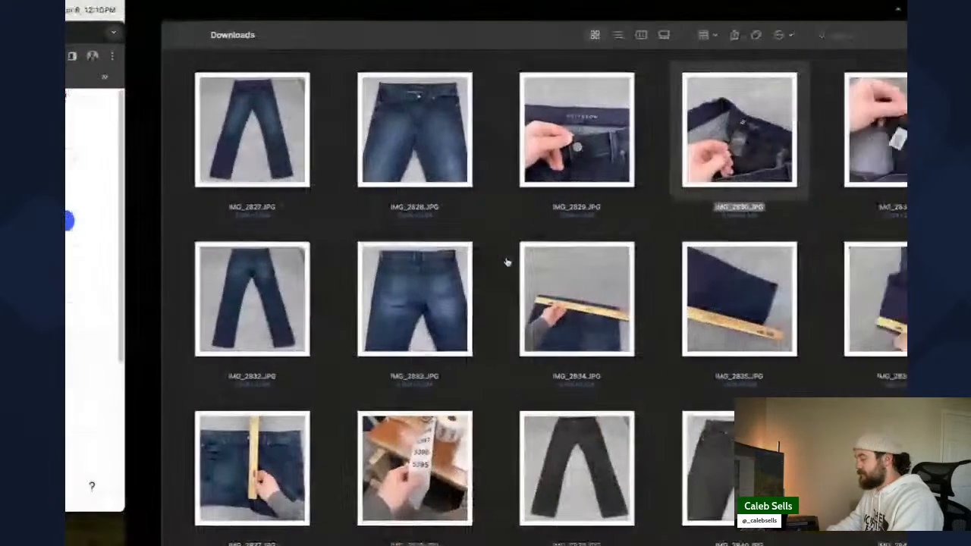
{"action": "left_click_drag", "start_coordinate": [83, 62], "coordinate": [815, 288]}
{"action": "right_click", "coordinate": [324, 329]}
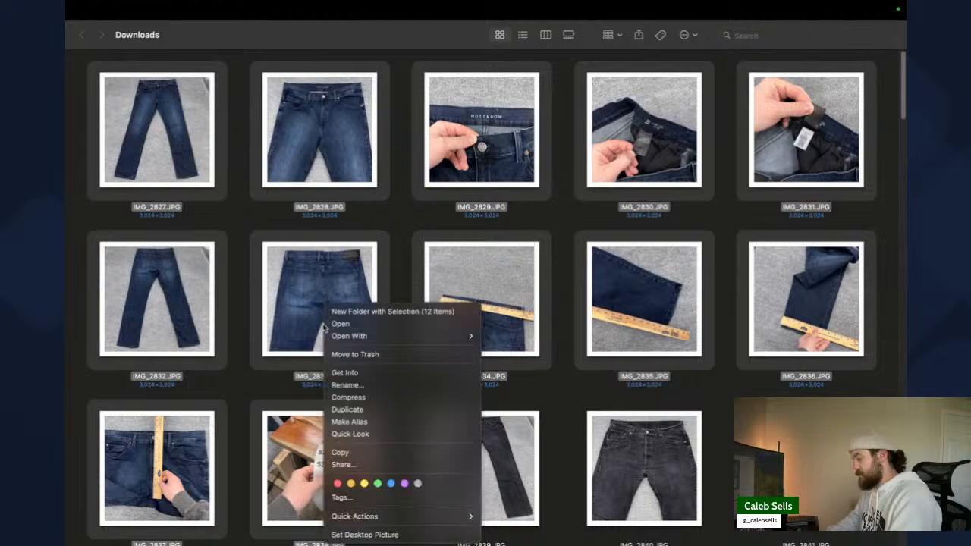
{"action": "left_click", "coordinate": [372, 353]}
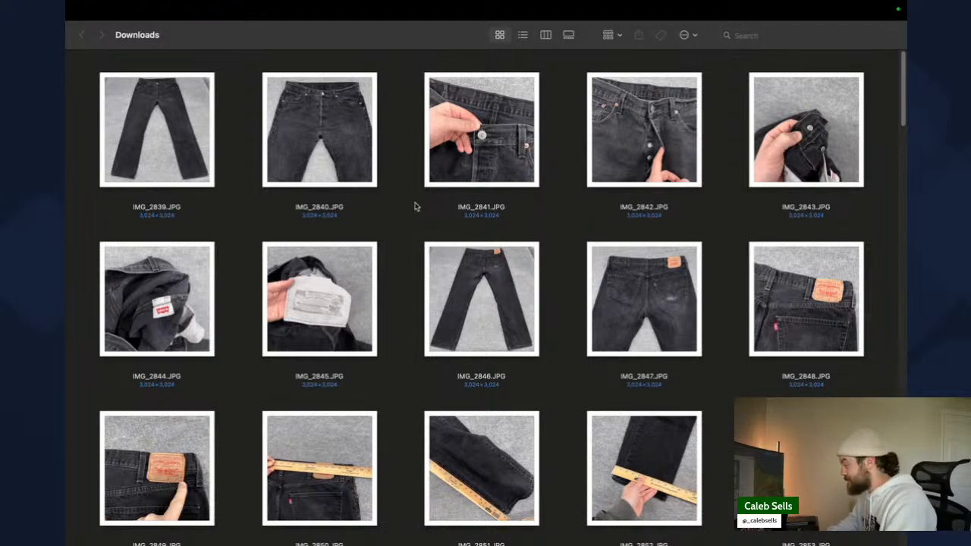
- Look through the black Levi's jeans photos and preview the leather patch in IMG_2848.JPG for the model and size
{"action": "scroll", "coordinate": [413, 220], "scroll_direction": "down", "scroll_amount": 3}
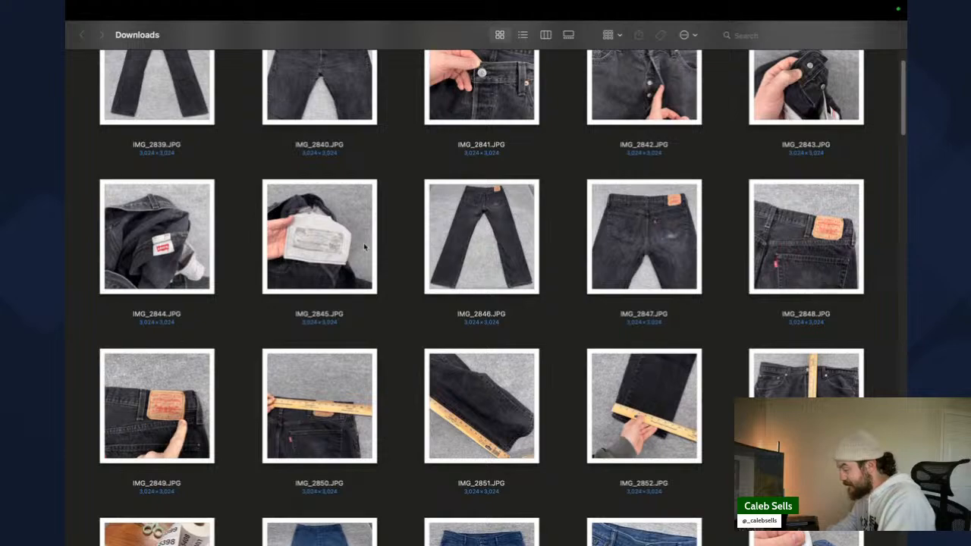
{"action": "scroll", "coordinate": [378, 184], "scroll_direction": "up", "scroll_amount": 3}
{"action": "left_click", "coordinate": [805, 299]}
{"action": "key", "text": "space"}
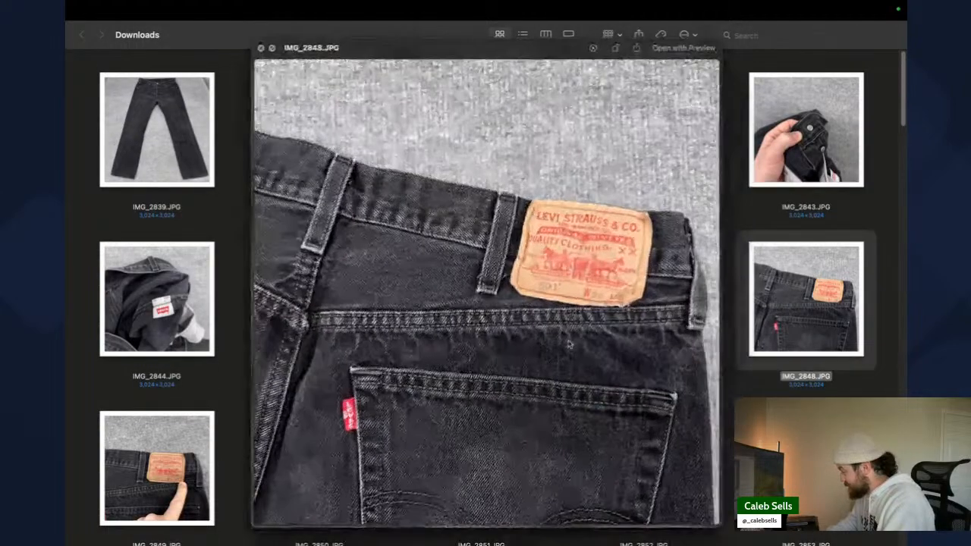
{"action": "key", "text": "space"}
- Preview the ruler photos IMG_2850.JPG and IMG_2851.JPG to read the black Levi's waist and inseam measurements
{"action": "scroll", "coordinate": [597, 388], "scroll_direction": "down", "scroll_amount": 5}
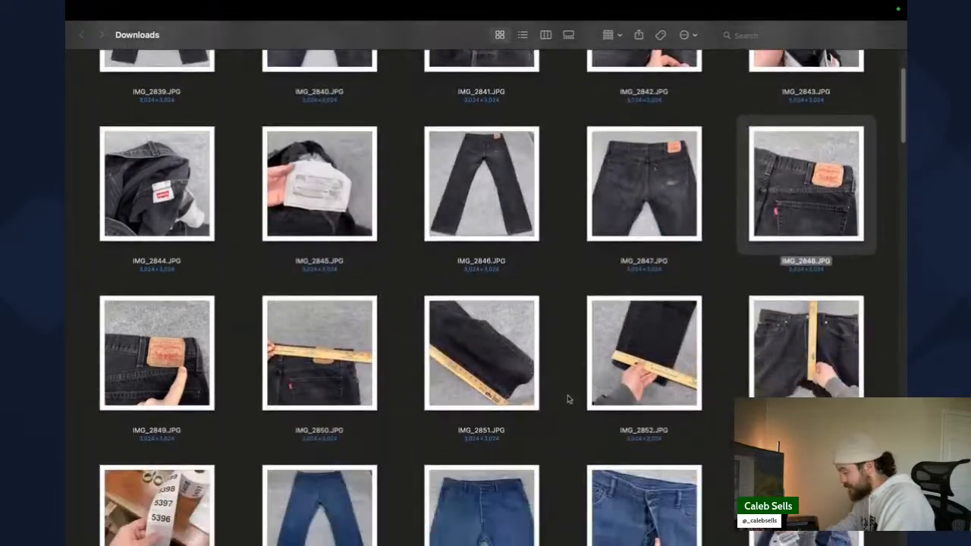
{"action": "left_click", "coordinate": [328, 364]}
{"action": "key", "text": "space"}
{"action": "key", "text": "space"}
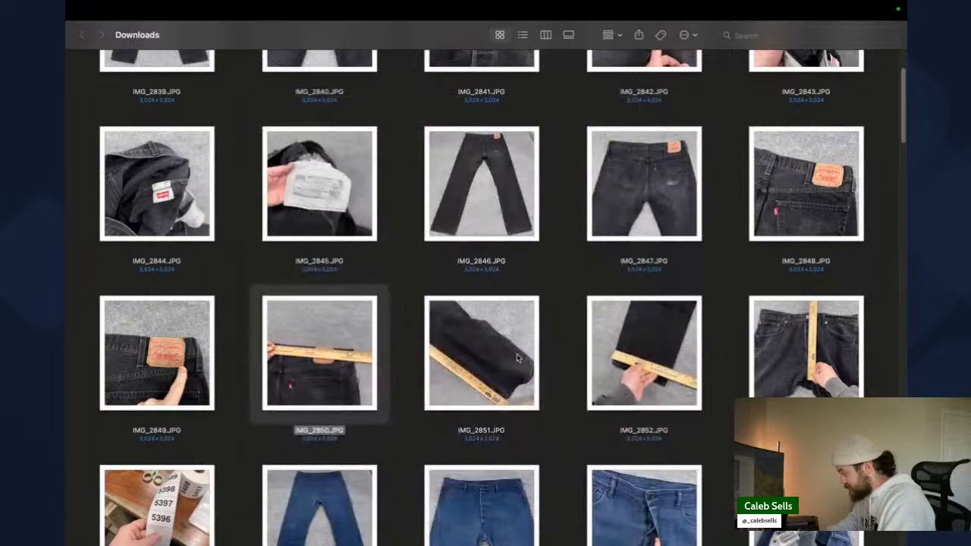
{"action": "left_click", "coordinate": [517, 358]}
{"action": "key", "text": "space"}
{"action": "key", "text": "space"}
{"action": "key", "text": "space"}
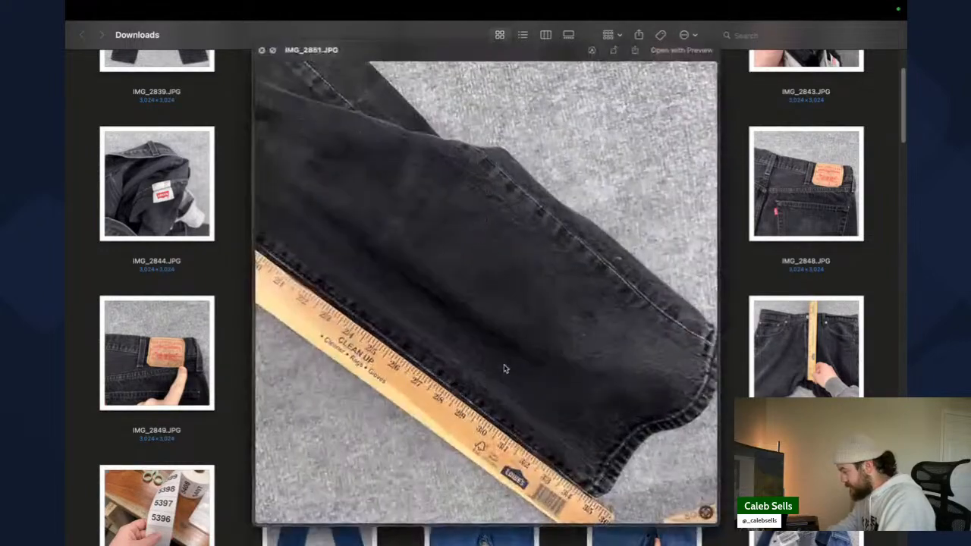
{"action": "key", "text": "space"}
{"action": "scroll", "coordinate": [504, 369], "scroll_direction": "up", "scroll_amount": 3}
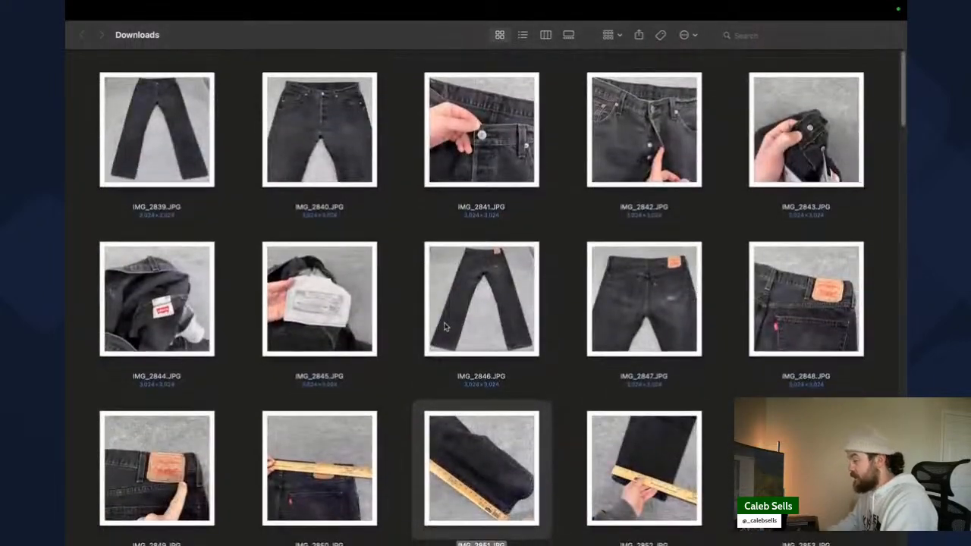
- Return to eBay and start a new listing with the title text "Levis Jeans Mens 38x36 Black 501"
{"action": "key", "text": "super+Tab"}
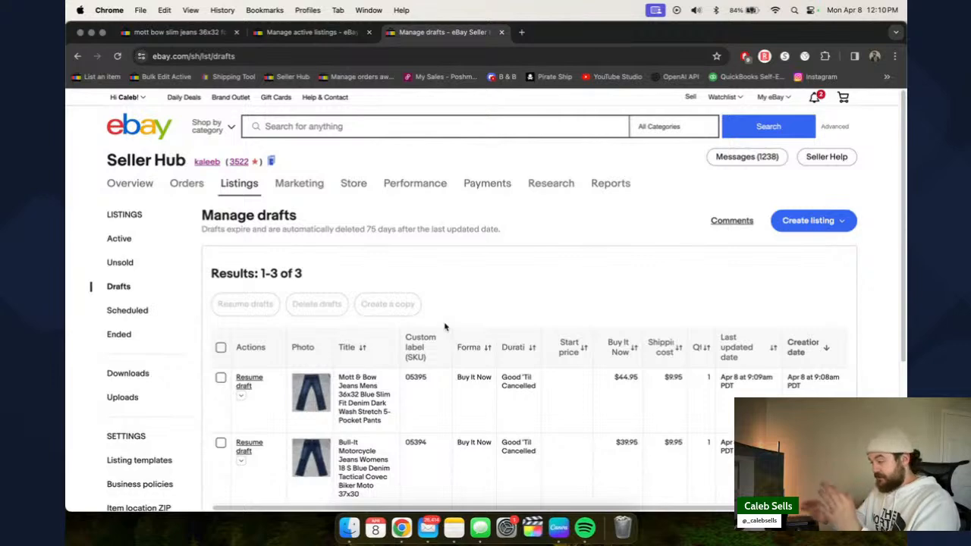
{"action": "key", "text": "super+Tab"}
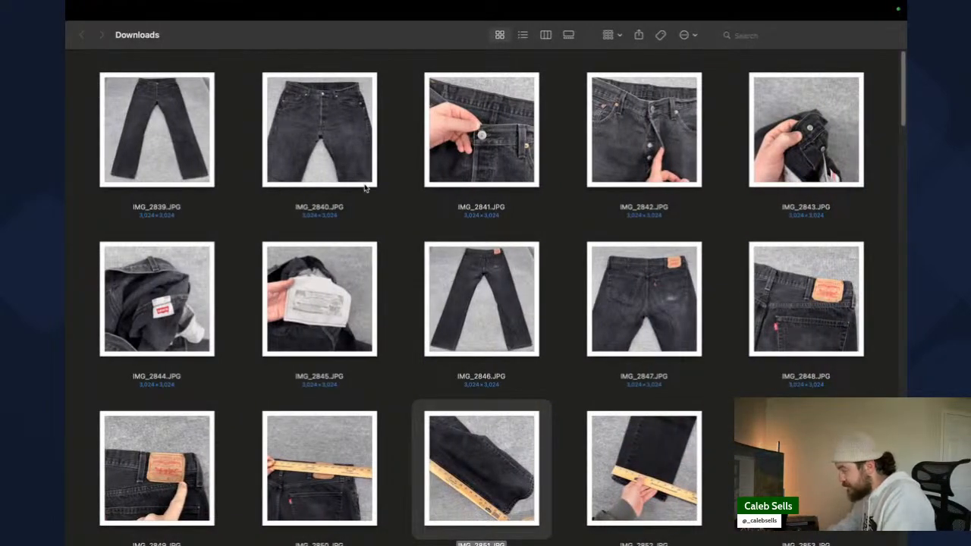
{"action": "key", "text": "super+Tab"}
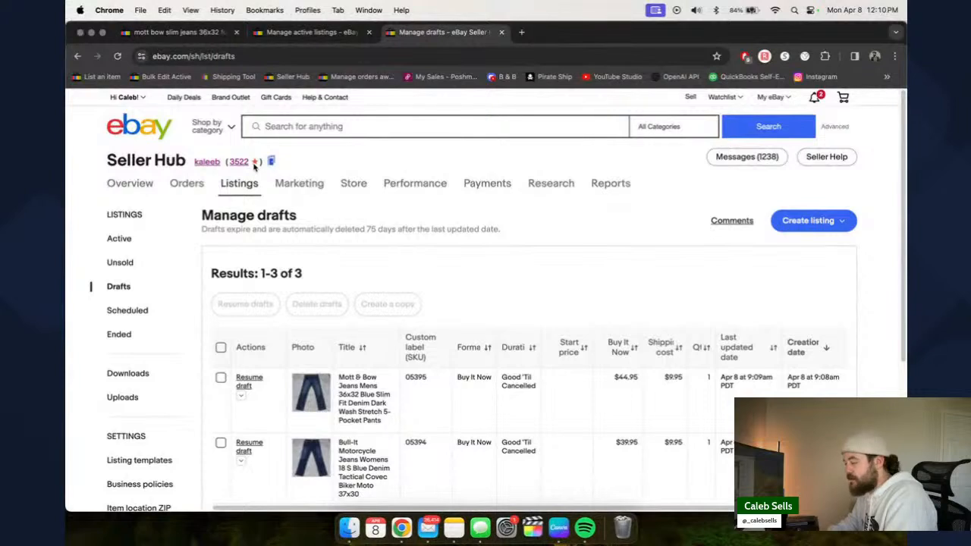
{"action": "left_click", "coordinate": [101, 79]}
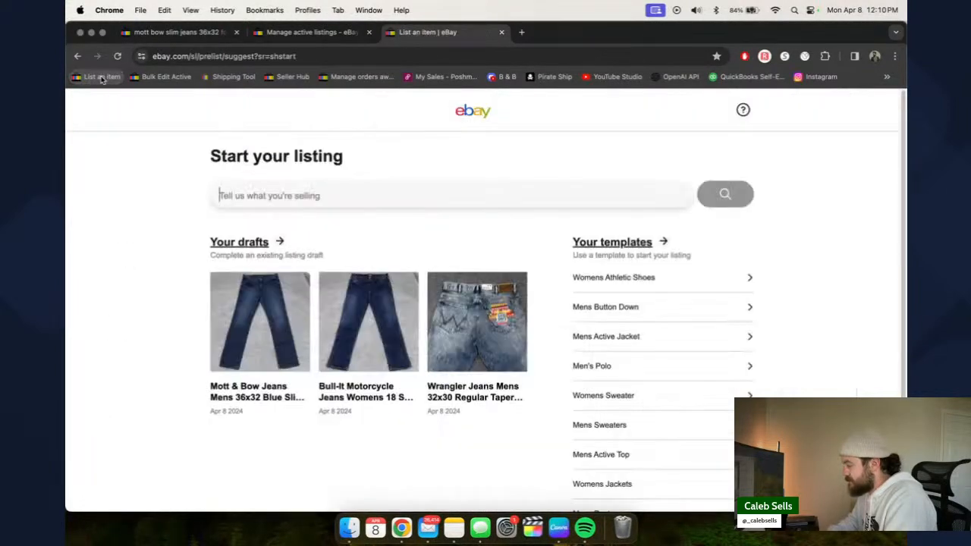
{"action": "type", "text": "Levis 50"}
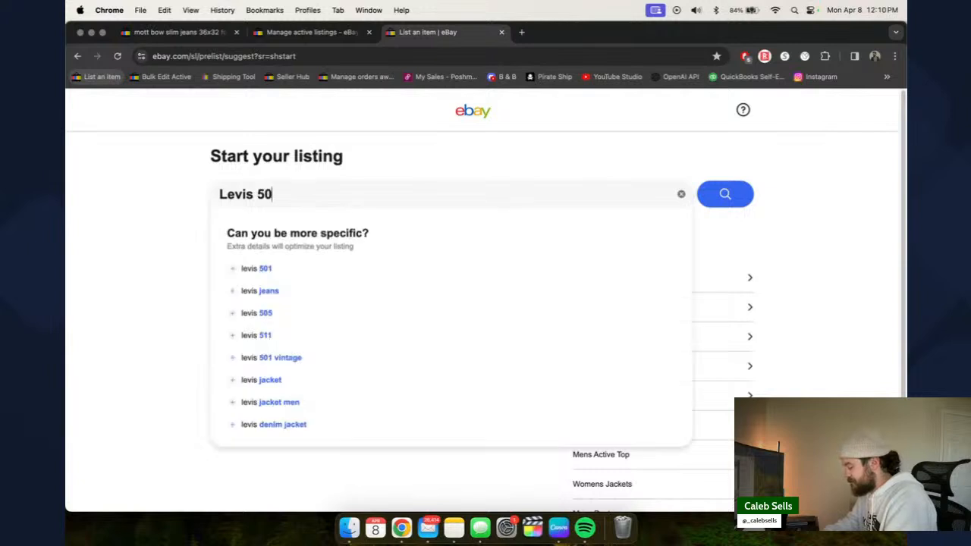
{"action": "key", "text": "BackSpace"}
{"action": "key", "text": "BackSpace"}
{"action": "type", "text": "Jeans Mens 38x2"}
{"action": "key", "text": "BackSpace"}
{"action": "type", "text": "3"}
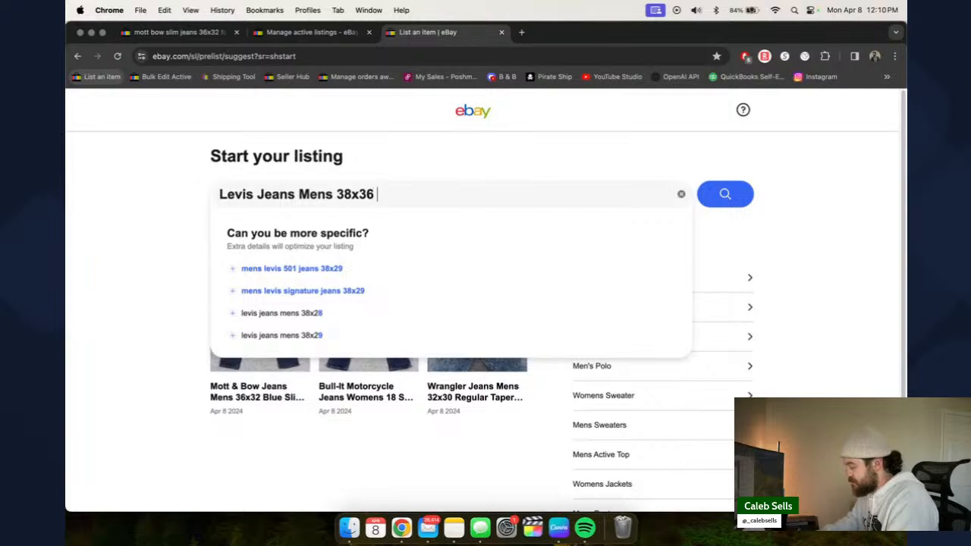
{"action": "type", "text": "6 Black 501"}
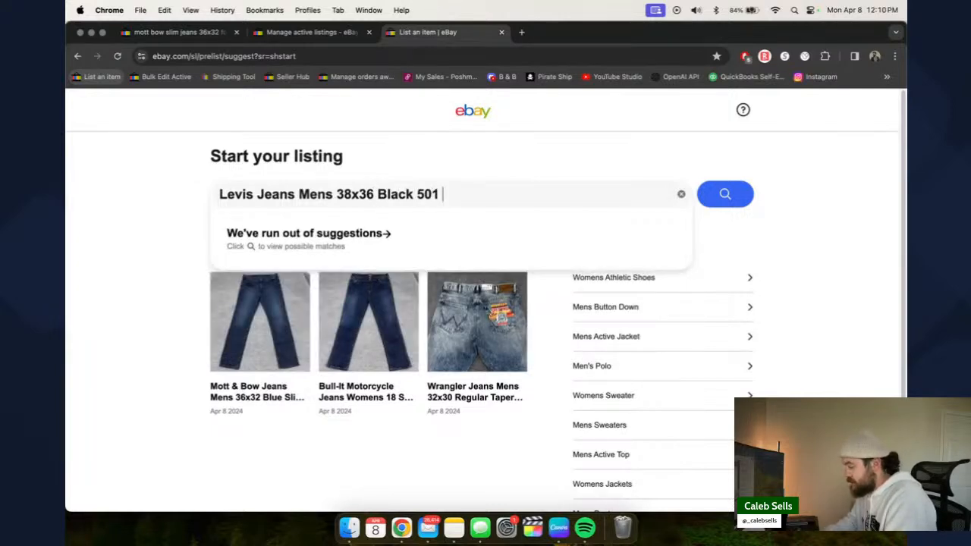
- Search Google for "501 jeans" in a new tab to find the official fit name
{"action": "key", "text": "ctrl+Right"}
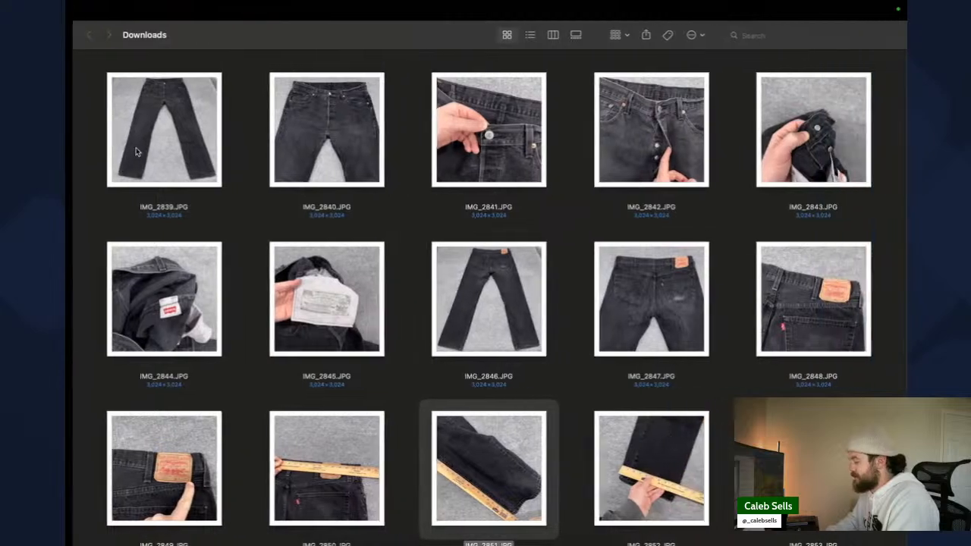
{"action": "key", "text": "ctrl+Left"}
{"action": "key", "text": "super+t"}
{"action": "type", "text": "501 jean"}
{"action": "key", "text": "Return"}
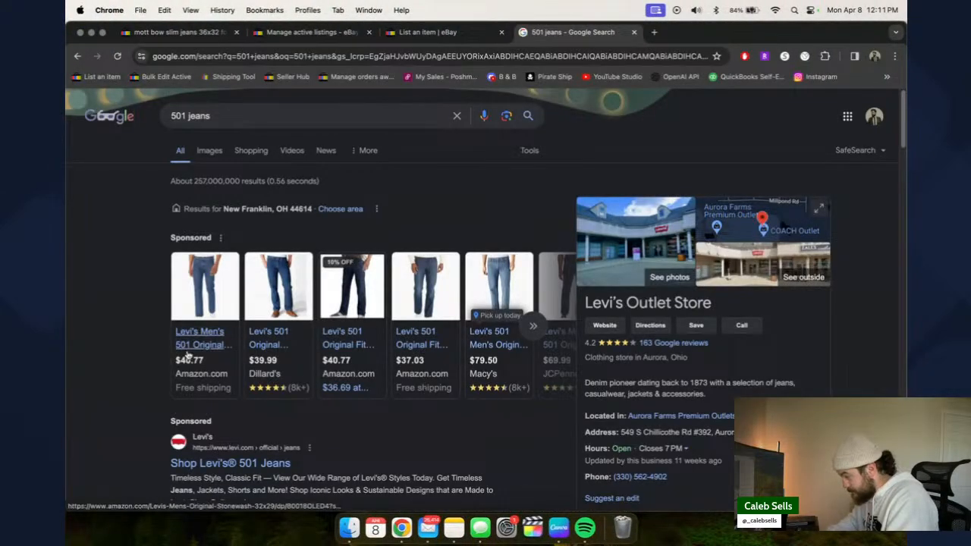
{"action": "mouse_move", "coordinate": [205, 354]}
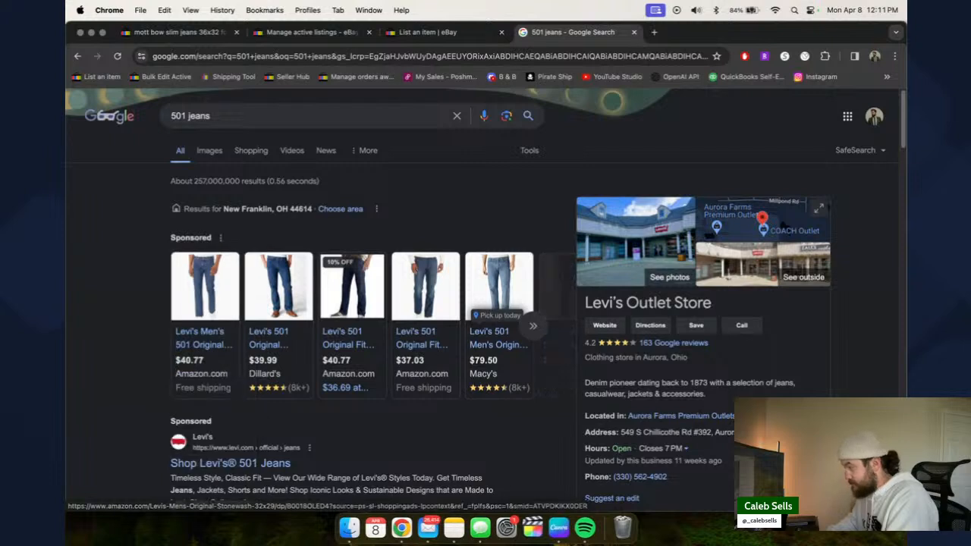
- Complete the listing title as "Vintage Levis Jeans Mens 38x36 Black 501 Original Fit Button Fly Straight Faded", copy it and submit it
{"action": "left_click", "coordinate": [421, 32]}
{"action": "type", "text": "Original Fit"}
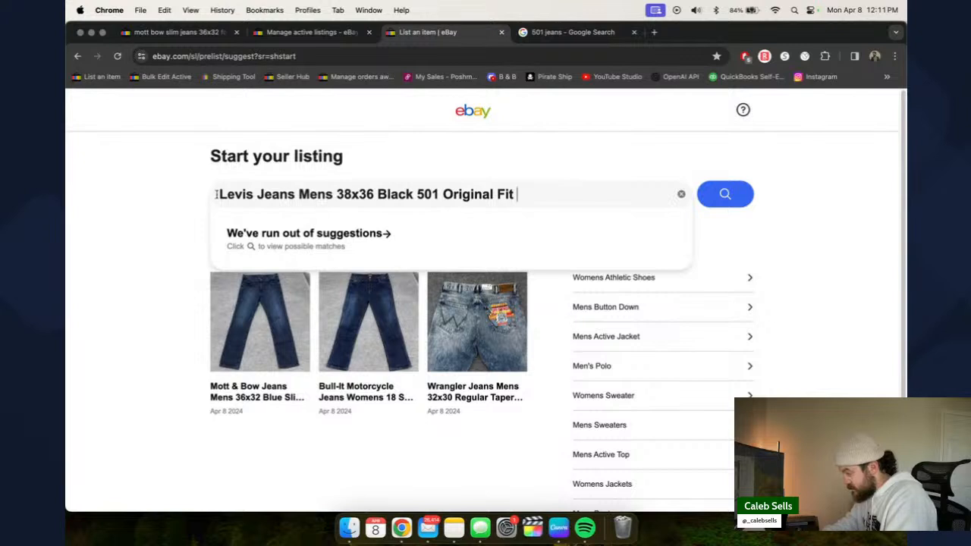
{"action": "type", "text": "Vintage "}
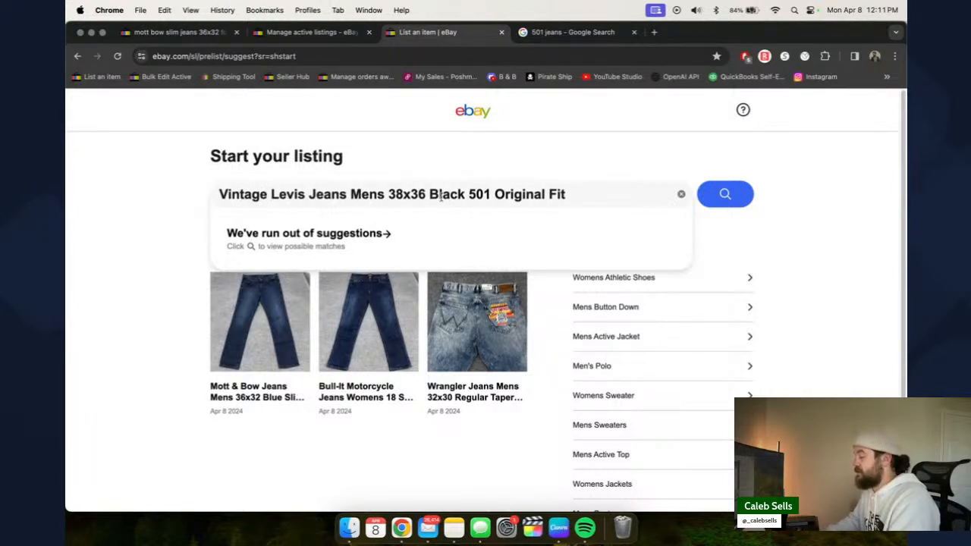
{"action": "type", "text": "Button Fly"}
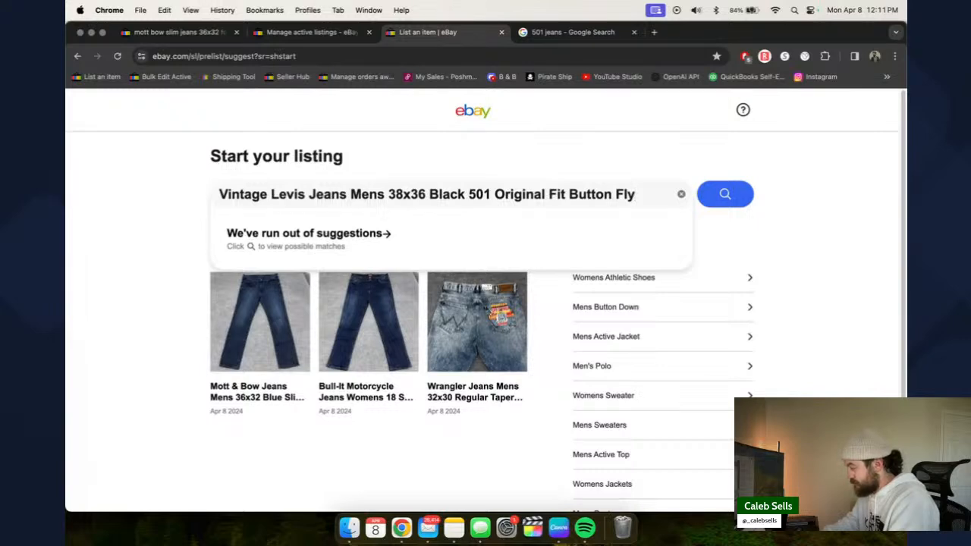
{"action": "type", "text": "Straight"}
{"action": "key", "text": "ctrl+Right"}
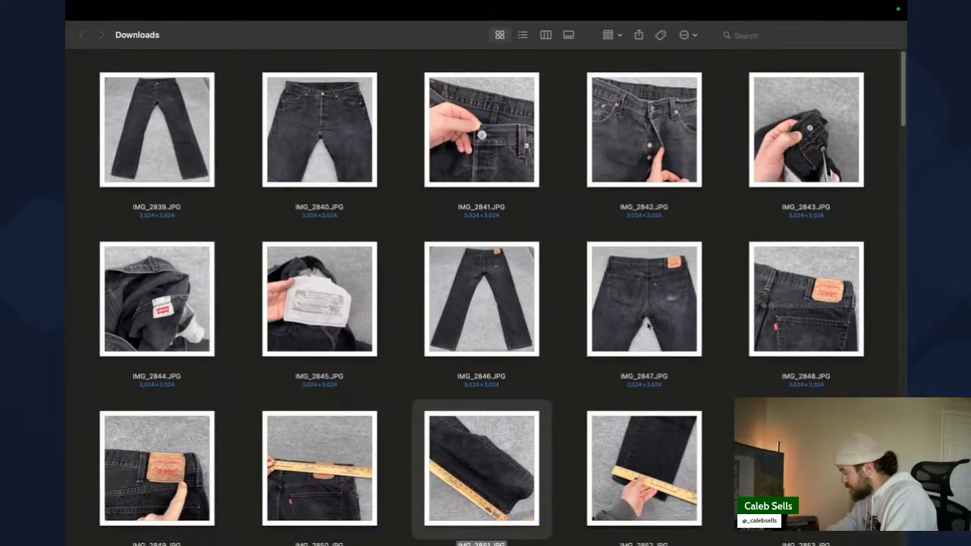
{"action": "key", "text": "ctrl+Left"}
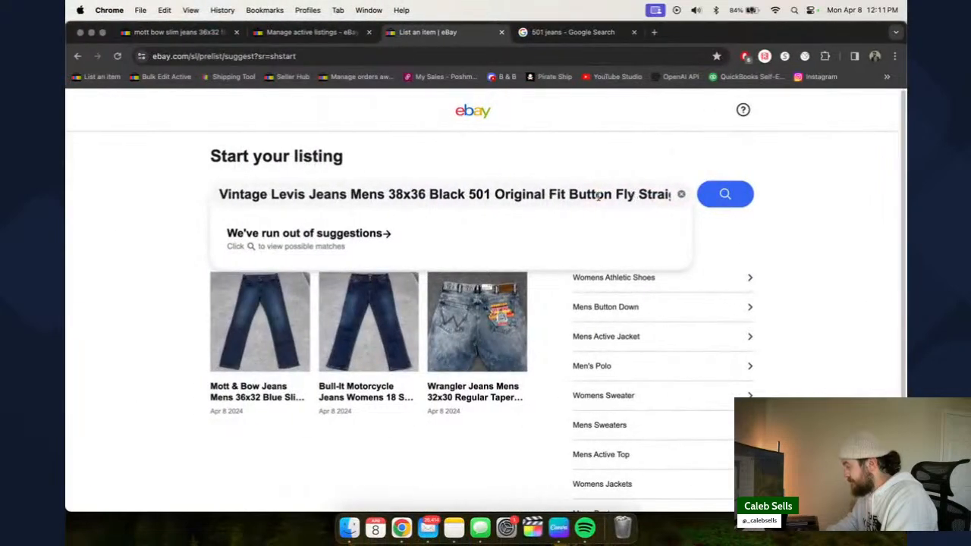
{"action": "type", "text": "Fa"}
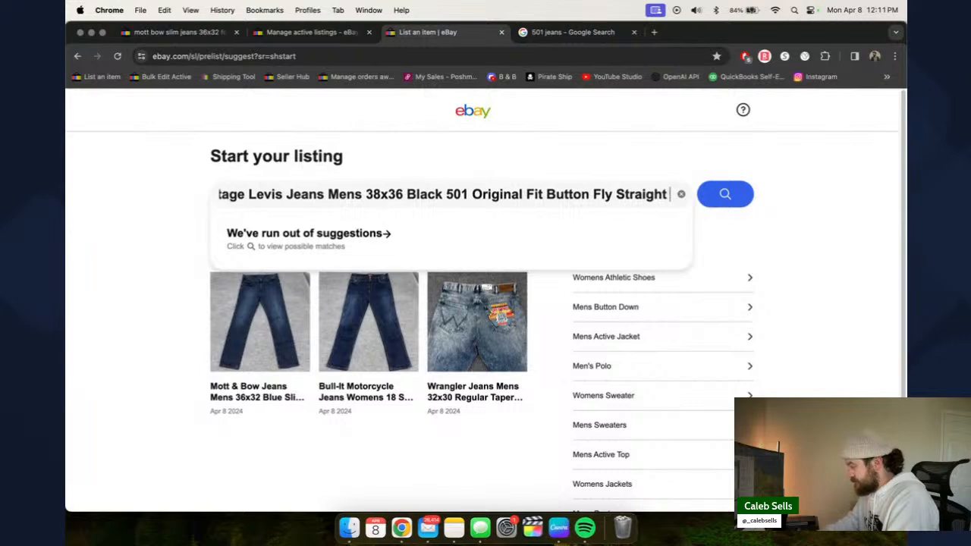
{"action": "type", "text": "ded"}
{"action": "triple_click", "coordinate": [548, 196]}
{"action": "key", "text": "super+c"}
{"action": "left_click", "coordinate": [717, 198]}
{"action": "key", "text": "ctrl+Right"}
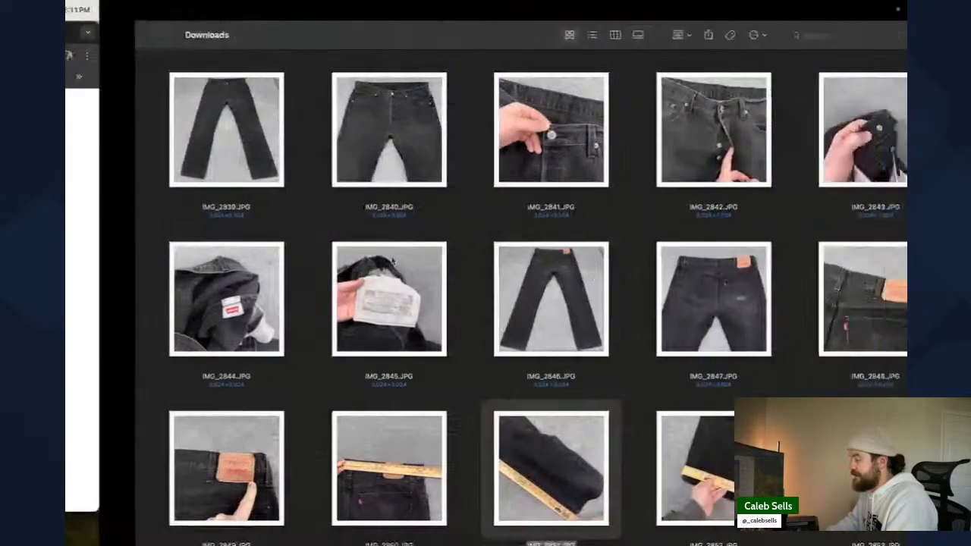
{"action": "left_click_drag", "start_coordinate": [85, 65], "coordinate": [854, 466]}
{"action": "scroll", "coordinate": [854, 466], "scroll_direction": "down", "scroll_amount": 3}
{"action": "scroll", "coordinate": [854, 467], "scroll_direction": "up", "scroll_amount": 3}
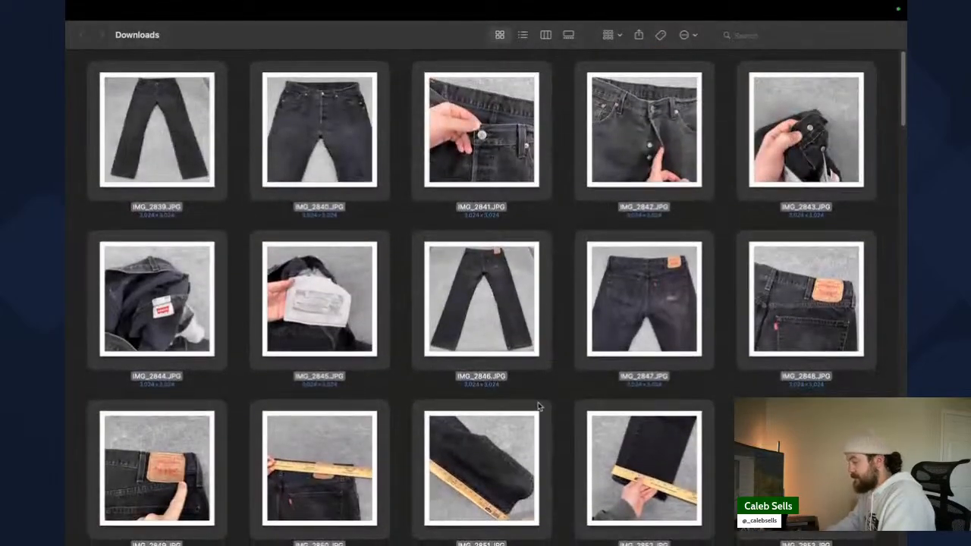
{"action": "key", "text": "ctrl+Left"}
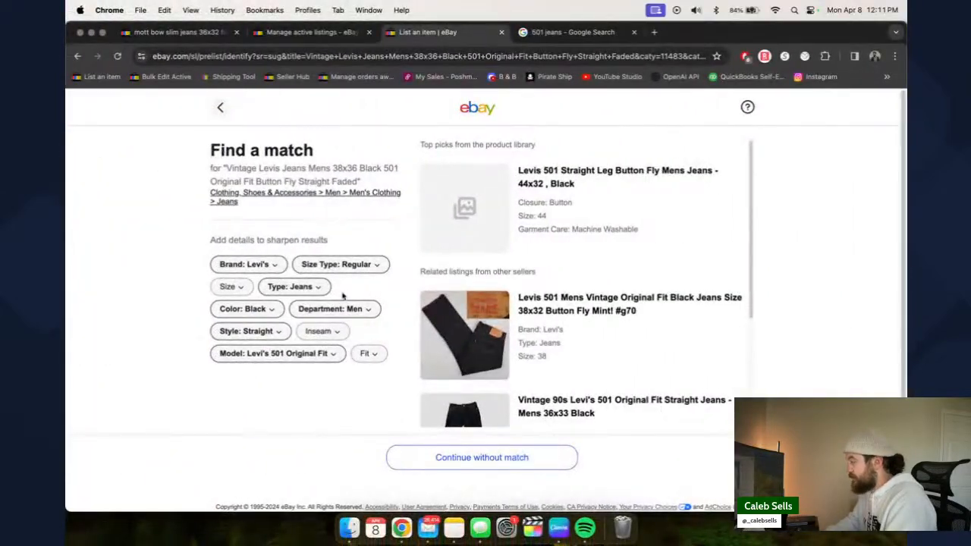
{"action": "key", "text": "ctrl+Right"}
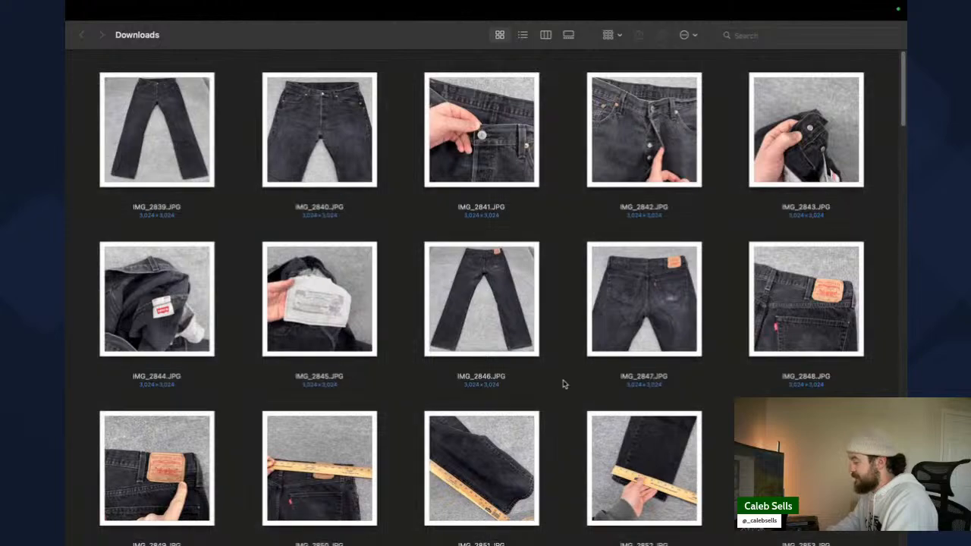
{"action": "key", "text": "ctrl+Left"}
- Continue without a product match, set the condition to Pre-owned and proceed to the listing form
{"action": "left_click", "coordinate": [411, 458]}
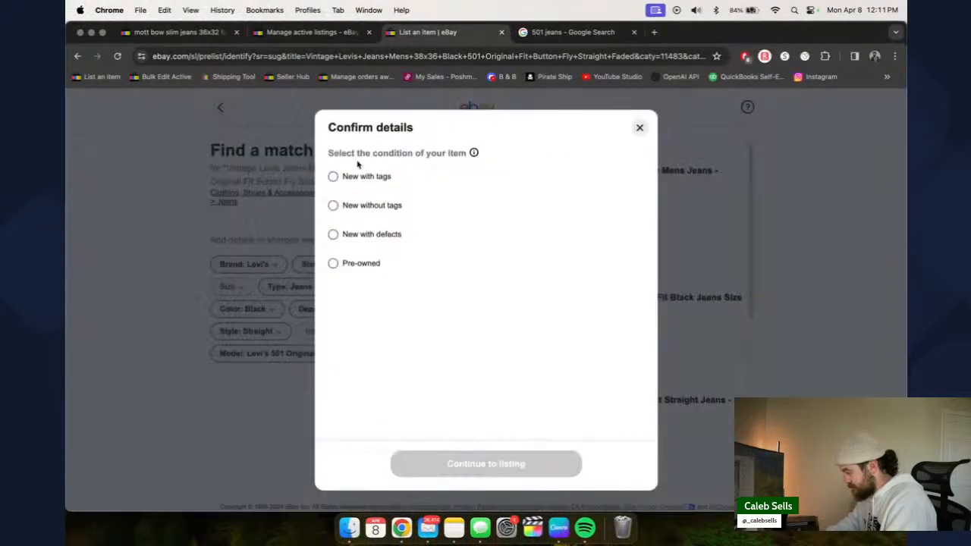
{"action": "left_click", "coordinate": [351, 261]}
{"action": "left_click", "coordinate": [466, 465]}
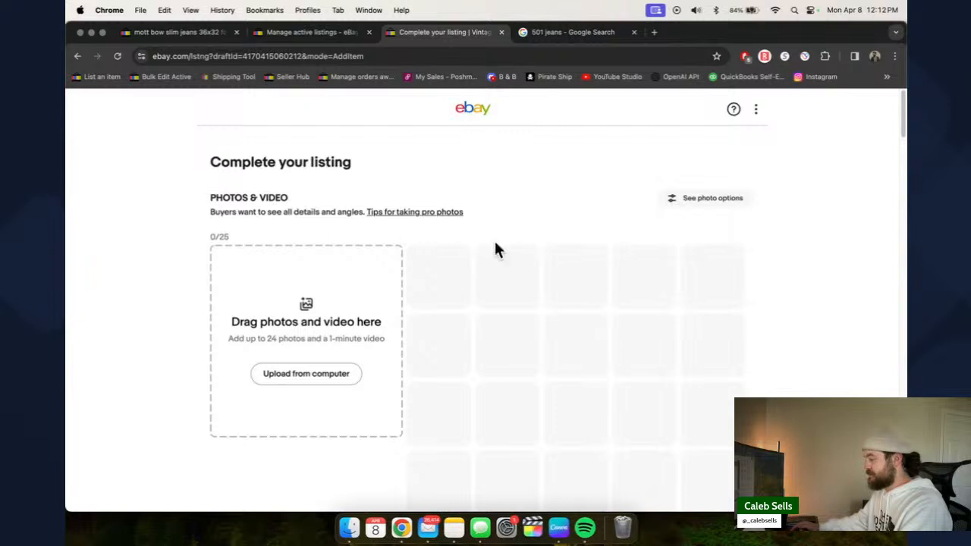
- Upload the 15 black Levi's photos, IMG_2839.JPG through IMG_2853.JPG, from Downloads to the listing
{"action": "scroll", "coordinate": [433, 186], "scroll_direction": "down", "scroll_amount": 3}
{"action": "left_click", "coordinate": [607, 316]}
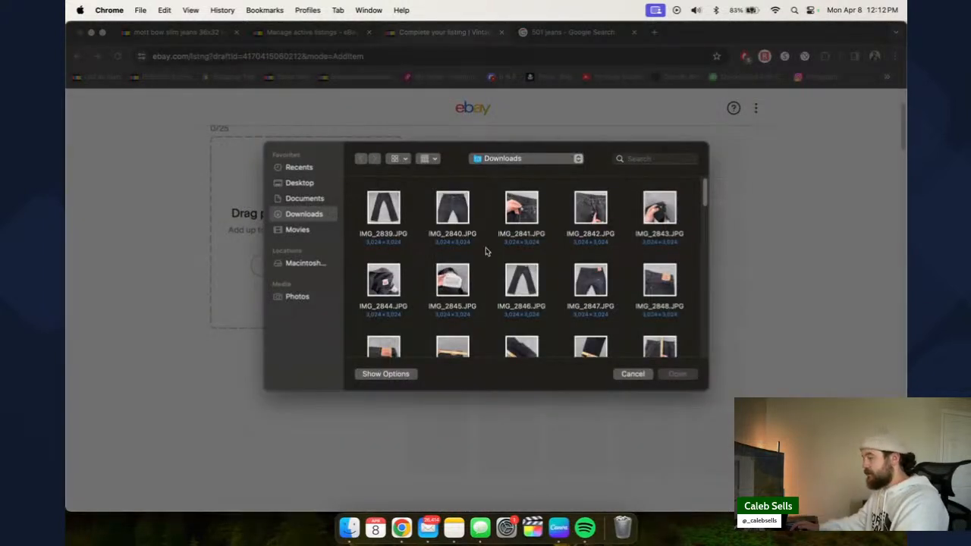
{"action": "left_click_drag", "start_coordinate": [360, 190], "coordinate": [659, 354]}
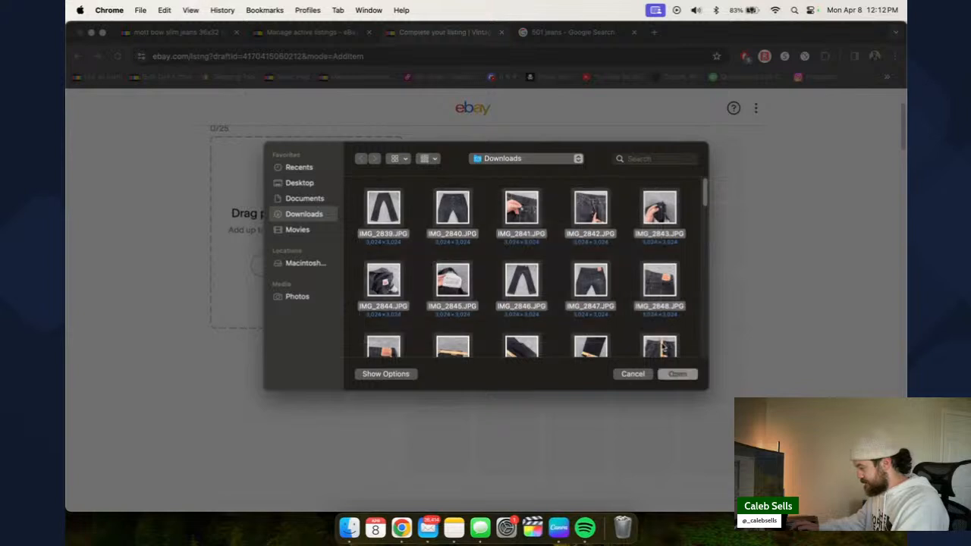
{"action": "scroll", "coordinate": [470, 296], "scroll_direction": "down", "scroll_amount": 3}
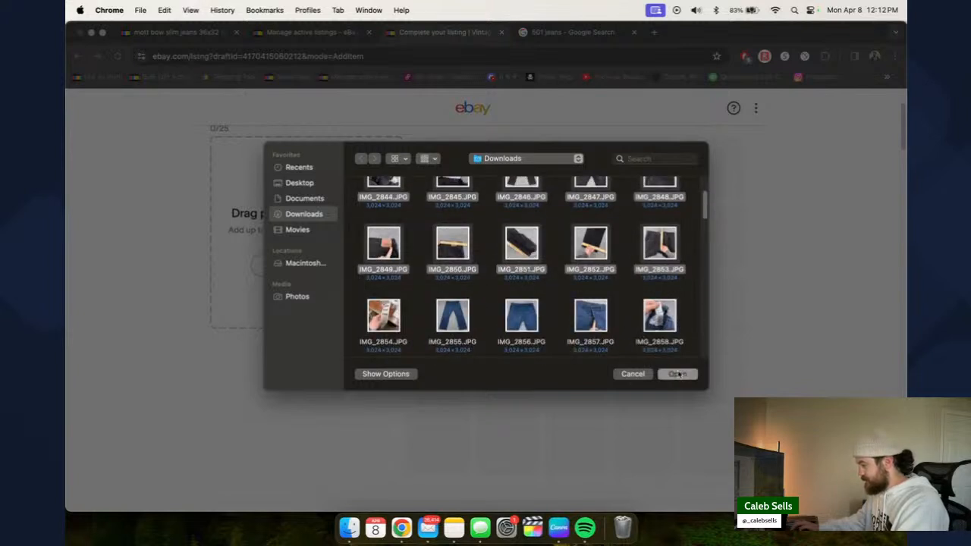
{"action": "left_click", "coordinate": [677, 374]}
- Check the label photo IMG_2854.JPG in Downloads and set the listing's custom label (SKU) to 05396
{"action": "scroll", "coordinate": [190, 352], "scroll_direction": "down", "scroll_amount": 1}
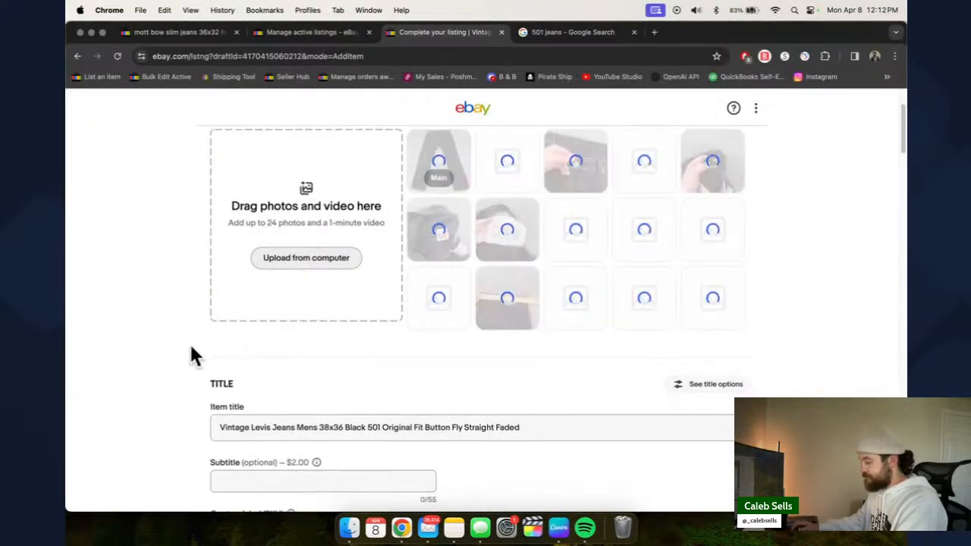
{"action": "scroll", "coordinate": [452, 400], "scroll_direction": "down", "scroll_amount": 2}
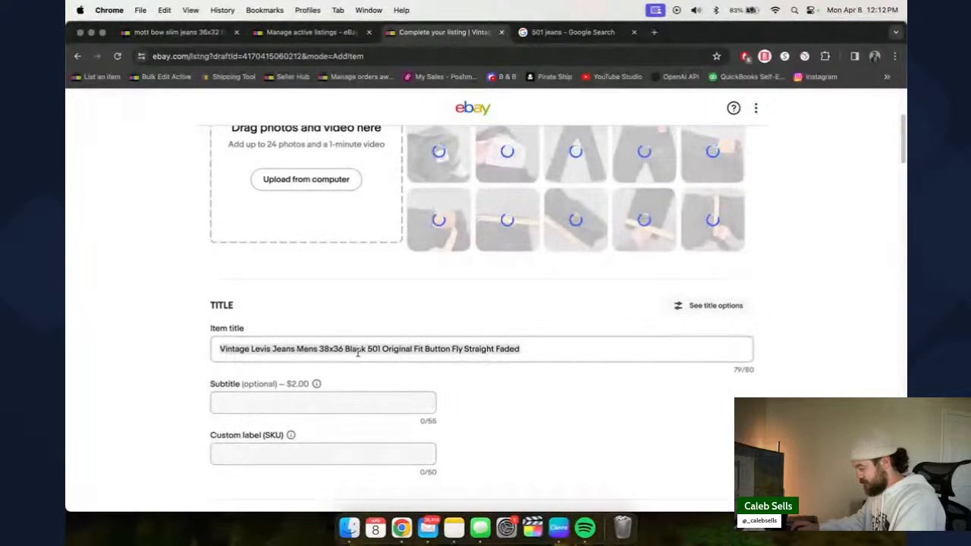
{"action": "scroll", "coordinate": [349, 356], "scroll_direction": "down", "scroll_amount": 1}
{"action": "left_click", "coordinate": [325, 428]}
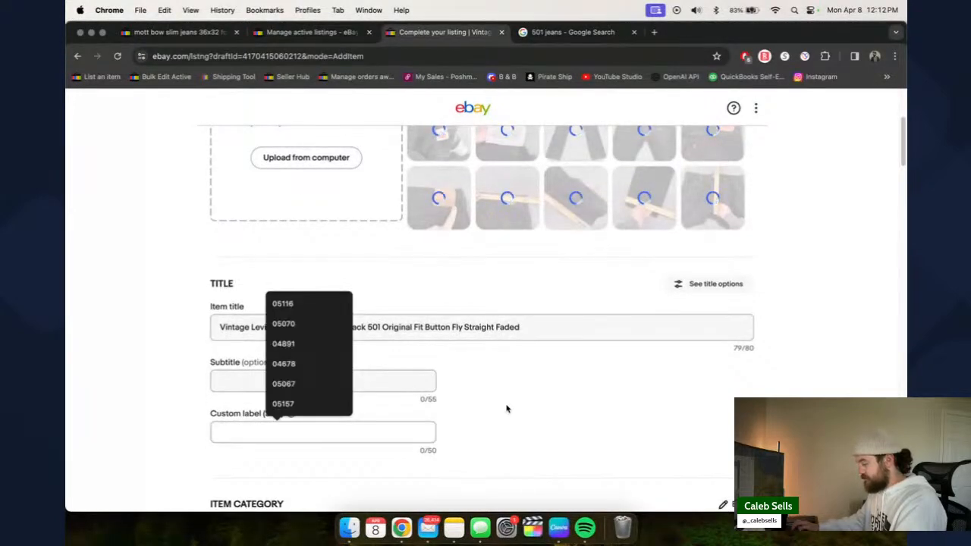
{"action": "key", "text": "ctrl+Right"}
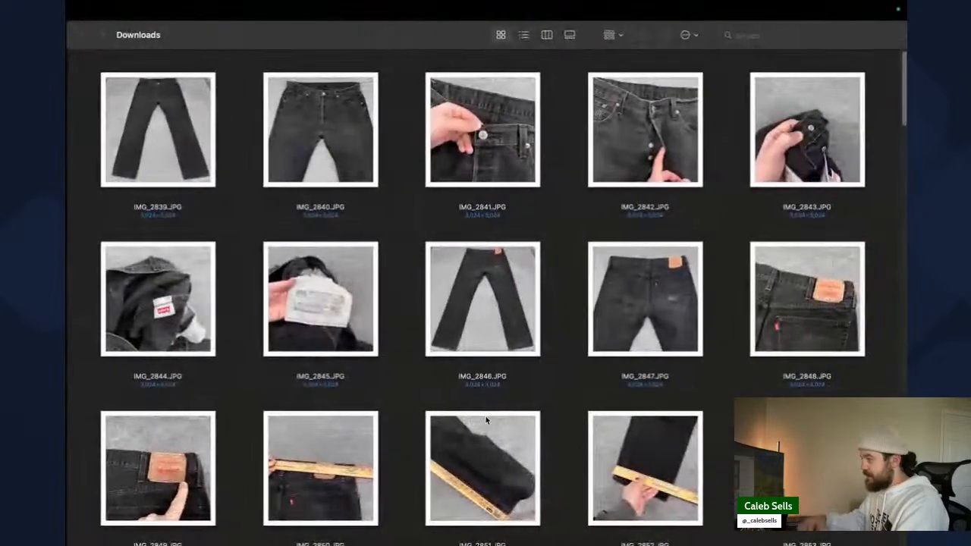
{"action": "scroll", "coordinate": [401, 435], "scroll_direction": "down", "scroll_amount": 5}
{"action": "left_click", "coordinate": [121, 448]}
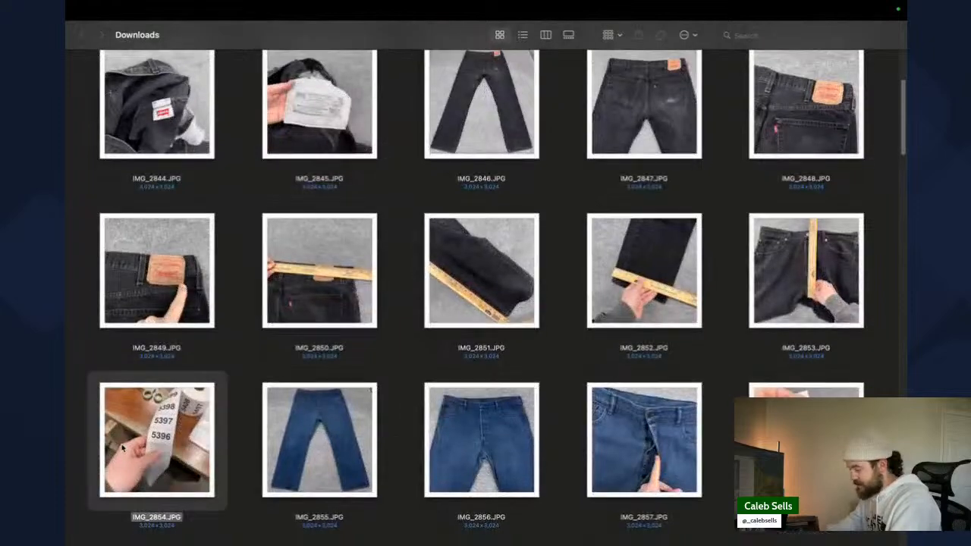
{"action": "key", "text": "ctrl+Left"}
{"action": "left_click", "coordinate": [273, 432]}
{"action": "type", "text": "0"}
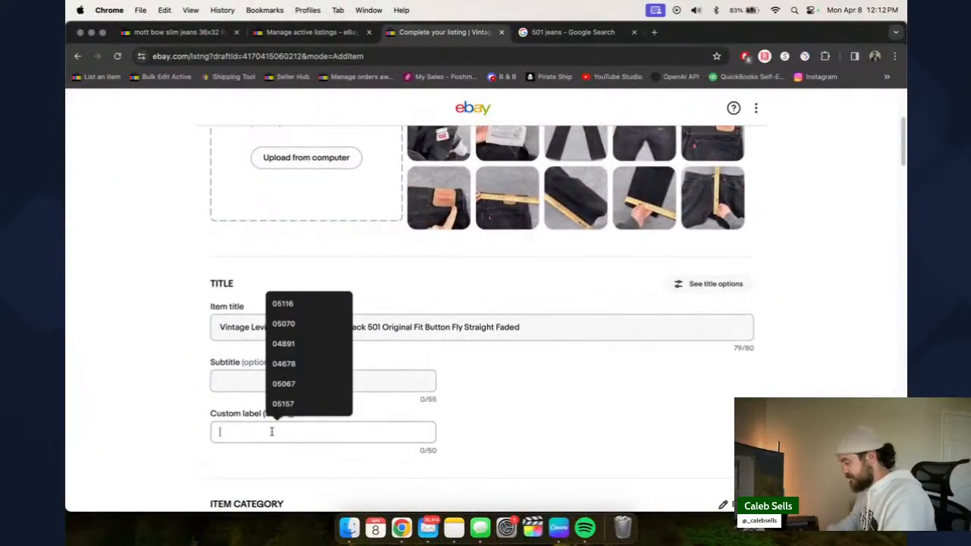
{"action": "type", "text": "5396"}
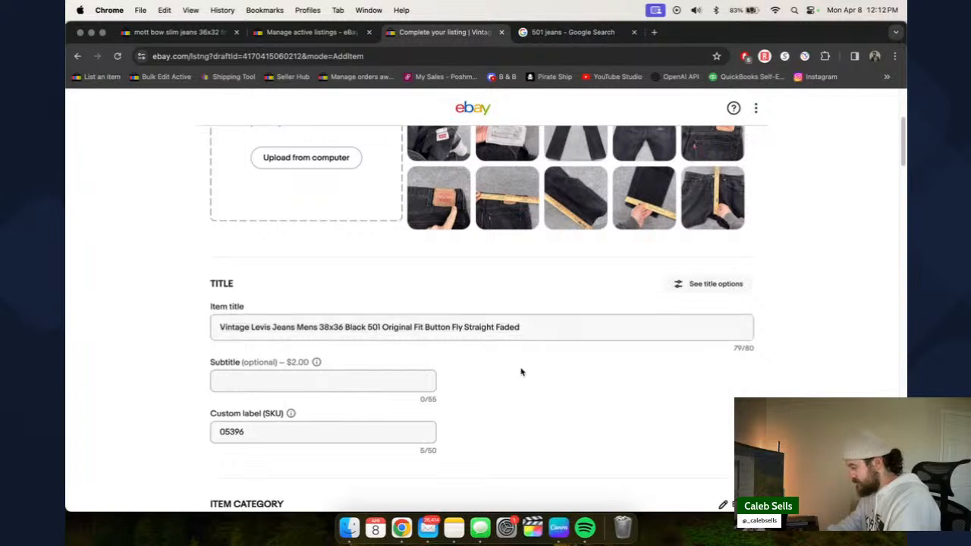
- Reorder the listing photos so the full back view is second and the closer back view is third
{"action": "scroll", "coordinate": [521, 390], "scroll_direction": "up", "scroll_amount": 5}
{"action": "scroll", "coordinate": [623, 351], "scroll_direction": "down", "scroll_amount": 1}
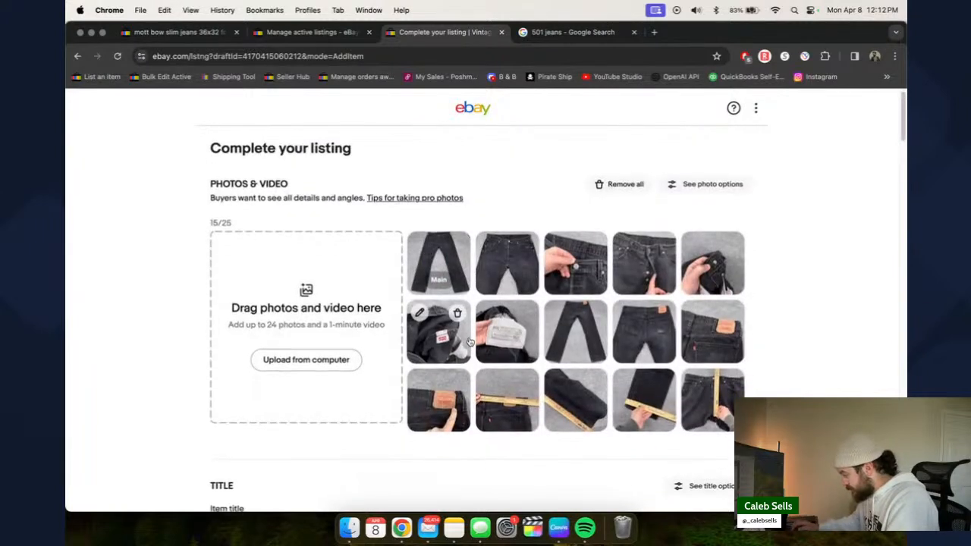
{"action": "left_click_drag", "start_coordinate": [575, 326], "coordinate": [507, 255]}
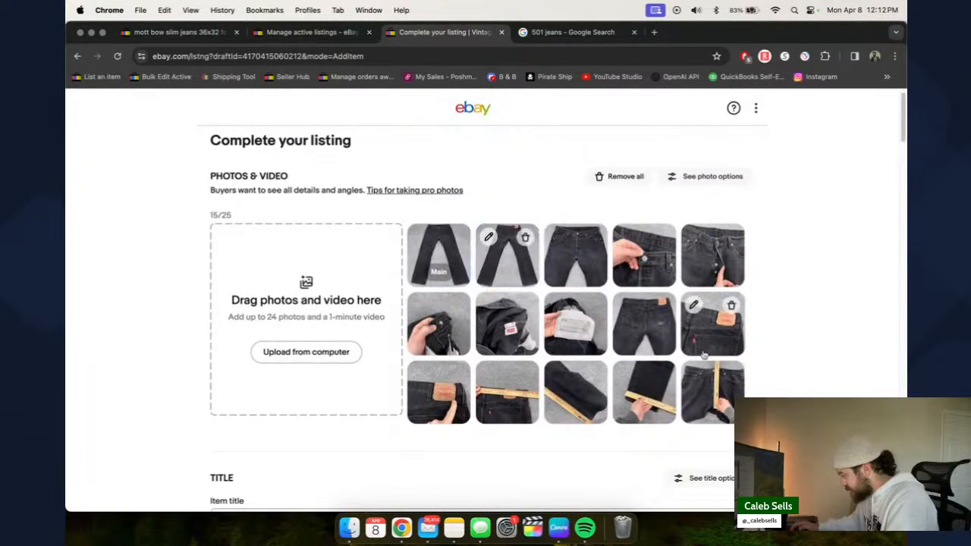
{"action": "left_click_drag", "start_coordinate": [658, 343], "coordinate": [575, 256]}
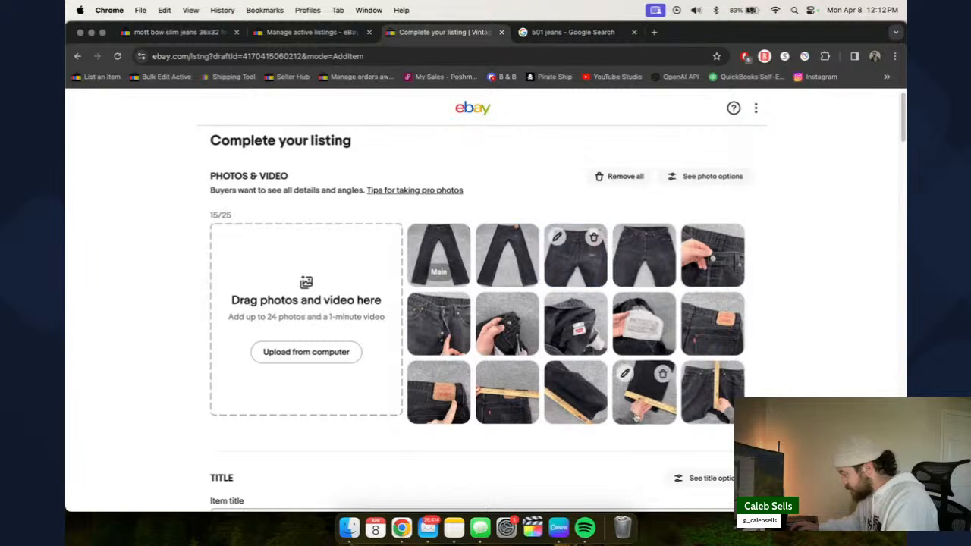
- Copy the full item title of the black Levi's listing for reuse in the description
{"action": "scroll", "coordinate": [409, 379], "scroll_direction": "down", "scroll_amount": 1}
{"action": "scroll", "coordinate": [409, 379], "scroll_direction": "down", "scroll_amount": 2}
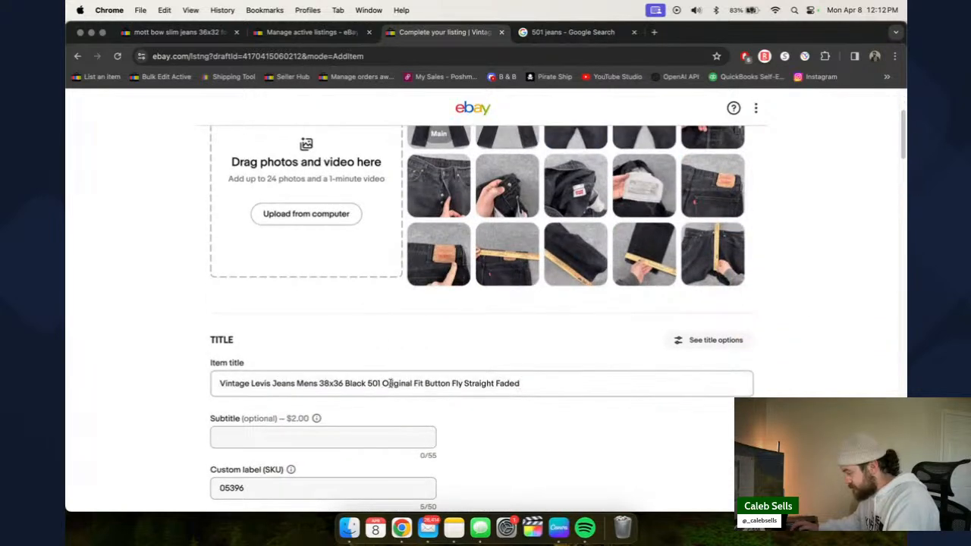
{"action": "triple_click", "coordinate": [383, 391]}
{"action": "key", "text": "super+c"}
{"action": "left_click", "coordinate": [543, 456]}
- Set the listing's size to 38 and the inseam to 35 in
{"action": "scroll", "coordinate": [543, 457], "scroll_direction": "down", "scroll_amount": 8}
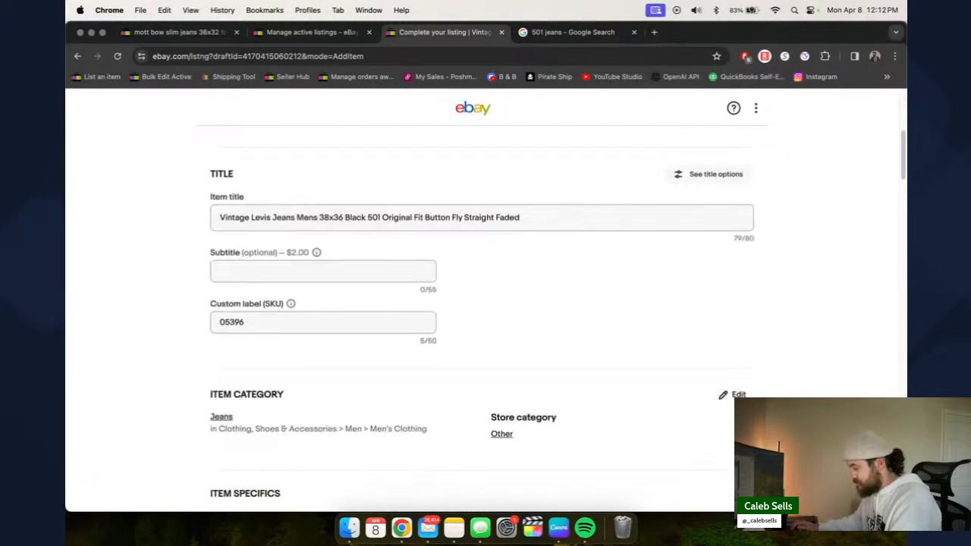
{"action": "left_click", "coordinate": [493, 343]}
{"action": "type", "text": "8"}
{"action": "left_click", "coordinate": [457, 469]}
{"action": "left_click", "coordinate": [505, 413]}
{"action": "type", "text": "5"}
{"action": "left_click", "coordinate": [461, 485]}
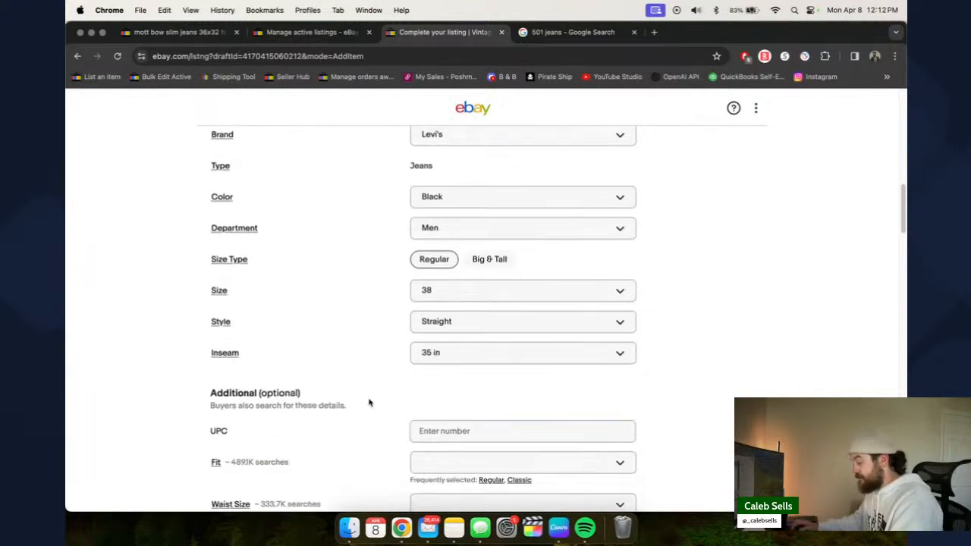
- Set the fit to Regular and the waist size to 38 in
{"action": "scroll", "coordinate": [349, 346], "scroll_direction": "down", "scroll_amount": 2}
{"action": "left_click", "coordinate": [489, 370]}
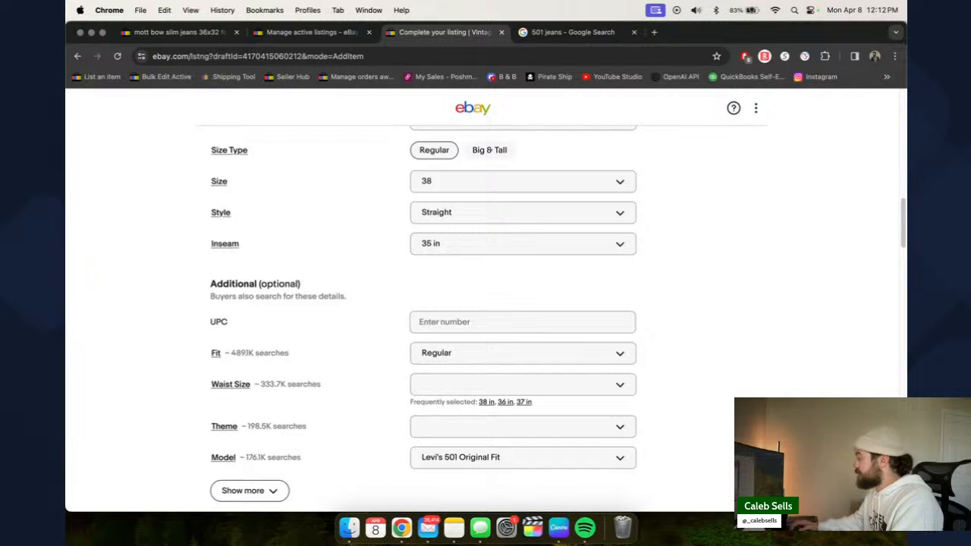
{"action": "scroll", "coordinate": [403, 327], "scroll_direction": "down", "scroll_amount": 1}
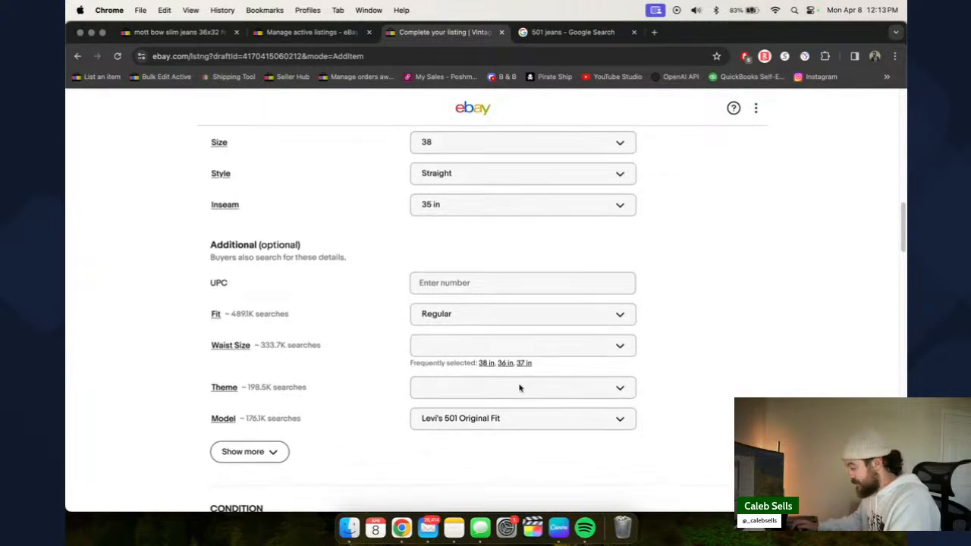
{"action": "left_click", "coordinate": [488, 363]}
- Select USA, 90s and Y2K as the listing's themes
{"action": "left_click", "coordinate": [448, 379]}
{"action": "left_click", "coordinate": [442, 444]}
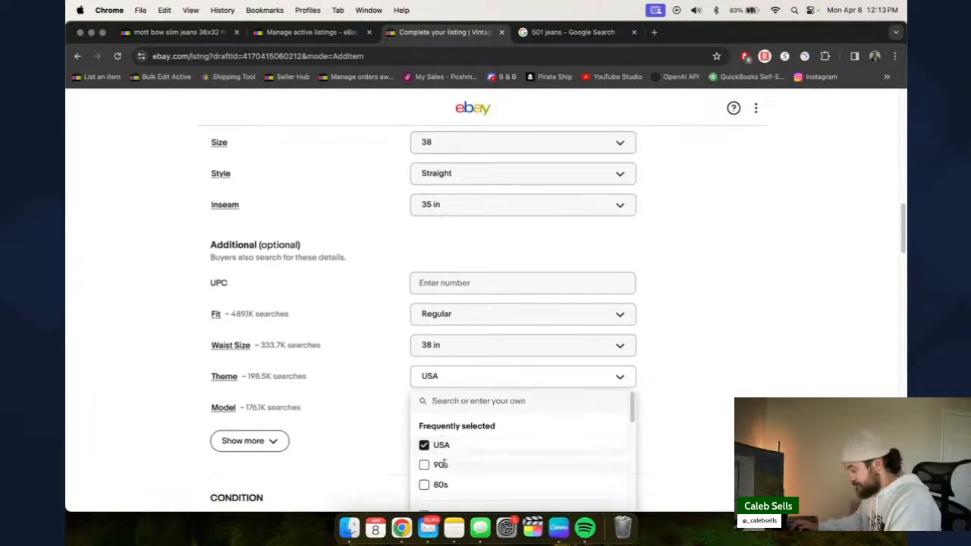
{"action": "left_click", "coordinate": [440, 464]}
{"action": "left_click", "coordinate": [473, 401]}
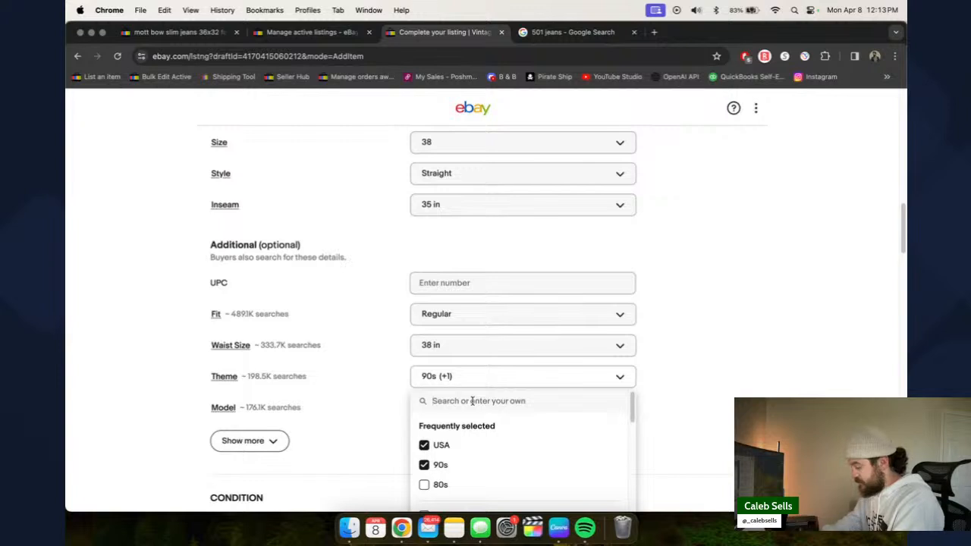
{"action": "type", "text": "Y2K"}
{"action": "left_click", "coordinate": [424, 445]}
{"action": "left_click", "coordinate": [342, 346]}
{"action": "scroll", "coordinate": [357, 347], "scroll_direction": "down", "scroll_amount": 3}
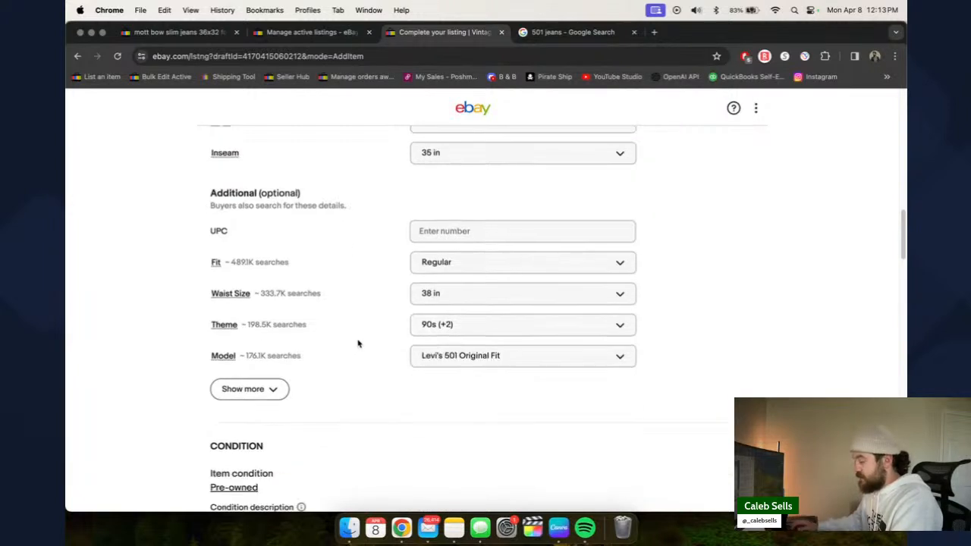
- Expand the additional item specifics and set fabric type Denim, fabric wash Dark and material Cotton
{"action": "left_click", "coordinate": [246, 326]}
{"action": "scroll", "coordinate": [346, 270], "scroll_direction": "down", "scroll_amount": 1}
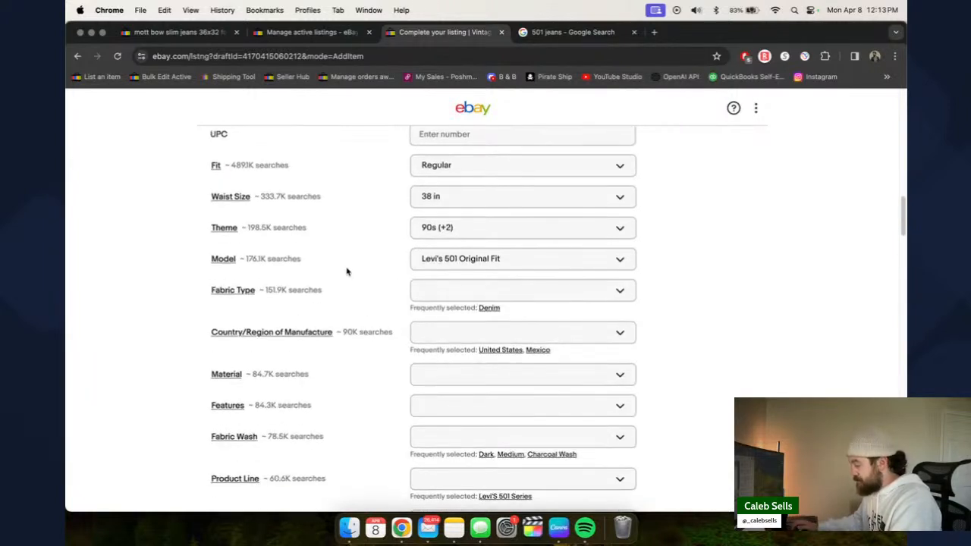
{"action": "left_click", "coordinate": [487, 309]}
{"action": "scroll", "coordinate": [385, 347], "scroll_direction": "down", "scroll_amount": 2}
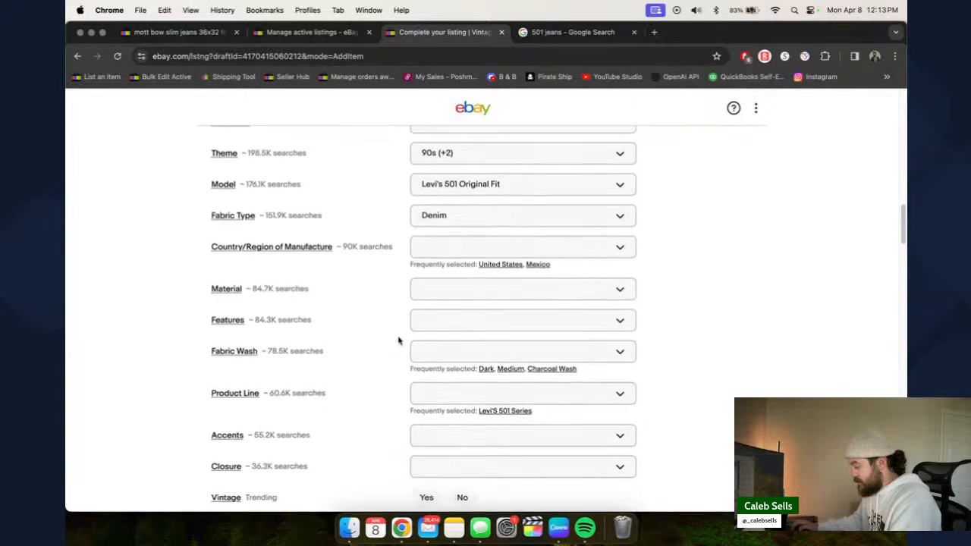
{"action": "left_click", "coordinate": [486, 368]}
{"action": "left_click", "coordinate": [450, 295]}
{"action": "left_click", "coordinate": [446, 358]}
{"action": "left_click", "coordinate": [354, 339]}
- Select Pockets, Comfort and Easy Care as the jeans' features
{"action": "left_click", "coordinate": [453, 322]}
{"action": "left_click", "coordinate": [446, 388]}
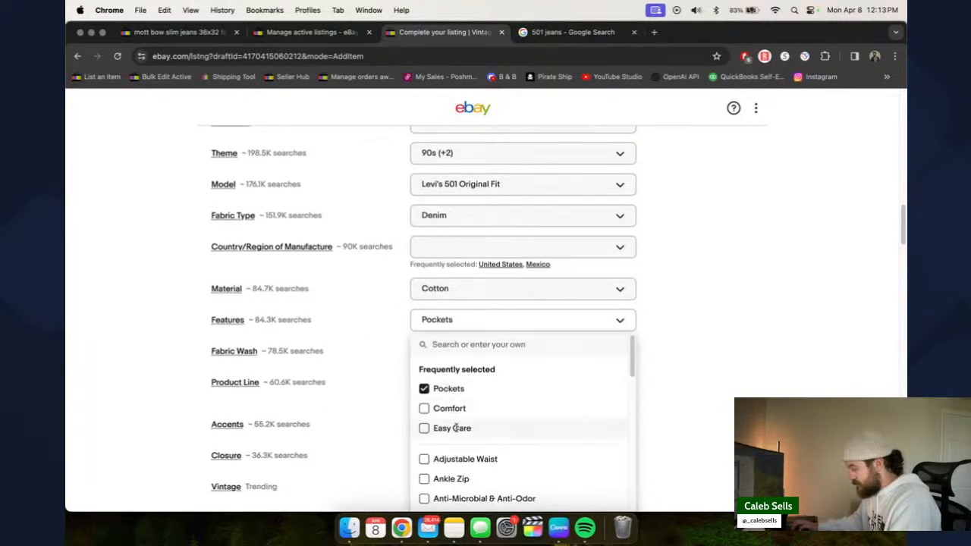
{"action": "left_click", "coordinate": [453, 411]}
{"action": "left_click", "coordinate": [452, 429]}
{"action": "left_click", "coordinate": [379, 399]}
{"action": "scroll", "coordinate": [379, 398], "scroll_direction": "down", "scroll_amount": 1}
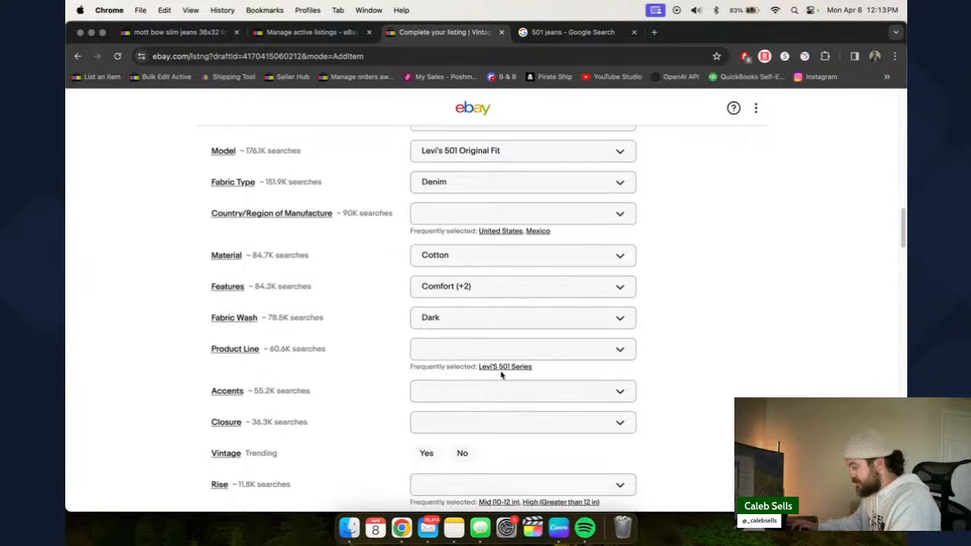
- Set product line Levi'S 501 Series, closure Button, vintage Yes, rise Mid (10-12 in) and pattern Solid
{"action": "left_click", "coordinate": [500, 368]}
{"action": "scroll", "coordinate": [419, 353], "scroll_direction": "down", "scroll_amount": 3}
{"action": "left_click", "coordinate": [462, 306]}
{"action": "left_click", "coordinate": [465, 368]}
{"action": "left_click", "coordinate": [425, 332]}
{"action": "left_click", "coordinate": [498, 382]}
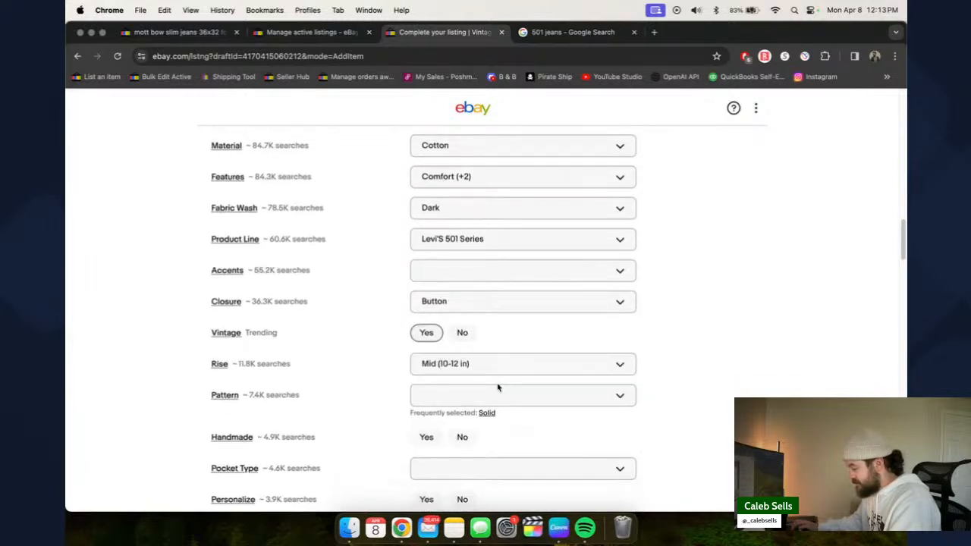
{"action": "left_click", "coordinate": [487, 413]}
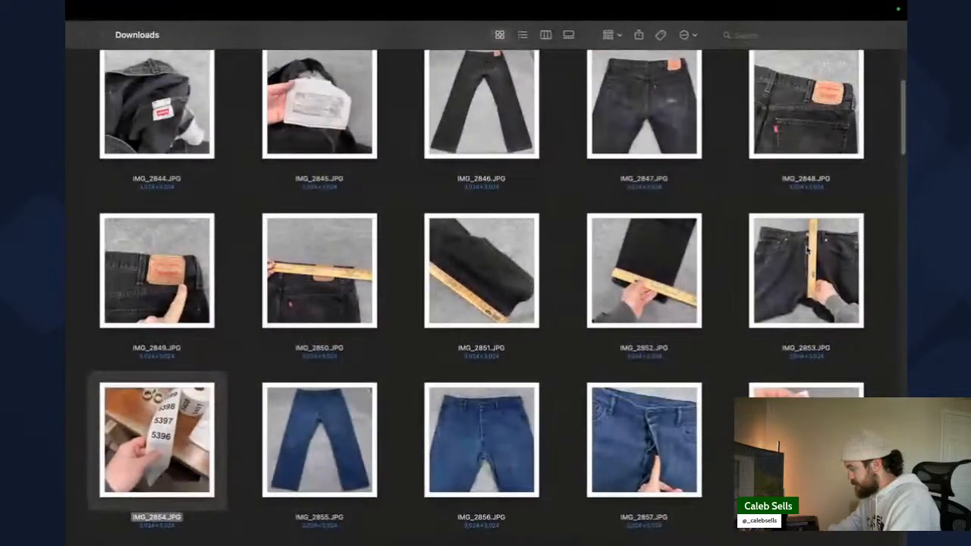
- Check the rise measurement in photo IMG_2853.JPG in Downloads and return to the listing form
{"action": "left_click", "coordinate": [808, 250]}
{"action": "key", "text": "space"}
{"action": "key", "text": "space"}
{"action": "key", "text": "ctrl+Left"}
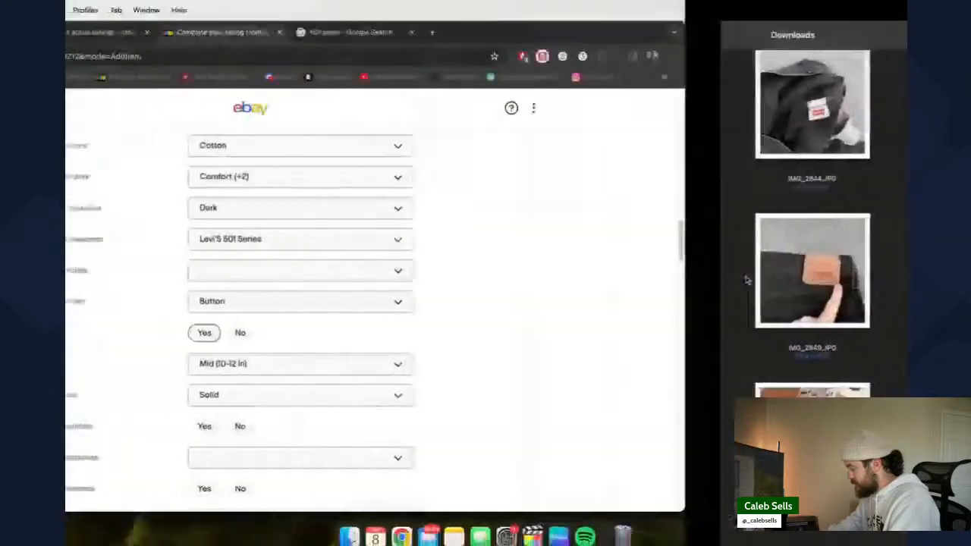
- Set both Handmade and Personalize to No
{"action": "scroll", "coordinate": [386, 405], "scroll_direction": "down", "scroll_amount": 2}
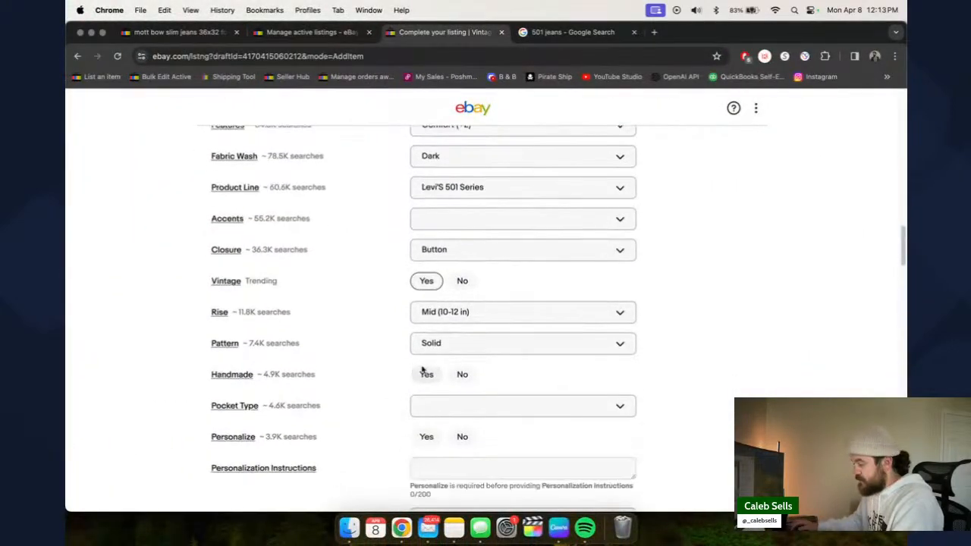
{"action": "left_click", "coordinate": [461, 375]}
{"action": "left_click", "coordinate": [461, 436]}
- Set the pocket type to 5-Pocket Design and Coin Pocket, and the garment care to Machine Washable
{"action": "scroll", "coordinate": [448, 379], "scroll_direction": "down", "scroll_amount": 3}
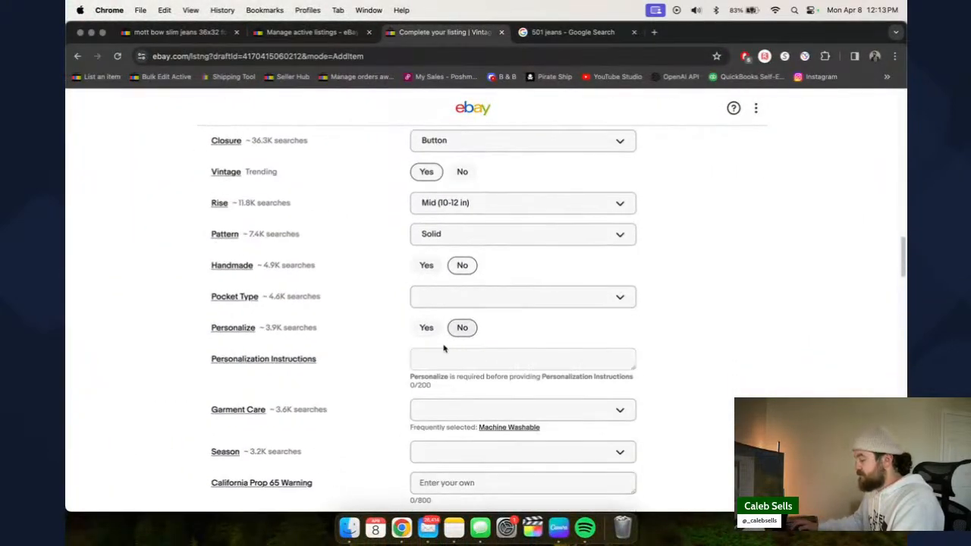
{"action": "left_click", "coordinate": [485, 304]}
{"action": "left_click", "coordinate": [477, 365]}
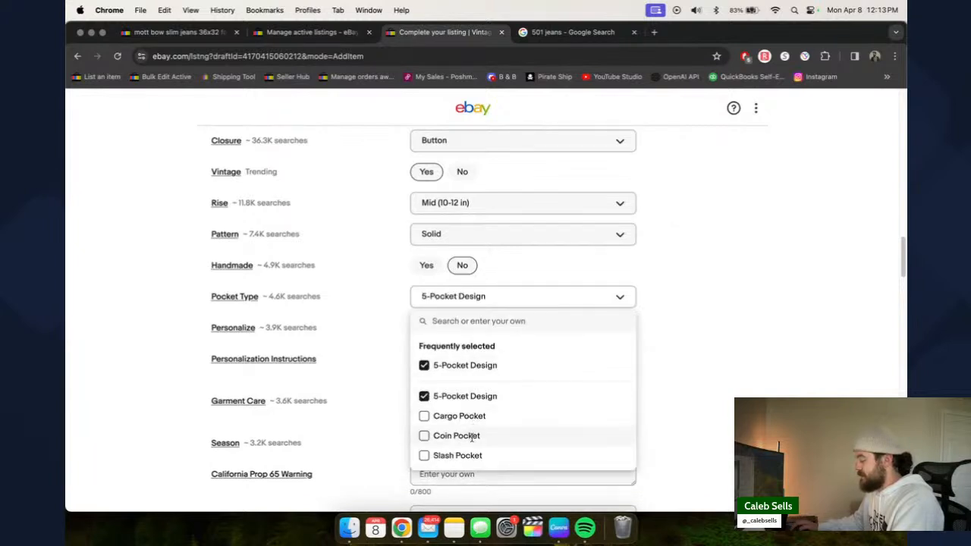
{"action": "left_click", "coordinate": [470, 436]}
{"action": "left_click", "coordinate": [349, 352]}
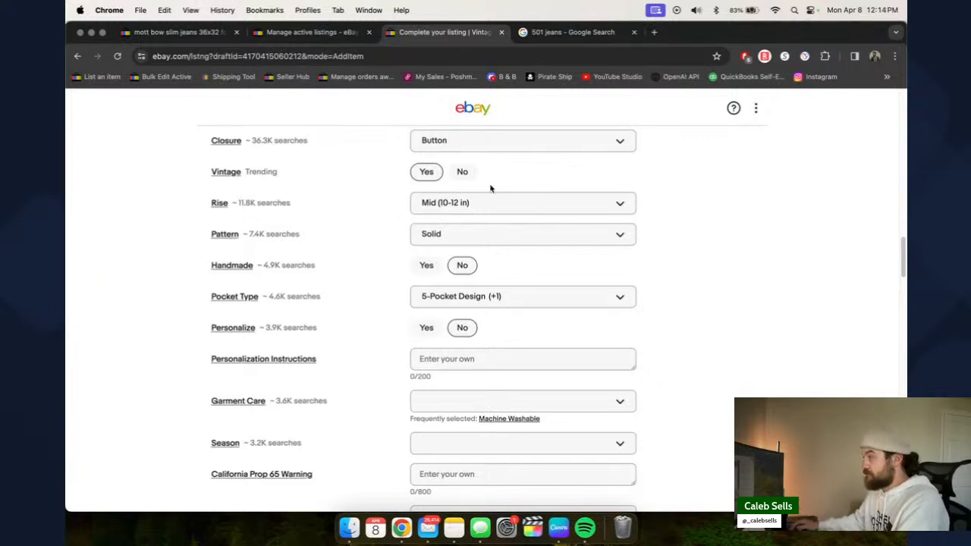
{"action": "scroll", "coordinate": [374, 333], "scroll_direction": "down", "scroll_amount": 2}
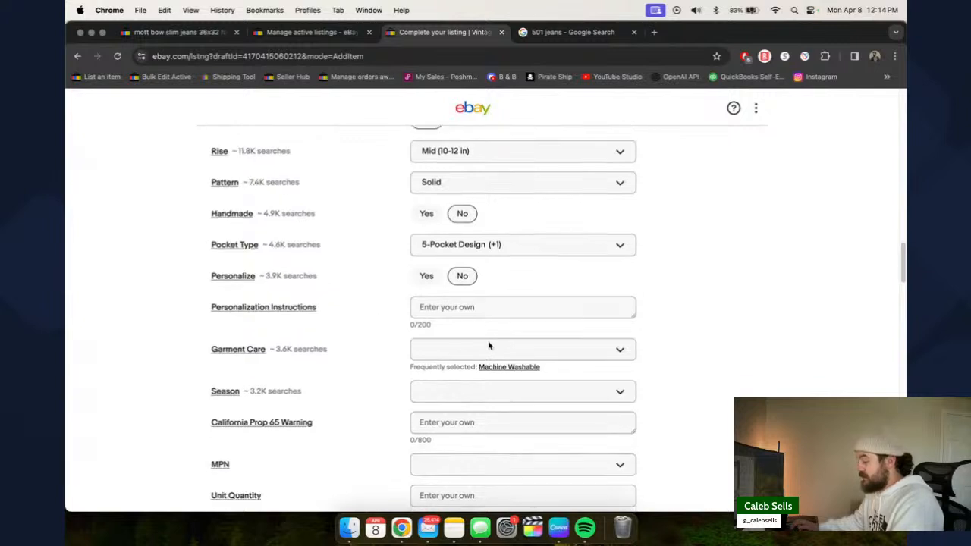
{"action": "left_click", "coordinate": [489, 369]}
{"action": "scroll", "coordinate": [363, 318], "scroll_direction": "down", "scroll_amount": 1}
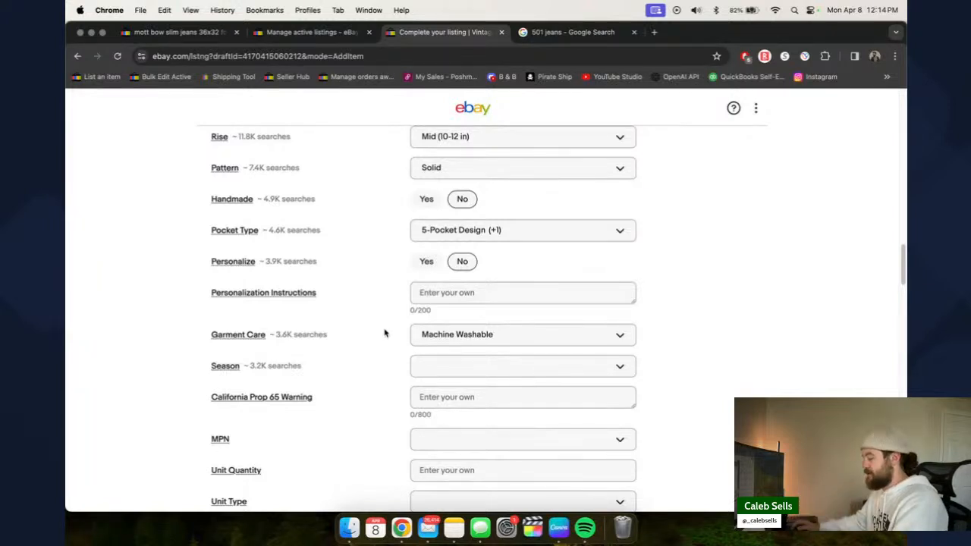
- Enter the condition description "In good condition. Please see photos for measurements."
{"action": "scroll", "coordinate": [384, 331], "scroll_direction": "down", "scroll_amount": 3}
{"action": "scroll", "coordinate": [384, 314], "scroll_direction": "down", "scroll_amount": 4}
{"action": "left_click", "coordinate": [304, 288]}
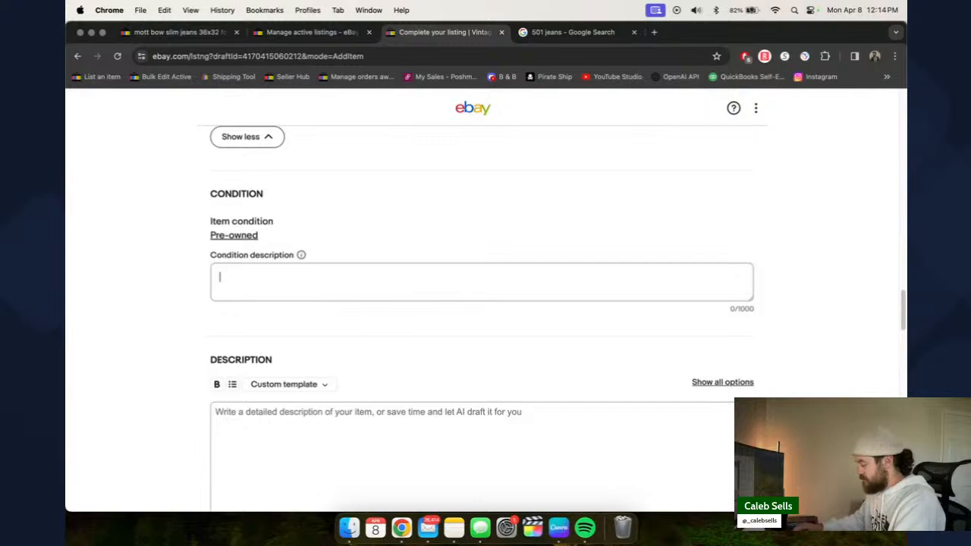
{"action": "type", "text": "In good condition. Please see photos for measurements."}
- Fill the item description with the copied listing title, a blank line and "In good condition. Please see photos for measurements."
{"action": "left_click", "coordinate": [247, 418]}
{"action": "type", "text": "Vintage Levis Jeans Mens 38x36 Black 501 Original Fit Button Fly Straight Faded"}
{"action": "left_click", "coordinate": [541, 412]}
{"action": "key", "text": "Return"}
{"action": "key", "text": "Return"}
{"action": "type", "text": "In good condition. Please see photos for measurements."}
{"action": "key", "text": "Return"}
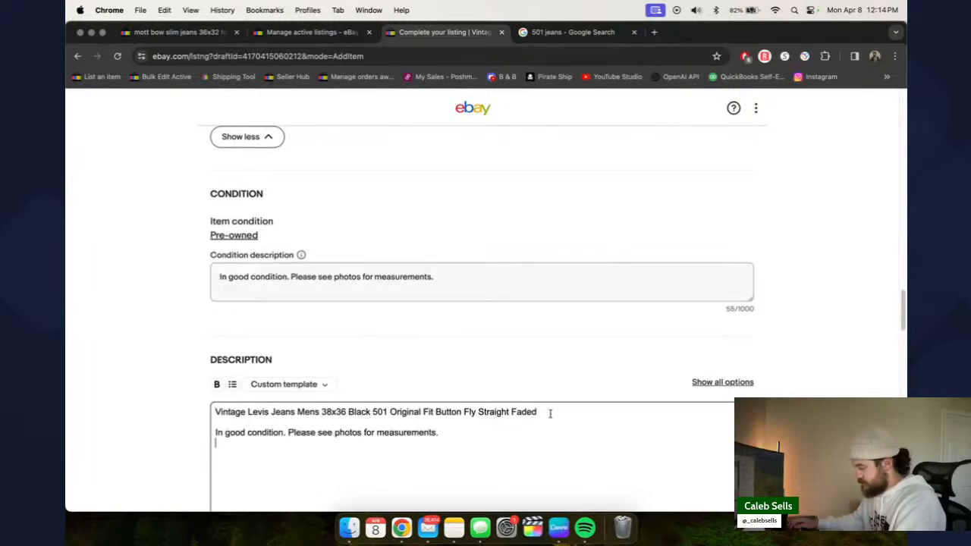
- Add Distressed to the jeans' selected features
{"action": "scroll", "coordinate": [238, 354], "scroll_direction": "down", "scroll_amount": 4}
{"action": "scroll", "coordinate": [314, 299], "scroll_direction": "up", "scroll_amount": 10}
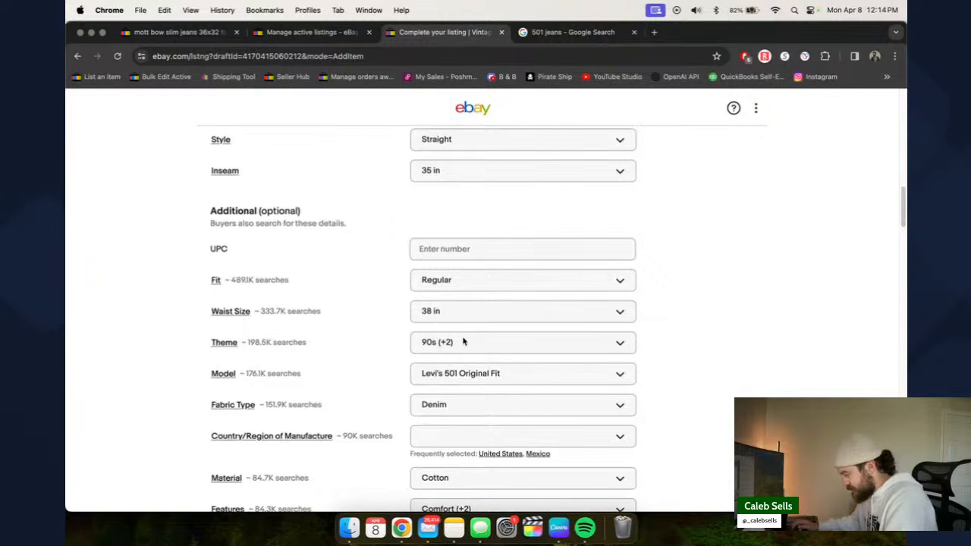
{"action": "scroll", "coordinate": [466, 339], "scroll_direction": "down", "scroll_amount": 2}
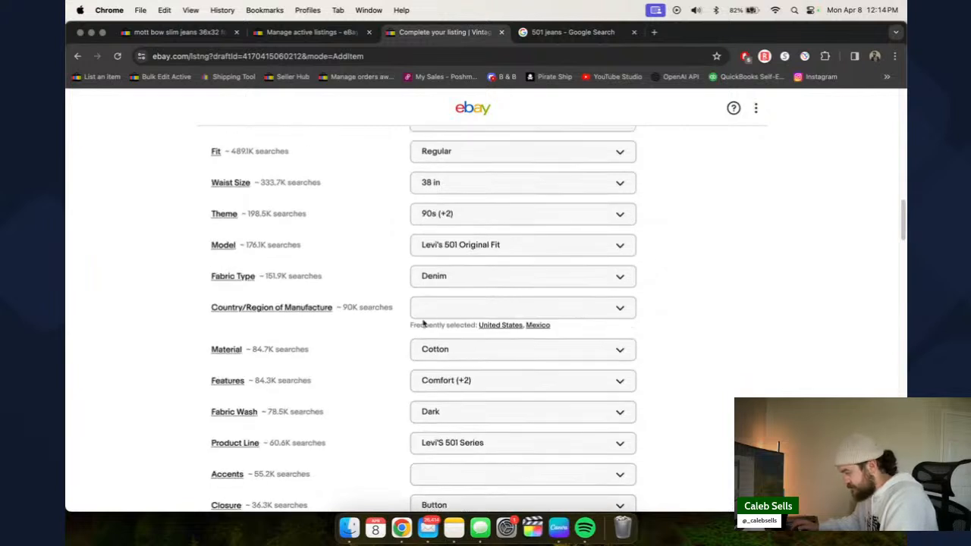
{"action": "left_click", "coordinate": [448, 380]}
{"action": "type", "text": "di"}
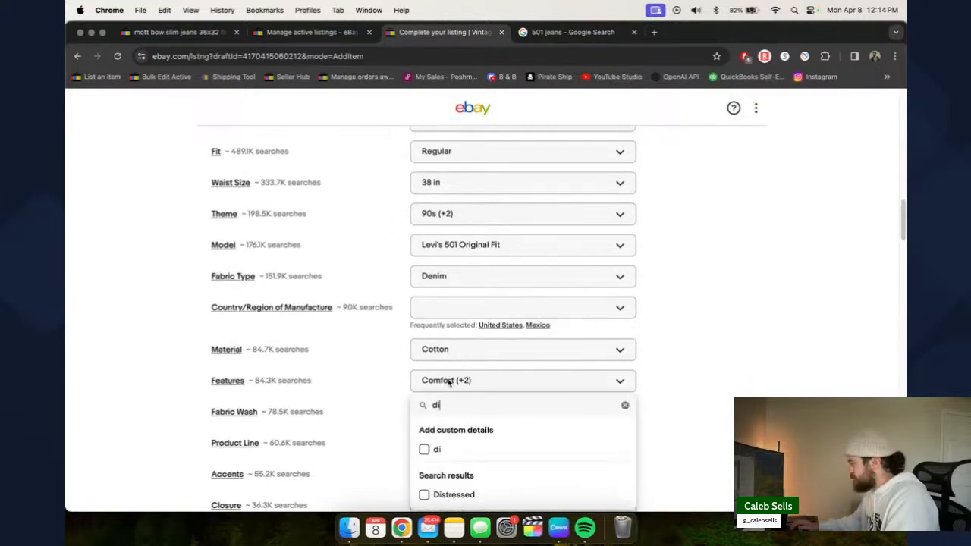
{"action": "left_click", "coordinate": [440, 494]}
{"action": "left_click", "coordinate": [374, 389]}
- Set the Buy It Now price to $29.95
{"action": "scroll", "coordinate": [374, 389], "scroll_direction": "down", "scroll_amount": 20}
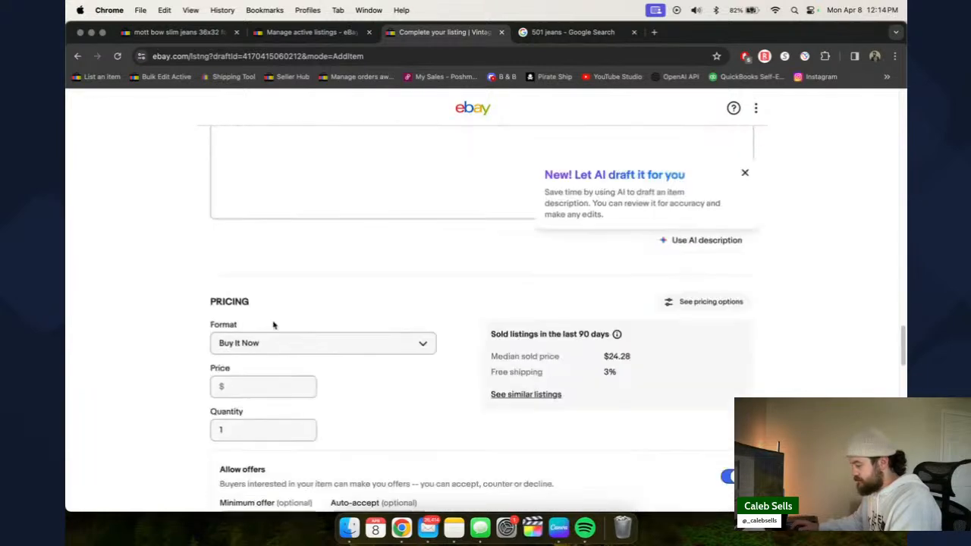
{"action": "left_click", "coordinate": [250, 231]}
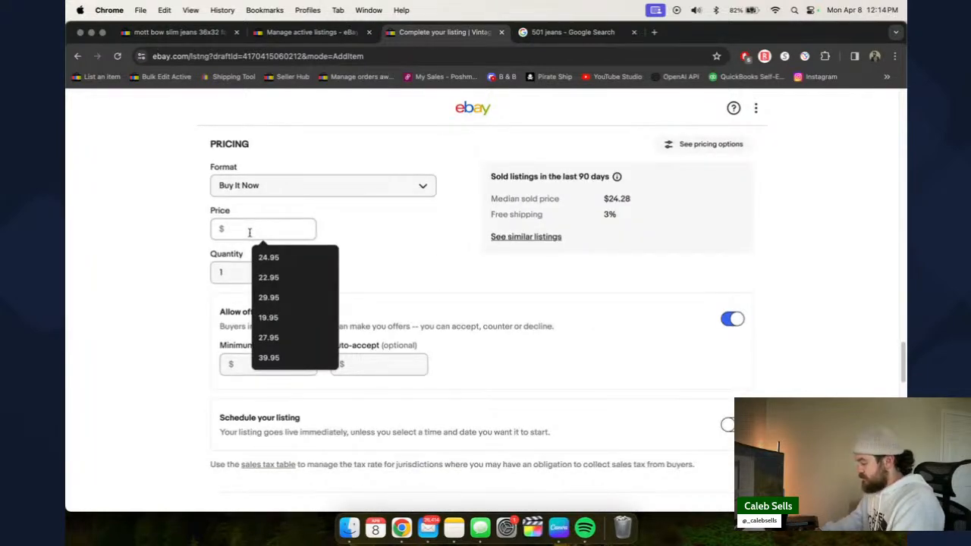
{"action": "type", "text": "39.99"}
- Change the shipping policy to the $9.95 rate and save the listing as a draft
{"action": "scroll", "coordinate": [396, 238], "scroll_direction": "down", "scroll_amount": 5}
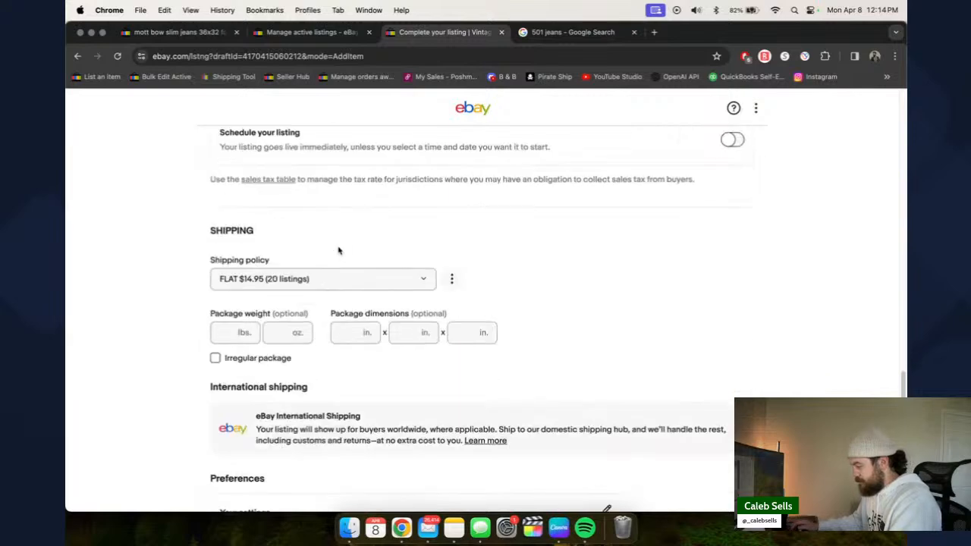
{"action": "left_click", "coordinate": [303, 263]}
{"action": "left_click", "coordinate": [288, 306]}
{"action": "scroll", "coordinate": [427, 313], "scroll_direction": "down", "scroll_amount": 5}
{"action": "scroll", "coordinate": [424, 311], "scroll_direction": "down", "scroll_amount": 9}
{"action": "left_click", "coordinate": [462, 334]}
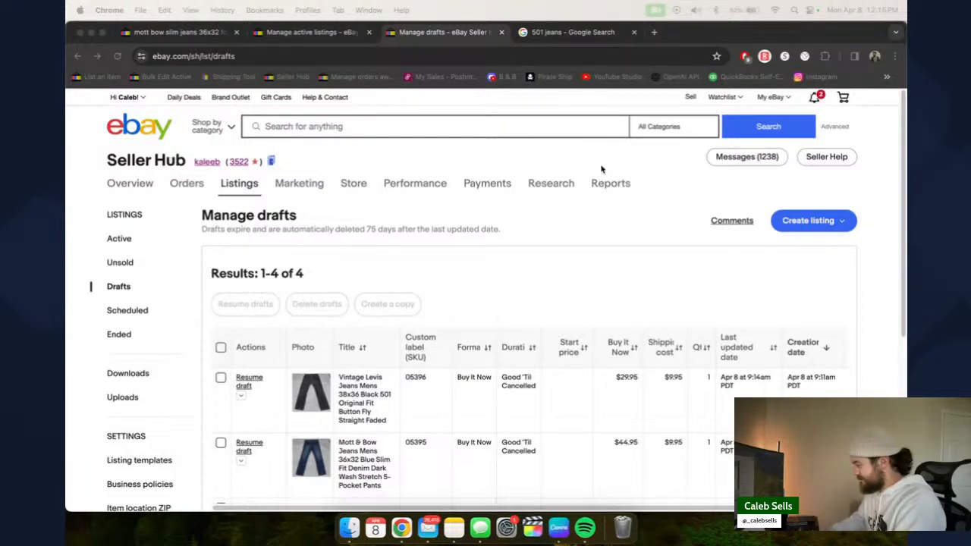
- Move the finished black Levi's photos and the label photo, IMG_2839.JPG through IMG_2854.JPG, from Downloads to the Trash
{"action": "key", "text": "ctrl+Right"}
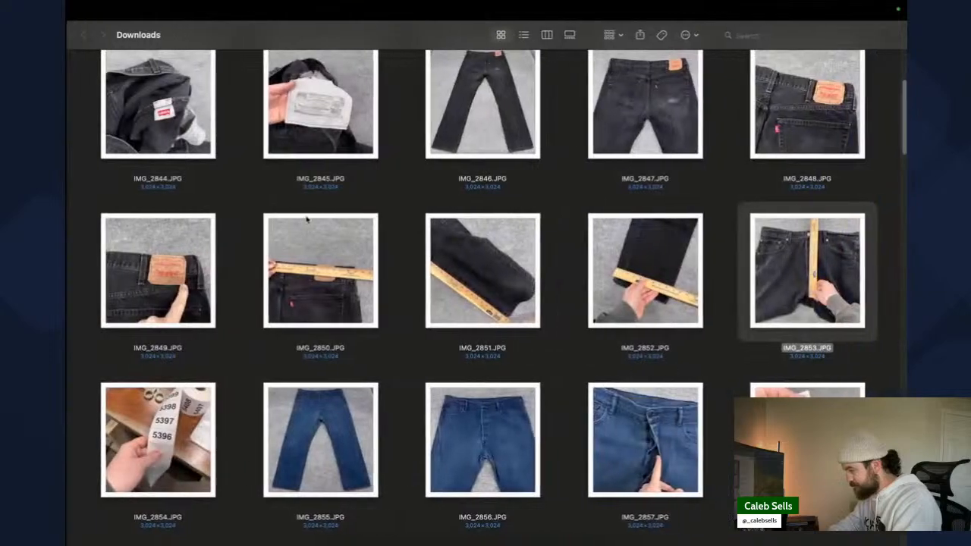
{"action": "scroll", "coordinate": [107, 94], "scroll_direction": "up", "scroll_amount": 3}
{"action": "left_click_drag", "start_coordinate": [107, 94], "coordinate": [659, 455]}
{"action": "right_click", "coordinate": [658, 455]}
{"action": "left_click", "coordinate": [683, 351]}
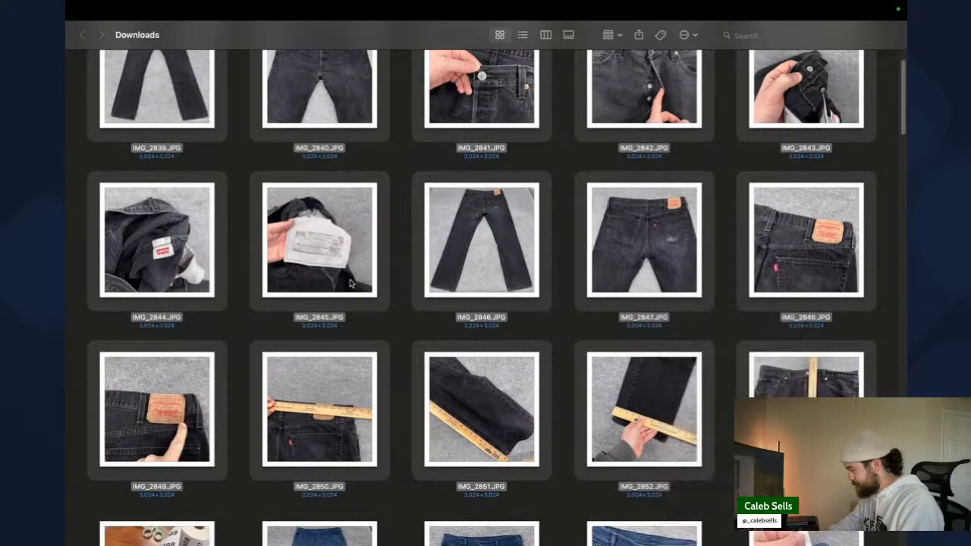
{"action": "right_click", "coordinate": [161, 122]}
{"action": "left_click", "coordinate": [189, 160]}
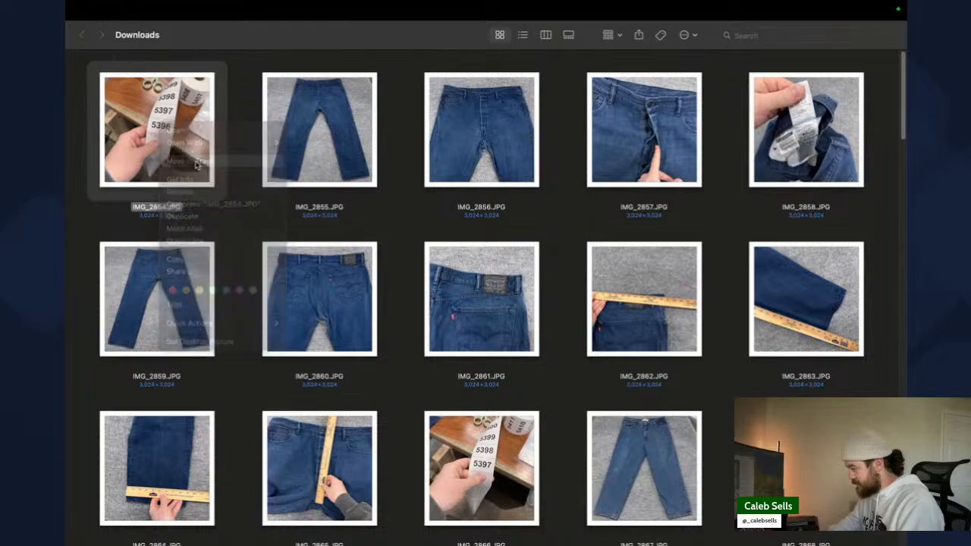
- Preview IMG_2861.JPG in Downloads to read the model and size on the next blue jeans' waist patch
{"action": "scroll", "coordinate": [563, 297], "scroll_direction": "down", "scroll_amount": 2}
{"action": "left_click", "coordinate": [319, 274]}
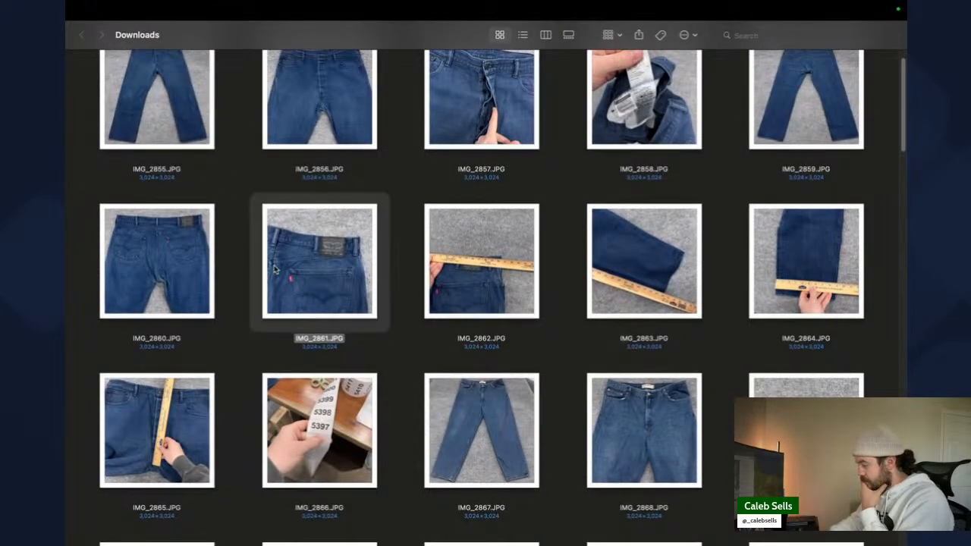
{"action": "key", "text": "space"}
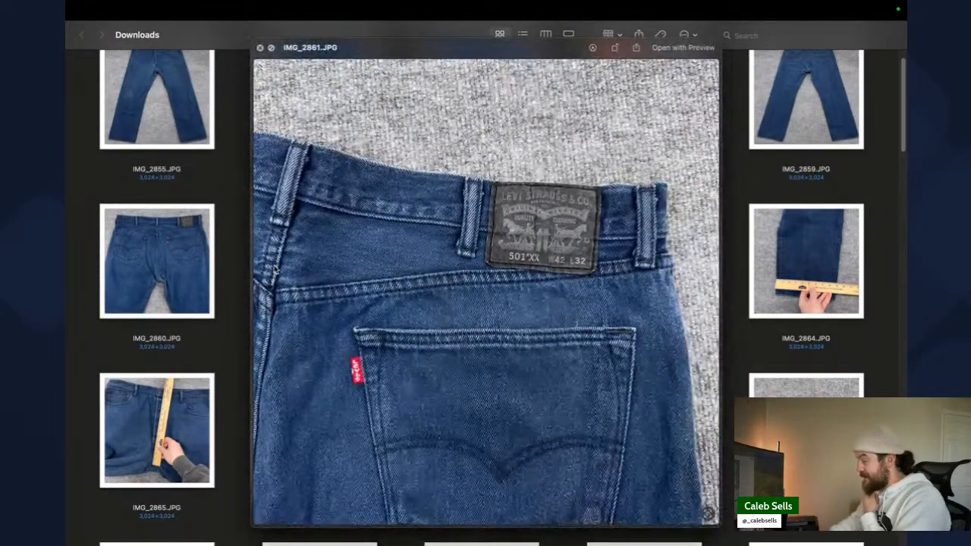
- Inspect the waist patch in IMG_2861.JPG up close and preview the same photo again to check the jeans' model and size
{"action": "scroll", "coordinate": [530, 271], "scroll_direction": "up", "scroll_amount": 5}
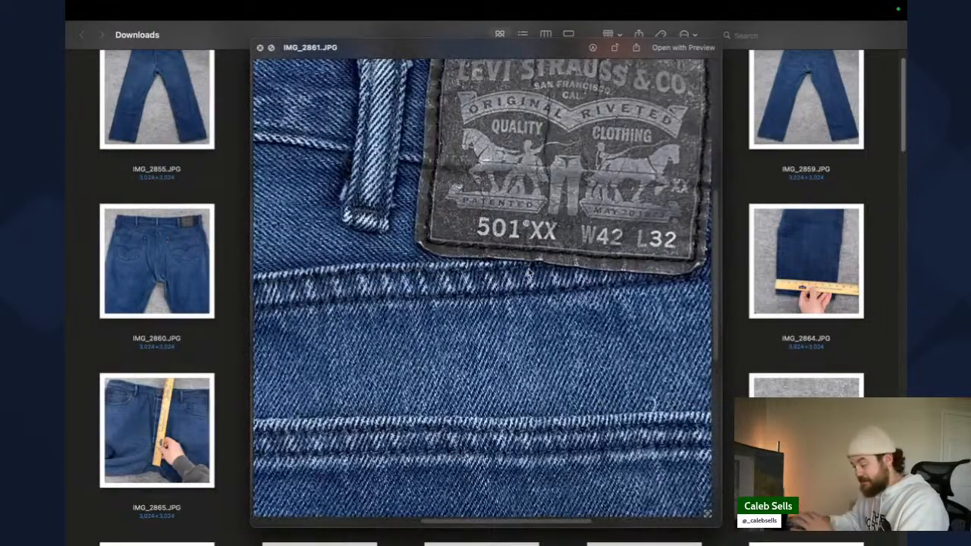
{"action": "key", "text": "space"}
{"action": "scroll", "coordinate": [510, 281], "scroll_direction": "up", "scroll_amount": 1}
{"action": "scroll", "coordinate": [509, 281], "scroll_direction": "down", "scroll_amount": 4}
{"action": "scroll", "coordinate": [509, 281], "scroll_direction": "down", "scroll_amount": 3}
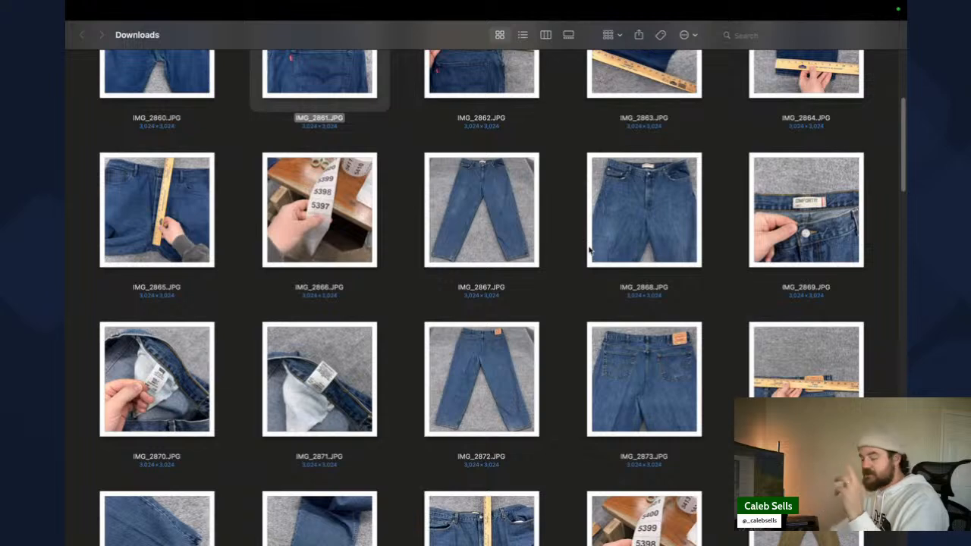
{"action": "scroll", "coordinate": [590, 250], "scroll_direction": "up", "scroll_amount": 5}
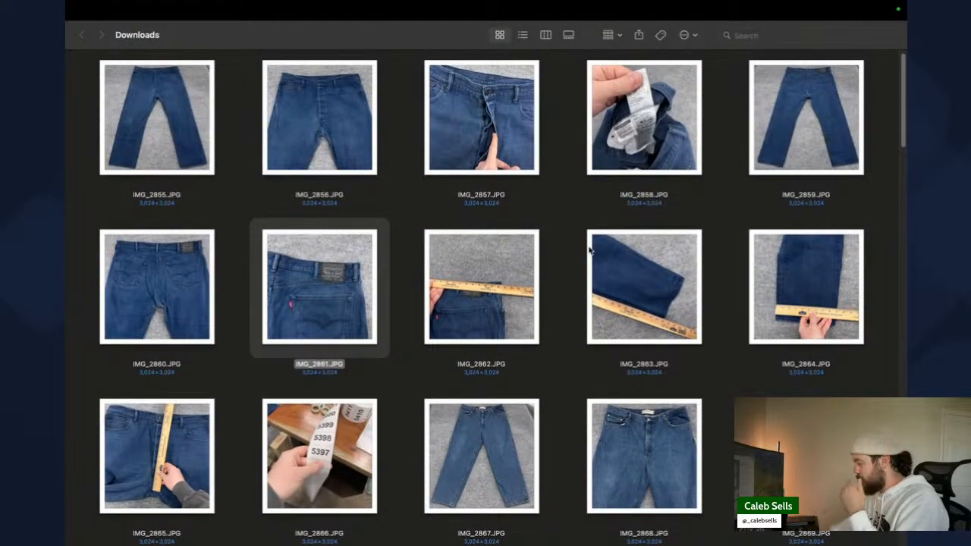
{"action": "scroll", "coordinate": [590, 250], "scroll_direction": "up", "scroll_amount": 1}
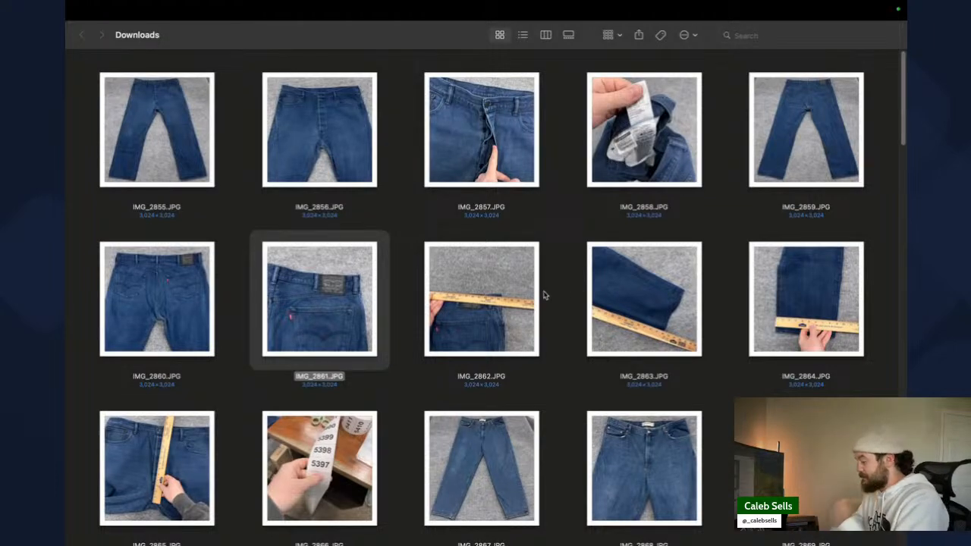
{"action": "key", "text": "space"}
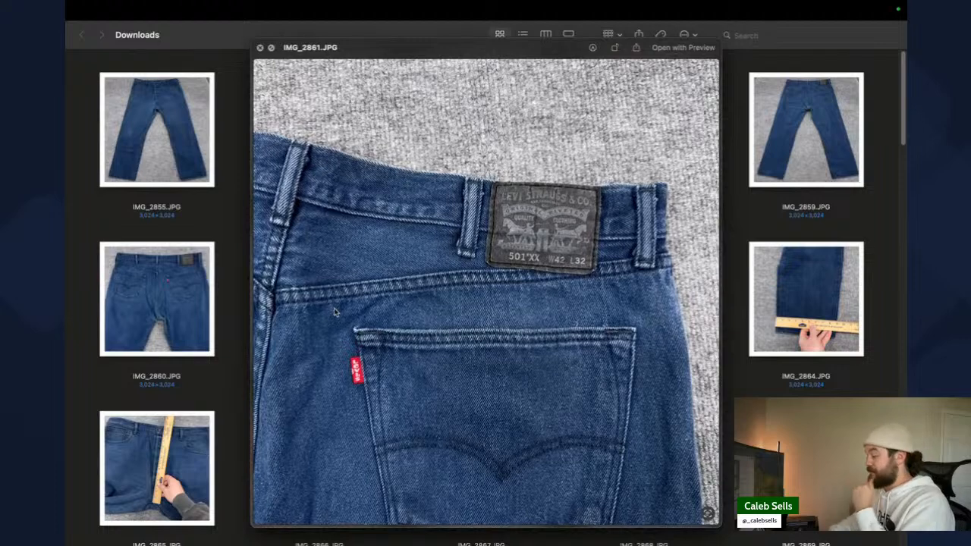
{"action": "key", "text": "space"}
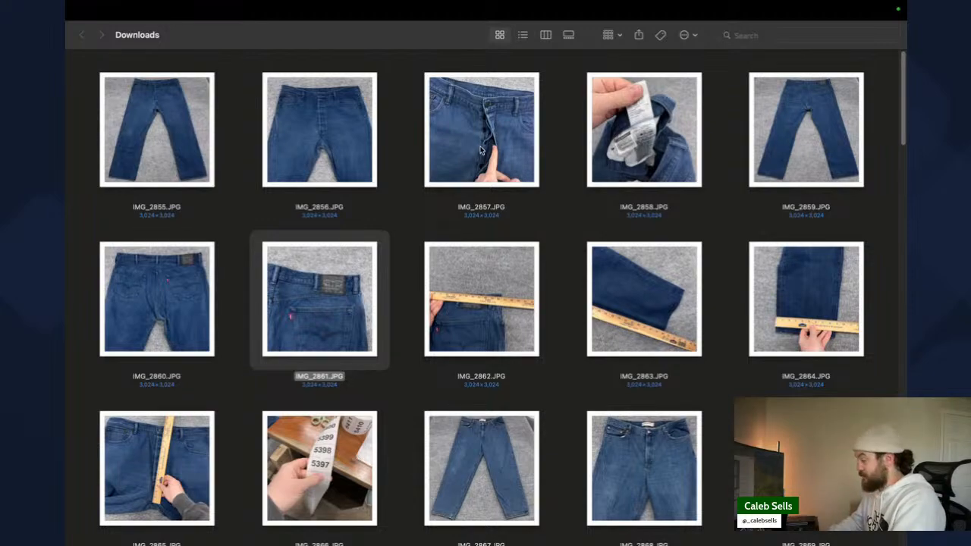
{"action": "key", "text": "space"}
{"action": "key", "text": "space"}
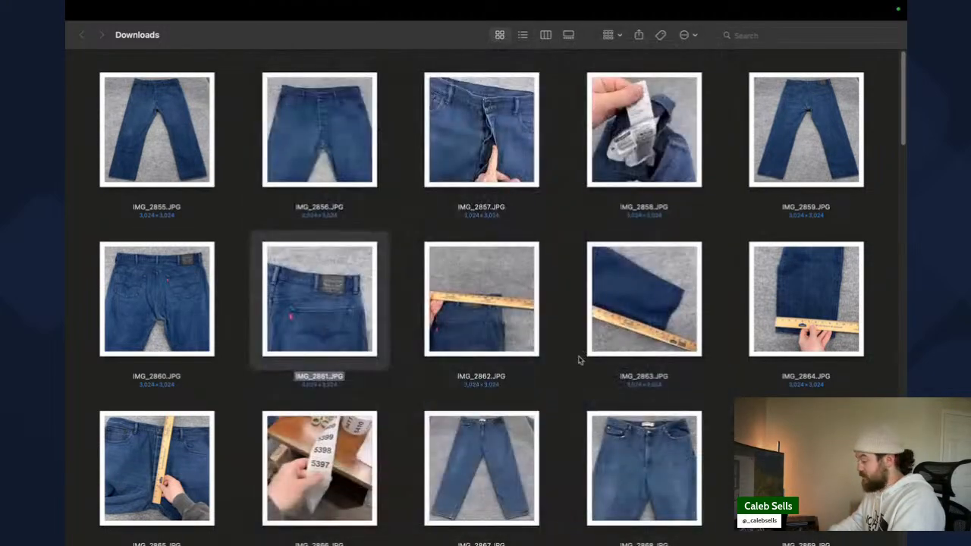
- Preview IMG_2869.JPG, IMG_2867.JPG and IMG_2870.JPG to check the next blue jeans' waistband label, front and inner size tag
{"action": "scroll", "coordinate": [578, 360], "scroll_direction": "down", "scroll_amount": 3}
{"action": "scroll", "coordinate": [579, 360], "scroll_direction": "down", "scroll_amount": 2}
{"action": "left_click", "coordinate": [802, 282]}
{"action": "key", "text": "space"}
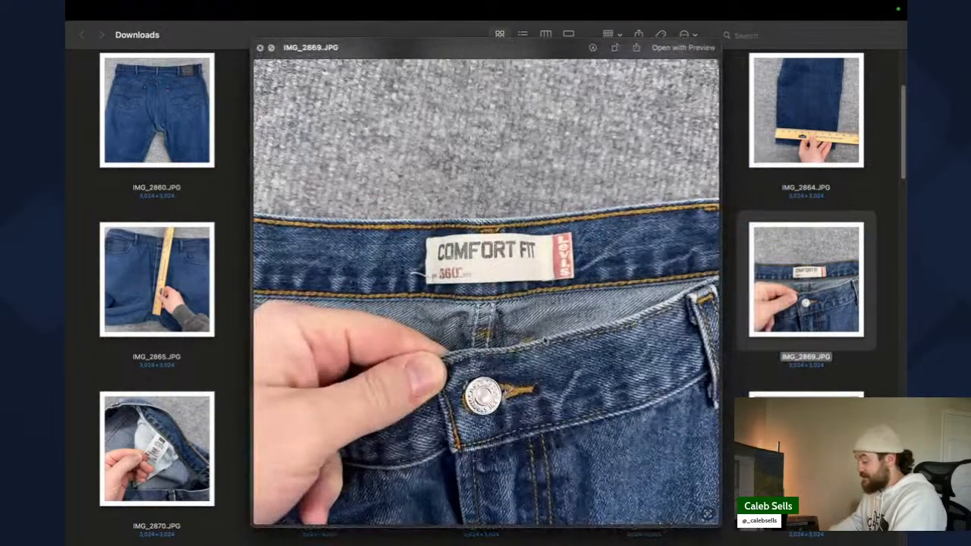
{"action": "key", "text": "space"}
{"action": "left_click", "coordinate": [453, 304]}
{"action": "key", "text": "space"}
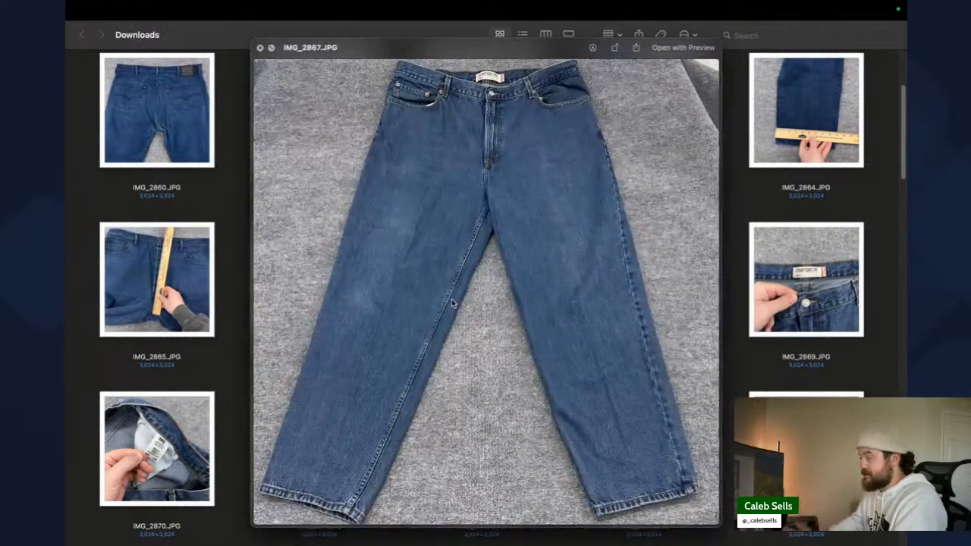
{"action": "key", "text": "space"}
{"action": "scroll", "coordinate": [453, 310], "scroll_direction": "down", "scroll_amount": 2}
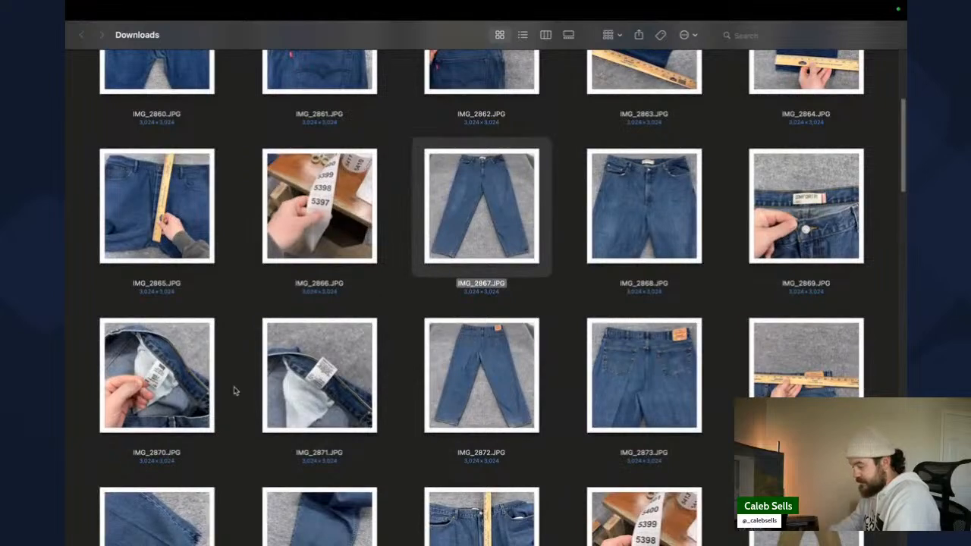
{"action": "left_click", "coordinate": [194, 387]}
{"action": "key", "text": "space"}
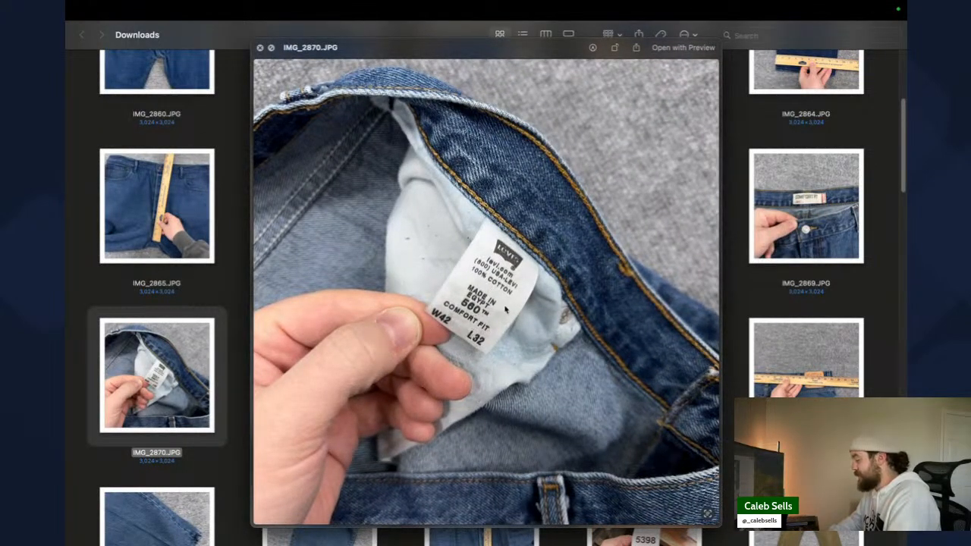
{"action": "key", "text": "space"}
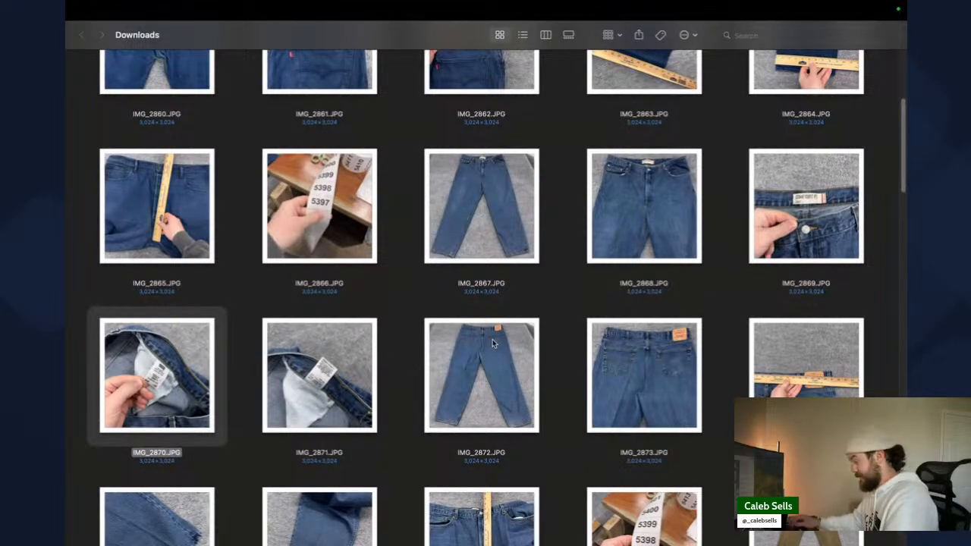
- Preview the olive jeans' waist patch in IMG_2887.JPG and their button fly in IMG_2881.JPG
{"action": "scroll", "coordinate": [530, 332], "scroll_direction": "down", "scroll_amount": 5}
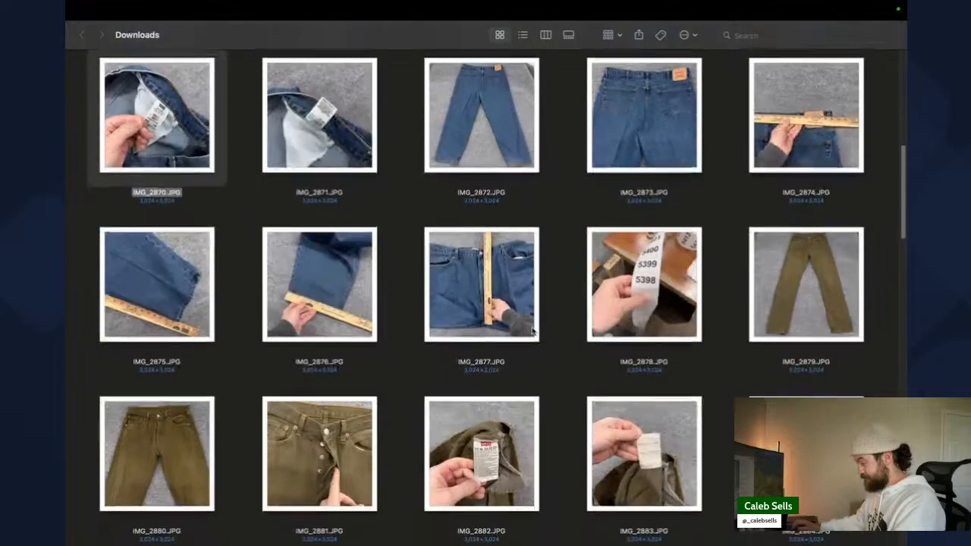
{"action": "scroll", "coordinate": [533, 331], "scroll_direction": "down", "scroll_amount": 7}
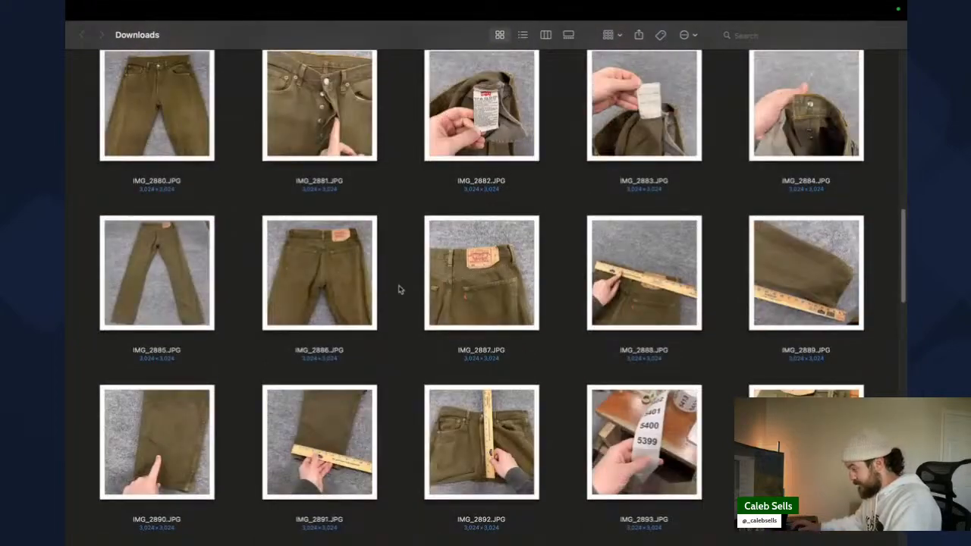
{"action": "scroll", "coordinate": [407, 295], "scroll_direction": "up", "scroll_amount": 2}
{"action": "left_click", "coordinate": [508, 331]}
{"action": "key", "text": "space"}
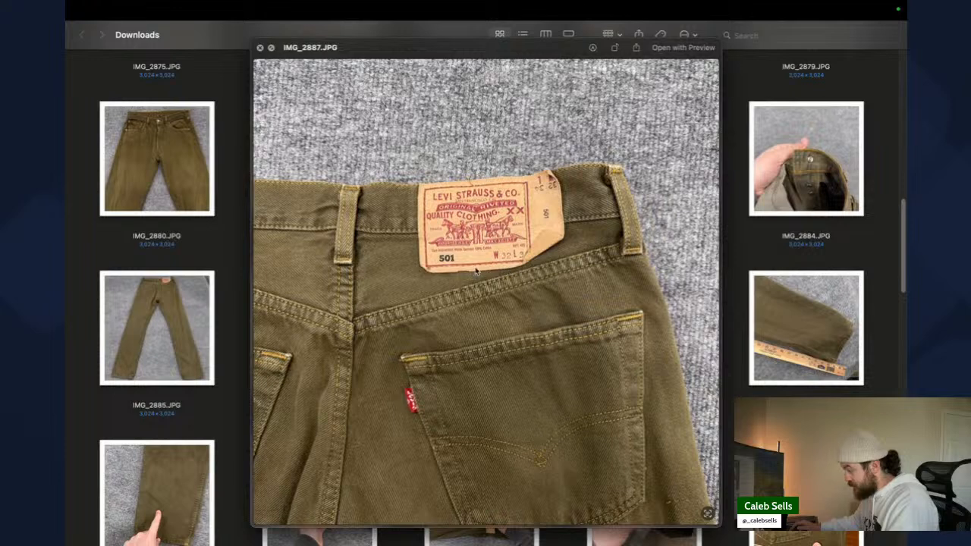
{"action": "key", "text": "space"}
{"action": "left_click", "coordinate": [335, 168]}
{"action": "key", "text": "space"}
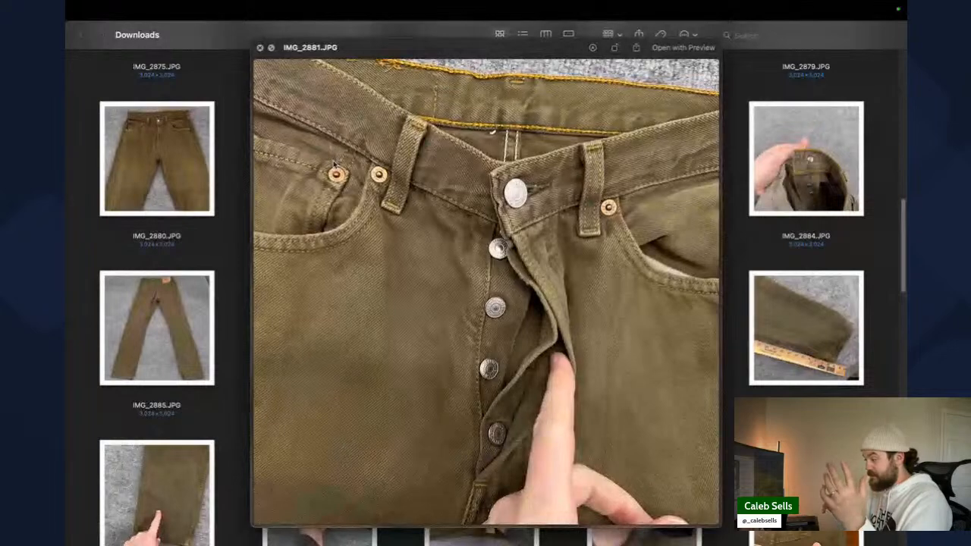
{"action": "key", "text": "space"}
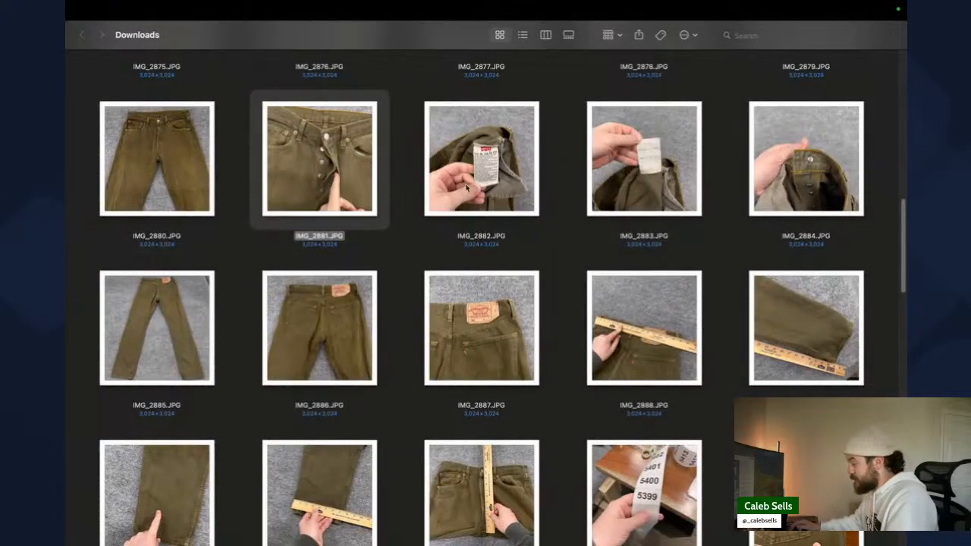
- Examine the olive jeans' inner size tag in IMG_2883.JPG and the stamp behind the top button in IMG_2884.JPG
{"action": "left_click", "coordinate": [607, 174]}
{"action": "key", "text": "space"}
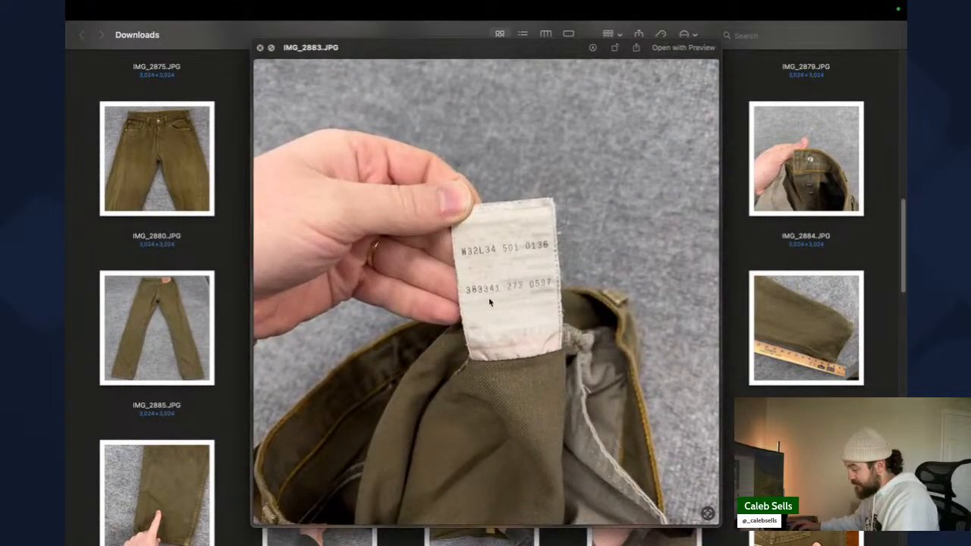
{"action": "key", "text": "space"}
{"action": "left_click", "coordinate": [743, 161]}
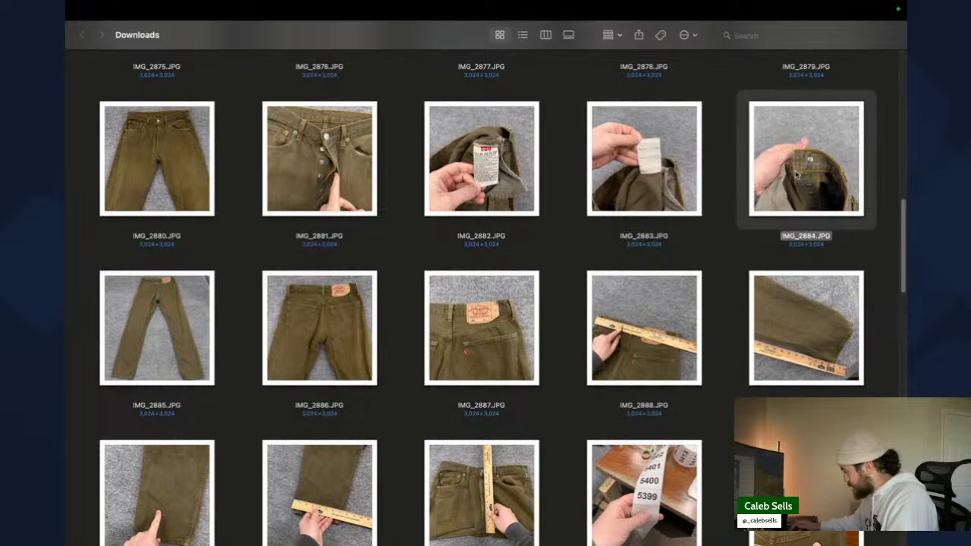
{"action": "key", "text": "space"}
{"action": "scroll", "coordinate": [528, 304], "scroll_direction": "up", "scroll_amount": 2}
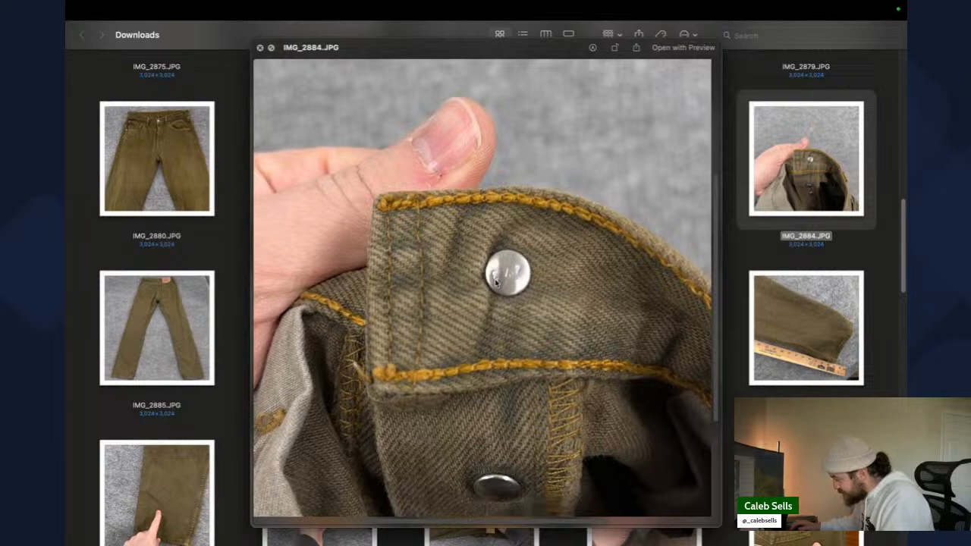
{"action": "key", "text": "space"}
{"action": "left_click", "coordinate": [635, 203]}
{"action": "key", "text": "space"}
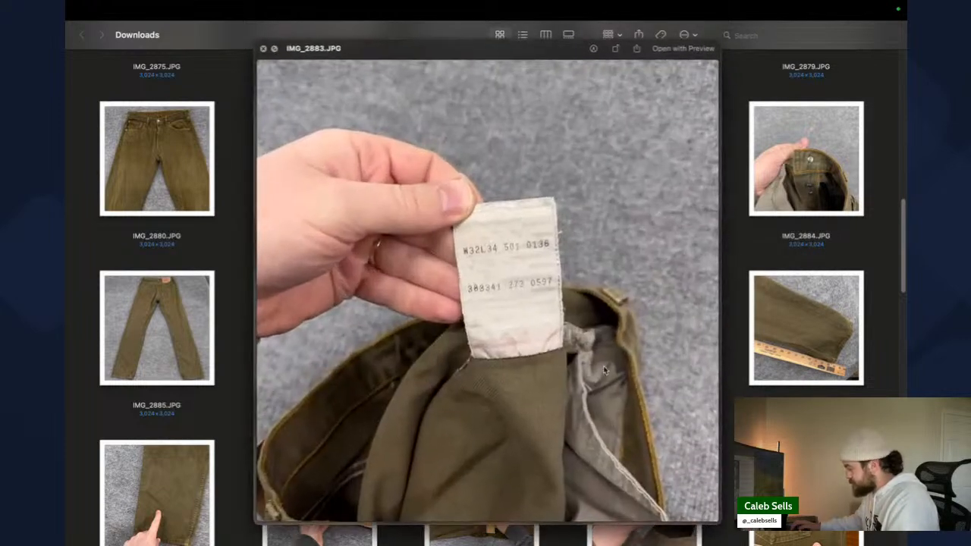
{"action": "scroll", "coordinate": [524, 291], "scroll_direction": "up", "scroll_amount": 2}
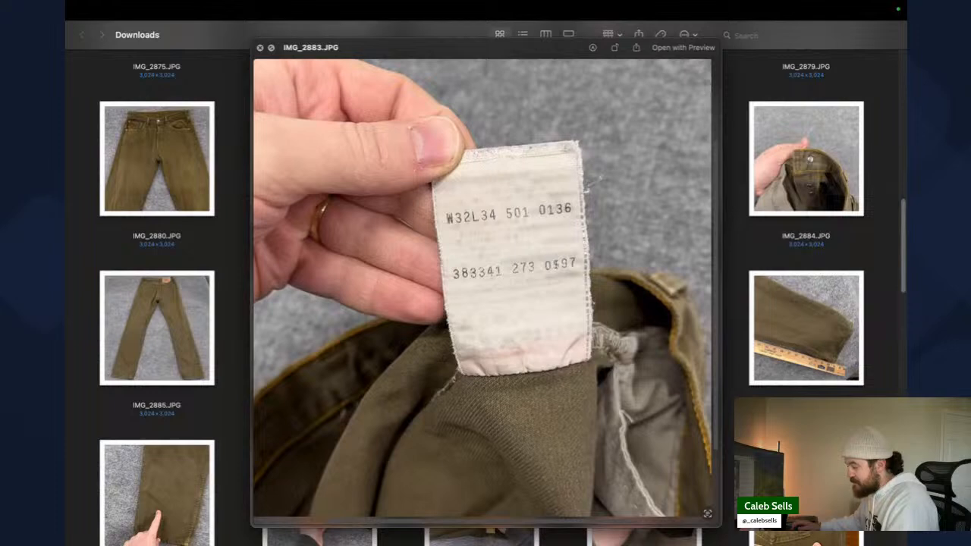
{"action": "key", "text": "space"}
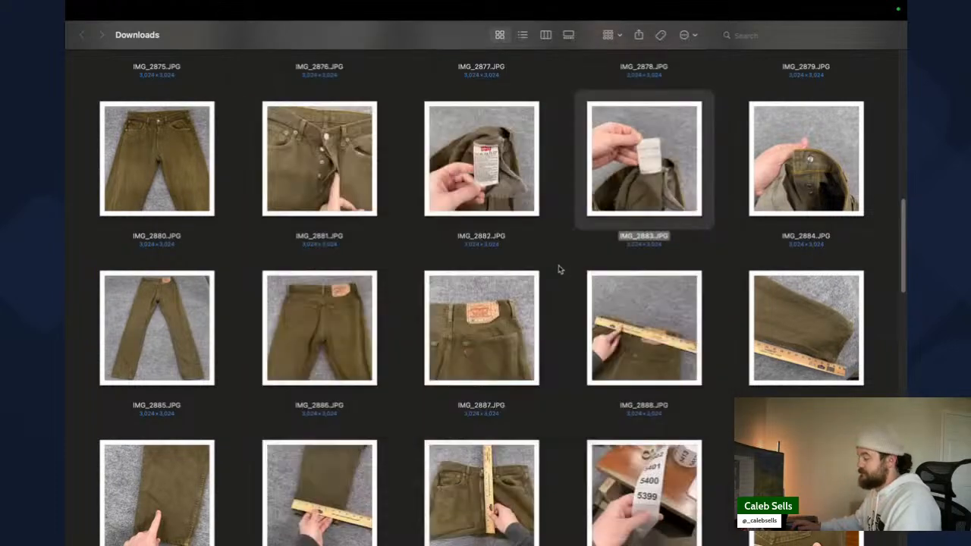
- Preview the olive jeans' care tag in IMG_2882.JPG and their front view in IMG_2880.JPG
{"action": "left_click", "coordinate": [502, 184]}
{"action": "key", "text": "space"}
{"action": "key", "text": "space"}
{"action": "key", "text": "Left"}
{"action": "key", "text": "Left"}
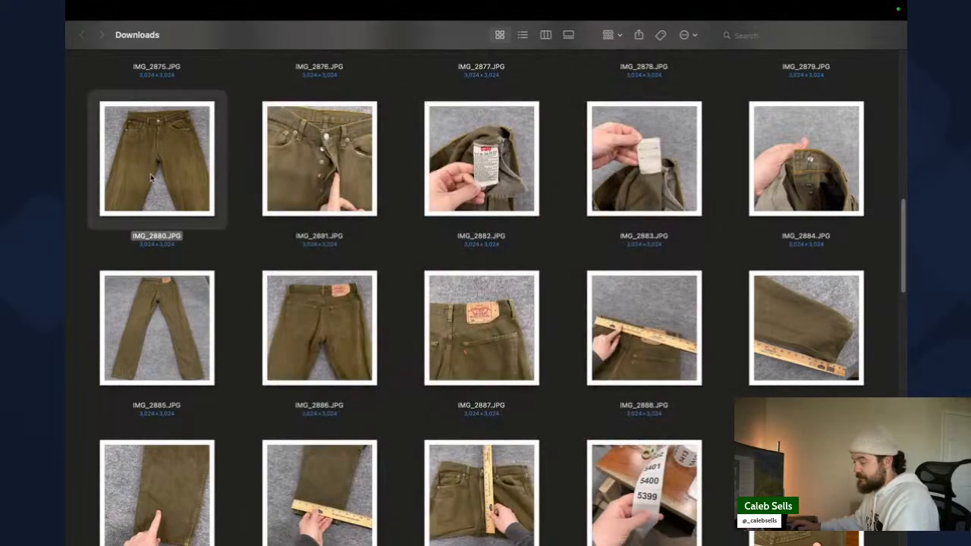
{"action": "key", "text": "space"}
{"action": "key", "text": "space"}
- Read the care tag text in IMG_2882.JPG up close
{"action": "key", "text": "Right"}
{"action": "key", "text": "Right"}
{"action": "key", "text": "space"}
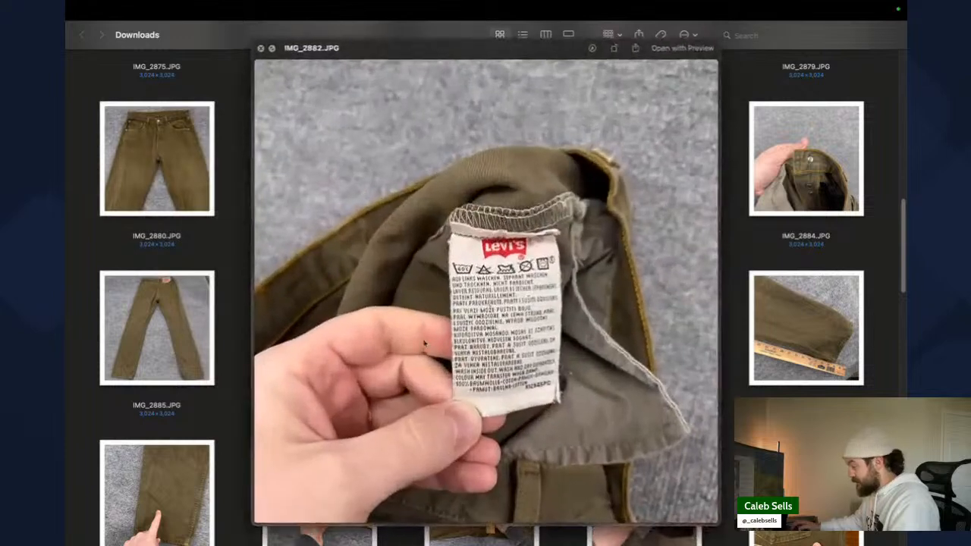
{"action": "scroll", "coordinate": [492, 307], "scroll_direction": "up", "scroll_amount": 3}
{"action": "scroll", "coordinate": [492, 307], "scroll_direction": "up", "scroll_amount": 2}
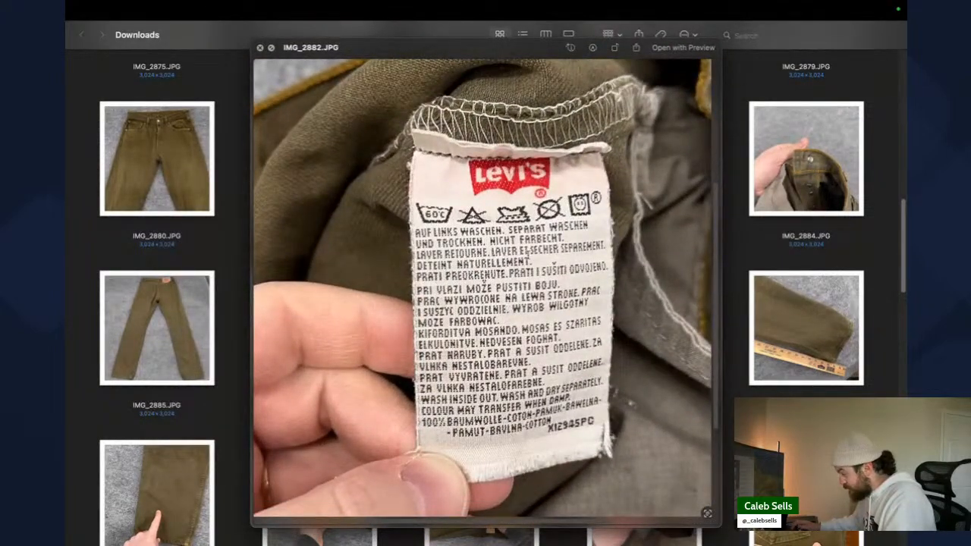
{"action": "scroll", "coordinate": [574, 309], "scroll_direction": "down", "scroll_amount": 3}
{"action": "scroll", "coordinate": [574, 309], "scroll_direction": "left", "scroll_amount": 3}
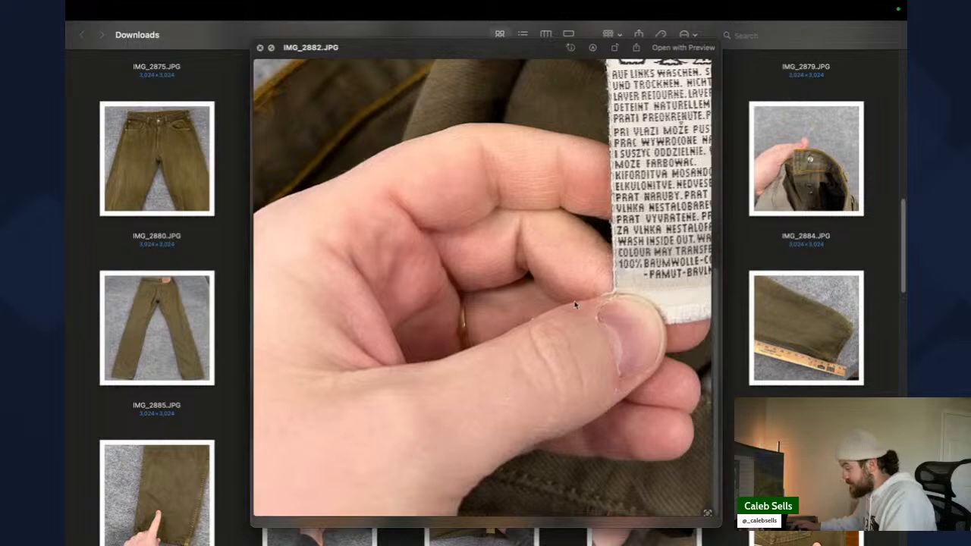
{"action": "scroll", "coordinate": [566, 298], "scroll_direction": "down", "scroll_amount": 2}
{"action": "scroll", "coordinate": [567, 298], "scroll_direction": "left", "scroll_amount": 3}
{"action": "key", "text": "space"}
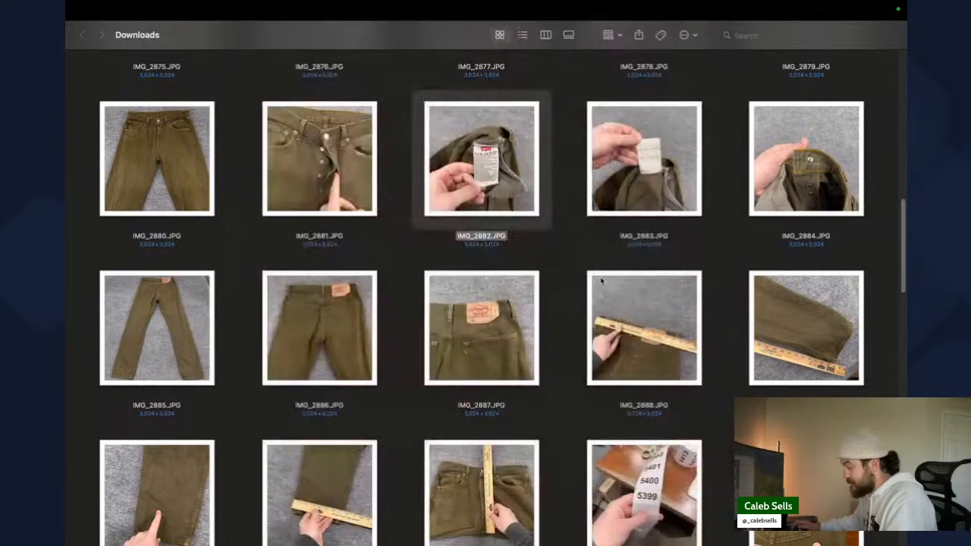
- Check the olive jeans' button fly again in IMG_2881.JPG
{"action": "scroll", "coordinate": [447, 344], "scroll_direction": "up", "scroll_amount": 5}
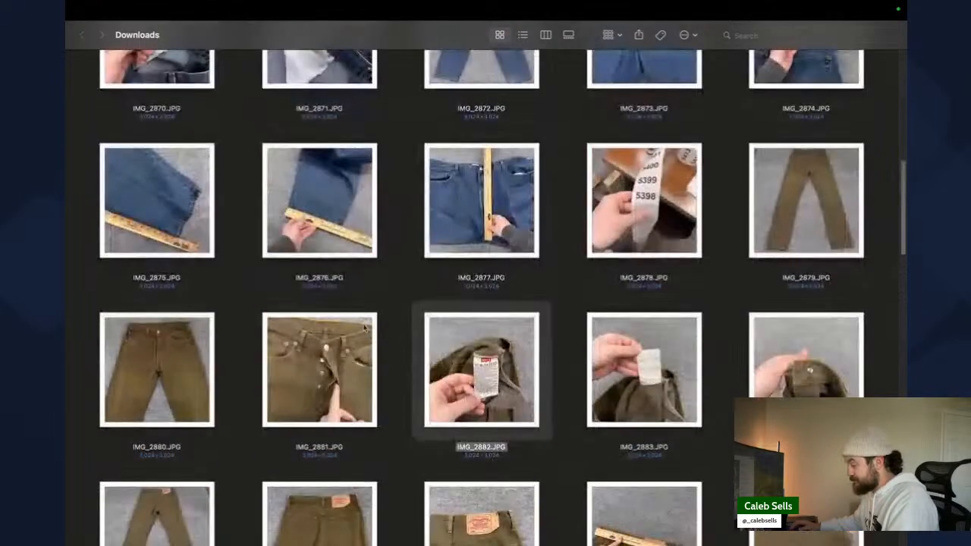
{"action": "scroll", "coordinate": [359, 333], "scroll_direction": "down", "scroll_amount": 3}
{"action": "scroll", "coordinate": [454, 319], "scroll_direction": "down", "scroll_amount": 2}
{"action": "left_click", "coordinate": [317, 221]}
{"action": "key", "text": "space"}
{"action": "key", "text": "space"}
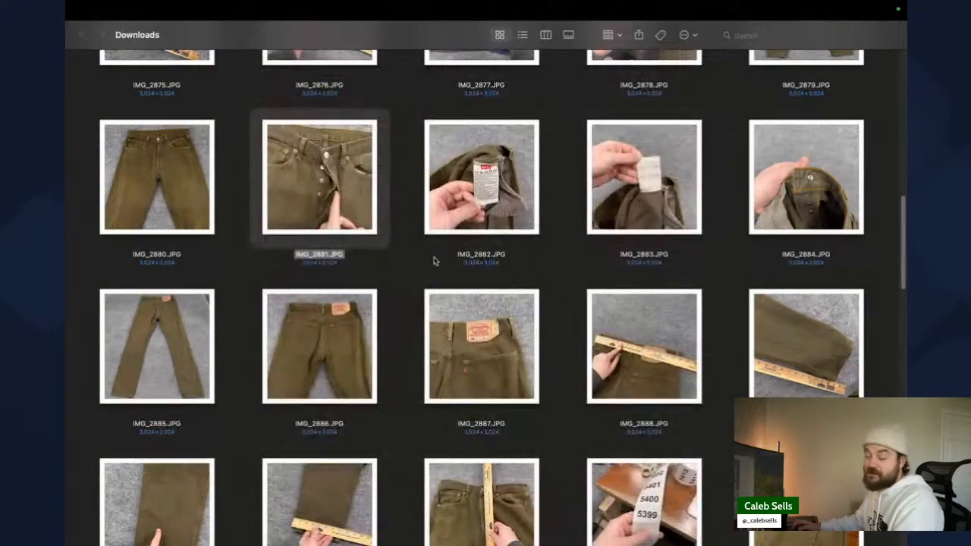
- Preview IMG_2899.JPG and IMG_2895.JPG to check the tan shorts' waistband label and front view
{"action": "scroll", "coordinate": [434, 256], "scroll_direction": "down", "scroll_amount": 5}
{"action": "scroll", "coordinate": [435, 256], "scroll_direction": "down", "scroll_amount": 3}
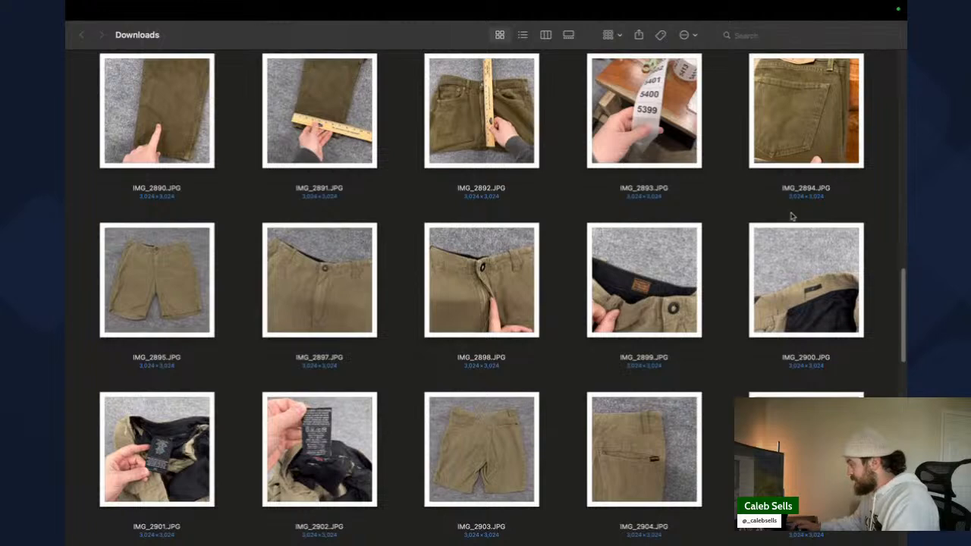
{"action": "scroll", "coordinate": [388, 361], "scroll_direction": "down", "scroll_amount": 1}
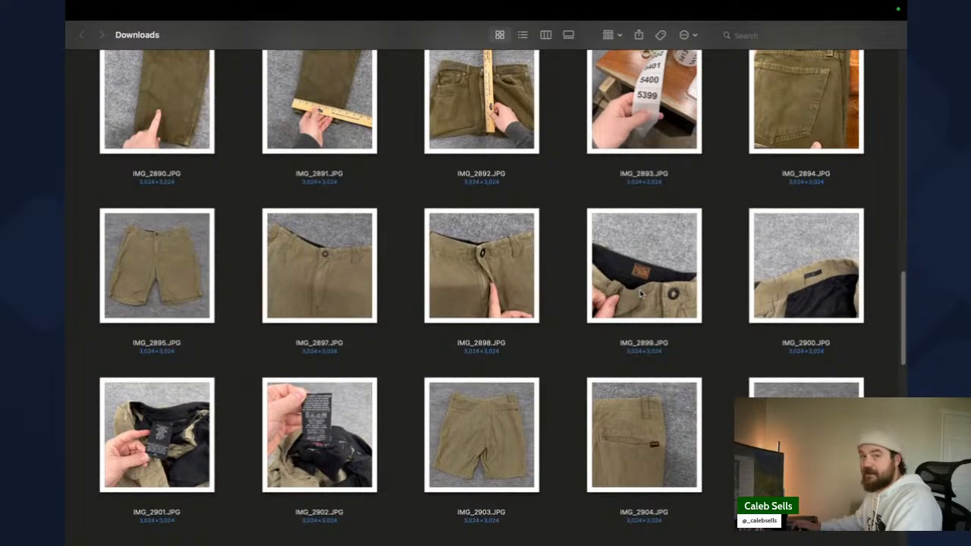
{"action": "left_click", "coordinate": [639, 292]}
{"action": "key", "text": "space"}
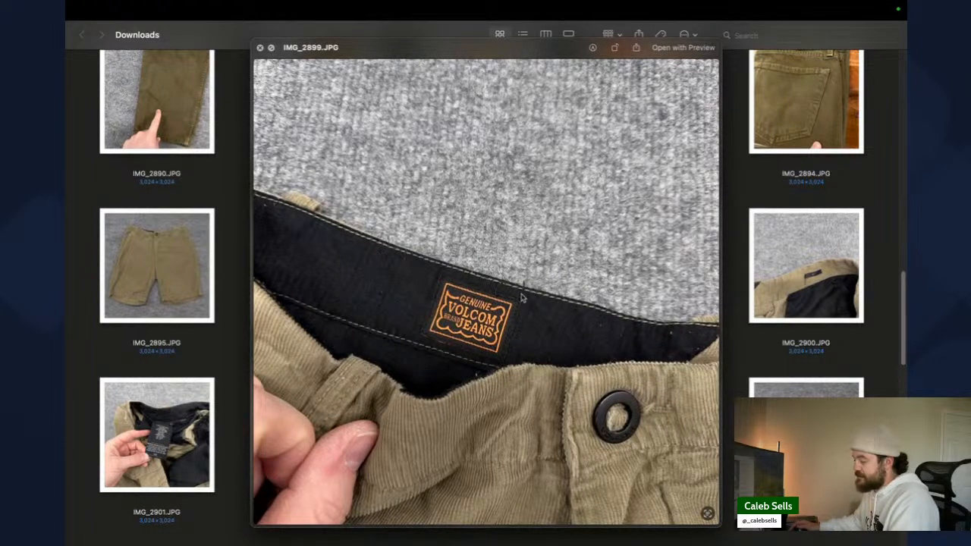
{"action": "key", "text": "space"}
{"action": "left_click", "coordinate": [140, 272]}
{"action": "key", "text": "space"}
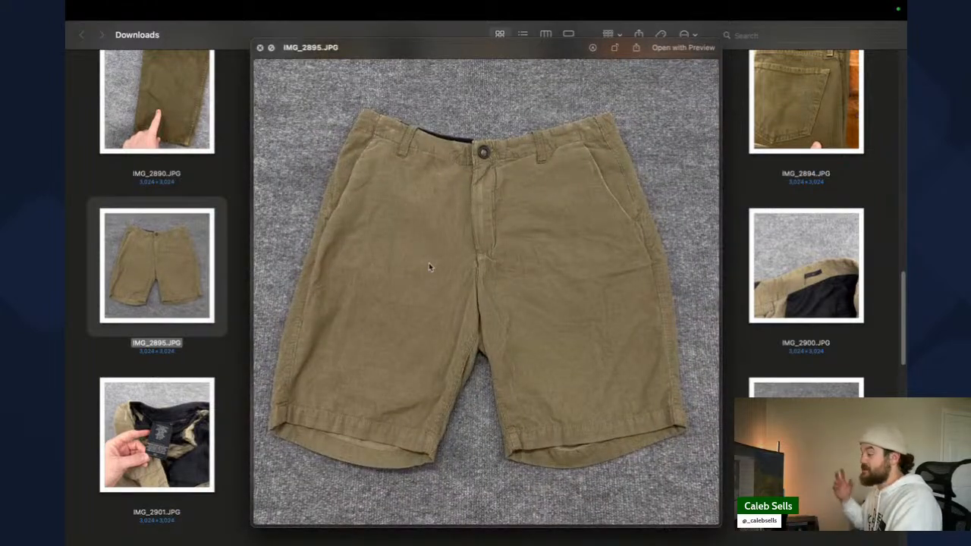
{"action": "key", "text": "space"}
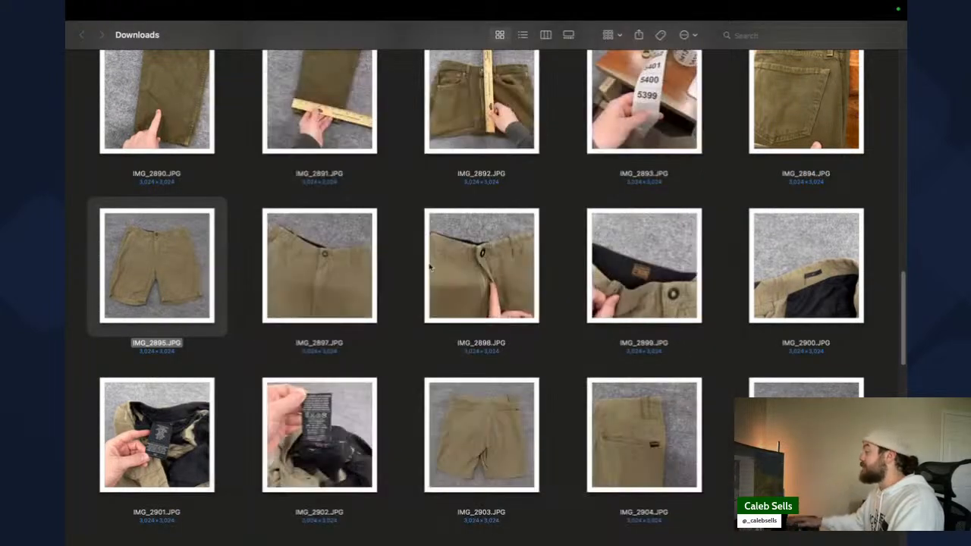
- Look over the tan shorts' remaining detail photos in Downloads, from the waistband shots through to the hem logo
{"action": "scroll", "coordinate": [498, 290], "scroll_direction": "down", "scroll_amount": 4}
{"action": "scroll", "coordinate": [489, 301], "scroll_direction": "down", "scroll_amount": 3}
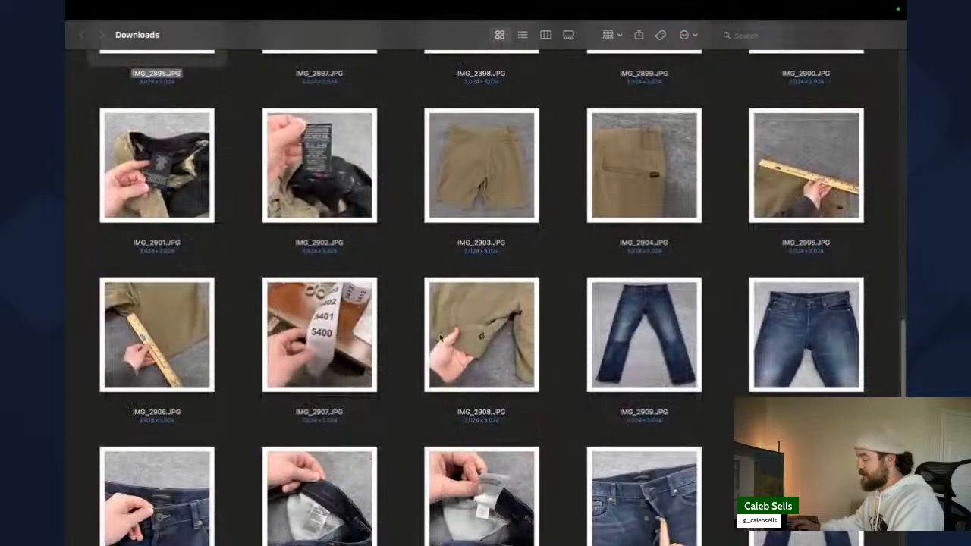
{"action": "scroll", "coordinate": [496, 335], "scroll_direction": "down", "scroll_amount": 2}
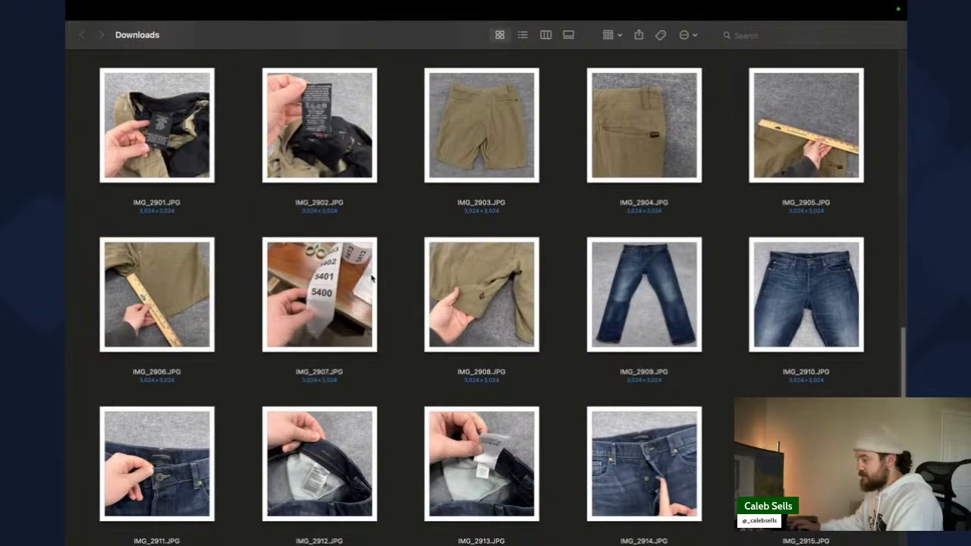
- Switch to the eBay sold-listings search in Chrome and search for "vintage volcom corduroy shorts"
{"action": "key", "text": "super+Tab"}
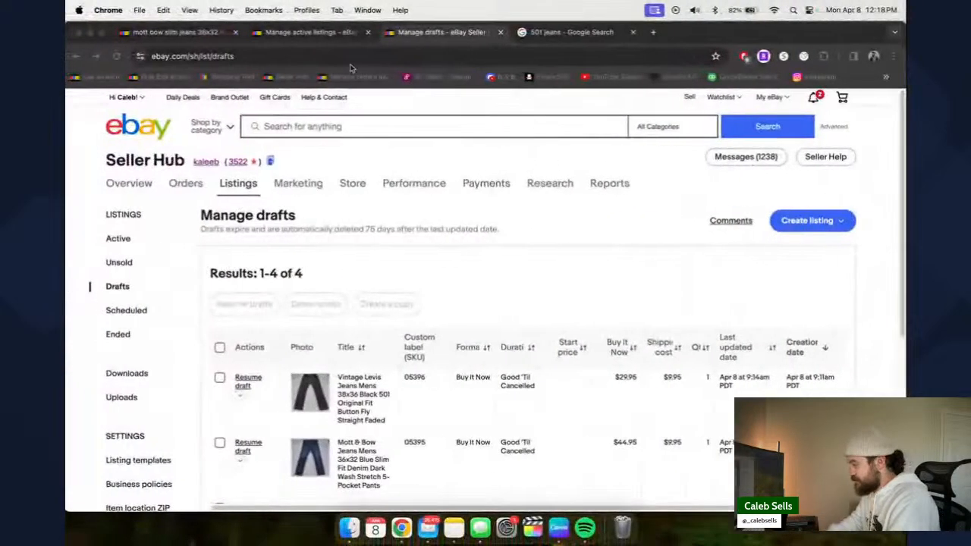
{"action": "left_click", "coordinate": [184, 33]}
{"action": "left_click", "coordinate": [295, 134]}
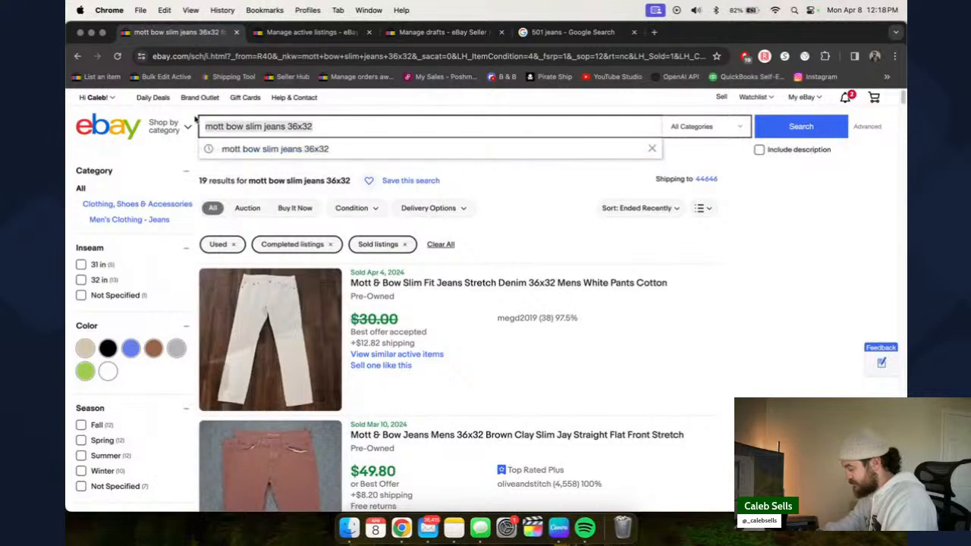
{"action": "type", "text": "vintage col"}
{"action": "key", "text": "BackSpace"}
{"action": "key", "text": "BackSpace"}
{"action": "key", "text": "BackSpace"}
{"action": "type", "text": "volcom cor"}
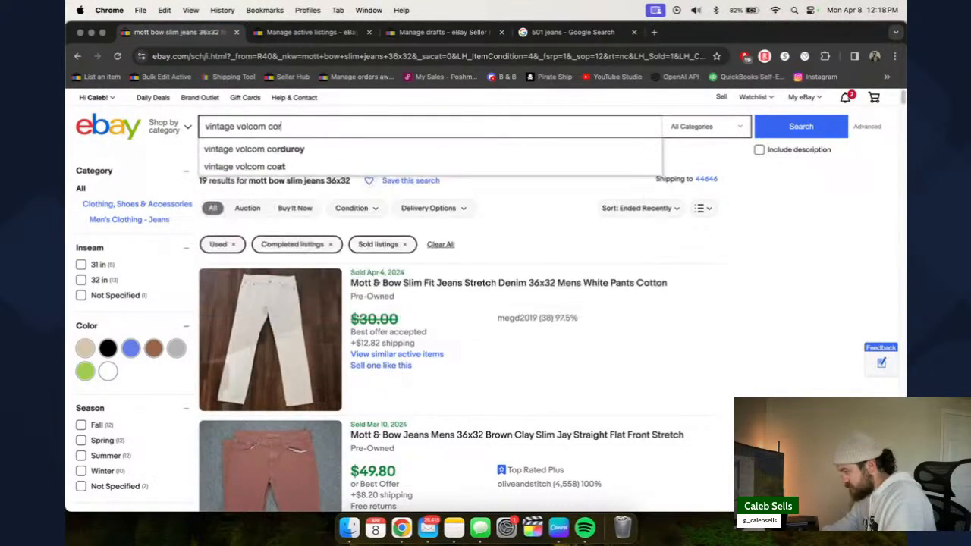
{"action": "type", "text": "duroy shorts"}
{"action": "key", "text": "Return"}
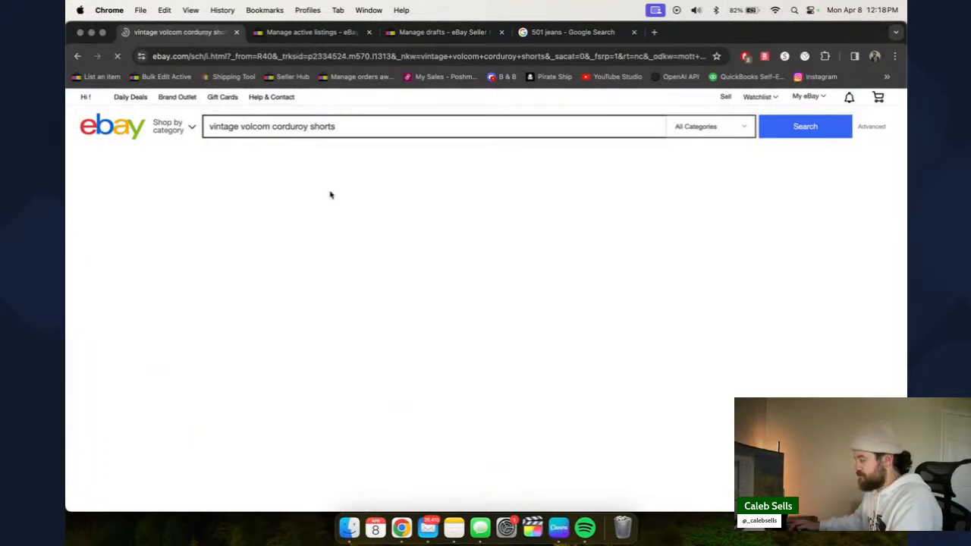
- Try to limit the results to used condition, and rerun the sold search as "volcom corduroy shorts"
{"action": "left_click", "coordinate": [371, 209]}
{"action": "left_click", "coordinate": [361, 251]}
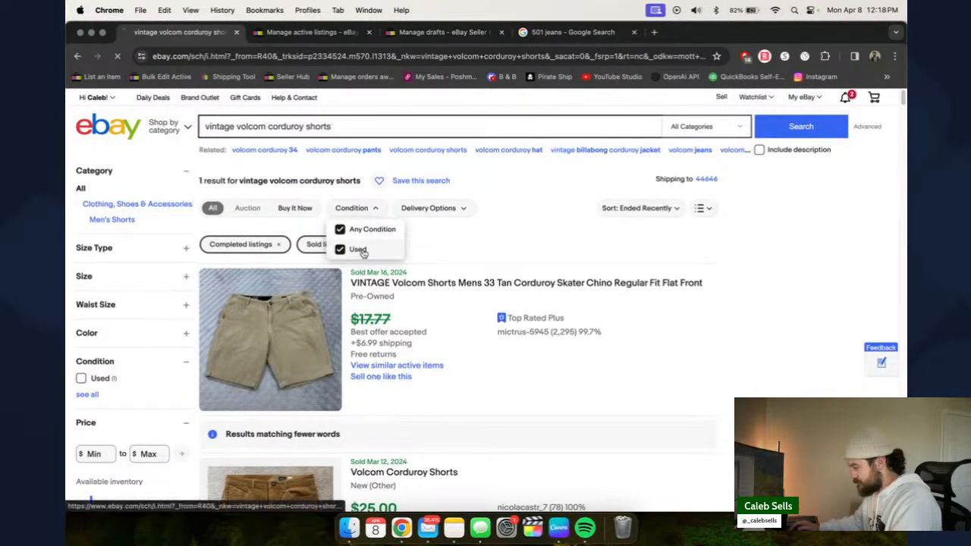
{"action": "left_click_drag", "start_coordinate": [236, 126], "coordinate": [191, 125]}
{"action": "type", "text": "\\"}
{"action": "key", "text": "Return"}
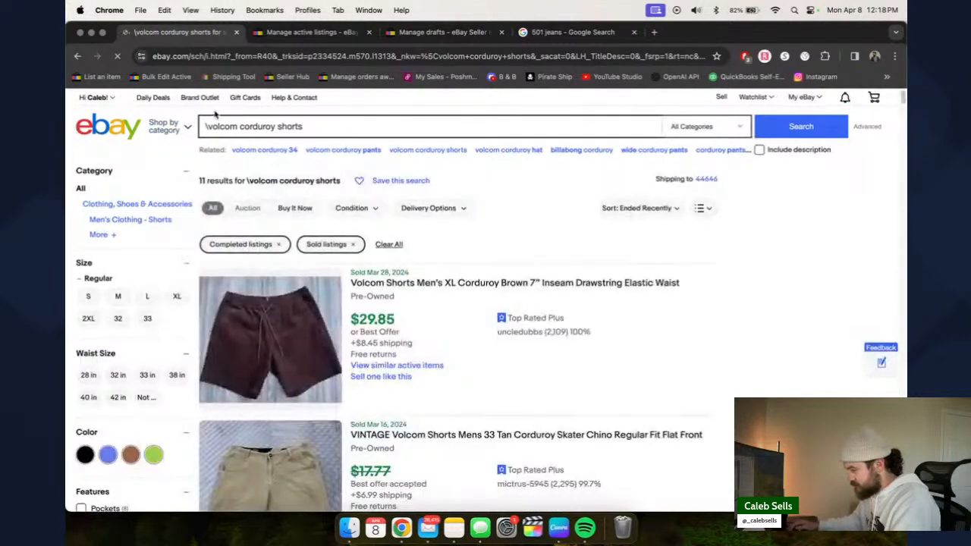
{"action": "left_click", "coordinate": [209, 127]}
{"action": "key", "text": "BackSpace"}
{"action": "key", "text": "Return"}
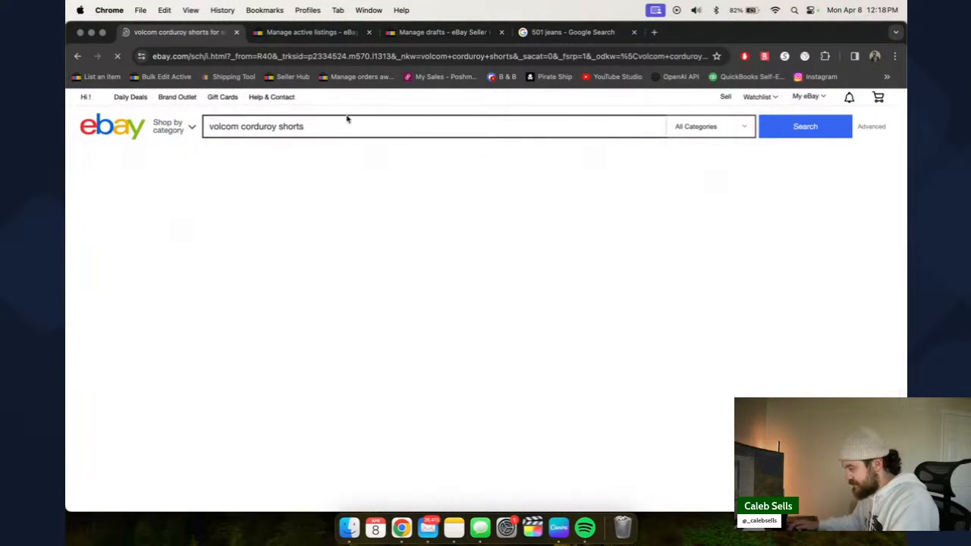
- Review the sold Volcom corduroy shorts listings, comparing prices and sale dates of similar men's pairs
{"action": "scroll", "coordinate": [471, 225], "scroll_direction": "down", "scroll_amount": 2}
{"action": "scroll", "coordinate": [452, 249], "scroll_direction": "down", "scroll_amount": 2}
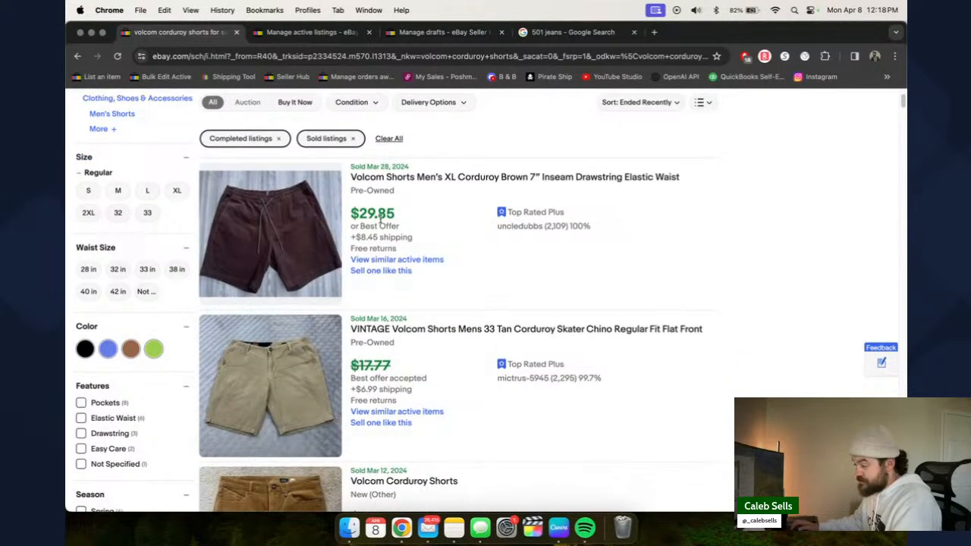
{"action": "scroll", "coordinate": [470, 228], "scroll_direction": "down", "scroll_amount": 6}
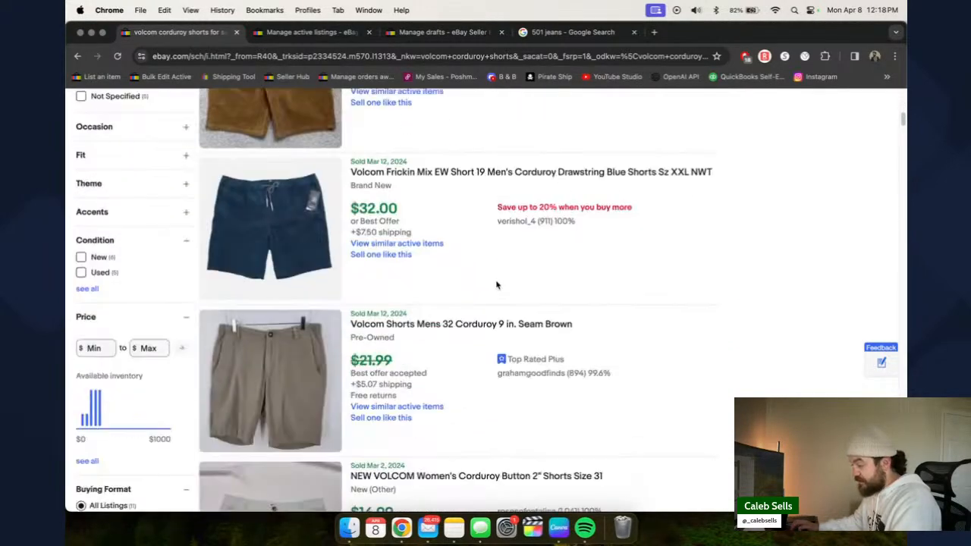
{"action": "scroll", "coordinate": [540, 238], "scroll_direction": "down", "scroll_amount": 3}
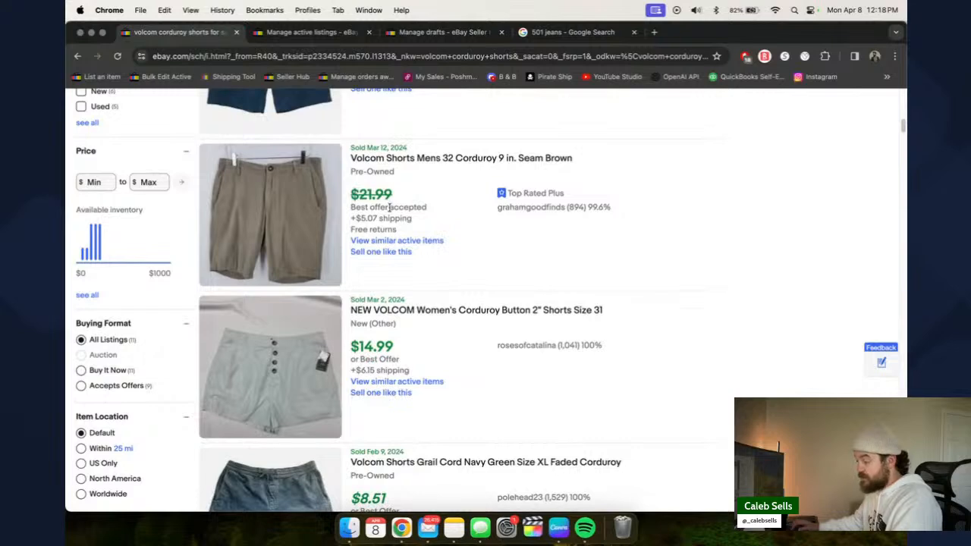
{"action": "scroll", "coordinate": [526, 238], "scroll_direction": "down", "scroll_amount": 1}
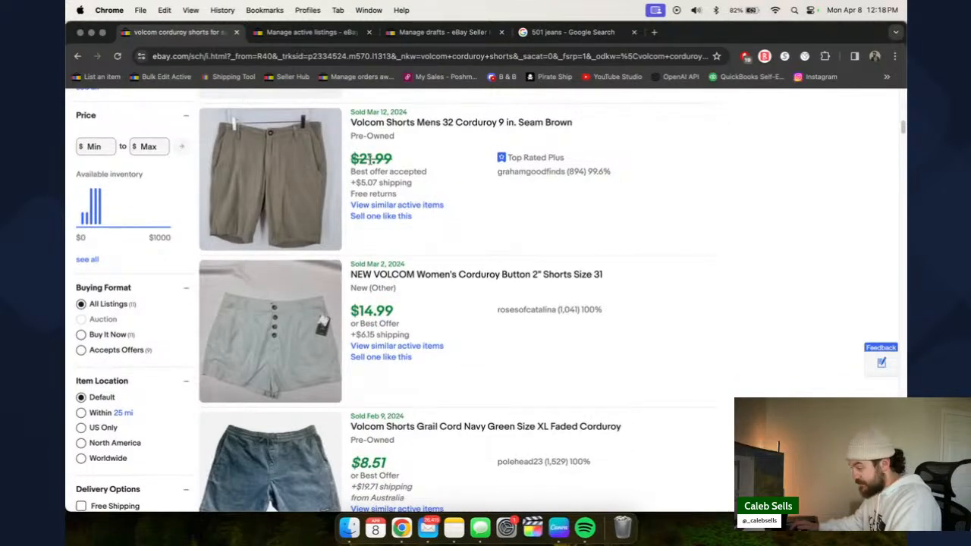
{"action": "scroll", "coordinate": [444, 190], "scroll_direction": "down", "scroll_amount": 6}
{"action": "scroll", "coordinate": [423, 275], "scroll_direction": "down", "scroll_amount": 5}
{"action": "scroll", "coordinate": [439, 265], "scroll_direction": "up", "scroll_amount": 12}
{"action": "scroll", "coordinate": [455, 257], "scroll_direction": "up", "scroll_amount": 10}
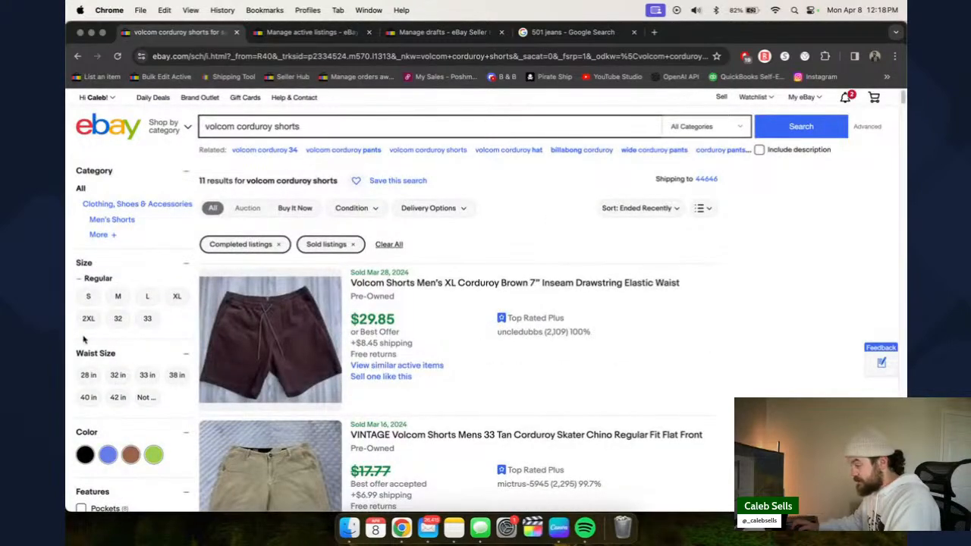
{"action": "scroll", "coordinate": [133, 357], "scroll_direction": "down", "scroll_amount": 15}
{"action": "scroll", "coordinate": [97, 374], "scroll_direction": "up", "scroll_amount": 15}
- Remove the sold listings filter and sort the active results by Price + Shipping, lowest first
{"action": "left_click", "coordinate": [353, 245]}
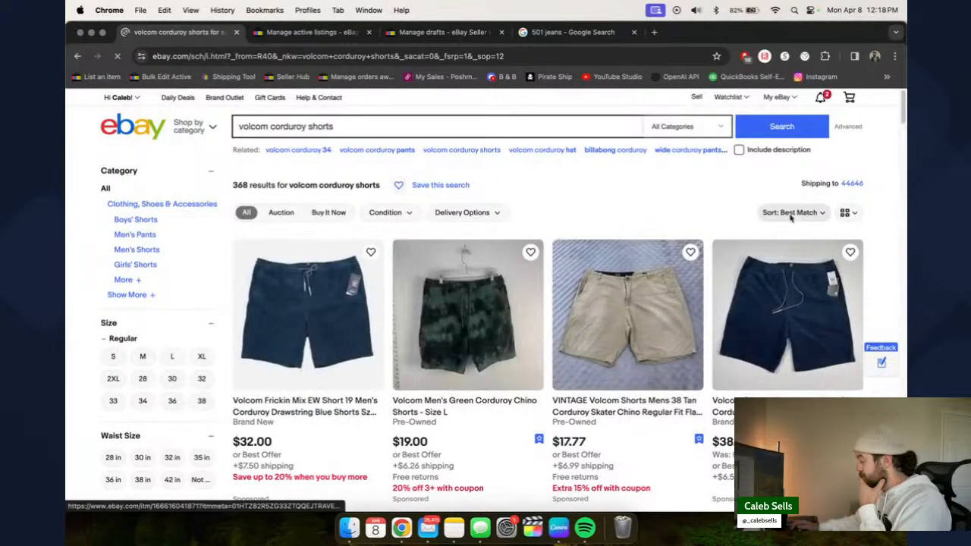
{"action": "left_click", "coordinate": [788, 214]}
{"action": "left_click", "coordinate": [764, 288]}
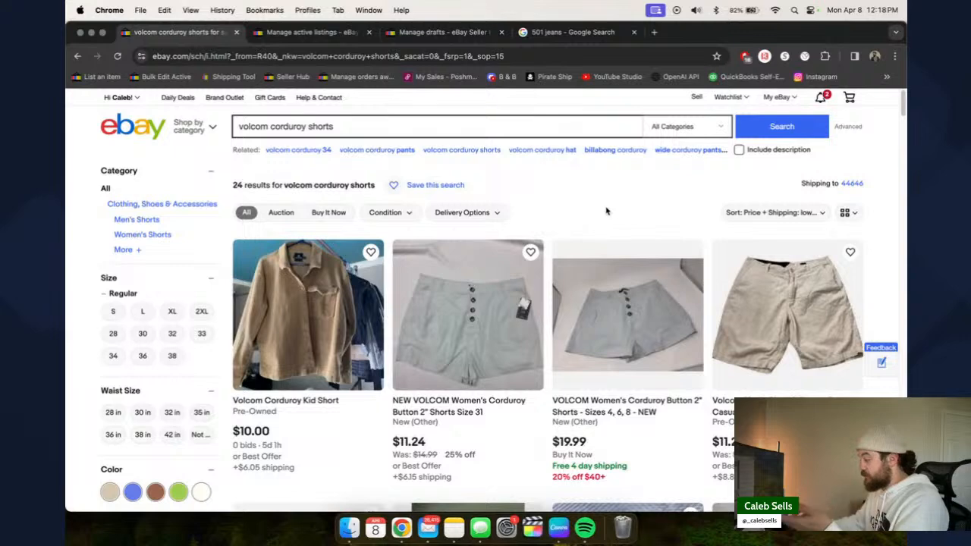
- Examine the active Volcom corduroy shorts listings for asking prices and competing men's pairs
{"action": "scroll", "coordinate": [531, 258], "scroll_direction": "down", "scroll_amount": 2}
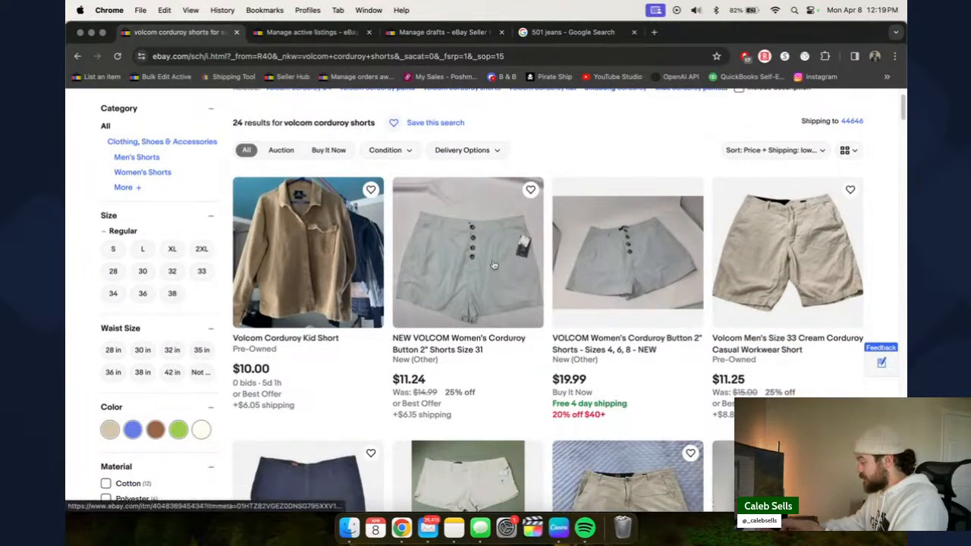
{"action": "scroll", "coordinate": [489, 261], "scroll_direction": "down", "scroll_amount": 2}
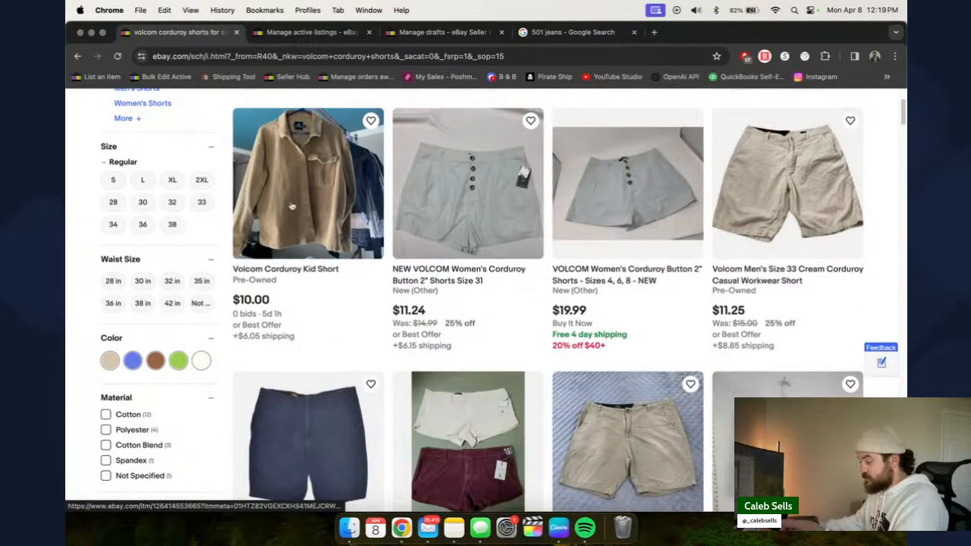
{"action": "scroll", "coordinate": [485, 228], "scroll_direction": "down", "scroll_amount": 5}
{"action": "scroll", "coordinate": [829, 231], "scroll_direction": "up", "scroll_amount": 7}
{"action": "scroll", "coordinate": [777, 255], "scroll_direction": "down", "scroll_amount": 6}
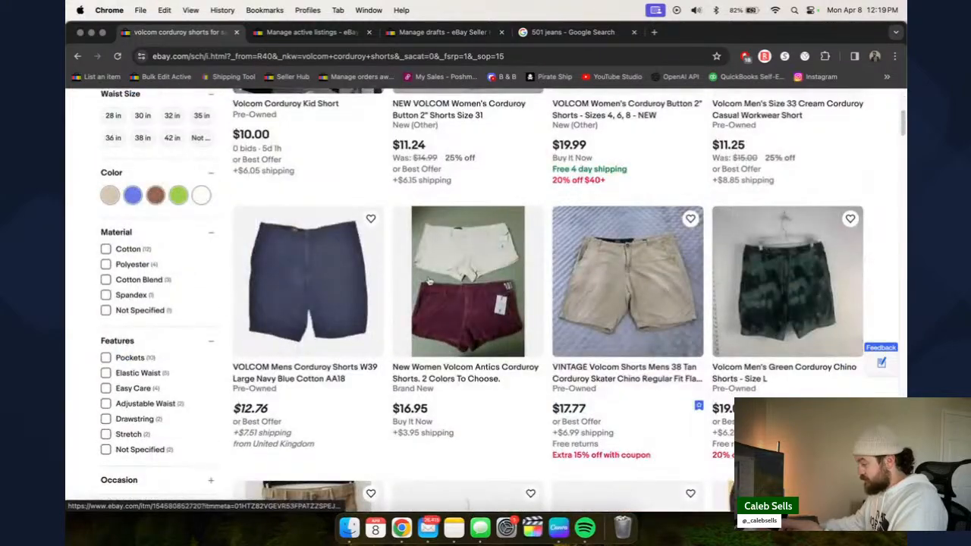
{"action": "scroll", "coordinate": [358, 325], "scroll_direction": "down", "scroll_amount": 7}
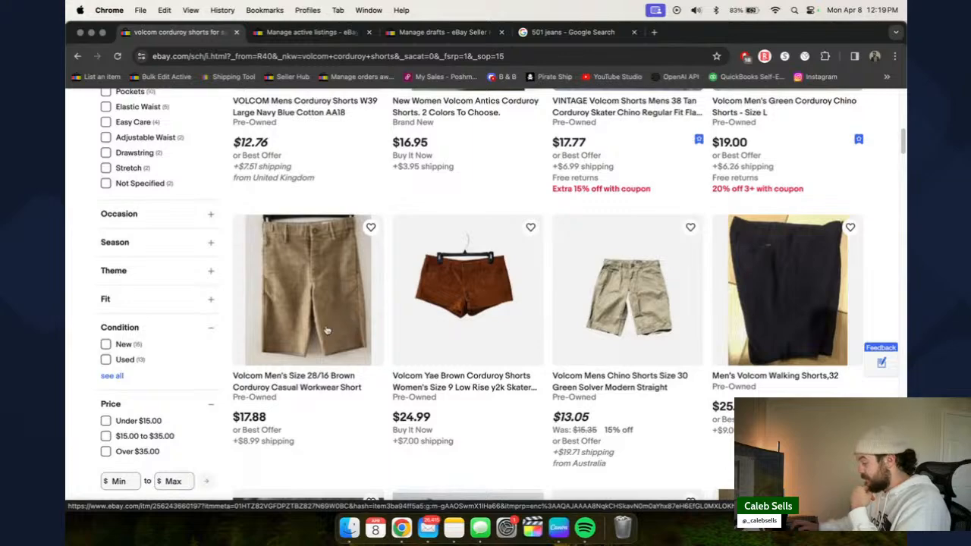
{"action": "scroll", "coordinate": [485, 338], "scroll_direction": "down", "scroll_amount": 5}
{"action": "scroll", "coordinate": [531, 349], "scroll_direction": "down", "scroll_amount": 4}
{"action": "scroll", "coordinate": [516, 345], "scroll_direction": "up", "scroll_amount": 3}
{"action": "scroll", "coordinate": [479, 338], "scroll_direction": "down", "scroll_amount": 5}
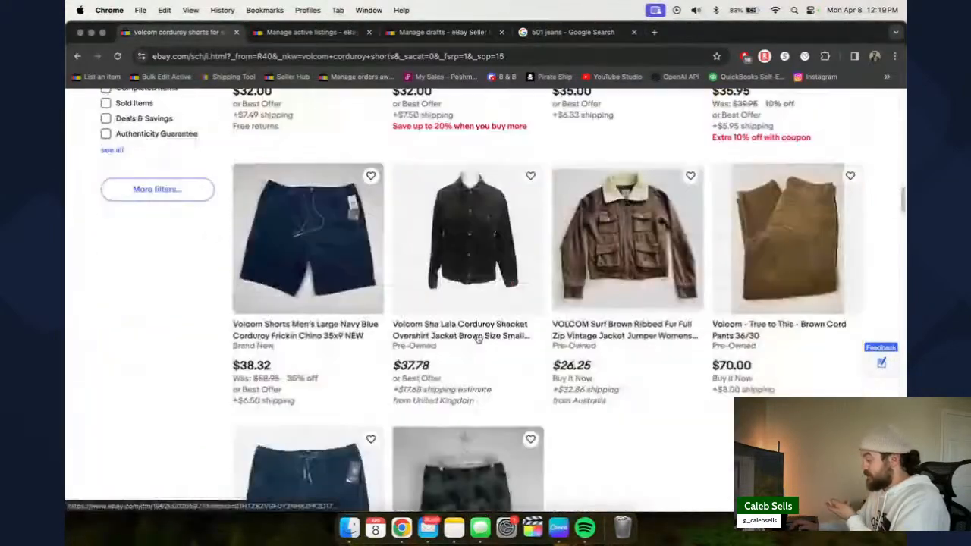
{"action": "scroll", "coordinate": [479, 338], "scroll_direction": "down", "scroll_amount": 2}
{"action": "scroll", "coordinate": [491, 284], "scroll_direction": "down", "scroll_amount": 15}
{"action": "scroll", "coordinate": [502, 285], "scroll_direction": "up", "scroll_amount": 6}
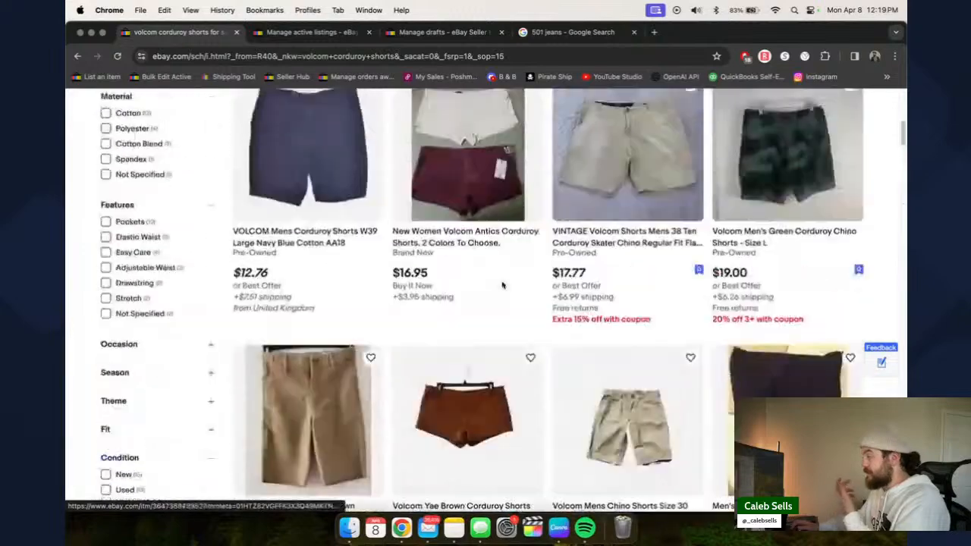
{"action": "scroll", "coordinate": [502, 285], "scroll_direction": "up", "scroll_amount": 10}
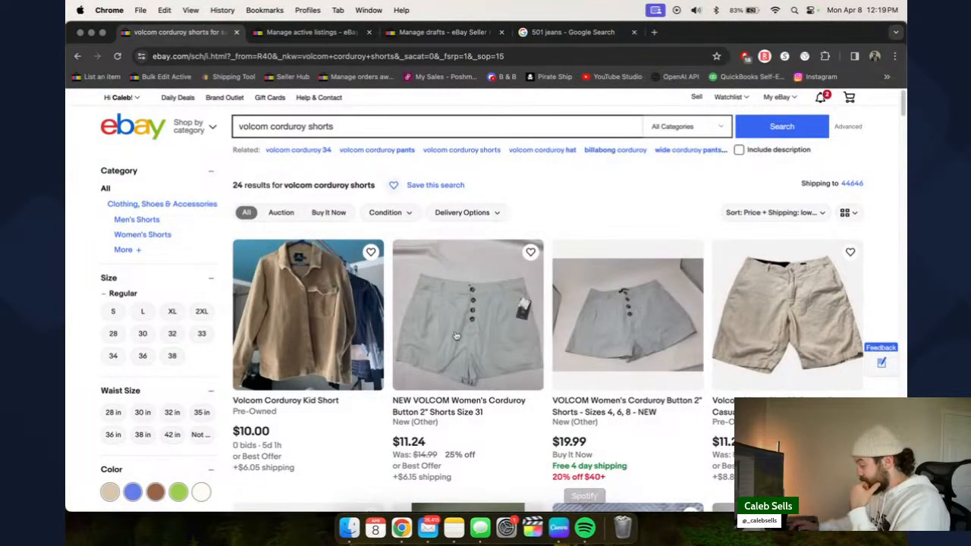
- Return to the Downloads photos and preview IMG_2917.JPG, inspecting the blue jeans' cuffed hem up close
{"action": "key", "text": "ctrl+Right"}
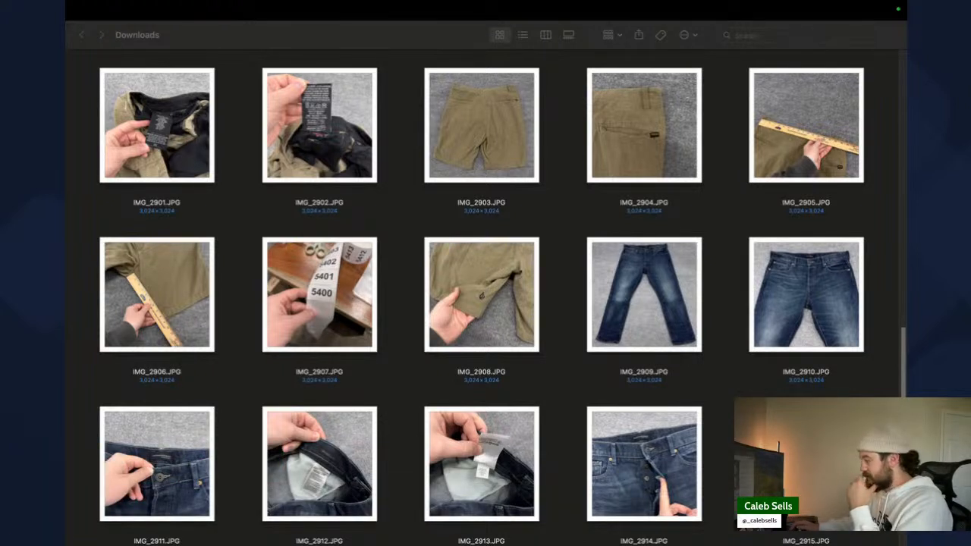
{"action": "scroll", "coordinate": [535, 262], "scroll_direction": "down", "scroll_amount": 1}
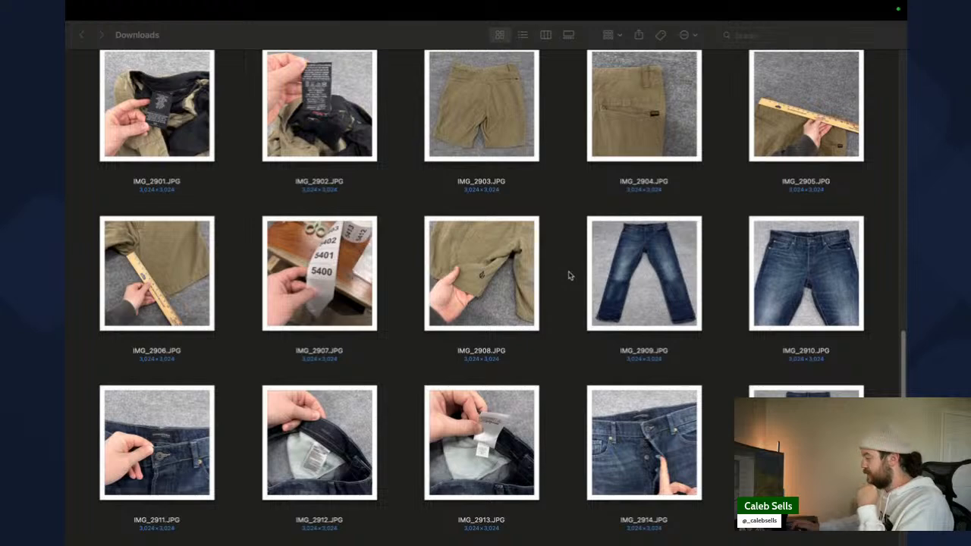
{"action": "scroll", "coordinate": [570, 276], "scroll_direction": "down", "scroll_amount": 1}
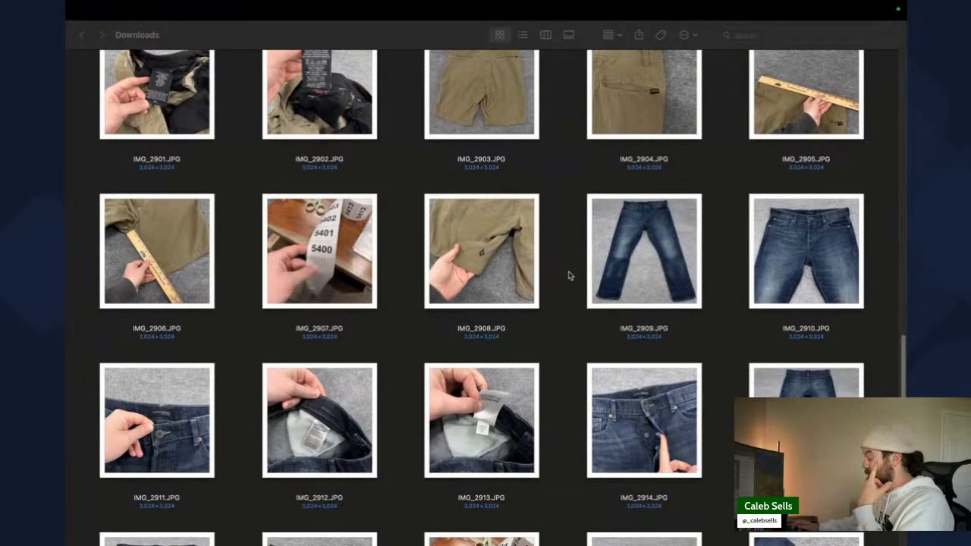
{"action": "scroll", "coordinate": [570, 276], "scroll_direction": "down", "scroll_amount": 2}
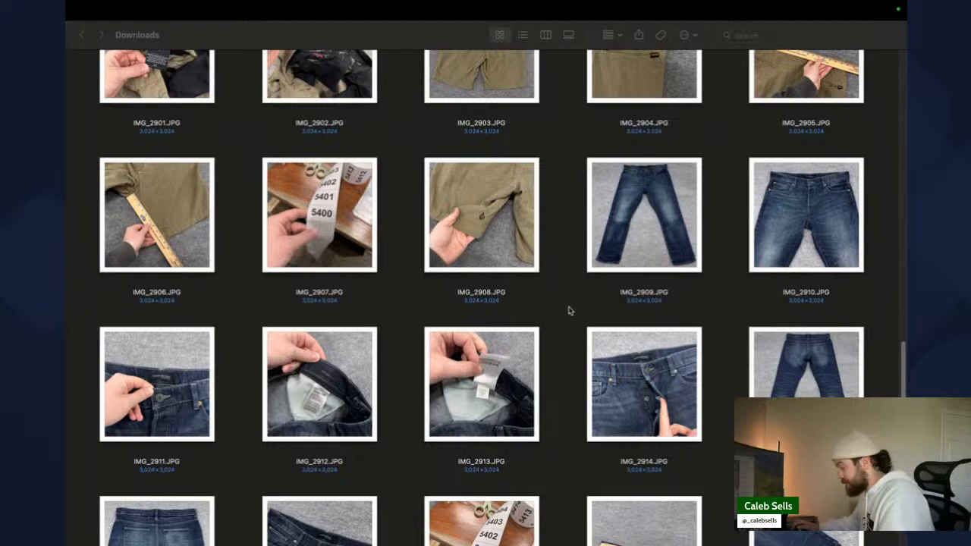
{"action": "scroll", "coordinate": [569, 317], "scroll_direction": "down", "scroll_amount": 5}
{"action": "left_click", "coordinate": [305, 412]}
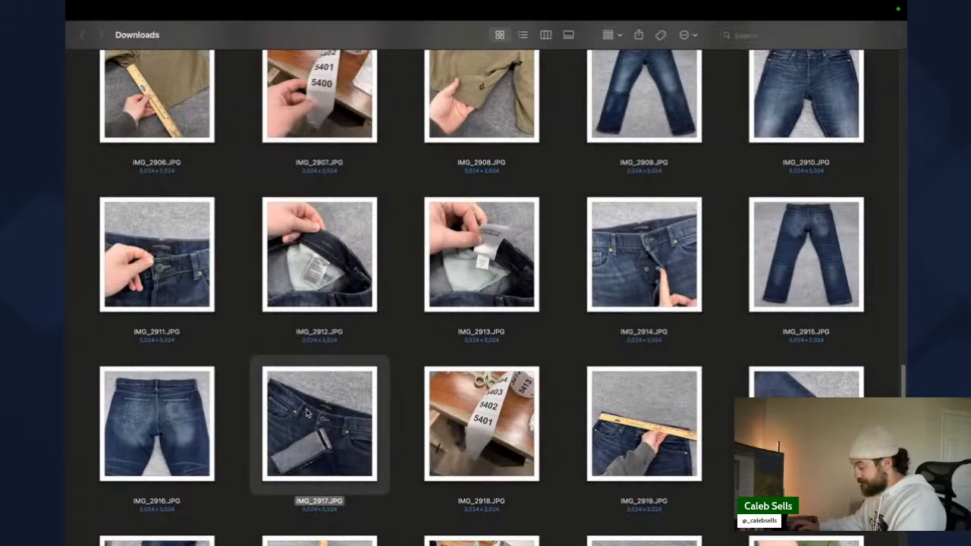
{"action": "key", "text": "space"}
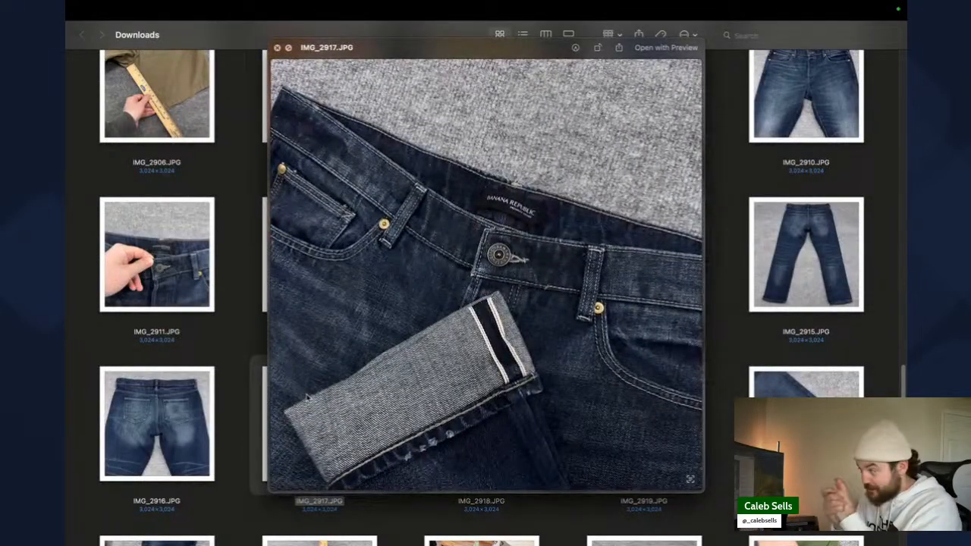
{"action": "scroll", "coordinate": [481, 481], "scroll_direction": "up", "scroll_amount": 5}
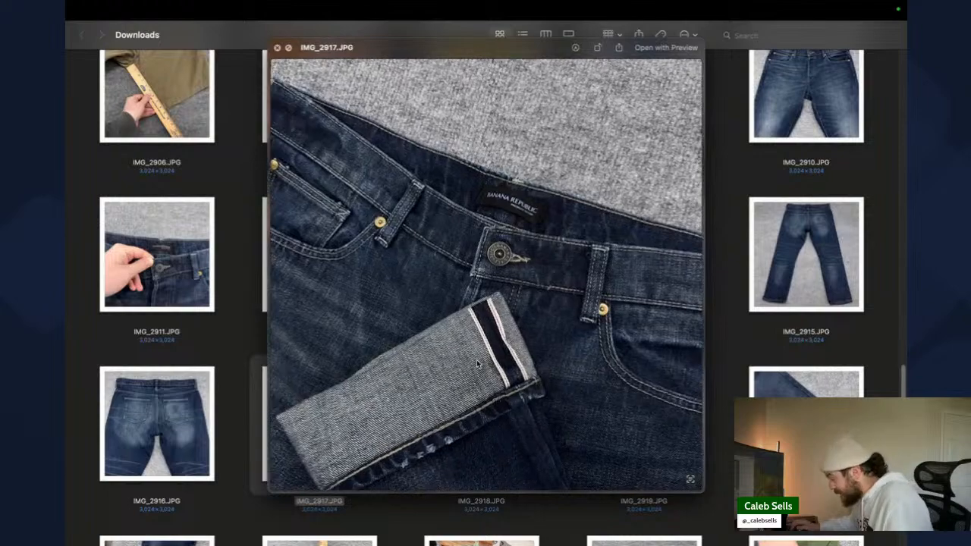
{"action": "scroll", "coordinate": [482, 271], "scroll_direction": "down", "scroll_amount": 5}
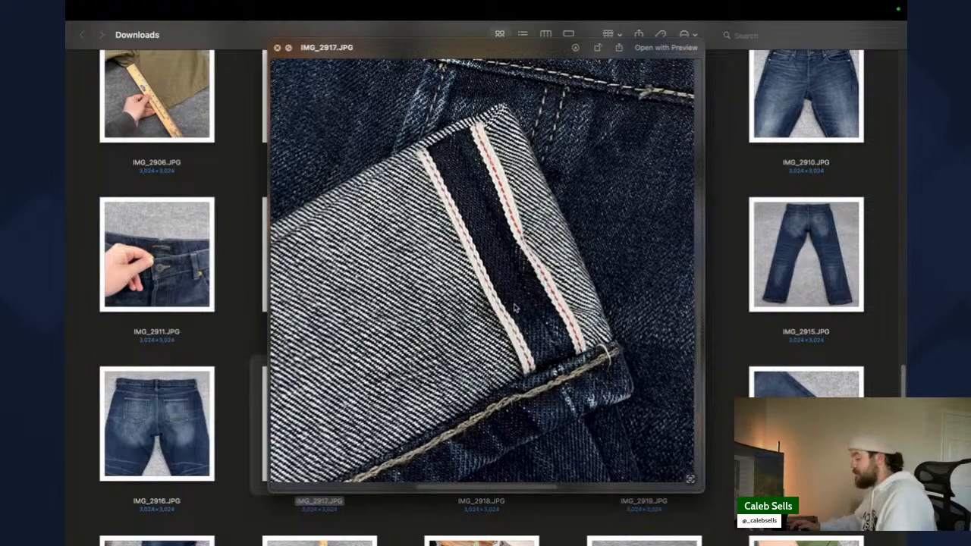
{"action": "key", "text": "space"}
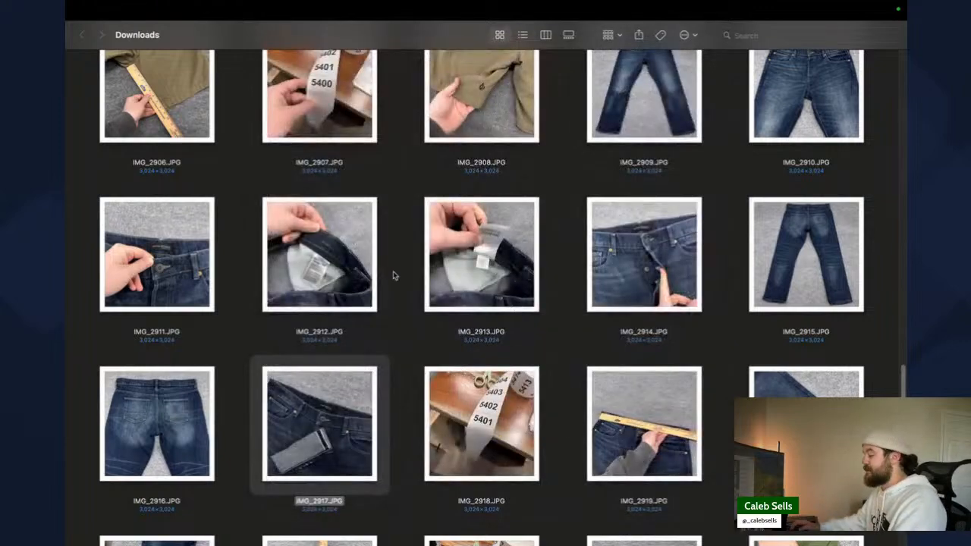
- Preview IMG_2911.JPG and inspect the blue jeans' waistband brand label up close
{"action": "left_click", "coordinate": [212, 282]}
{"action": "key", "text": "space"}
{"action": "scroll", "coordinate": [501, 334], "scroll_direction": "up", "scroll_amount": 3}
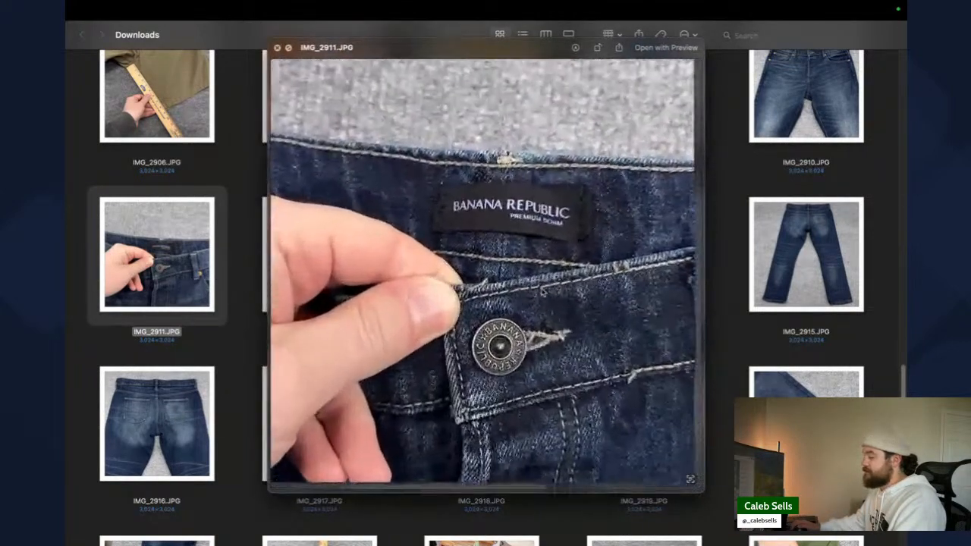
{"action": "scroll", "coordinate": [501, 296], "scroll_direction": "up", "scroll_amount": 2}
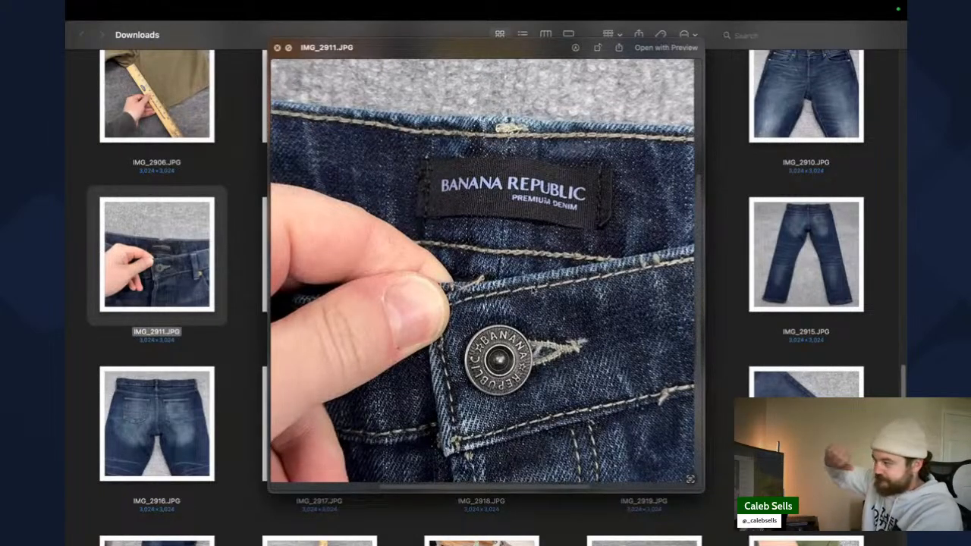
{"action": "key", "text": "space"}
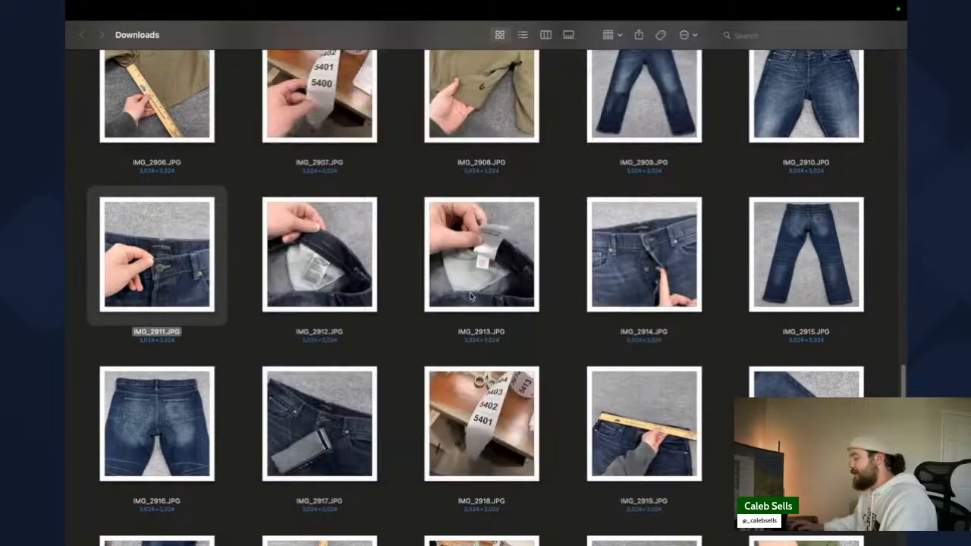
- Preview IMG_2912.JPG and inspect the size and care tags inside the blue jeans' waistband up close
{"action": "key", "text": "Right"}
{"action": "key", "text": "space"}
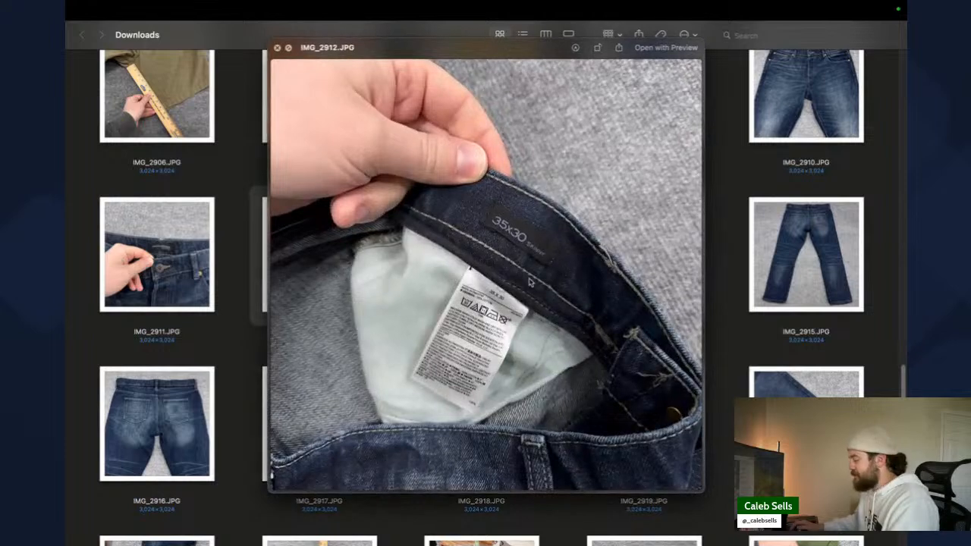
{"action": "scroll", "coordinate": [534, 272], "scroll_direction": "up", "scroll_amount": 5}
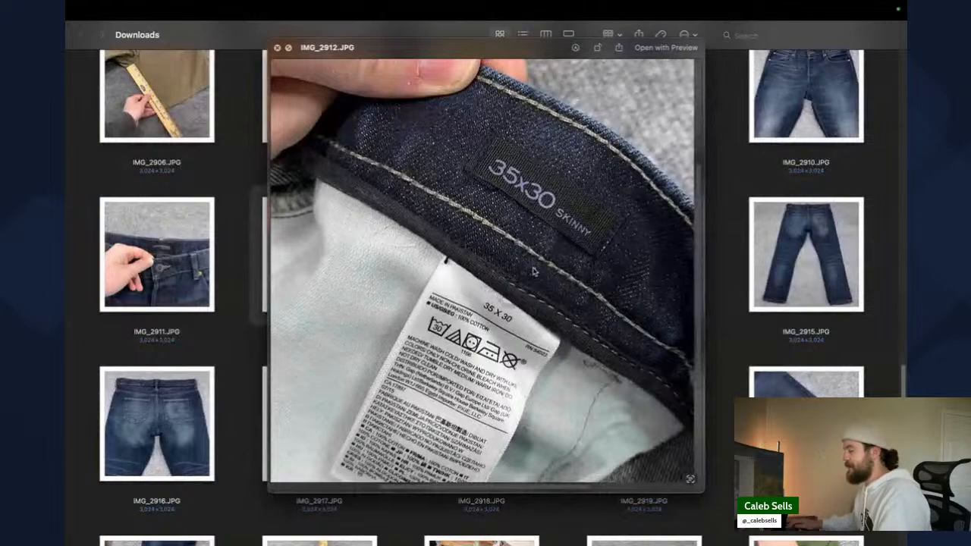
{"action": "key", "text": "space"}
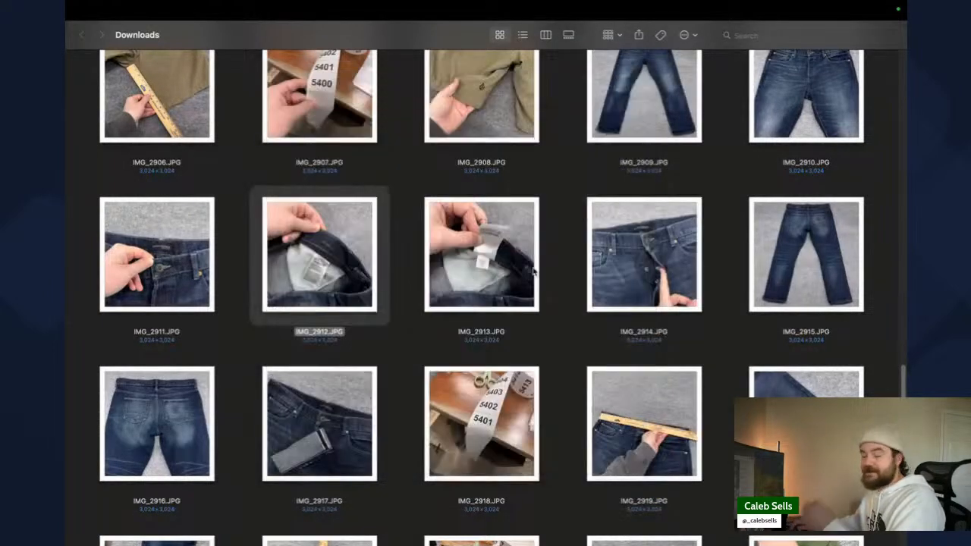
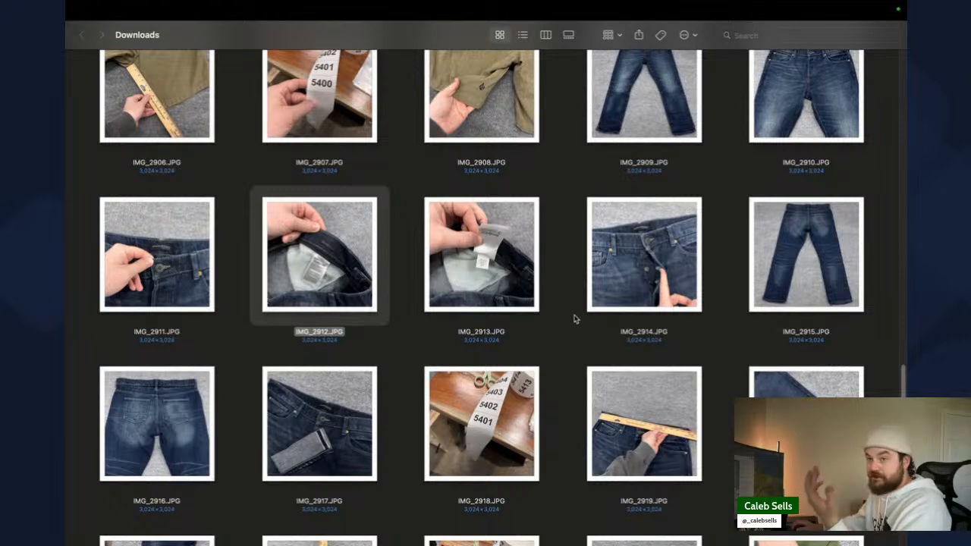
- Move on to the green belted shorts' photos and preview the full front view in IMG_2924.JPG
{"action": "scroll", "coordinate": [569, 318], "scroll_direction": "down", "scroll_amount": 3}
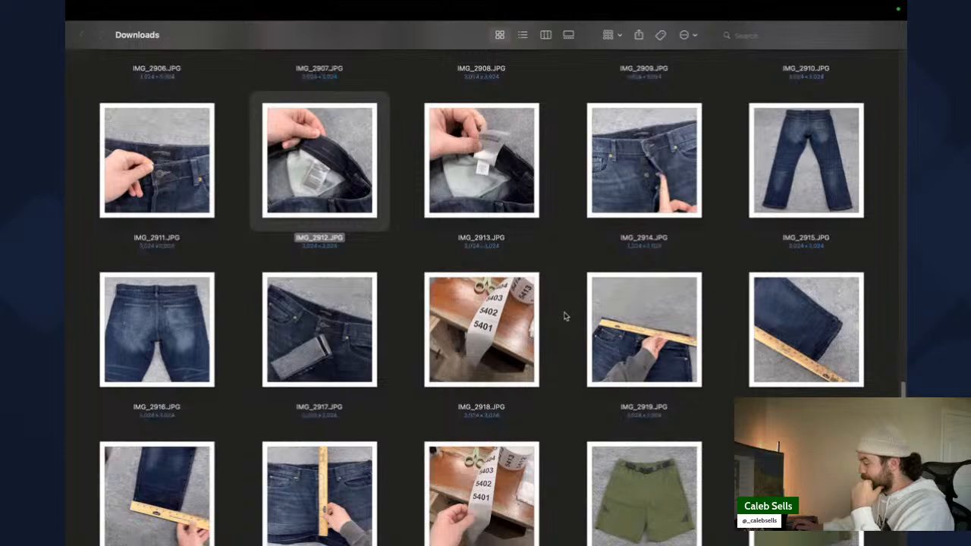
{"action": "scroll", "coordinate": [564, 316], "scroll_direction": "down", "scroll_amount": 10}
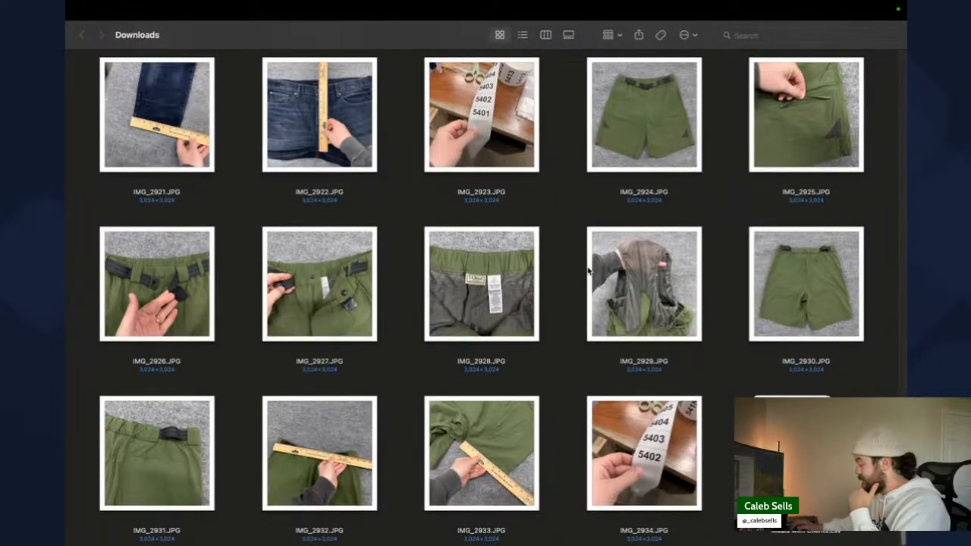
{"action": "scroll", "coordinate": [591, 264], "scroll_direction": "up", "scroll_amount": 1}
{"action": "left_click", "coordinate": [683, 178]}
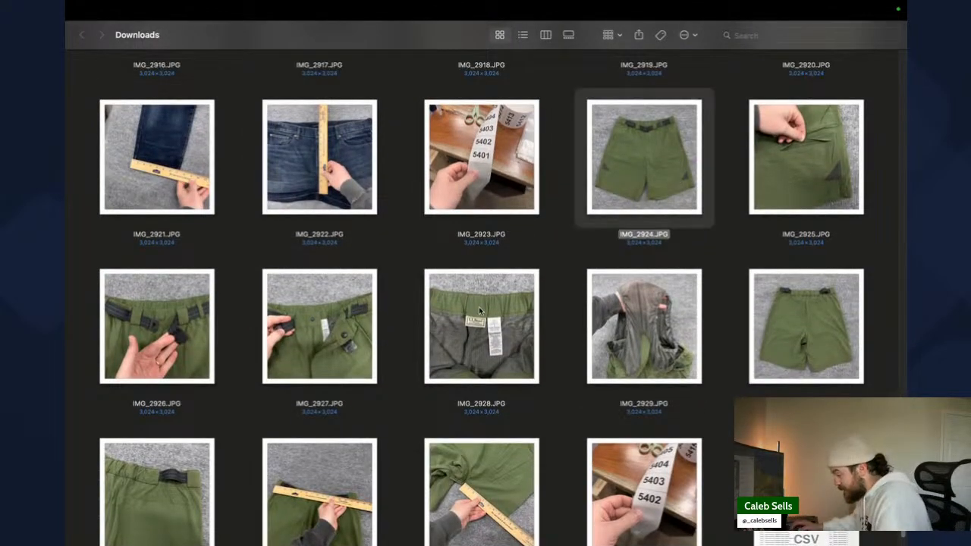
{"action": "key", "text": "space"}
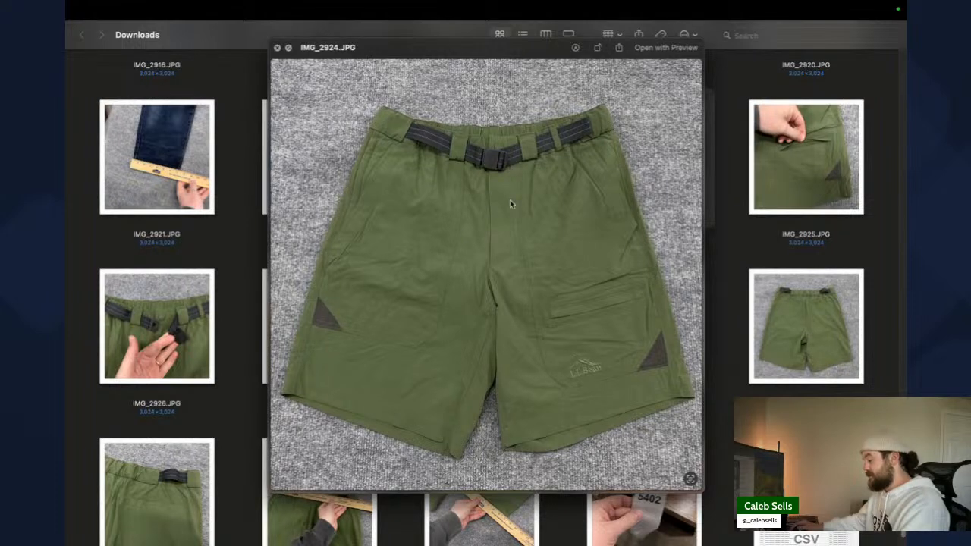
{"action": "key", "text": "space"}
- Preview the green shorts' label photo IMG_2928.JPG and the mesh lining in IMG_2929.JPG
{"action": "left_click", "coordinate": [478, 364]}
{"action": "key", "text": "space"}
{"action": "key", "text": "space"}
{"action": "key", "text": "Right"}
{"action": "key", "text": "space"}
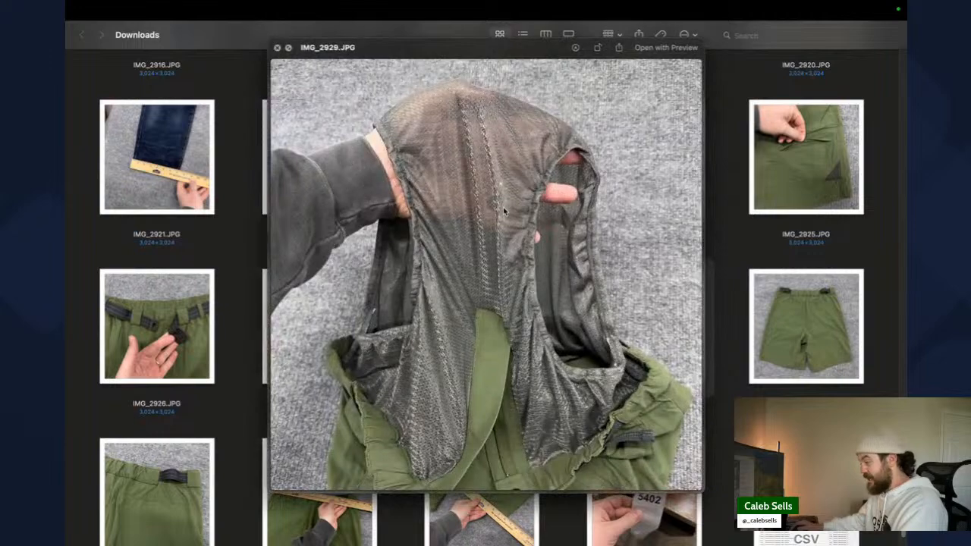
{"action": "key", "text": "space"}
- Preview IMG_2928.JPG again, along with IMG_2927.JPG, checking the green shorts' inner waistband and front closure
{"action": "scroll", "coordinate": [585, 402], "scroll_direction": "down", "scroll_amount": 1}
{"action": "left_click", "coordinate": [443, 283]}
{"action": "key", "text": "space"}
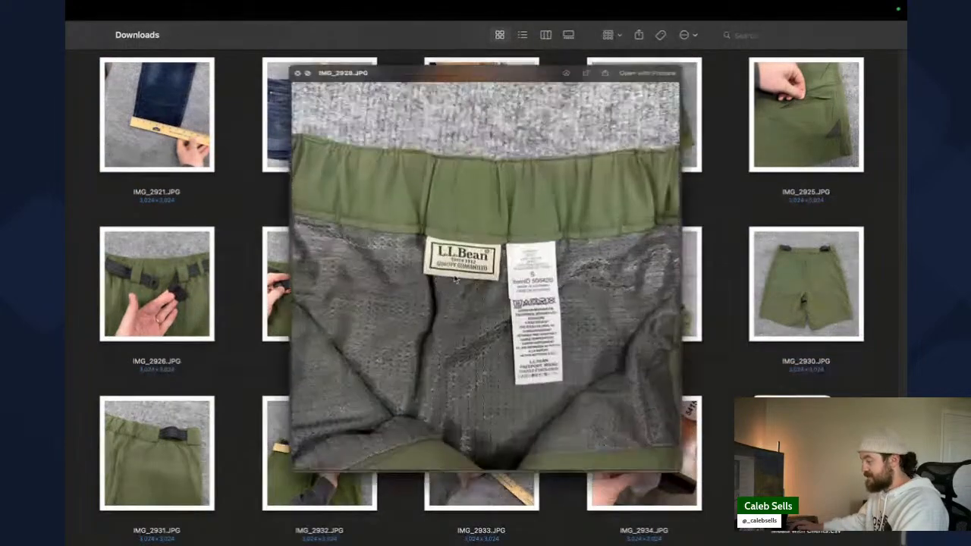
{"action": "key", "text": "space"}
{"action": "key", "text": "Left"}
{"action": "key", "text": "space"}
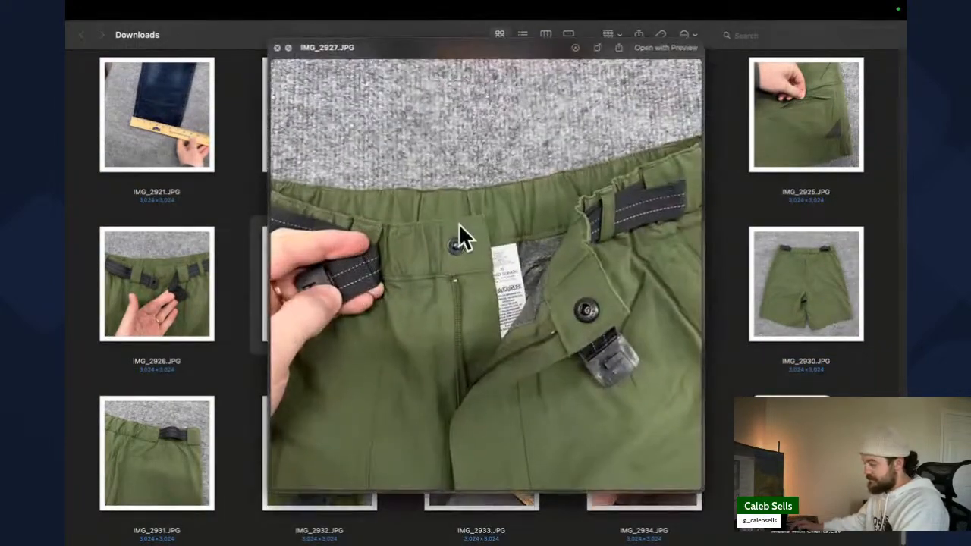
{"action": "key", "text": "space"}
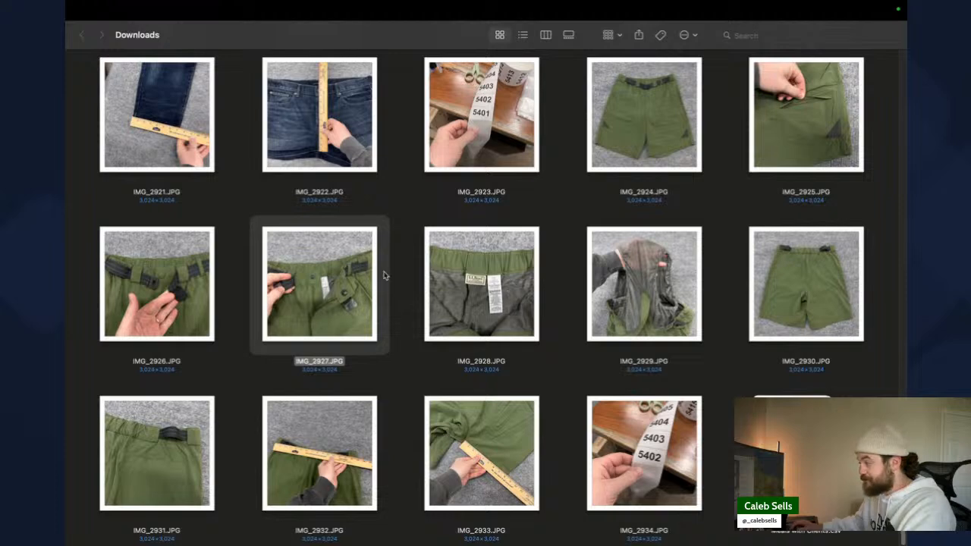
- Inspect the green shorts' brand, size and item ID tags up close in IMG_2928.JPG
{"action": "scroll", "coordinate": [466, 220], "scroll_direction": "up", "scroll_amount": 5}
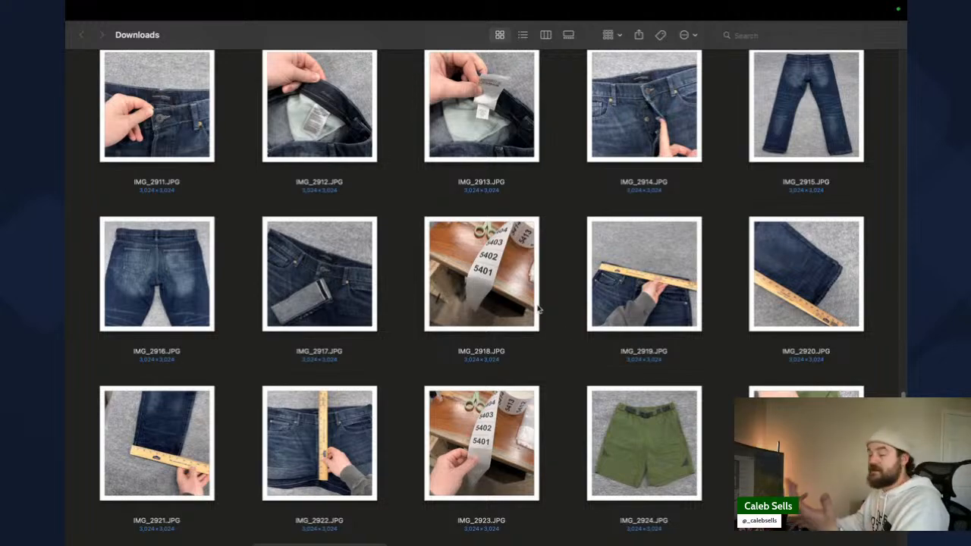
{"action": "scroll", "coordinate": [566, 288], "scroll_direction": "down", "scroll_amount": 4}
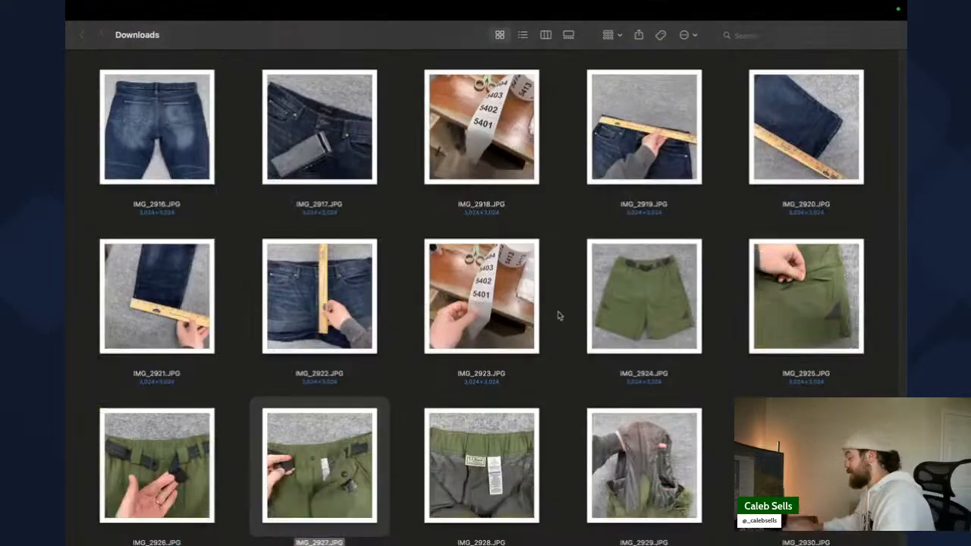
{"action": "left_click", "coordinate": [511, 429]}
{"action": "key", "text": "space"}
{"action": "scroll", "coordinate": [590, 307], "scroll_direction": "up", "scroll_amount": 5}
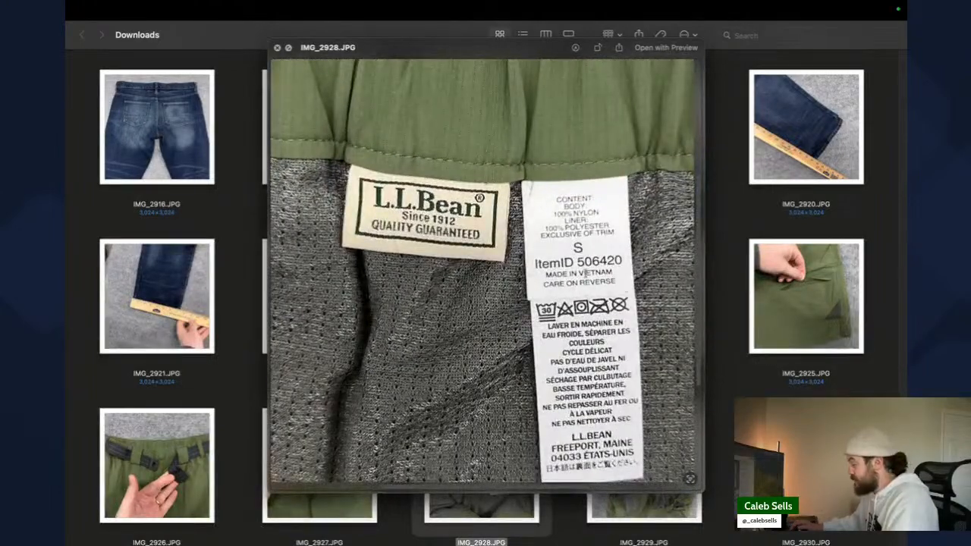
{"action": "scroll", "coordinate": [580, 263], "scroll_direction": "down", "scroll_amount": 5}
{"action": "key", "text": "space"}
{"action": "left_click", "coordinate": [493, 303]}
{"action": "left_click", "coordinate": [488, 427]}
{"action": "key", "text": "space"}
{"action": "scroll", "coordinate": [486, 266], "scroll_direction": "up", "scroll_amount": 5}
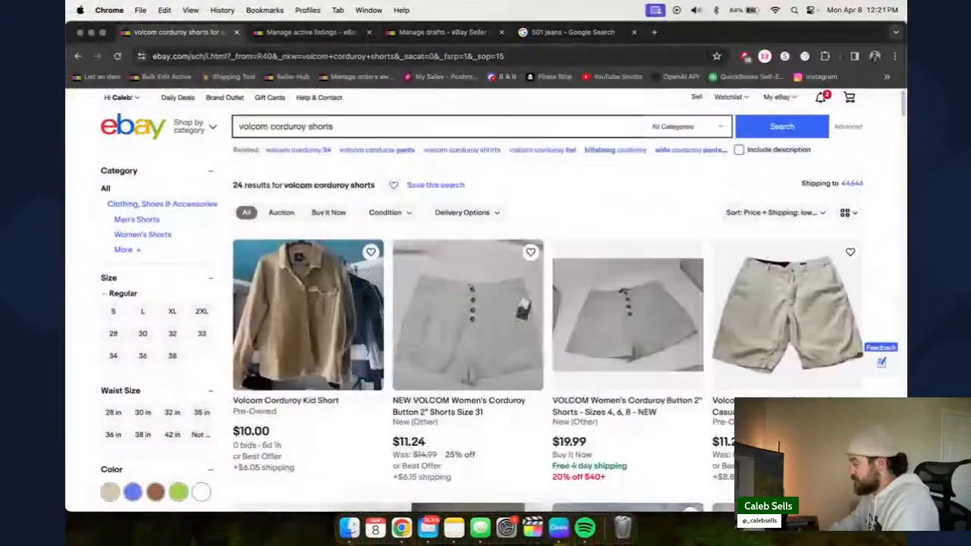
- Switch to Chrome and search Google for "ll bean 506420", reusing the page with the 501 jeans results
{"action": "left_click", "coordinate": [565, 31]}
{"action": "left_click", "coordinate": [531, 55]}
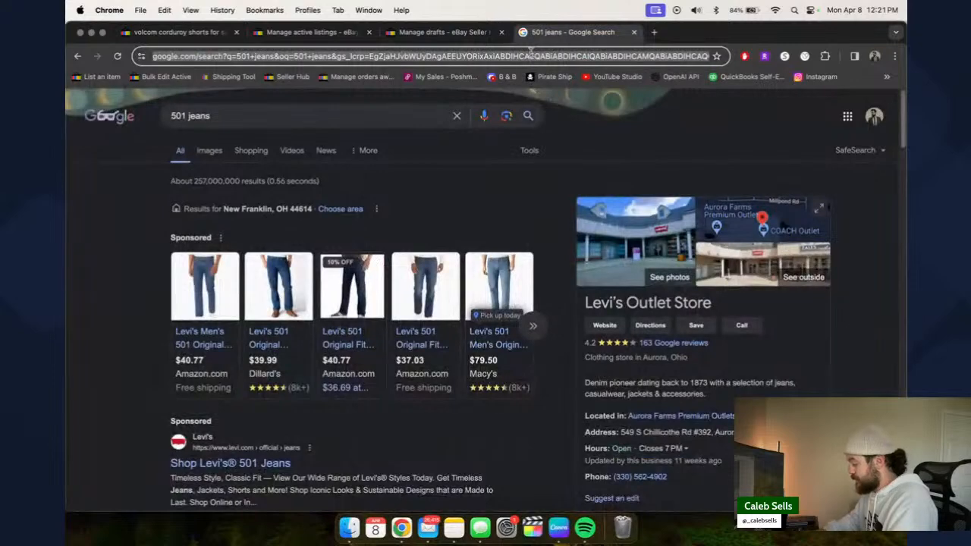
{"action": "type", "text": "ll bean 506420"}
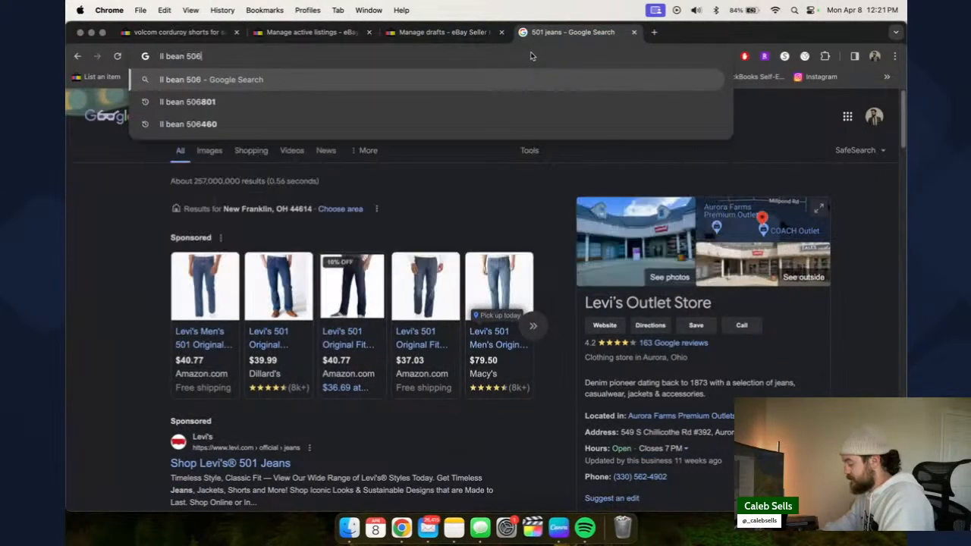
{"action": "key", "text": "Return"}
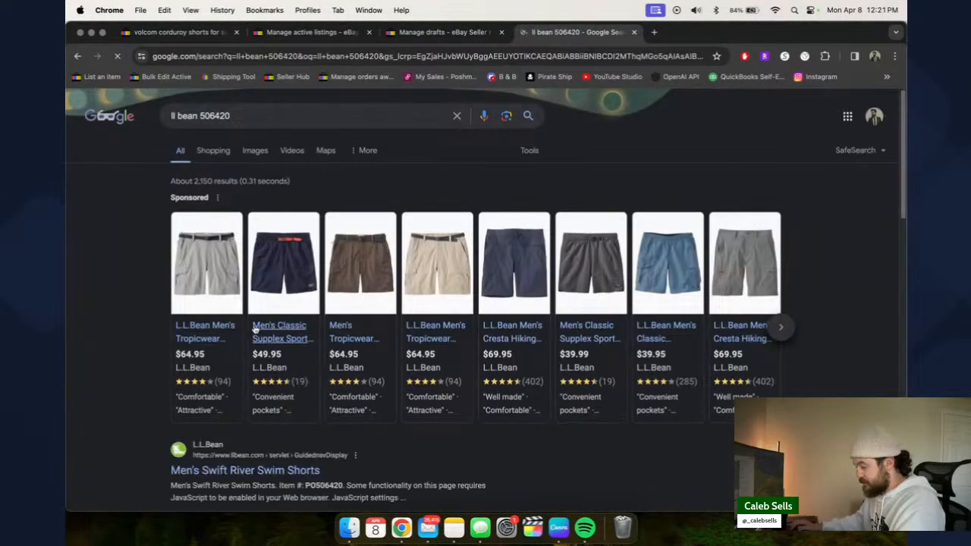
- Try the llbean.com search result for Men's Swift River Swim Shorts and return to the Google results
{"action": "scroll", "coordinate": [254, 327], "scroll_direction": "down", "scroll_amount": 1}
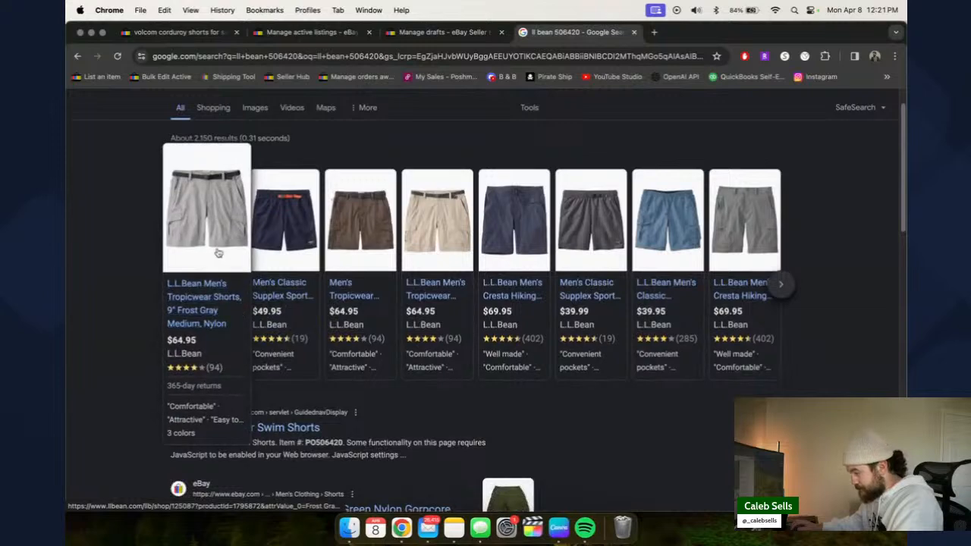
{"action": "scroll", "coordinate": [336, 368], "scroll_direction": "down", "scroll_amount": 3}
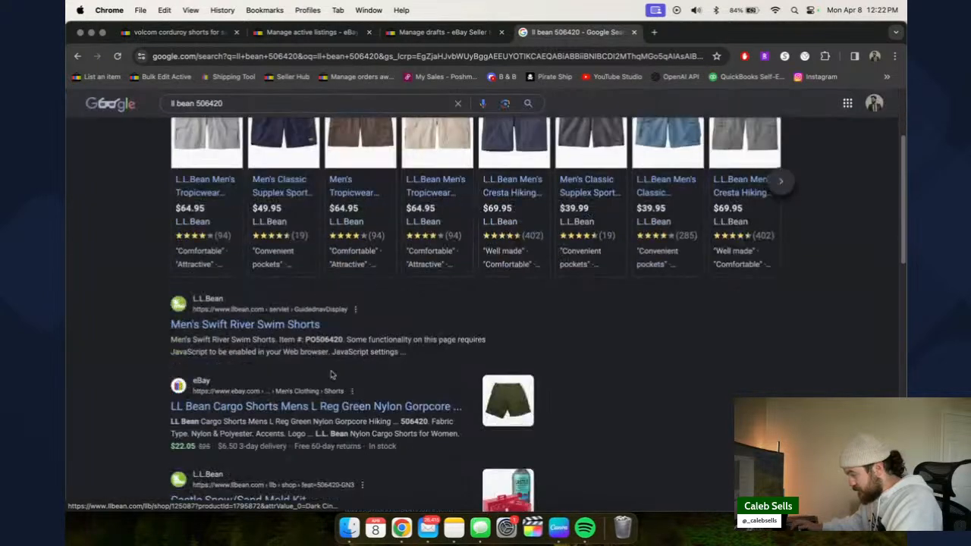
{"action": "left_click", "coordinate": [241, 326]}
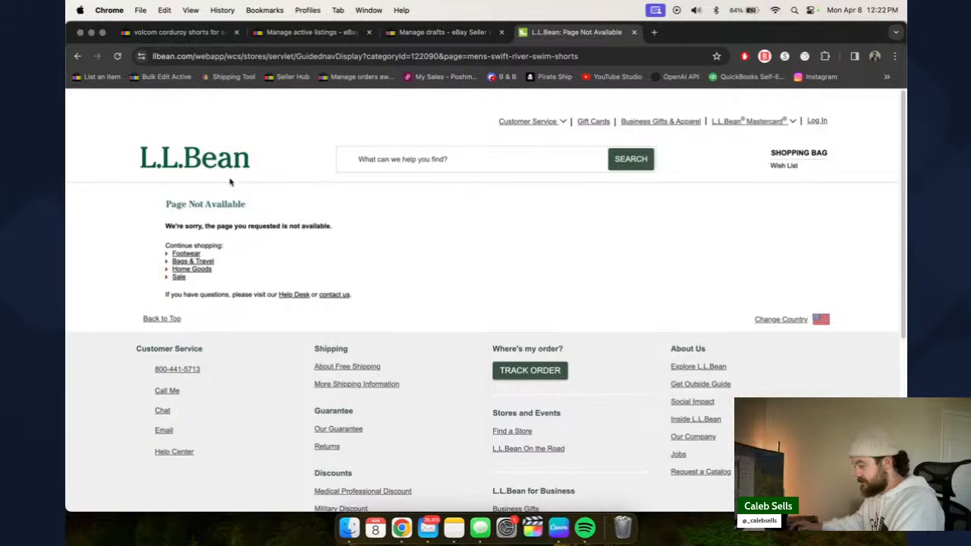
{"action": "left_click", "coordinate": [79, 59]}
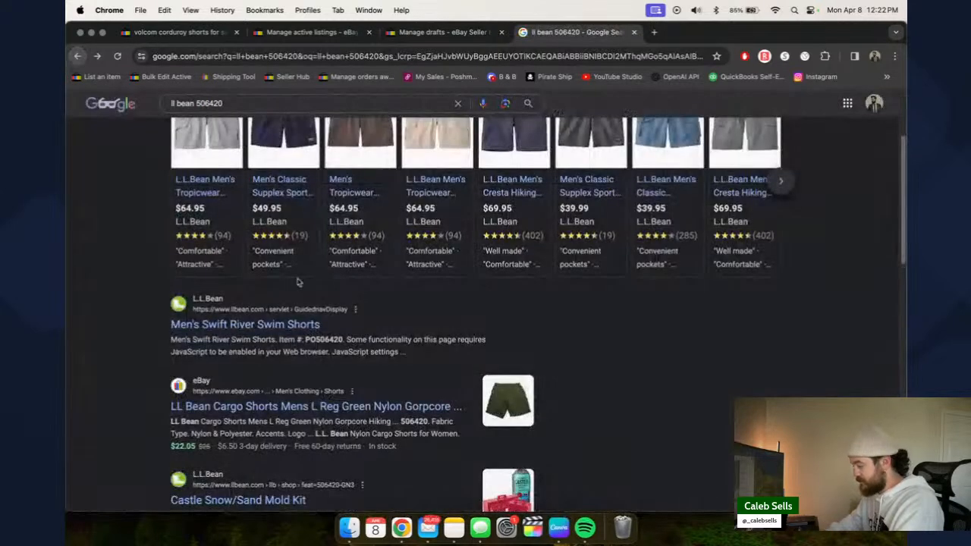
- Open L.L.Bean Canada's Men's Swift River Swim Shorts page, dismiss the email sign-up offer, and examine the product photo
{"action": "scroll", "coordinate": [317, 296], "scroll_direction": "down", "scroll_amount": 6}
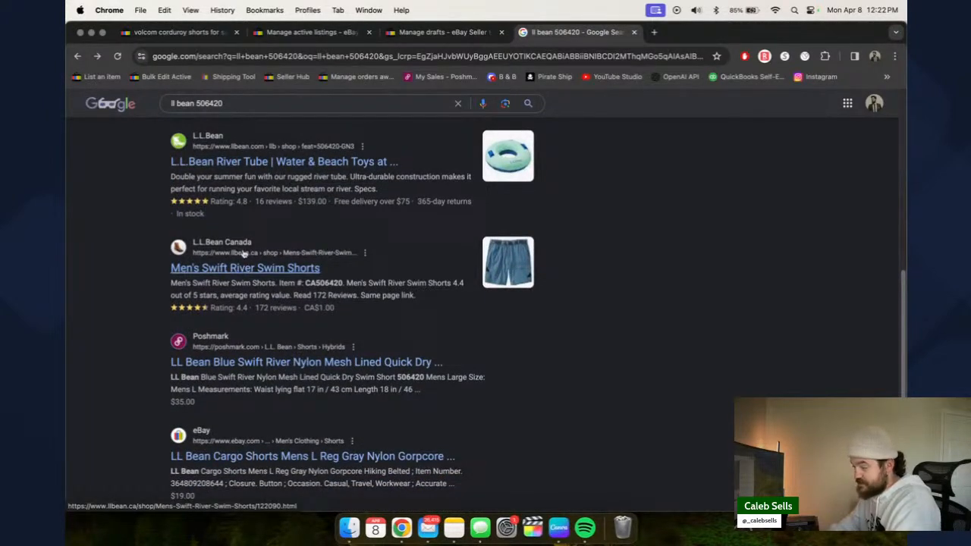
{"action": "left_click", "coordinate": [259, 275]}
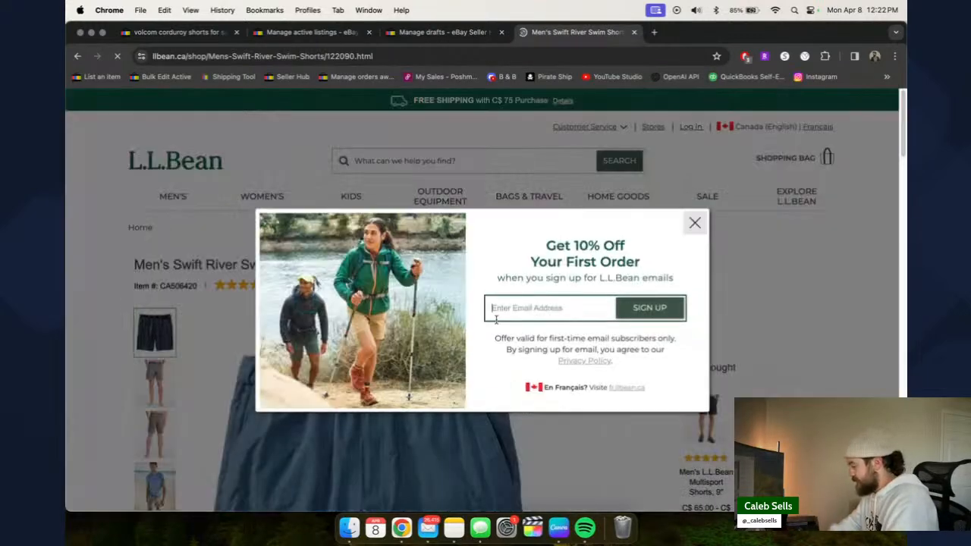
{"action": "left_click", "coordinate": [695, 222]}
{"action": "scroll", "coordinate": [368, 277], "scroll_direction": "down", "scroll_amount": 3}
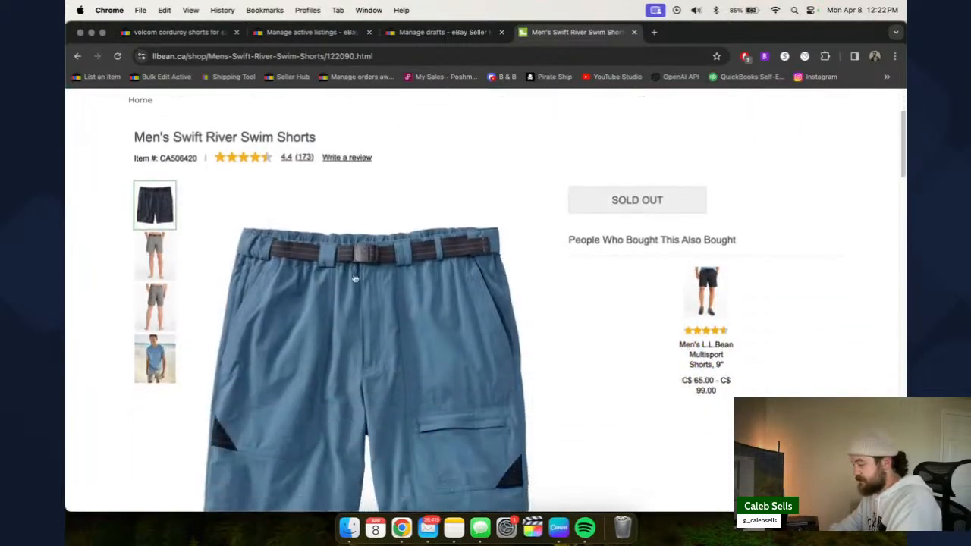
- Return to the eBay results page and search for "ll bean swift river swim shorts"
{"action": "left_click", "coordinate": [179, 32]}
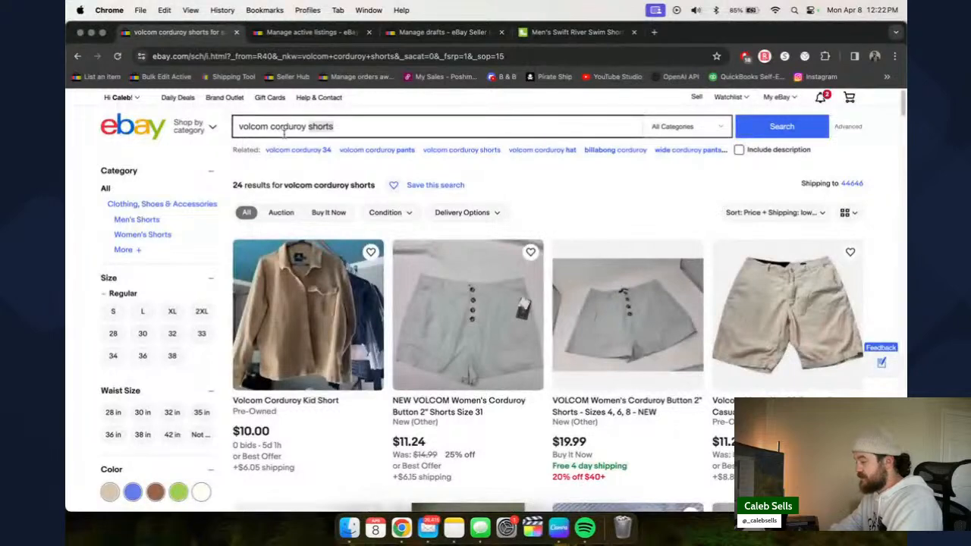
{"action": "left_click", "coordinate": [285, 127]}
{"action": "type", "text": "ll bean swift"}
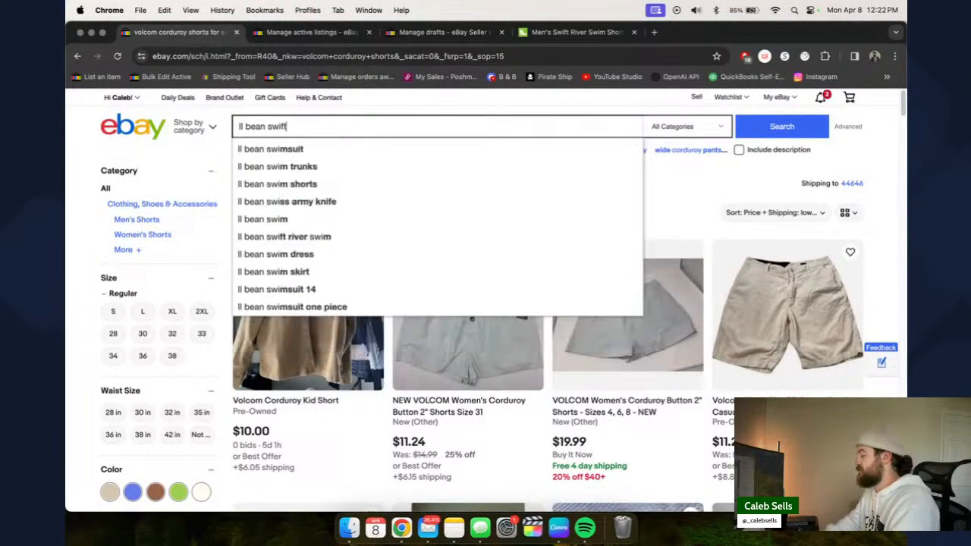
{"action": "type", "text": " river swim shorts"}
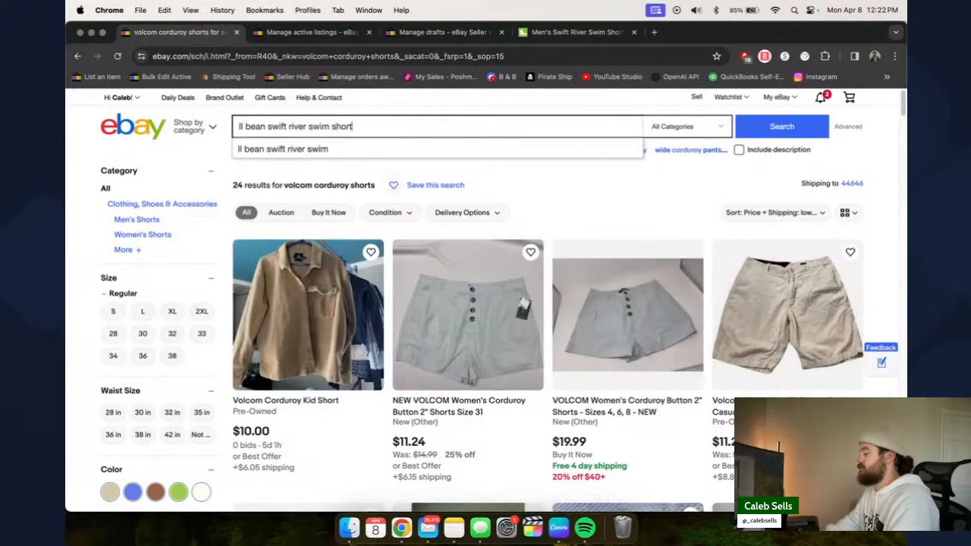
{"action": "key", "text": "Return"}
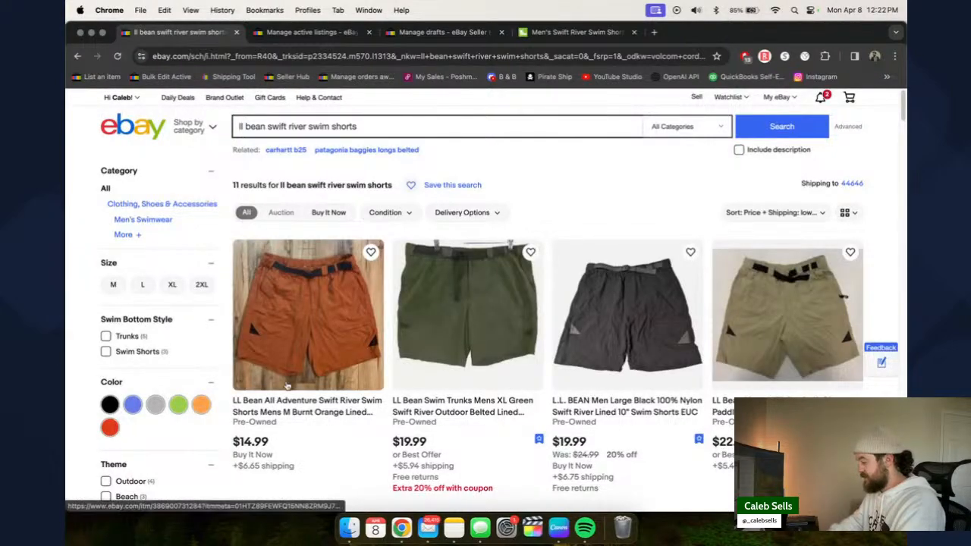
- Review the active Swift River shorts listings and filter the results to sold items
{"action": "scroll", "coordinate": [291, 412], "scroll_direction": "down", "scroll_amount": 3}
{"action": "scroll", "coordinate": [292, 412], "scroll_direction": "down", "scroll_amount": 10}
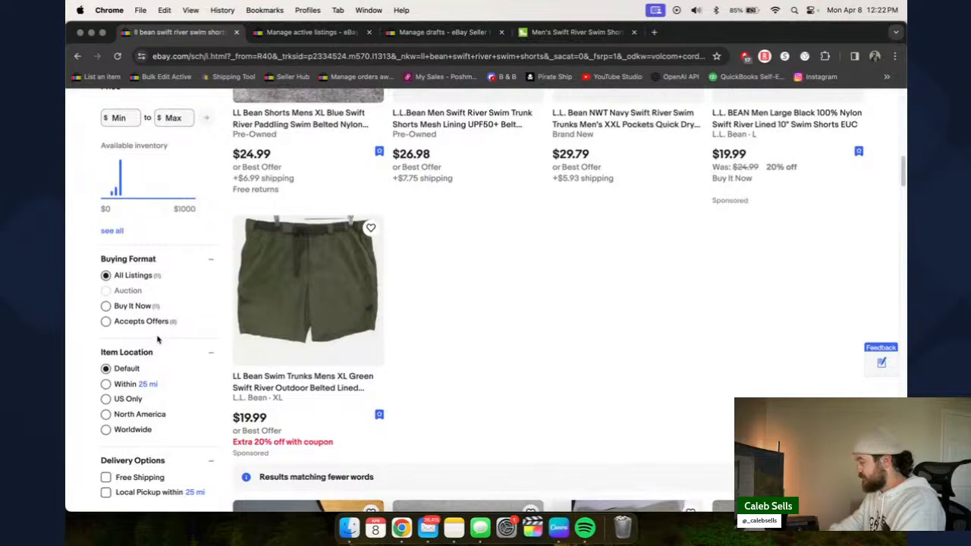
{"action": "scroll", "coordinate": [157, 340], "scroll_direction": "up", "scroll_amount": 4}
{"action": "scroll", "coordinate": [158, 338], "scroll_direction": "down", "scroll_amount": 6}
{"action": "scroll", "coordinate": [121, 424], "scroll_direction": "down", "scroll_amount": 1}
{"action": "left_click", "coordinate": [105, 446]}
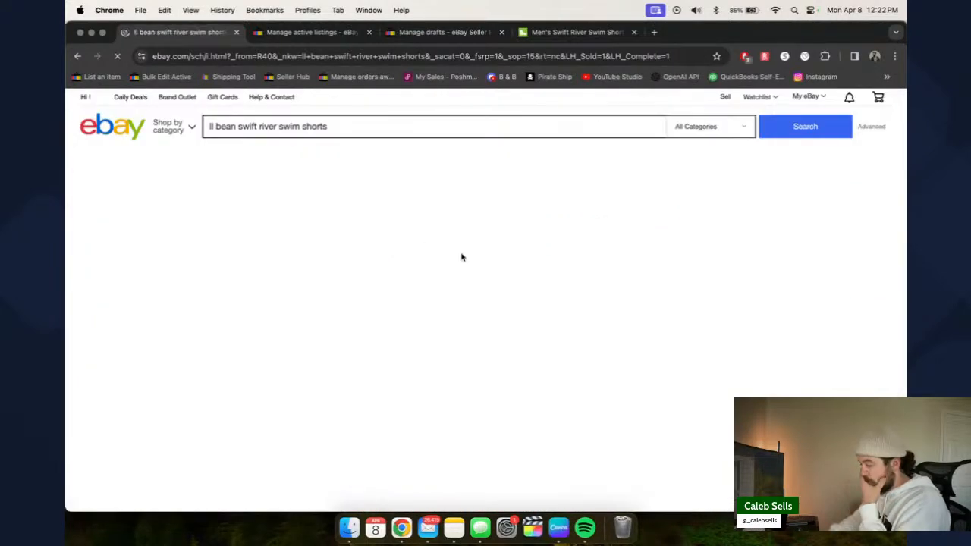
- Sort the sold Swift River swim shorts listings by Ended Recently and review the most recent sales
{"action": "scroll", "coordinate": [454, 339], "scroll_direction": "down", "scroll_amount": 5}
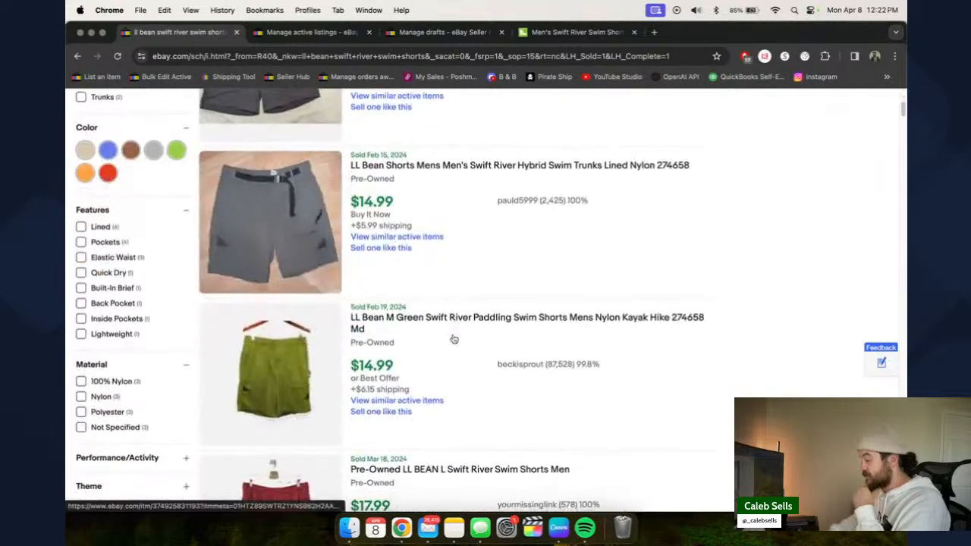
{"action": "scroll", "coordinate": [453, 339], "scroll_direction": "up", "scroll_amount": 5}
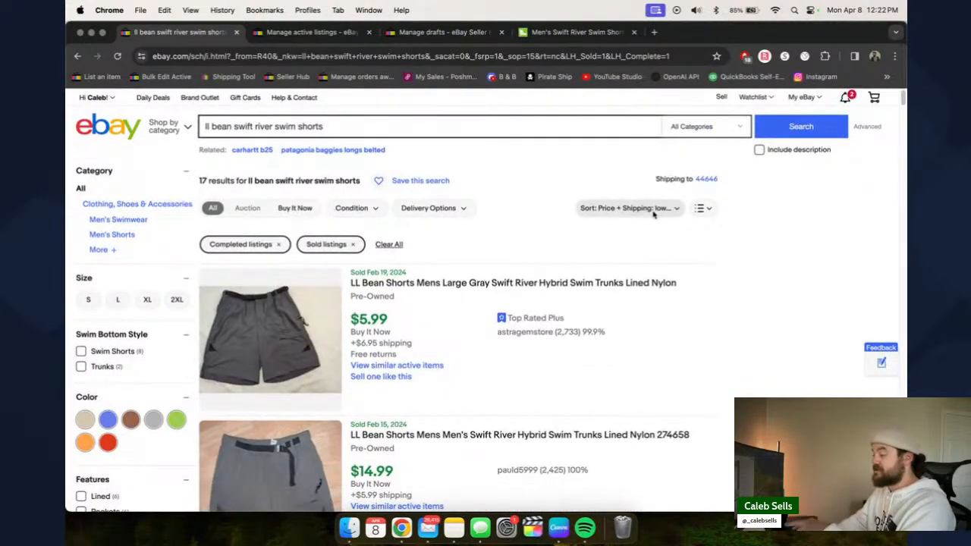
{"action": "left_click", "coordinate": [670, 210]}
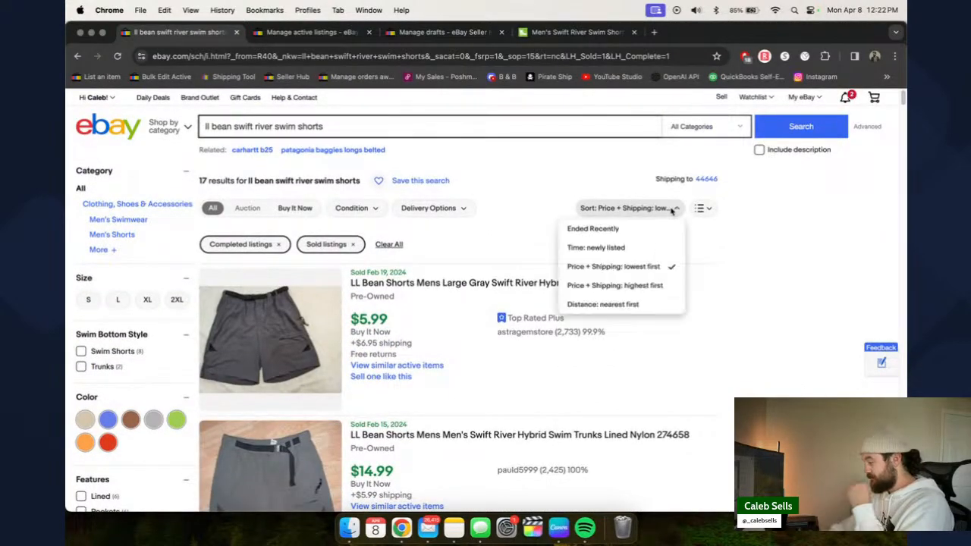
{"action": "left_click", "coordinate": [614, 229]}
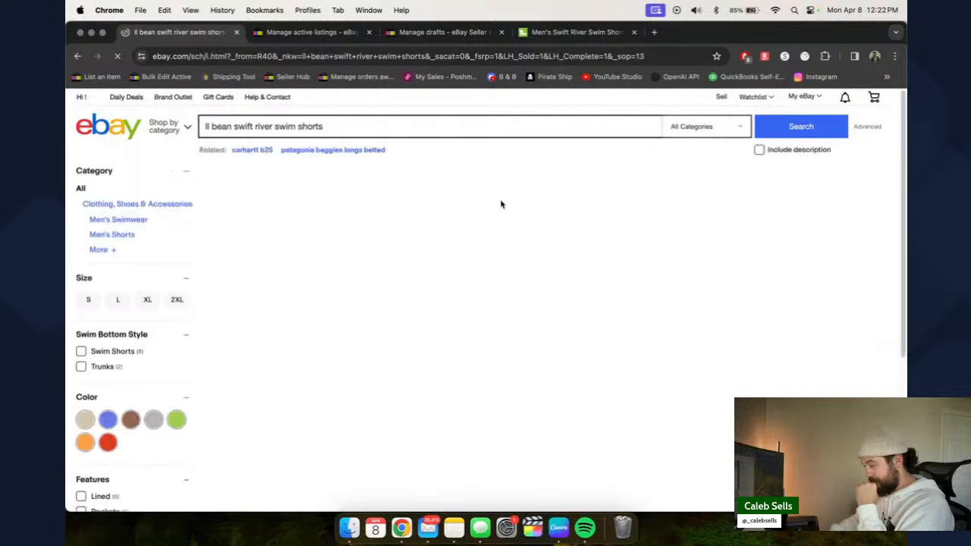
{"action": "scroll", "coordinate": [511, 241], "scroll_direction": "down", "scroll_amount": 4}
{"action": "scroll", "coordinate": [502, 275], "scroll_direction": "down", "scroll_amount": 5}
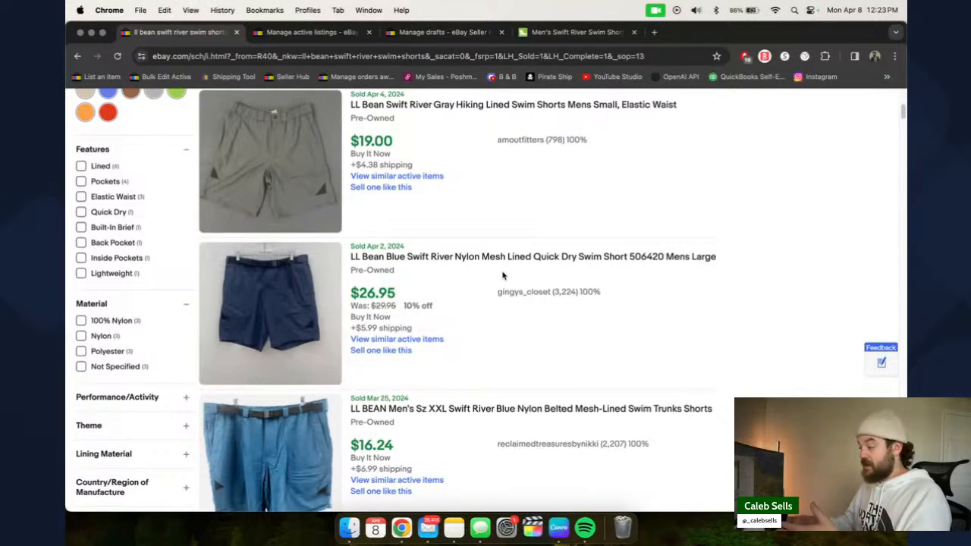
- Search the sold listings for "ll bean nylon cargo shorts"
{"action": "scroll", "coordinate": [331, 252], "scroll_direction": "up", "scroll_amount": 5}
{"action": "left_click_drag", "start_coordinate": [345, 126], "coordinate": [233, 126]}
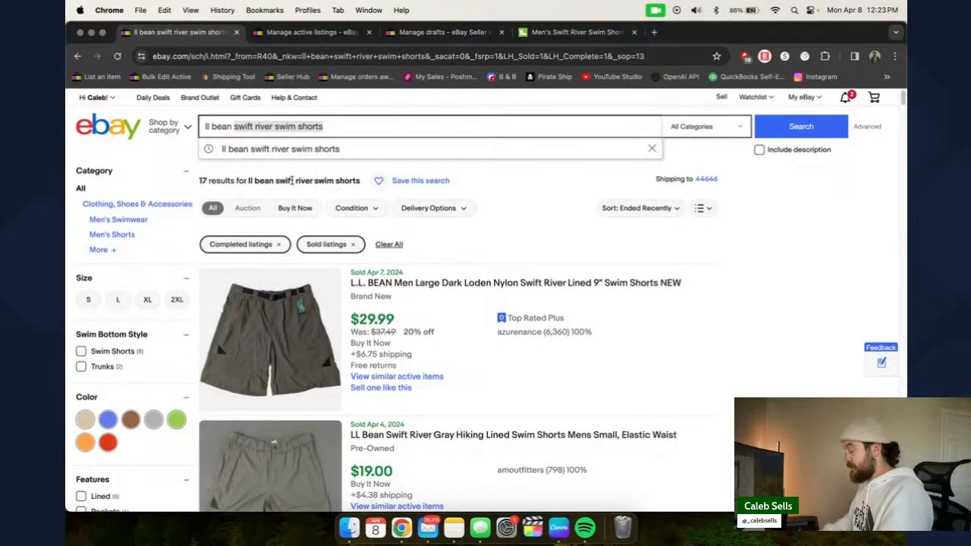
{"action": "type", "text": "nylon car4g"}
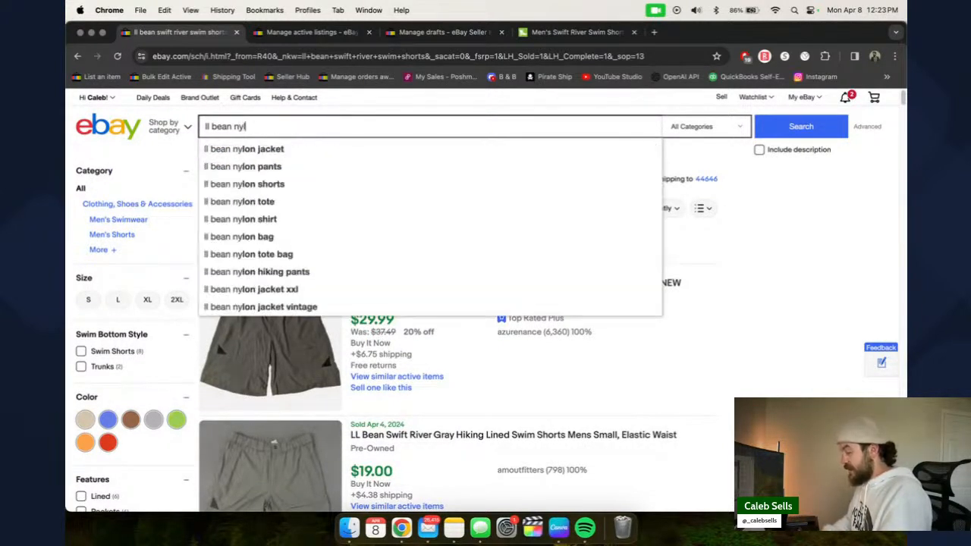
{"action": "key", "text": "BackSpace"}
{"action": "key", "text": "BackSpace"}
{"action": "type", "text": "go shorts"}
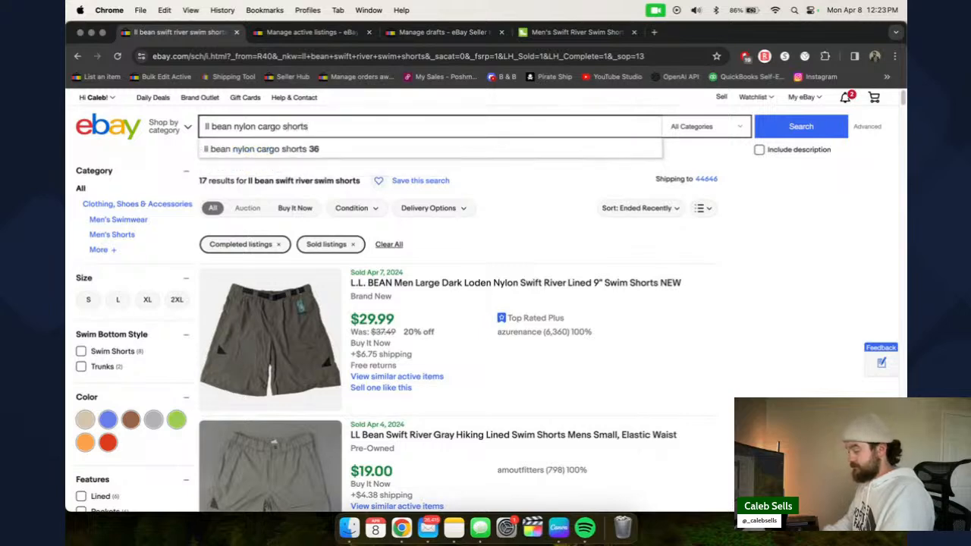
{"action": "key", "text": "Return"}
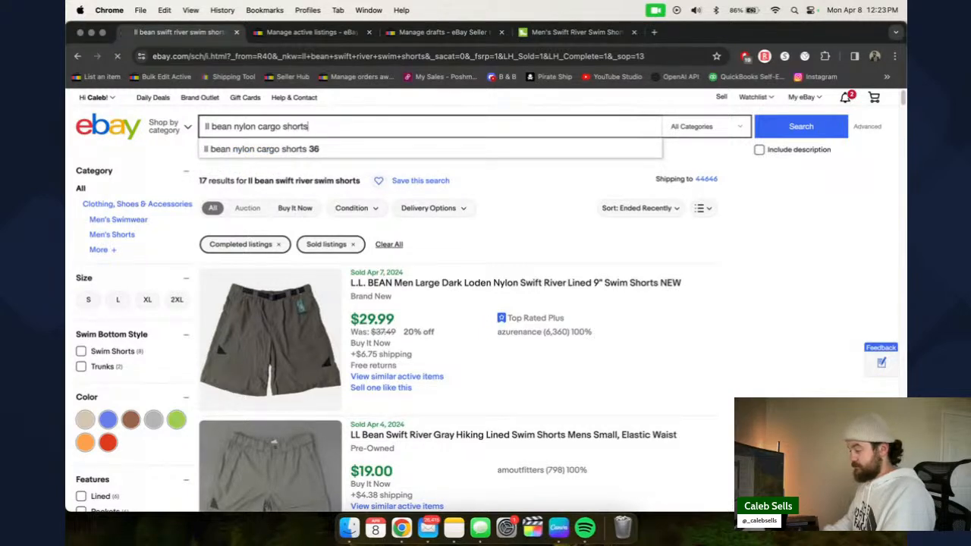
- Limit the sold nylon cargo shorts results to Pre-owned condition and review the sold prices
{"action": "left_click", "coordinate": [377, 210]}
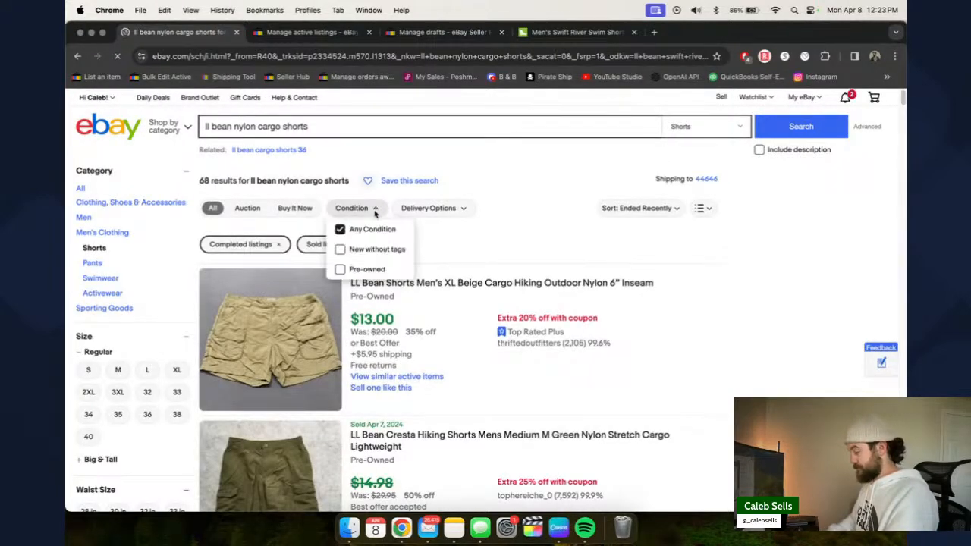
{"action": "left_click", "coordinate": [355, 269]}
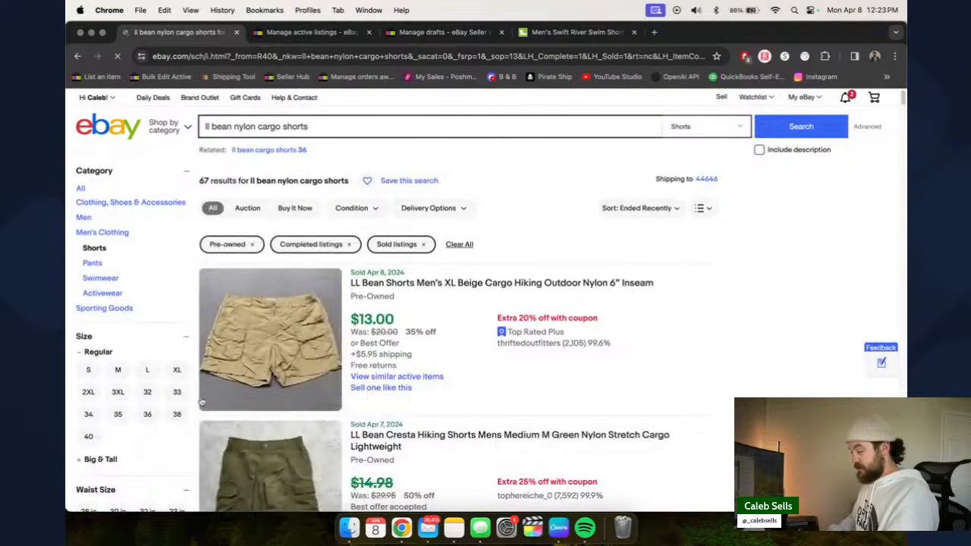
{"action": "scroll", "coordinate": [159, 403], "scroll_direction": "down", "scroll_amount": 5}
{"action": "scroll", "coordinate": [159, 402], "scroll_direction": "down", "scroll_amount": 10}
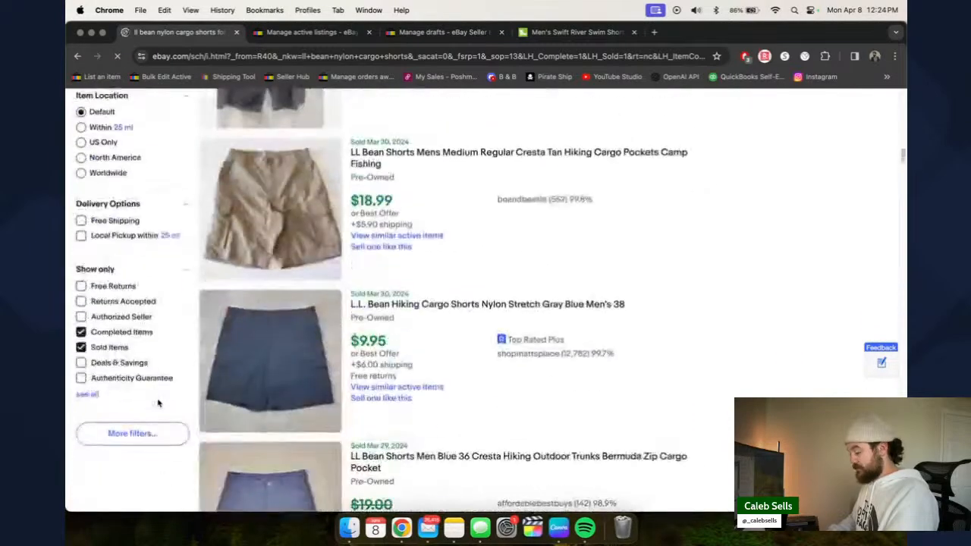
{"action": "scroll", "coordinate": [157, 401], "scroll_direction": "up", "scroll_amount": 10}
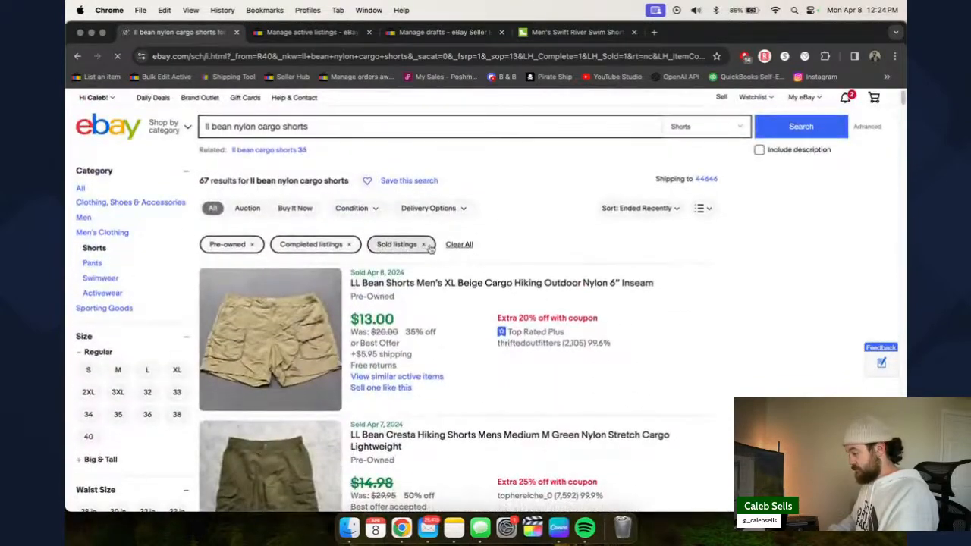
- Remove the sold listings filter and sort the active pre-owned shorts by Price + Shipping: lowest first
{"action": "left_click", "coordinate": [427, 248]}
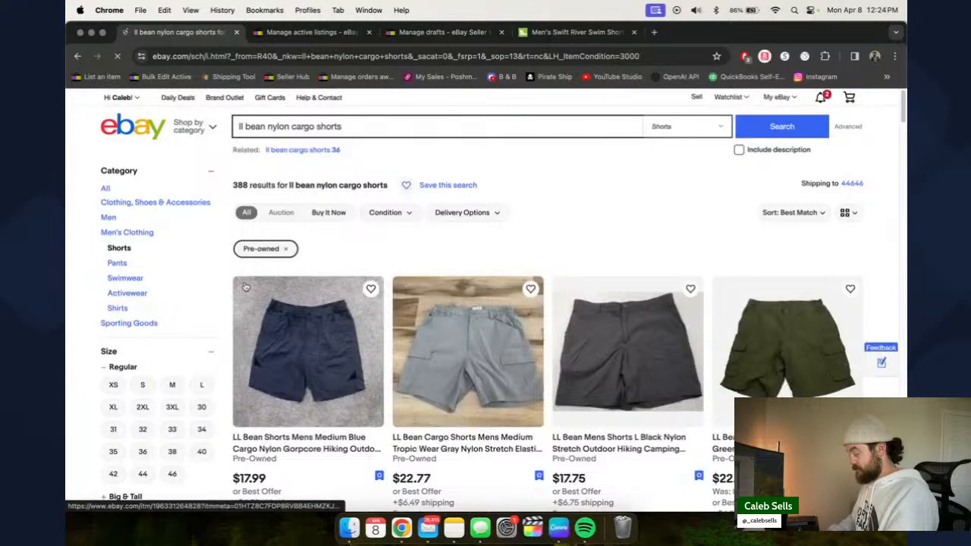
{"action": "left_click", "coordinate": [806, 214]}
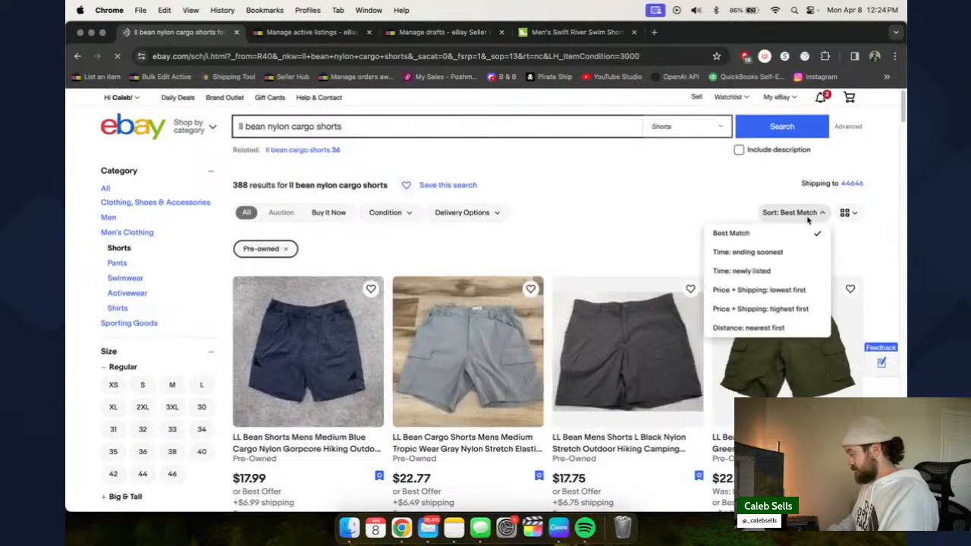
{"action": "left_click", "coordinate": [752, 290]}
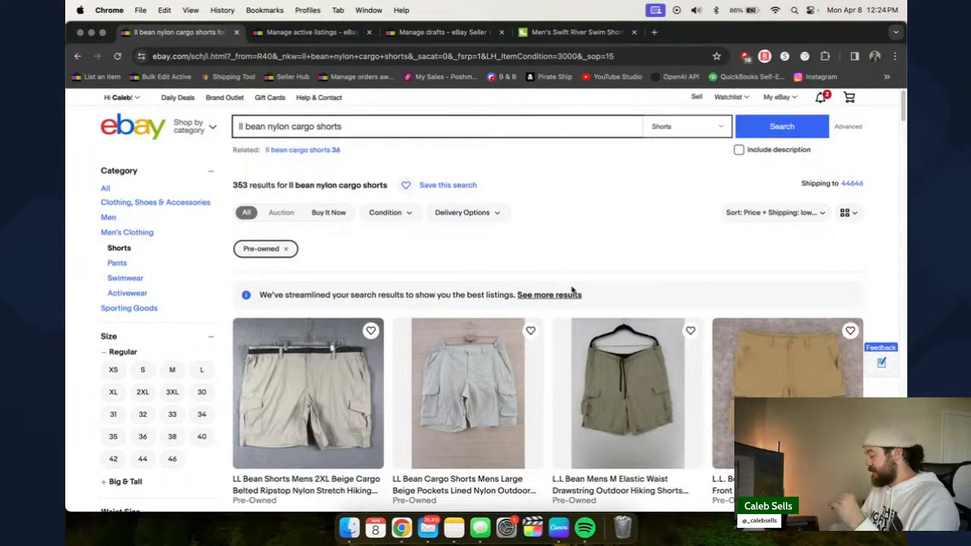
- Switch to the Downloads folder, examine the green L.L.Bean shorts' tag photo IMG_2928.JPG, and look through the other item photos
{"action": "key", "text": "ctrl+Right"}
{"action": "key", "text": "space"}
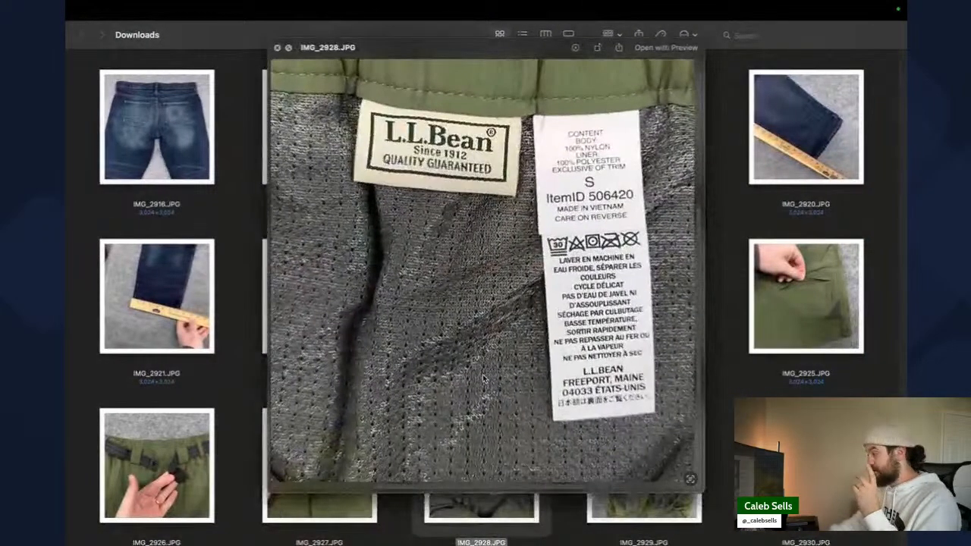
{"action": "key", "text": "space"}
{"action": "scroll", "coordinate": [543, 384], "scroll_direction": "down", "scroll_amount": 15}
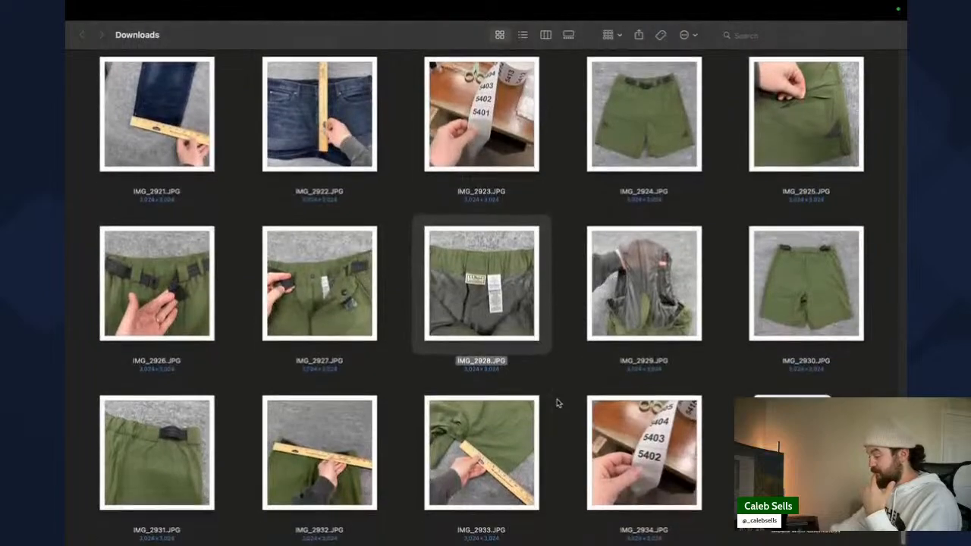
{"action": "scroll", "coordinate": [556, 402], "scroll_direction": "up", "scroll_amount": 15}
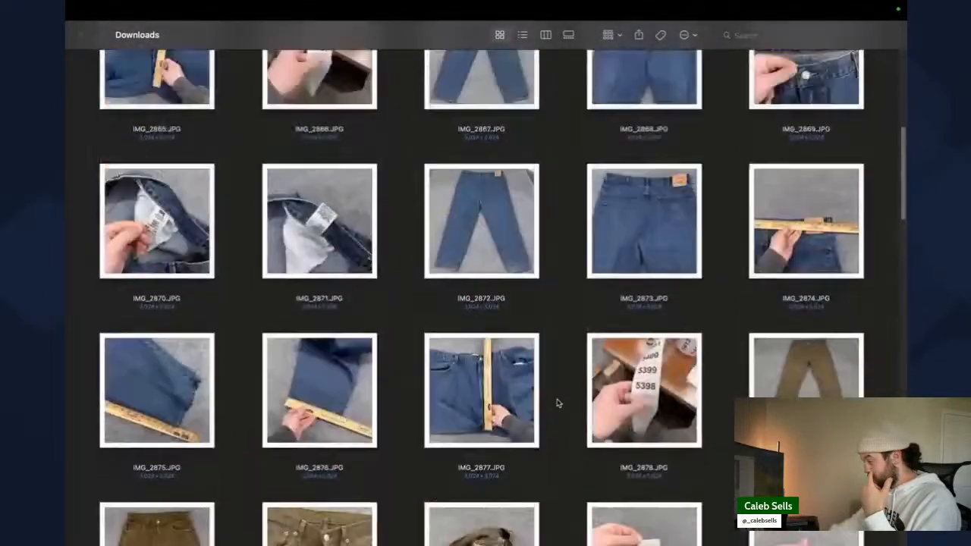